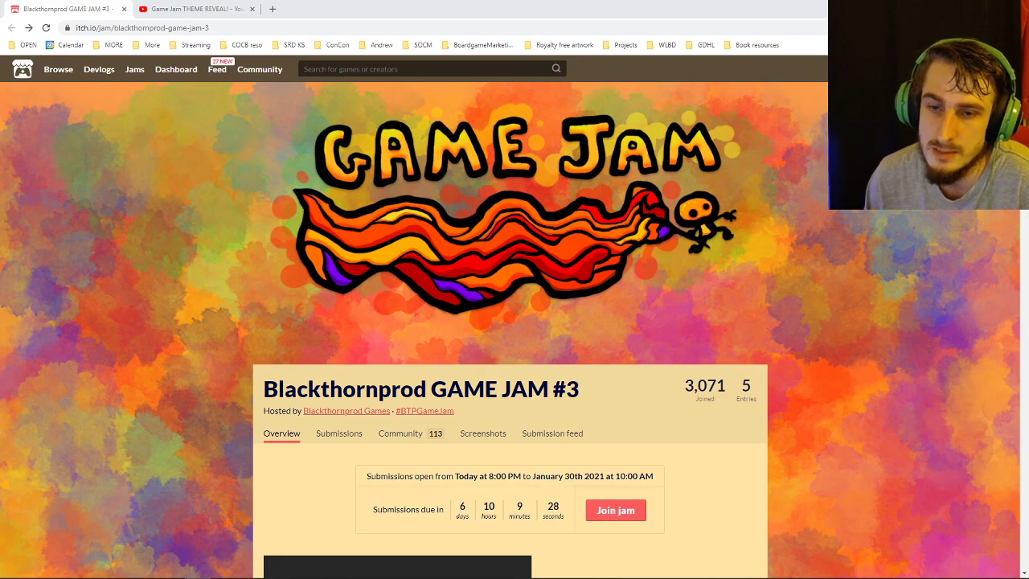
Read through the Blackthornprod GAME JAM #3 overview page, including its submission dates and illustrated rules
{"action": "scroll", "coordinate": [510, 317], "scroll_direction": "down", "scroll_amount": 1}
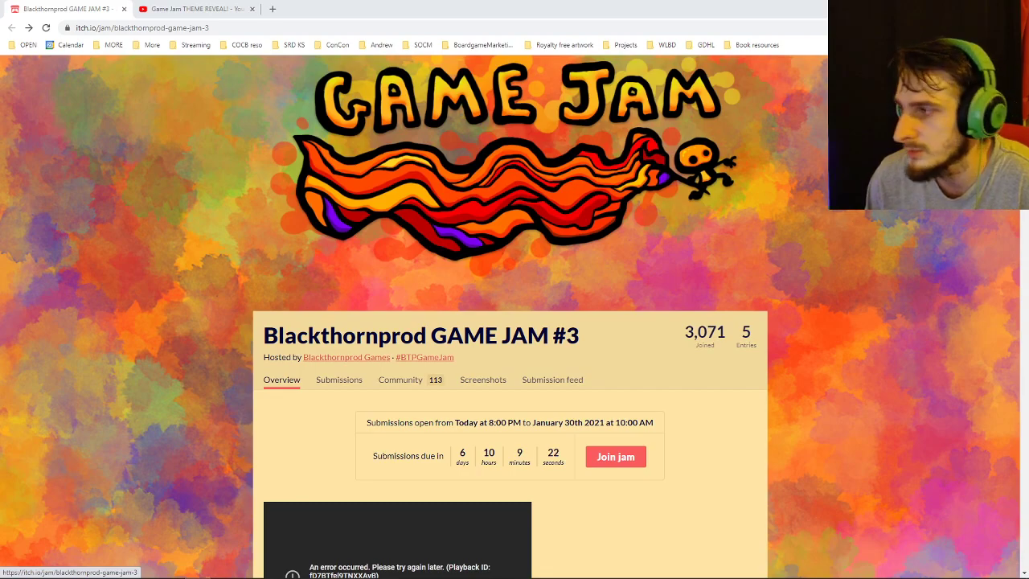
{"action": "scroll", "coordinate": [511, 316], "scroll_direction": "down", "scroll_amount": 2}
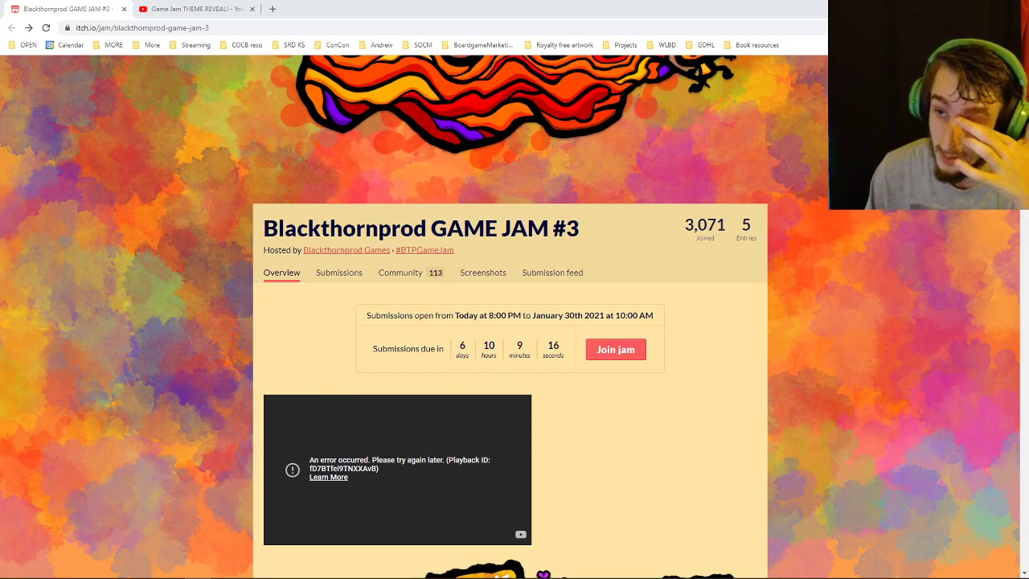
{"action": "scroll", "coordinate": [514, 322], "scroll_direction": "down", "scroll_amount": 5}
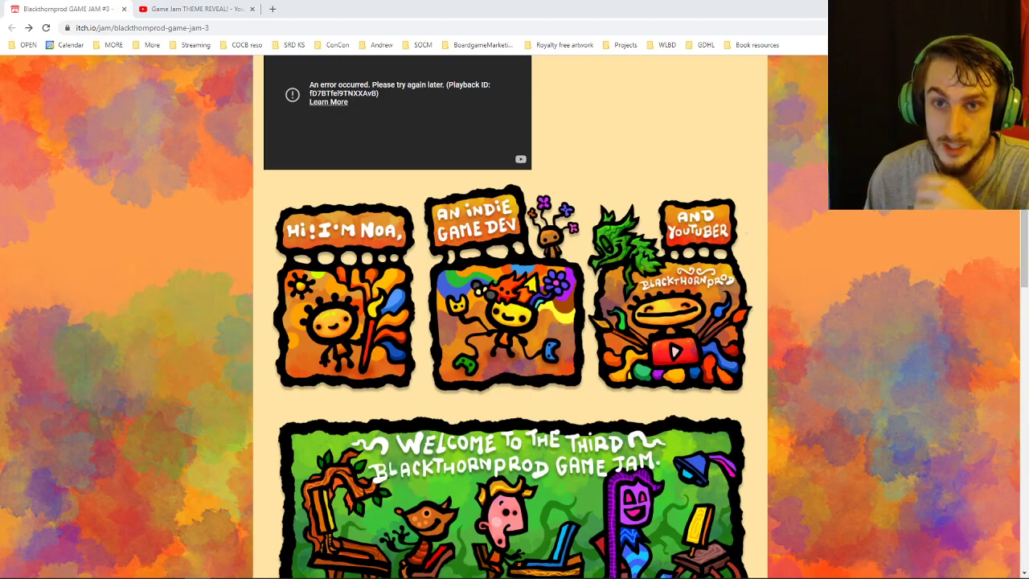
{"action": "scroll", "coordinate": [514, 322], "scroll_direction": "down", "scroll_amount": 5}
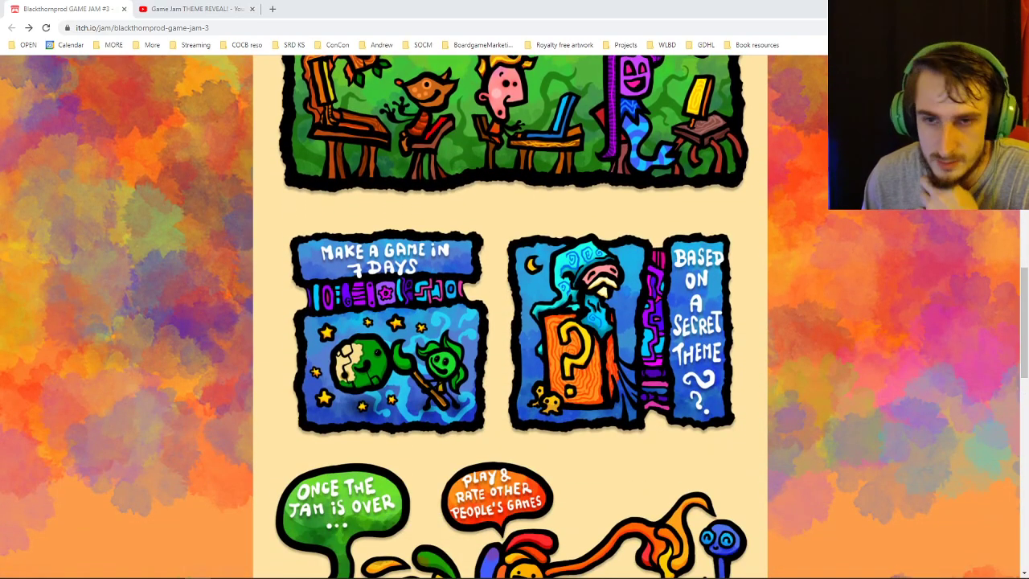
{"action": "scroll", "coordinate": [514, 321], "scroll_direction": "up", "scroll_amount": 10}
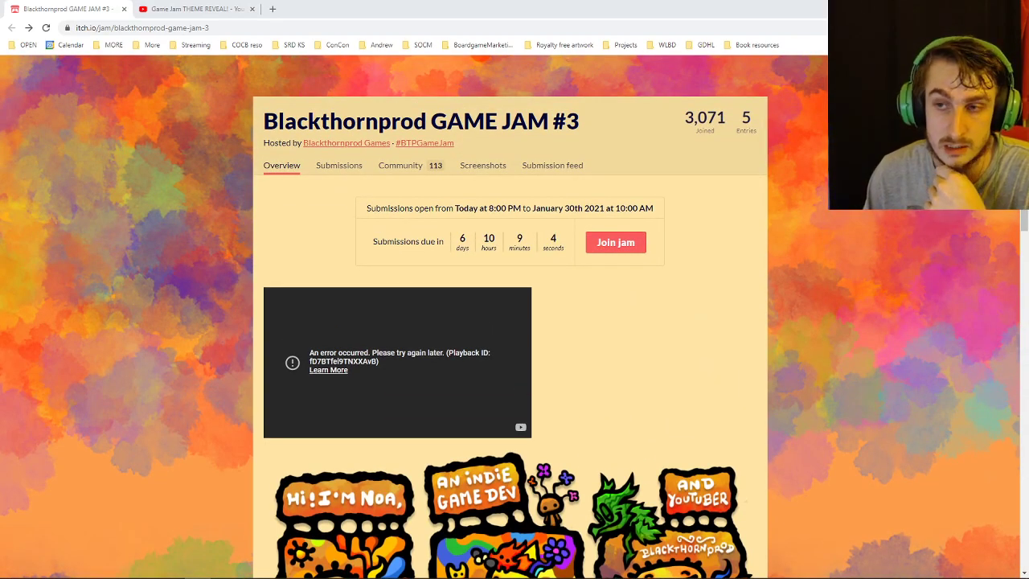
{"action": "scroll", "coordinate": [515, 322], "scroll_direction": "down", "scroll_amount": 6}
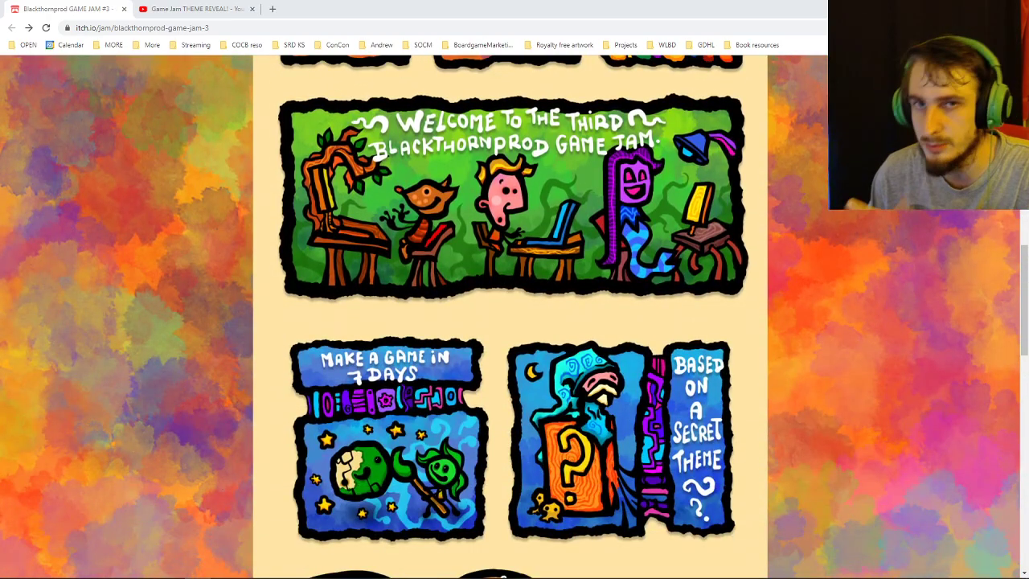
{"action": "scroll", "coordinate": [515, 322], "scroll_direction": "down", "scroll_amount": 12}
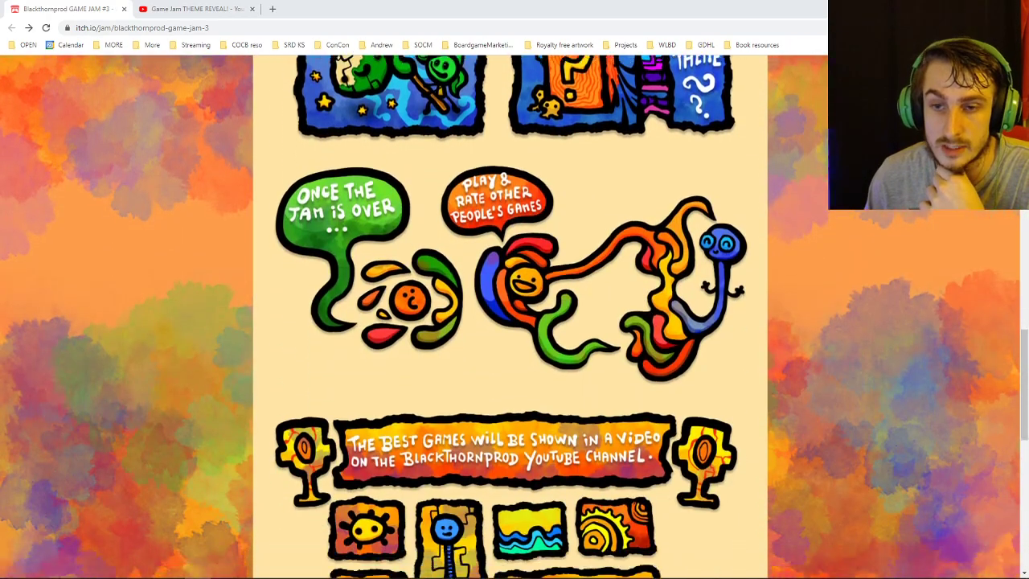
{"action": "scroll", "coordinate": [514, 321], "scroll_direction": "up", "scroll_amount": 18}
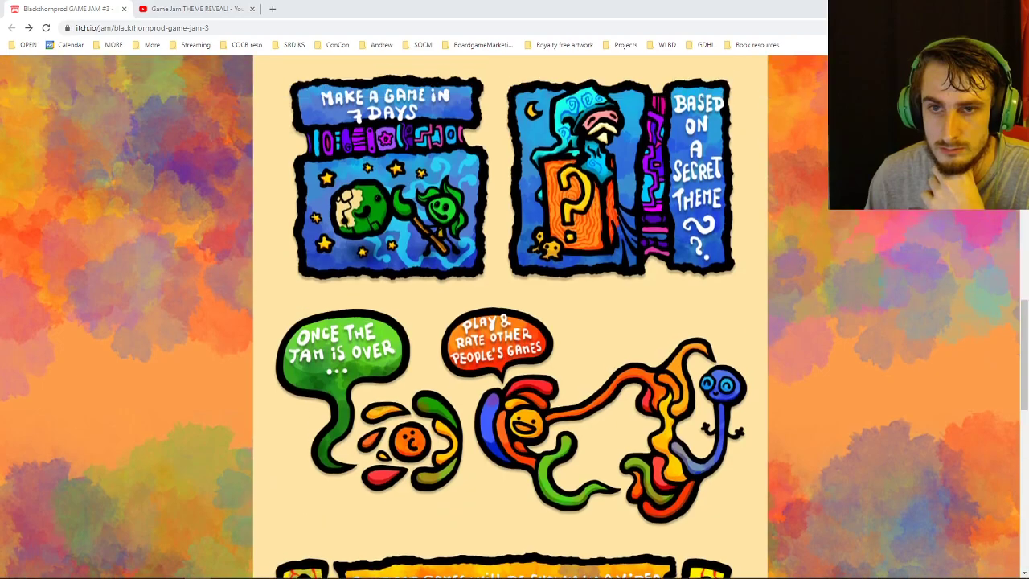
{"action": "key", "text": "ctrl+Tab"}
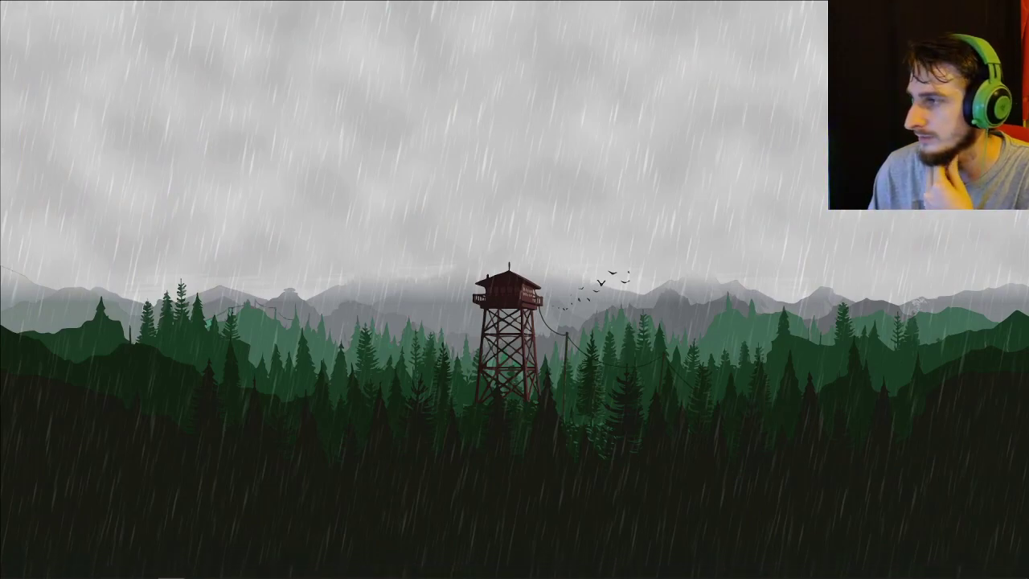
Snap the concept note to half of the screen and review its tableau unbuilder idea and theme
{"action": "left_click_drag", "start_coordinate": [7, 6], "coordinate": [0, 189]}
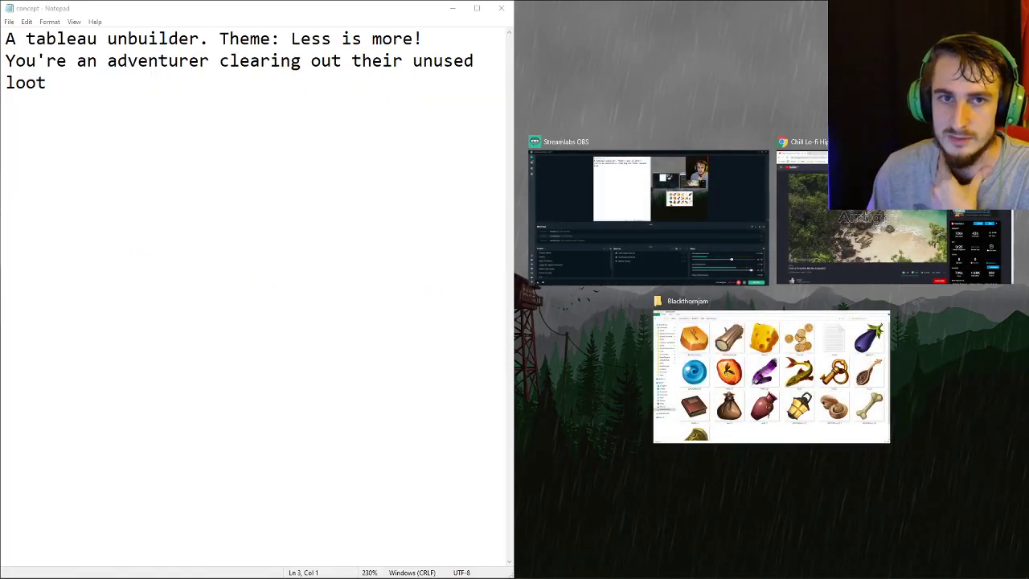
{"action": "left_click", "coordinate": [137, 251]}
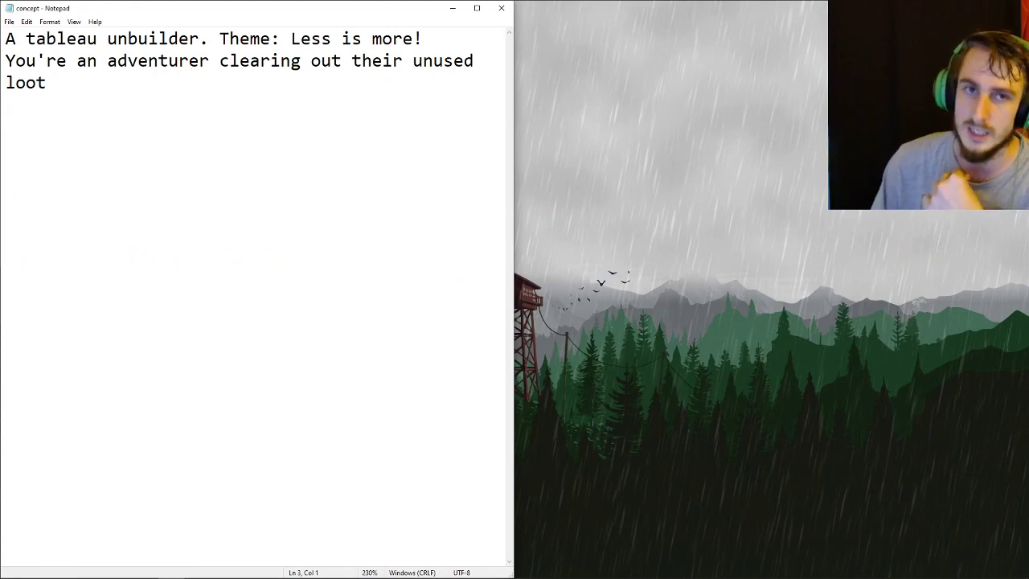
{"action": "key", "text": "Left"}
{"action": "key", "text": "Right"}
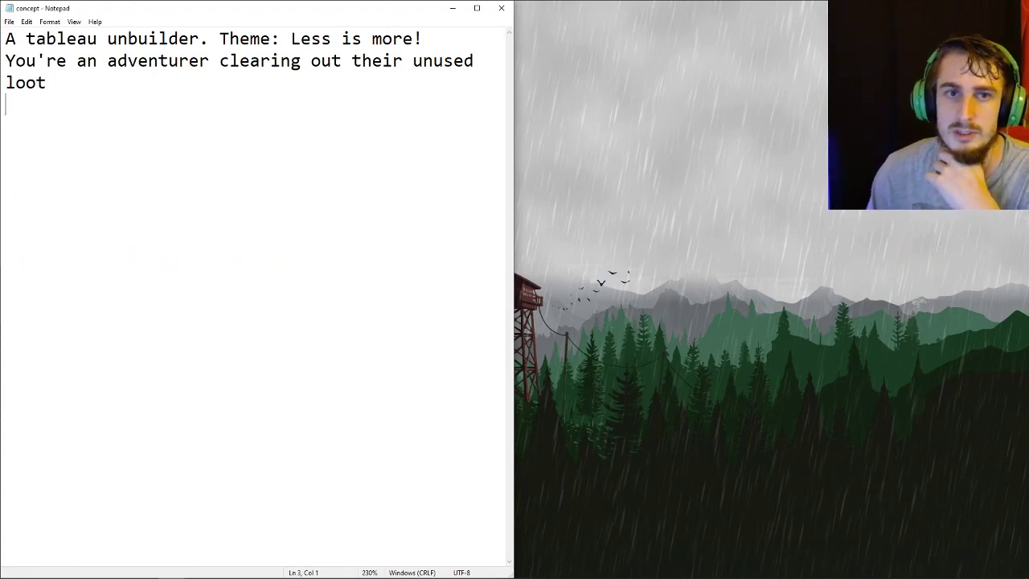
{"action": "left_click_drag", "start_coordinate": [5, 38], "coordinate": [209, 39]}
{"action": "left_click", "coordinate": [6, 105]}
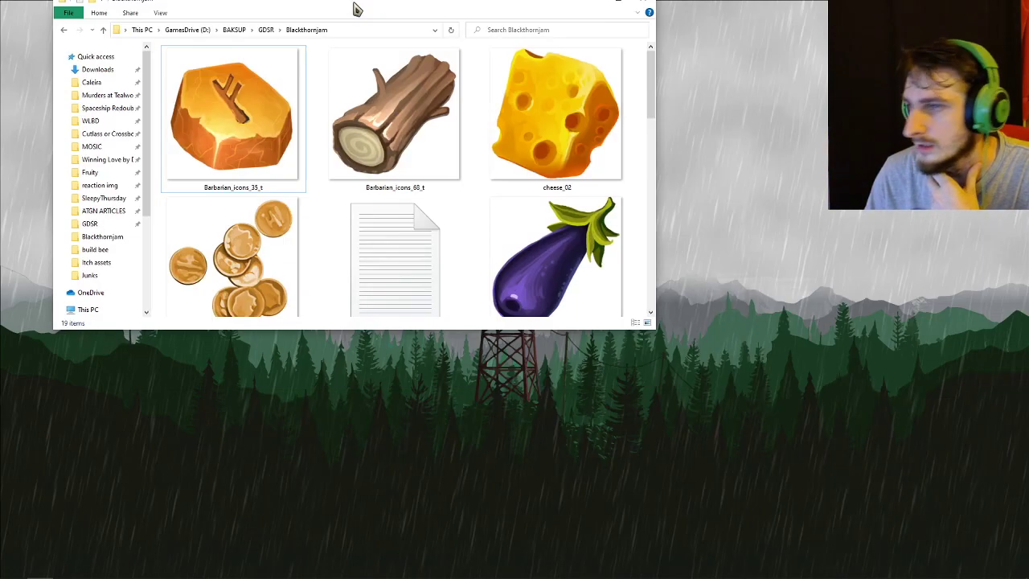
Maximise the Blackthornjam folder window and look through its loot item icons
{"action": "double_click", "coordinate": [356, 8]}
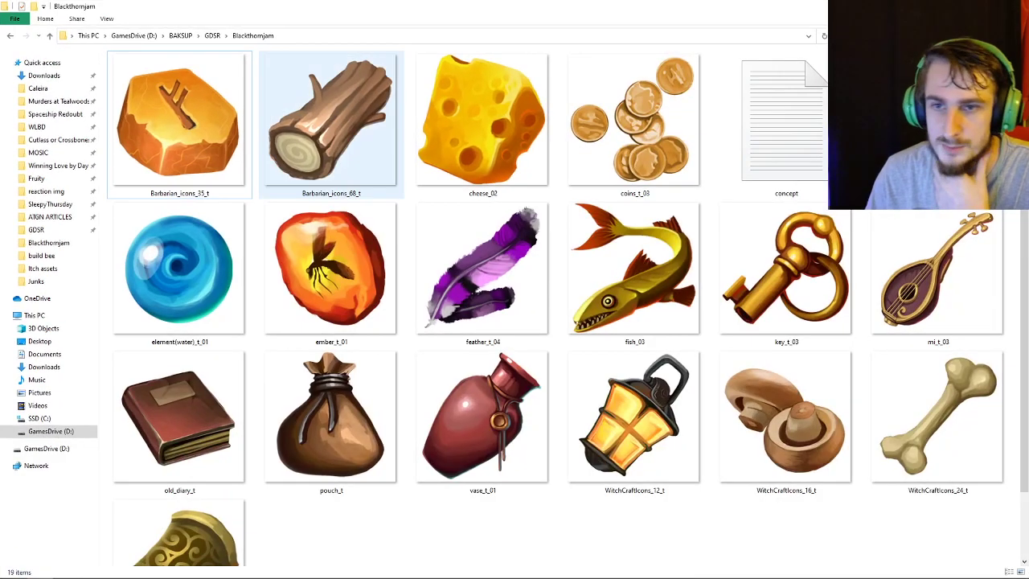
{"action": "scroll", "coordinate": [321, 193], "scroll_direction": "down", "scroll_amount": 2}
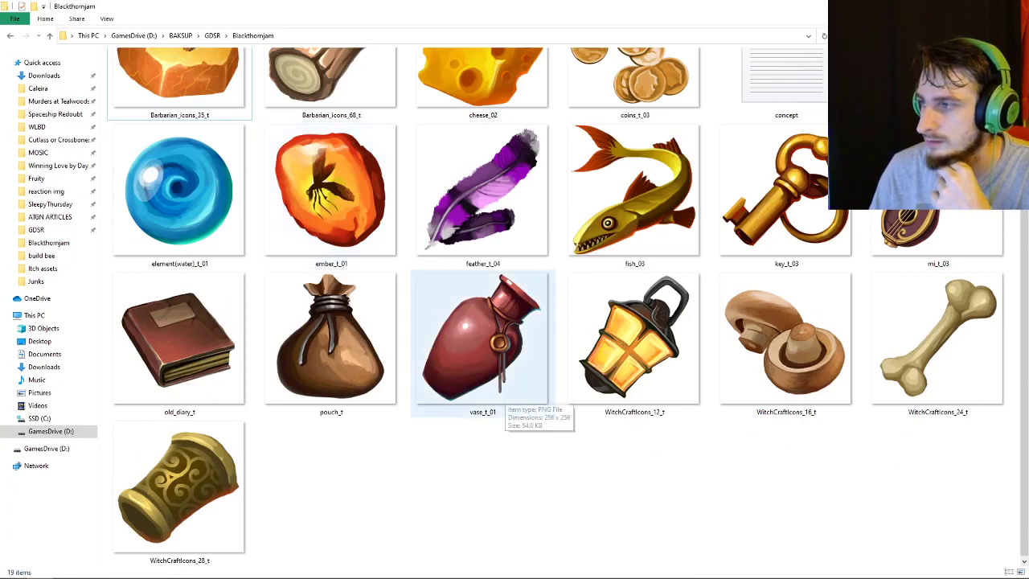
{"action": "scroll", "coordinate": [483, 346], "scroll_direction": "up", "scroll_amount": 1}
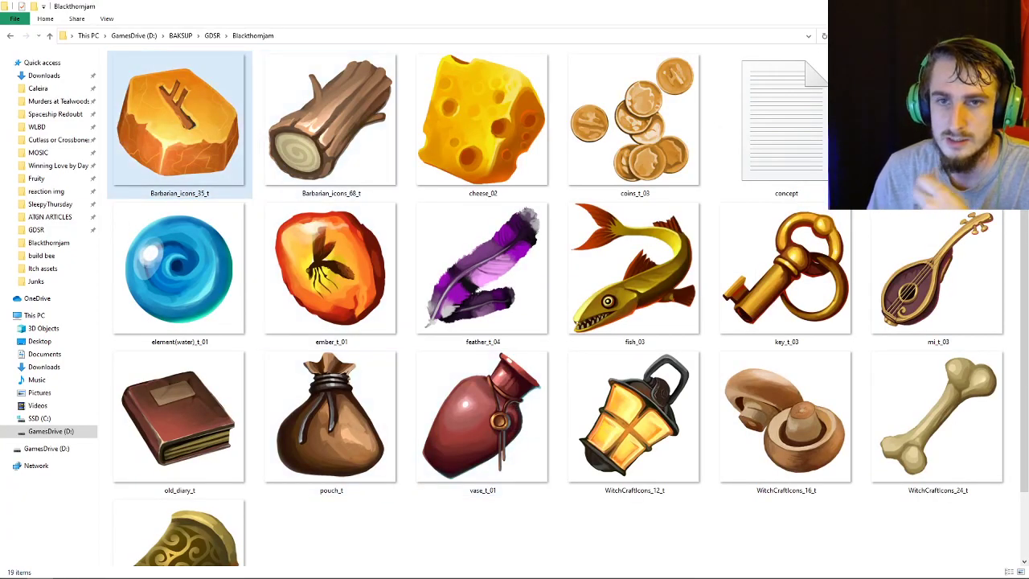
{"action": "mouse_move", "coordinate": [336, 293]}
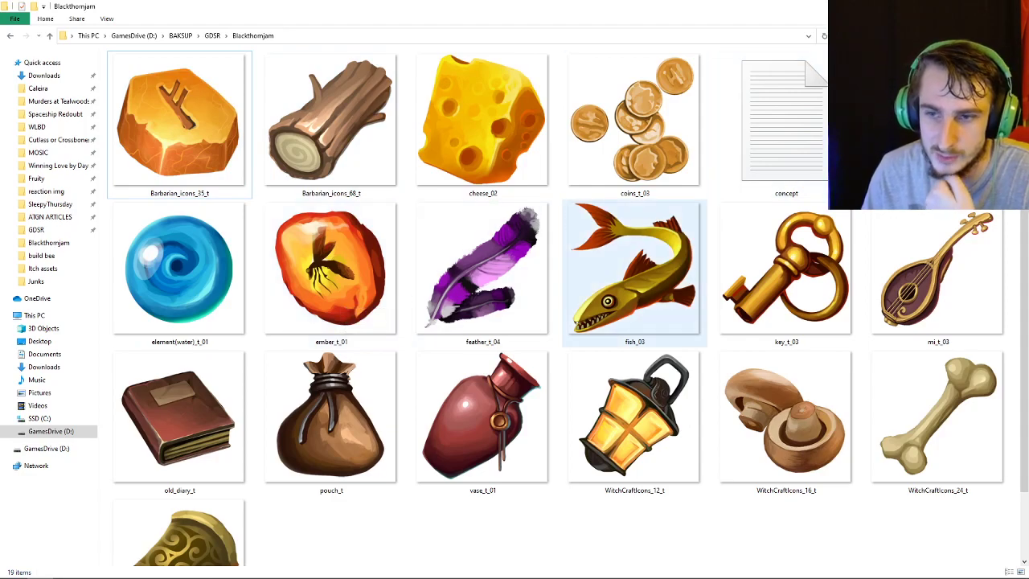
{"action": "scroll", "coordinate": [483, 418], "scroll_direction": "down", "scroll_amount": 1}
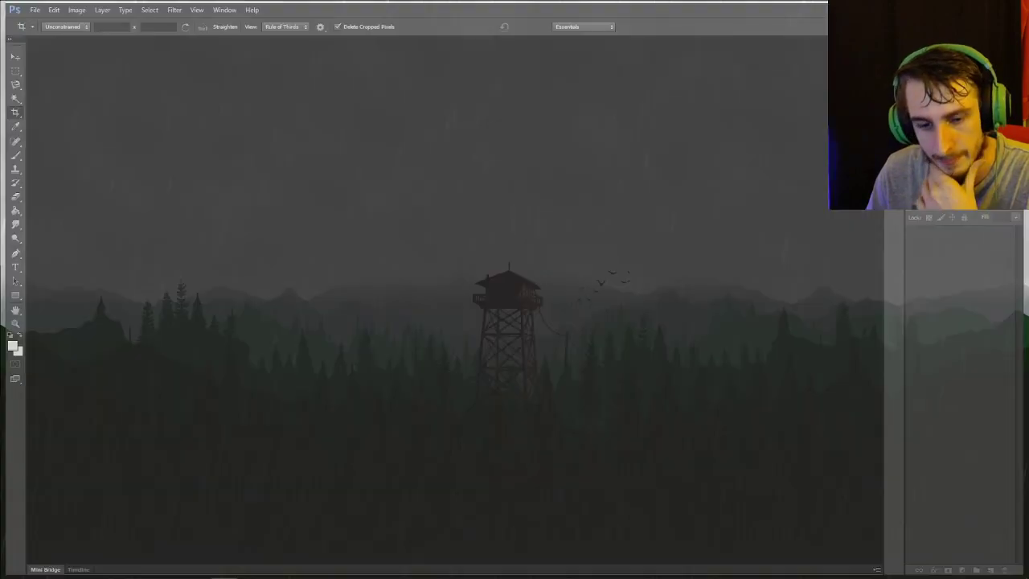
Create a new Photoshop document 825 px wide and 1125 px high, and activate the Rectangular Marquee tool
{"action": "key", "text": "alt+f"}
{"action": "key", "text": "Return"}
{"action": "key", "text": "Tab"}
{"action": "key", "text": "Tab"}
{"action": "type", "text": "825"}
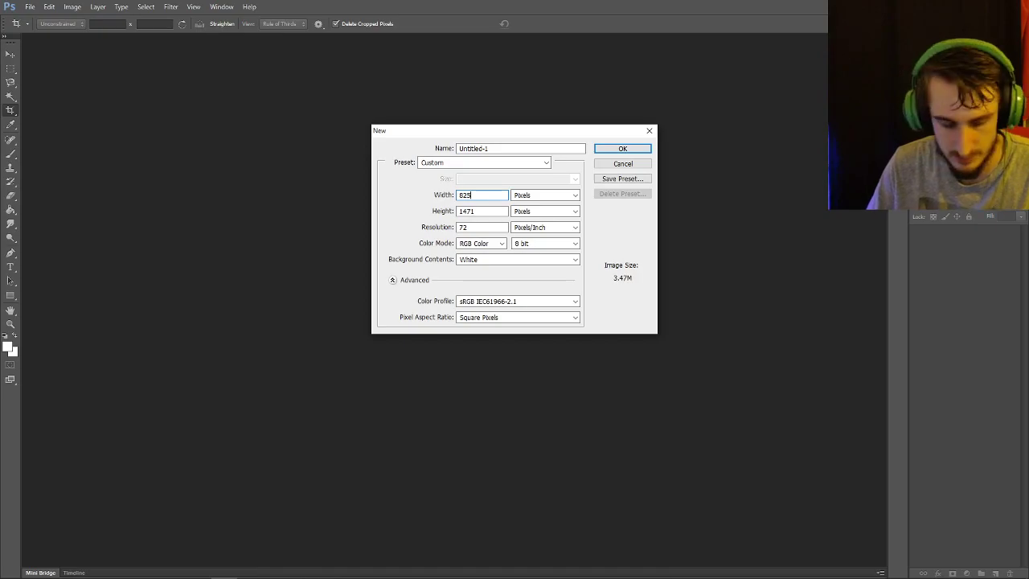
{"action": "key", "text": "Tab"}
{"action": "type", "text": "1125"}
{"action": "key", "text": "Return"}
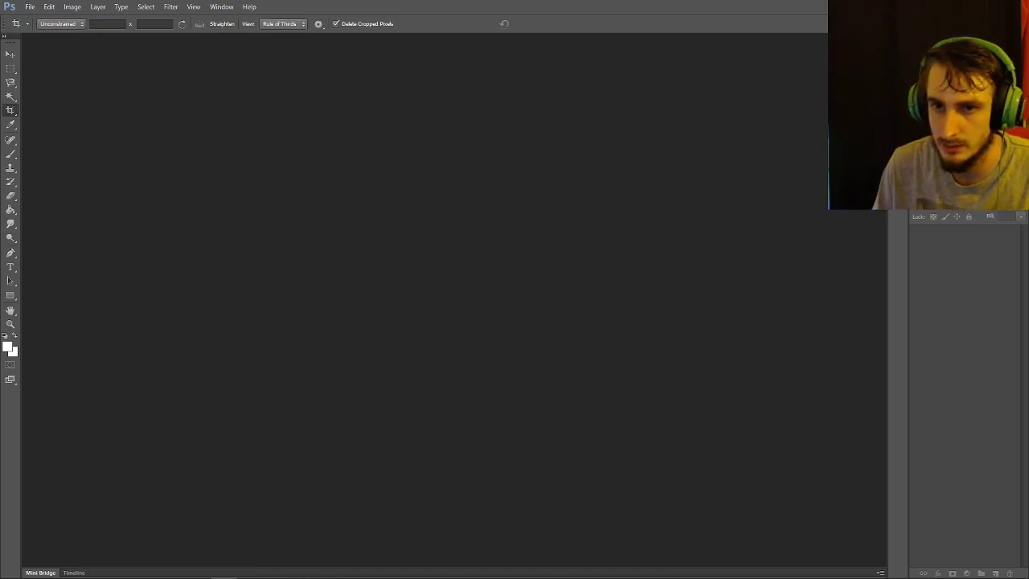
{"action": "key", "text": "m"}
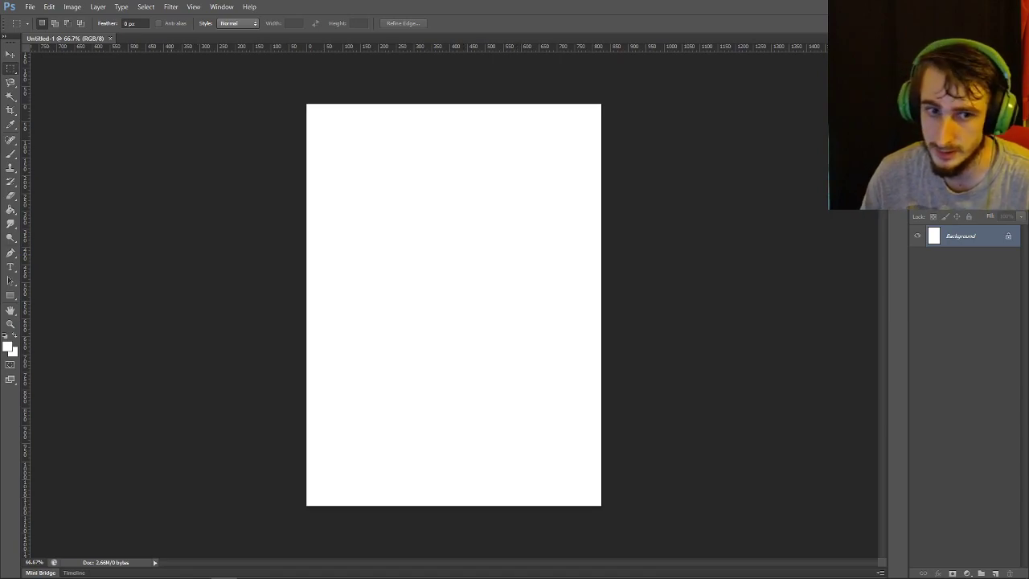
Add vertical guides at 75 px and 750 px to mark the card's side margins
{"action": "left_click", "coordinate": [193, 7]}
{"action": "left_click", "coordinate": [213, 238]}
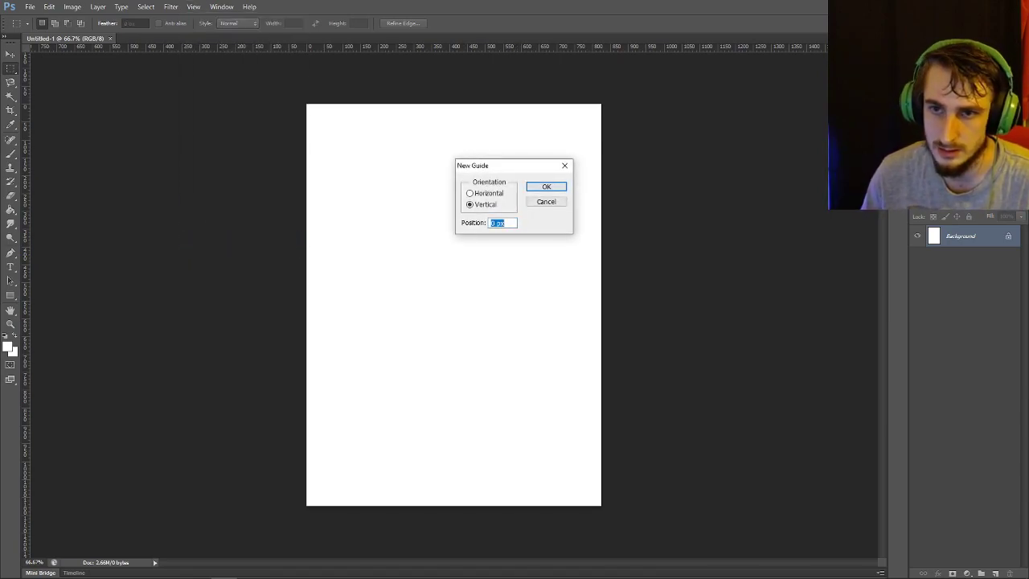
{"action": "type", "text": "75"}
{"action": "key", "text": "Return"}
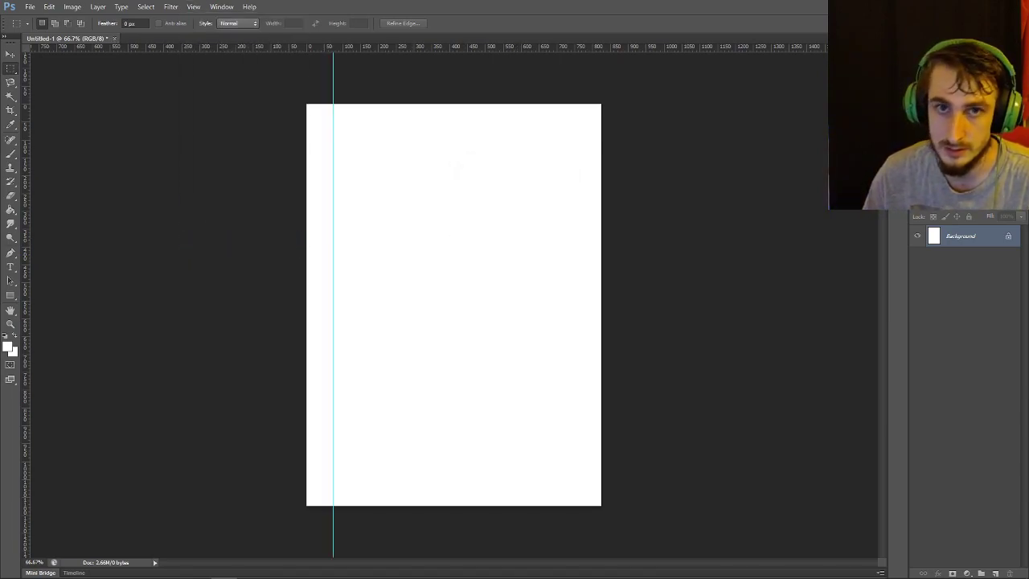
{"action": "left_click", "coordinate": [193, 7]}
{"action": "left_click", "coordinate": [213, 237]}
{"action": "type", "text": "725"}
{"action": "key", "text": "Return"}
Add a horizontal guide at 75 px for the card's upper margin
{"action": "left_click", "coordinate": [193, 6]}
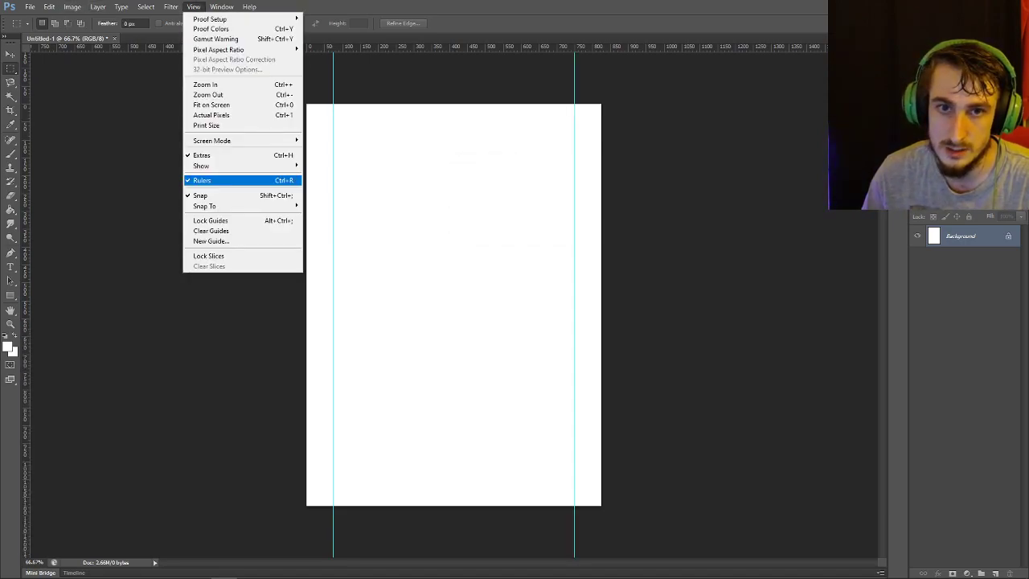
{"action": "left_click", "coordinate": [210, 241]}
{"action": "key", "text": "alt+h"}
{"action": "key", "text": "Tab"}
{"action": "type", "text": "75"}
{"action": "key", "text": "Return"}
Add horizontal guides at 150 px and 1050 px for the title area and the lower margin
{"action": "left_click", "coordinate": [193, 7]}
{"action": "left_click", "coordinate": [210, 242]}
{"action": "type", "text": "150"}
{"action": "key", "text": "Return"}
{"action": "left_click", "coordinate": [193, 6]}
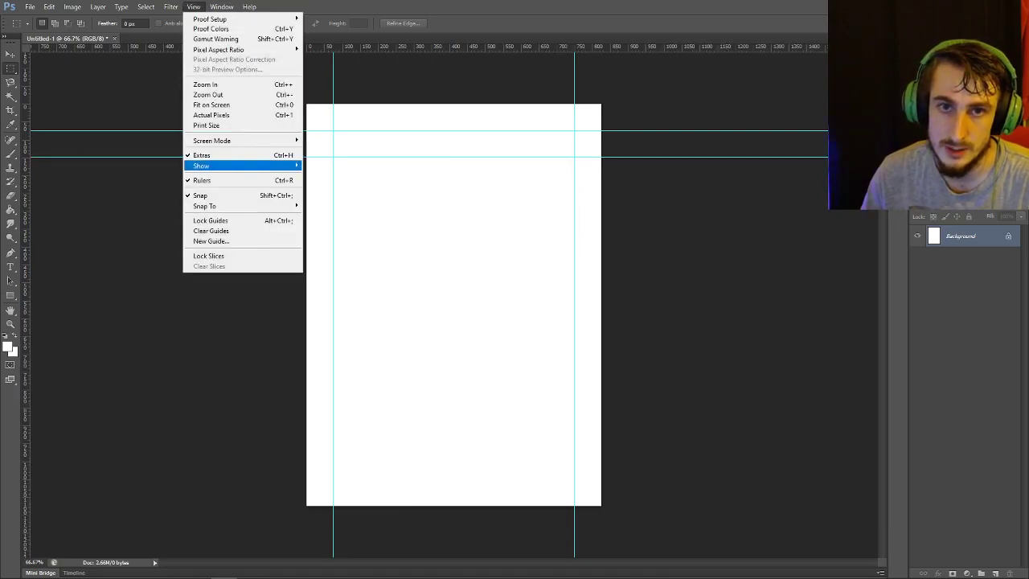
{"action": "left_click", "coordinate": [211, 239]}
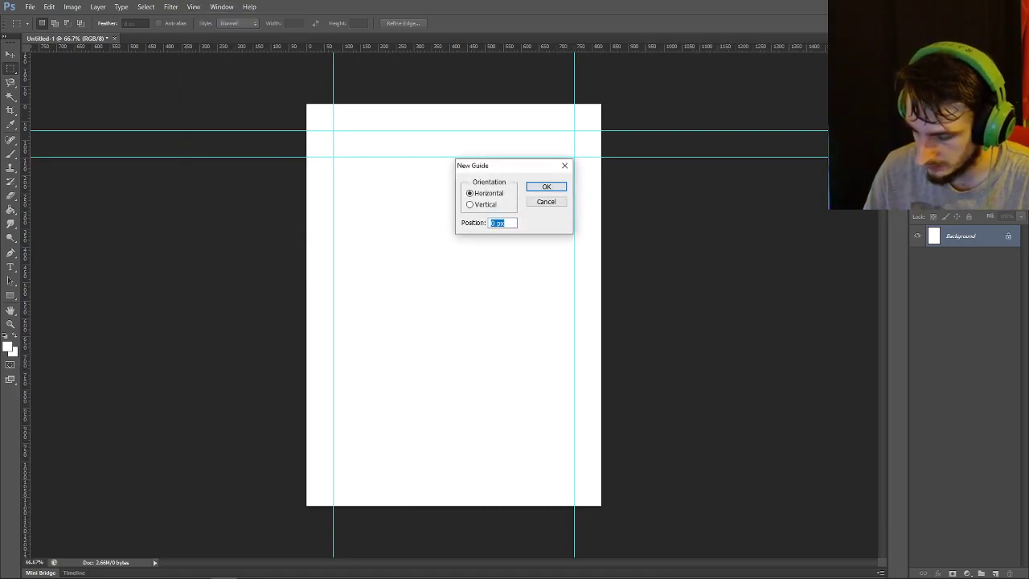
{"action": "type", "text": "1050"}
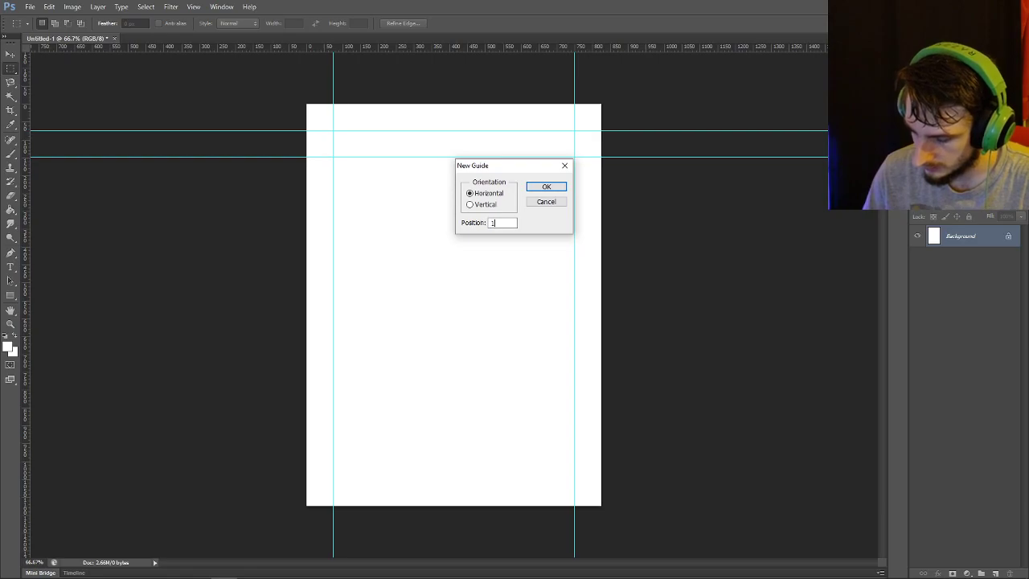
{"action": "key", "text": "Return"}
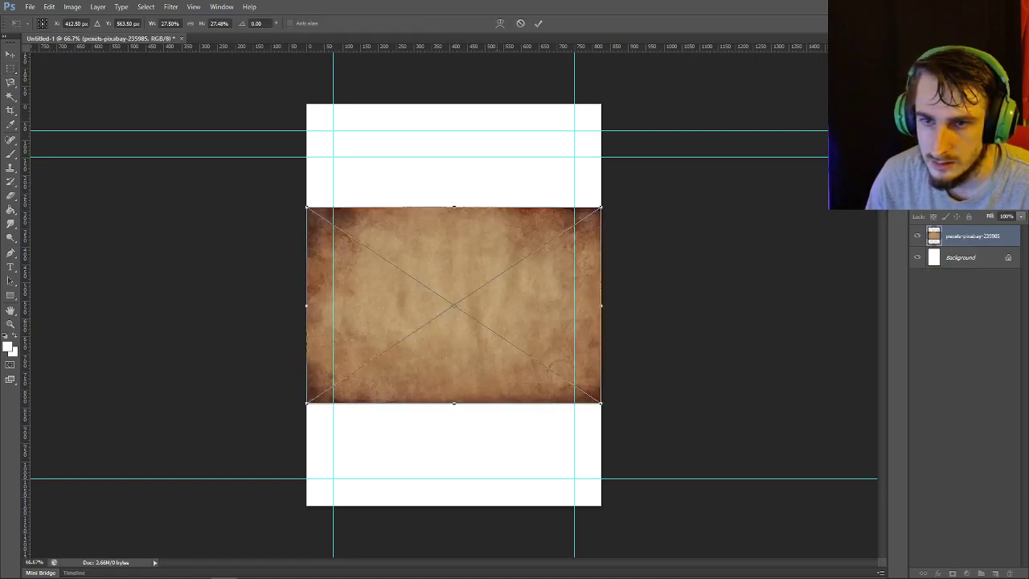
Rotate the placed parchment texture 90° and enlarge it until it covers the whole card
{"action": "right_click", "coordinate": [508, 299]}
{"action": "left_click", "coordinate": [544, 419]}
{"action": "left_click_drag", "start_coordinate": [530, 296], "coordinate": [466, 224]}
{"action": "left_click_drag", "start_coordinate": [491, 380], "coordinate": [620, 558]}
{"action": "left_click_drag", "start_coordinate": [534, 297], "coordinate": [506, 259]}
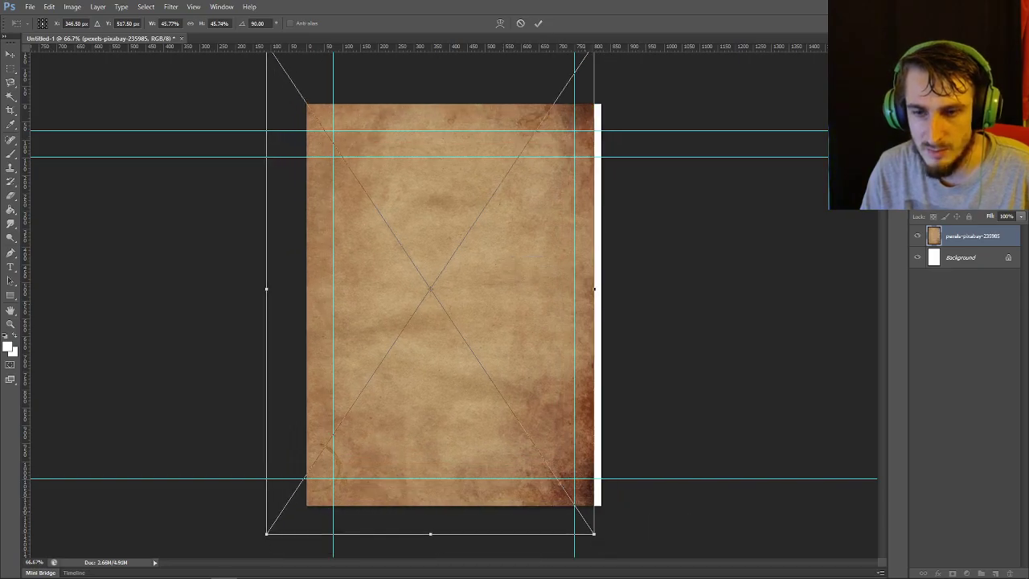
{"action": "left_click_drag", "start_coordinate": [594, 534], "coordinate": [620, 558]}
{"action": "left_click_drag", "start_coordinate": [519, 325], "coordinate": [521, 313]}
{"action": "key", "text": "Return"}
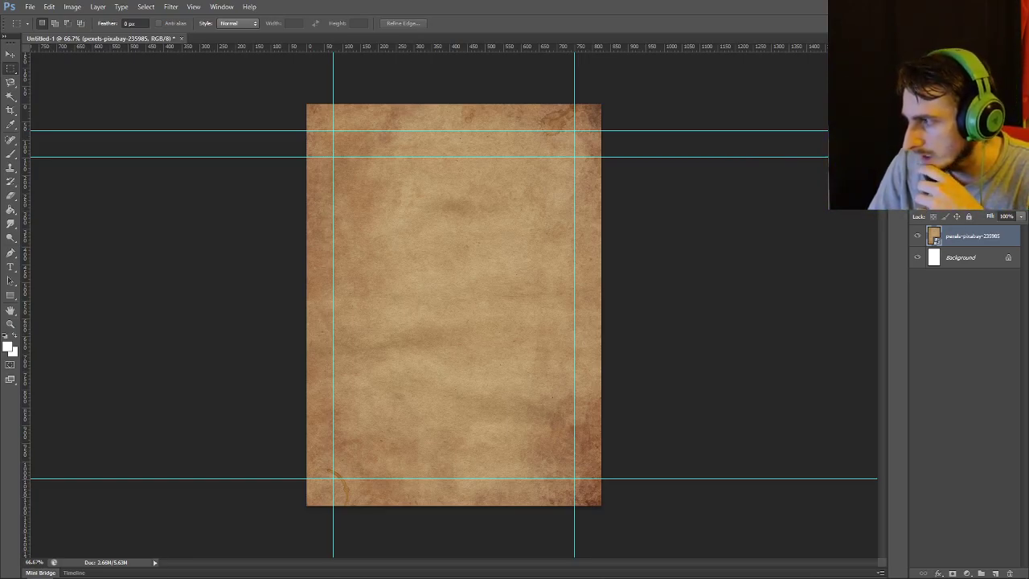
Place the mi_t_03 lute icon on the card and enlarge it in the upper right area below the title guide
{"action": "left_click_drag", "start_coordinate": [2, 305], "coordinate": [468, 266]}
{"action": "left_click_drag", "start_coordinate": [489, 228], "coordinate": [543, 177]}
{"action": "left_click", "coordinate": [538, 24]}
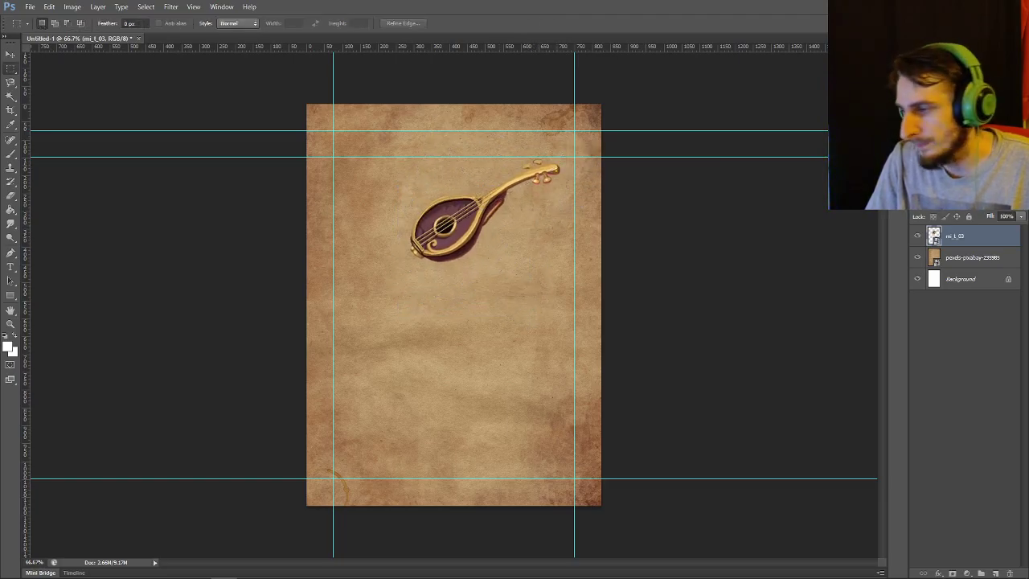
Place the WitchCraftIcons_12_t lantern, enlarge it to about 337%, flip it horizontally and fit it into the card's lower-left margin corner
{"action": "left_click_drag", "start_coordinate": [2, 305], "coordinate": [558, 201]}
{"action": "left_click_drag", "start_coordinate": [519, 249], "coordinate": [425, 390]}
{"action": "right_click", "coordinate": [531, 279]}
{"action": "left_click", "coordinate": [570, 426]}
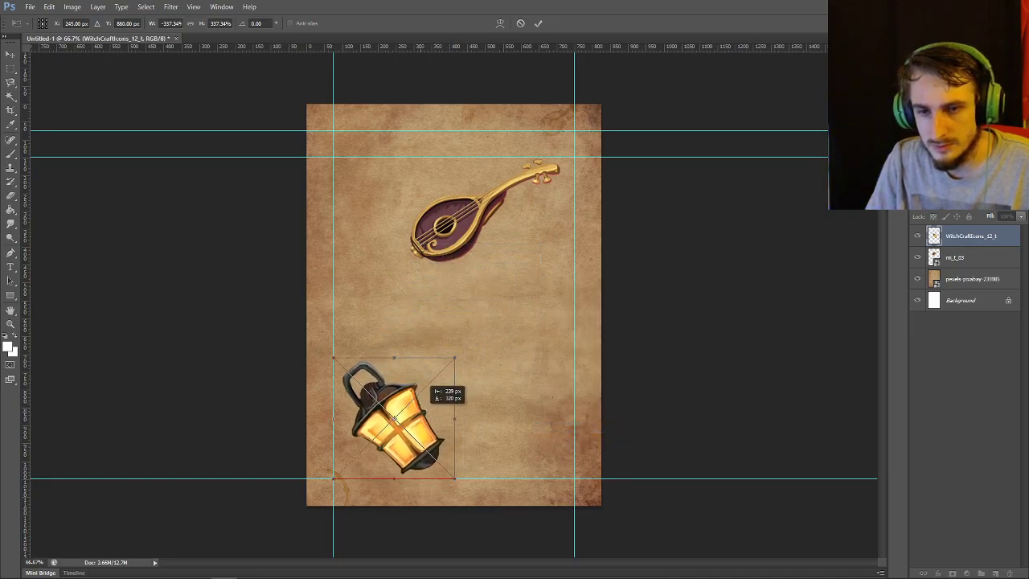
{"action": "left_click", "coordinate": [11, 68]}
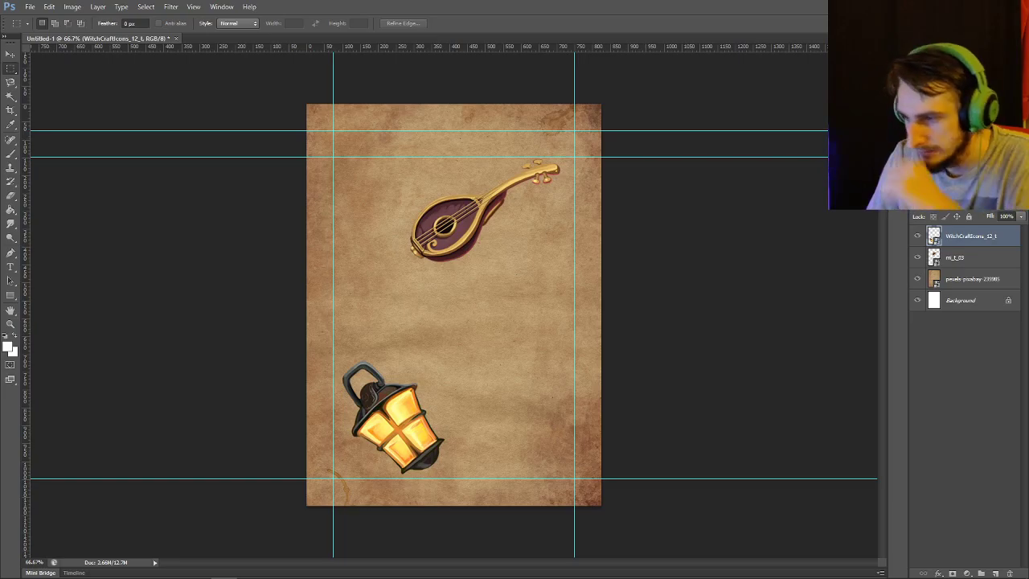
Place the old_diary_t book to the left of the lute, scaled to about 86% and rotated about -18°
{"action": "left_click_drag", "start_coordinate": [1028, 306], "coordinate": [488, 306]}
{"action": "left_click_drag", "start_coordinate": [533, 262], "coordinate": [508, 245]}
{"action": "left_click_drag", "start_coordinate": [486, 281], "coordinate": [399, 157]}
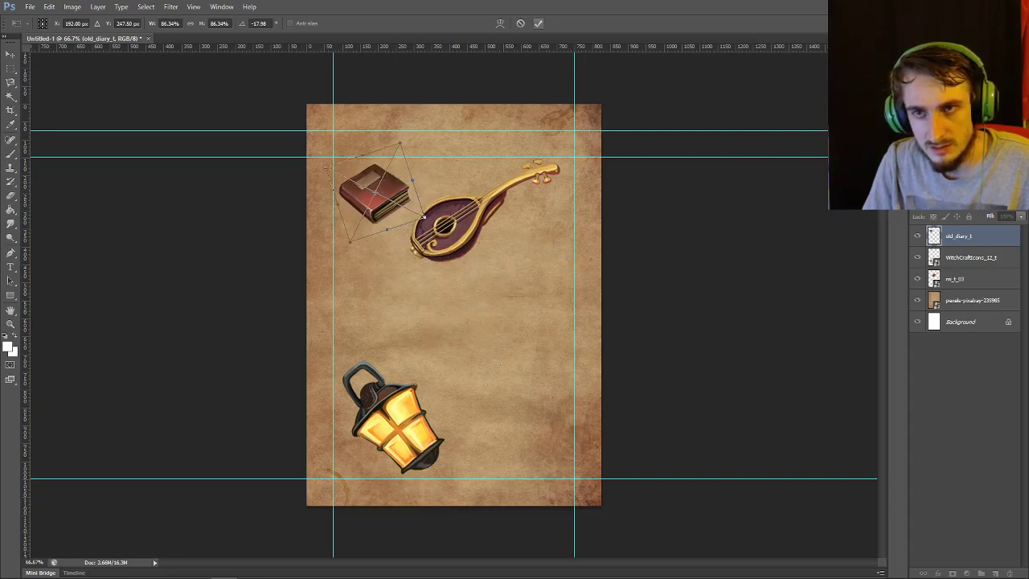
{"action": "key", "text": "Return"}
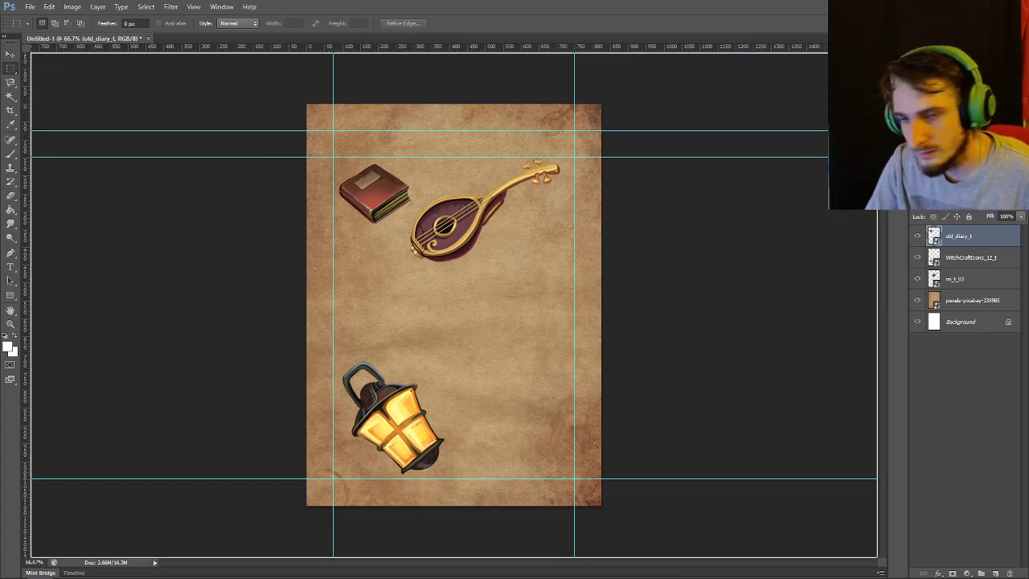
Place the fish_03 fish in the card's lower-right area and the Barbarian_icons_68_t log in the middle of the card
{"action": "left_click_drag", "start_coordinate": [482, 326], "coordinate": [521, 414]}
{"action": "key", "text": "Return"}
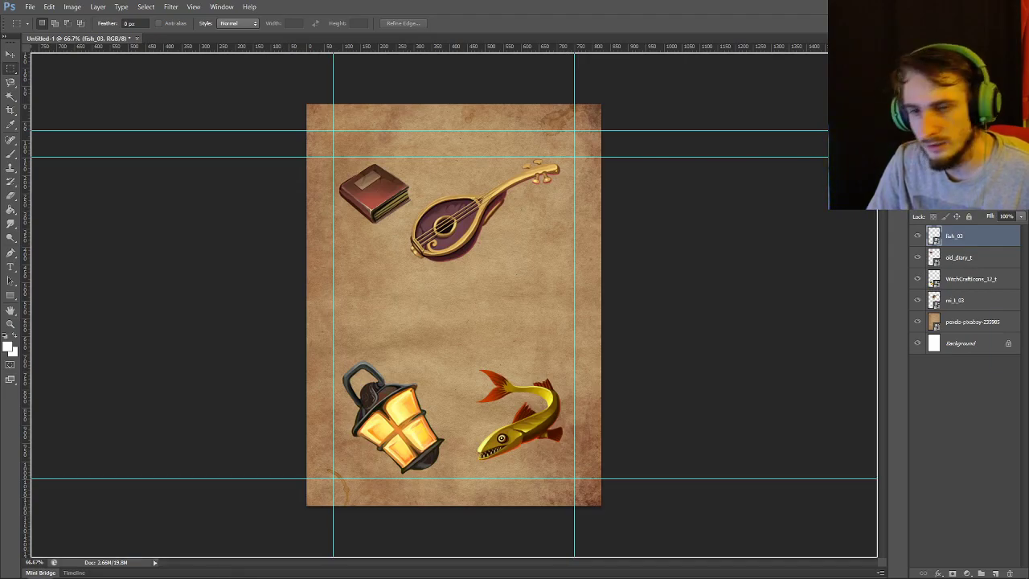
{"action": "left_click_drag", "start_coordinate": [489, 292], "coordinate": [499, 309]}
{"action": "left_click_drag", "start_coordinate": [503, 365], "coordinate": [400, 243]}
{"action": "left_click_drag", "start_coordinate": [438, 305], "coordinate": [418, 304]}
{"action": "mouse_move", "coordinate": [508, 259]}
{"action": "left_mouse_down"}
{"action": "mouse_move", "coordinate": [514, 252]}
{"action": "mouse_move", "coordinate": [520, 270]}
{"action": "left_mouse_up"}
{"action": "left_click_drag", "start_coordinate": [450, 318], "coordinate": [464, 291]}
{"action": "left_click", "coordinate": [537, 24]}
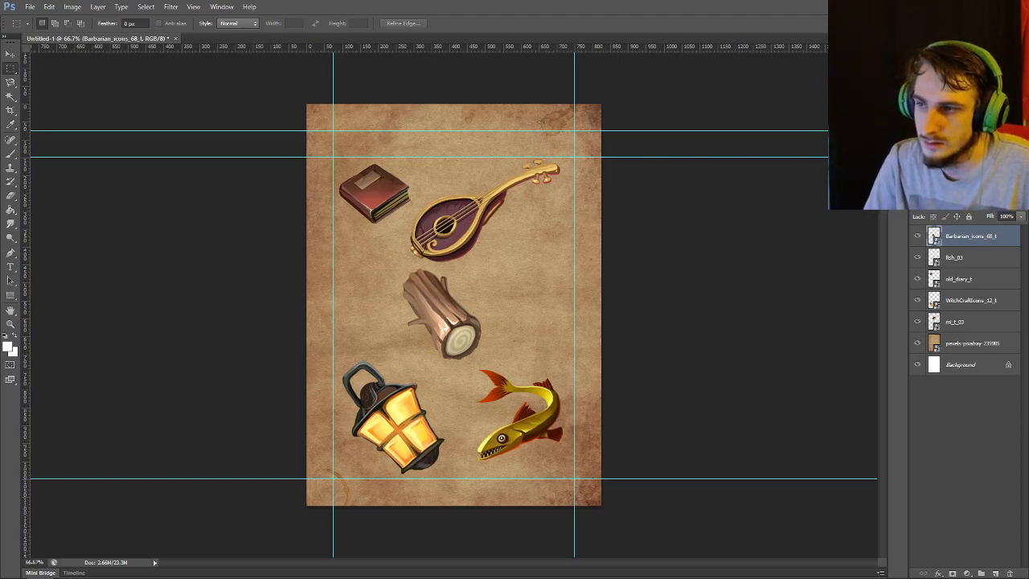
Save a copy of the card as a JPEG named 1 in the Cards folder inside Blackthornjam
{"action": "left_click", "coordinate": [29, 6]}
{"action": "left_click", "coordinate": [48, 126]}
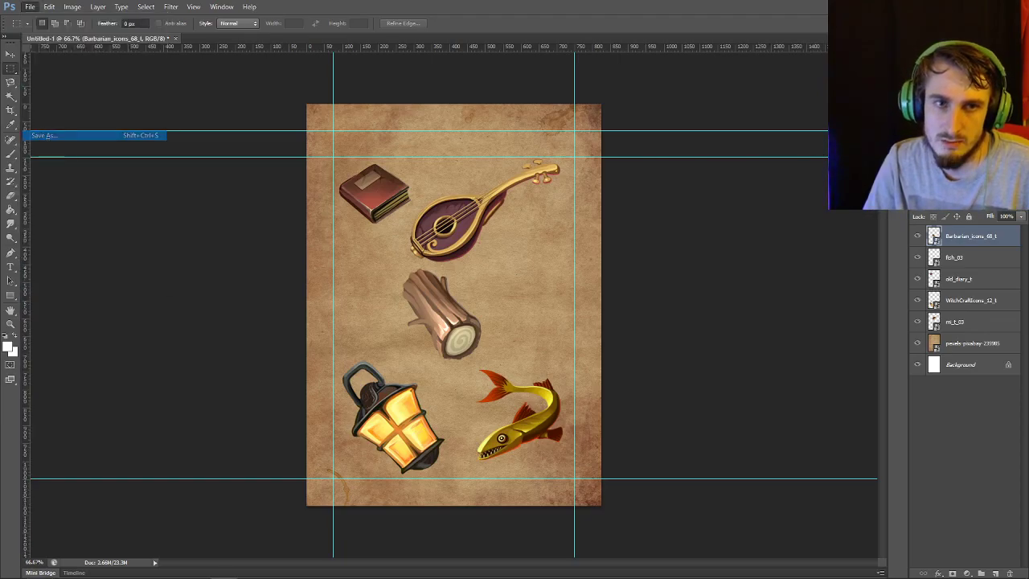
{"action": "left_click", "coordinate": [31, 53]}
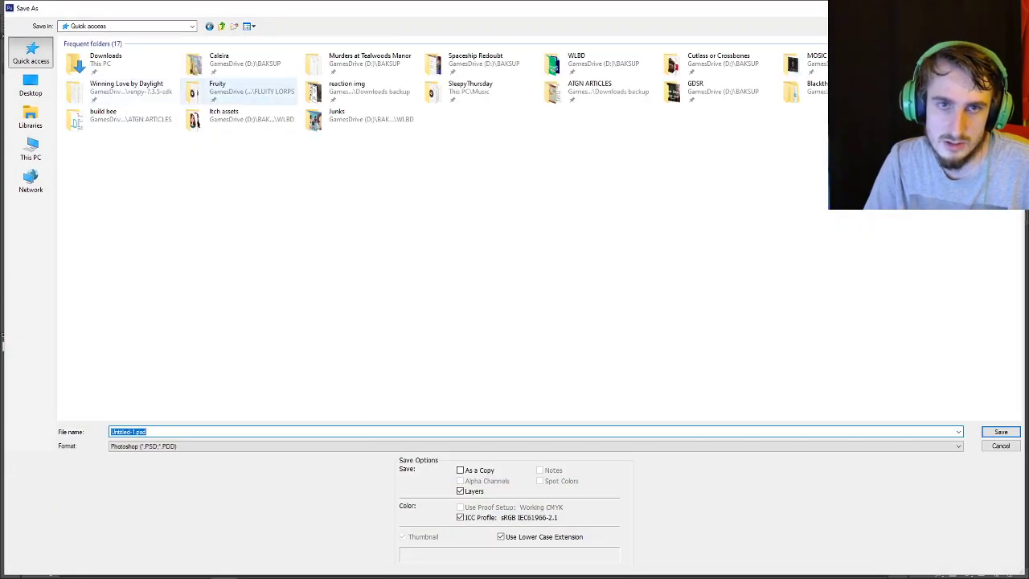
{"action": "left_click", "coordinate": [711, 90]}
{"action": "double_click", "coordinate": [711, 90]}
{"action": "double_click", "coordinate": [84, 54]}
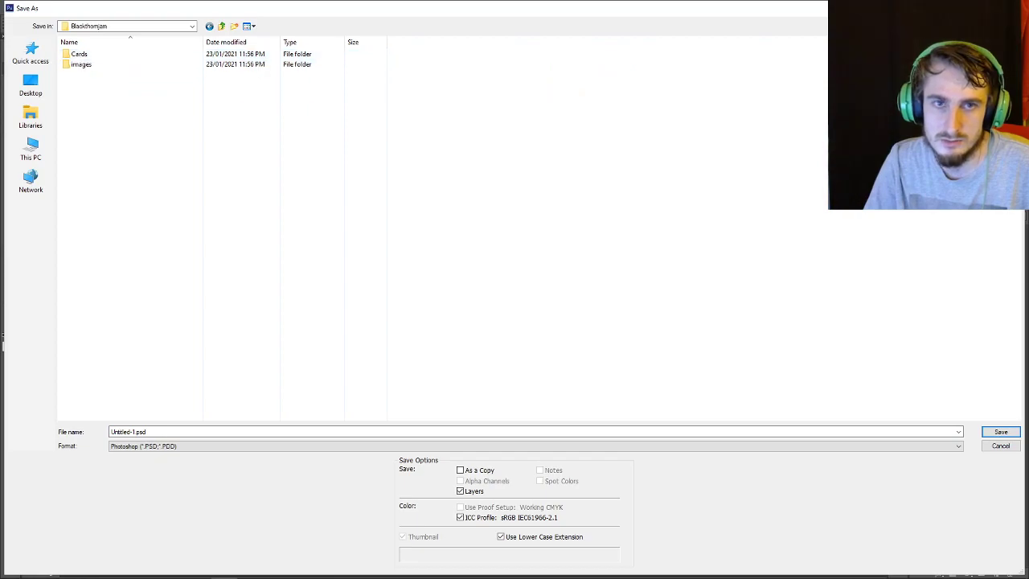
{"action": "double_click", "coordinate": [79, 54]}
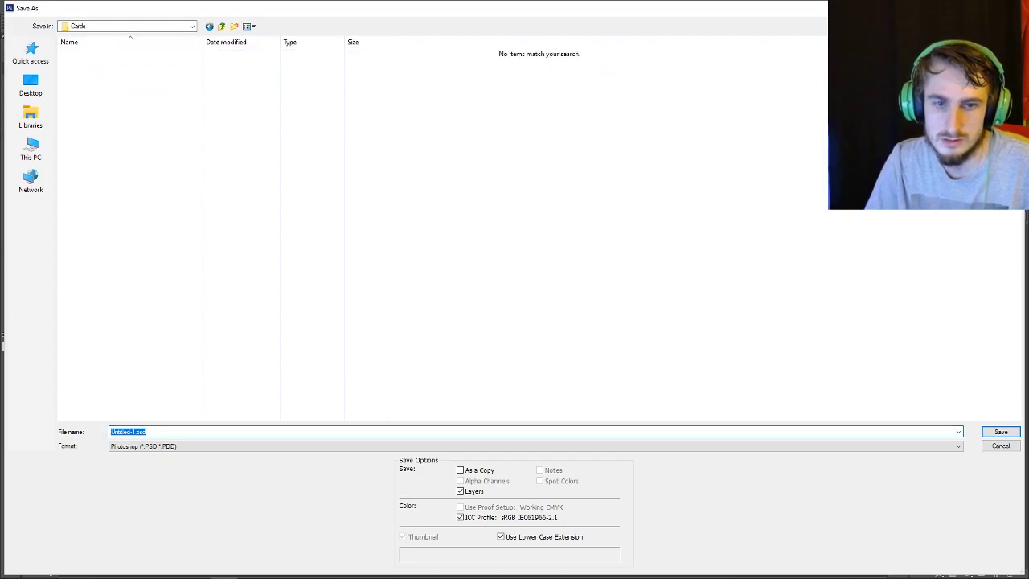
{"action": "type", "text": "1"}
{"action": "key", "text": "Tab"}
{"action": "key", "text": "j"}
{"action": "key", "text": "Return"}
{"action": "key", "text": "Return"}
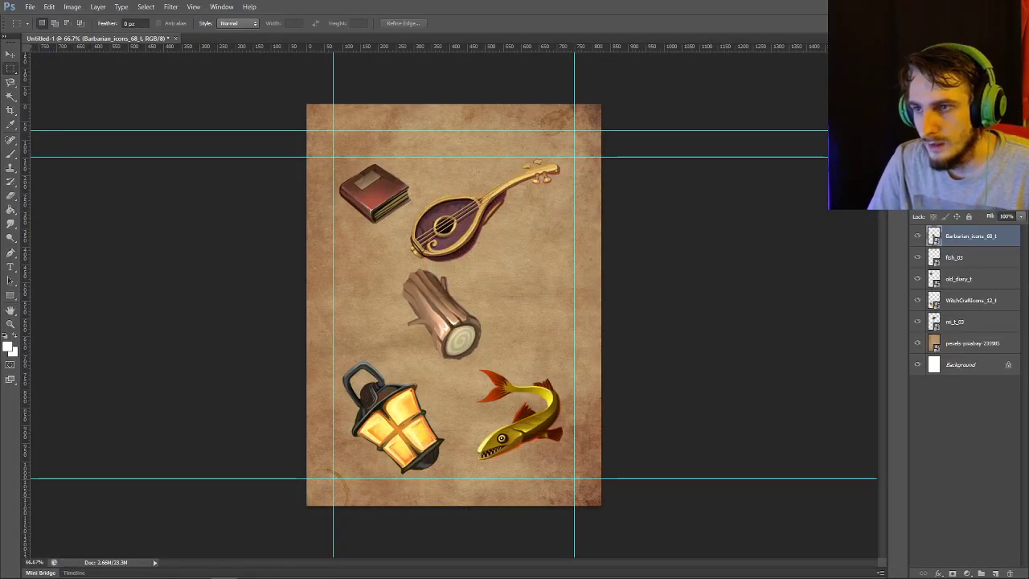
Rename the Barbarian_icons_68_t log layer as 1
{"action": "right_click", "coordinate": [960, 236]}
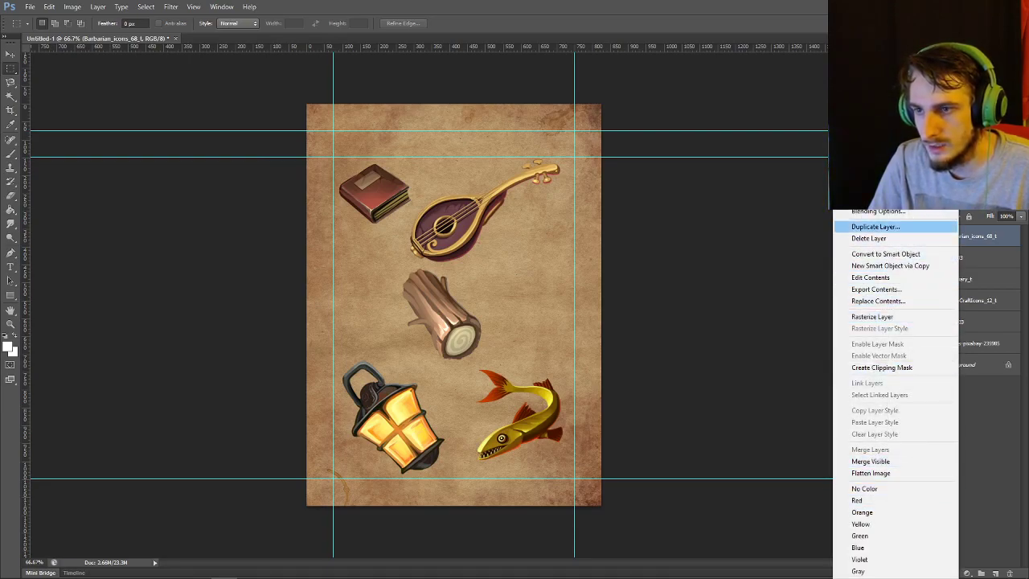
{"action": "key", "text": "Escape"}
{"action": "double_click", "coordinate": [971, 235]}
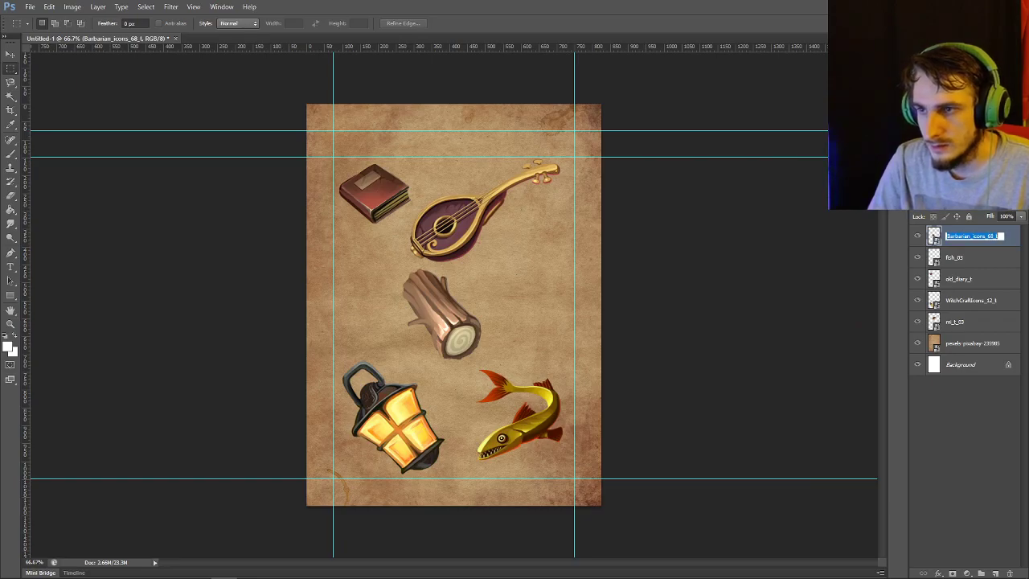
{"action": "type", "text": "1"}
{"action": "key", "text": "Return"}
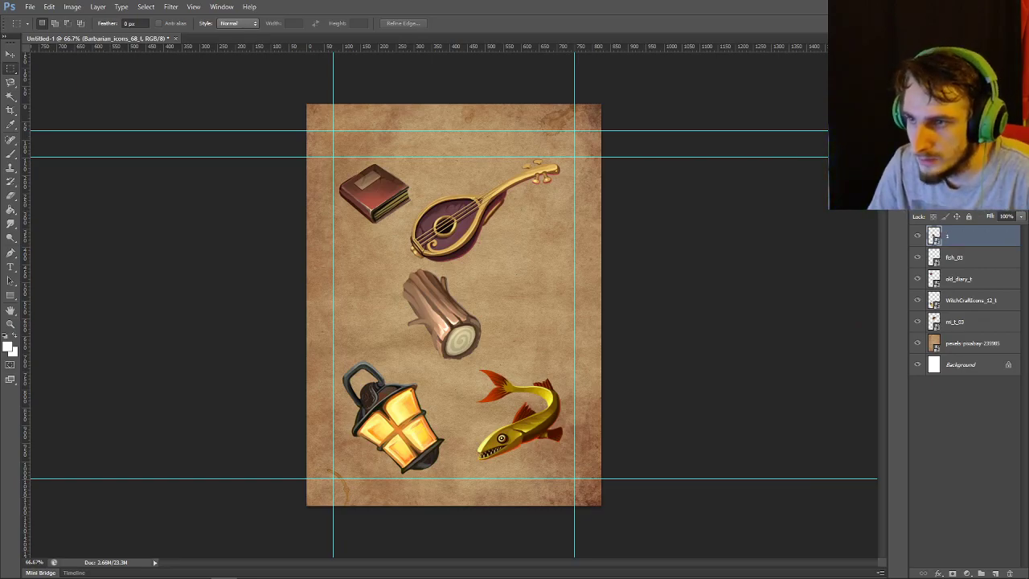
Rename the fish, diary, lantern and lute layers as 1 and hide all five icon layers of the first card
{"action": "double_click", "coordinate": [989, 257]}
{"action": "left_click", "coordinate": [410, 271]}
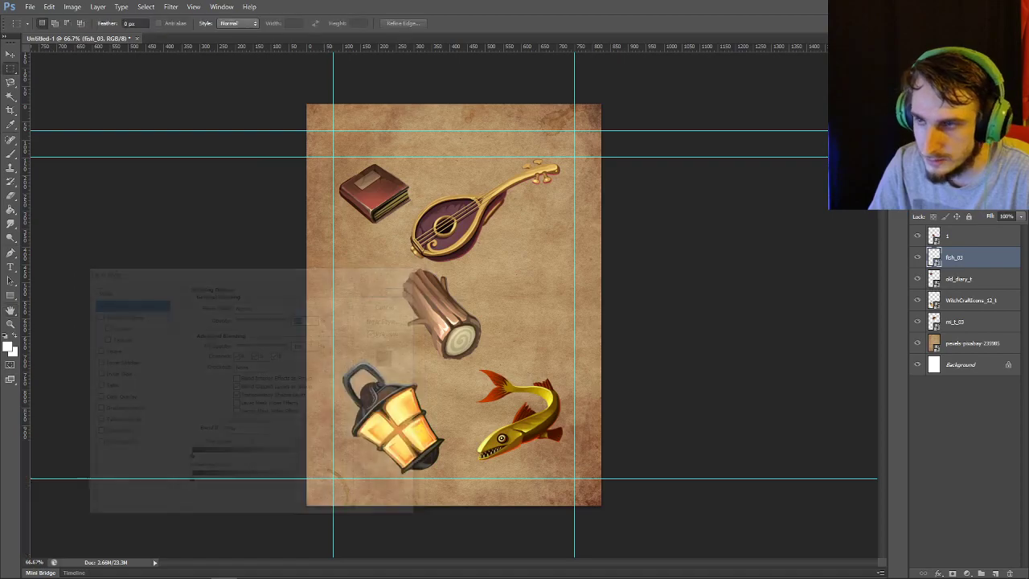
{"action": "double_click", "coordinate": [955, 257]}
{"action": "type", "text": "1"}
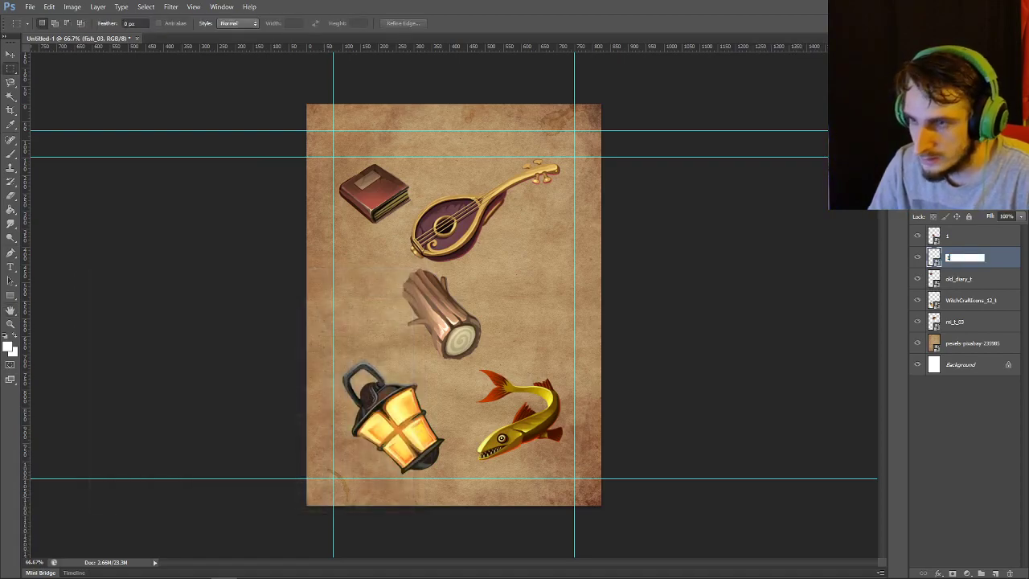
{"action": "key", "text": "Tab"}
{"action": "type", "text": "1"}
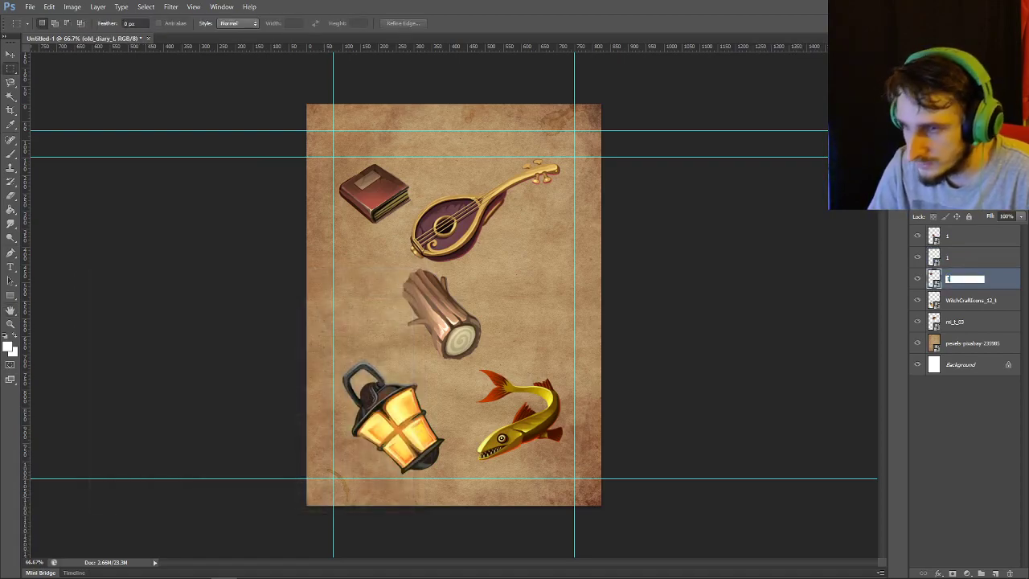
{"action": "key", "text": "Tab"}
{"action": "type", "text": "1"}
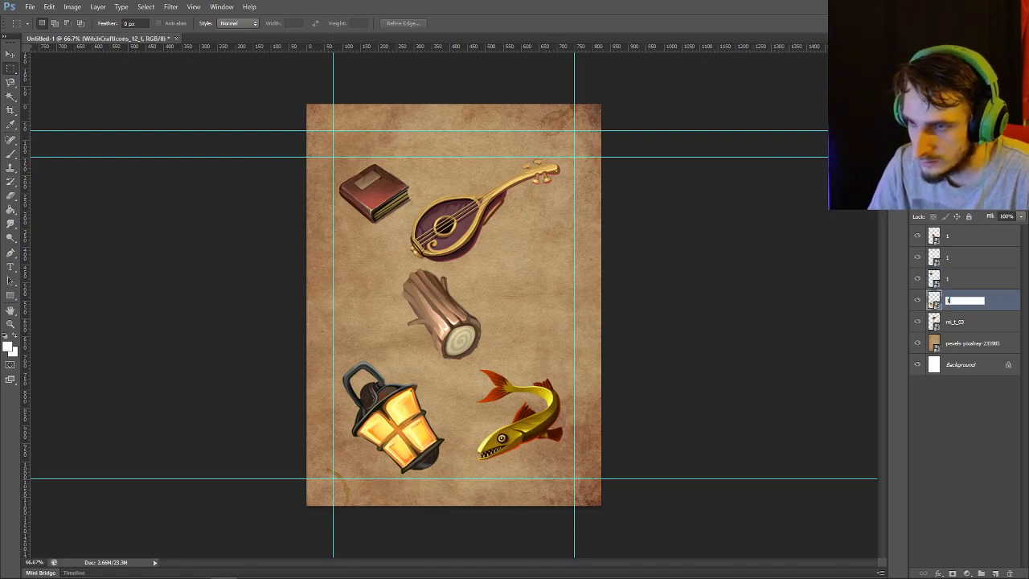
{"action": "key", "text": "Tab"}
{"action": "type", "text": "1"}
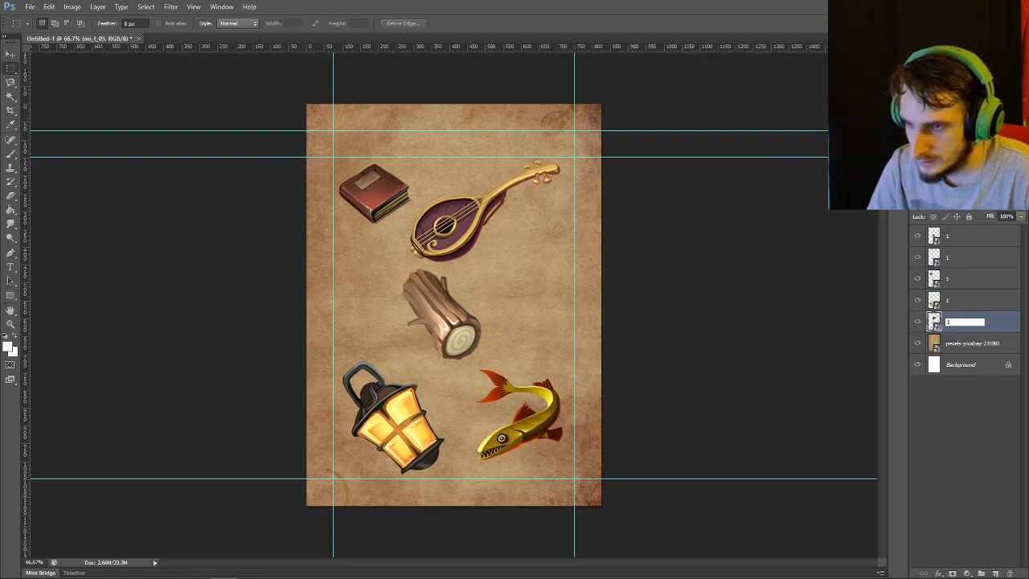
{"action": "key", "text": "Return"}
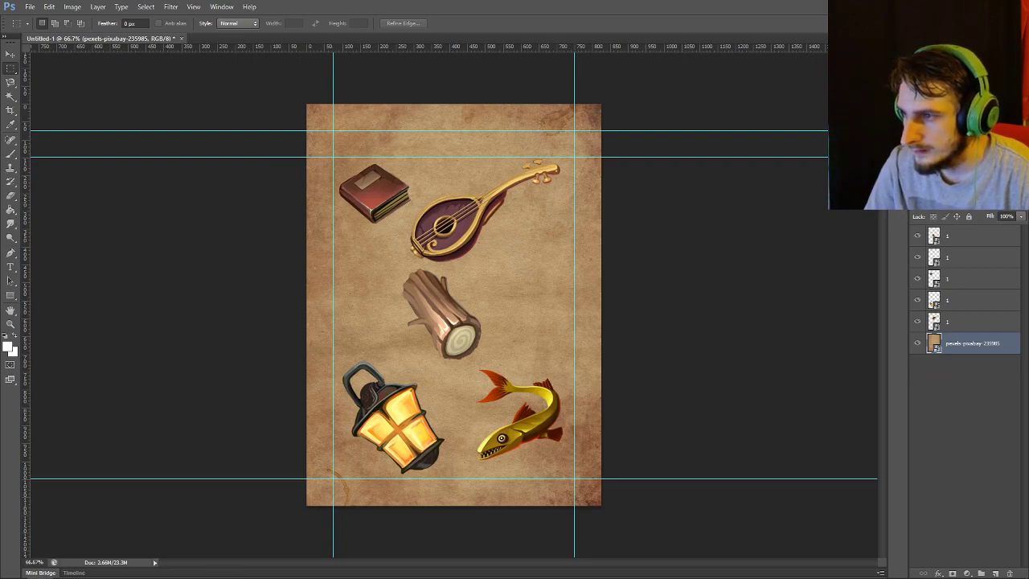
{"action": "left_click_drag", "start_coordinate": [917, 234], "coordinate": [917, 321]}
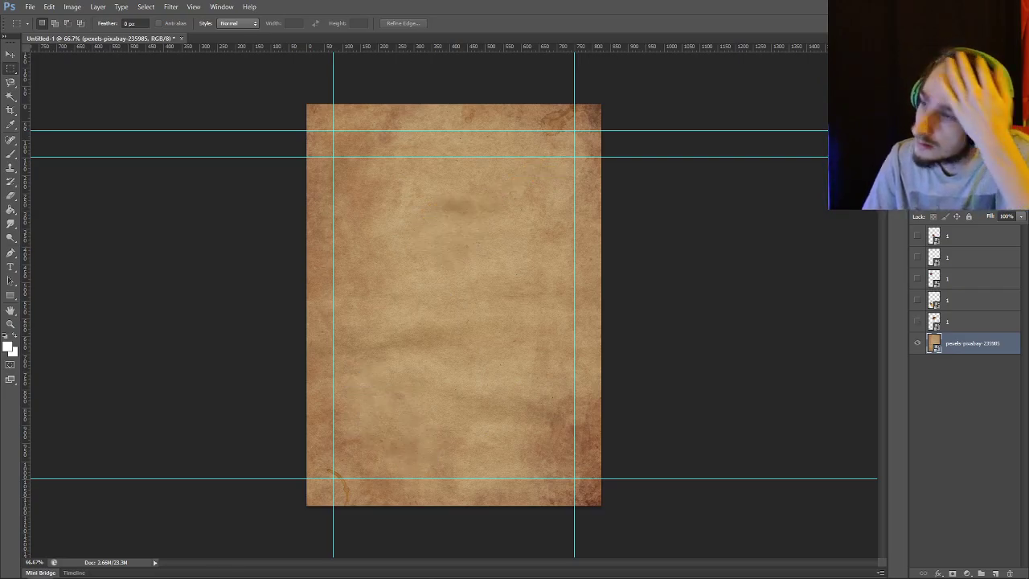
Place the Barbarian_icons_35_t rune in the card's upper-left area and a reduced cheese_02 in the upper-right area
{"action": "left_click_drag", "start_coordinate": [486, 322], "coordinate": [382, 203]}
{"action": "left_click", "coordinate": [538, 23]}
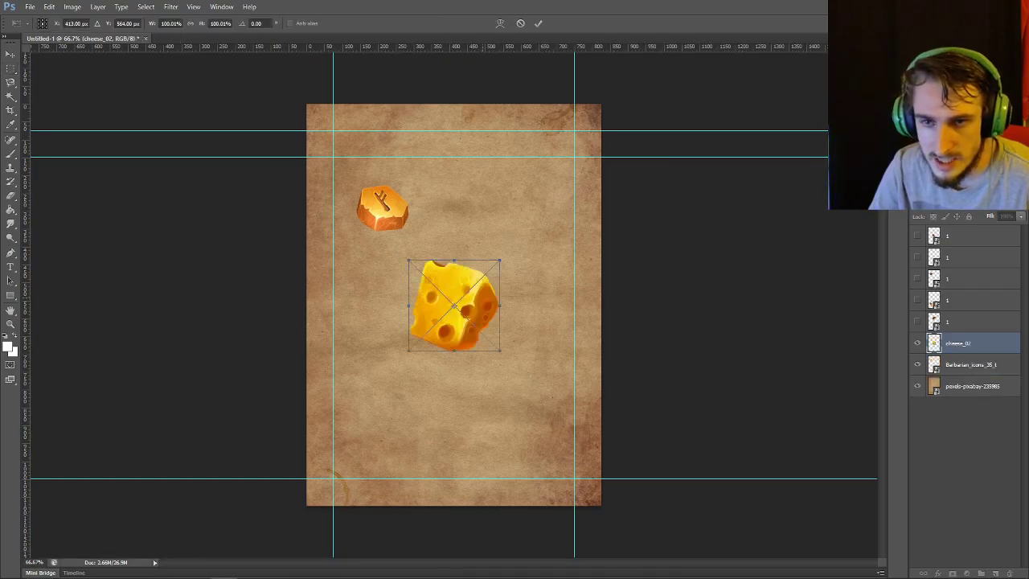
{"action": "left_click_drag", "start_coordinate": [477, 301], "coordinate": [530, 249]}
{"action": "mouse_move", "coordinate": [551, 207]}
{"action": "left_mouse_down"}
{"action": "mouse_move", "coordinate": [520, 239]}
{"action": "mouse_move", "coordinate": [541, 195]}
{"action": "left_mouse_up"}
{"action": "key", "text": "Return"}
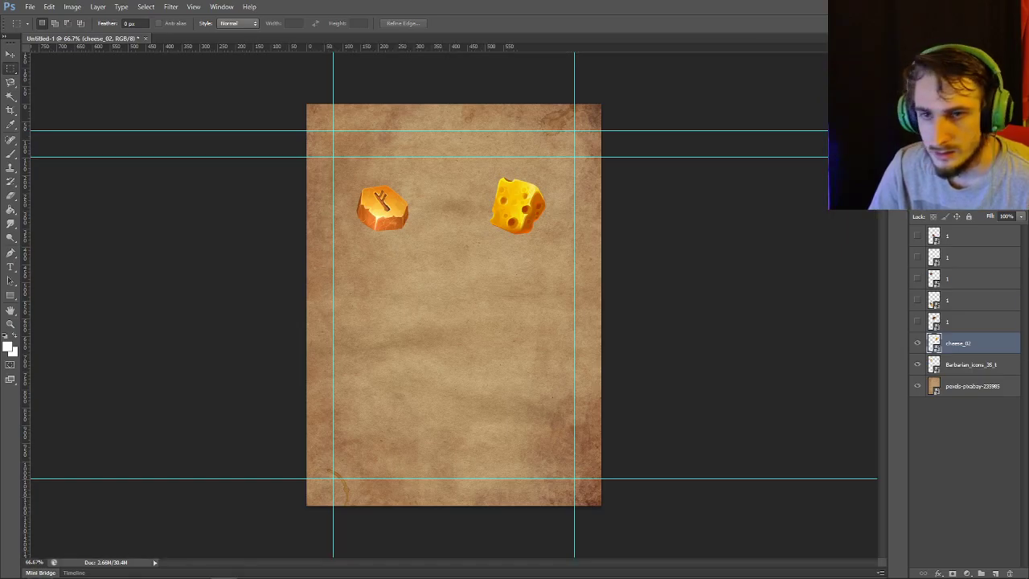
Place the eggplant_01 icon between and slightly below the rune and cheese, flipped horizontally
{"action": "left_click_drag", "start_coordinate": [496, 281], "coordinate": [486, 217]}
{"action": "right_click", "coordinate": [466, 256]}
{"action": "left_click", "coordinate": [492, 405]}
{"action": "left_click", "coordinate": [539, 23]}
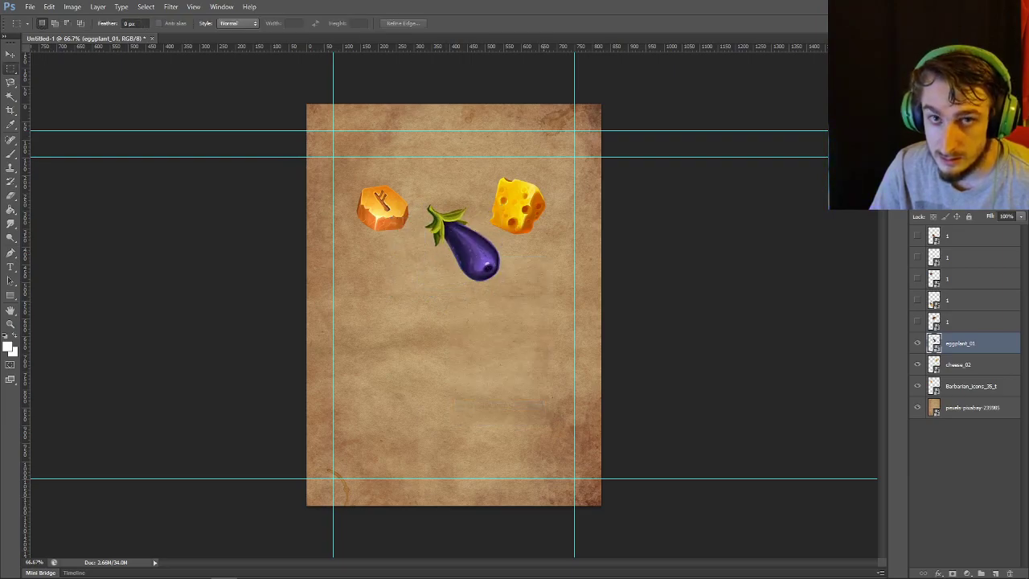
Place the feather_t_04 feather in the card's lower-right area, inside the margin guides
{"action": "left_click_drag", "start_coordinate": [0, 305], "coordinate": [564, 313]}
{"action": "left_click_drag", "start_coordinate": [537, 357], "coordinate": [524, 382]}
{"action": "key", "text": "Return"}
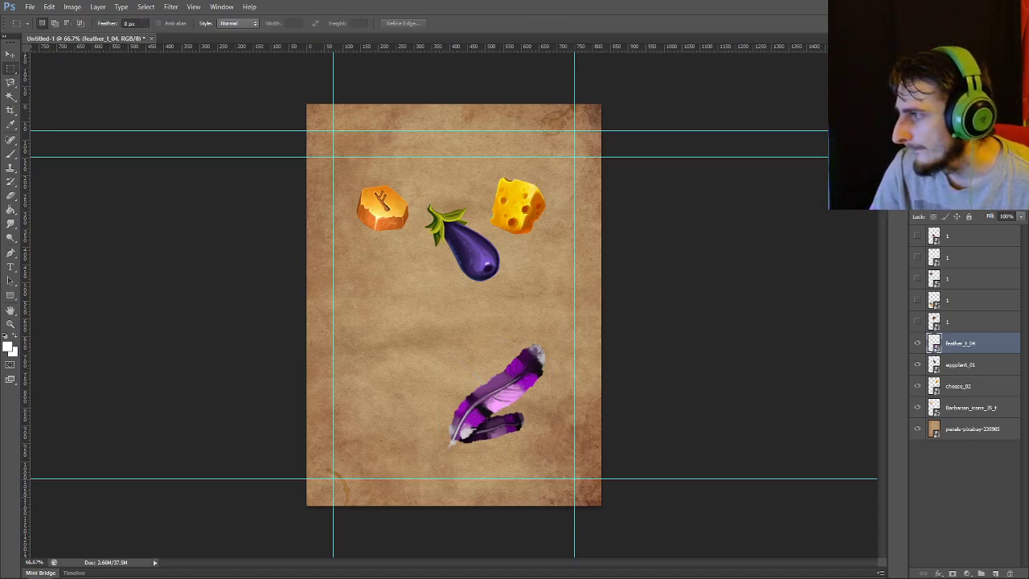
Place the vase_t_01 vase to the upper left of the feather, flipped horizontally and enlarged to about 136% width and 143% height
{"action": "left_click_drag", "start_coordinate": [497, 302], "coordinate": [452, 344]}
{"action": "right_click", "coordinate": [449, 339]}
{"action": "left_click", "coordinate": [470, 485]}
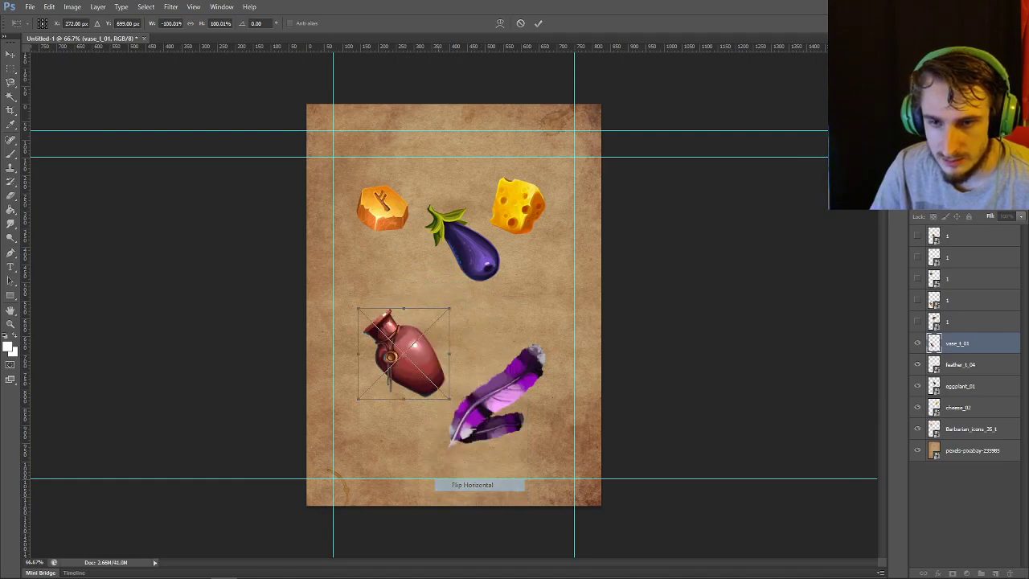
{"action": "left_click_drag", "start_coordinate": [357, 308], "coordinate": [418, 300]}
{"action": "left_click_drag", "start_coordinate": [406, 337], "coordinate": [426, 346]}
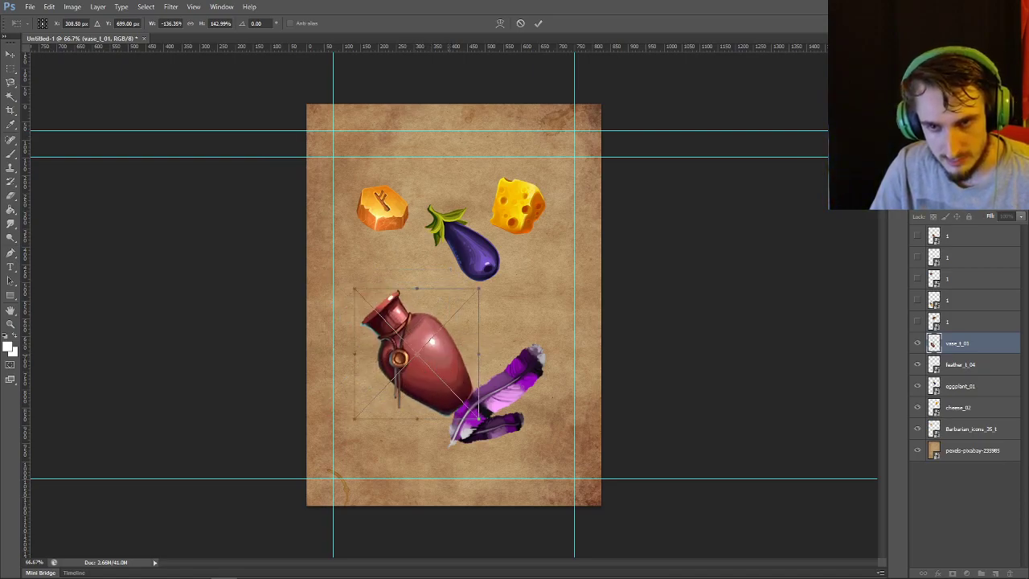
{"action": "left_click_drag", "start_coordinate": [451, 328], "coordinate": [438, 310]}
{"action": "key", "text": "Return"}
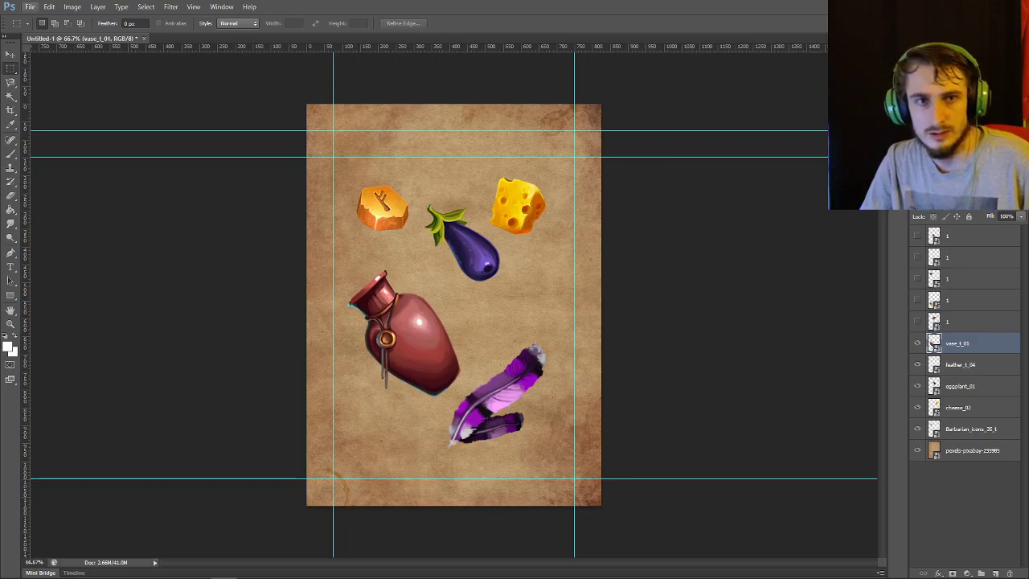
Save a copy of the second card as a JPEG named 2 in the Cards folder
{"action": "left_click", "coordinate": [29, 6]}
{"action": "key", "text": "Return"}
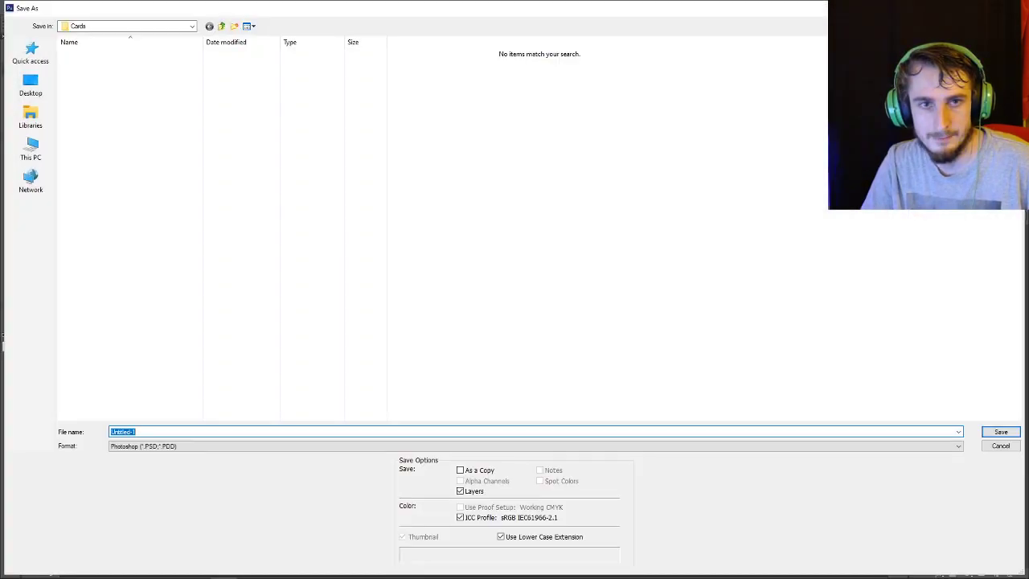
{"action": "type", "text": "2"}
{"action": "key", "text": "Tab"}
{"action": "key", "text": "j"}
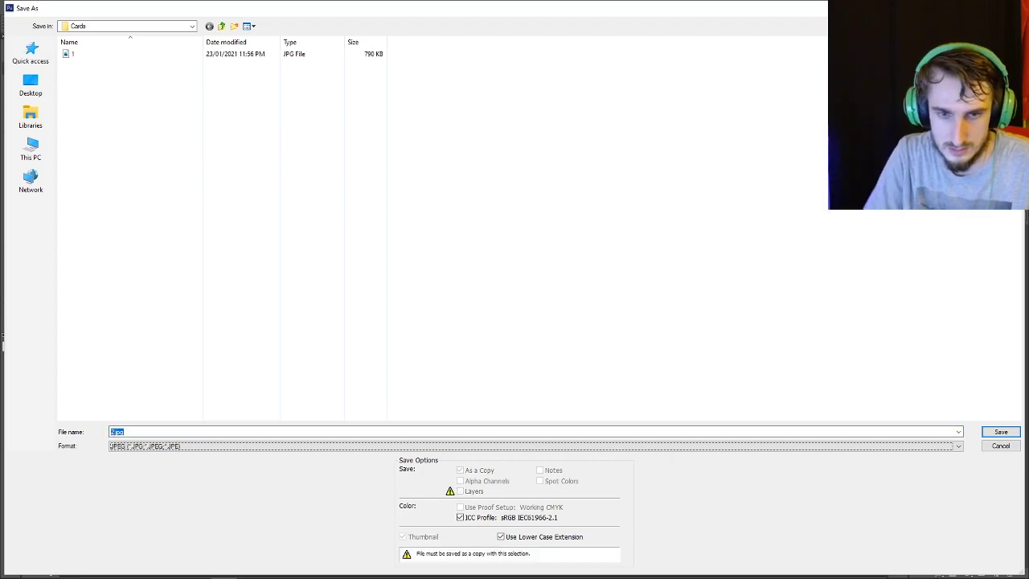
{"action": "key", "text": "Return"}
{"action": "key", "text": "Return"}
Rename the vase, feather and eggplant layers as 1
{"action": "double_click", "coordinate": [957, 343]}
{"action": "type", "text": "1"}
{"action": "key", "text": "Return"}
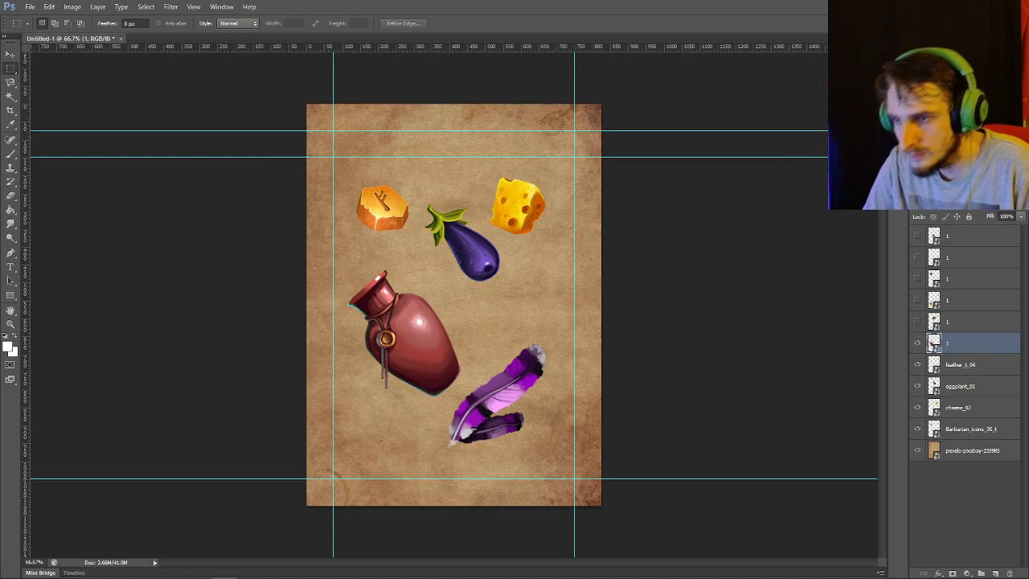
{"action": "double_click", "coordinate": [960, 364]}
{"action": "type", "text": "1"}
{"action": "key", "text": "Return"}
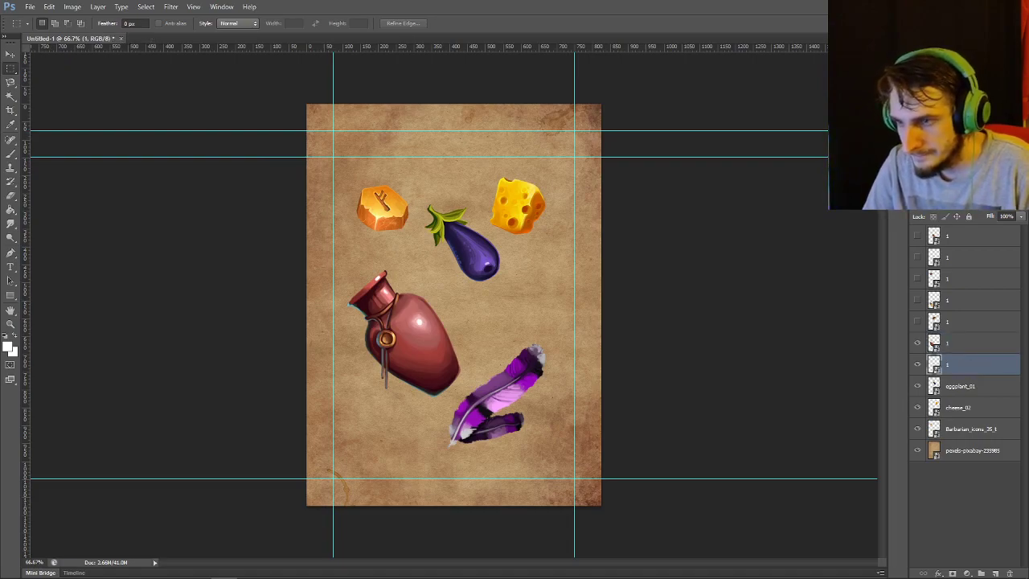
{"action": "double_click", "coordinate": [959, 386]}
{"action": "type", "text": "1"}
{"action": "key", "text": "Return"}
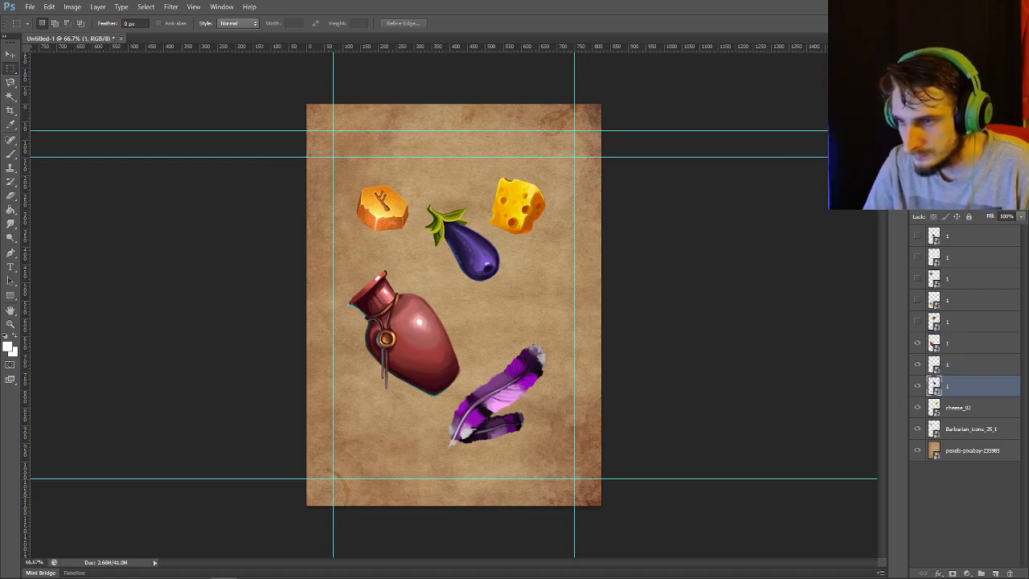
Rename the cheese and rune layers as 1 and hide all five icon layers of the second card
{"action": "double_click", "coordinate": [958, 407]}
{"action": "type", "text": "1"}
{"action": "key", "text": "Return"}
{"action": "double_click", "coordinate": [969, 428]}
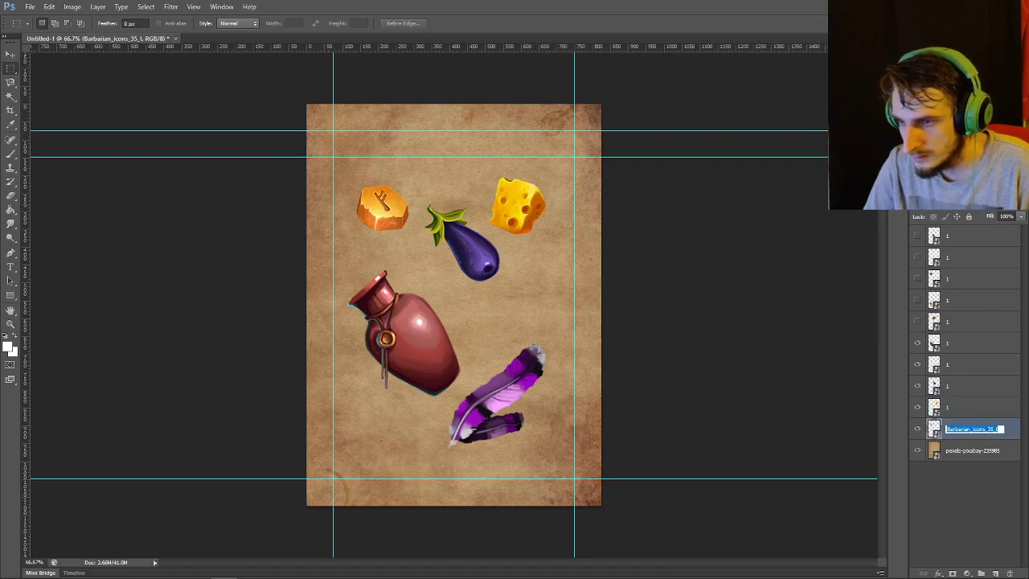
{"action": "type", "text": "1"}
{"action": "key", "text": "Return"}
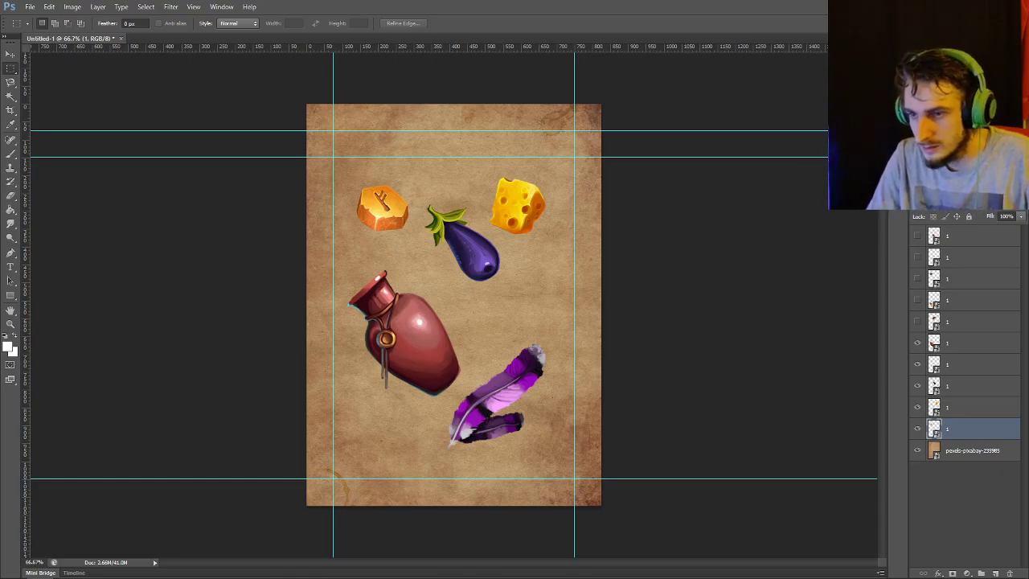
{"action": "left_click_drag", "start_coordinate": [917, 342], "coordinate": [917, 430]}
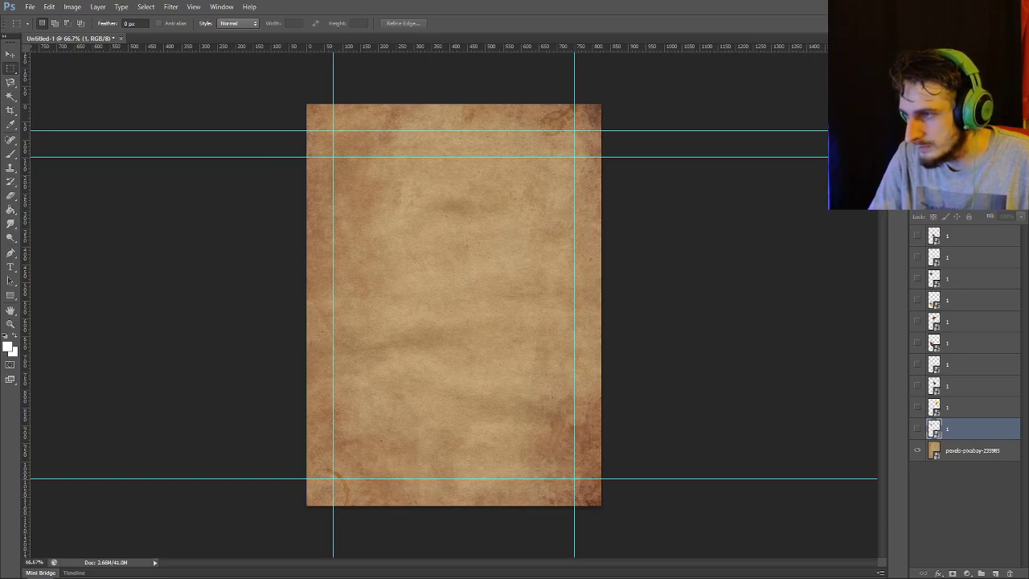
Place the element(water)_t_01 orb just left of the card's centre
{"action": "left_click_drag", "start_coordinate": [454, 306], "coordinate": [431, 314]}
{"action": "key", "text": "Return"}
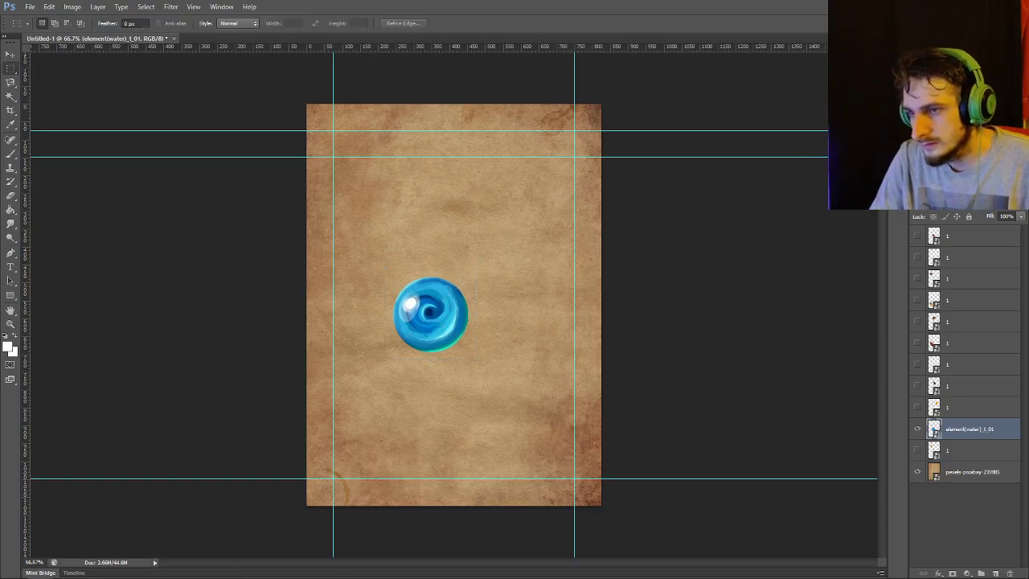
Check the first card's hidden lantern, lute, diary, fish and log layers by showing and hiding each in turn
{"action": "left_click", "coordinate": [917, 300]}
{"action": "left_click", "coordinate": [917, 300]}
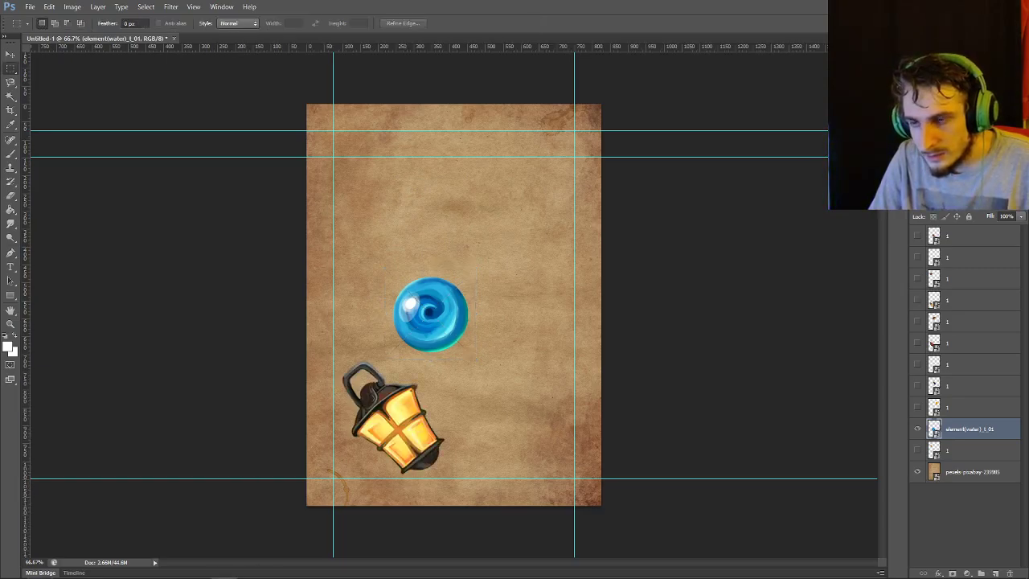
{"action": "left_click", "coordinate": [917, 321]}
{"action": "left_click", "coordinate": [917, 321]}
{"action": "left_click", "coordinate": [917, 278]}
{"action": "left_click", "coordinate": [917, 278]}
{"action": "left_click", "coordinate": [917, 256]}
{"action": "left_click", "coordinate": [917, 257]}
{"action": "left_click", "coordinate": [918, 235]}
{"action": "left_click", "coordinate": [917, 235]}
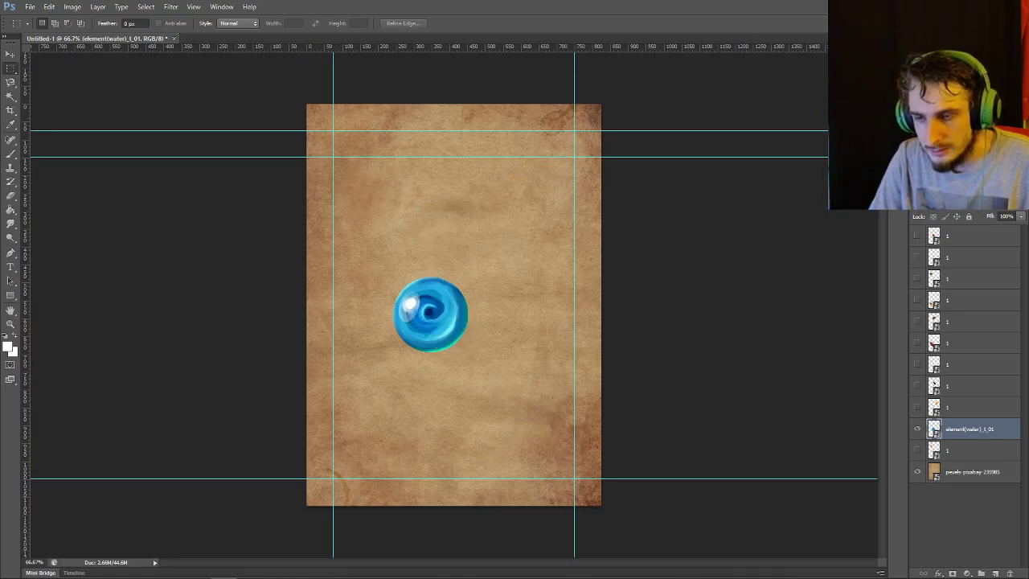
Check the hidden feather, eggplant and cheese layers by showing and hiding each in turn
{"action": "left_click", "coordinate": [917, 364]}
{"action": "left_click", "coordinate": [917, 364]}
{"action": "left_click", "coordinate": [917, 385]}
{"action": "left_click", "coordinate": [917, 385]}
{"action": "left_click", "coordinate": [918, 407]}
{"action": "left_click", "coordinate": [918, 407]}
Place the ember_t_01 amber stone at the card's upper right and the WitchCraftIcons_16_t mushrooms at its lower right
{"action": "left_click_drag", "start_coordinate": [1028, 288], "coordinate": [643, 305]}
{"action": "left_click_drag", "start_coordinate": [454, 305], "coordinate": [514, 202]}
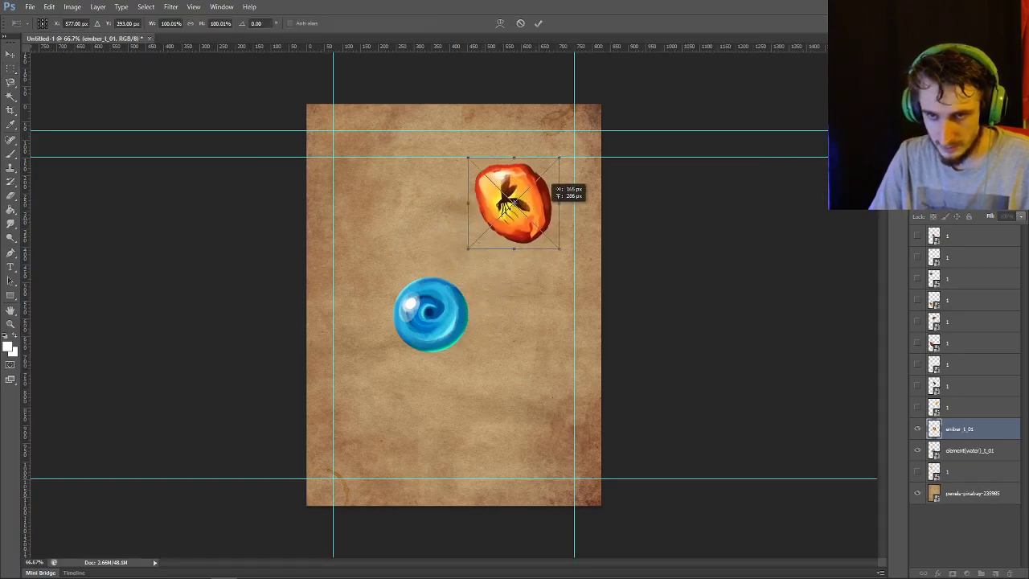
{"action": "left_click", "coordinate": [538, 24]}
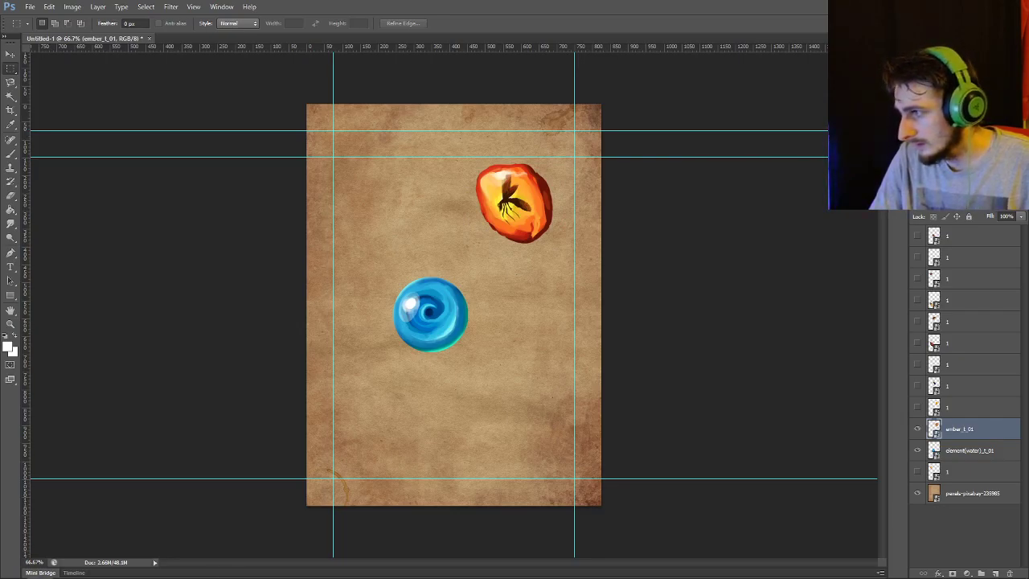
{"action": "left_click_drag", "start_coordinate": [1028, 306], "coordinate": [643, 305]}
{"action": "left_click_drag", "start_coordinate": [472, 323], "coordinate": [521, 388]}
{"action": "key", "text": "Return"}
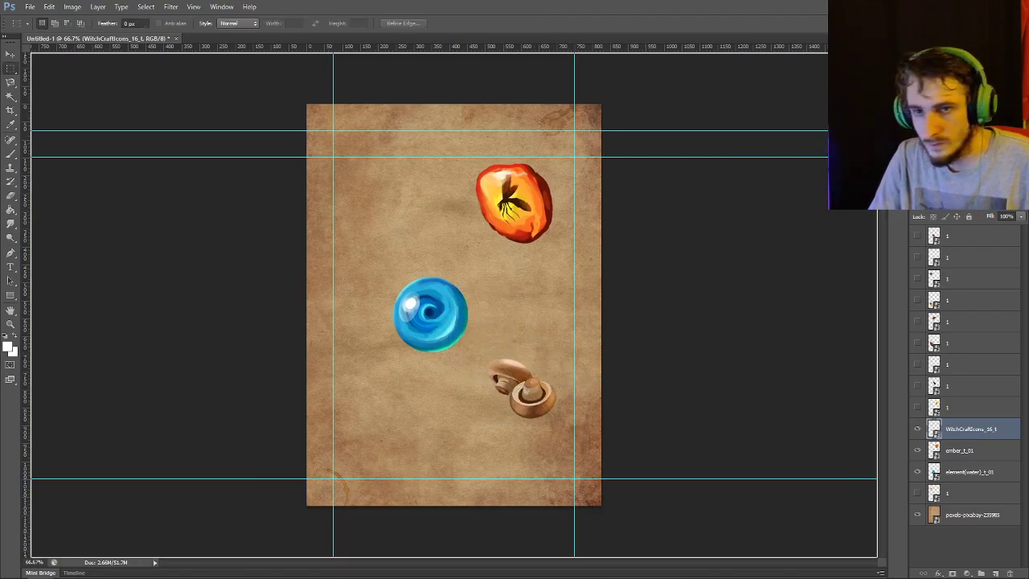
Place the WitchCraftIcons_28_t ornate cylinder at the card's upper left and the pouch_t bag at its lower left
{"action": "left_click_drag", "start_coordinate": [450, 309], "coordinate": [400, 210]}
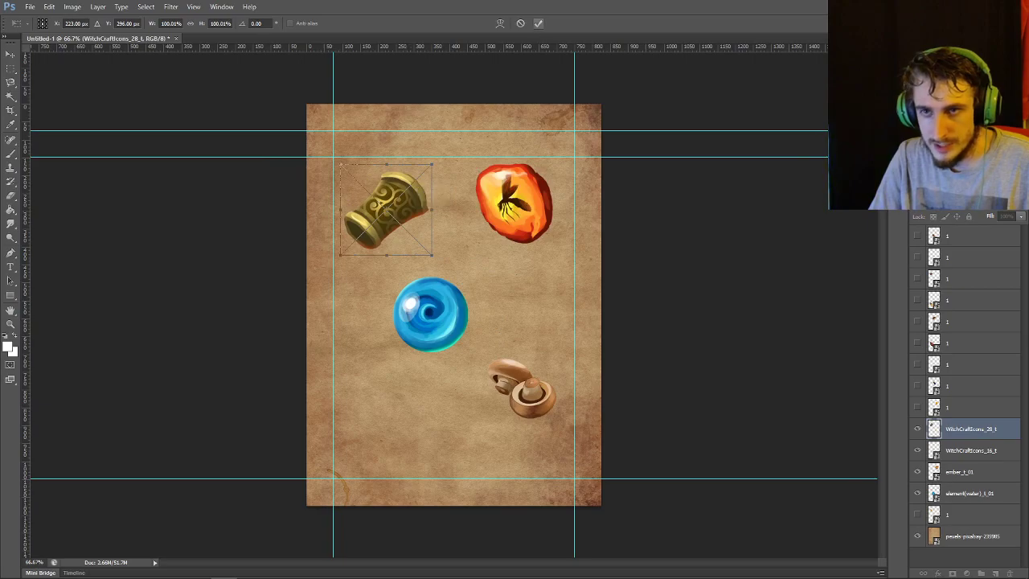
{"action": "left_click", "coordinate": [537, 22]}
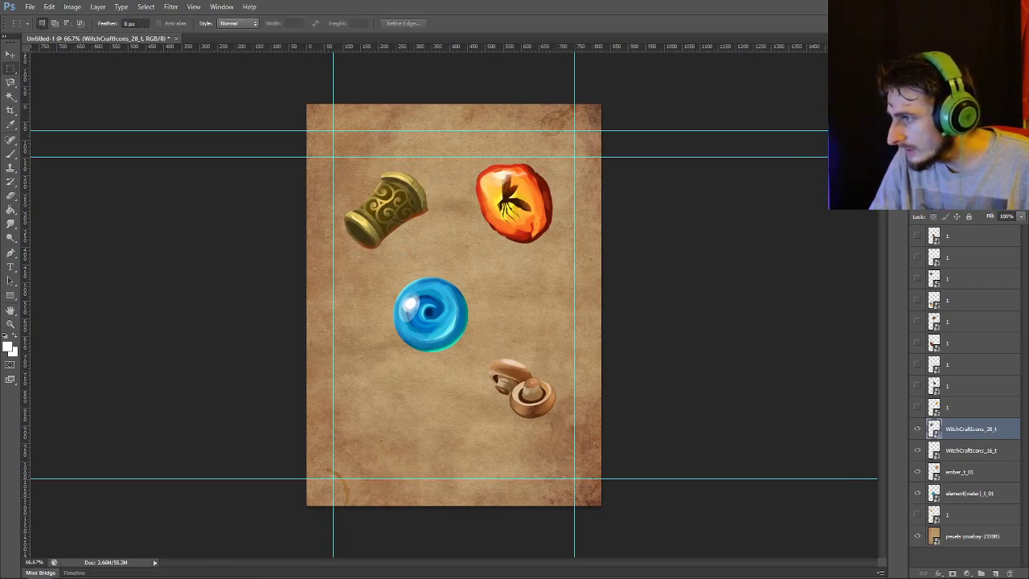
{"action": "left_click_drag", "start_coordinate": [500, 315], "coordinate": [452, 404]}
{"action": "key", "text": "Return"}
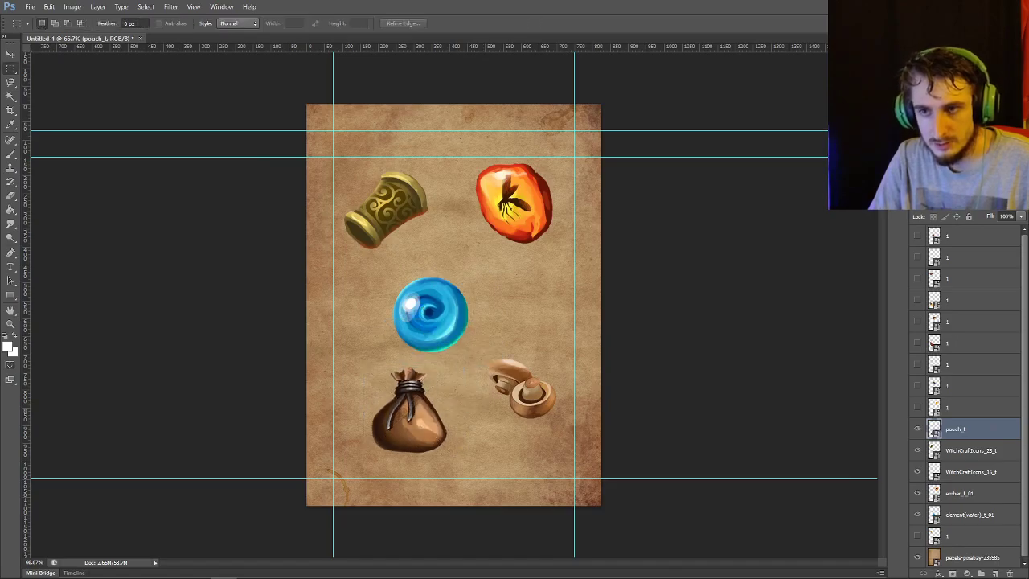
Save the orb, amber, mushroom, cylinder and pouch card as a JPEG named 3
{"action": "left_click", "coordinate": [30, 6]}
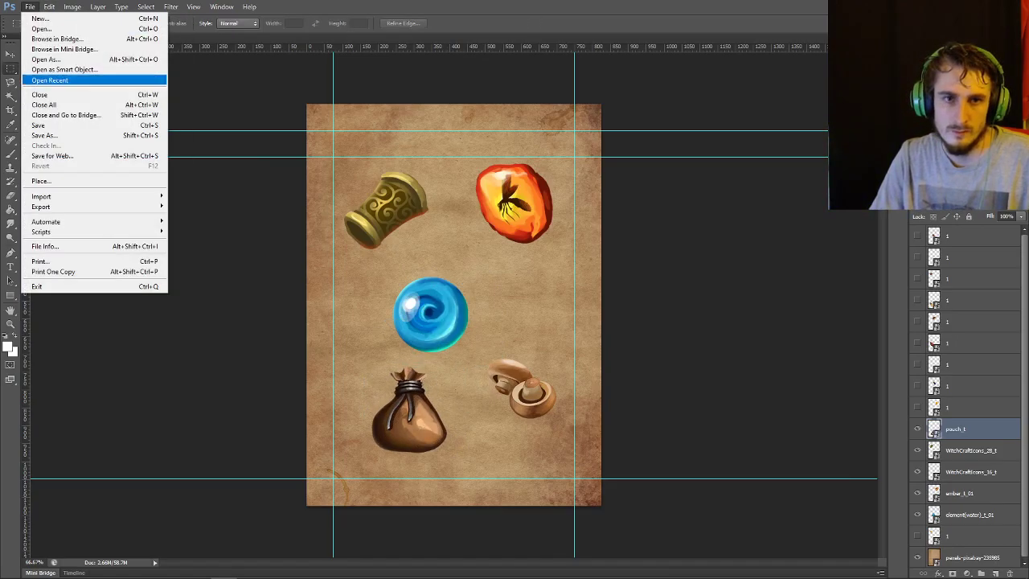
{"action": "left_click", "coordinate": [72, 131]}
{"action": "type", "text": "3"}
{"action": "key", "text": "Tab"}
{"action": "key", "text": "j"}
{"action": "key", "text": "Return"}
{"action": "key", "text": "Return"}
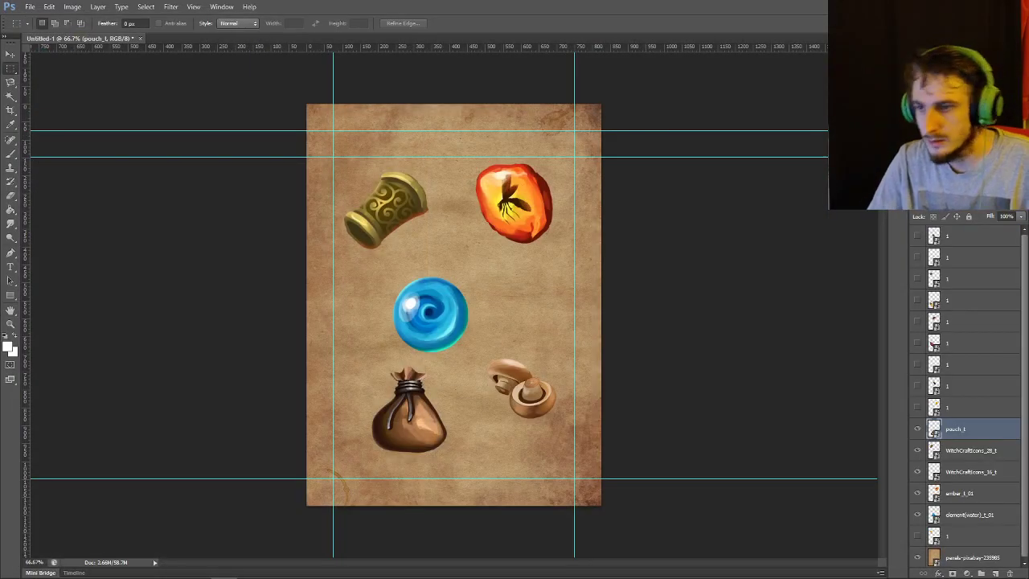
Rename the pouch, cylinder, mushroom, amber and water orb layers as 1 and hide all five
{"action": "double_click", "coordinate": [955, 428]}
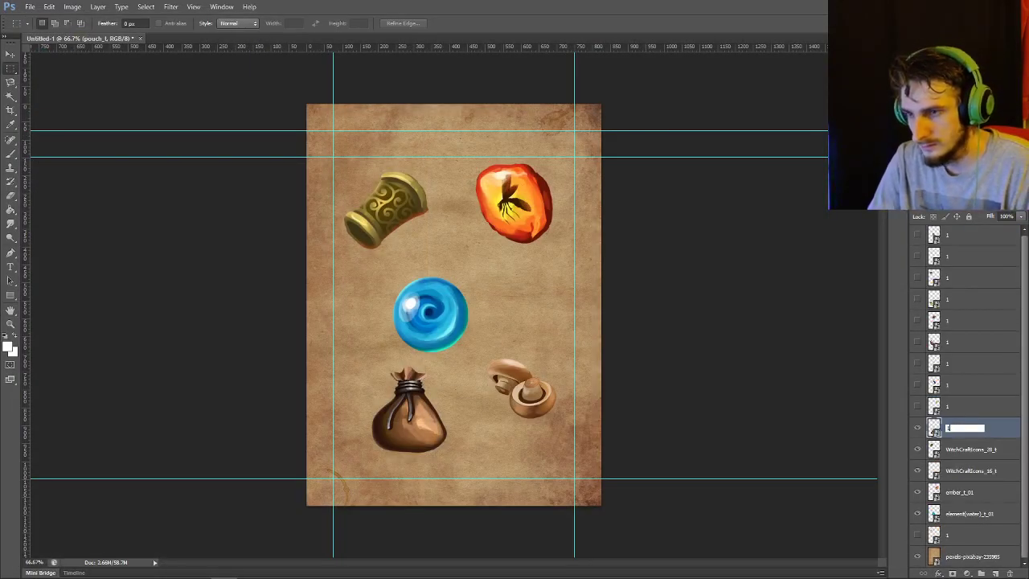
{"action": "key", "text": "Tab"}
{"action": "type", "text": "1"}
{"action": "key", "text": "Tab"}
{"action": "type", "text": "1"}
{"action": "key", "text": "Tab"}
{"action": "type", "text": "1"}
{"action": "key", "text": "Tab"}
{"action": "type", "text": "1"}
{"action": "key", "text": "Return"}
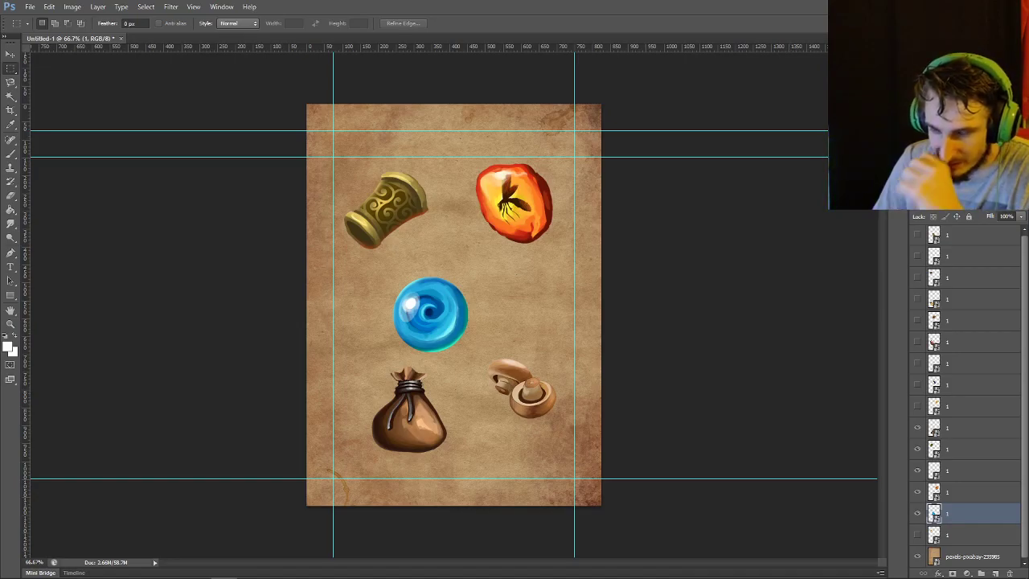
{"action": "left_click_drag", "start_coordinate": [917, 427], "coordinate": [917, 513]}
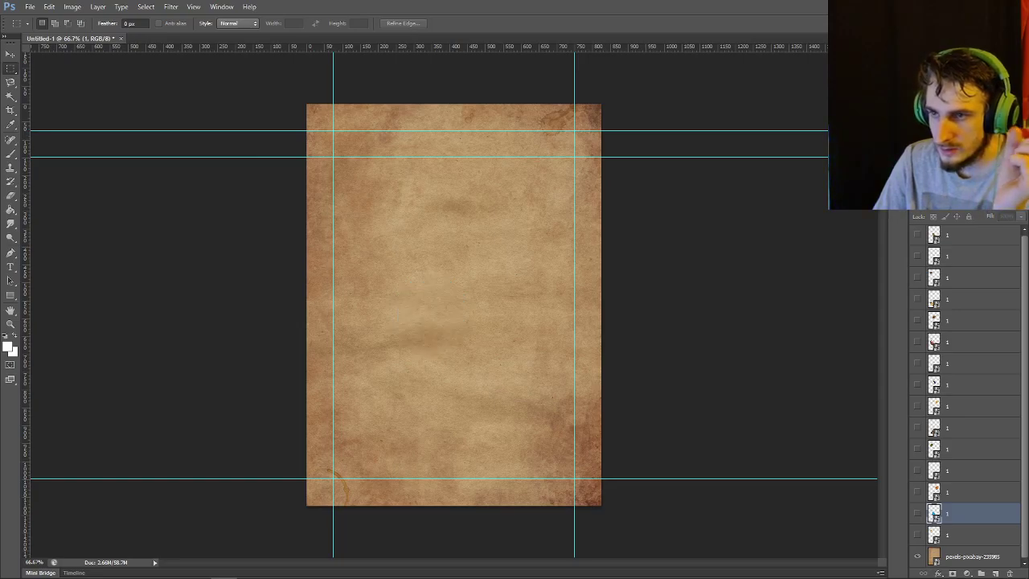
Show the log, diary, lute, feather and cheese layers on the empty card
{"action": "left_click", "coordinate": [918, 234]}
{"action": "left_click", "coordinate": [917, 278]}
{"action": "left_click", "coordinate": [917, 320]}
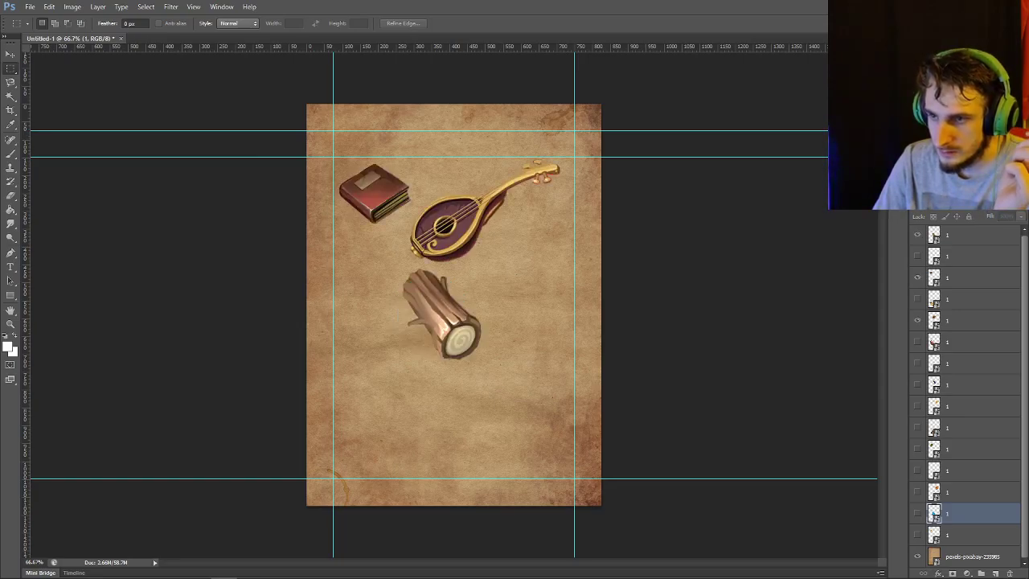
{"action": "left_click", "coordinate": [917, 362]}
{"action": "left_click", "coordinate": [917, 406]}
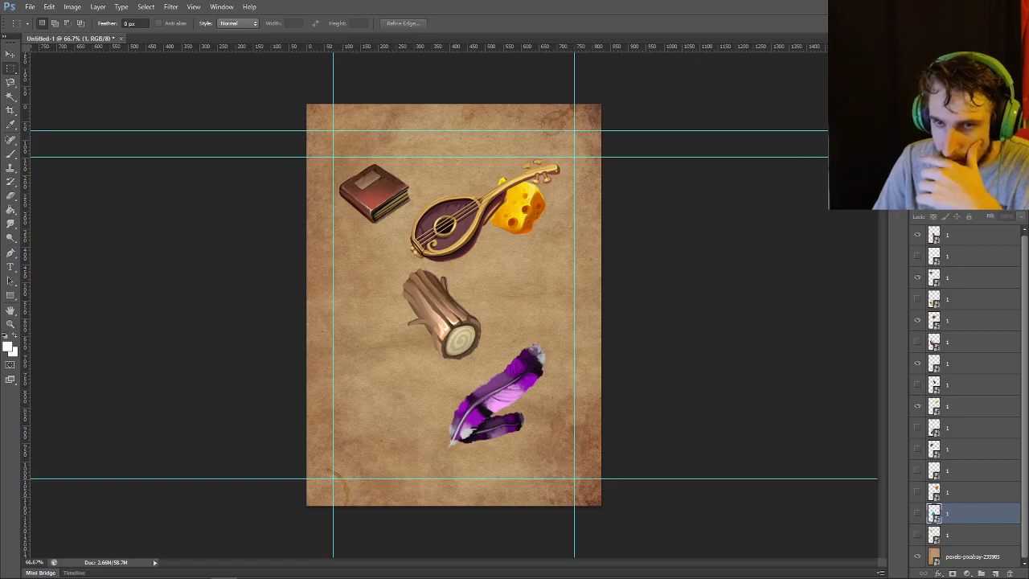
Rename the visible log, diary, lute, feather and cheese layers as 2
{"action": "double_click", "coordinate": [949, 235]}
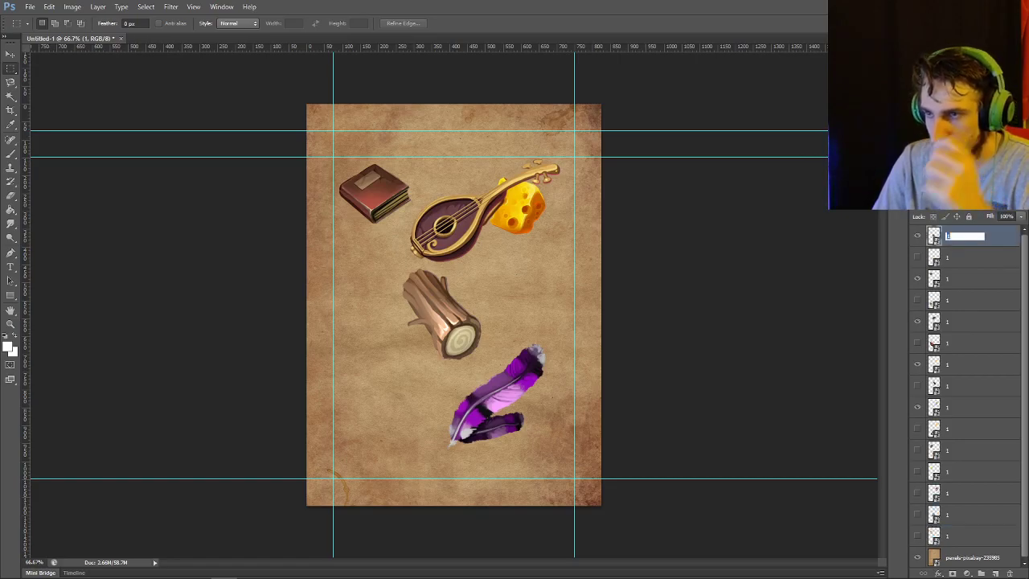
{"action": "type", "text": "2"}
{"action": "key", "text": "Tab"}
{"action": "type", "text": "2"}
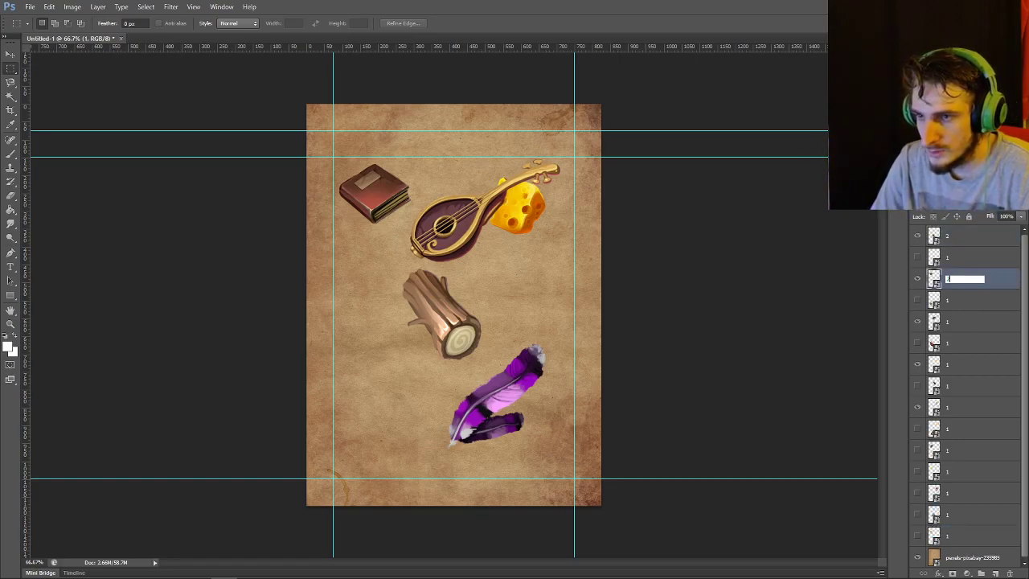
{"action": "key", "text": "Tab"}
{"action": "type", "text": "2"}
{"action": "key", "text": "Return"}
{"action": "key", "text": "Tab"}
{"action": "type", "text": "2"}
{"action": "key", "text": "Tab"}
{"action": "type", "text": "2"}
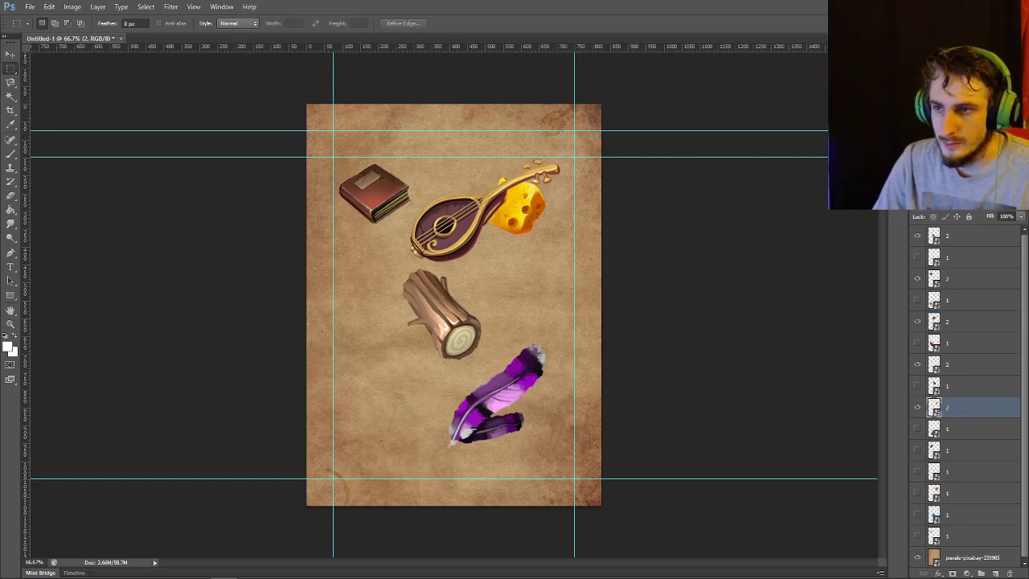
Move the diary to the card's lower-right corner and the lute to its lower-left corner
{"action": "left_click", "coordinate": [965, 279]}
{"action": "key", "text": "v"}
{"action": "left_click_drag", "start_coordinate": [378, 184], "coordinate": [540, 420]}
{"action": "left_click", "coordinate": [964, 321]}
{"action": "left_click_drag", "start_coordinate": [536, 355], "coordinate": [413, 384]}
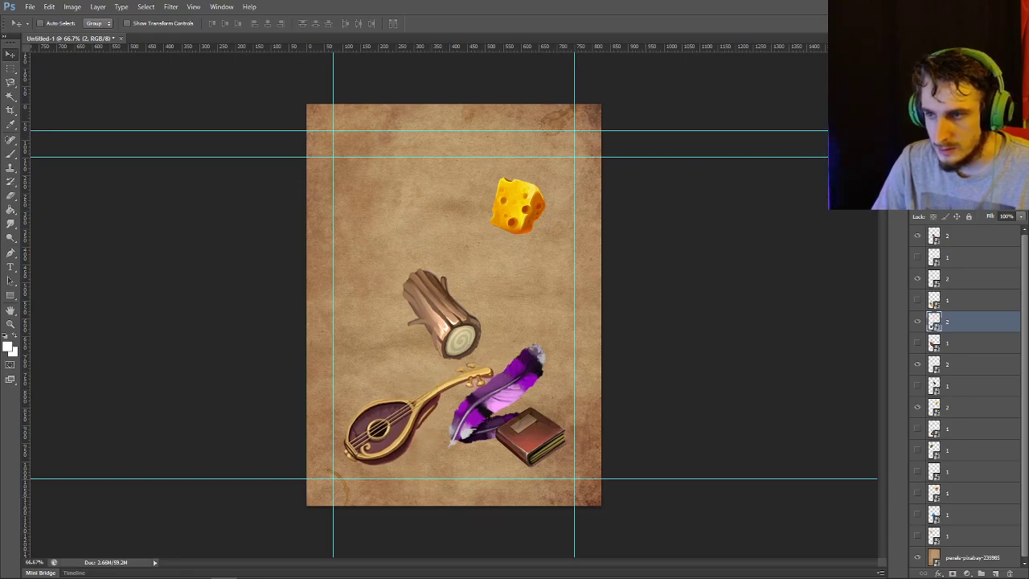
Move the feather to the card's upper left and the cheese above the diary on the right side
{"action": "left_click", "coordinate": [965, 364]}
{"action": "left_click_drag", "start_coordinate": [563, 341], "coordinate": [467, 163]}
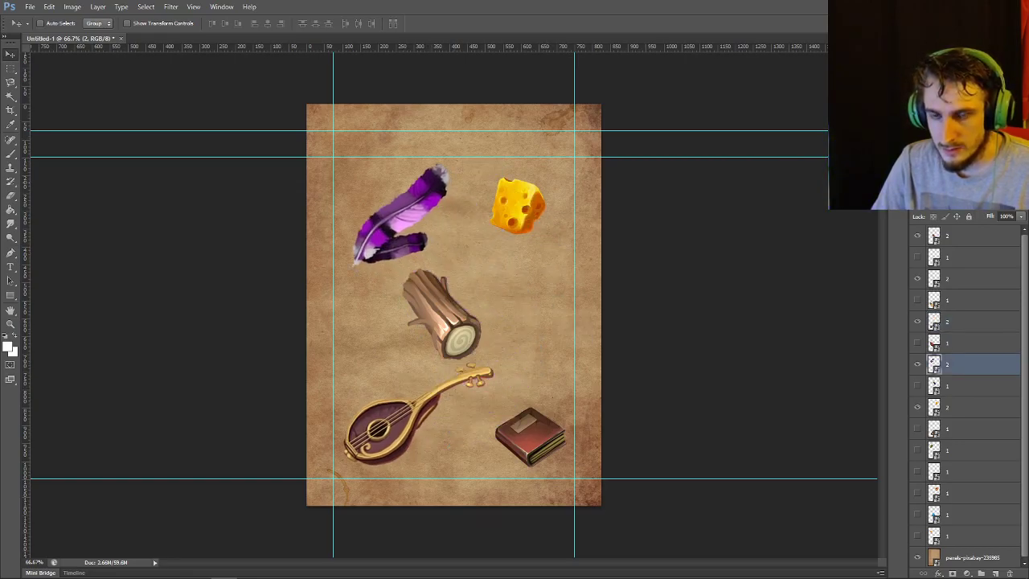
{"action": "left_click", "coordinate": [518, 205], "text": "ctrl"}
{"action": "left_click_drag", "start_coordinate": [519, 205], "coordinate": [535, 345]}
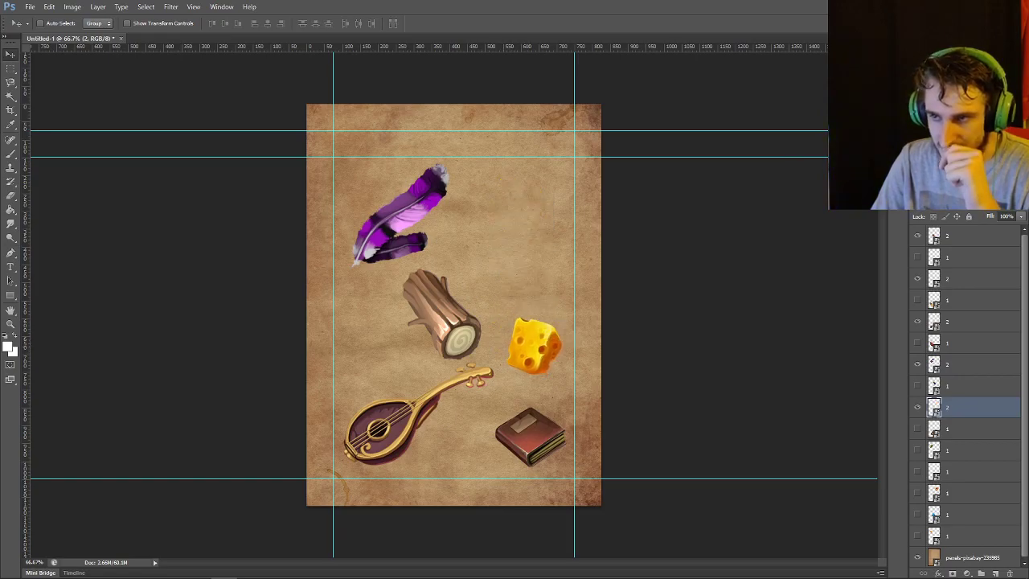
Nudge the diary slightly and lower the cheese a little toward it
{"action": "left_click", "coordinate": [965, 322]}
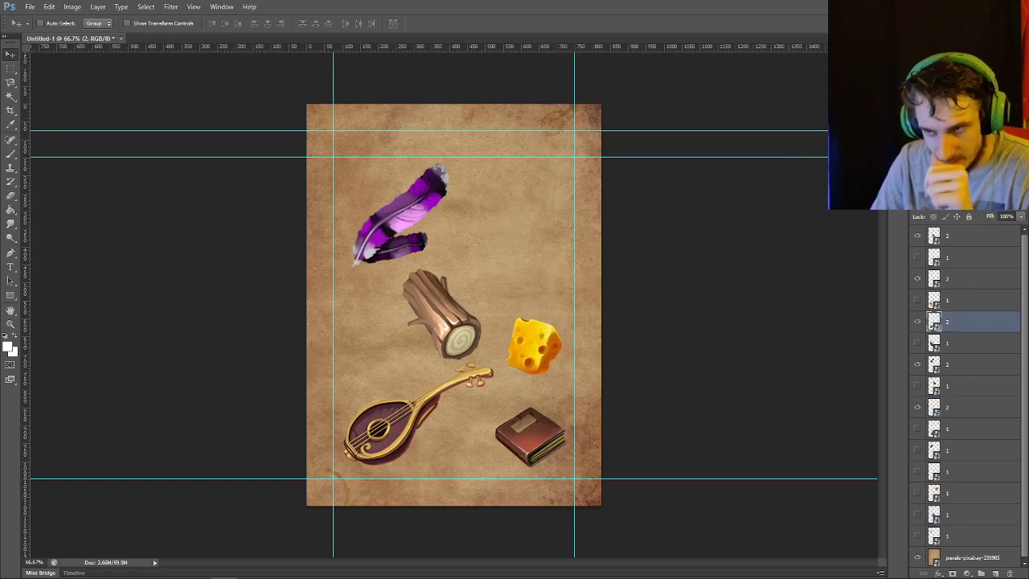
{"action": "left_click", "coordinate": [965, 279]}
{"action": "mouse_move", "coordinate": [434, 304]}
{"action": "left_mouse_down"}
{"action": "mouse_move", "coordinate": [456, 286]}
{"action": "mouse_move", "coordinate": [433, 306]}
{"action": "left_mouse_up"}
{"action": "left_click", "coordinate": [965, 407]}
{"action": "left_click_drag", "start_coordinate": [427, 256], "coordinate": [426, 272]}
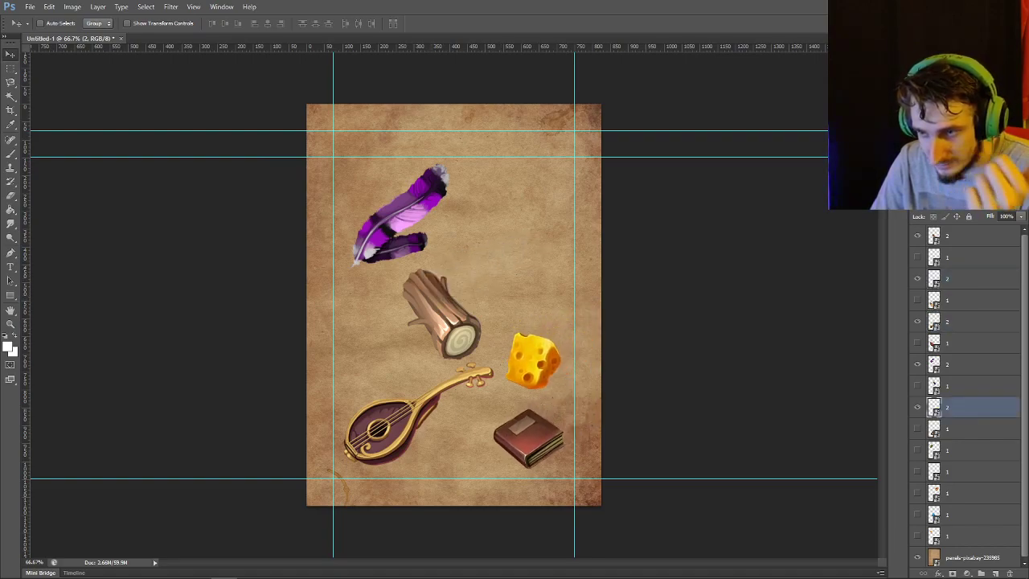
Move the log to the card's upper right and shift the lute and diary slightly to the right
{"action": "left_click", "coordinate": [965, 321]}
{"action": "left_click_drag", "start_coordinate": [492, 235], "coordinate": [531, 166]}
{"action": "left_click", "coordinate": [965, 279]}
{"action": "left_click", "coordinate": [965, 236]}
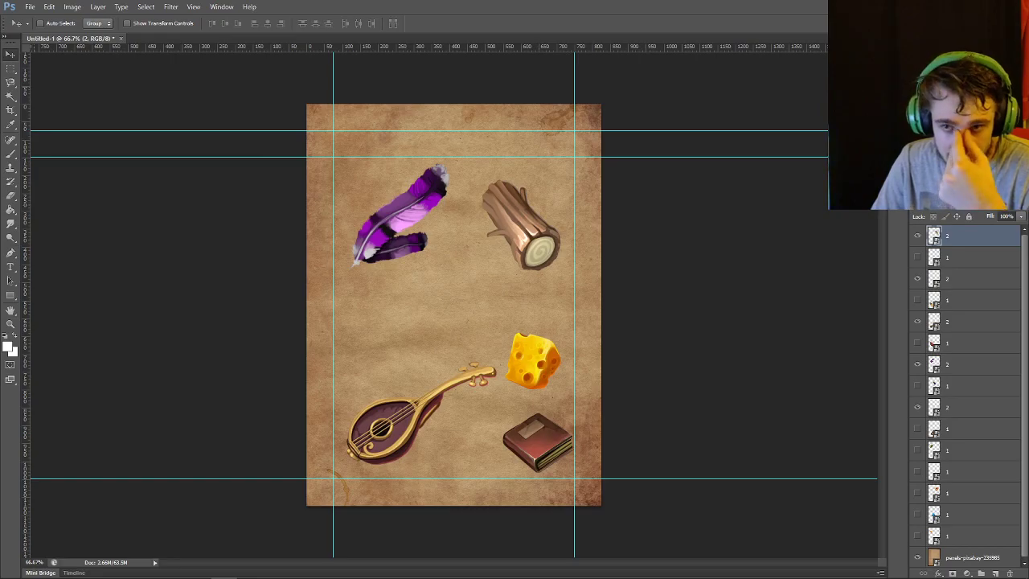
Flip the log horizontally with Free Transform so its cut end faces lower left
{"action": "right_click", "coordinate": [509, 222]}
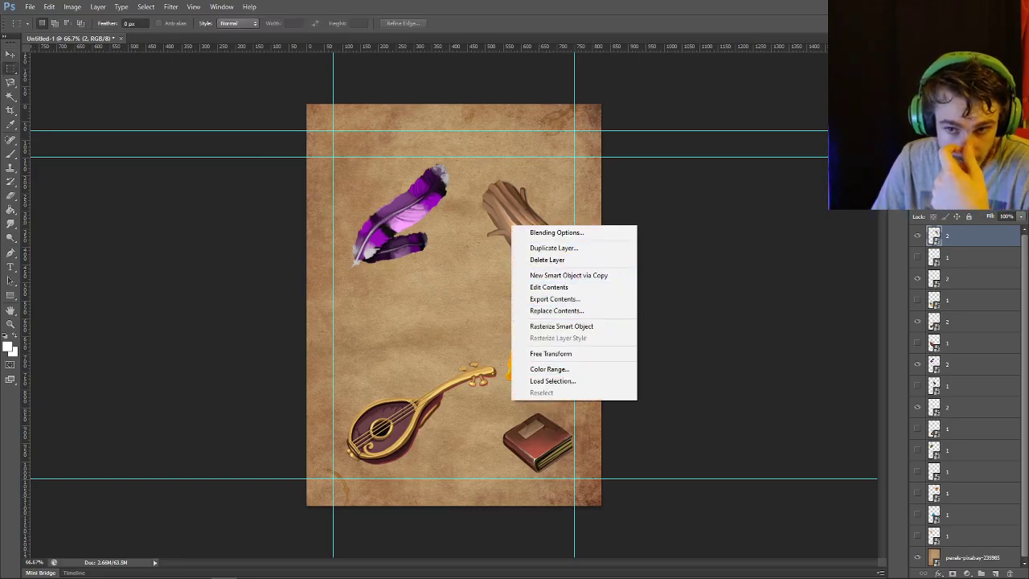
{"action": "left_click", "coordinate": [519, 354]}
{"action": "right_click", "coordinate": [515, 224]}
{"action": "left_click", "coordinate": [524, 372]}
{"action": "left_click_drag", "start_coordinate": [562, 203], "coordinate": [567, 208]}
{"action": "left_click", "coordinate": [538, 23]}
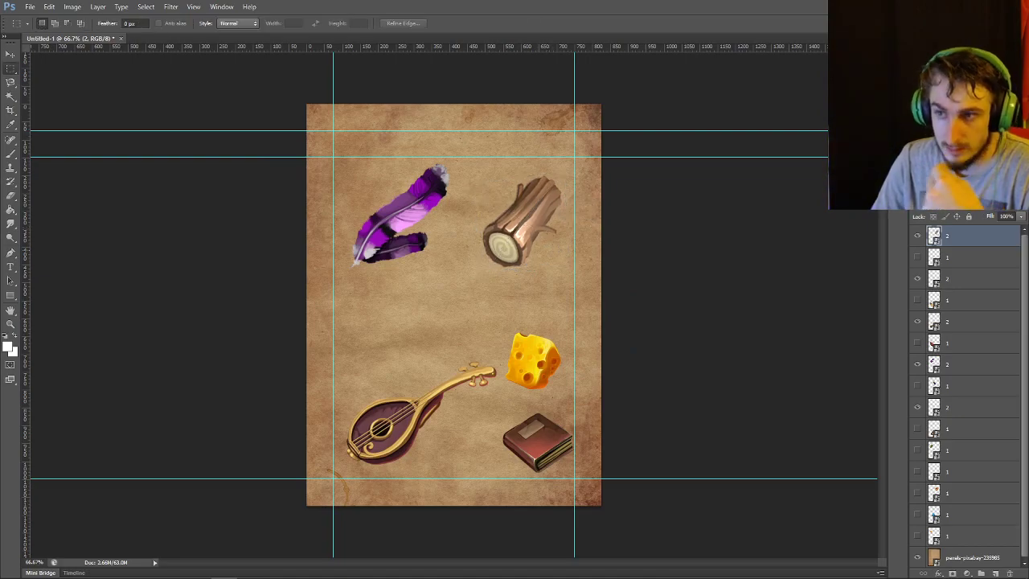
Save the feather, log, lute, cheese and diary card as a JPEG named 4 in the Cards folder
{"action": "left_click", "coordinate": [30, 7]}
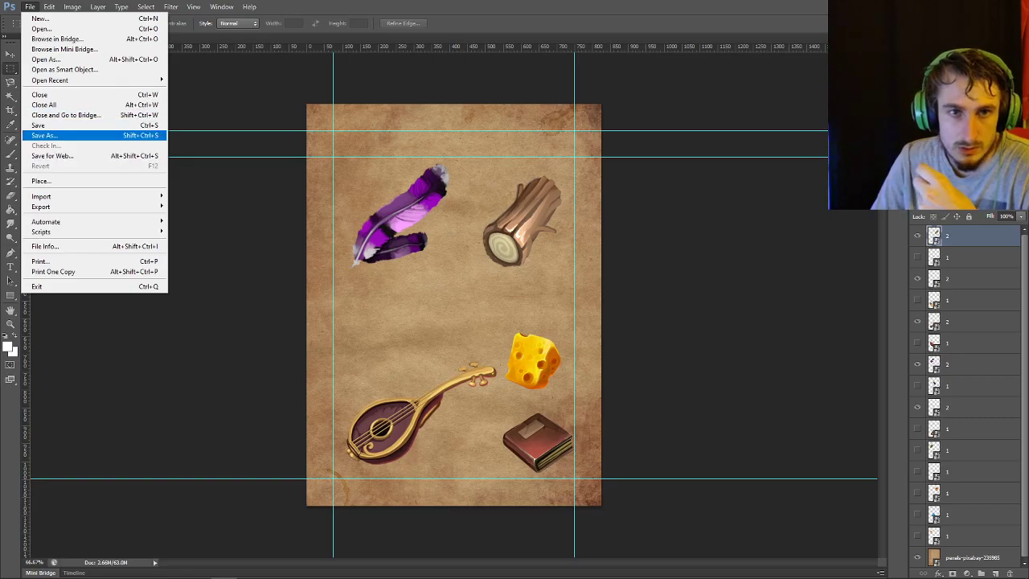
{"action": "left_click", "coordinate": [49, 133]}
{"action": "type", "text": "4"}
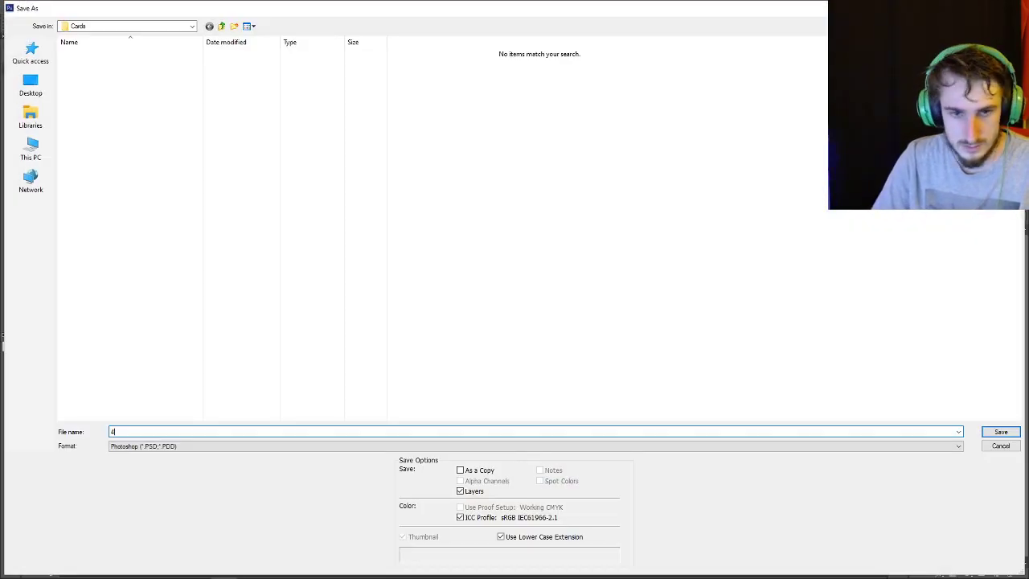
{"action": "key", "text": "Tab"}
{"action": "key", "text": "j"}
{"action": "key", "text": "Return"}
{"action": "key", "text": "Return"}
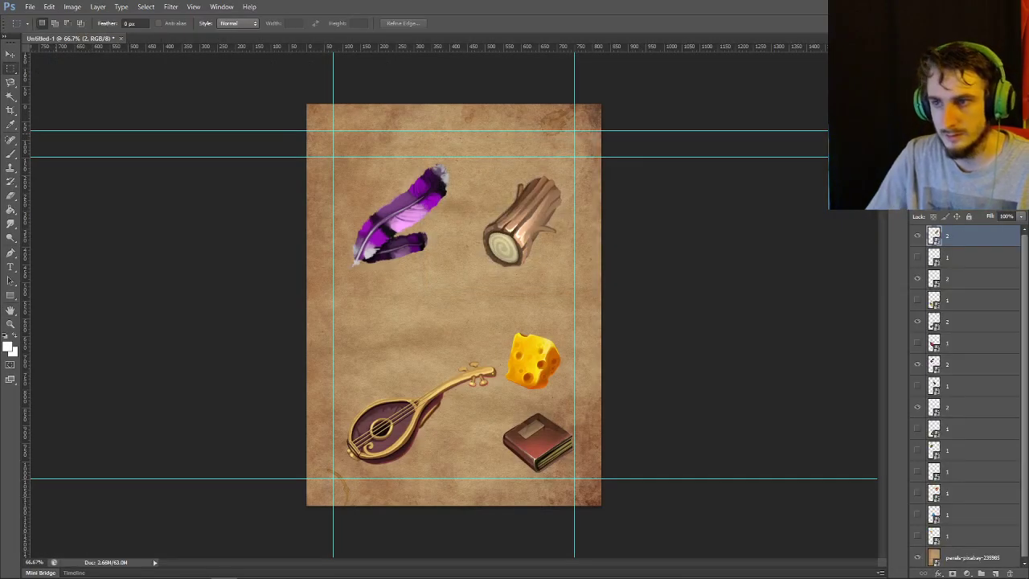
Hide the five layers named 2: log, diary, lute, feather and cheese
{"action": "left_click", "coordinate": [917, 235]}
{"action": "left_click", "coordinate": [917, 278]}
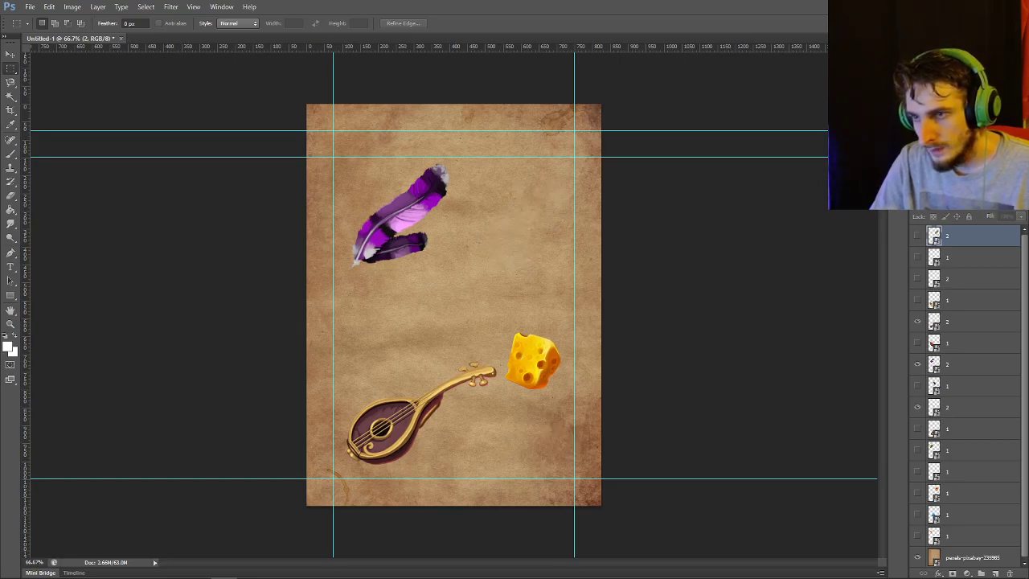
{"action": "left_click", "coordinate": [917, 320]}
{"action": "left_click", "coordinate": [917, 363]}
{"action": "left_click", "coordinate": [917, 406]}
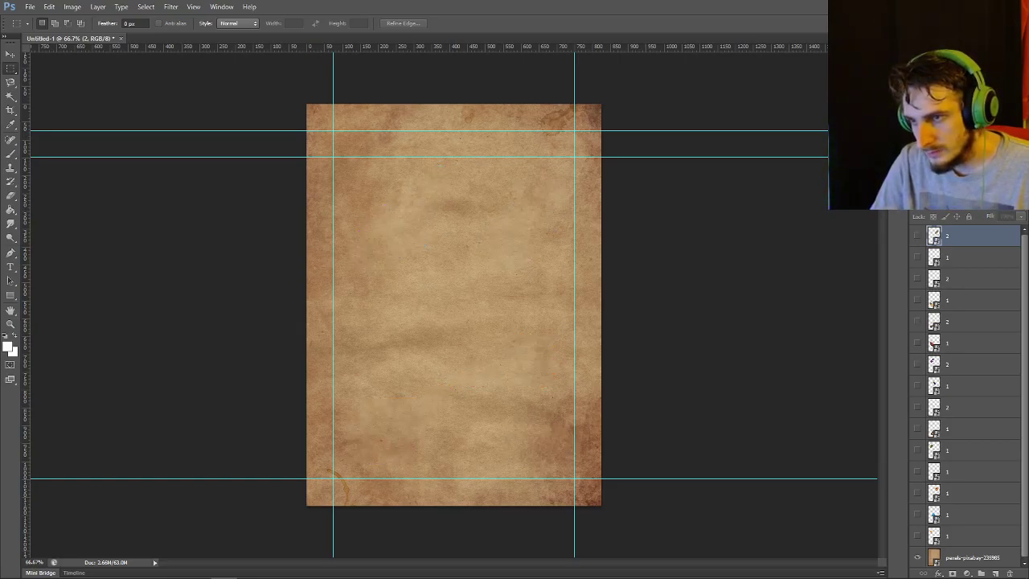
Show the rune, amber, ornate cylinder, eggplant and lantern layers on the empty card
{"action": "left_click", "coordinate": [917, 535]}
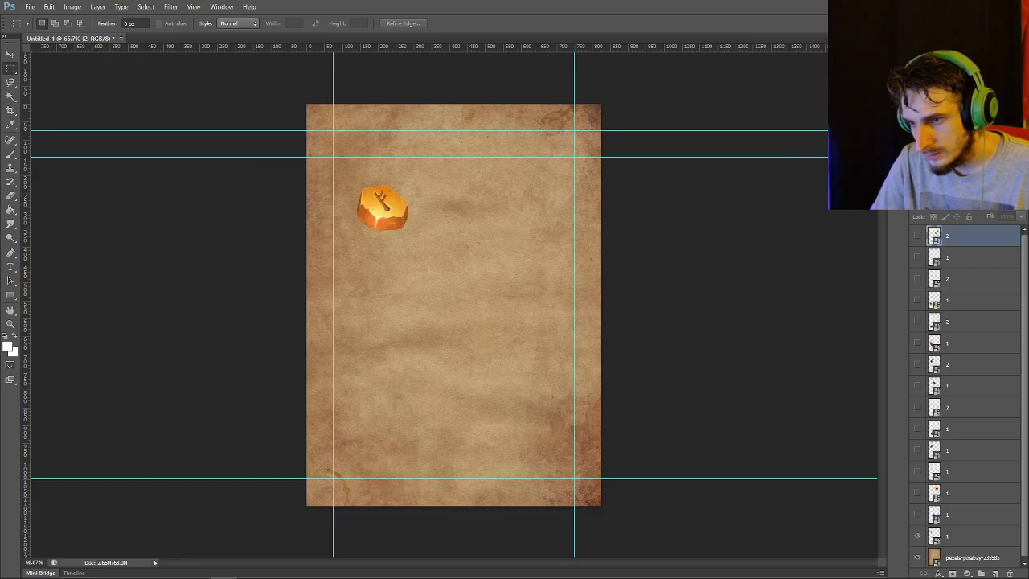
{"action": "left_click", "coordinate": [917, 492]}
{"action": "left_click", "coordinate": [917, 450]}
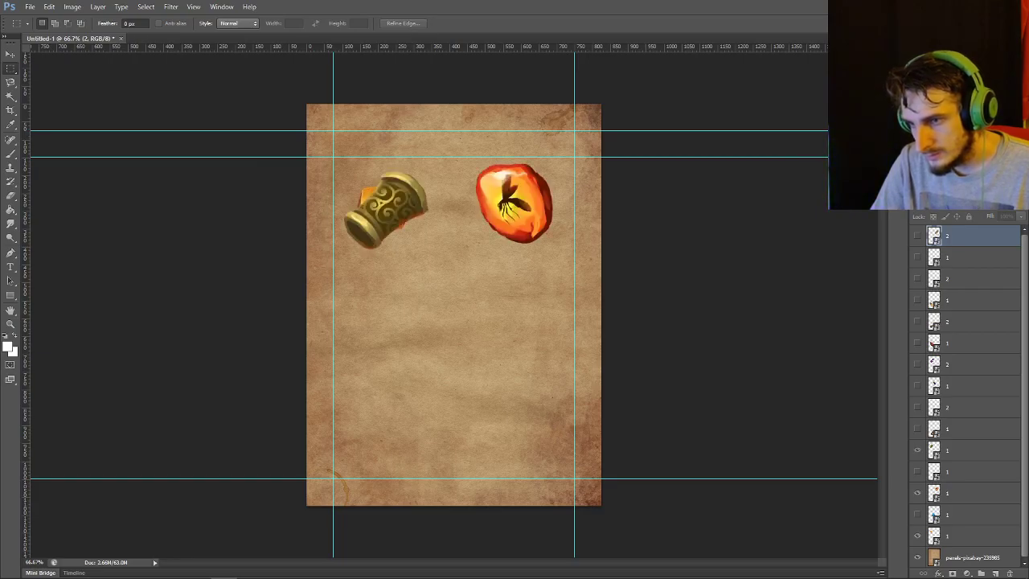
{"action": "left_click", "coordinate": [917, 386]}
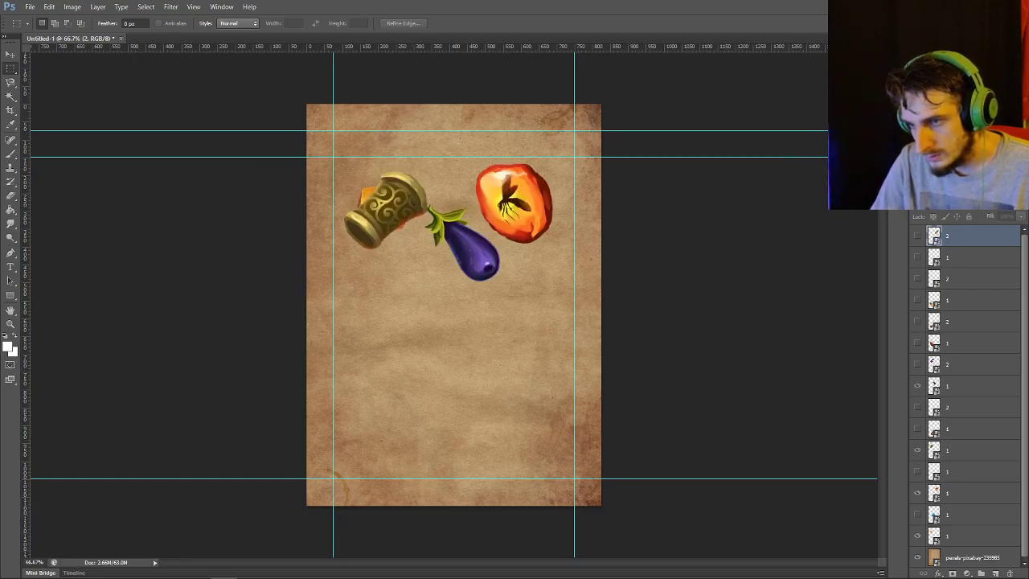
{"action": "left_click", "coordinate": [917, 299]}
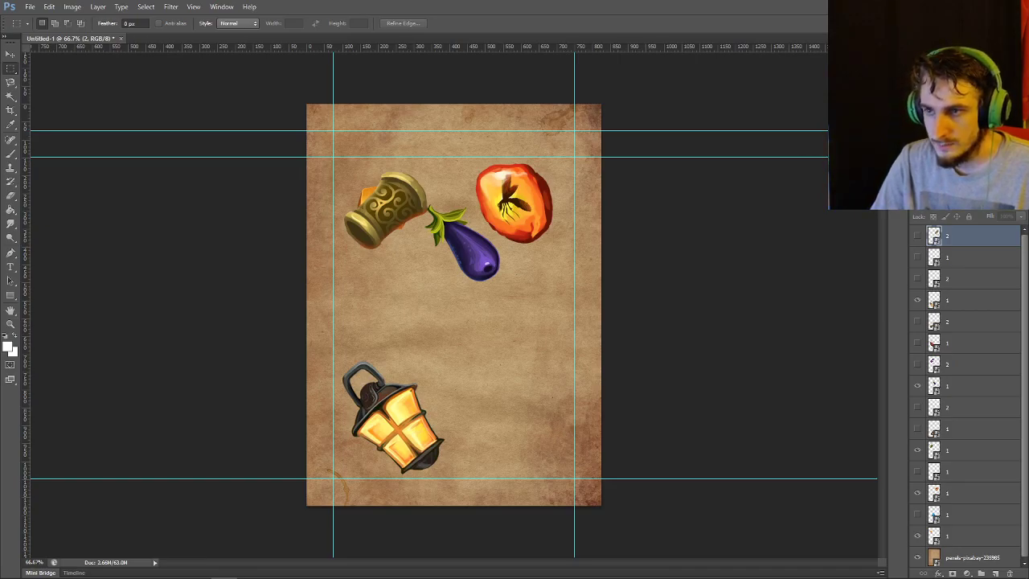
Move the lantern to the card's upper right and the eggplant to its lower right
{"action": "left_click", "coordinate": [965, 300]}
{"action": "key", "text": "v"}
{"action": "left_click_drag", "start_coordinate": [394, 418], "coordinate": [524, 225]}
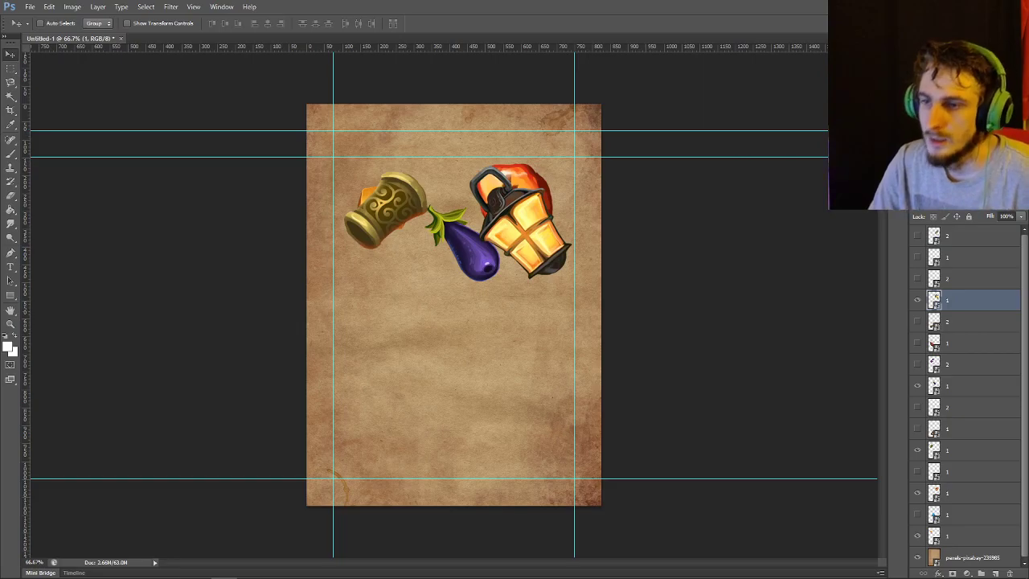
{"action": "left_click", "coordinate": [964, 386]}
{"action": "left_click_drag", "start_coordinate": [498, 187], "coordinate": [572, 355]}
Move the ornate cylinder to the card's lower left and the amber stone to its centre
{"action": "left_click", "coordinate": [965, 451]}
{"action": "left_click_drag", "start_coordinate": [414, 207], "coordinate": [420, 418]}
{"action": "left_click", "coordinate": [965, 493]}
{"action": "left_click_drag", "start_coordinate": [561, 150], "coordinate": [503, 281]}
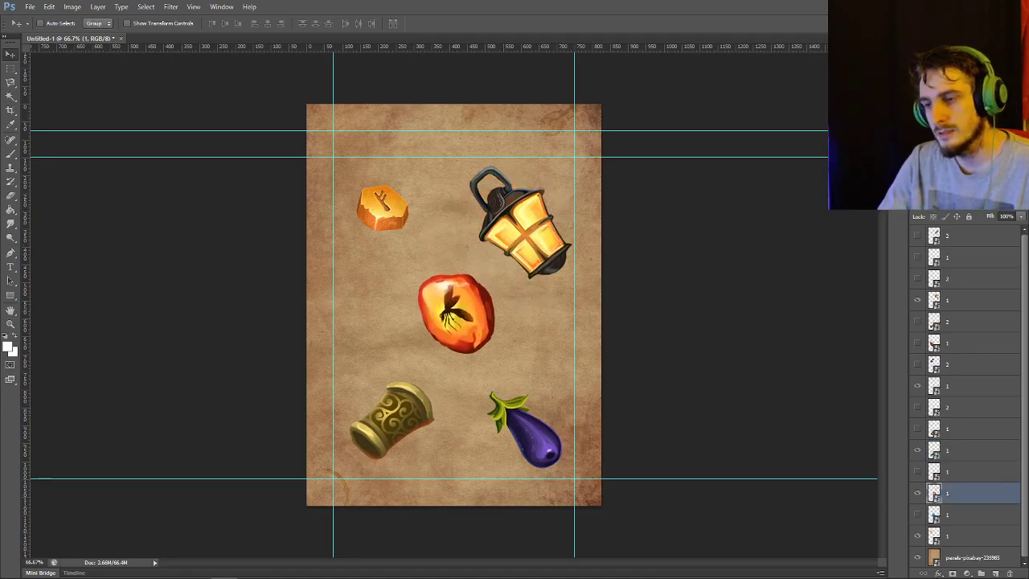
Swap the places of the rune and the eggplant, with the rune at the card's lower right and the eggplant at its upper left
{"action": "left_click", "coordinate": [964, 536]}
{"action": "left_click_drag", "start_coordinate": [403, 171], "coordinate": [385, 208]}
{"action": "left_click", "coordinate": [965, 385]}
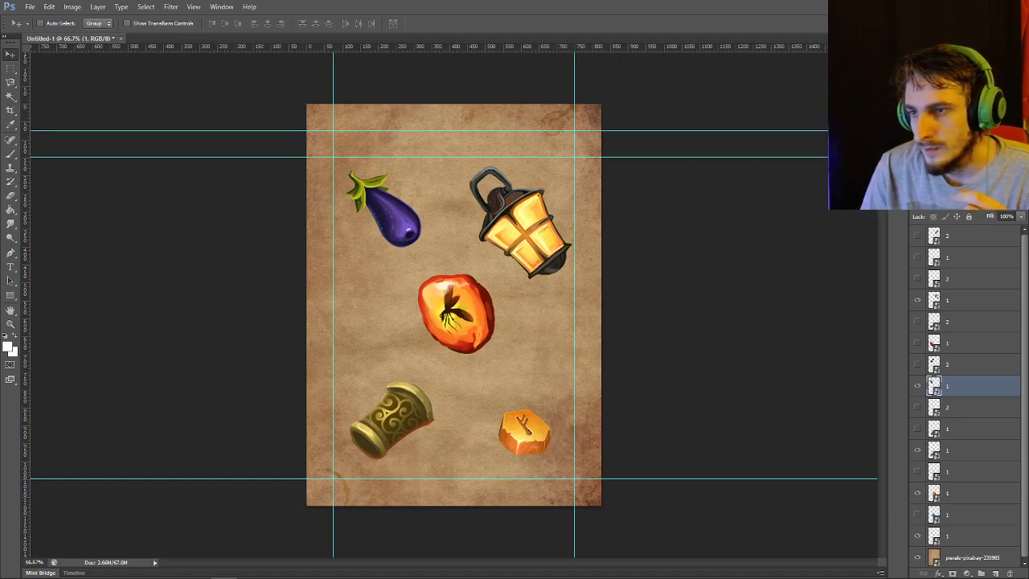
Rename the lantern, eggplant, ornate cylinder, amber and rune layers as 2
{"action": "double_click", "coordinate": [947, 300]}
{"action": "type", "text": "2"}
{"action": "key", "text": "Return"}
{"action": "double_click", "coordinate": [947, 386]}
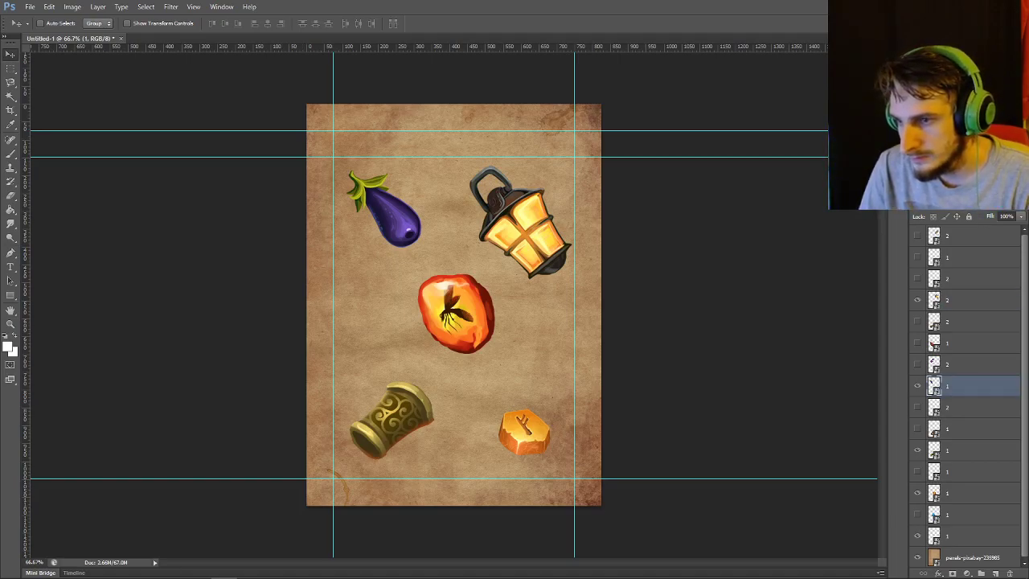
{"action": "type", "text": "2"}
{"action": "key", "text": "Return"}
{"action": "double_click", "coordinate": [946, 450]}
{"action": "type", "text": "2"}
{"action": "key", "text": "Return"}
{"action": "double_click", "coordinate": [947, 493]}
{"action": "type", "text": "2"}
{"action": "key", "text": "Return"}
{"action": "double_click", "coordinate": [947, 536]}
{"action": "key", "text": "Return"}
Save the finished card as a JPEG named 5
{"action": "left_click", "coordinate": [29, 6]}
{"action": "left_click", "coordinate": [48, 133]}
{"action": "type", "text": "5"}
{"action": "key", "text": "Tab"}
{"action": "key", "text": "j"}
{"action": "key", "text": "Return"}
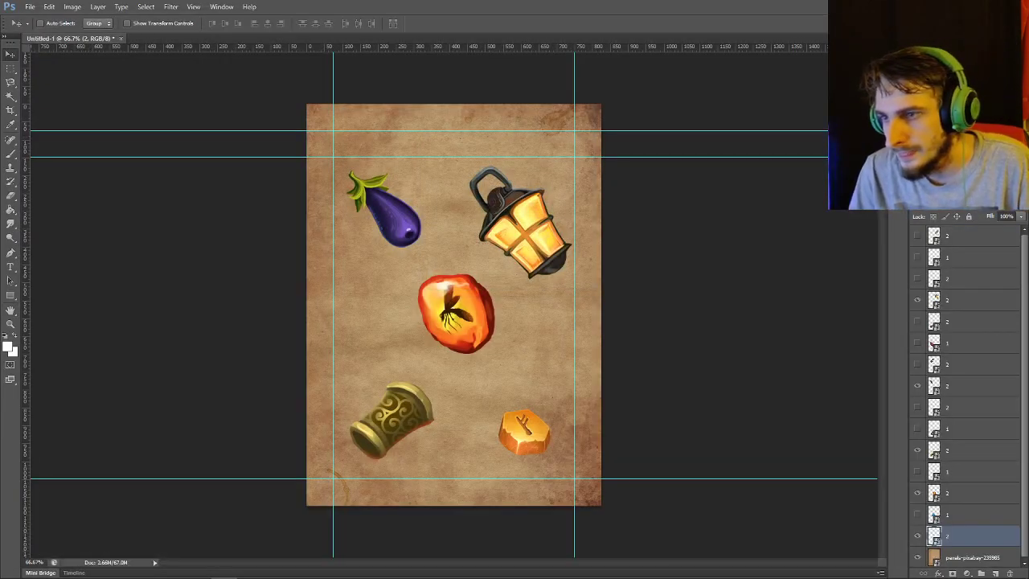
Replace the five visible items on the card with the fish, red jar, pouch, mushroom and blue orb layers
{"action": "left_click", "coordinate": [917, 299]}
{"action": "left_click", "coordinate": [918, 256]}
{"action": "left_click", "coordinate": [917, 343]}
{"action": "left_click", "coordinate": [917, 385]}
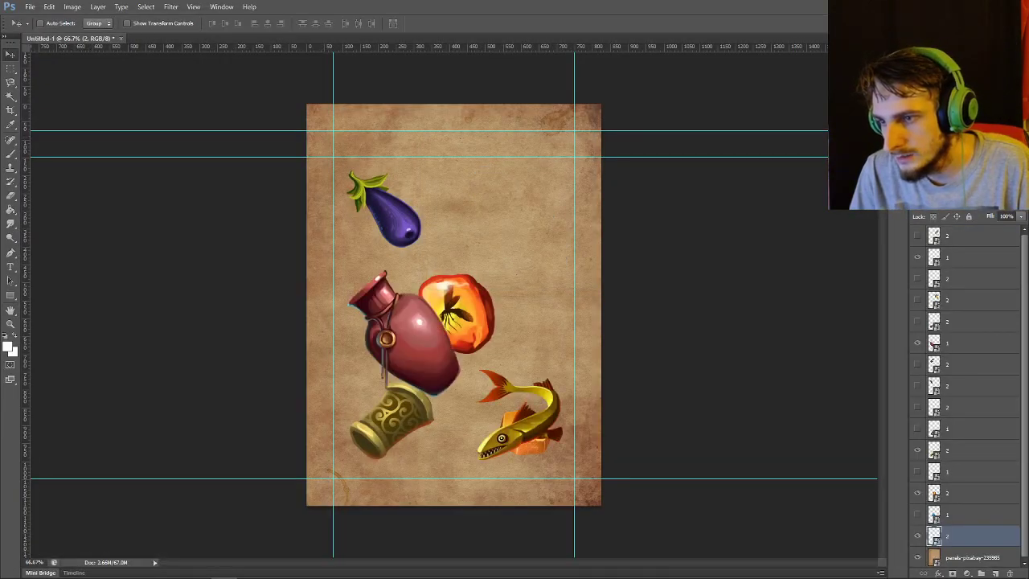
{"action": "left_click", "coordinate": [917, 428]}
{"action": "left_click", "coordinate": [917, 449]}
{"action": "left_click", "coordinate": [917, 470]}
{"action": "left_click", "coordinate": [918, 492]}
{"action": "left_click", "coordinate": [917, 512]}
{"action": "left_click", "coordinate": [917, 534]}
Place the blue orb at the card's upper right with the pouch below it, and the mushrooms at the upper left
{"action": "left_click", "coordinate": [965, 513]}
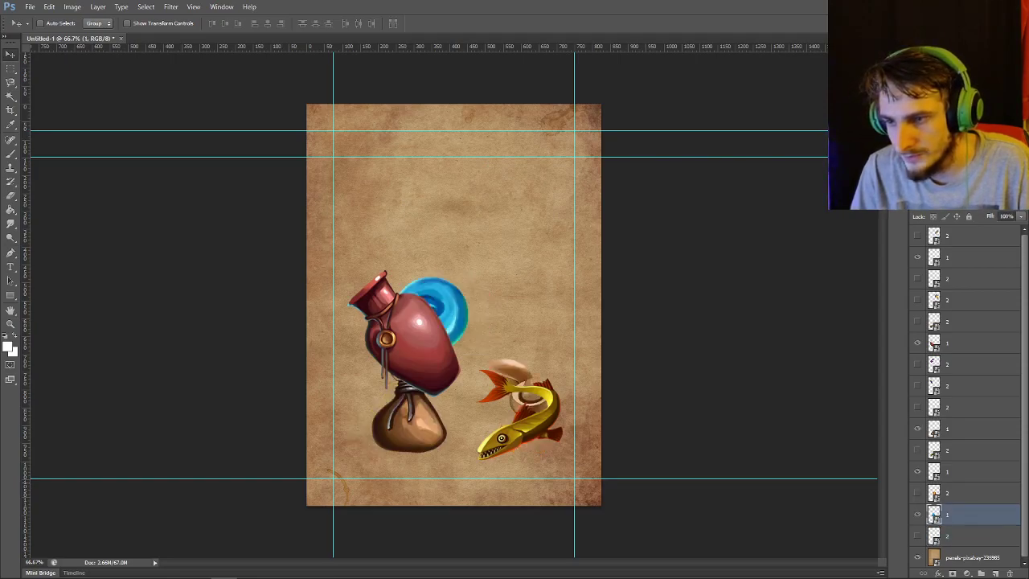
{"action": "left_click_drag", "start_coordinate": [419, 295], "coordinate": [504, 193]}
{"action": "left_click", "coordinate": [965, 471]}
{"action": "left_click_drag", "start_coordinate": [563, 394], "coordinate": [415, 221]}
{"action": "left_click", "coordinate": [965, 428]}
{"action": "left_click_drag", "start_coordinate": [424, 329], "coordinate": [535, 216]}
Move the red jar to the card's lower right and the fish to its lower left
{"action": "left_click", "coordinate": [964, 343]}
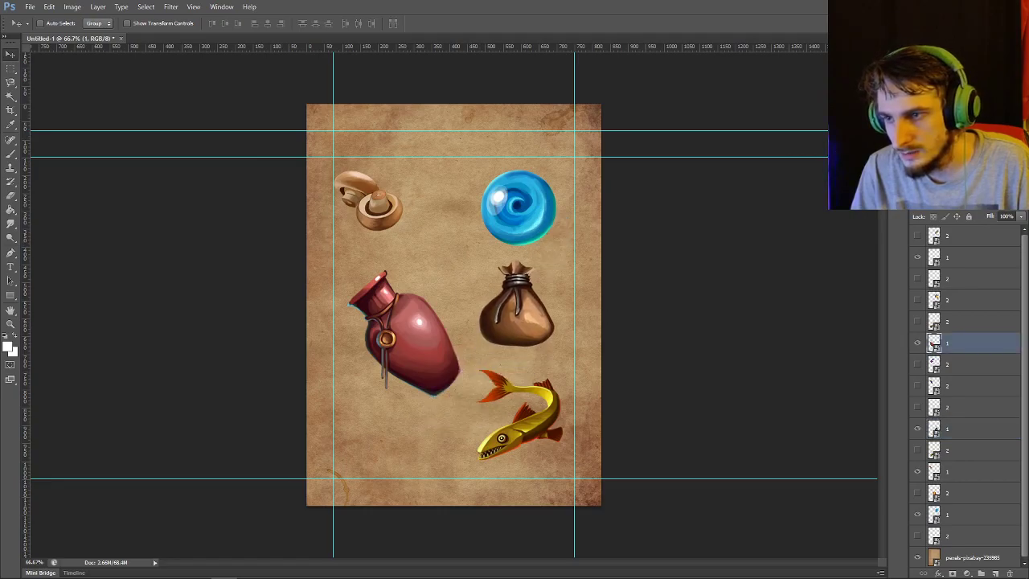
{"action": "left_click_drag", "start_coordinate": [402, 337], "coordinate": [390, 419]}
{"action": "left_click", "coordinate": [964, 256]}
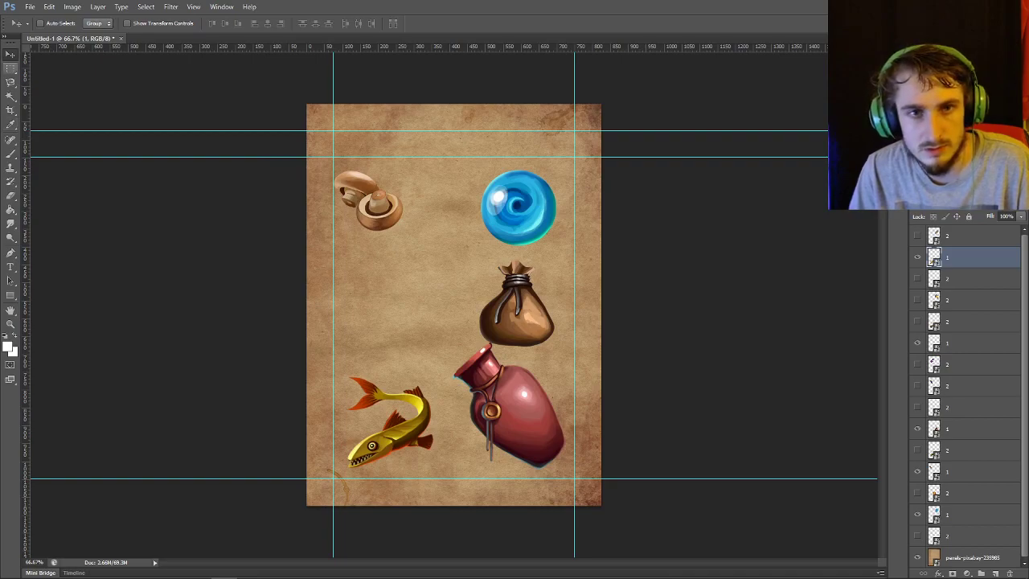
Flip the fish horizontally with Free Transform and apply the transformation
{"action": "right_click", "coordinate": [518, 371]}
{"action": "left_click", "coordinate": [555, 500]}
{"action": "right_click", "coordinate": [533, 408]}
{"action": "left_click", "coordinate": [577, 560]}
{"action": "left_click", "coordinate": [538, 24]}
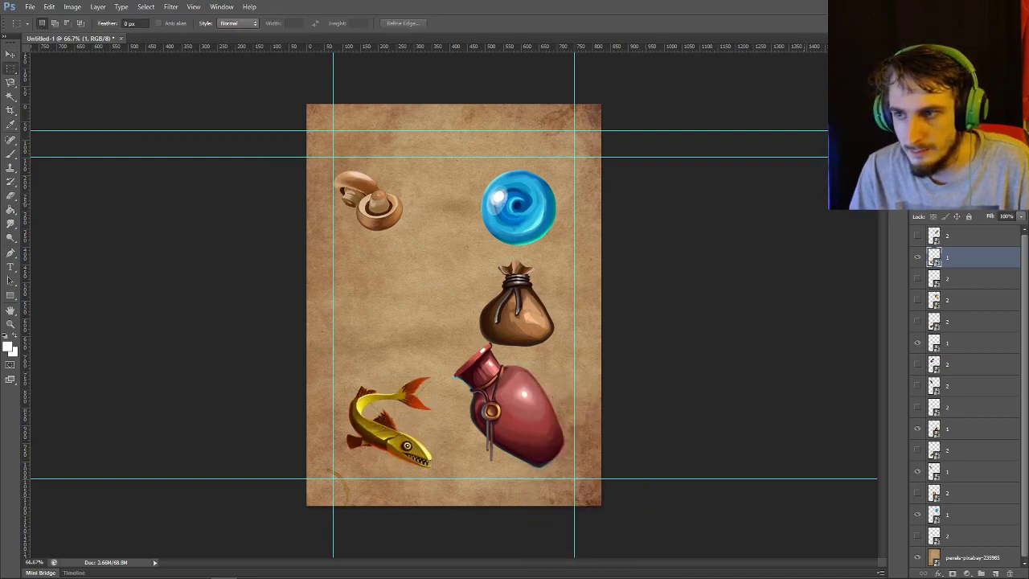
Flip the red jar horizontally with Free Transform and apply the transformation
{"action": "left_click", "coordinate": [964, 342]}
{"action": "right_click", "coordinate": [492, 367]}
{"action": "left_click", "coordinate": [532, 496]}
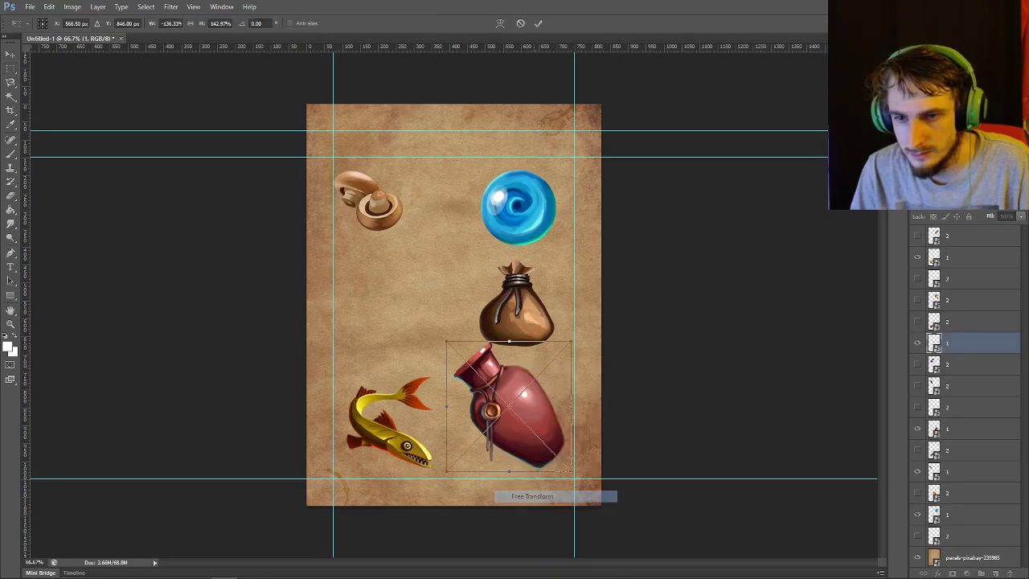
{"action": "right_click", "coordinate": [527, 262]}
{"action": "left_click", "coordinate": [554, 412]}
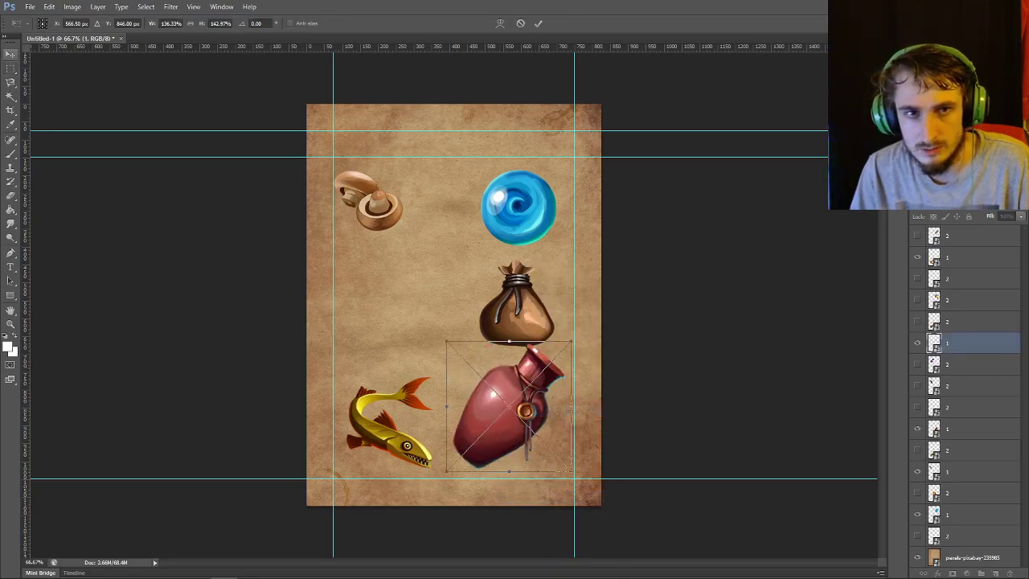
{"action": "left_click", "coordinate": [538, 24]}
Move the pouch to the centre of the card
{"action": "left_click", "coordinate": [515, 309], "text": "ctrl"}
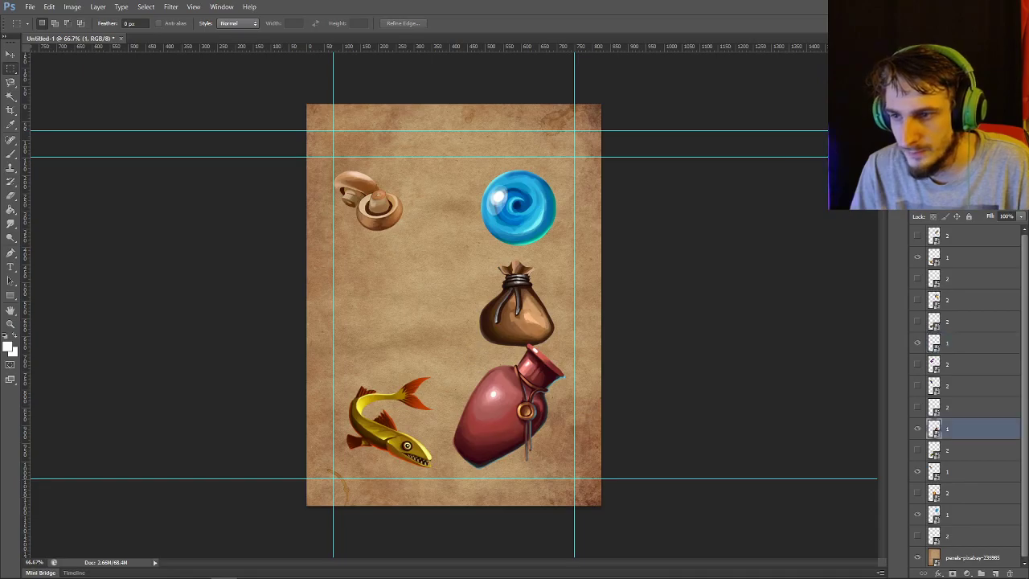
{"action": "key", "text": "v"}
{"action": "left_click_drag", "start_coordinate": [515, 308], "coordinate": [432, 287]}
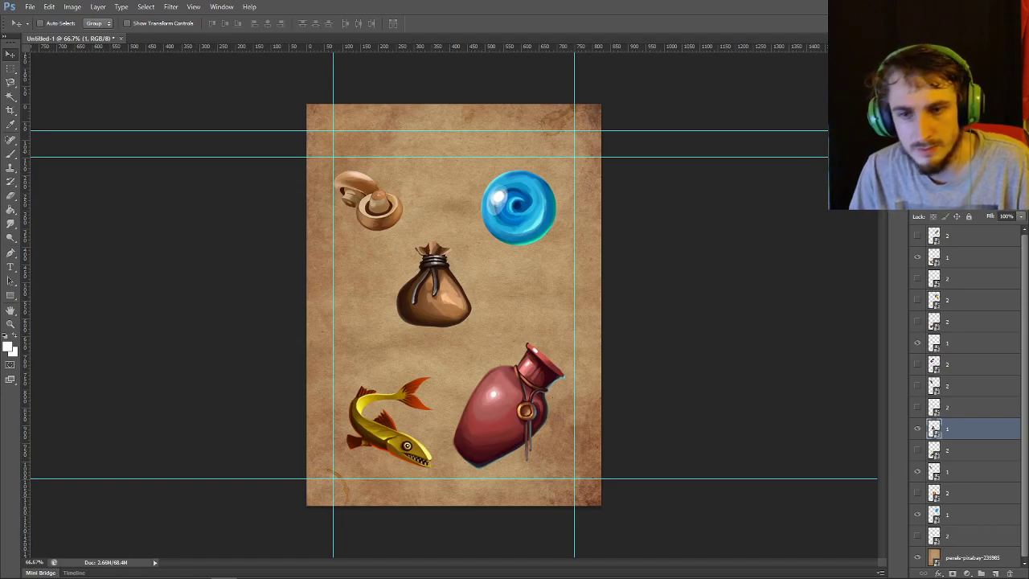
Save the card with the fish, jar, pouch, mushrooms and orb as a JPEG named 6
{"action": "left_click", "coordinate": [30, 7]}
{"action": "left_click", "coordinate": [41, 135]}
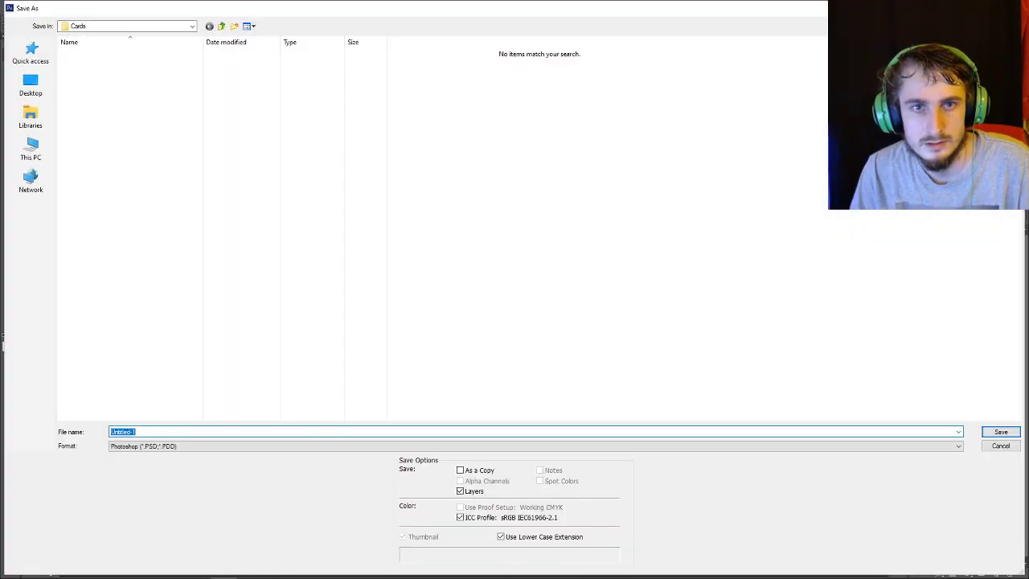
{"action": "type", "text": "6"}
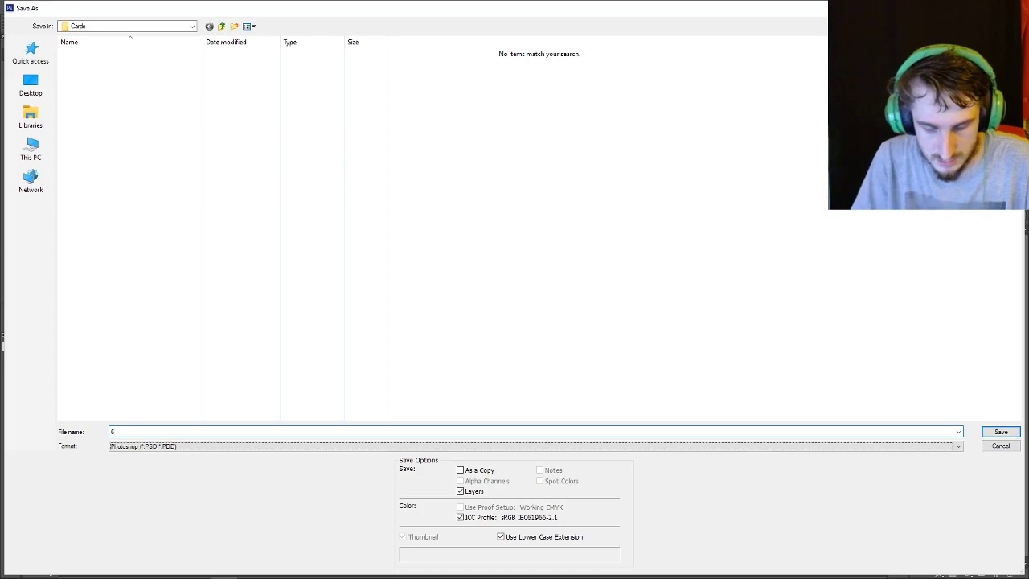
{"action": "key", "text": "Tab"}
{"action": "key", "text": "j"}
{"action": "key", "text": "Return"}
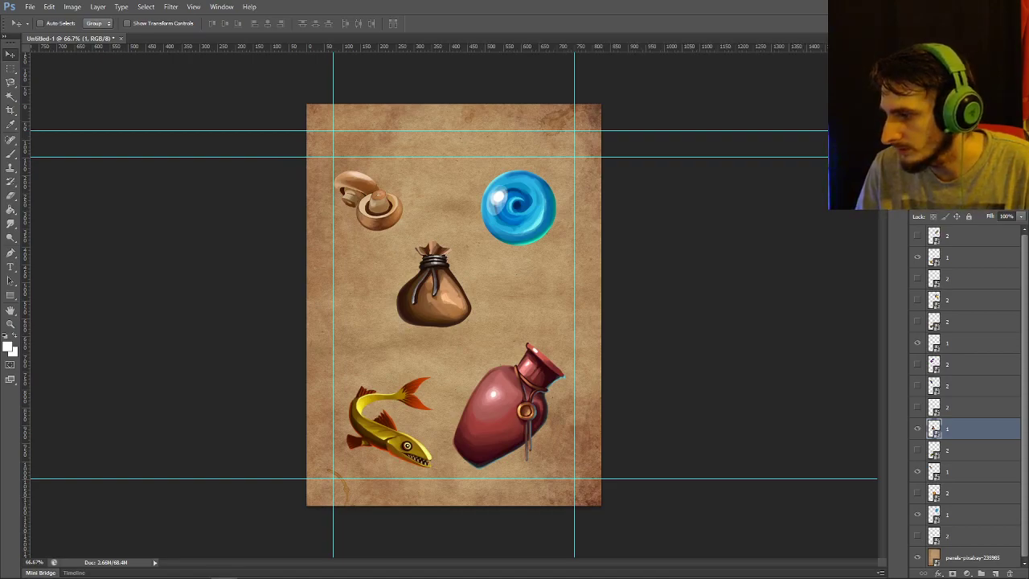
Rename the fish, red jar, pouch, mushroom and blue orb layers as 2
{"action": "double_click", "coordinate": [947, 257]}
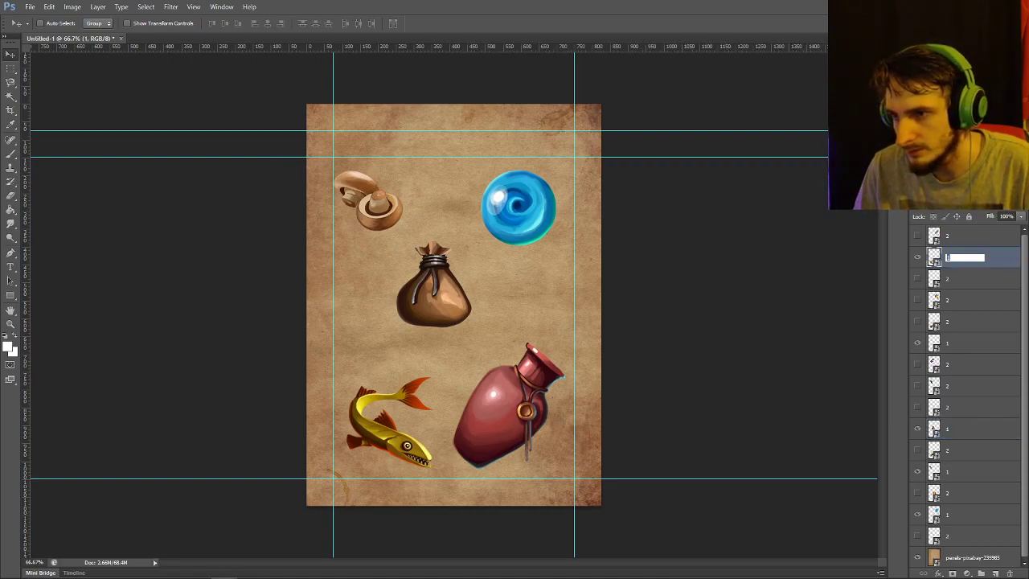
{"action": "type", "text": "2"}
{"action": "key", "text": "Tab"}
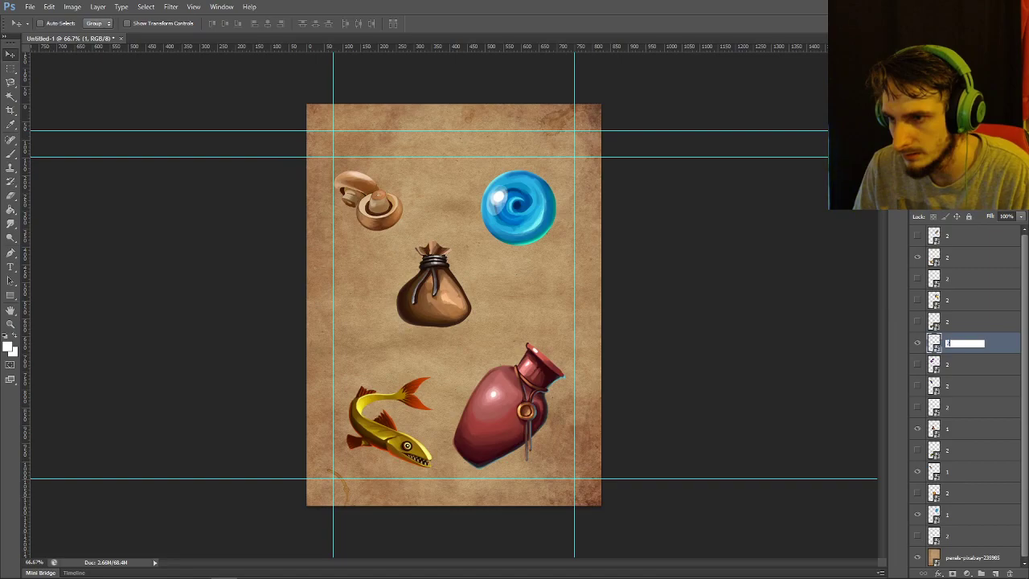
{"action": "type", "text": "2"}
{"action": "key", "text": "Tab"}
{"action": "type", "text": "2"}
{"action": "key", "text": "Tab"}
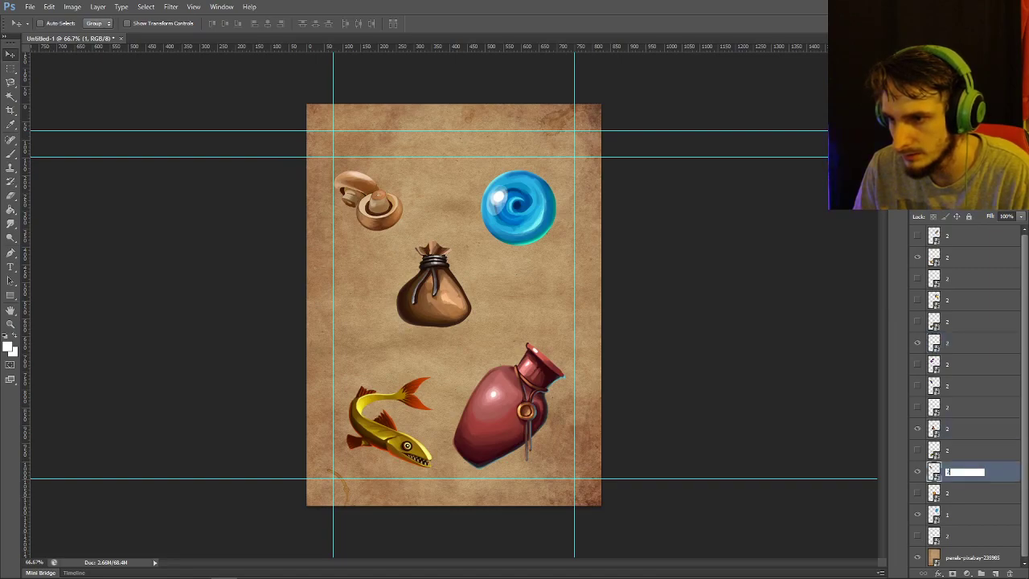
{"action": "type", "text": "2"}
{"action": "key", "text": "Tab"}
{"action": "type", "text": "2"}
{"action": "key", "text": "Return"}
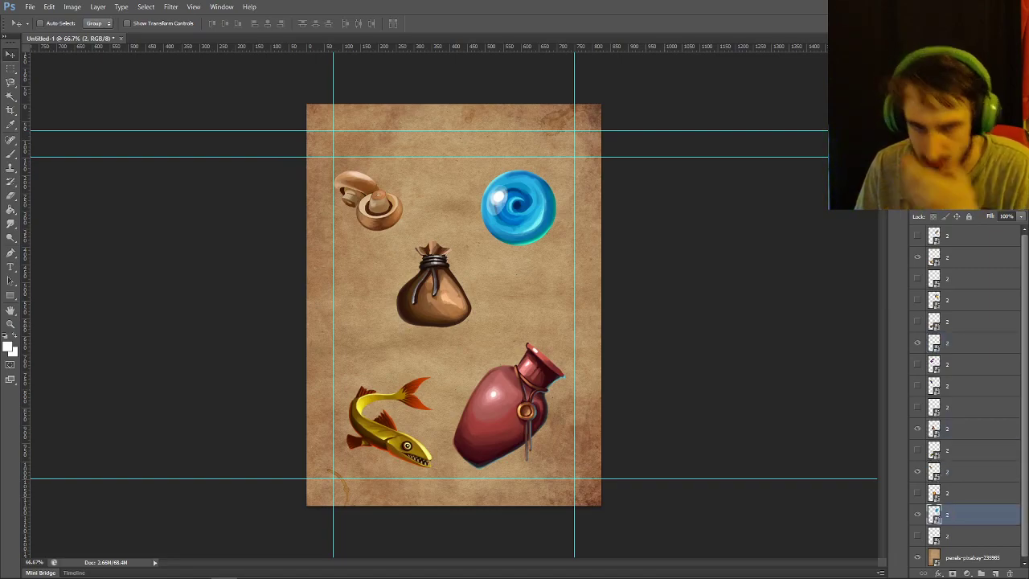
Hide the fish, red jar, pouch, mushroom and blue orb layers to empty the card
{"action": "left_click", "coordinate": [918, 256]}
{"action": "left_click", "coordinate": [917, 342]}
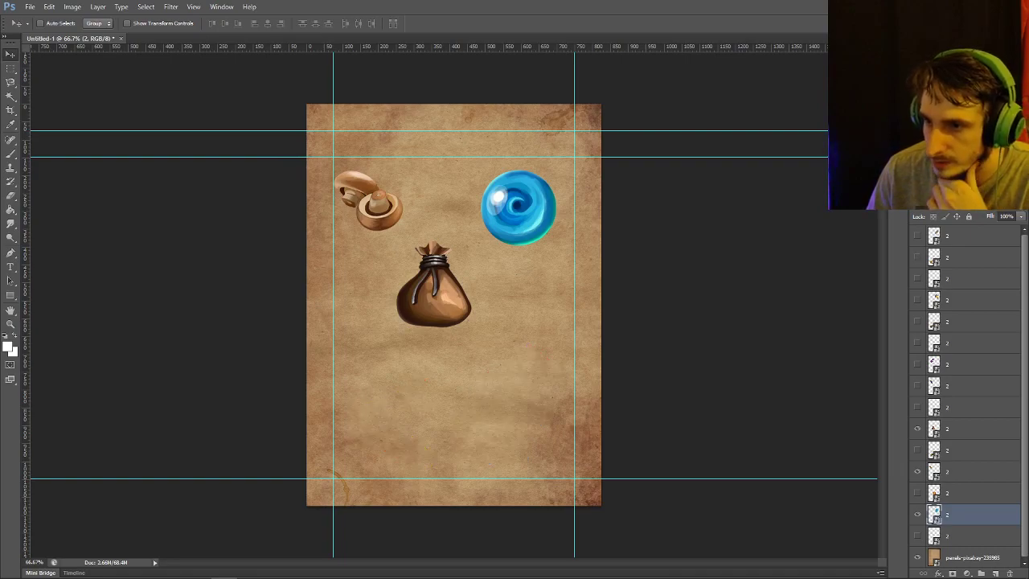
{"action": "left_click", "coordinate": [917, 428]}
{"action": "left_click", "coordinate": [917, 471]}
{"action": "left_click", "coordinate": [918, 514]}
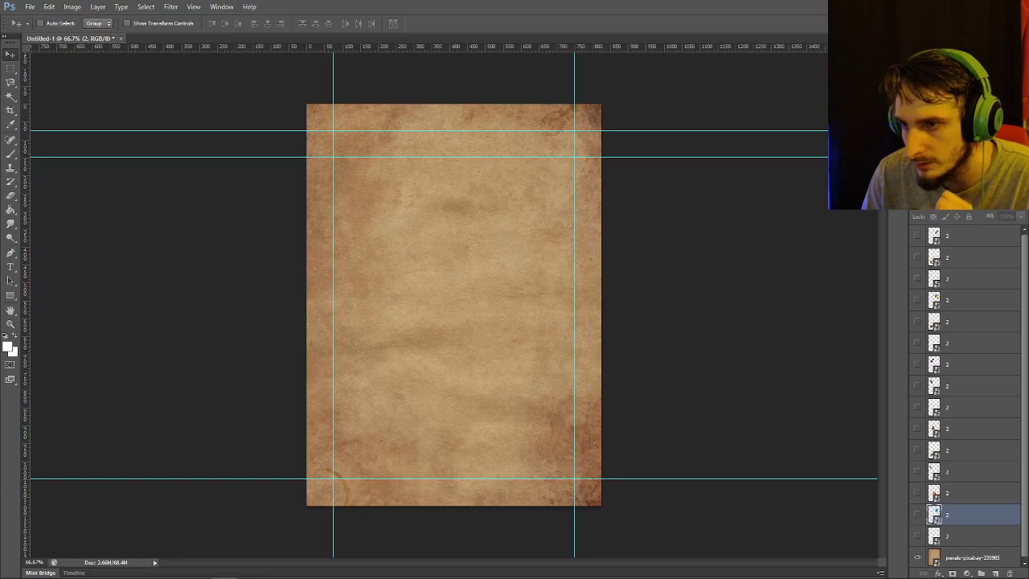
Show the log, rune, amber, diary and eggplant layers on the empty card
{"action": "left_click", "coordinate": [917, 234]}
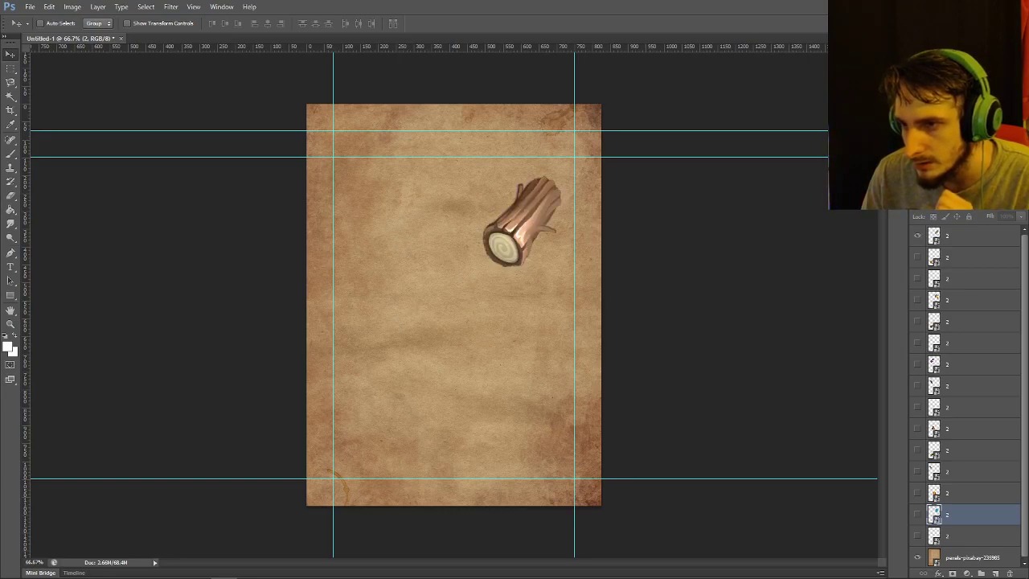
{"action": "left_click", "coordinate": [917, 535]}
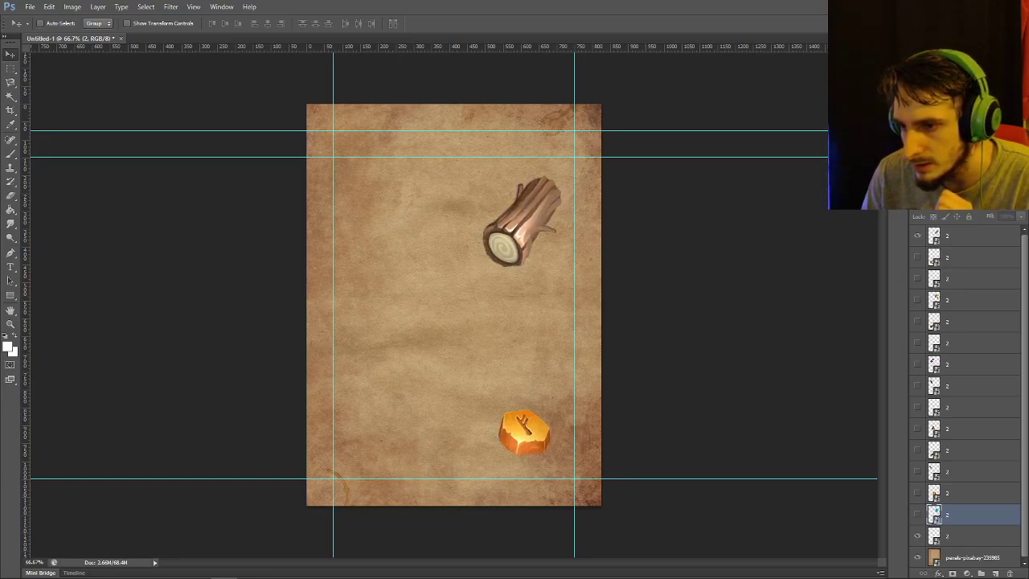
{"action": "left_click", "coordinate": [917, 493]}
{"action": "left_click", "coordinate": [917, 278]}
{"action": "left_click", "coordinate": [917, 385]}
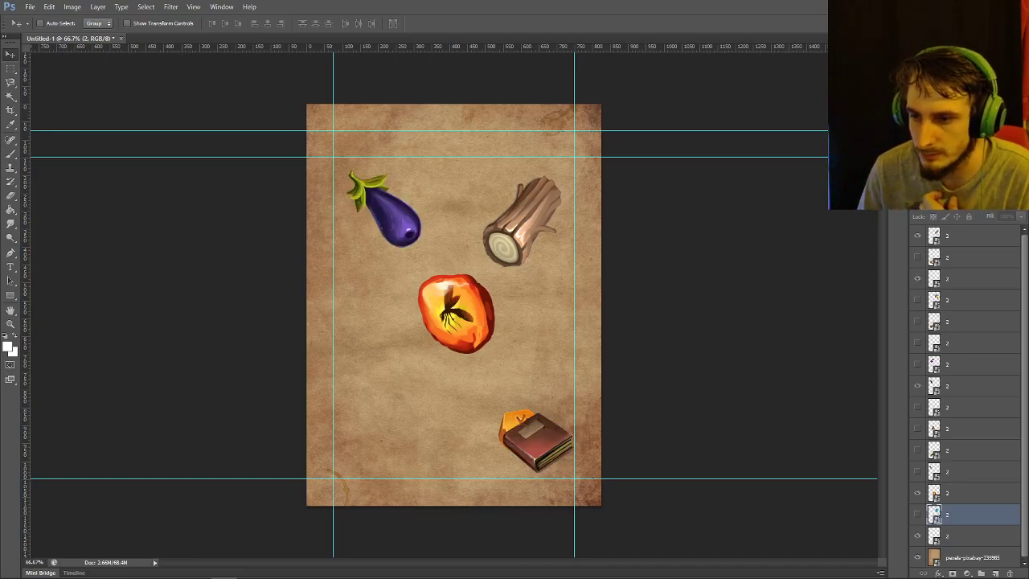
Move the rune to the card's upper right, behind the log, and the amber stone to its lower left
{"action": "left_click", "coordinate": [964, 536]}
{"action": "left_click_drag", "start_coordinate": [518, 434], "coordinate": [553, 199]}
{"action": "left_click", "coordinate": [965, 492]}
{"action": "left_click_drag", "start_coordinate": [398, 220], "coordinate": [313, 345]}
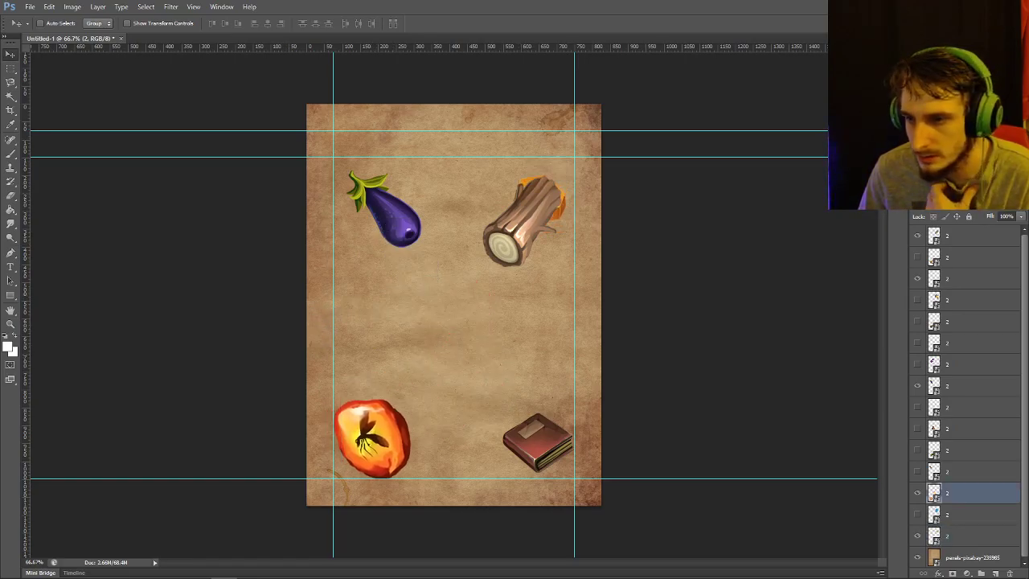
Move the eggplant to the lower middle of the card, beside the diary
{"action": "left_click", "coordinate": [965, 386]}
{"action": "left_click_drag", "start_coordinate": [578, 390], "coordinate": [669, 532]}
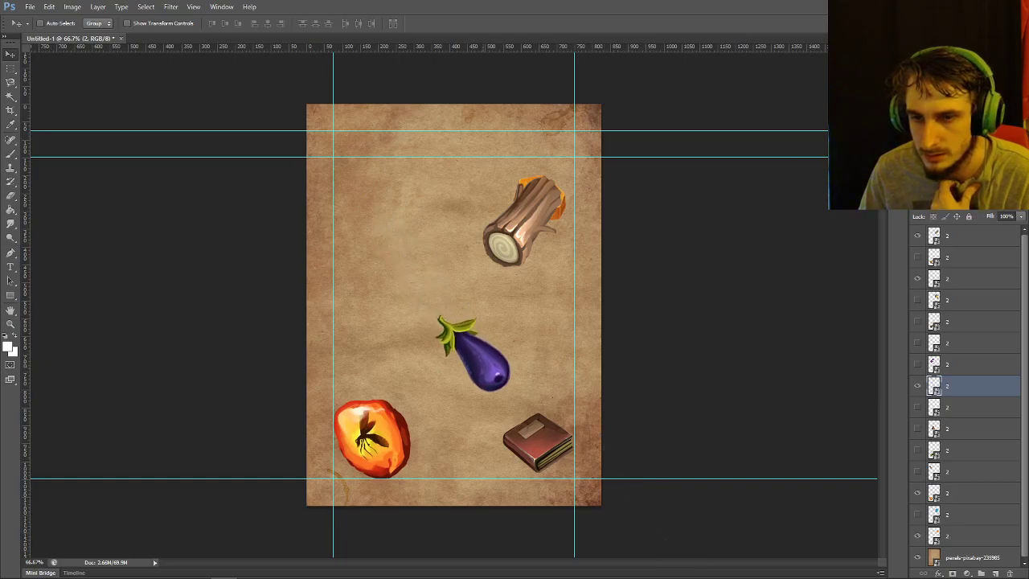
{"action": "left_click_drag", "start_coordinate": [473, 354], "coordinate": [495, 384]}
Move the diary to the card's upper left and the log to its centre
{"action": "left_click", "coordinate": [964, 278]}
{"action": "left_click_drag", "start_coordinate": [536, 440], "coordinate": [375, 201]}
{"action": "left_click", "coordinate": [965, 236]}
{"action": "left_click_drag", "start_coordinate": [521, 196], "coordinate": [438, 292]}
Save the card with the diary, rune, log, eggplant and amber as a JPEG named 7
{"action": "left_click", "coordinate": [30, 6]}
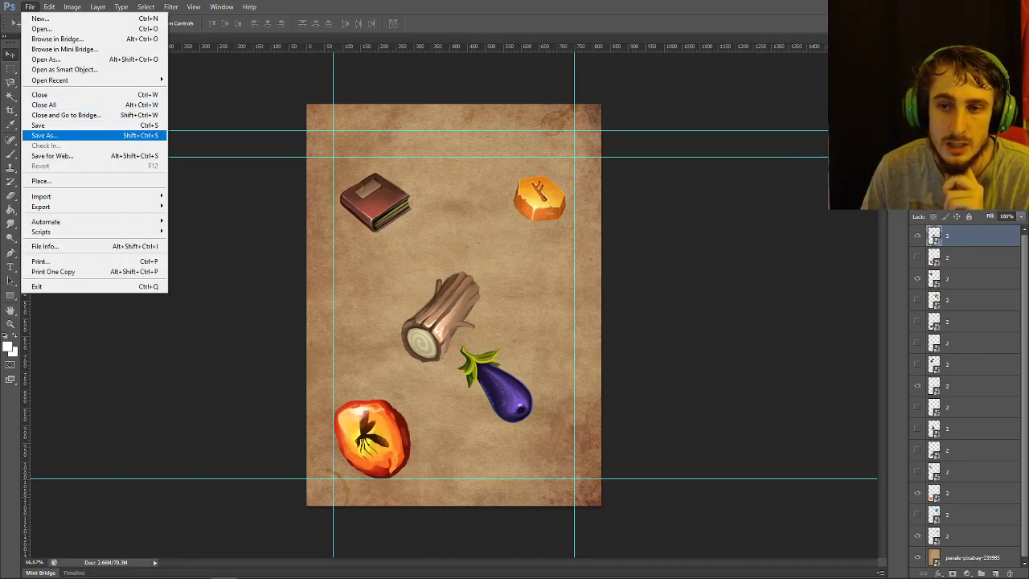
{"action": "left_click", "coordinate": [44, 135]}
{"action": "type", "text": "7"}
{"action": "key", "text": "Tab"}
{"action": "key", "text": "j"}
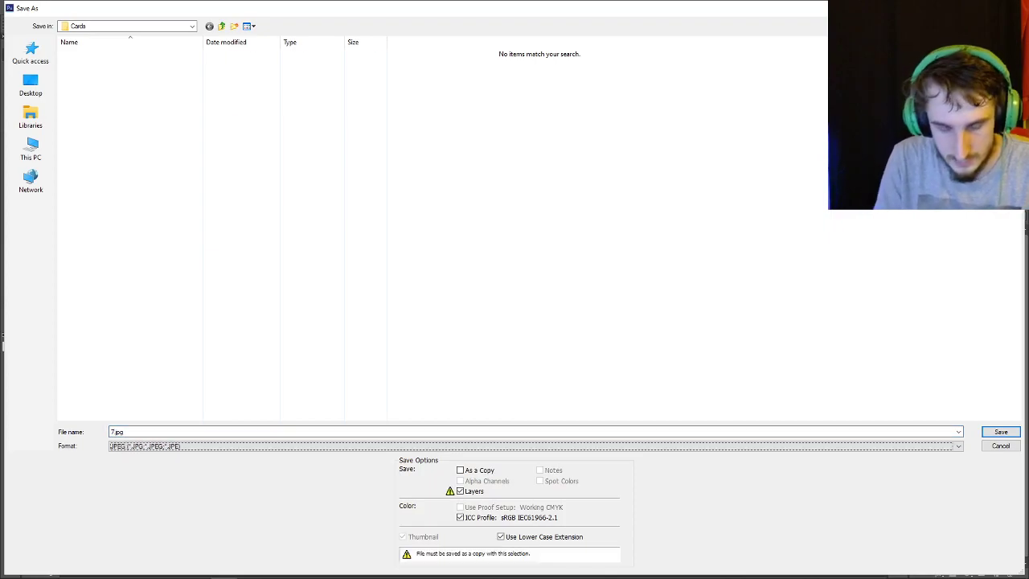
{"action": "key", "text": "Return"}
{"action": "key", "text": "Return"}
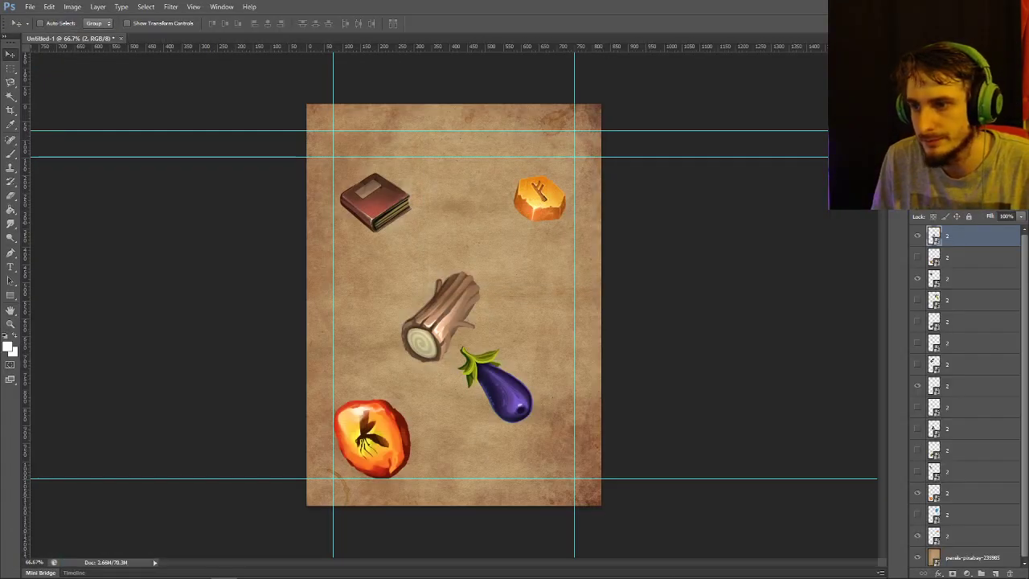
Rename the log, diary, eggplant, amber and rune layers as 3
{"action": "double_click", "coordinate": [947, 236]}
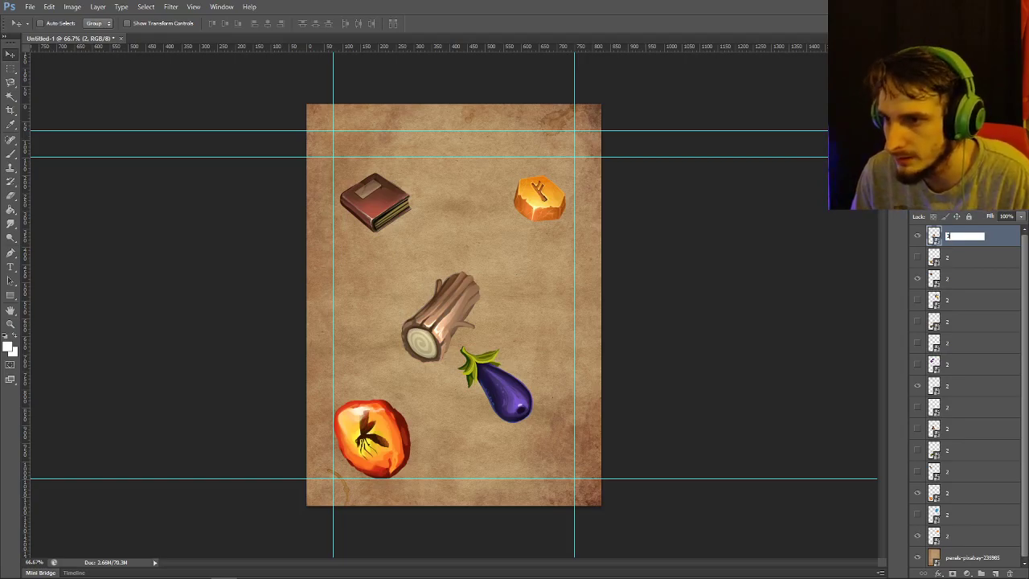
{"action": "key", "text": "Tab"}
{"action": "key", "text": "Tab"}
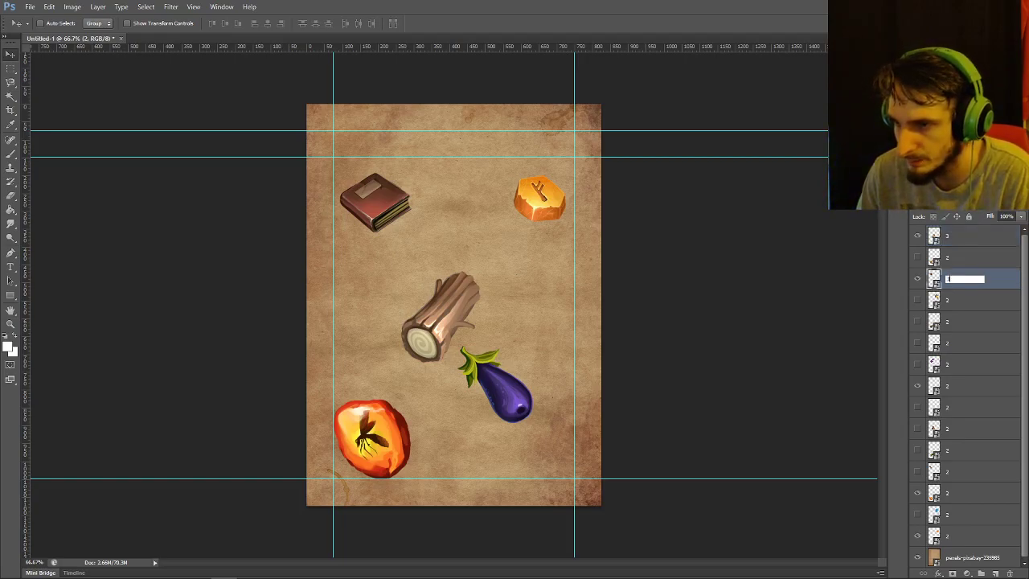
{"action": "type", "text": "3"}
{"action": "key", "text": "Tab"}
{"action": "type", "text": "3"}
{"action": "key", "text": "Tab"}
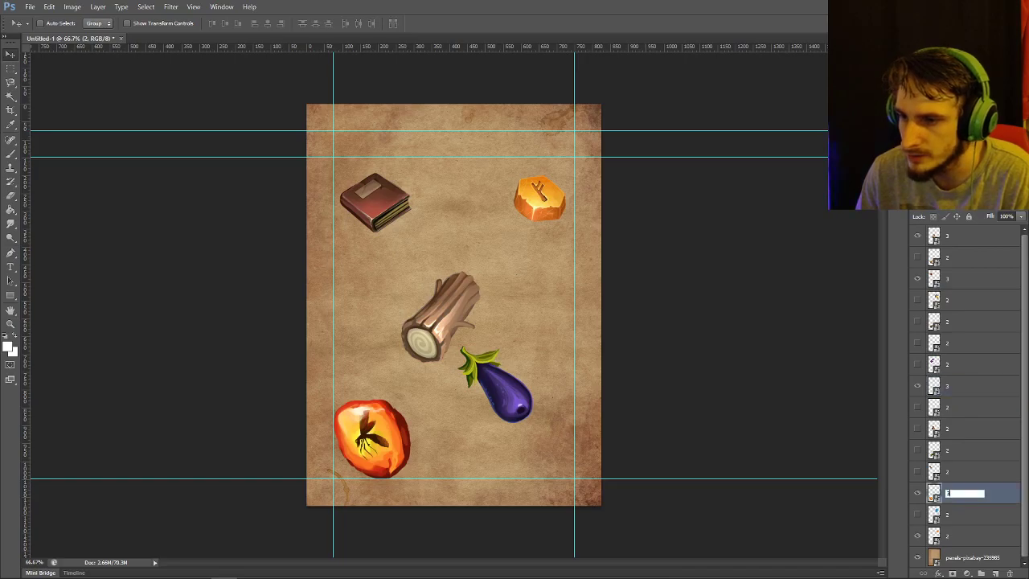
{"action": "type", "text": "3"}
{"action": "key", "text": "Tab"}
{"action": "type", "text": "3"}
{"action": "key", "text": "Return"}
Hide the five layers named 3: log, diary, eggplant, amber and rune
{"action": "left_click", "coordinate": [917, 234]}
{"action": "left_click", "coordinate": [917, 278]}
{"action": "left_click", "coordinate": [917, 385]}
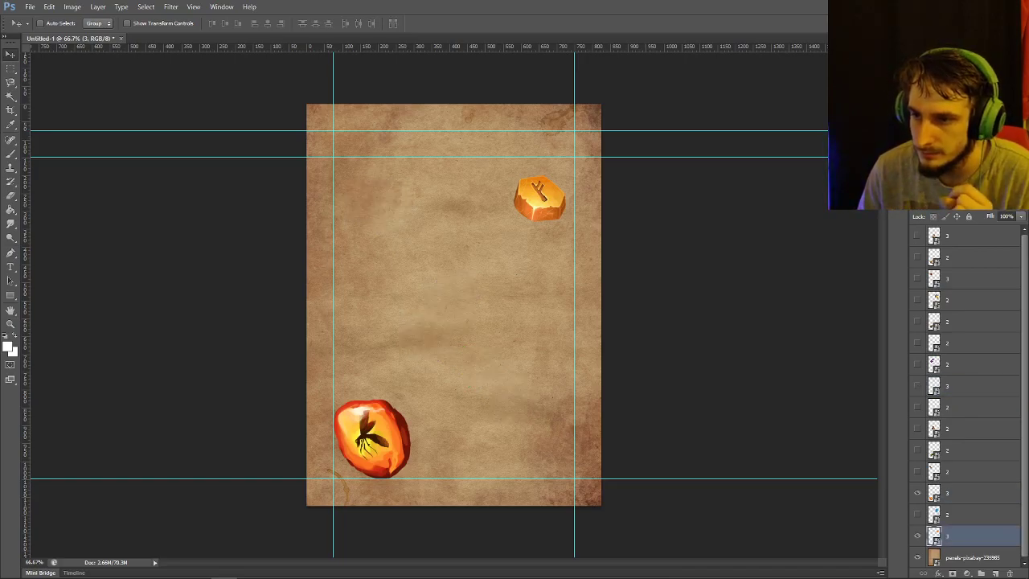
{"action": "left_click", "coordinate": [917, 492]}
{"action": "left_click", "coordinate": [917, 536]}
Show the fish, feathers, cheese, mushrooms and blue orb layers on the card
{"action": "left_click", "coordinate": [917, 256]}
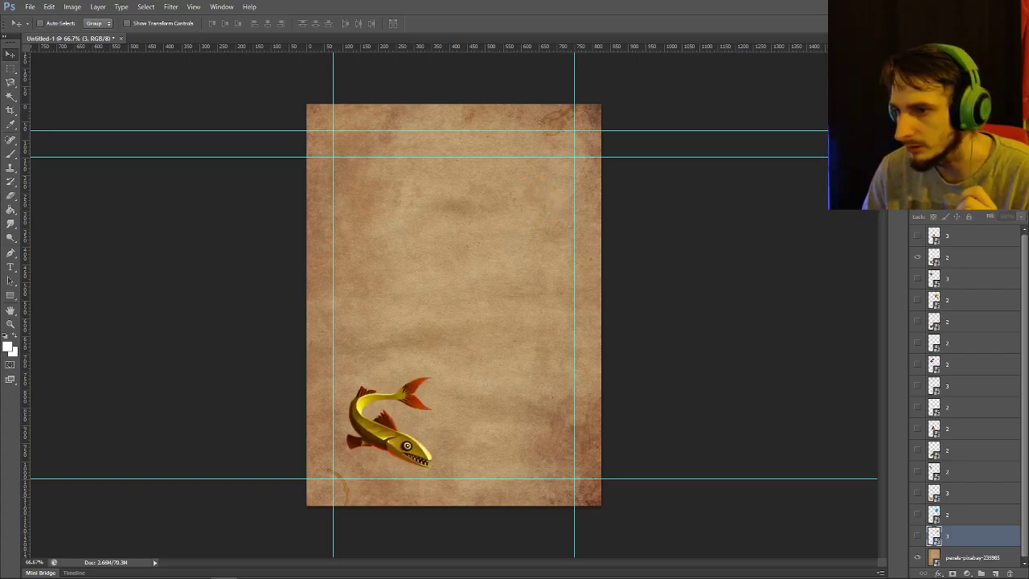
{"action": "left_click", "coordinate": [917, 364]}
{"action": "left_click", "coordinate": [917, 406]}
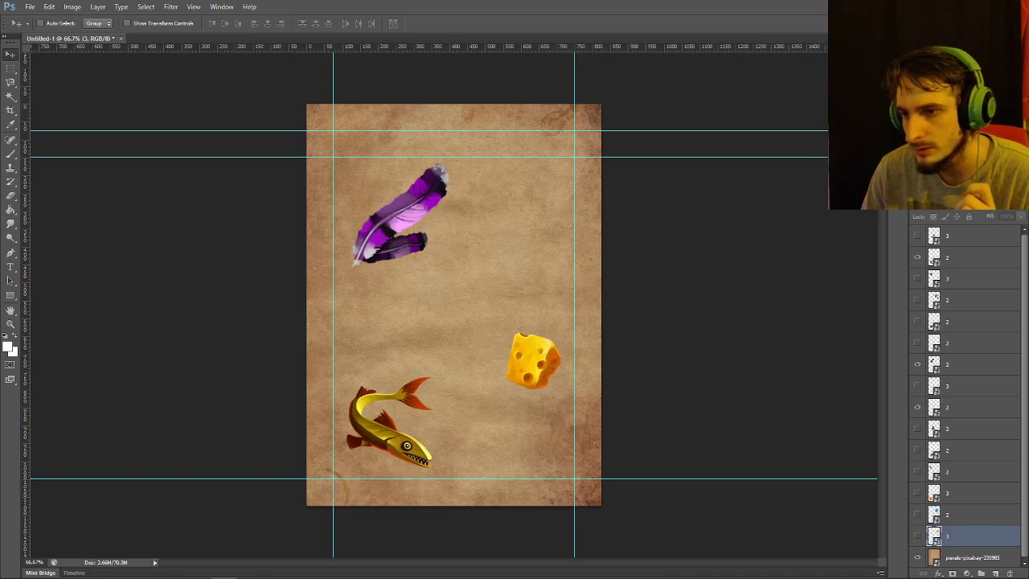
{"action": "left_click", "coordinate": [917, 471]}
{"action": "left_click", "coordinate": [917, 514]}
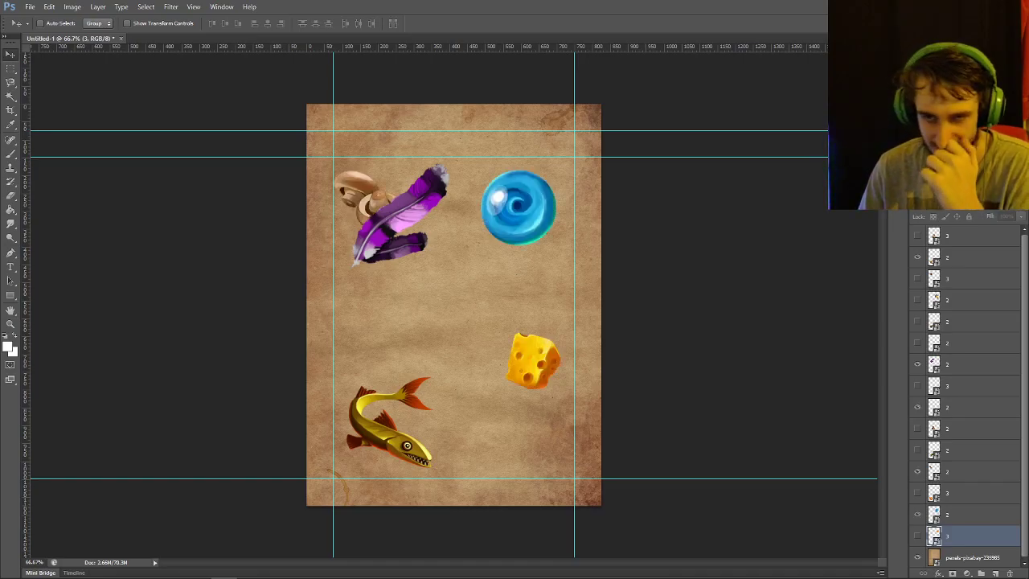
Move the blue orb to the card's lower right corner and the mushrooms to its upper right
{"action": "left_click", "coordinate": [973, 514]}
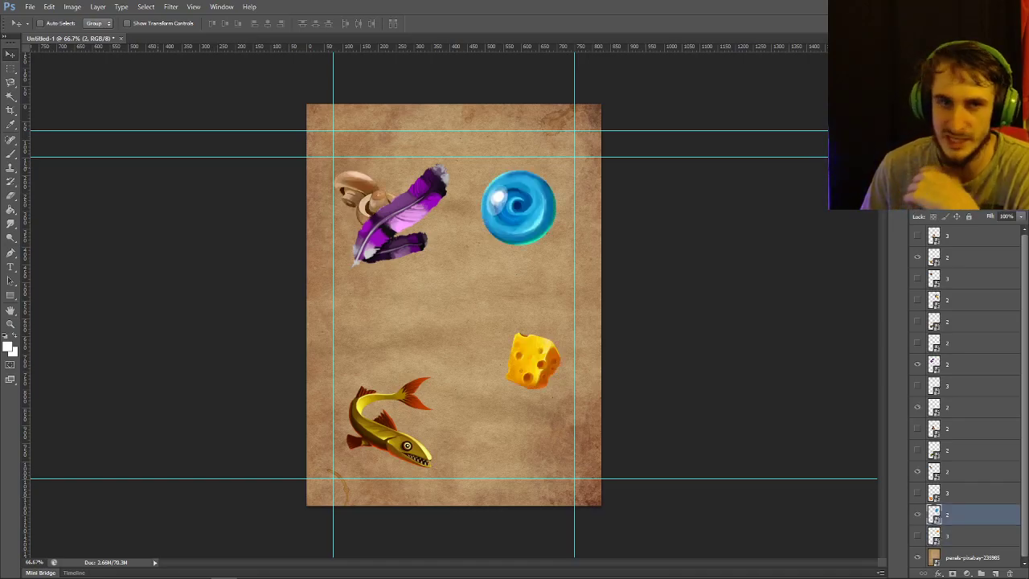
{"action": "left_click_drag", "start_coordinate": [518, 210], "coordinate": [537, 436]}
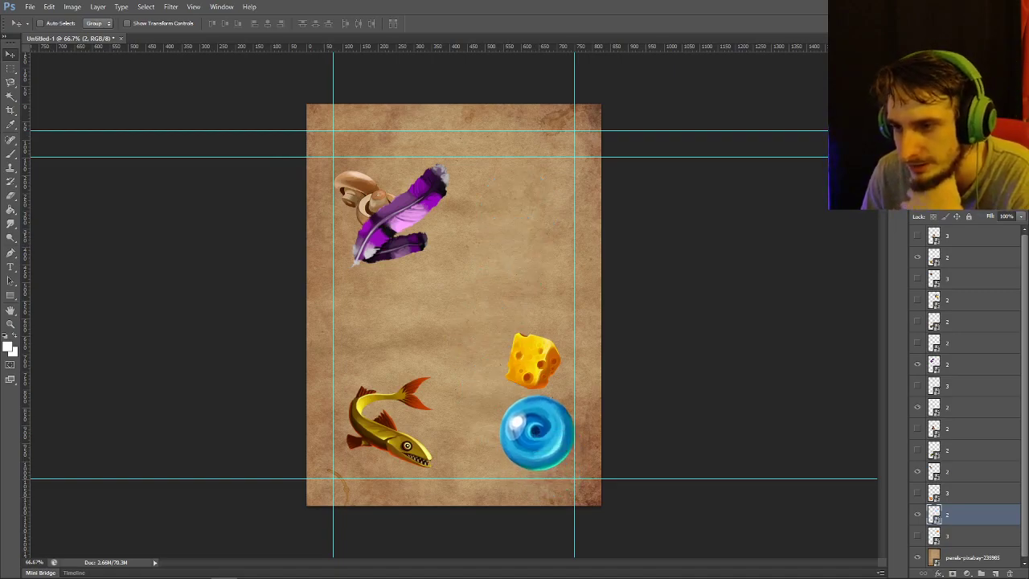
{"action": "left_click", "coordinate": [973, 471]}
{"action": "left_click_drag", "start_coordinate": [361, 197], "coordinate": [523, 193]}
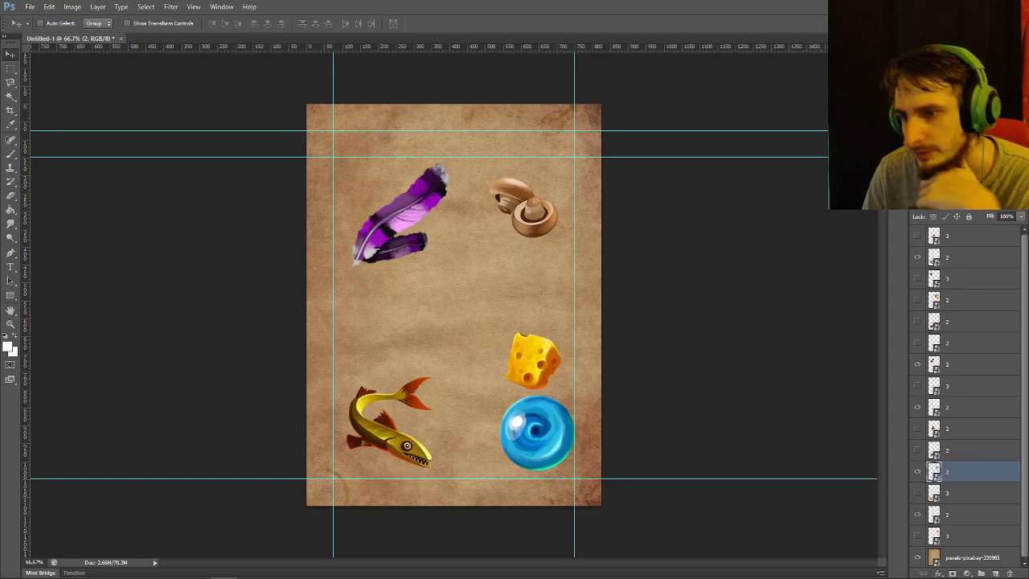
Try placing the cheese near the card's centre and the feathers between the mushrooms and the orb
{"action": "left_click", "coordinate": [973, 407]}
{"action": "left_click_drag", "start_coordinate": [533, 360], "coordinate": [463, 283]}
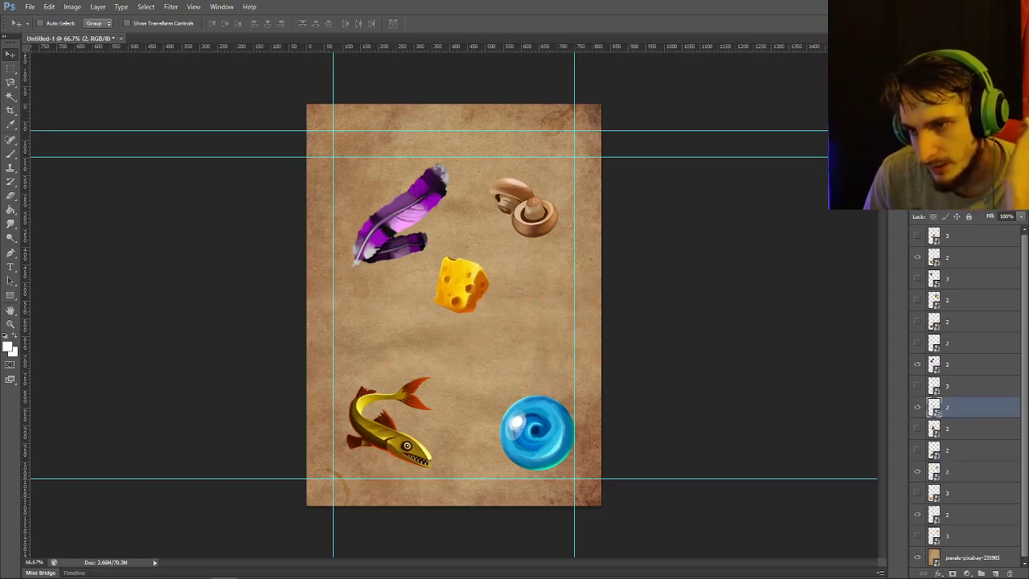
{"action": "left_click", "coordinate": [973, 364]}
{"action": "left_click_drag", "start_coordinate": [400, 215], "coordinate": [510, 330]}
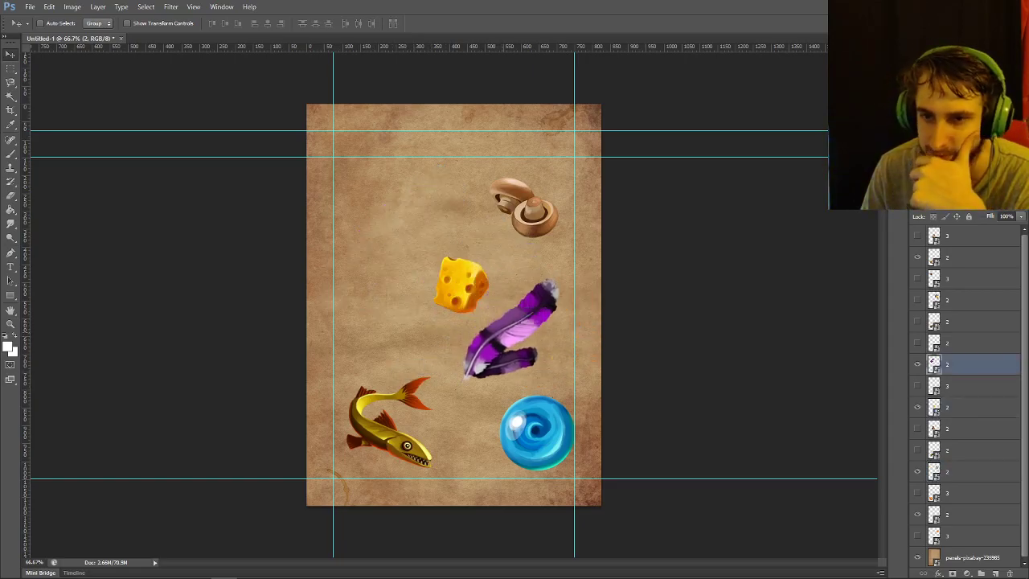
Move the fish to the card's upper left and the cheese to its lower left
{"action": "left_click", "coordinate": [972, 258]}
{"action": "left_click_drag", "start_coordinate": [414, 398], "coordinate": [405, 186]}
{"action": "left_click", "coordinate": [972, 406]}
{"action": "left_click_drag", "start_coordinate": [460, 285], "coordinate": [374, 431]}
Place the feathers between the fish and the cheese and flip them horizontally
{"action": "left_click", "coordinate": [973, 472]}
{"action": "left_click_drag", "start_coordinate": [563, 322], "coordinate": [430, 297]}
{"action": "left_click", "coordinate": [972, 364]}
{"action": "key", "text": "m"}
{"action": "right_click", "coordinate": [365, 300]}
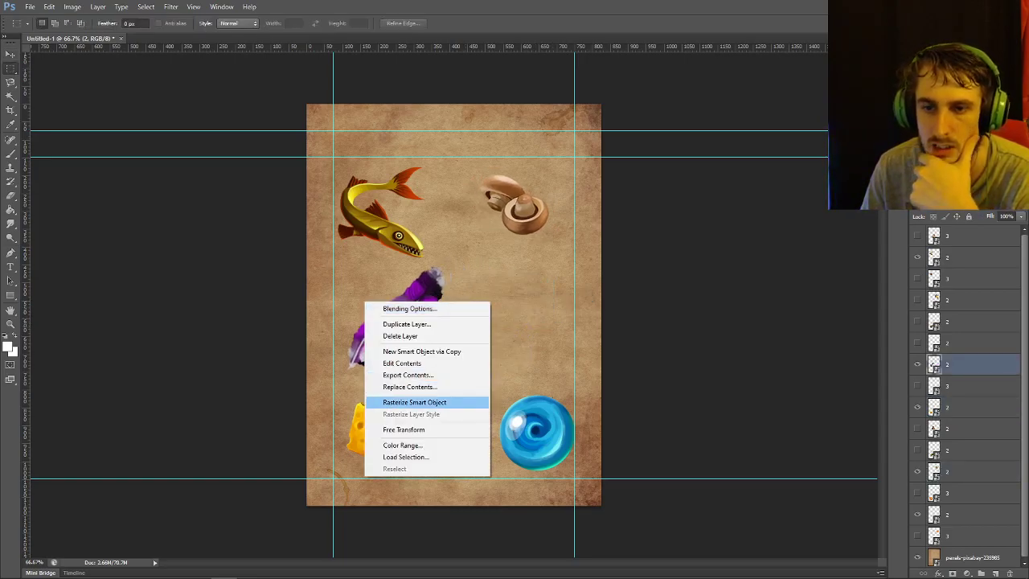
{"action": "left_click", "coordinate": [404, 429]}
{"action": "right_click", "coordinate": [420, 327]}
{"action": "left_click", "coordinate": [450, 475]}
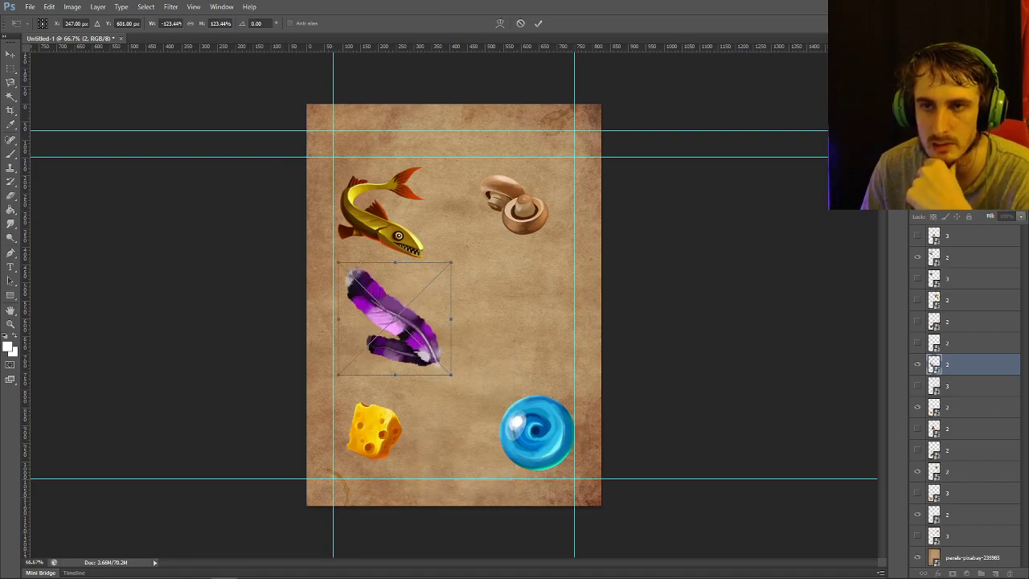
{"action": "key", "text": "Return"}
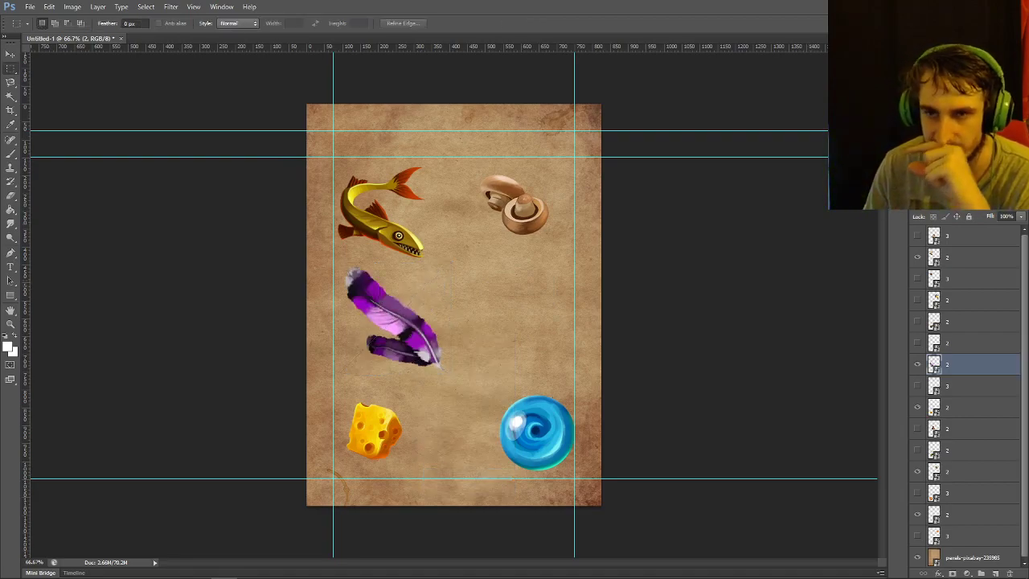
Rename the fish, feathers, cheese, mushrooms and blue orb layers as 3
{"action": "double_click", "coordinate": [947, 257]}
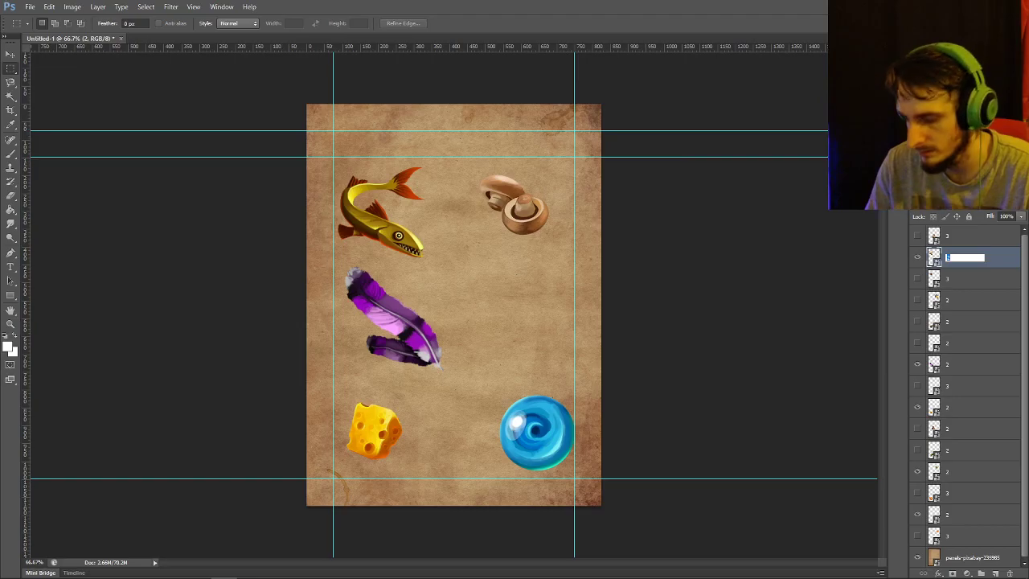
{"action": "double_click", "coordinate": [947, 364]}
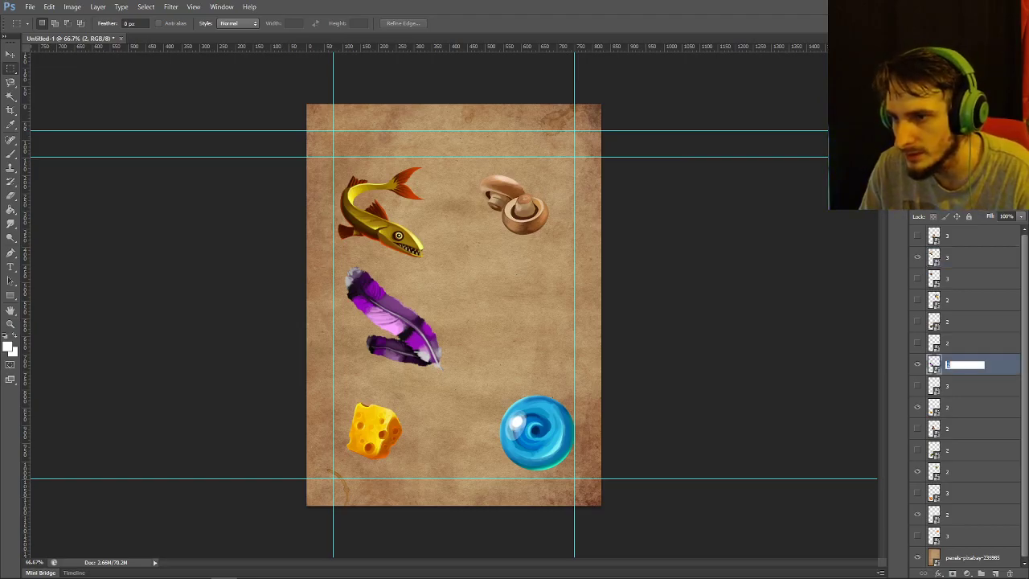
{"action": "type", "text": "3"}
{"action": "double_click", "coordinate": [947, 407]}
{"action": "type", "text": "3"}
{"action": "double_click", "coordinate": [947, 471]}
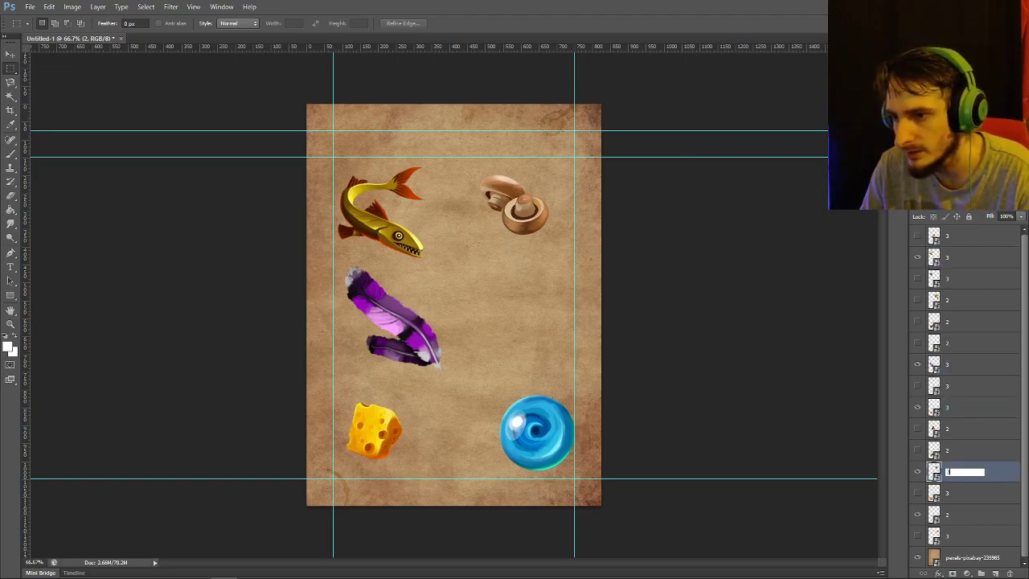
{"action": "type", "text": "3"}
{"action": "double_click", "coordinate": [947, 515]}
{"action": "type", "text": "3"}
{"action": "key", "text": "Return"}
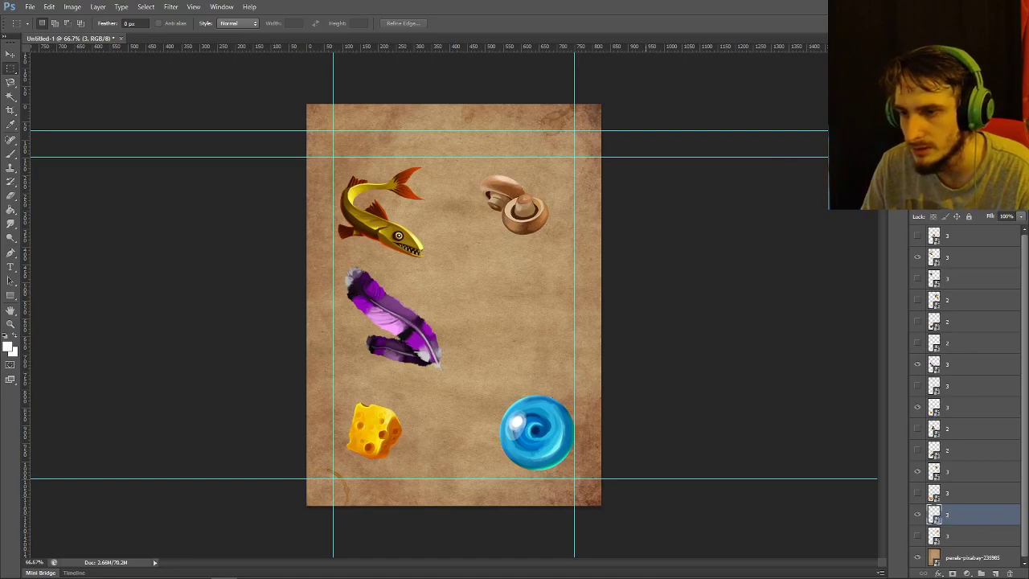
Save the card with the fish, mushrooms, feathers, cheese and blue orb as a JPEG named 8
{"action": "left_click", "coordinate": [29, 6]}
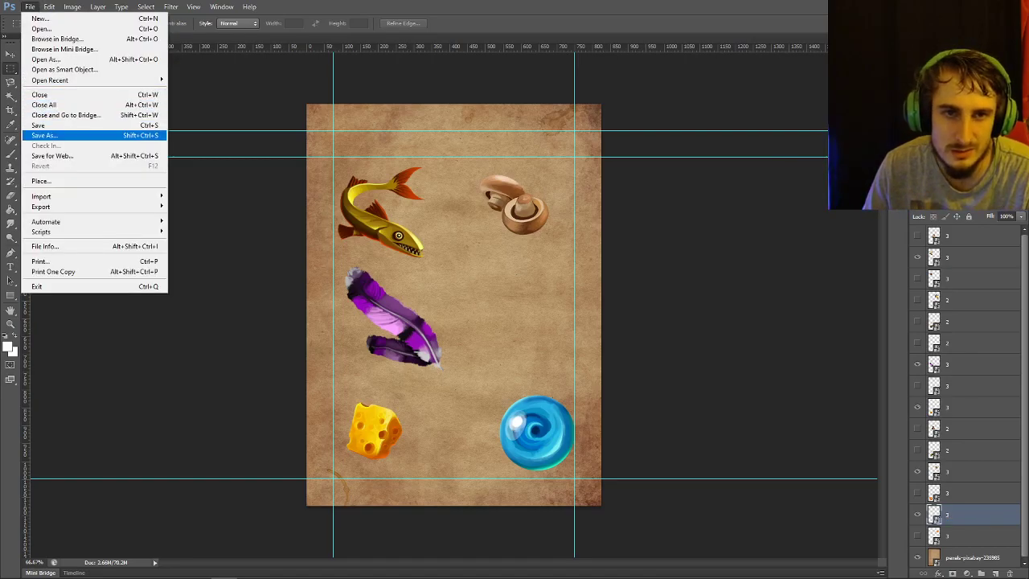
{"action": "left_click", "coordinate": [49, 133]}
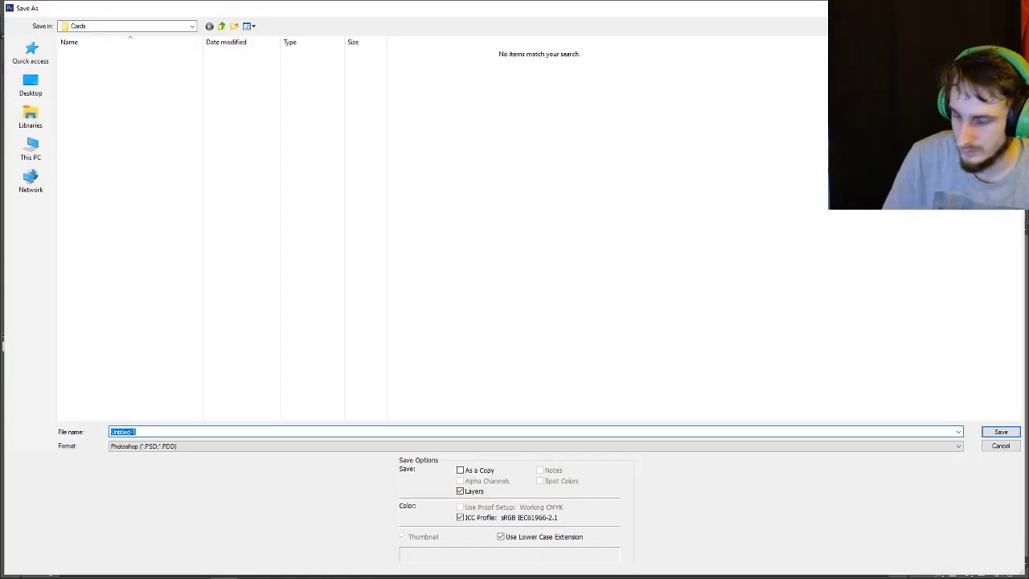
{"action": "type", "text": "7"}
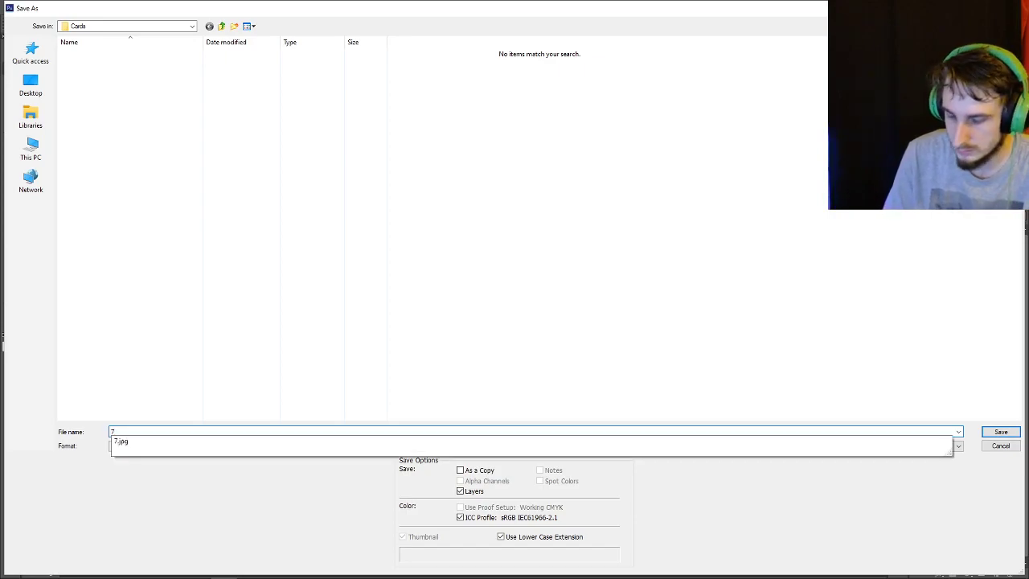
{"action": "key", "text": "BackSpace"}
{"action": "type", "text": "8"}
{"action": "key", "text": "Tab"}
{"action": "key", "text": "j"}
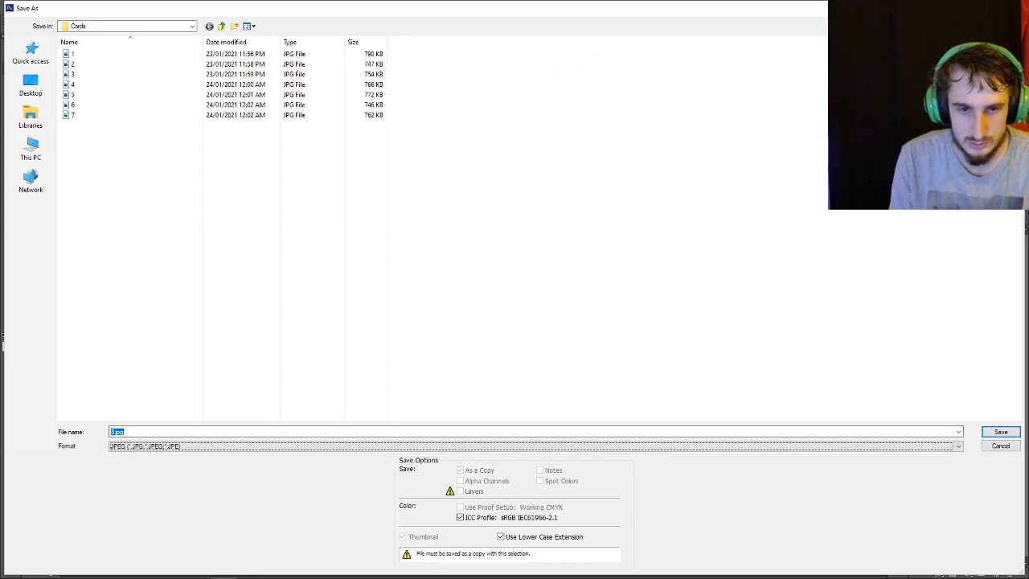
{"action": "key", "text": "Return"}
{"action": "key", "text": "Return"}
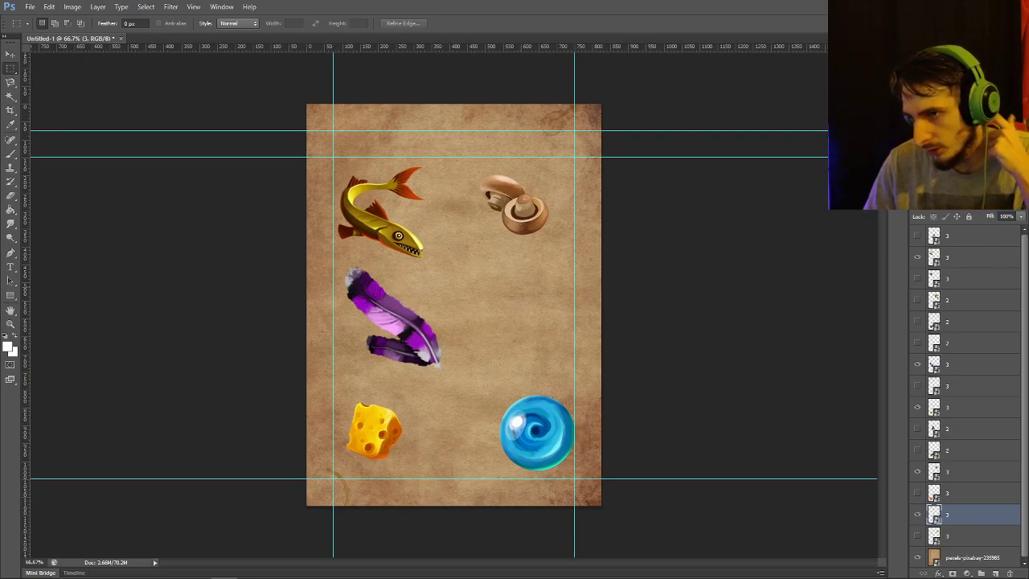
Hide the fish, feathers, cheese, mushrooms and blue orb layers
{"action": "left_click", "coordinate": [918, 256]}
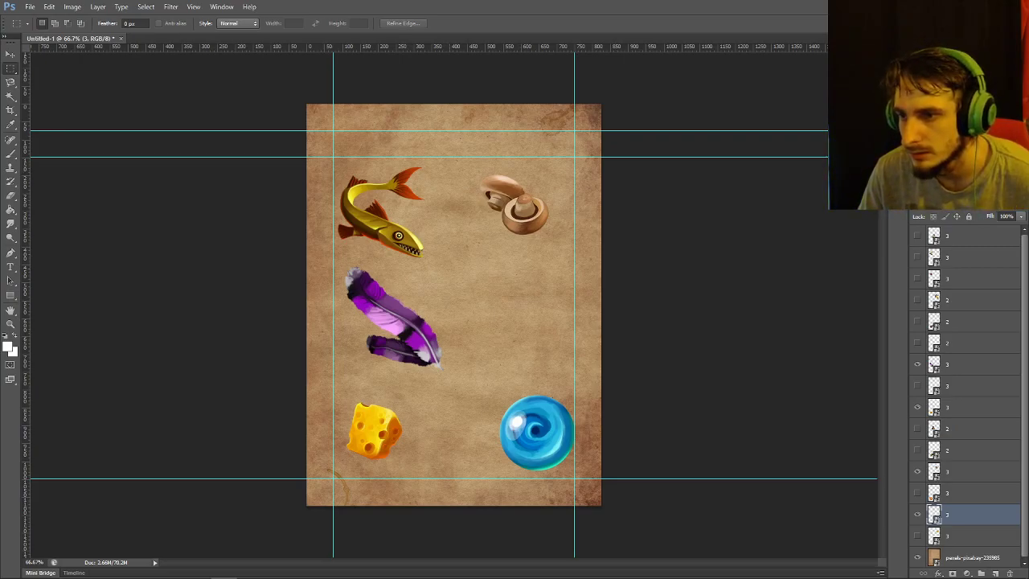
{"action": "left_click", "coordinate": [917, 364]}
{"action": "left_click", "coordinate": [917, 407]}
{"action": "left_click", "coordinate": [918, 471]}
{"action": "left_click", "coordinate": [917, 513]}
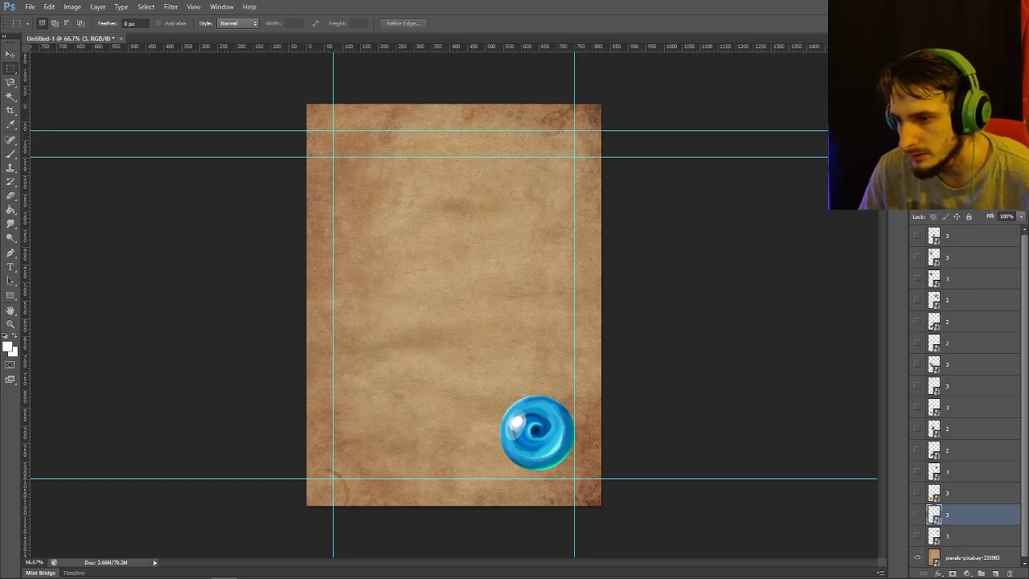
Show the pouch, mug, vase, lute and lantern layers on the card
{"action": "left_click", "coordinate": [918, 428]}
{"action": "left_click", "coordinate": [917, 451]}
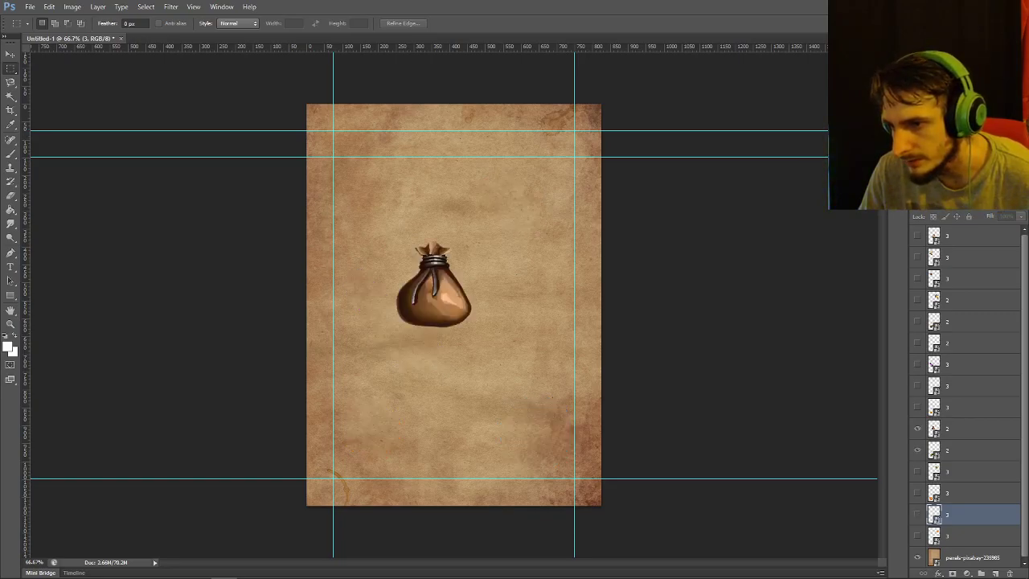
{"action": "left_click", "coordinate": [917, 342]}
{"action": "left_click", "coordinate": [918, 321]}
{"action": "left_click", "coordinate": [917, 450]}
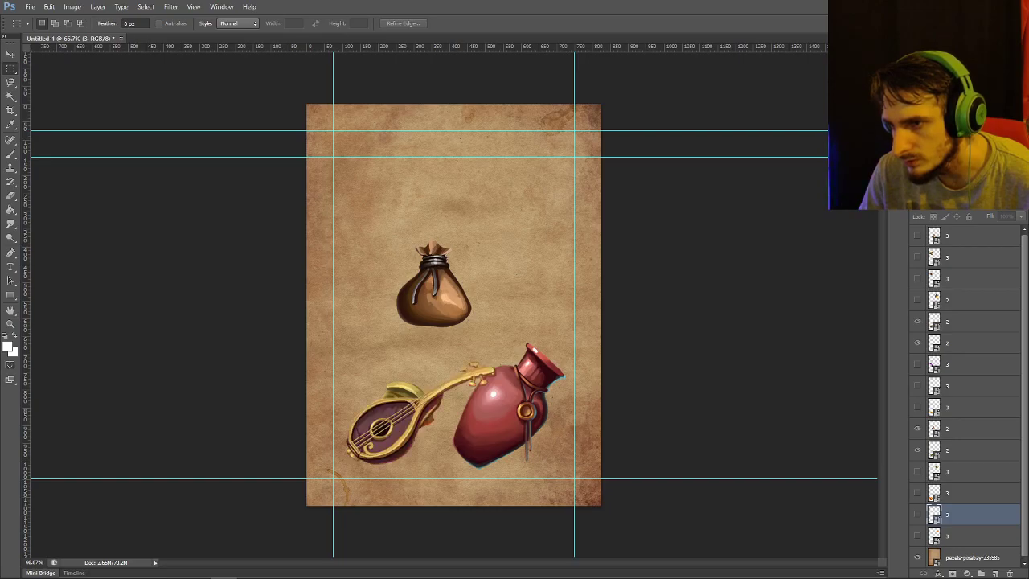
{"action": "left_click", "coordinate": [918, 300]}
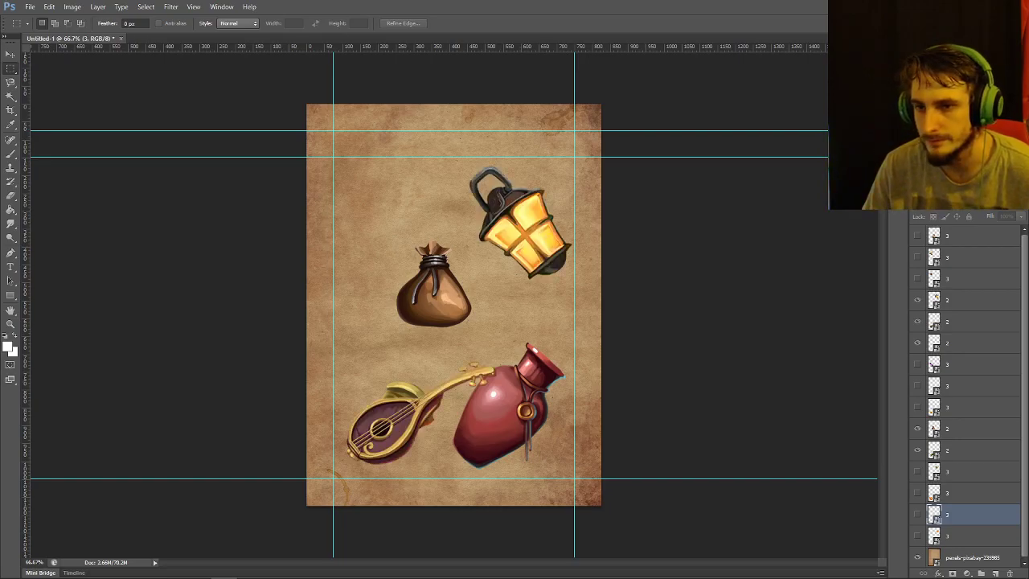
Move the pouch to the card's lower right and the mug to its upper right
{"action": "left_click", "coordinate": [969, 450]}
{"action": "key", "text": "v"}
{"action": "left_click_drag", "start_coordinate": [432, 290], "coordinate": [500, 165]}
{"action": "left_click_drag", "start_coordinate": [395, 209], "coordinate": [394, 201]}
{"action": "left_click", "coordinate": [968, 428]}
{"action": "left_click_drag", "start_coordinate": [432, 289], "coordinate": [543, 433]}
{"action": "left_click", "coordinate": [969, 451]}
{"action": "left_click_drag", "start_coordinate": [386, 201], "coordinate": [532, 197]}
Move the red vase to the card's upper left and flip it horizontally
{"action": "left_click", "coordinate": [969, 428]}
{"action": "left_click_drag", "start_coordinate": [535, 338], "coordinate": [466, 174]}
{"action": "key", "text": "m"}
{"action": "right_click", "coordinate": [363, 239]}
{"action": "left_click", "coordinate": [402, 367]}
{"action": "right_click", "coordinate": [415, 238]}
{"action": "left_click", "coordinate": [464, 389]}
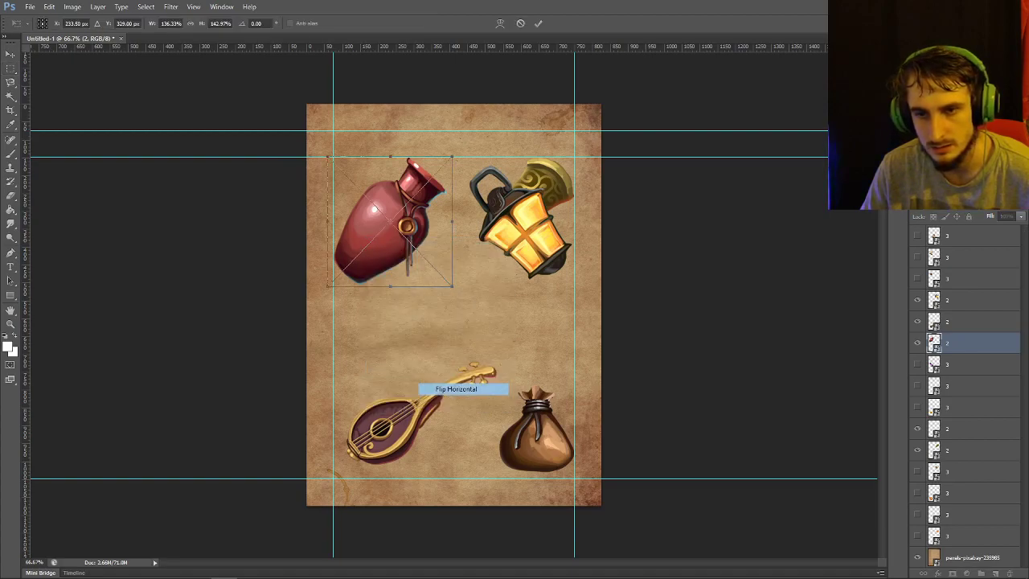
{"action": "key", "text": "Return"}
Move the lute to the middle of the card, below the vase, and flip it horizontally
{"action": "left_click", "coordinate": [977, 321]}
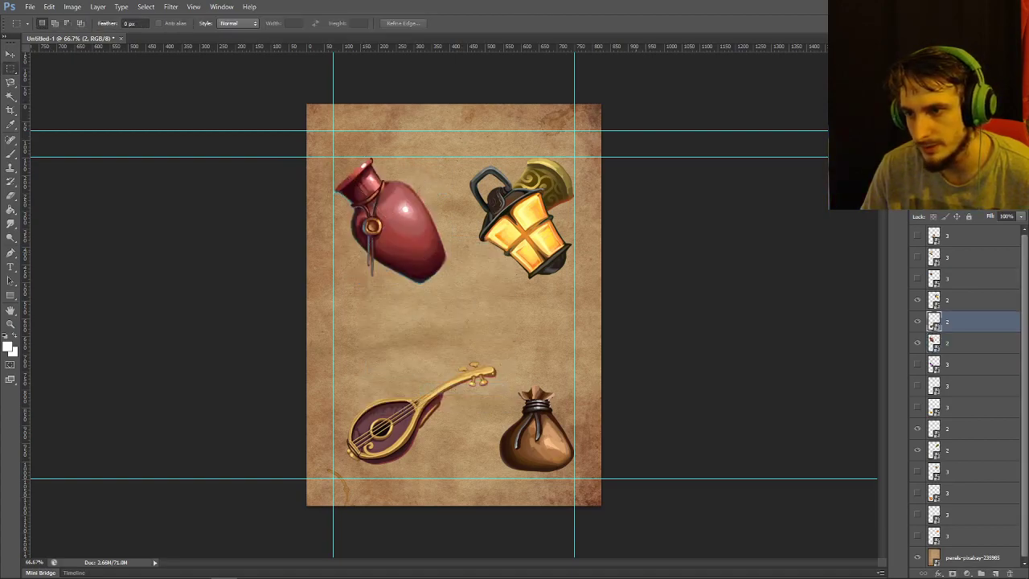
{"action": "key", "text": "v"}
{"action": "left_click_drag", "start_coordinate": [409, 376], "coordinate": [479, 289]}
{"action": "key", "text": "m"}
{"action": "right_click", "coordinate": [503, 368]}
{"action": "left_click", "coordinate": [541, 496]}
{"action": "right_click", "coordinate": [517, 331]}
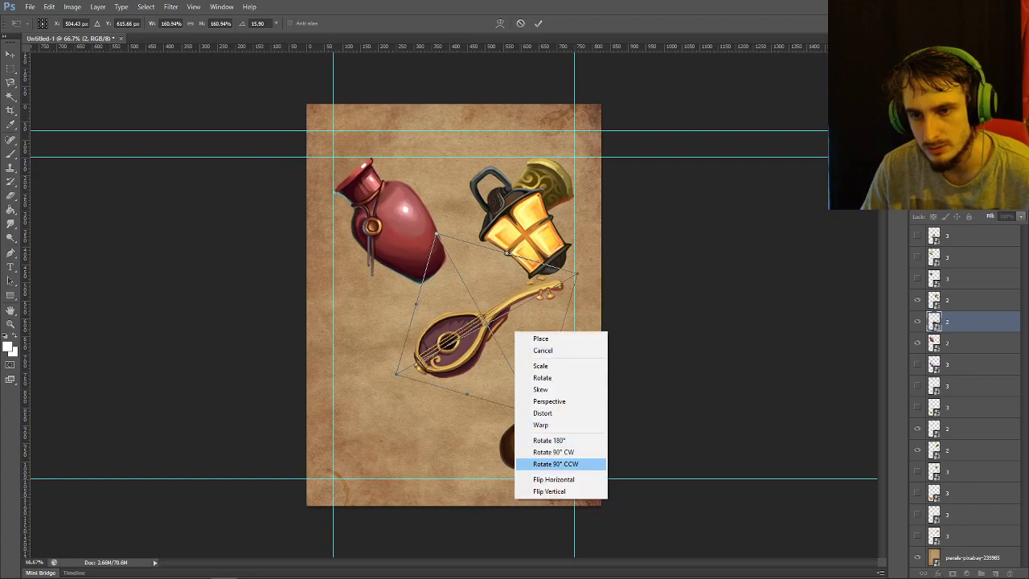
{"action": "left_click", "coordinate": [541, 478]}
{"action": "left_click_drag", "start_coordinate": [483, 337], "coordinate": [475, 305]}
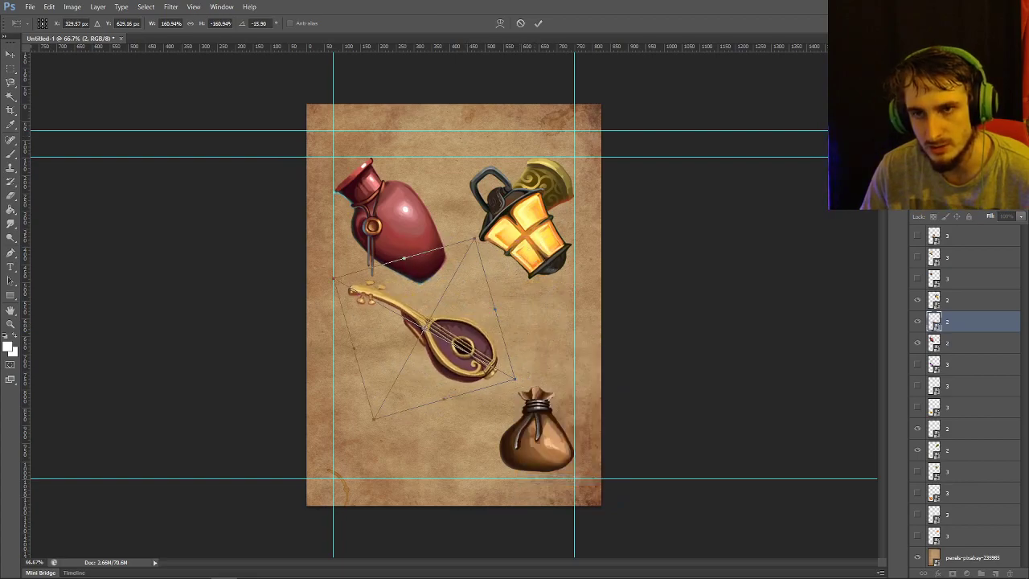
{"action": "left_click", "coordinate": [539, 23]}
Move the lantern to the card's lower left corner and flip it horizontally
{"action": "left_click", "coordinate": [972, 299]}
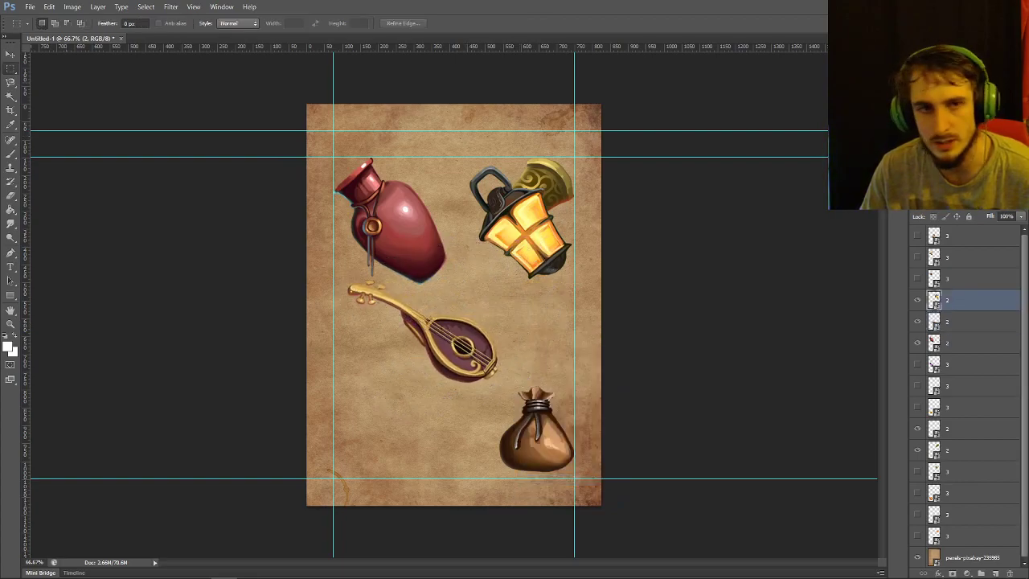
{"action": "left_click", "coordinate": [10, 54]}
{"action": "left_click_drag", "start_coordinate": [528, 202], "coordinate": [404, 388]}
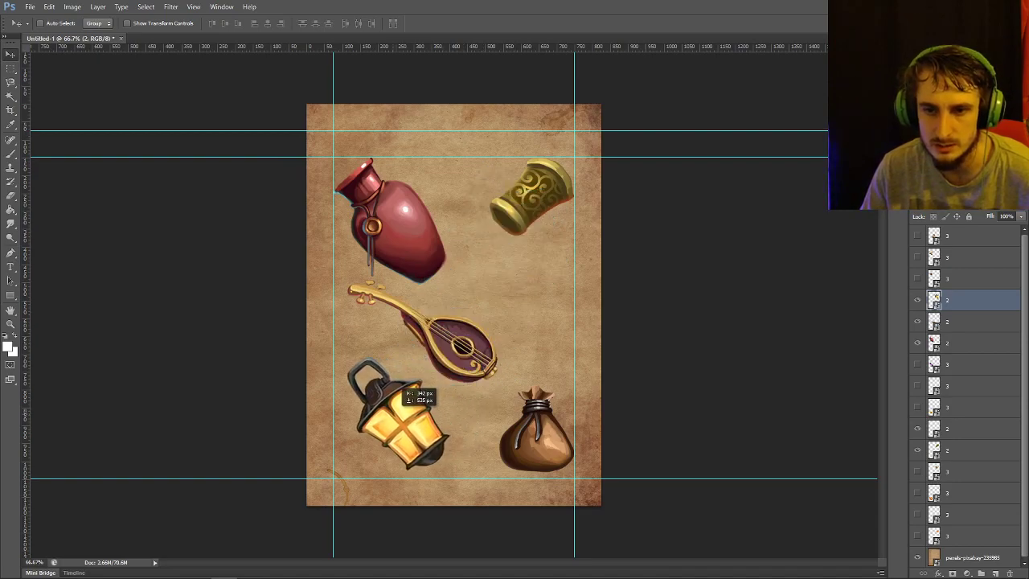
{"action": "key", "text": "m"}
{"action": "right_click", "coordinate": [378, 392]}
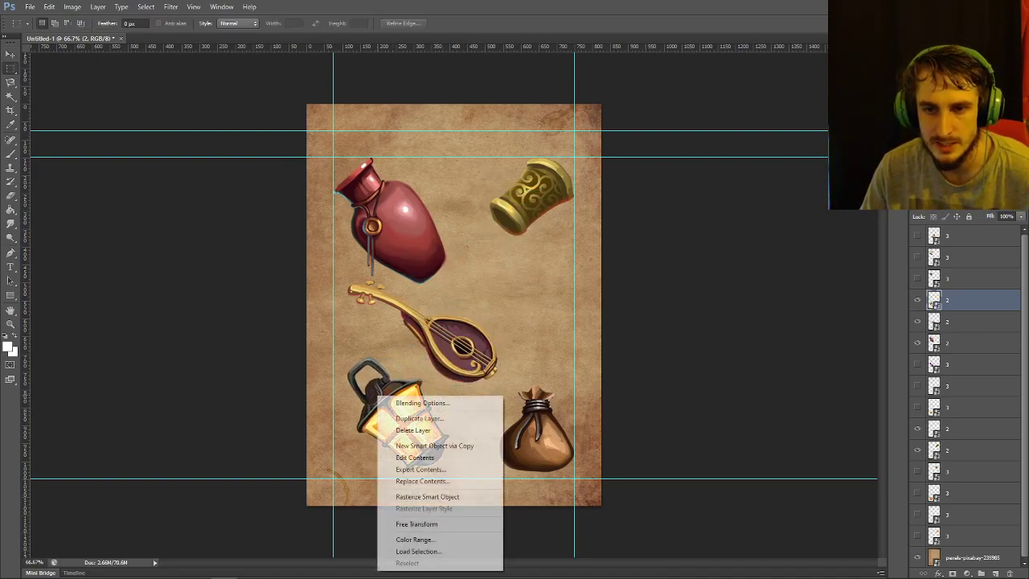
{"action": "left_click", "coordinate": [418, 523]}
{"action": "right_click", "coordinate": [399, 420]}
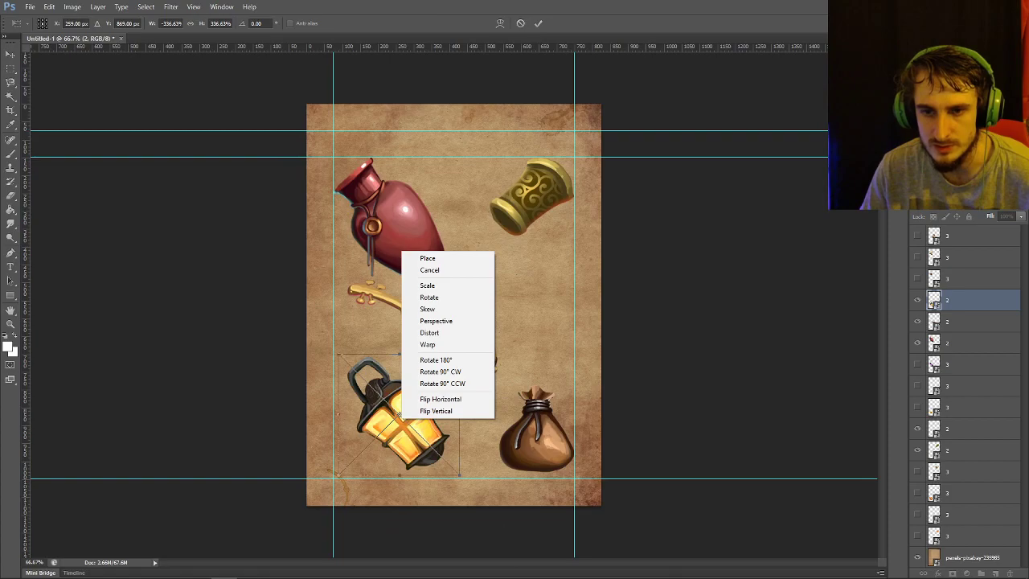
{"action": "left_click", "coordinate": [438, 397]}
{"action": "left_click_drag", "start_coordinate": [438, 397], "coordinate": [427, 408]}
{"action": "key", "text": "Return"}
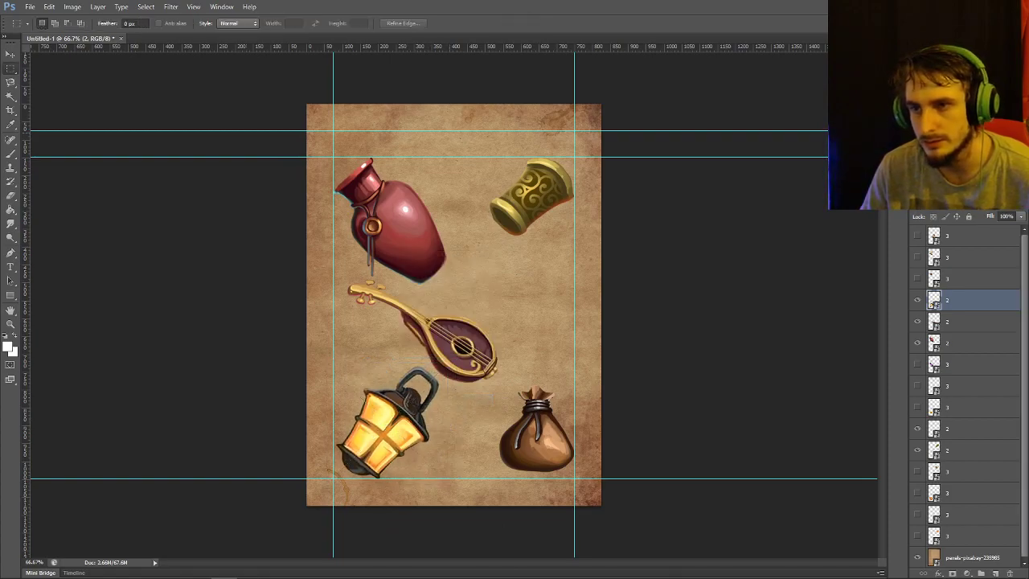
Rename the layers of the five visible items (lantern, lute, vase, pouch and mug) from 2 to 3
{"action": "double_click", "coordinate": [953, 300]}
{"action": "type", "text": "3"}
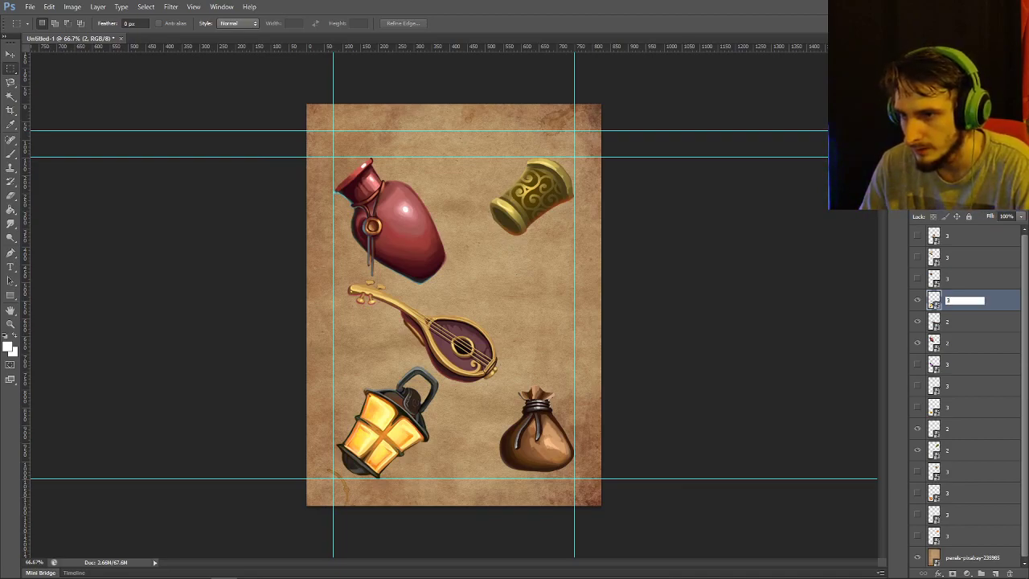
{"action": "key", "text": "Tab"}
{"action": "type", "text": "3"}
{"action": "key", "text": "Tab"}
{"action": "type", "text": "3"}
{"action": "key", "text": "Tab"}
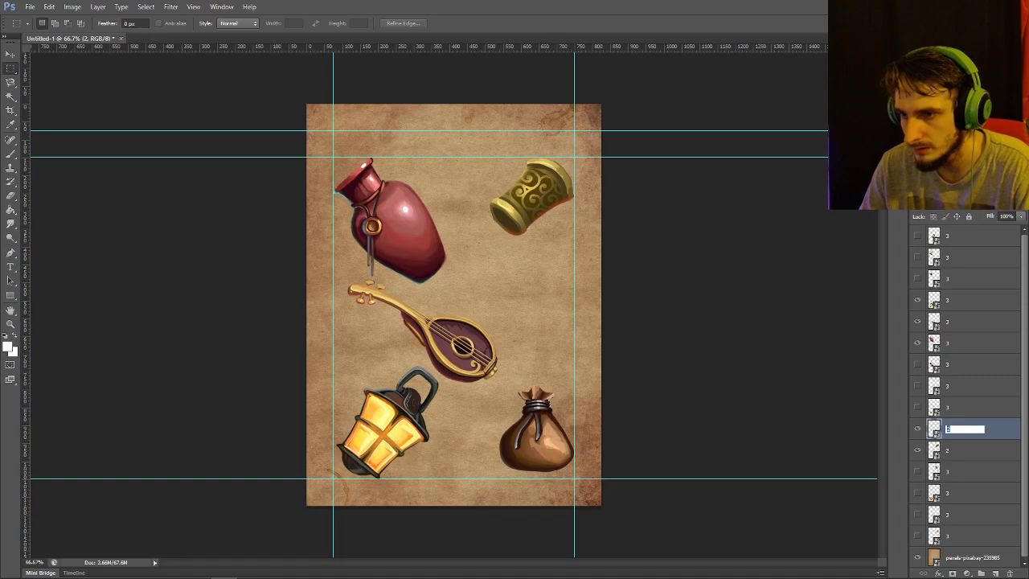
{"action": "key", "text": "Tab"}
{"action": "type", "text": "3"}
{"action": "key", "text": "Return"}
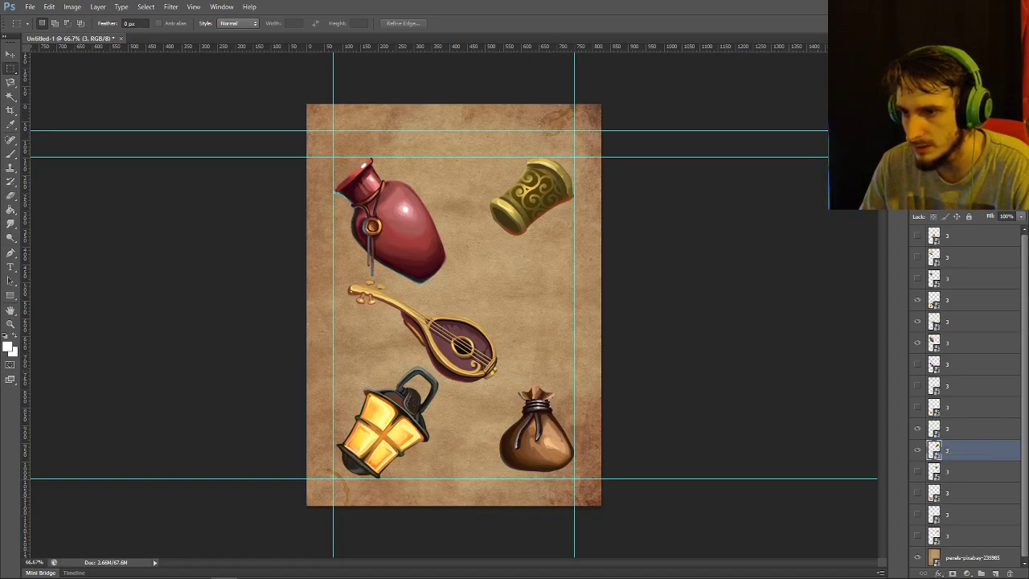
Save the card in the Cards folder as a JPEG named 9, and hide its five item layers
{"action": "left_click", "coordinate": [30, 6]}
{"action": "left_click", "coordinate": [49, 146]}
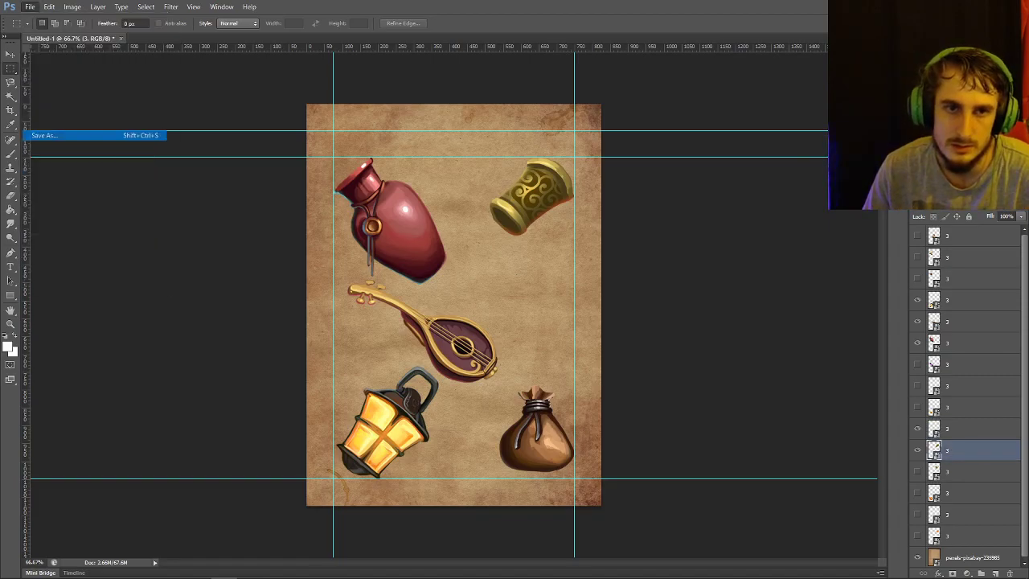
{"action": "type", "text": "3"}
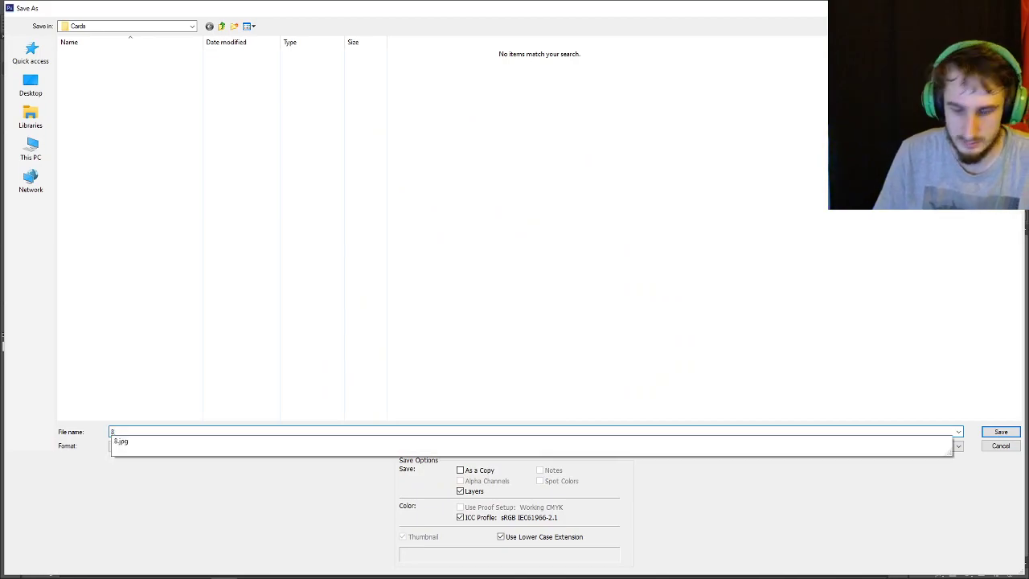
{"action": "key", "text": "Escape"}
{"action": "key", "text": "Tab"}
{"action": "key", "text": "j"}
{"action": "key", "text": "Return"}
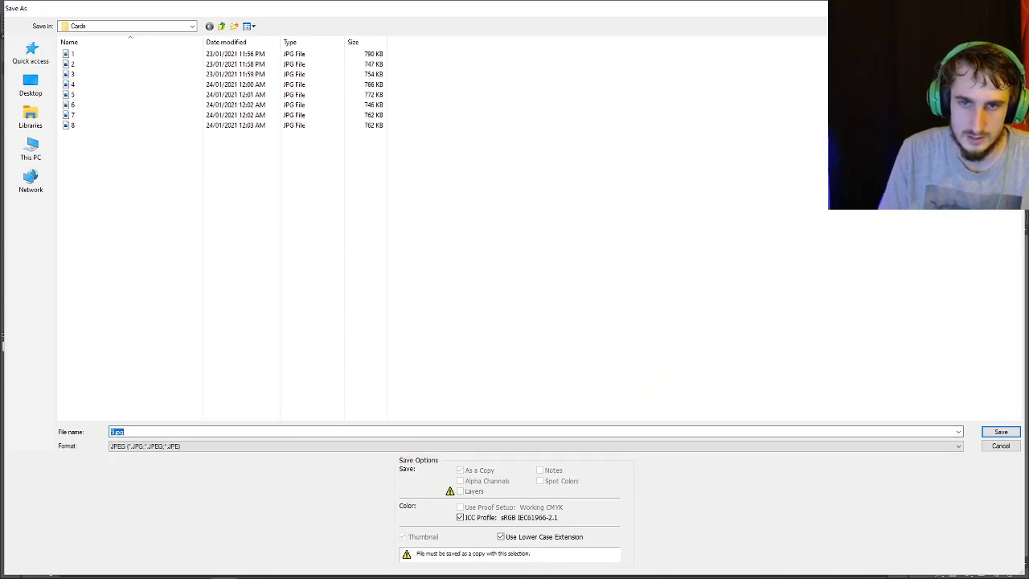
{"action": "key", "text": "Return"}
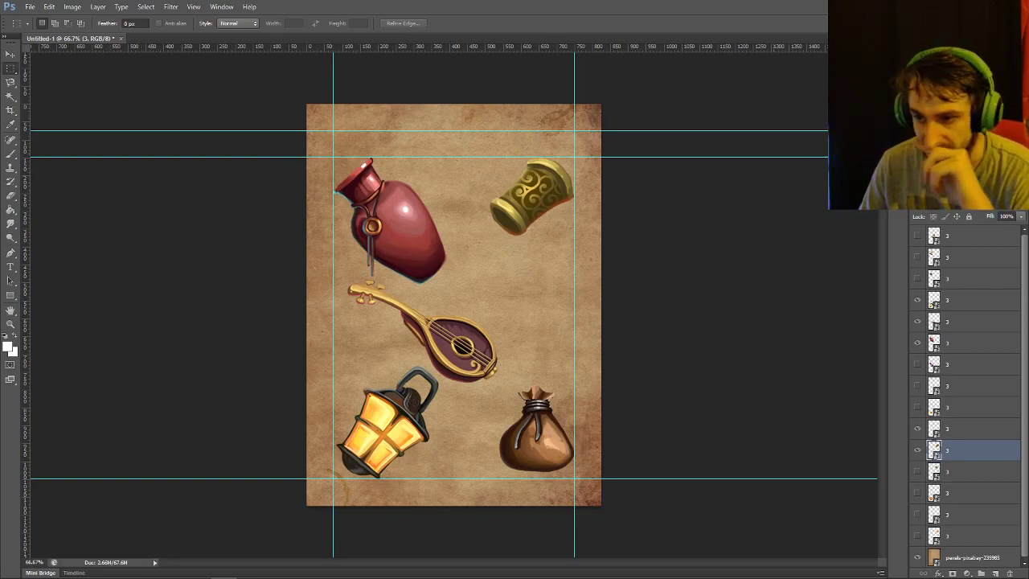
{"action": "left_click_drag", "start_coordinate": [917, 299], "coordinate": [917, 450]}
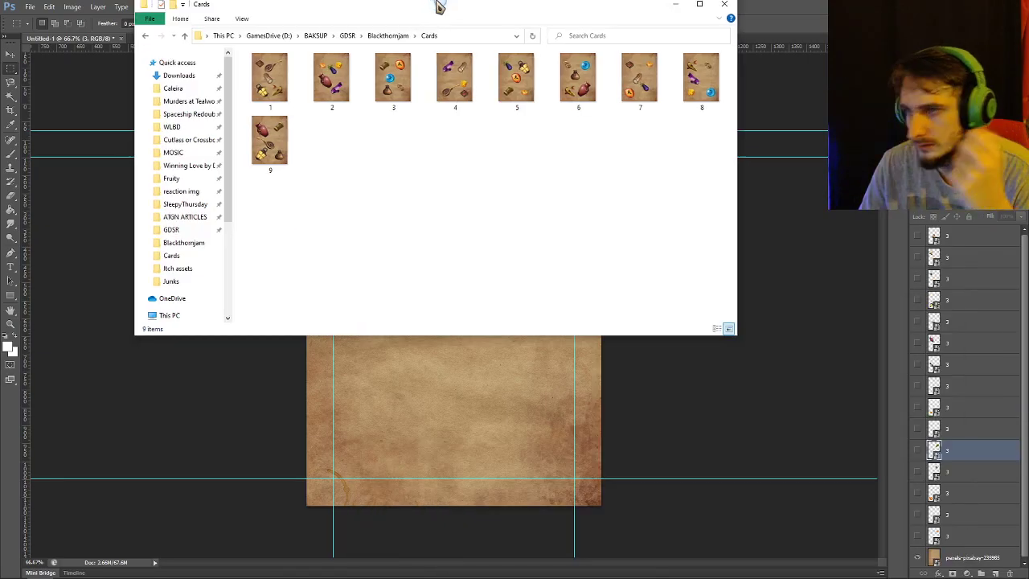
Review the exported cards in the Cards folder in File Explorer, maximized and displayed as extra large icons
{"action": "left_click_drag", "start_coordinate": [439, 7], "coordinate": [439, 0]}
{"action": "left_click", "coordinate": [107, 19]}
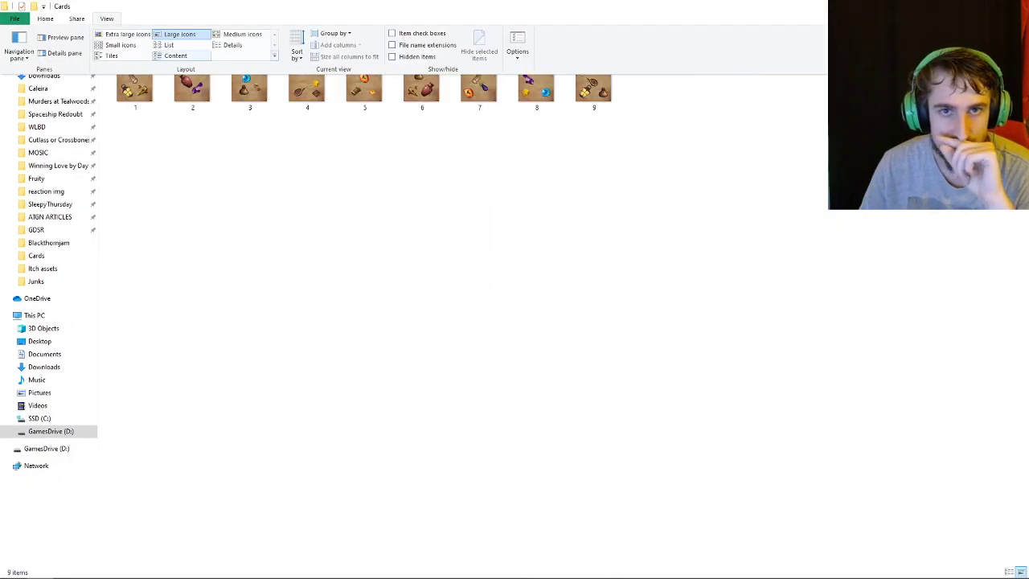
{"action": "left_click", "coordinate": [120, 34]}
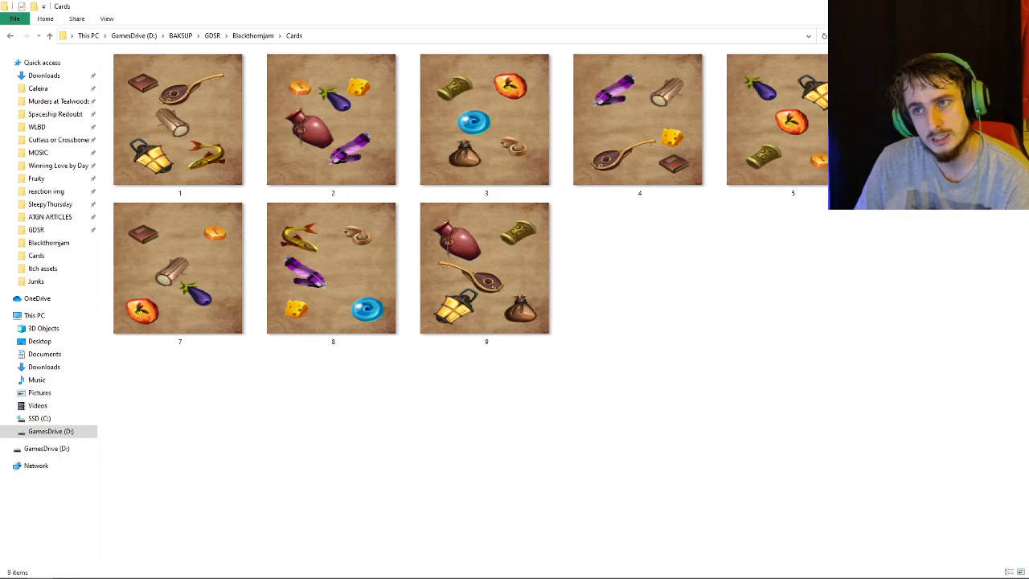
Switch back to Photoshop and show the log, lantern, eggplant, mug and orange amber layers on the empty card
{"action": "key", "text": "alt+Tab"}
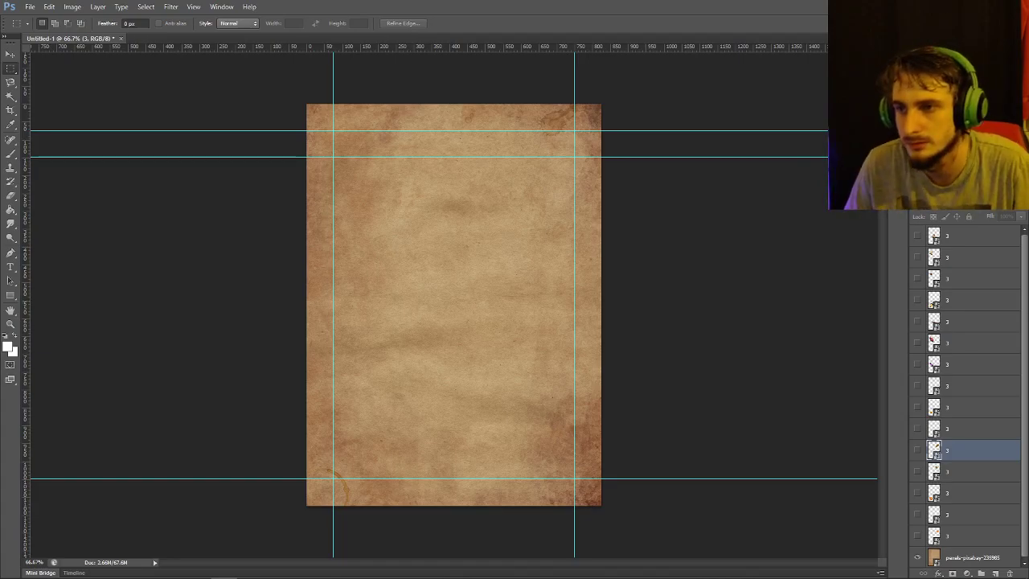
{"action": "left_click", "coordinate": [964, 236]}
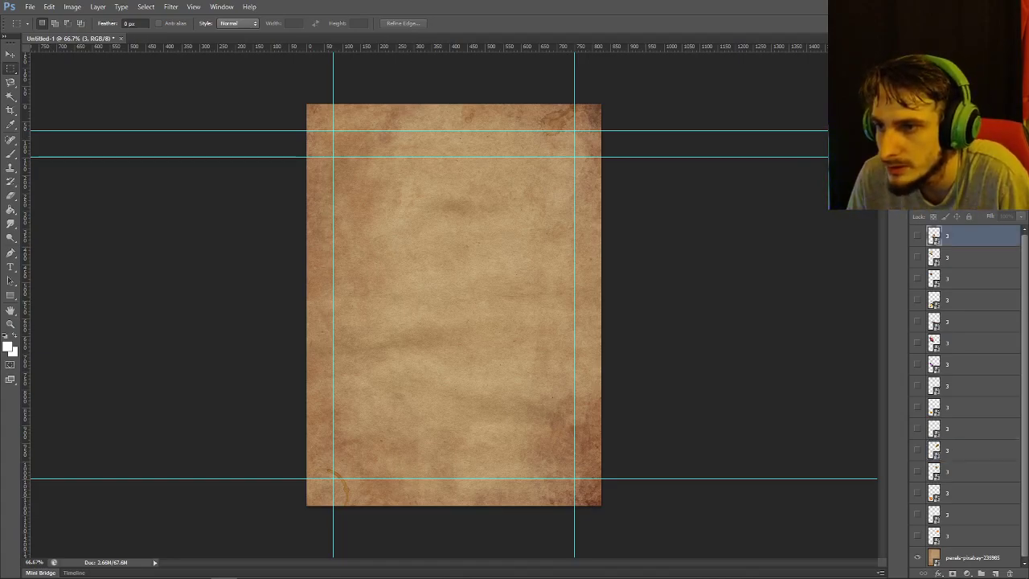
{"action": "left_click", "coordinate": [917, 235]}
{"action": "left_click", "coordinate": [918, 300]}
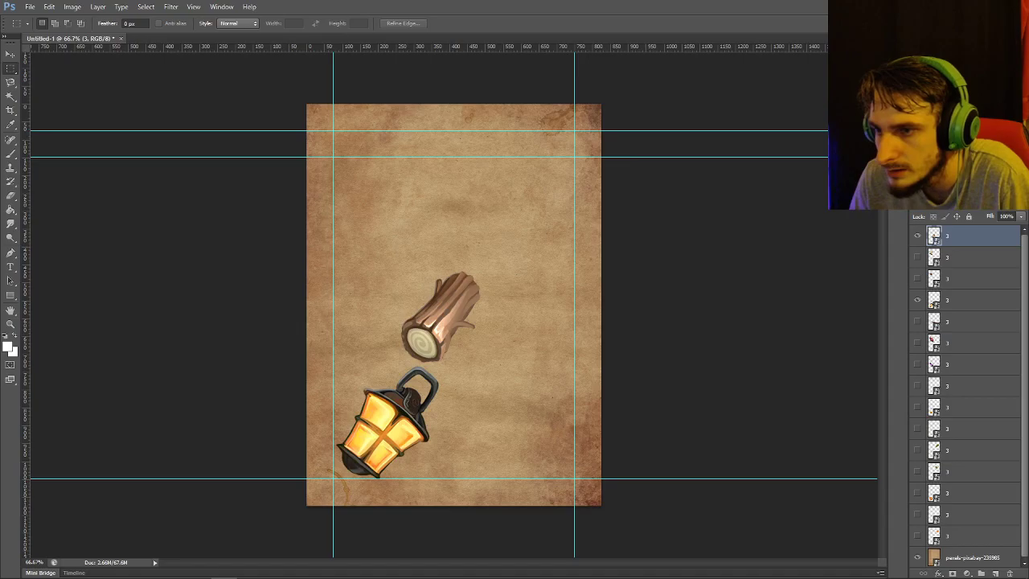
{"action": "left_click", "coordinate": [917, 386]}
{"action": "left_click", "coordinate": [918, 450]}
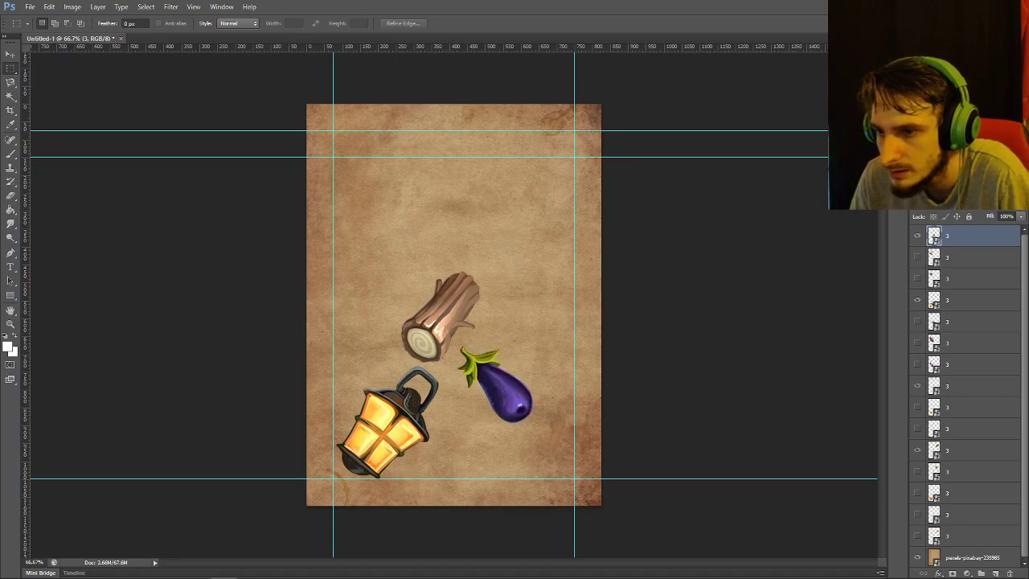
{"action": "left_click", "coordinate": [917, 493]}
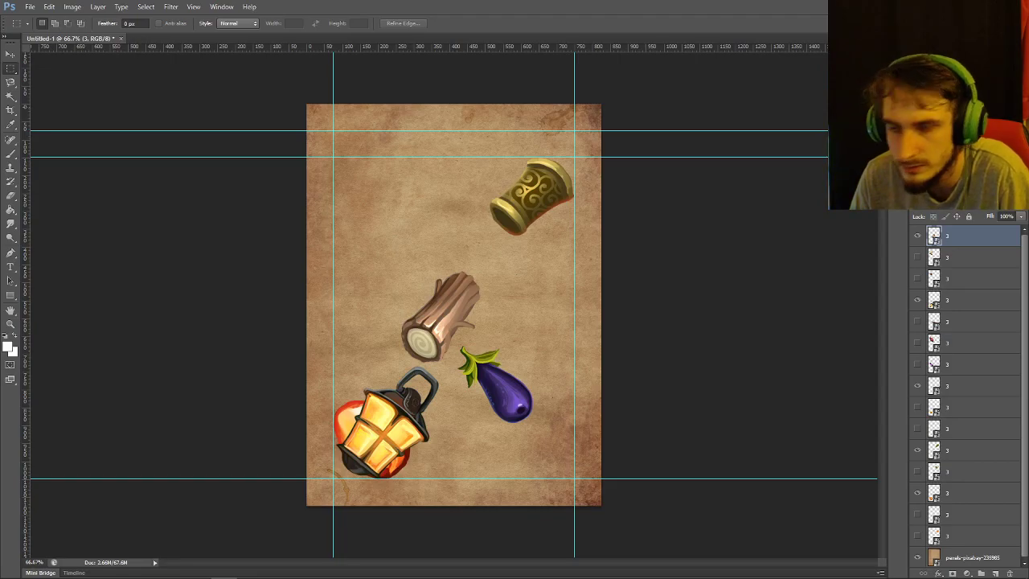
Move the log to the card's upper left corner and flip it horizontally
{"action": "key", "text": "v"}
{"action": "left_click_drag", "start_coordinate": [423, 297], "coordinate": [355, 185]}
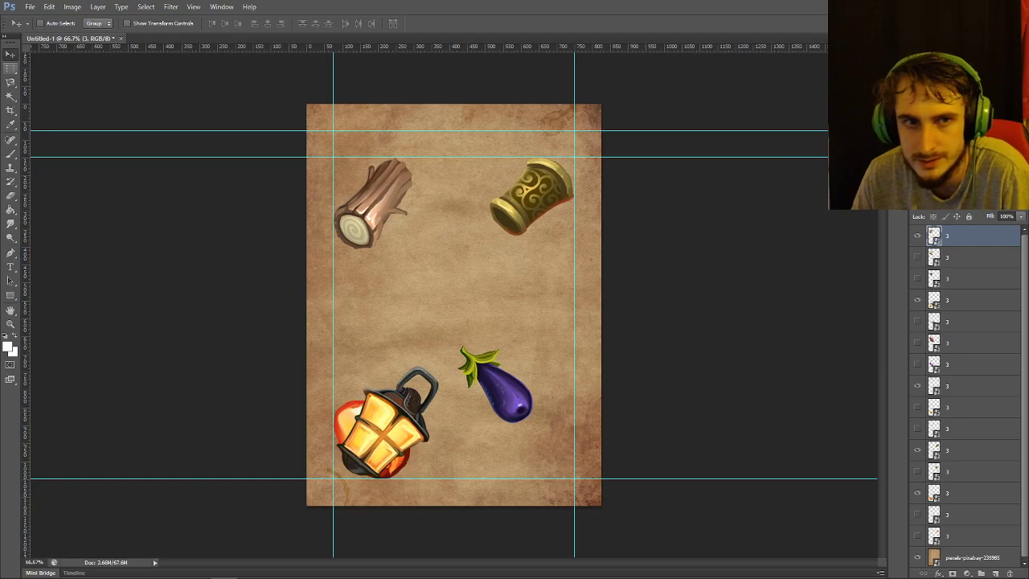
{"action": "right_click", "coordinate": [386, 181]}
{"action": "left_click", "coordinate": [426, 308]}
{"action": "right_click", "coordinate": [398, 223]}
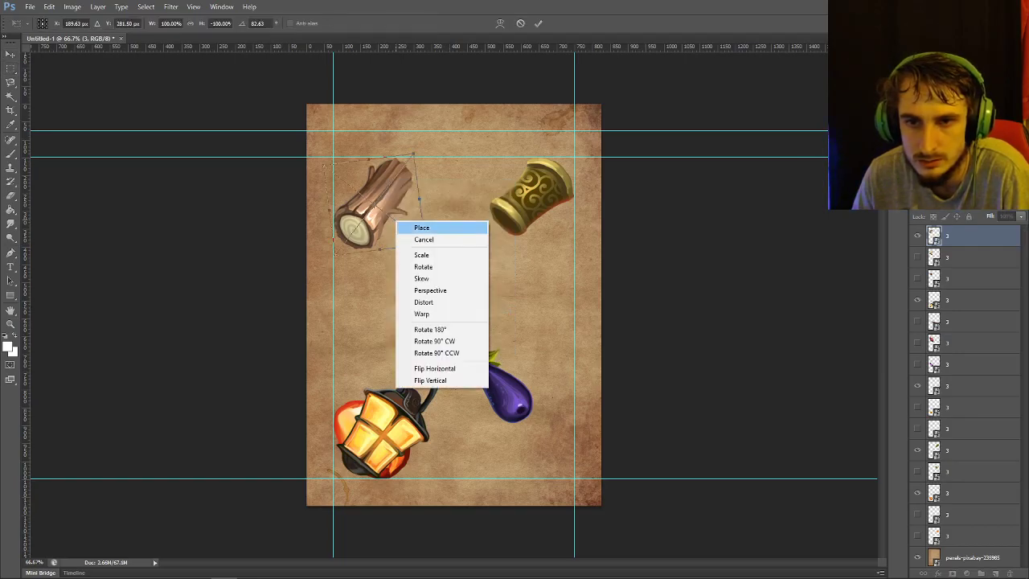
{"action": "left_click", "coordinate": [442, 367]}
{"action": "key", "text": "Return"}
{"action": "key", "text": "m"}
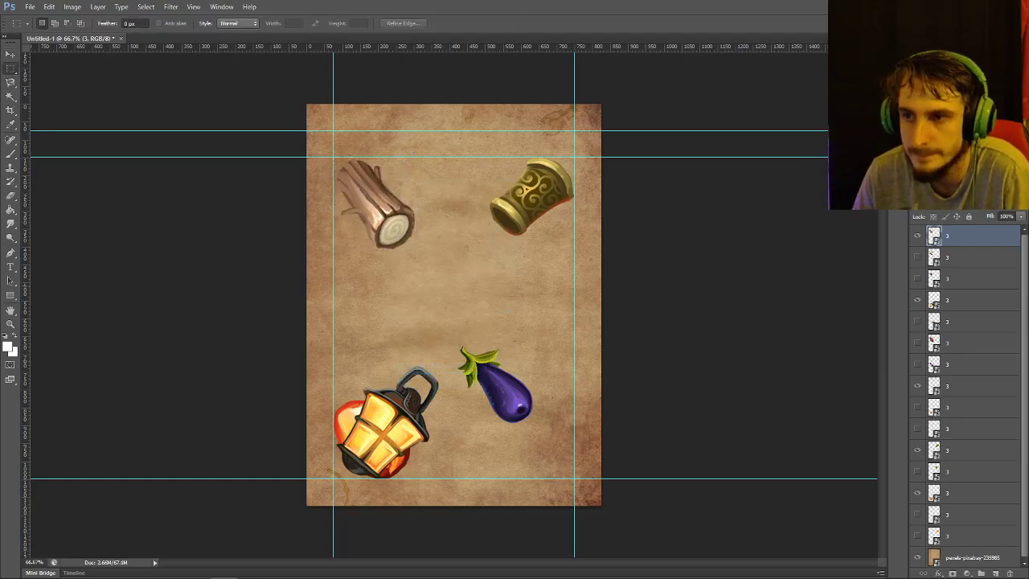
Move the lantern to the card's lower right and flip it horizontally
{"action": "key", "text": "alt+bracketleft"}
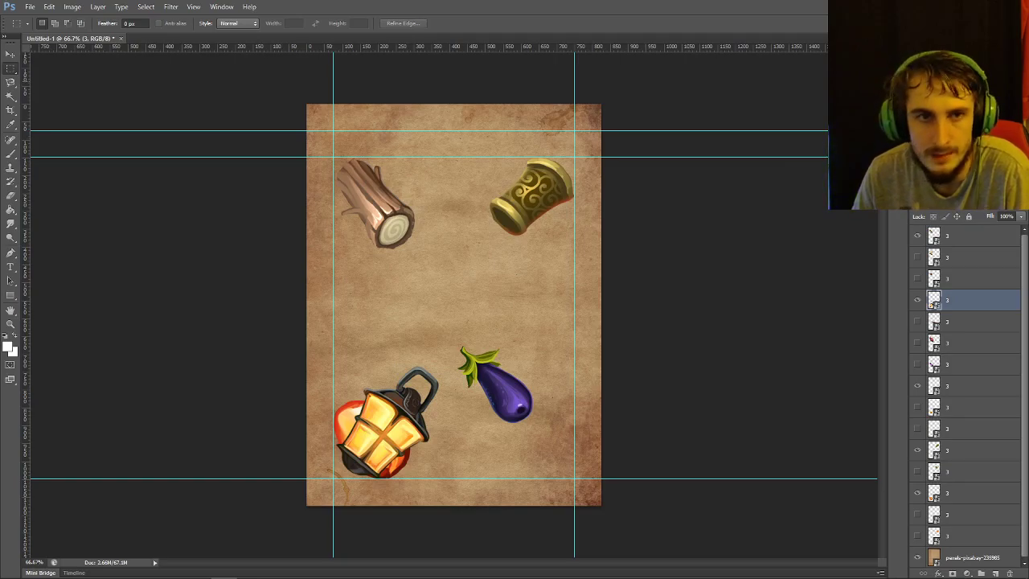
{"action": "key", "text": "v"}
{"action": "left_click_drag", "start_coordinate": [400, 384], "coordinate": [530, 384]}
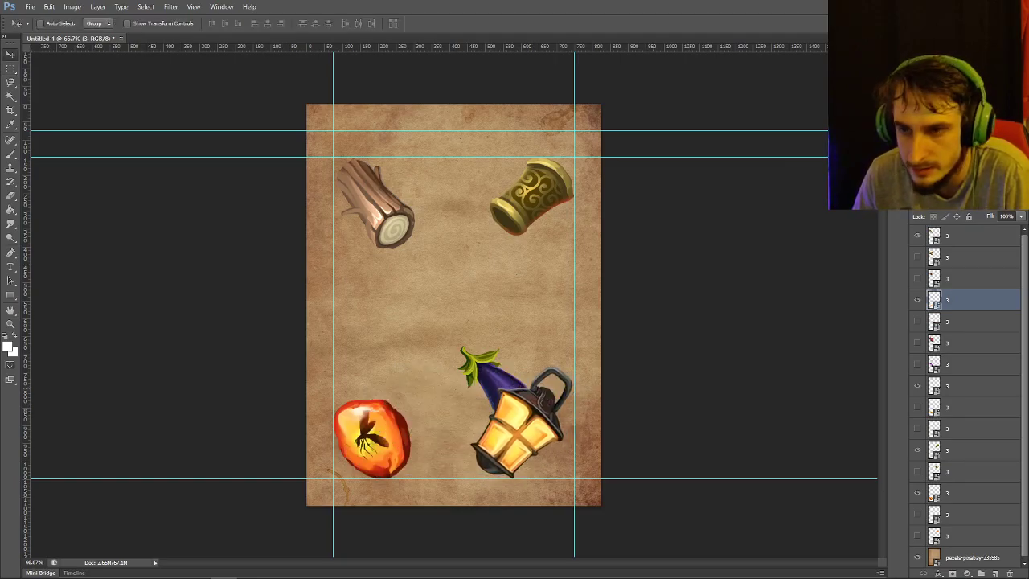
{"action": "key", "text": "m"}
{"action": "right_click", "coordinate": [453, 239]}
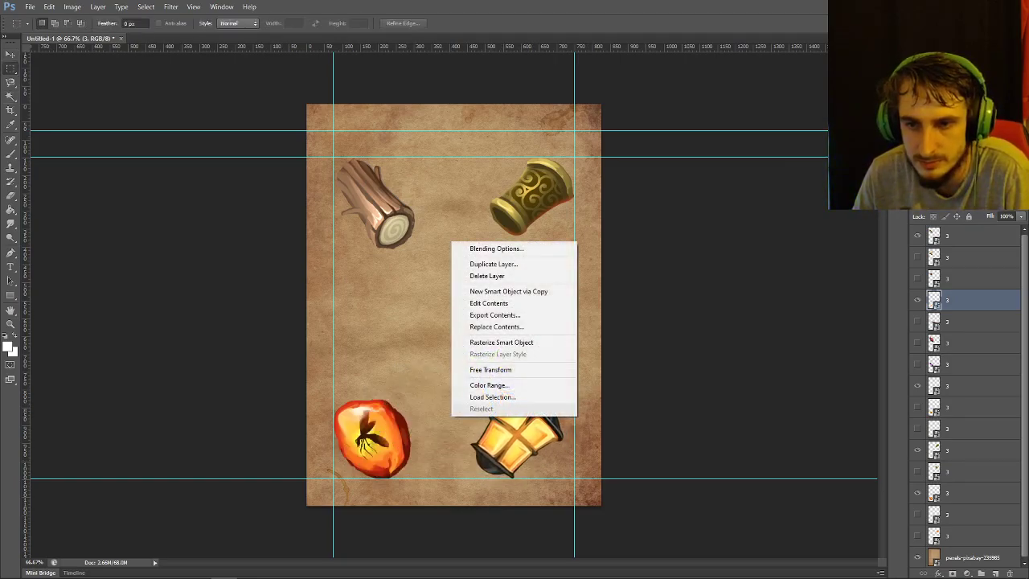
{"action": "left_click", "coordinate": [486, 369]}
{"action": "right_click", "coordinate": [532, 294]}
{"action": "left_click", "coordinate": [567, 440]}
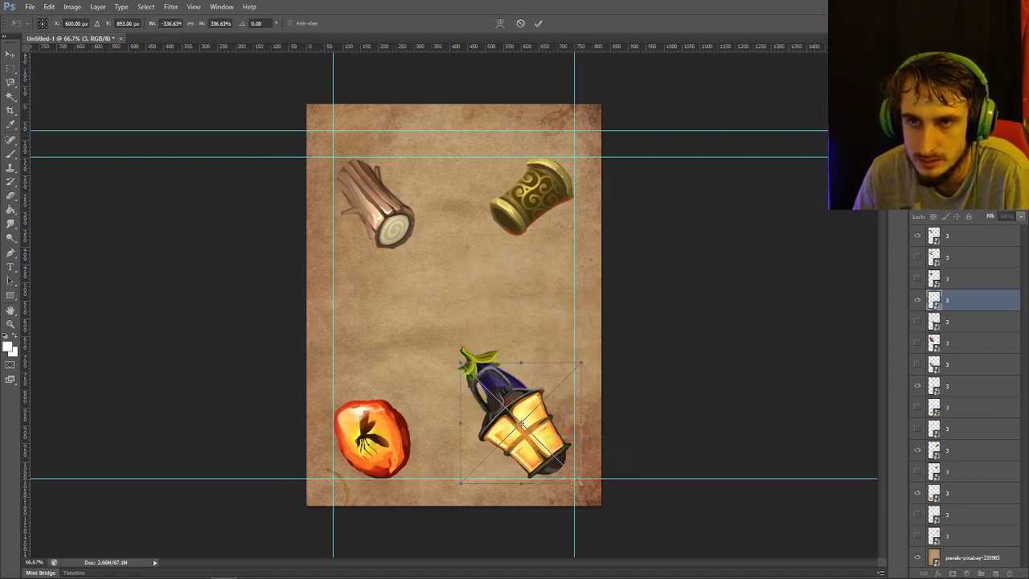
{"action": "left_click", "coordinate": [537, 22]}
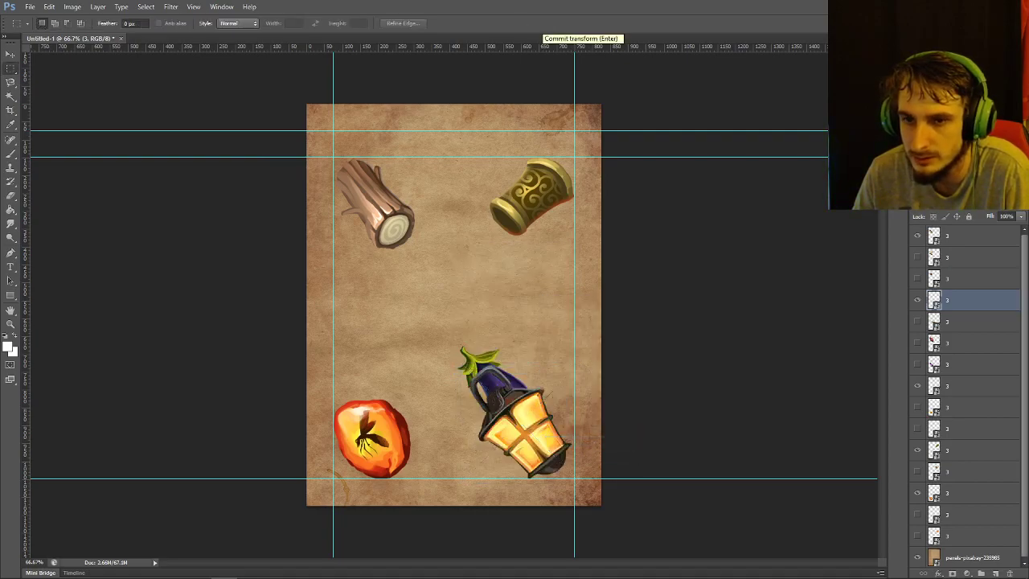
Move the eggplant to the card's left side, between the log and the orange amber
{"action": "left_click", "coordinate": [973, 342]}
{"action": "left_click", "coordinate": [973, 386]}
{"action": "key", "text": "v"}
{"action": "left_click_drag", "start_coordinate": [484, 309], "coordinate": [381, 242]}
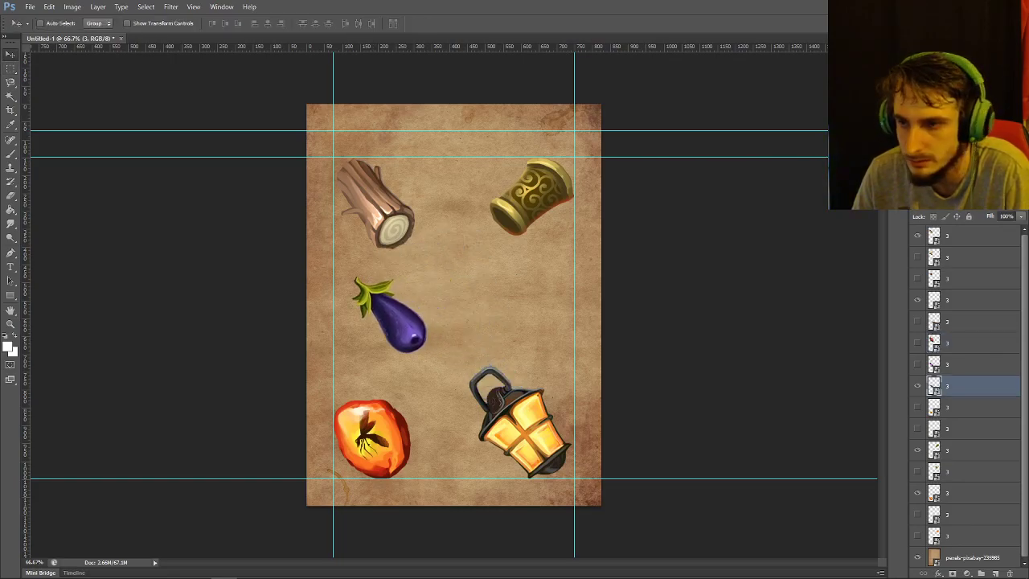
Move the mug down to just above the lantern and place the eggplant in the card's upper right
{"action": "left_click", "coordinate": [972, 450]}
{"action": "left_click_drag", "start_coordinate": [558, 177], "coordinate": [526, 296]}
{"action": "left_click", "coordinate": [973, 386]}
{"action": "left_click_drag", "start_coordinate": [390, 315], "coordinate": [525, 205]}
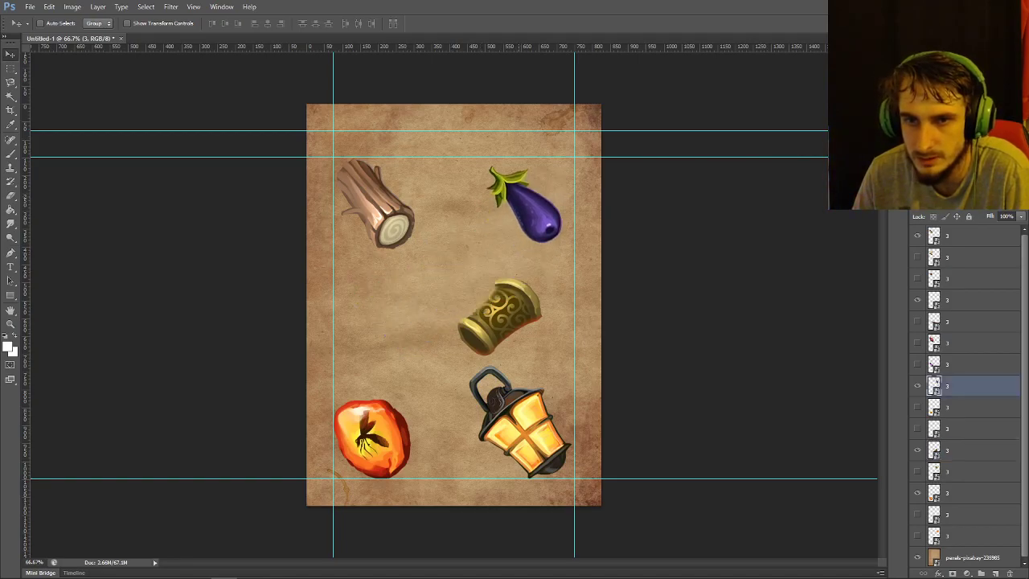
Flip the eggplant horizontally and nudge it up to the guide at the card's upper margin
{"action": "right_click", "coordinate": [522, 196]}
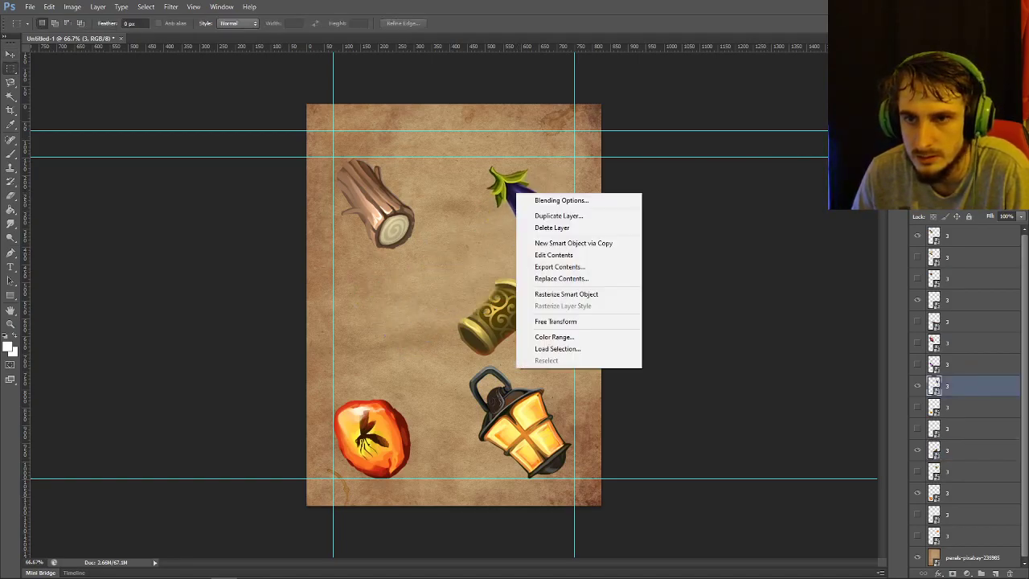
{"action": "left_click", "coordinate": [567, 322]}
{"action": "right_click", "coordinate": [544, 214]}
{"action": "left_click", "coordinate": [583, 361]}
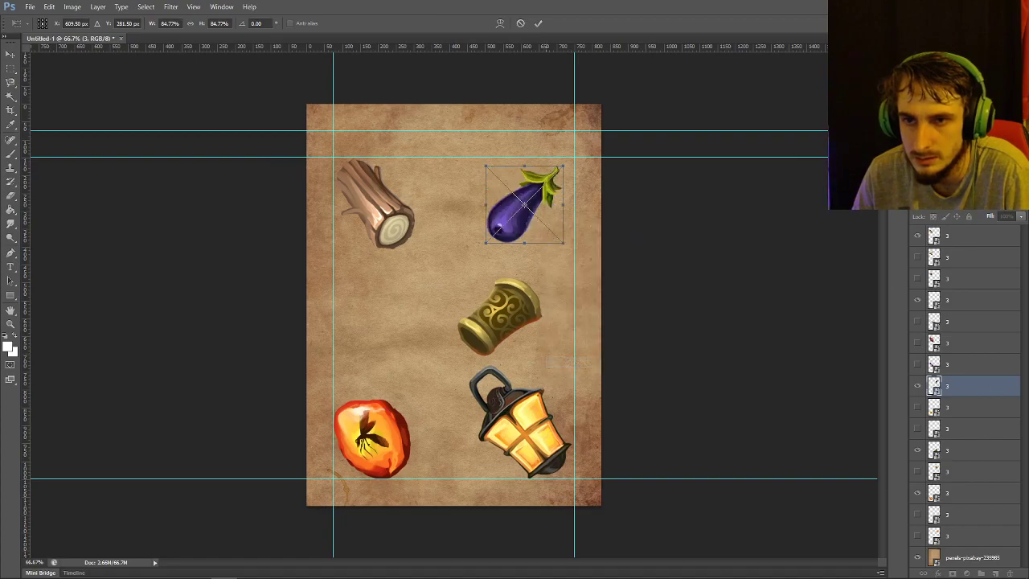
{"action": "key", "text": "Return"}
{"action": "key", "text": "m"}
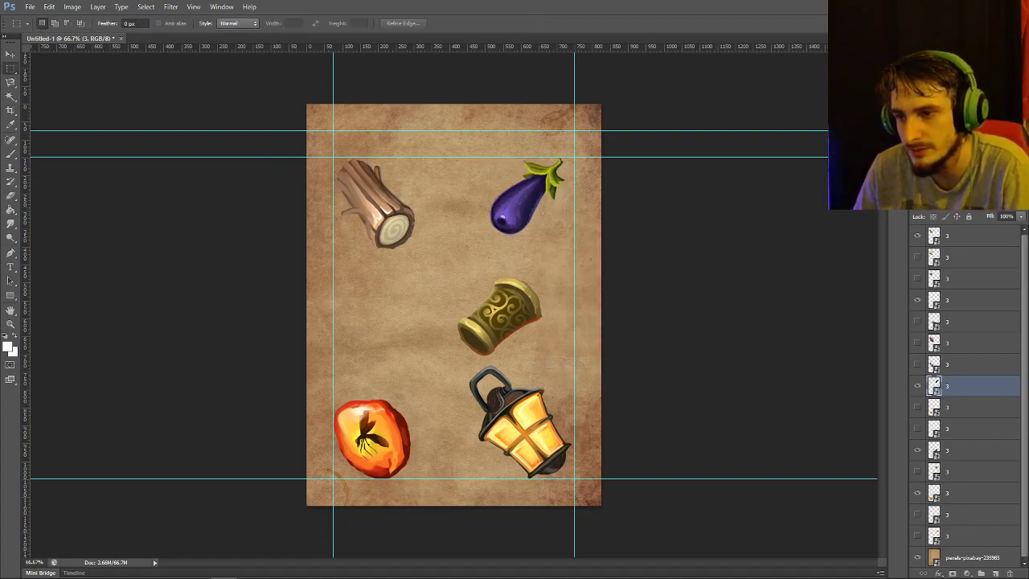
Move the mug to the middle of the card and shift the orange amber slightly up and to the right
{"action": "left_click", "coordinate": [514, 302], "text": "ctrl"}
{"action": "key", "text": "v"}
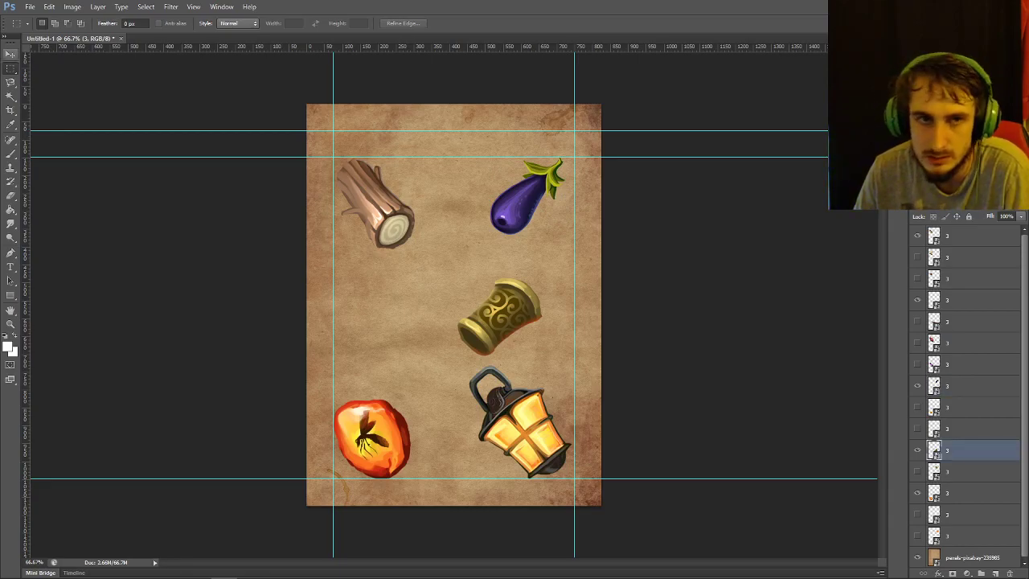
{"action": "left_click_drag", "start_coordinate": [521, 296], "coordinate": [481, 277]}
{"action": "left_click", "coordinate": [378, 426], "text": "ctrl"}
{"action": "left_click_drag", "start_coordinate": [384, 422], "coordinate": [401, 380]}
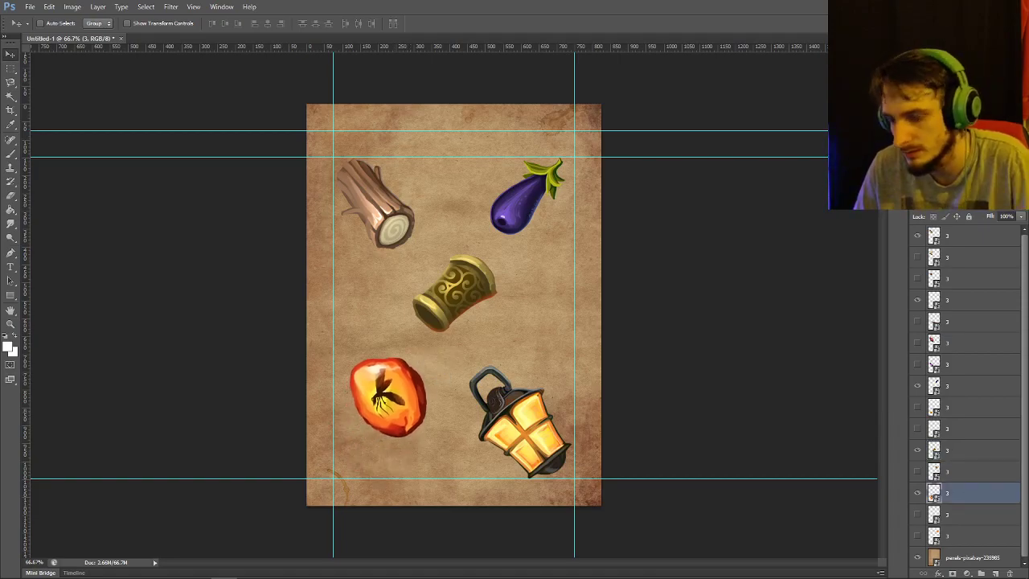
Rename the layers of the five visible items (log, lantern, eggplant, mug and amber) from 3 to 4
{"action": "double_click", "coordinate": [950, 235]}
{"action": "type", "text": "4"}
{"action": "double_click", "coordinate": [957, 300]}
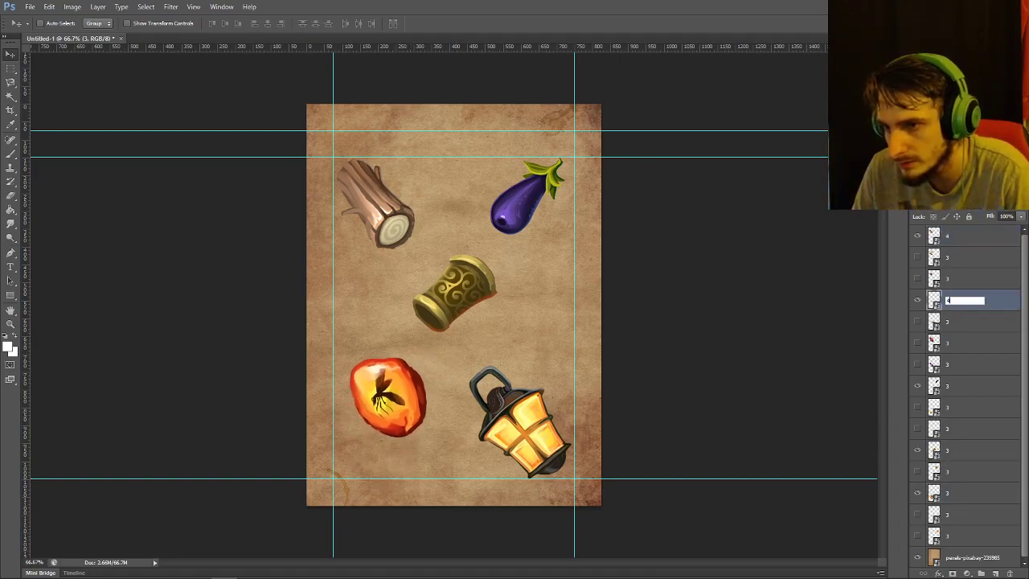
{"action": "type", "text": "4"}
{"action": "double_click", "coordinate": [957, 386]}
{"action": "type", "text": "4"}
{"action": "double_click", "coordinate": [956, 450]}
{"action": "type", "text": "4"}
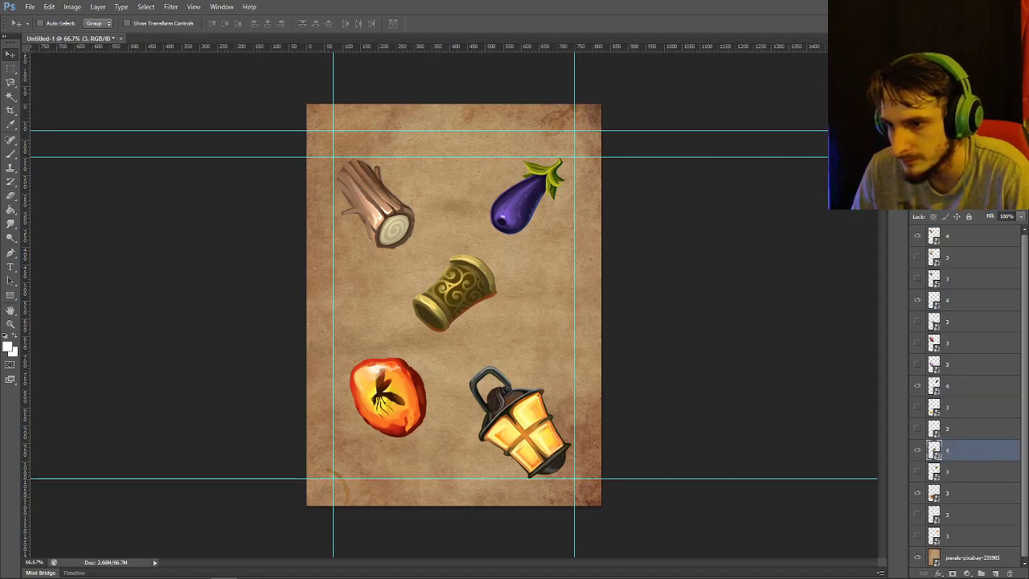
{"action": "double_click", "coordinate": [988, 493]}
{"action": "type", "text": "4"}
{"action": "left_click", "coordinate": [412, 270]}
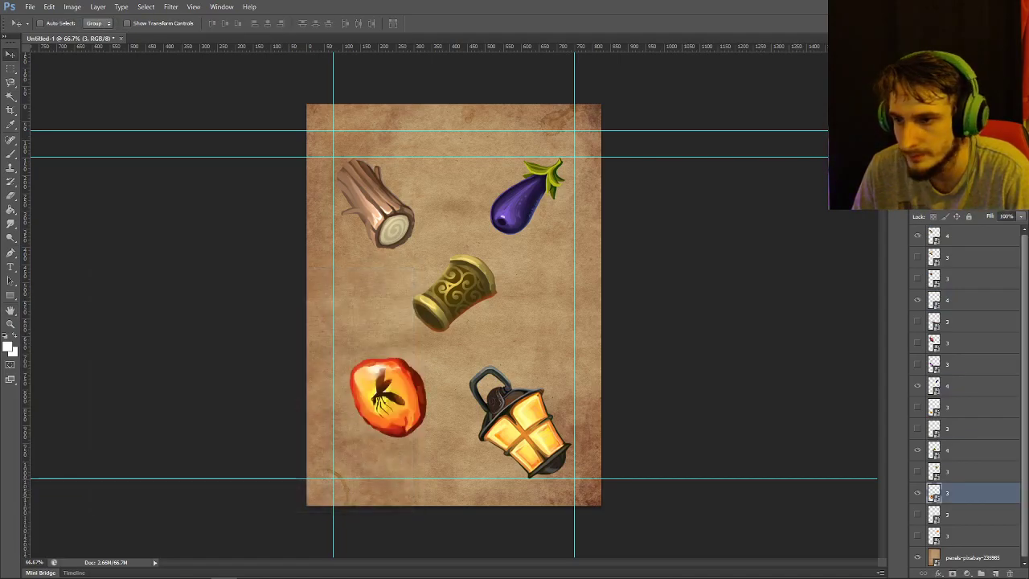
{"action": "double_click", "coordinate": [956, 493]}
{"action": "type", "text": "4"}
{"action": "key", "text": "Return"}
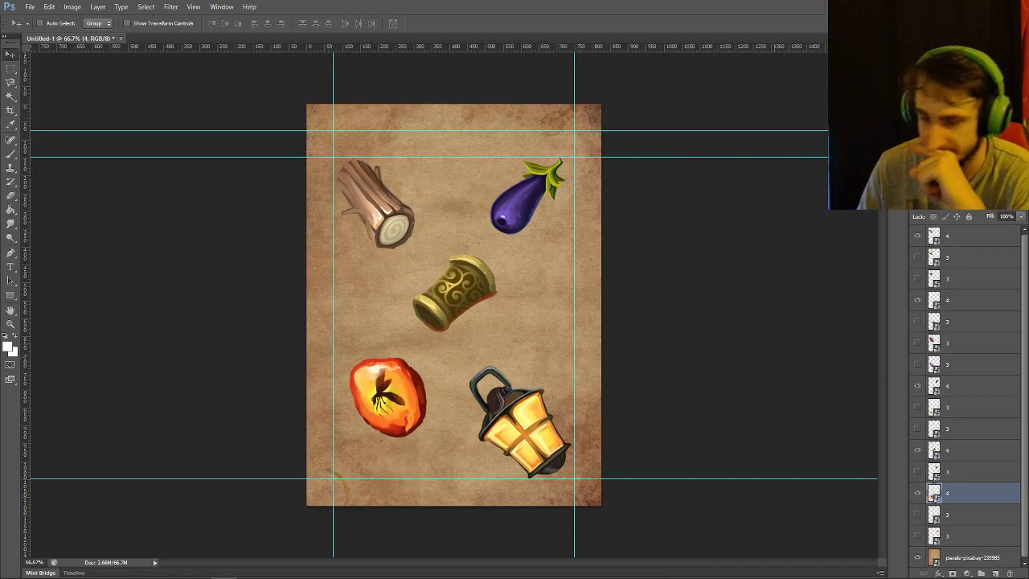
Save the card with the log, eggplant, mug, amber and lantern as a JPEG named 10 in the Cards folder
{"action": "left_click", "coordinate": [30, 6]}
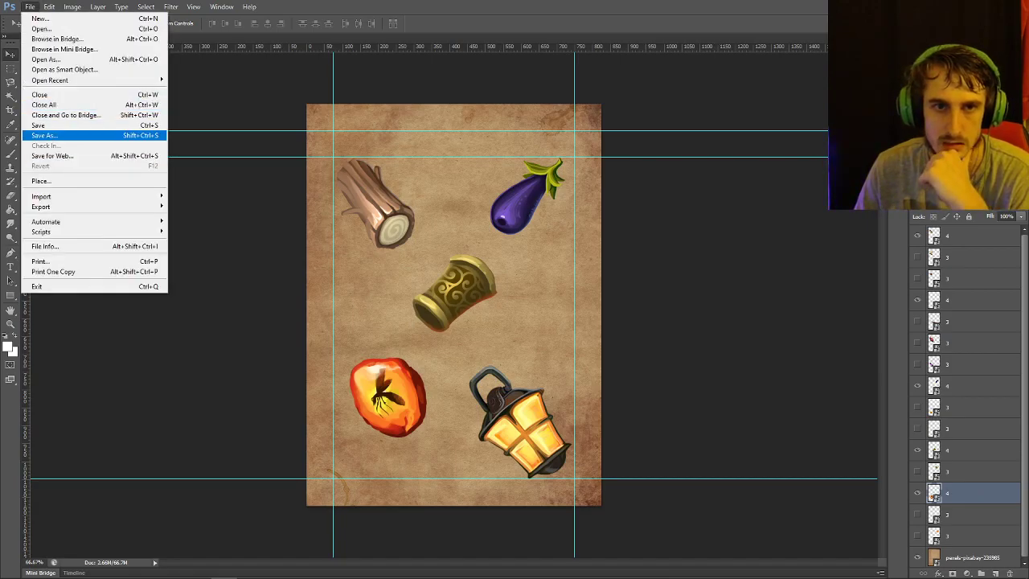
{"action": "left_click", "coordinate": [49, 135]}
{"action": "type", "text": "10"}
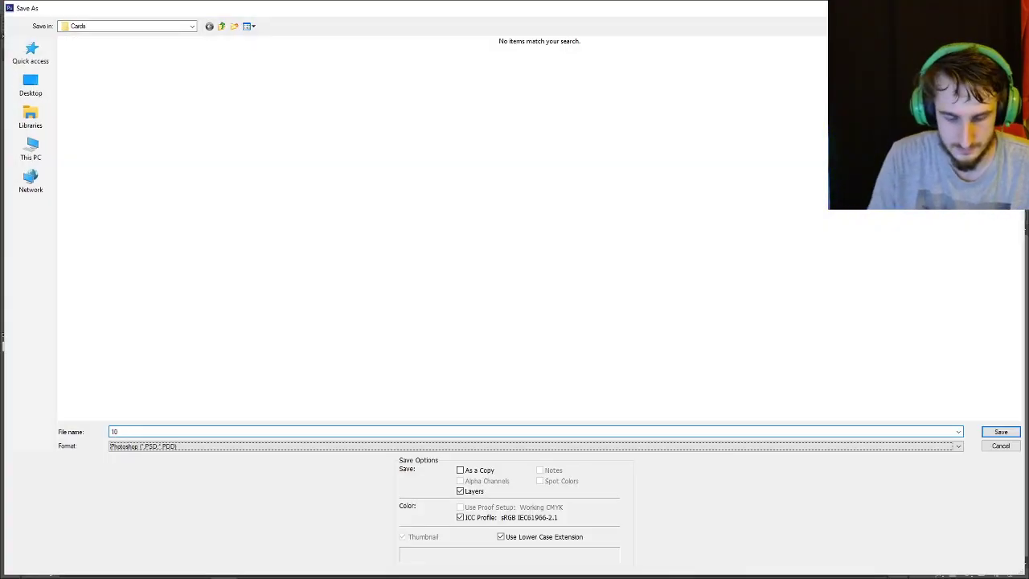
{"action": "key", "text": "Tab"}
{"action": "key", "text": "j"}
{"action": "key", "text": "Return"}
{"action": "key", "text": "Return"}
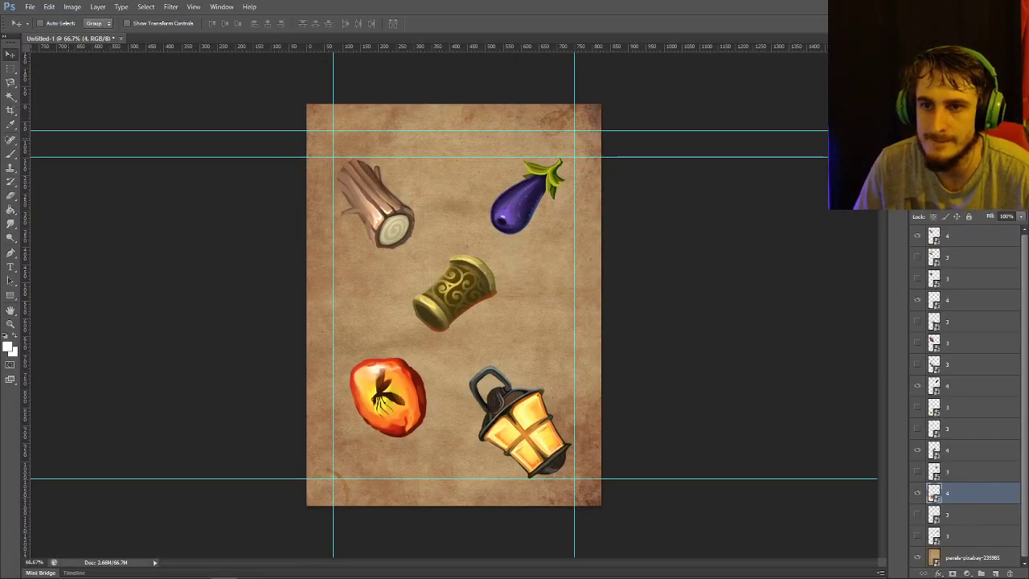
Hide the log, eggplant, mug, amber and lantern layers
{"action": "left_click", "coordinate": [917, 236]}
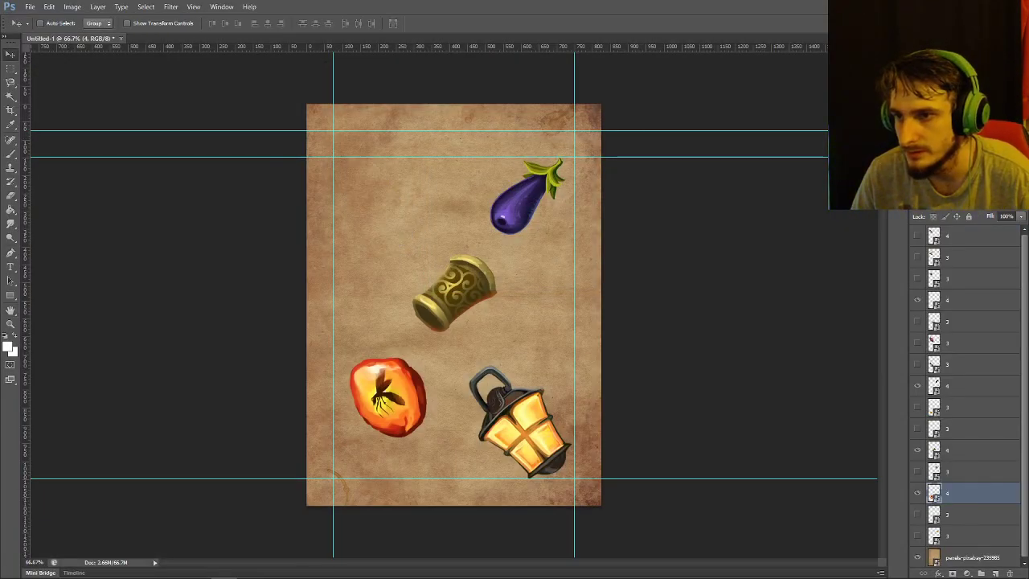
{"action": "left_click", "coordinate": [917, 300]}
{"action": "left_click", "coordinate": [917, 386]}
{"action": "left_click", "coordinate": [917, 450]}
{"action": "left_click", "coordinate": [917, 492]}
Show the yellow fish, lute, purple feathers, brown sack and blue orb layers
{"action": "left_click", "coordinate": [917, 257]}
{"action": "left_click", "coordinate": [917, 321]}
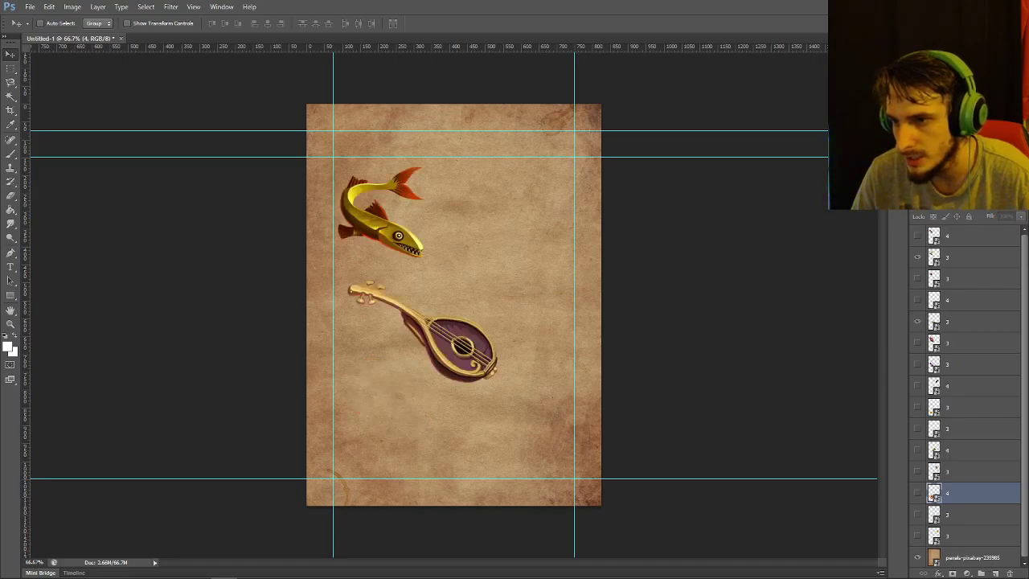
{"action": "left_click", "coordinate": [917, 365]}
{"action": "left_click", "coordinate": [917, 429]}
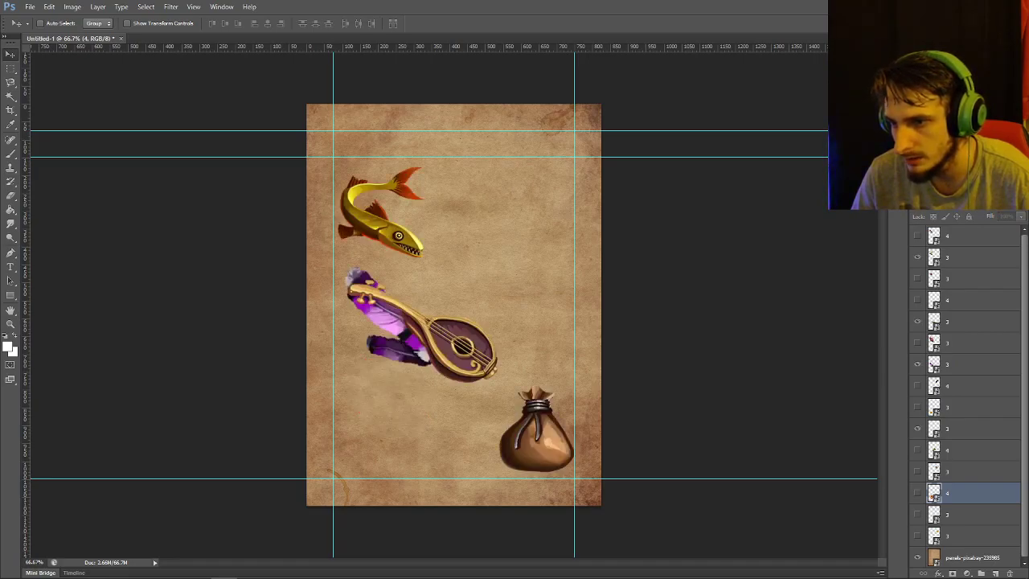
{"action": "left_click", "coordinate": [918, 515]}
Move the blue orb to the card's lower left and the brown sack to its upper left
{"action": "left_click", "coordinate": [965, 515]}
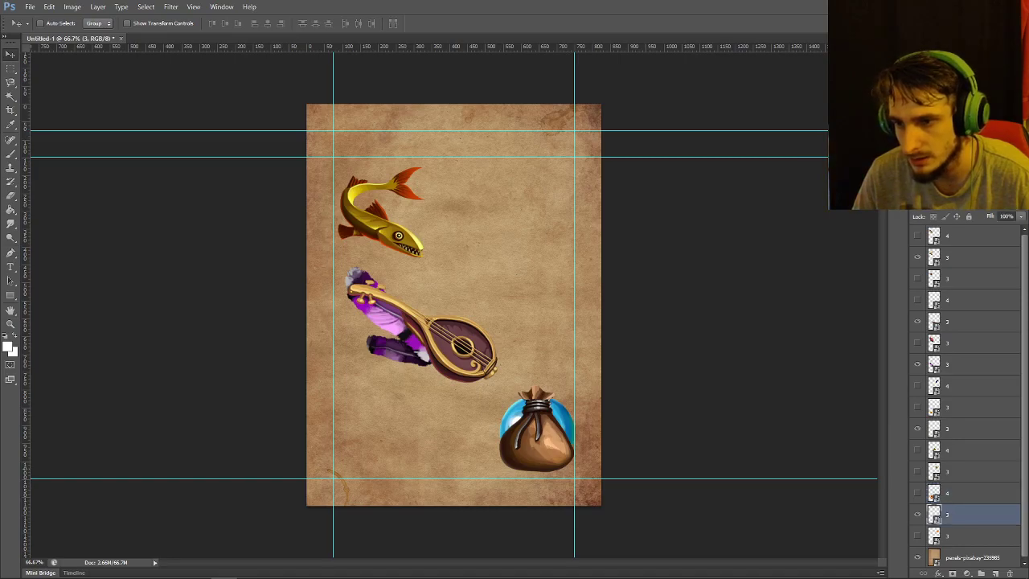
{"action": "left_click_drag", "start_coordinate": [554, 397], "coordinate": [394, 406]}
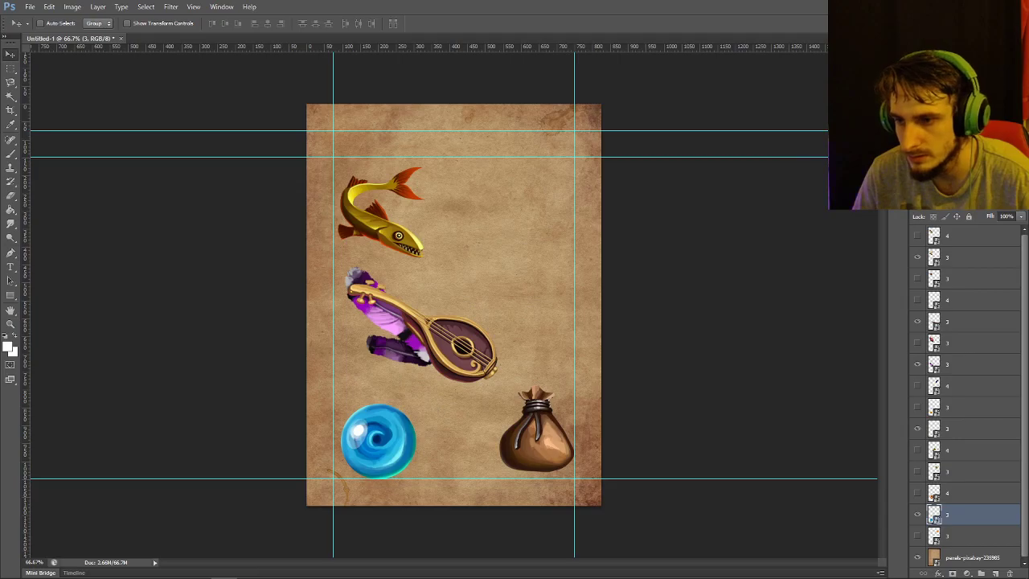
{"action": "left_click", "coordinate": [964, 429]}
{"action": "left_click_drag", "start_coordinate": [431, 307], "coordinate": [397, 190]}
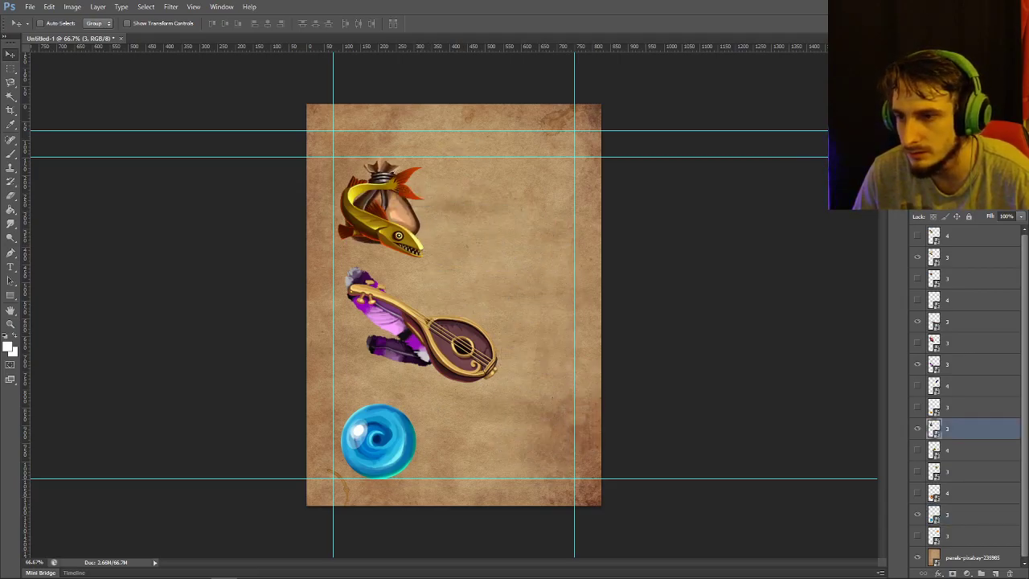
Move the purple feathers to the card's upper right and the lute to its lower right
{"action": "left_click", "coordinate": [964, 365]}
{"action": "left_click_drag", "start_coordinate": [404, 286], "coordinate": [532, 181]}
{"action": "left_click", "coordinate": [965, 321]}
{"action": "left_click_drag", "start_coordinate": [465, 327], "coordinate": [533, 421]}
Flip the yellow fish horizontally and move it to the middle of the card
{"action": "key", "text": "m"}
{"action": "right_click", "coordinate": [491, 233]}
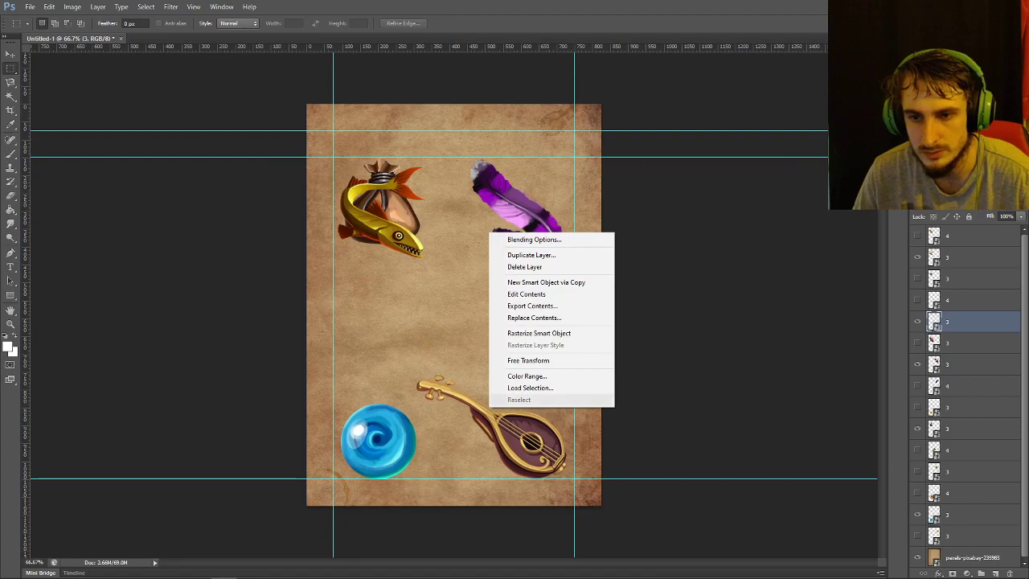
{"action": "left_click", "coordinate": [528, 360]}
{"action": "left_click", "coordinate": [965, 257]}
{"action": "right_click", "coordinate": [439, 228]}
{"action": "left_click", "coordinate": [478, 355]}
{"action": "right_click", "coordinate": [404, 228]}
{"action": "left_click", "coordinate": [475, 376]}
{"action": "left_click_drag", "start_coordinate": [404, 193], "coordinate": [482, 297]}
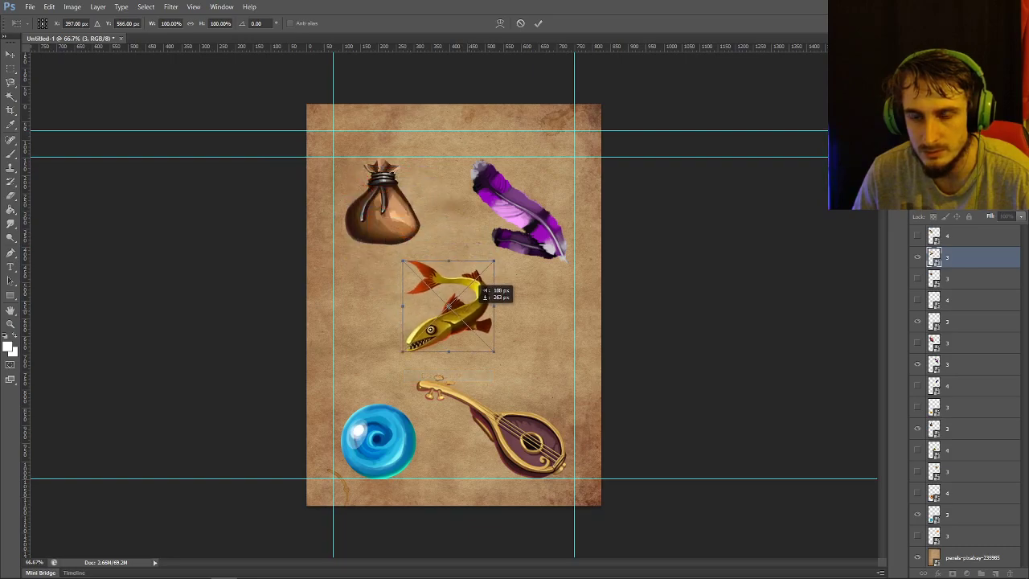
{"action": "left_click", "coordinate": [538, 23]}
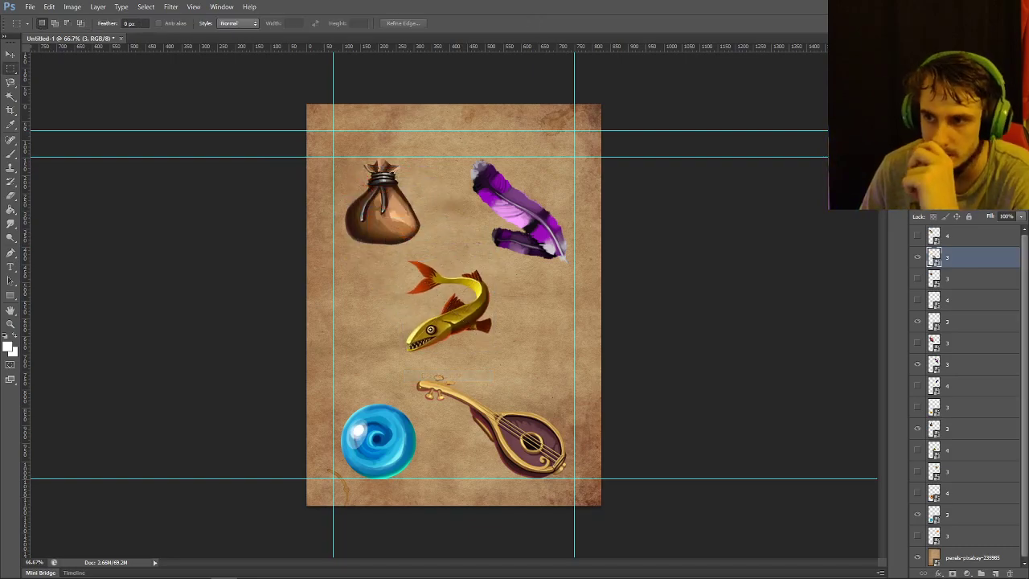
Save the card with the sack, feathers, fish, orb and lute as a JPEG named 11 at maximum quality
{"action": "left_click", "coordinate": [29, 7]}
{"action": "left_click", "coordinate": [48, 135]}
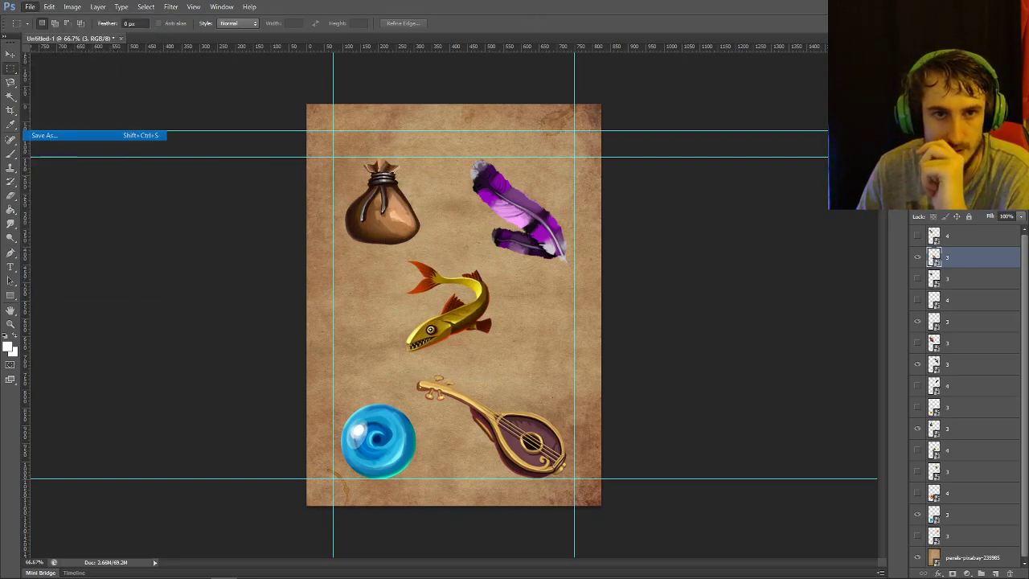
{"action": "type", "text": "11"}
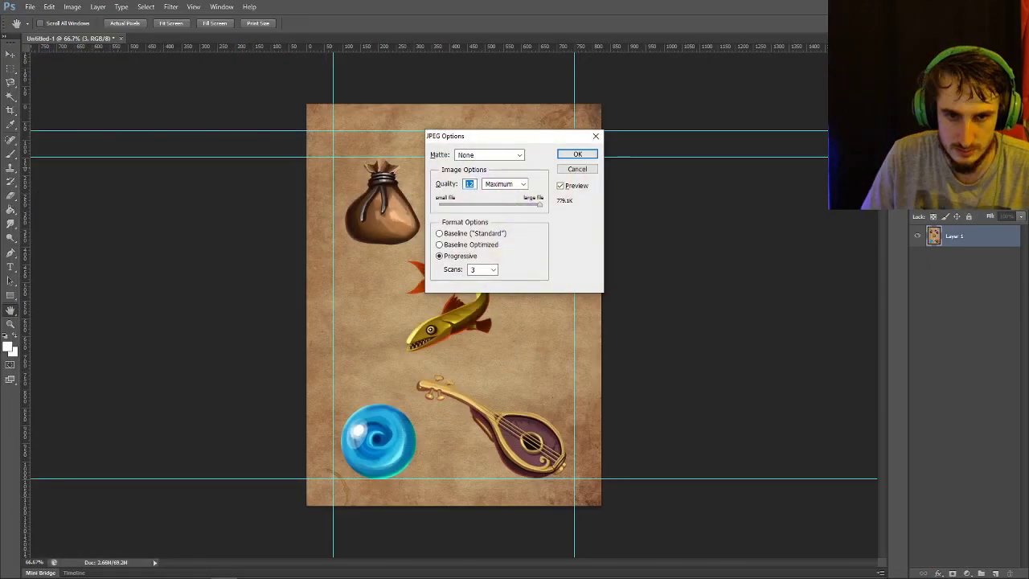
{"action": "key", "text": "Return"}
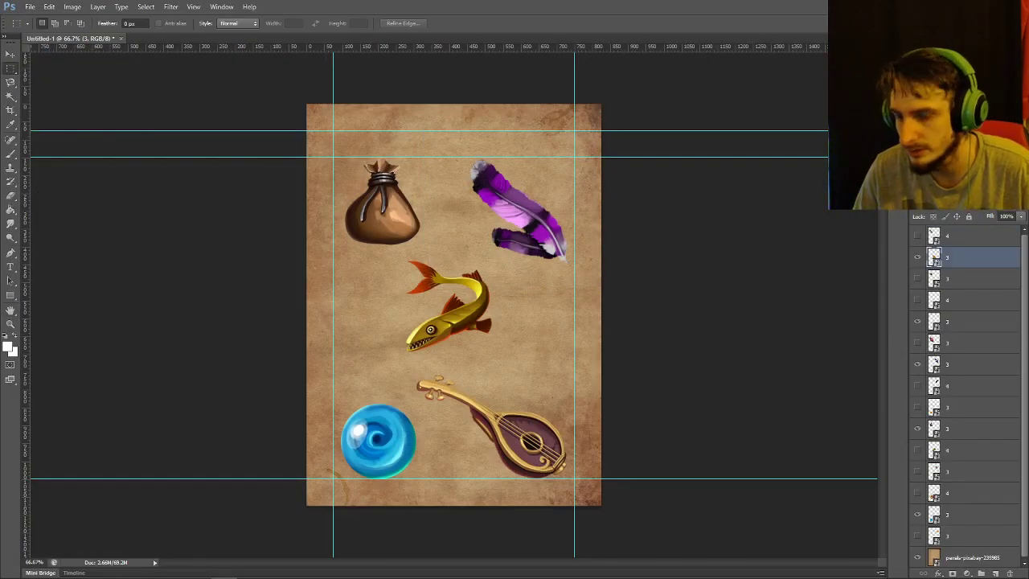
Rename the layers of the five visible items (fish, lute, feathers, sack and orb) to 4
{"action": "double_click", "coordinate": [949, 257]}
{"action": "type", "text": "4"}
{"action": "key", "text": "Tab"}
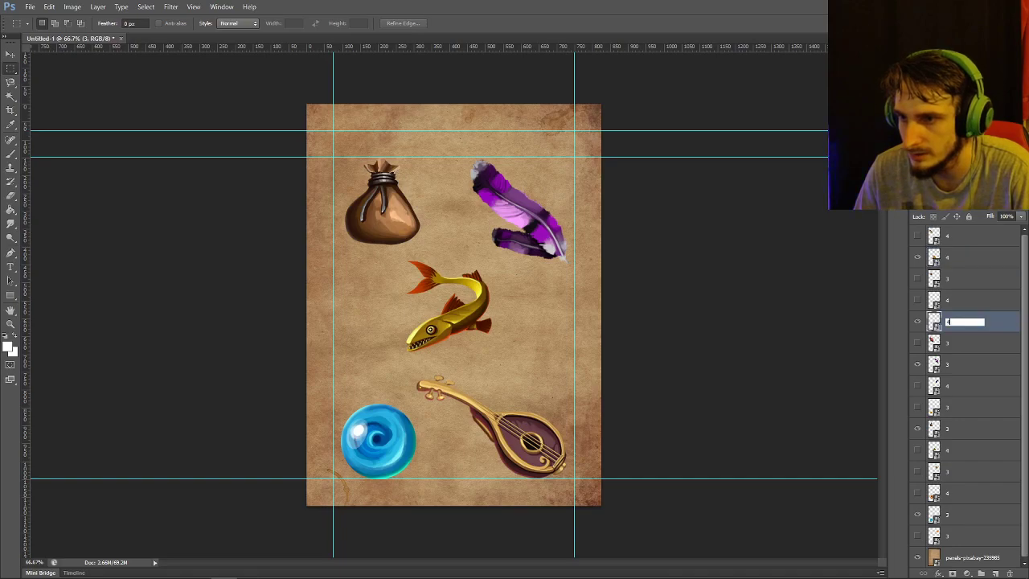
{"action": "type", "text": "4"}
{"action": "key", "text": "Tab"}
{"action": "type", "text": "4"}
{"action": "key", "text": "Tab"}
{"action": "type", "text": "4"}
{"action": "key", "text": "Tab"}
{"action": "type", "text": "4"}
{"action": "key", "text": "Return"}
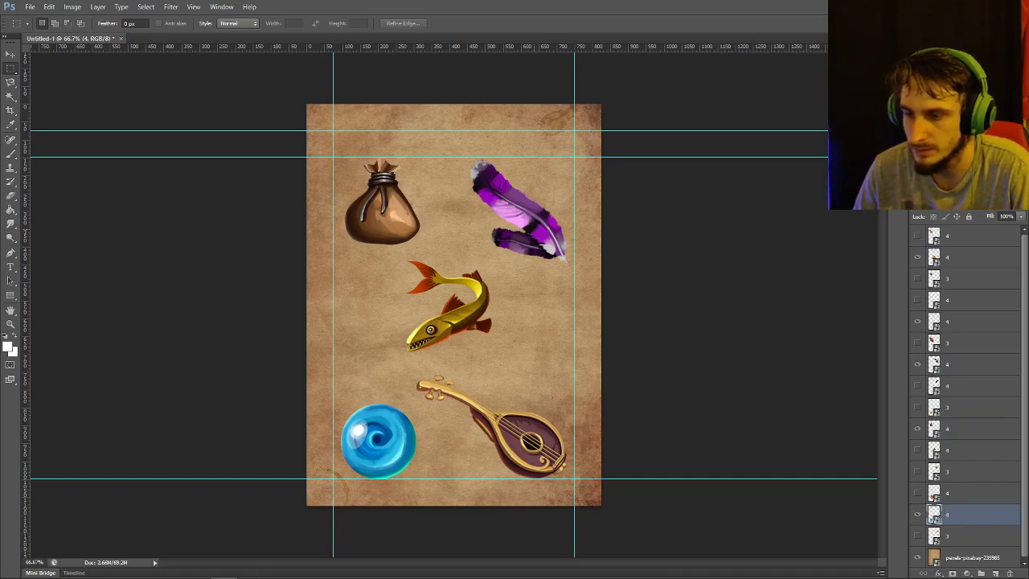
Hide the fish, lute, feathers, sack and orb, and show the book, red vase, cheese, mushrooms and orange rune stone
{"action": "left_click", "coordinate": [917, 257]}
{"action": "left_click", "coordinate": [917, 278]}
{"action": "left_click", "coordinate": [917, 322]}
{"action": "left_click", "coordinate": [917, 343]}
{"action": "left_click", "coordinate": [917, 364]}
{"action": "left_click", "coordinate": [917, 407]}
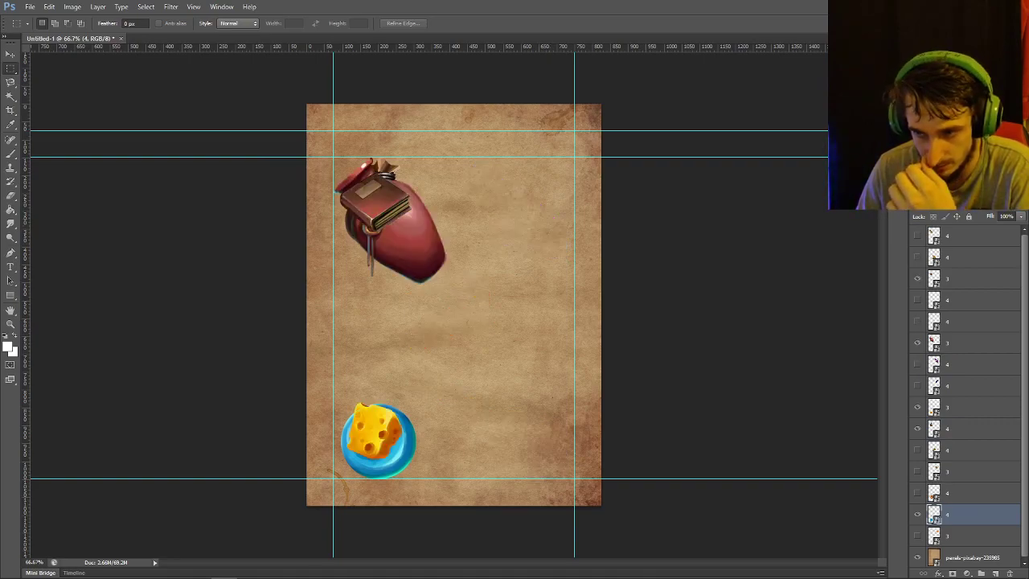
{"action": "left_click", "coordinate": [917, 428]}
{"action": "left_click", "coordinate": [917, 471]}
{"action": "left_click", "coordinate": [917, 514]}
{"action": "left_click", "coordinate": [917, 536]}
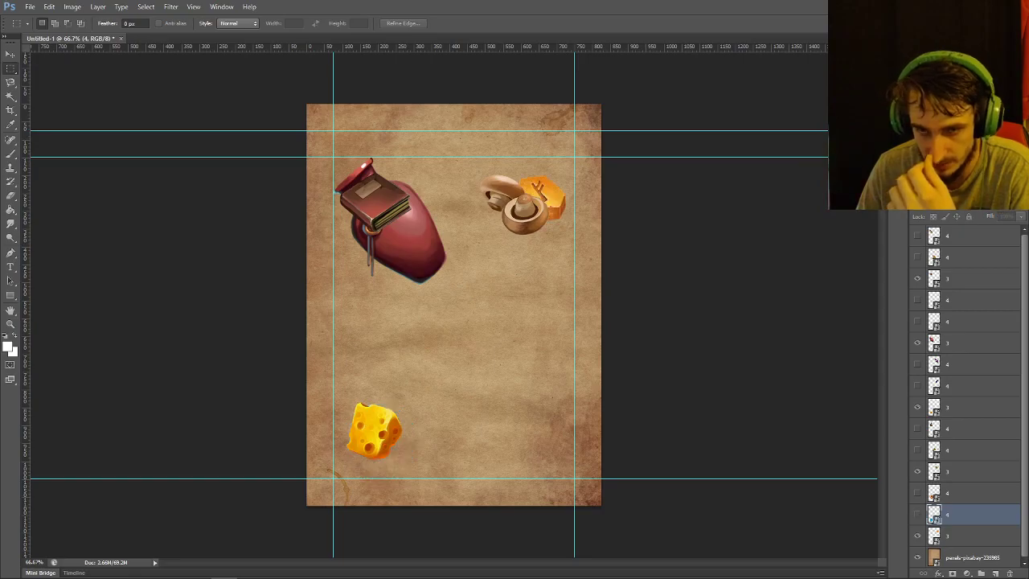
Move the orange rune stone to the card's lower right and the mushrooms just left of the middle
{"action": "left_click", "coordinate": [973, 535]}
{"action": "key", "text": "v"}
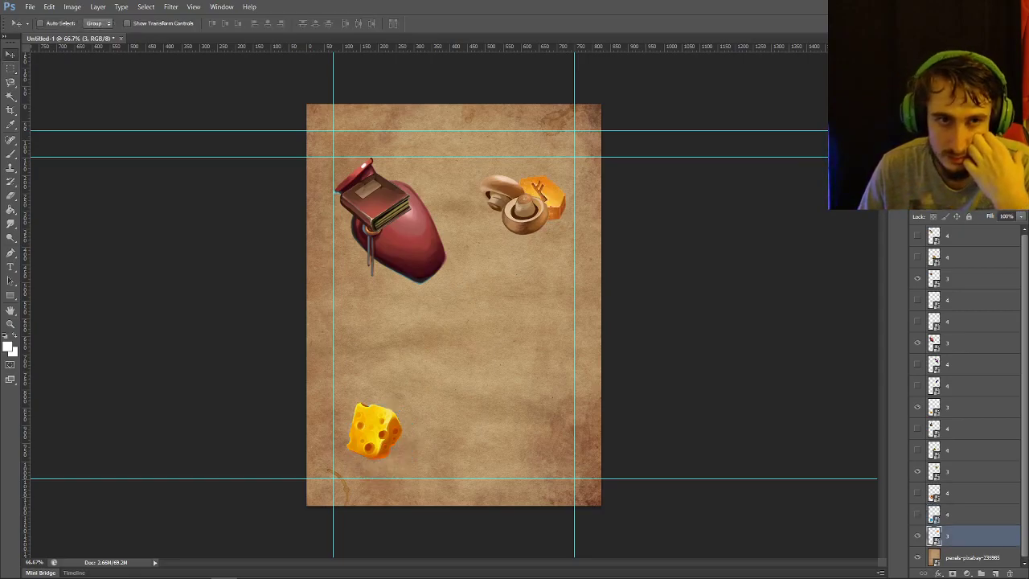
{"action": "left_click_drag", "start_coordinate": [557, 187], "coordinate": [547, 415]}
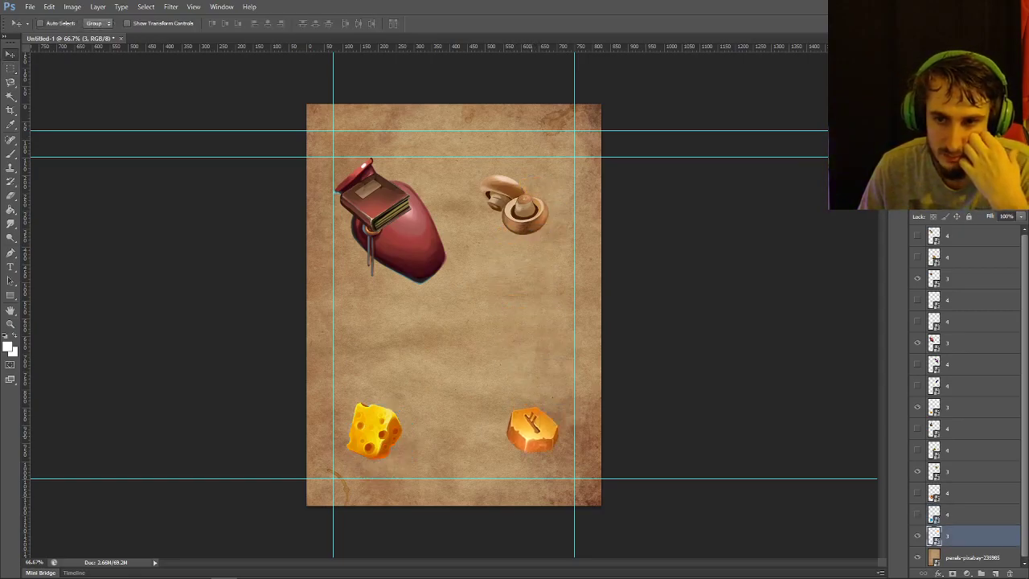
{"action": "left_click", "coordinate": [518, 207], "text": "ctrl"}
{"action": "left_click_drag", "start_coordinate": [518, 208], "coordinate": [426, 330]}
Move the cheese to the card's upper right and the red vase to the right of the mushrooms
{"action": "key", "text": "alt+bracketright"}
{"action": "left_click_drag", "start_coordinate": [367, 189], "coordinate": [537, 181]}
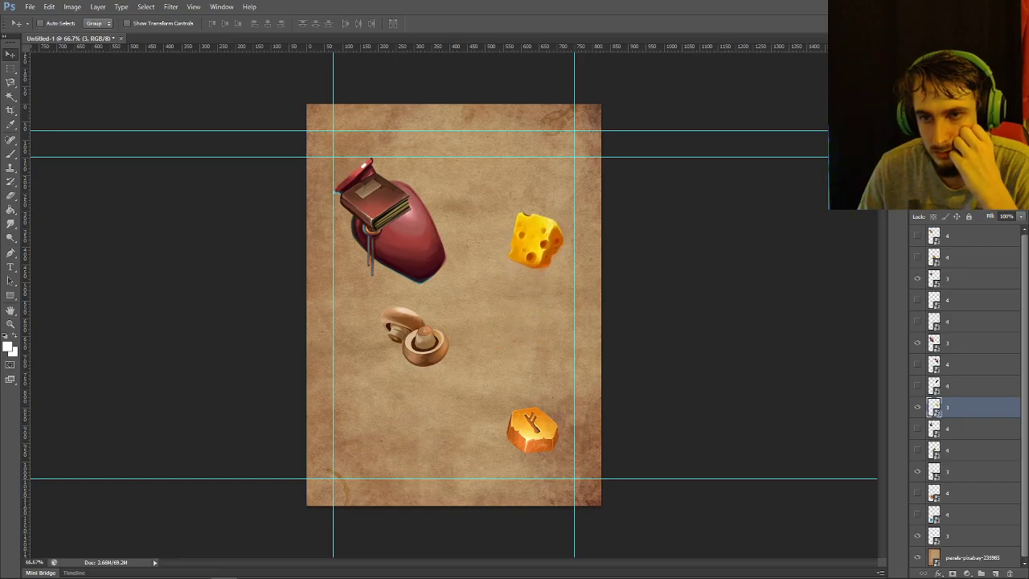
{"action": "left_click", "coordinate": [447, 226], "text": "ctrl"}
{"action": "left_click_drag", "start_coordinate": [447, 226], "coordinate": [563, 326]}
Move the book to the card's lower left and the cheese to its upper left
{"action": "left_click", "coordinate": [376, 203], "text": "ctrl"}
{"action": "left_click_drag", "start_coordinate": [376, 202], "coordinate": [401, 422]}
{"action": "left_click", "coordinate": [535, 241], "text": "ctrl"}
{"action": "left_click_drag", "start_coordinate": [535, 241], "coordinate": [398, 202]}
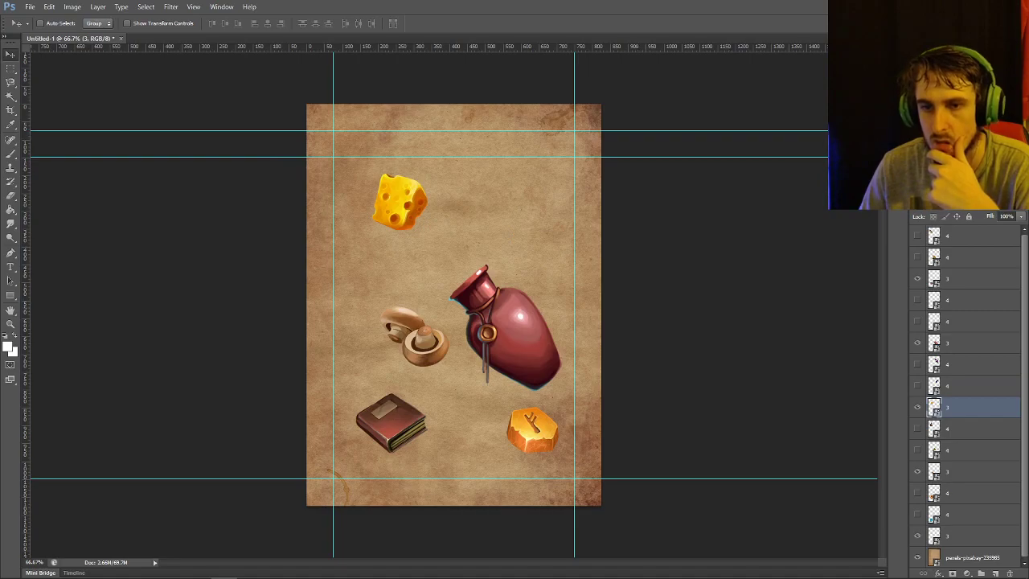
Flip the book horizontally
{"action": "left_click", "coordinate": [917, 278]}
{"action": "left_click", "coordinate": [917, 278]}
{"action": "left_click", "coordinate": [964, 278]}
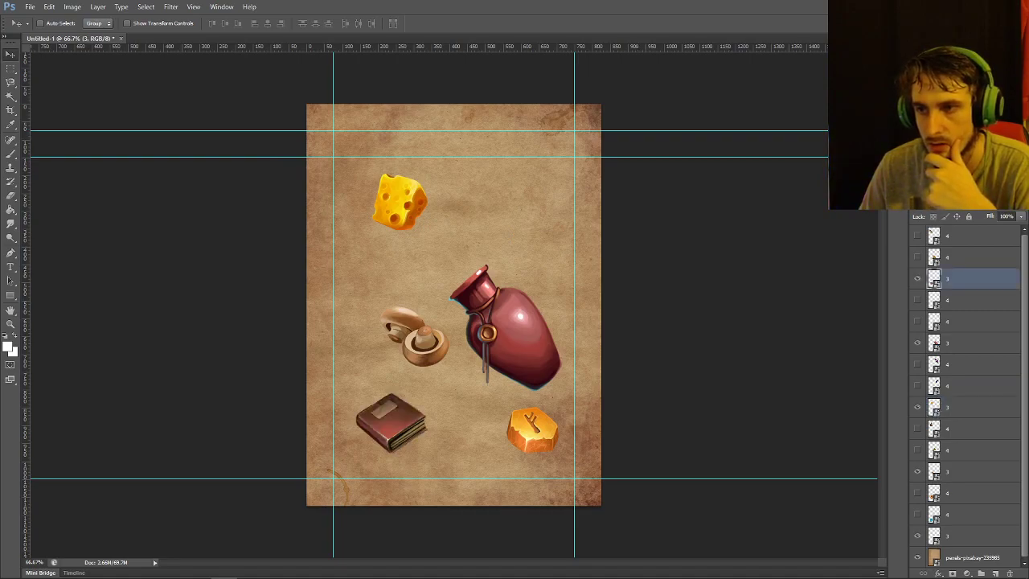
{"action": "key", "text": "m"}
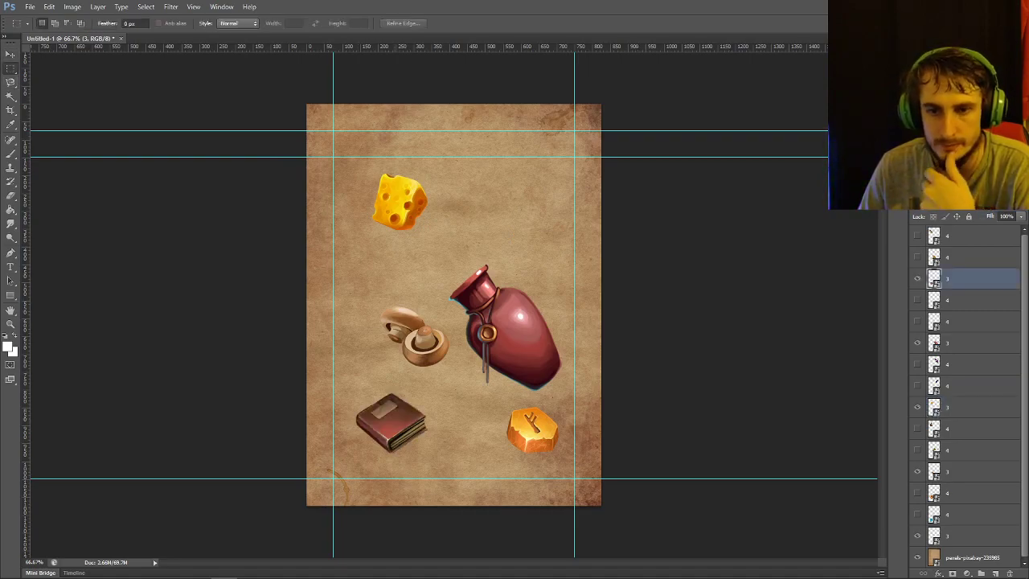
{"action": "right_click", "coordinate": [392, 242]}
{"action": "left_click", "coordinate": [434, 371]}
{"action": "right_click", "coordinate": [399, 404]}
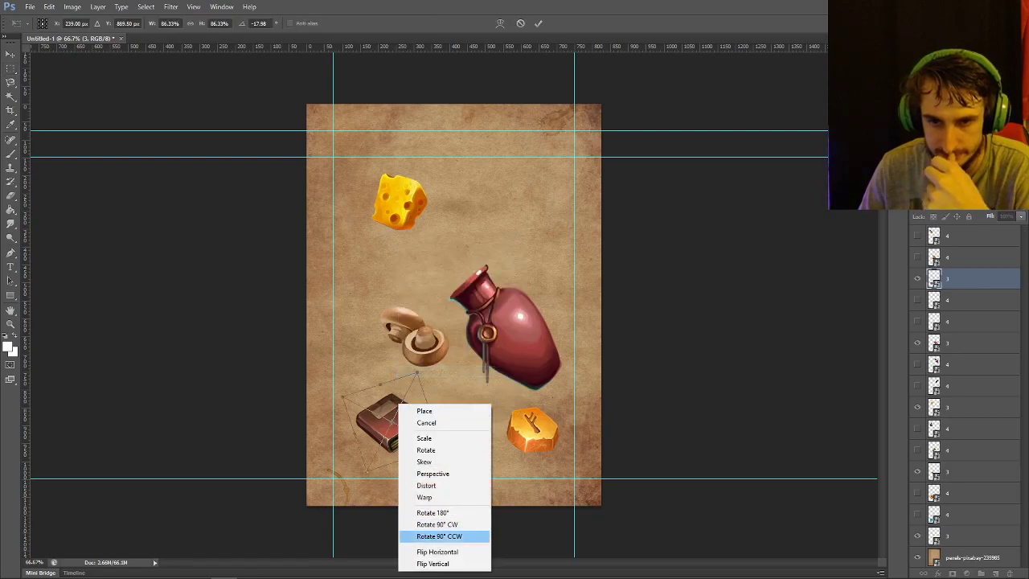
{"action": "left_click", "coordinate": [437, 551]}
{"action": "key", "text": "Return"}
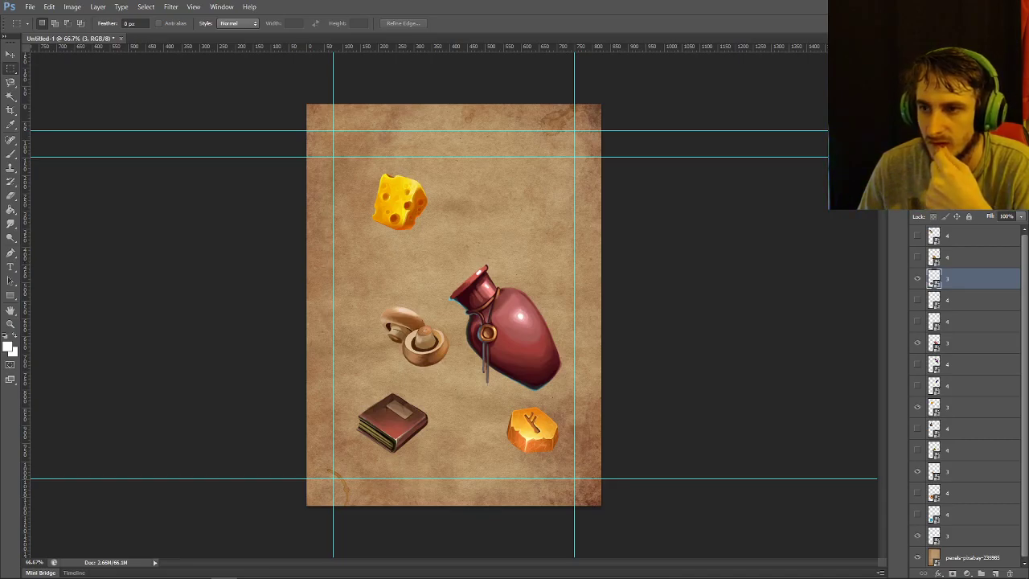
Save the card with the cheese, vase, mushrooms, book and rune stone as a JPEG named 12
{"action": "left_click", "coordinate": [30, 6]}
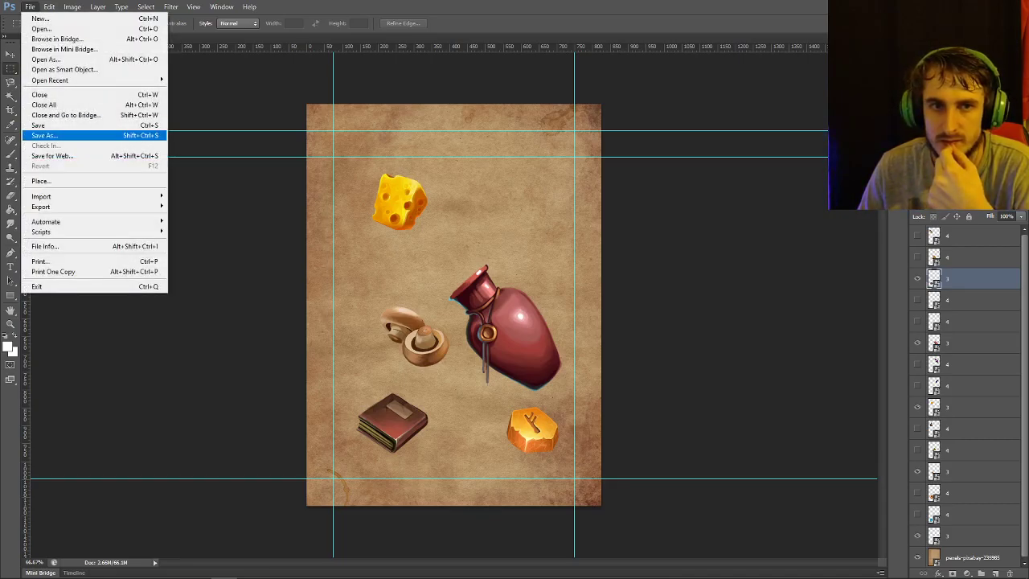
{"action": "left_click", "coordinate": [48, 135]}
{"action": "type", "text": "12.jpg"}
{"action": "key", "text": "Tab"}
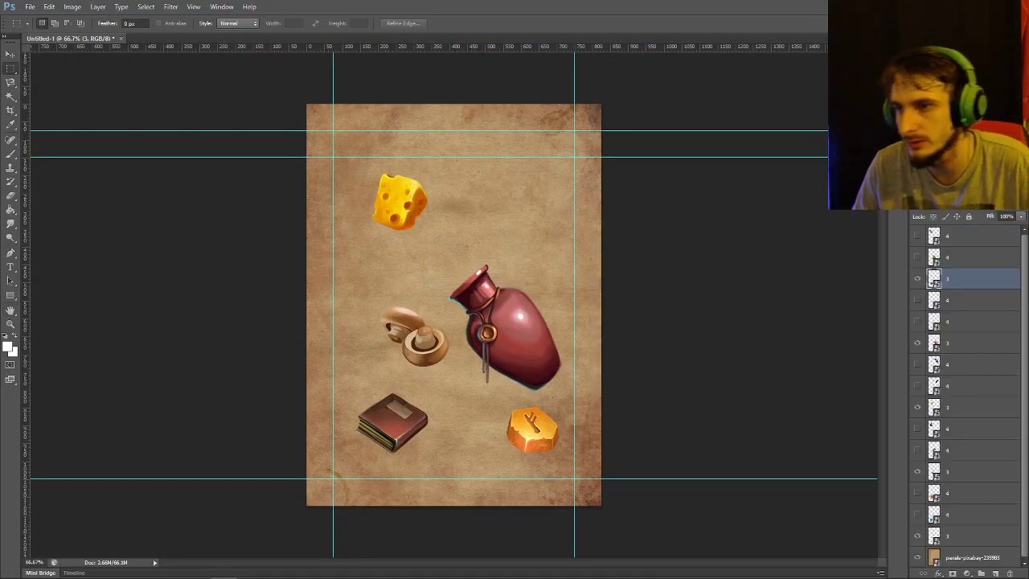
Rename the layers of the five visible items (book, vase, cheese, mushrooms and rune stone) to 4
{"action": "double_click", "coordinate": [948, 278]}
{"action": "type", "text": "4"}
{"action": "key", "text": "Return"}
{"action": "double_click", "coordinate": [948, 343]}
{"action": "double_click", "coordinate": [949, 407]}
{"action": "type", "text": "4"}
{"action": "double_click", "coordinate": [949, 471]}
{"action": "type", "text": "4"}
{"action": "key", "text": "Return"}
{"action": "double_click", "coordinate": [948, 536]}
{"action": "type", "text": "4"}
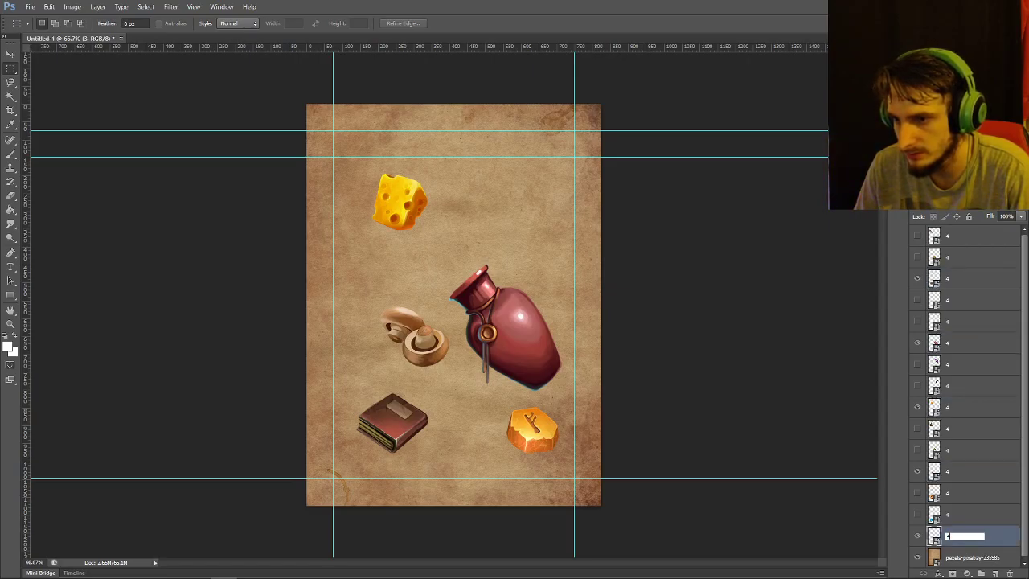
{"action": "key", "text": "Return"}
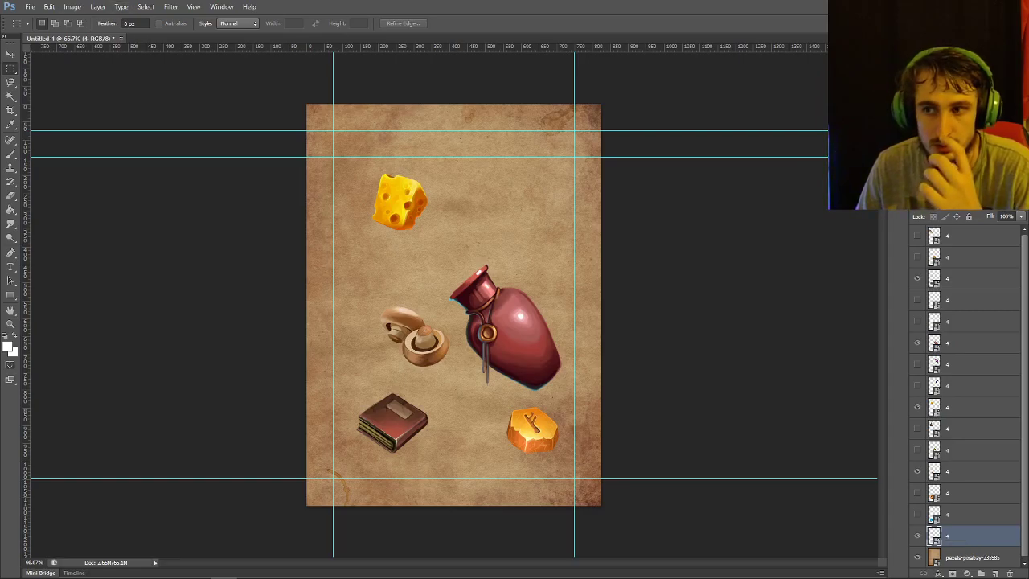
Hide the book, vase, cheese, mushrooms and rune stone layers so only the parchment background is shown
{"action": "left_click", "coordinate": [917, 278]}
{"action": "left_click", "coordinate": [918, 342]}
{"action": "left_click", "coordinate": [917, 407]}
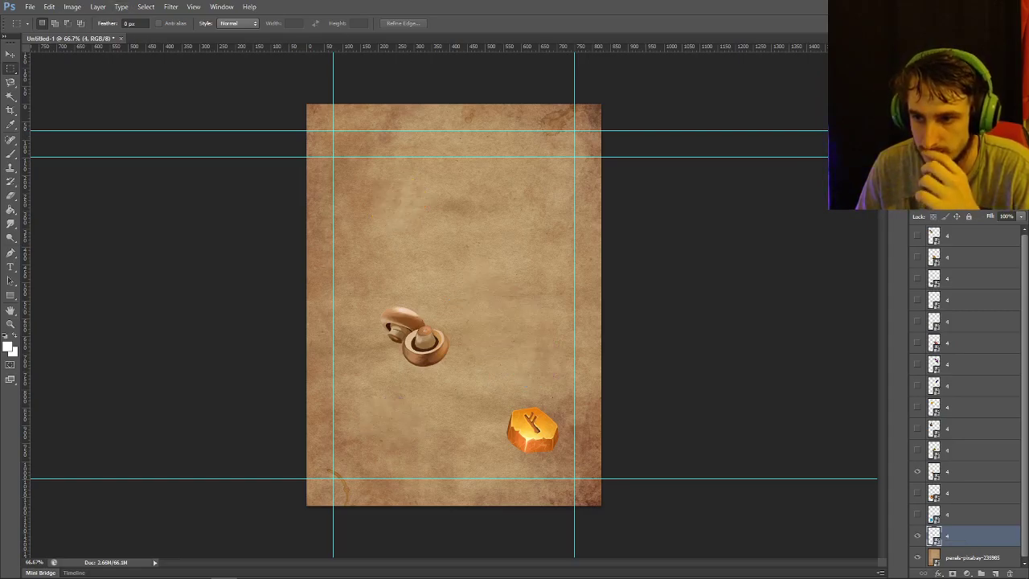
{"action": "left_click", "coordinate": [918, 471]}
{"action": "left_click", "coordinate": [917, 535]}
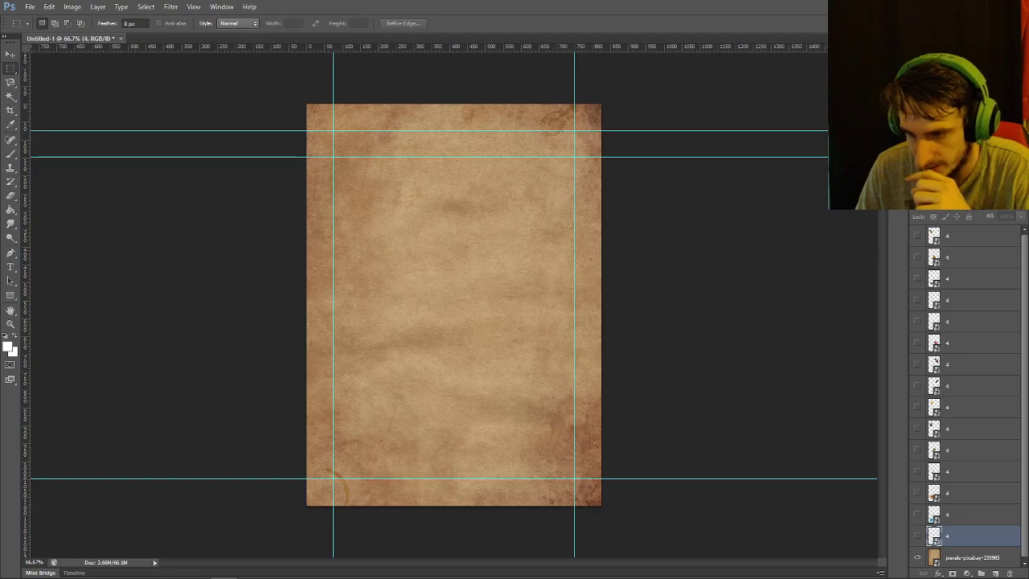
Review the exported card images in the Cards folder in File Explorer and return to Photoshop
{"action": "key", "text": "alt+Tab"}
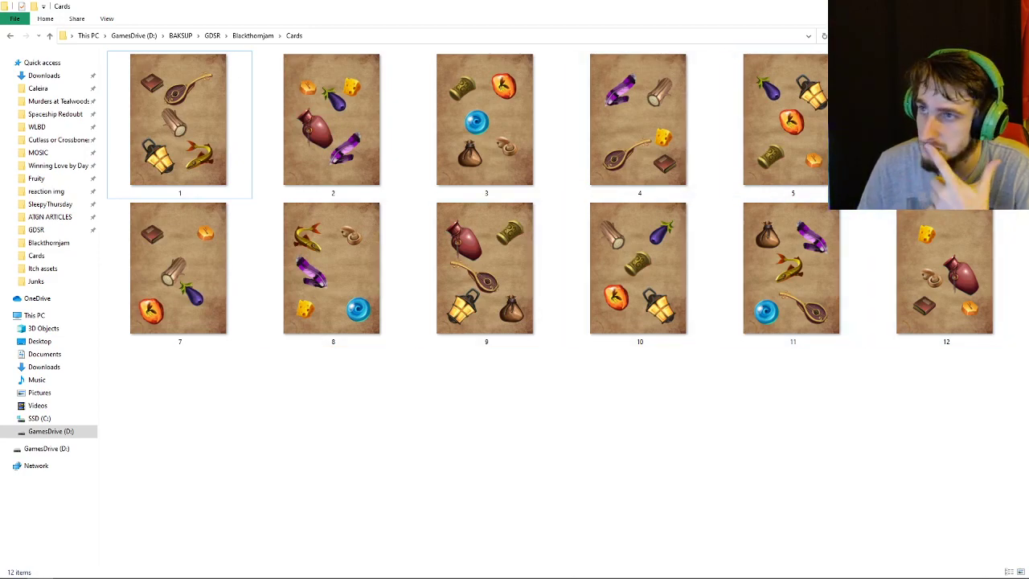
{"action": "key", "text": "alt+Tab"}
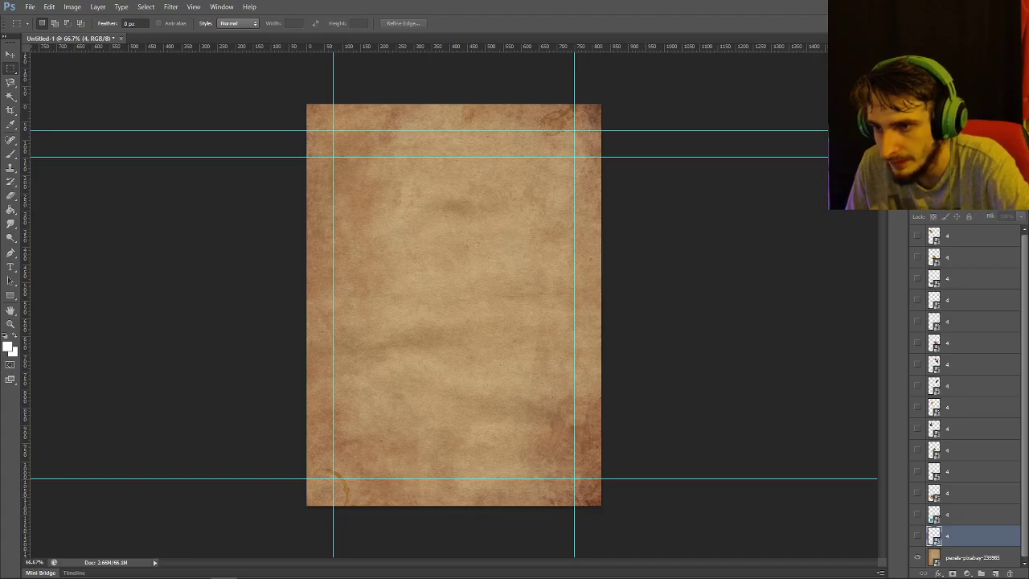
Show the fish, lantern, mushrooms, amber stone and blue orb layers on the parchment, leaving the other items hidden
{"action": "left_click", "coordinate": [917, 278]}
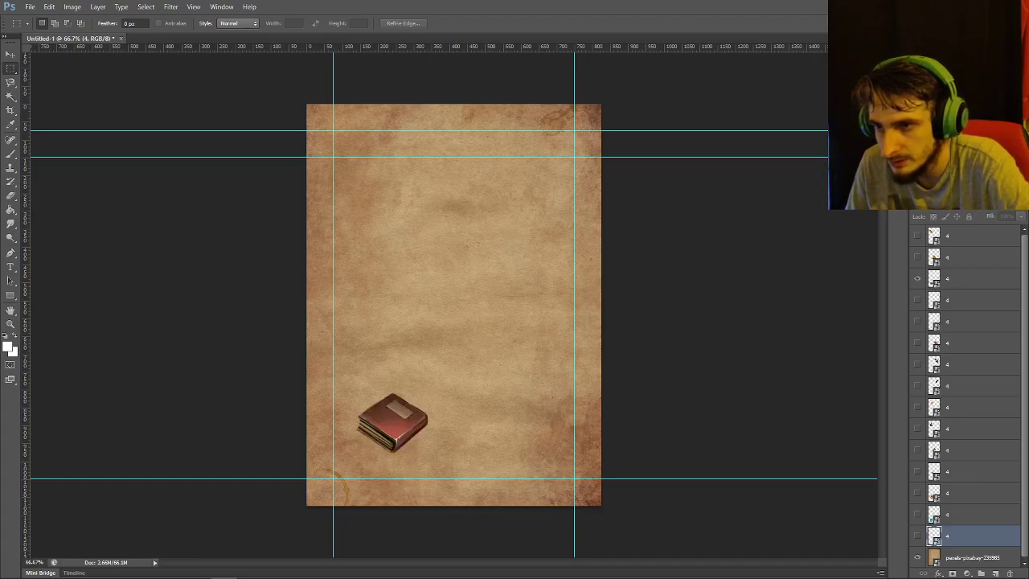
{"action": "left_click", "coordinate": [917, 299]}
{"action": "left_click", "coordinate": [917, 385]}
{"action": "left_click", "coordinate": [917, 407]}
{"action": "left_click", "coordinate": [917, 471]}
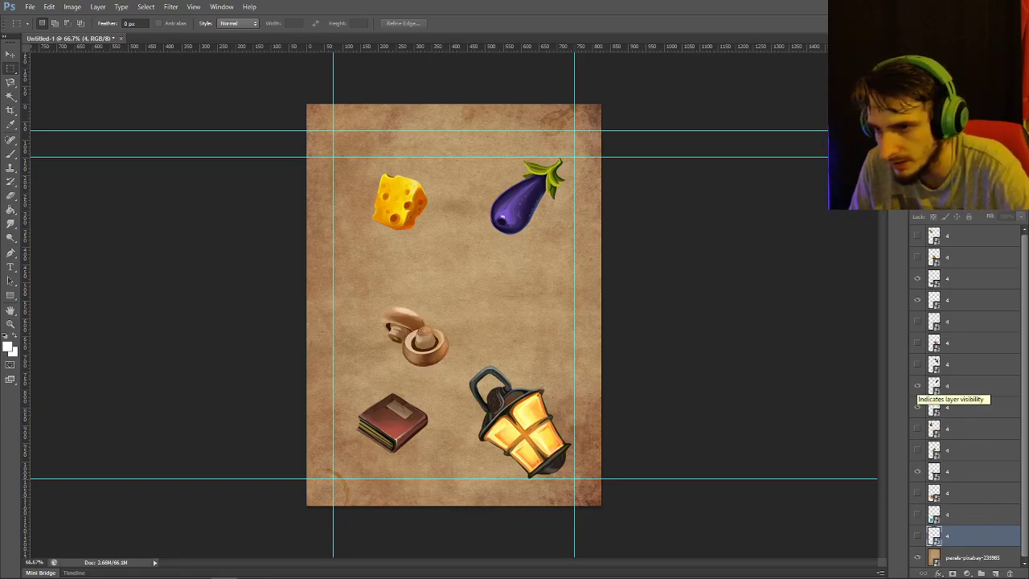
{"action": "left_click", "coordinate": [917, 385]}
{"action": "left_click", "coordinate": [918, 493]}
{"action": "left_click", "coordinate": [917, 277]}
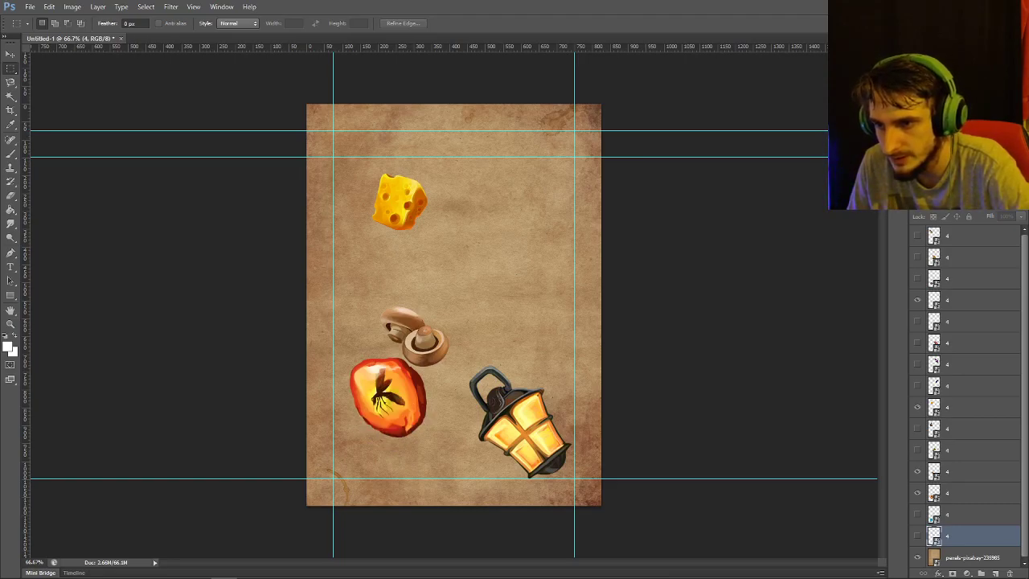
{"action": "left_click", "coordinate": [918, 513]}
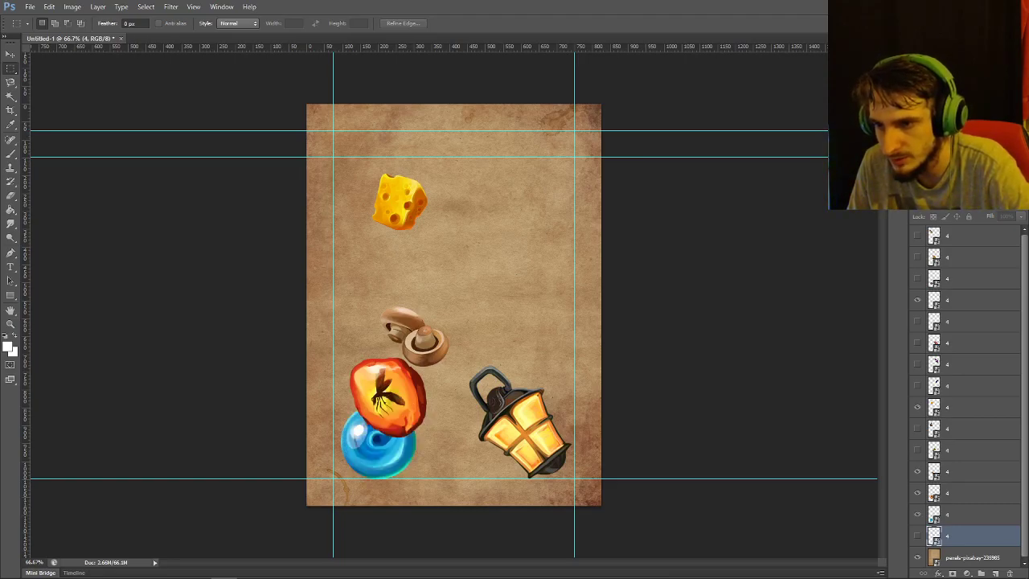
{"action": "left_click", "coordinate": [917, 406]}
{"action": "left_click", "coordinate": [918, 256]}
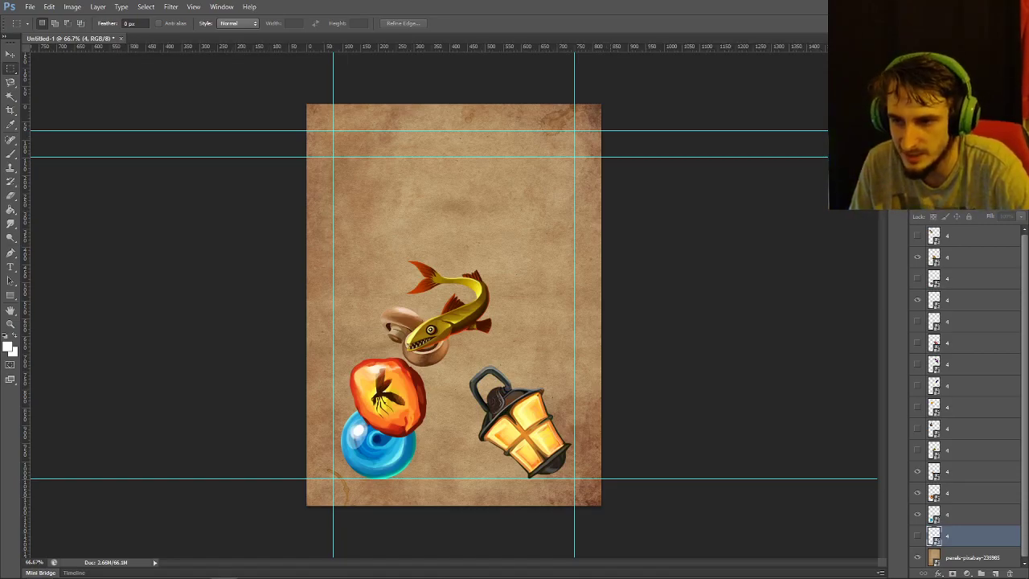
Move the blue orb to the card's centre, the amber stone to its upper left and the mushrooms to its lower left
{"action": "left_click", "coordinate": [973, 513]}
{"action": "key", "text": "v"}
{"action": "left_click_drag", "start_coordinate": [411, 312], "coordinate": [470, 252]}
{"action": "left_click", "coordinate": [973, 492]}
{"action": "left_click_drag", "start_coordinate": [484, 329], "coordinate": [473, 149]}
{"action": "left_click_drag", "start_coordinate": [451, 202], "coordinate": [453, 189]}
{"action": "left_click", "coordinate": [973, 471]}
{"action": "left_click_drag", "start_coordinate": [455, 289], "coordinate": [415, 396]}
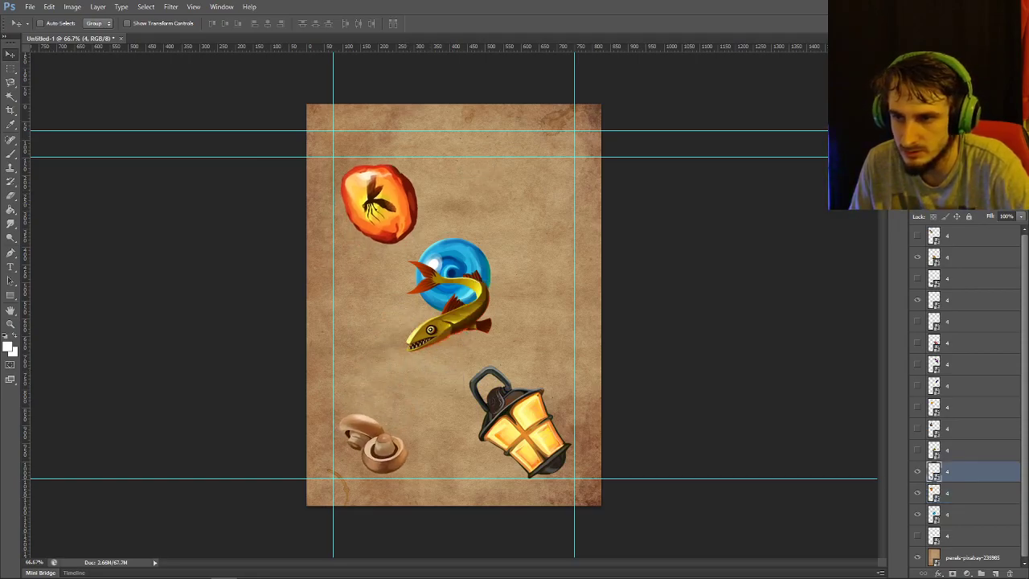
Place the lantern at the card's middle left, the blue orb at its middle right and the fish at its upper right
{"action": "left_click_drag", "start_coordinate": [535, 398], "coordinate": [422, 309]}
{"action": "left_click", "coordinate": [462, 241], "text": "ctrl"}
{"action": "left_click_drag", "start_coordinate": [463, 241], "coordinate": [537, 276]}
{"action": "left_click", "coordinate": [430, 330], "text": "ctrl"}
{"action": "left_click_drag", "start_coordinate": [430, 330], "coordinate": [504, 232]}
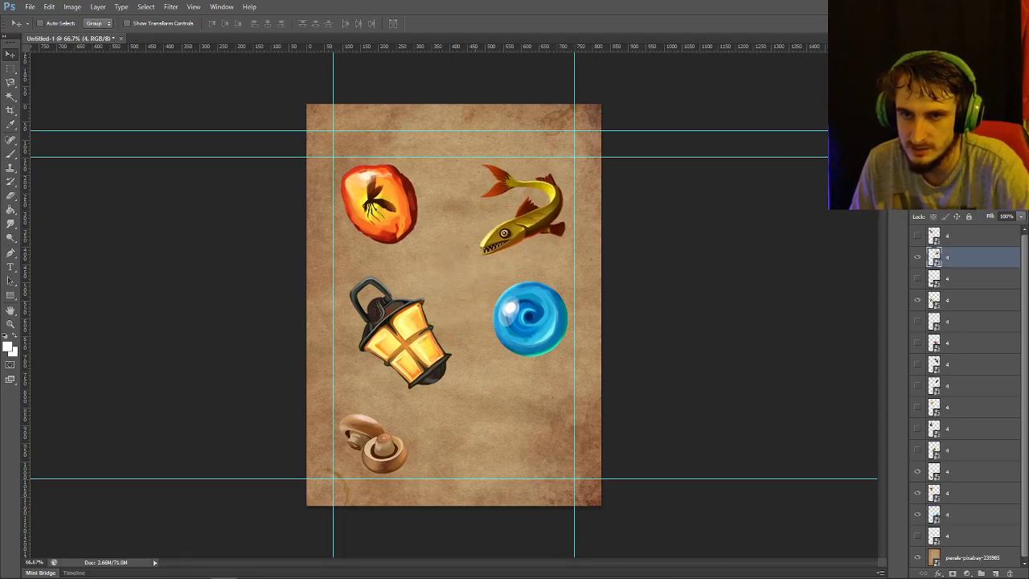
Save the card with the amber stone, fish, lantern, orb and mushrooms as a JPEG named 13
{"action": "left_click", "coordinate": [30, 7]}
{"action": "left_click", "coordinate": [50, 132]}
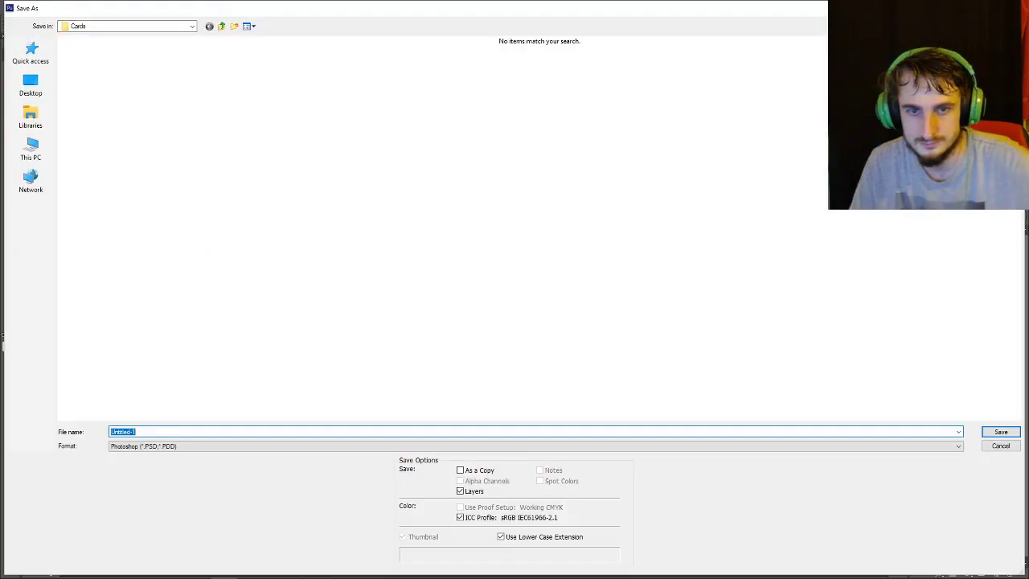
{"action": "type", "text": "13"}
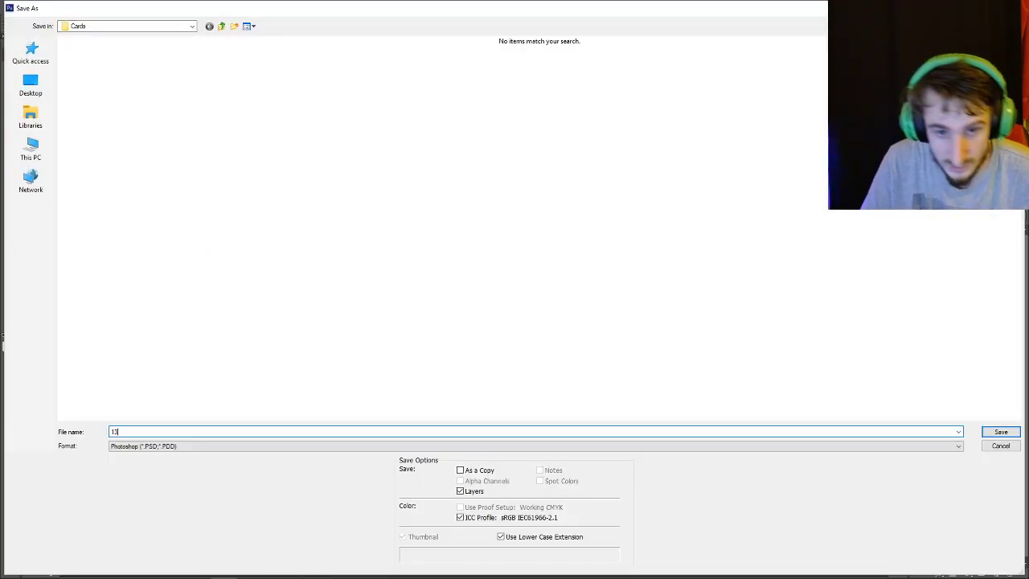
{"action": "key", "text": "Tab"}
{"action": "key", "text": "j"}
{"action": "key", "text": "Return"}
{"action": "key", "text": "Return"}
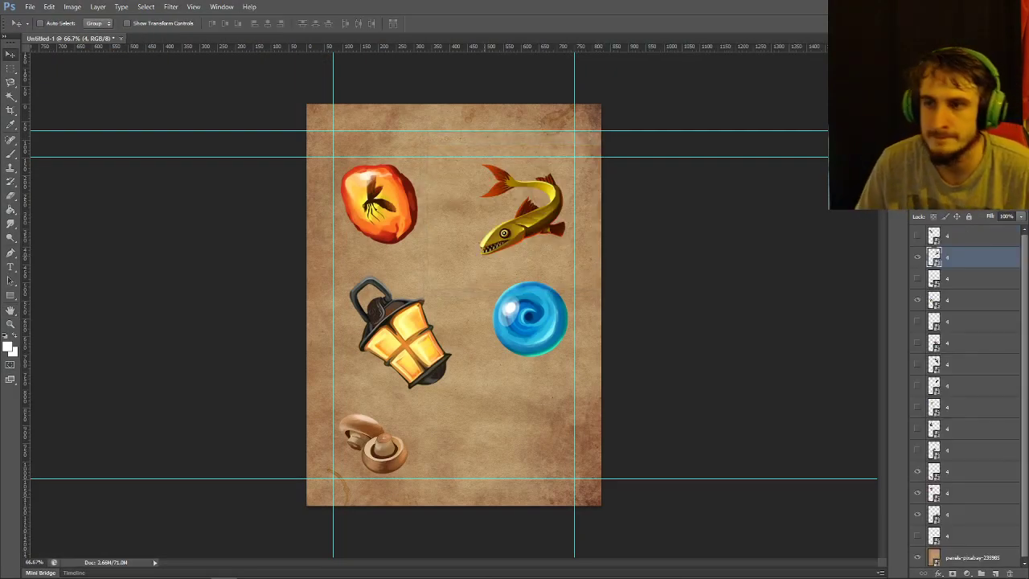
Rename the layers of the fish, lantern, mushrooms, amber stone and blue orb to 5
{"action": "double_click", "coordinate": [947, 258]}
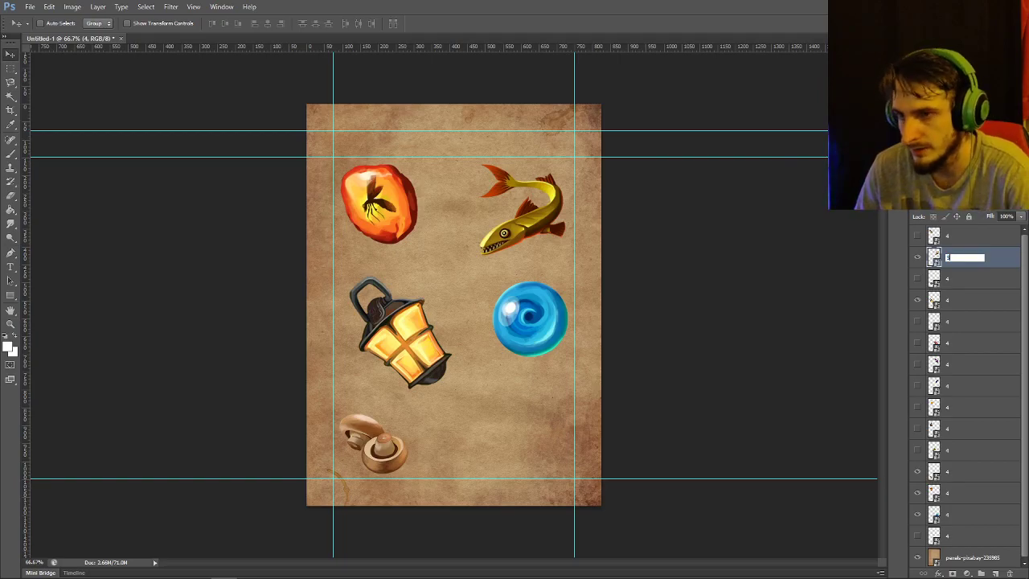
{"action": "type", "text": "5"}
{"action": "key", "text": "Tab"}
{"action": "type", "text": "5"}
{"action": "key", "text": "Tab"}
{"action": "type", "text": "5"}
{"action": "key", "text": "Tab"}
{"action": "type", "text": "5"}
{"action": "key", "text": "Tab"}
{"action": "double_click", "coordinate": [934, 515]}
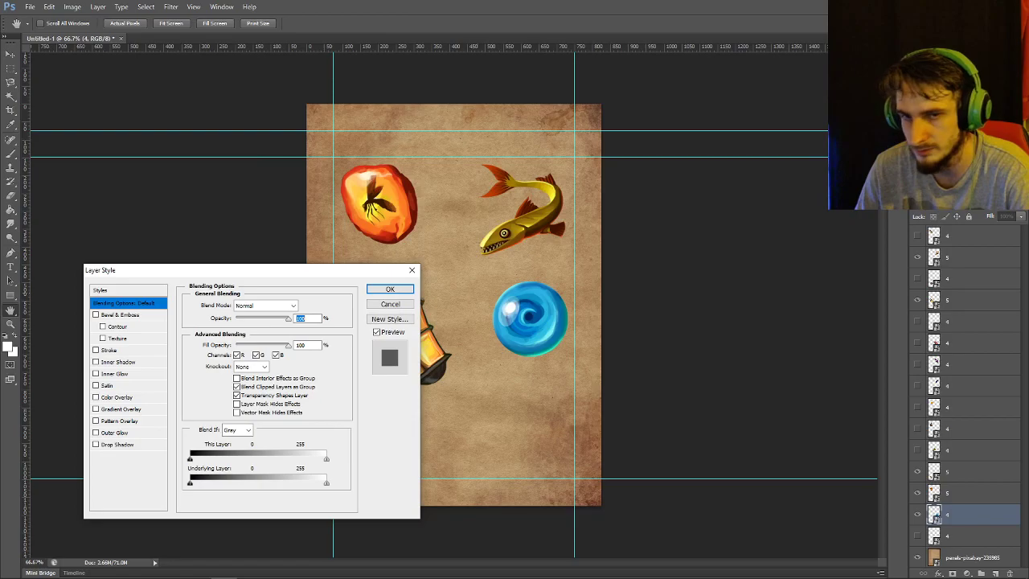
{"action": "key", "text": "Escape"}
{"action": "double_click", "coordinate": [949, 514]}
{"action": "type", "text": "5"}
{"action": "key", "text": "Return"}
Hide the fish, lantern, mushrooms, amber stone and blue orb layers so only the parchment background is shown
{"action": "left_click", "coordinate": [917, 256]}
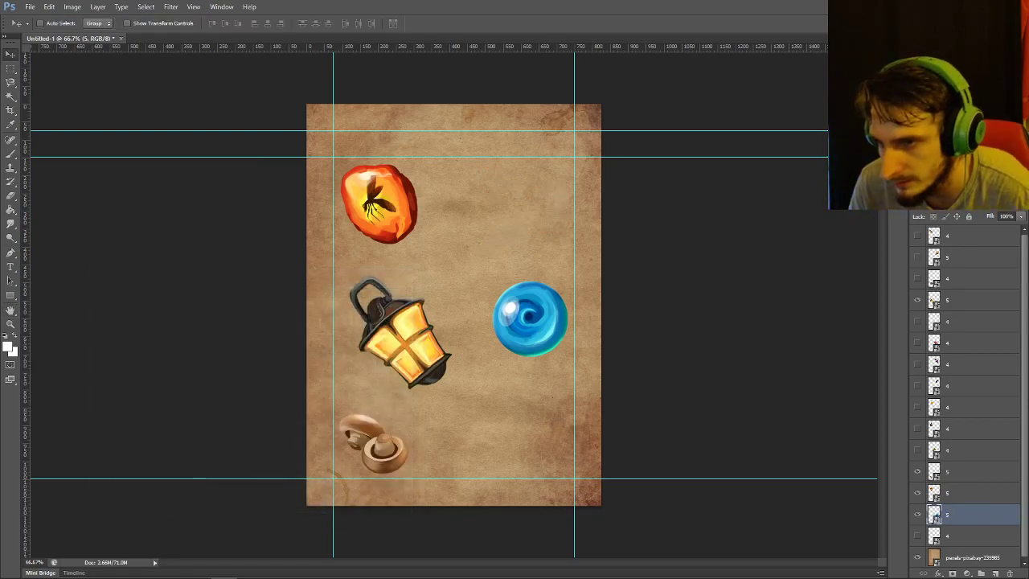
{"action": "left_click", "coordinate": [917, 299]}
{"action": "left_click", "coordinate": [917, 471]}
{"action": "left_click", "coordinate": [918, 493]}
{"action": "left_click", "coordinate": [917, 515]}
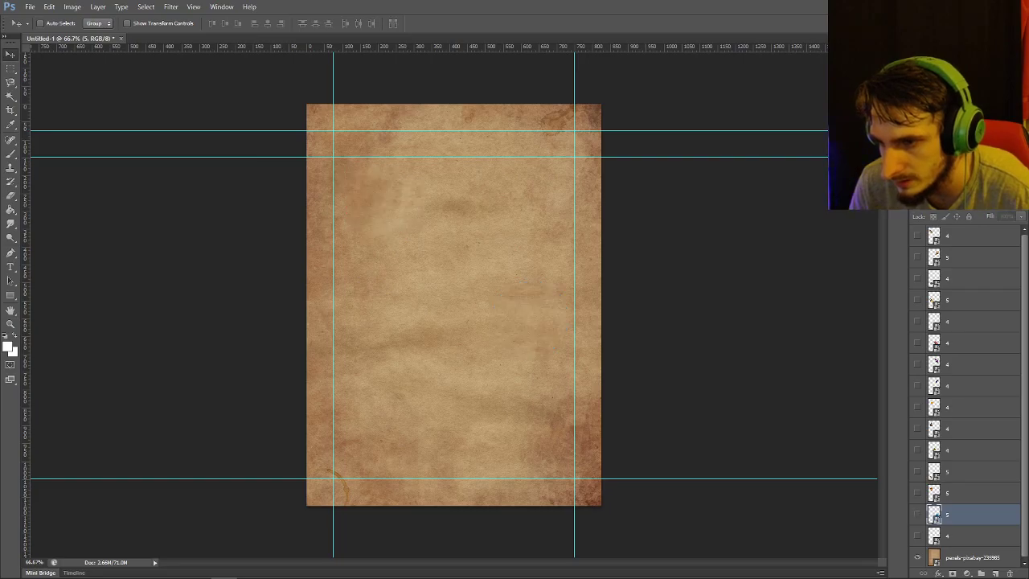
Show the rune stone, green ornate cup, lute, book and cheese layers on the parchment
{"action": "left_click", "coordinate": [917, 536]}
{"action": "left_click", "coordinate": [917, 451]}
{"action": "left_click", "coordinate": [917, 321]}
{"action": "left_click", "coordinate": [917, 278]}
{"action": "left_click", "coordinate": [917, 407]}
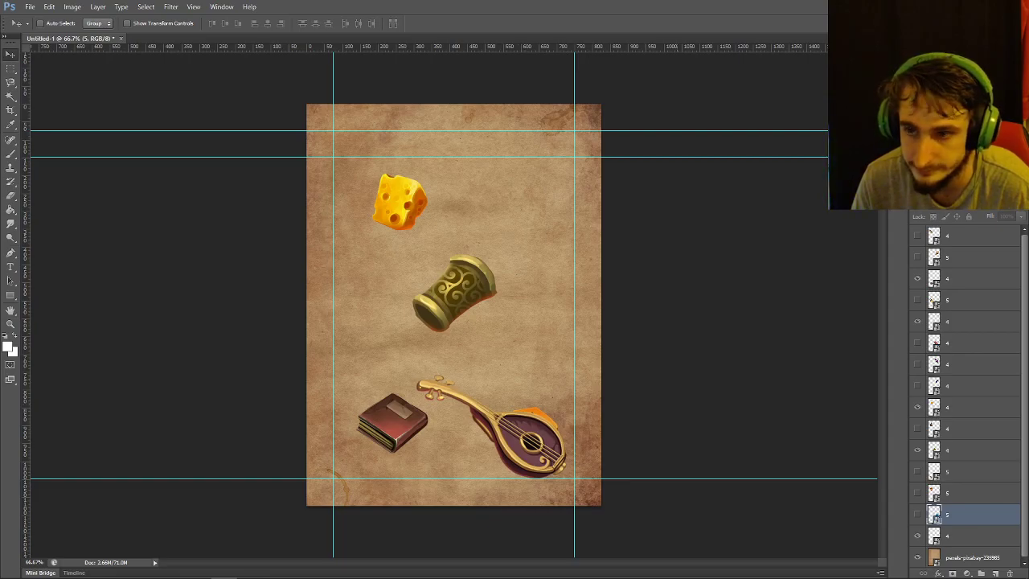
Arrange the book at the card's upper right, the lute at middle left, the cheese at lower left and the green cup at upper left
{"action": "left_click_drag", "start_coordinate": [416, 375], "coordinate": [555, 155]}
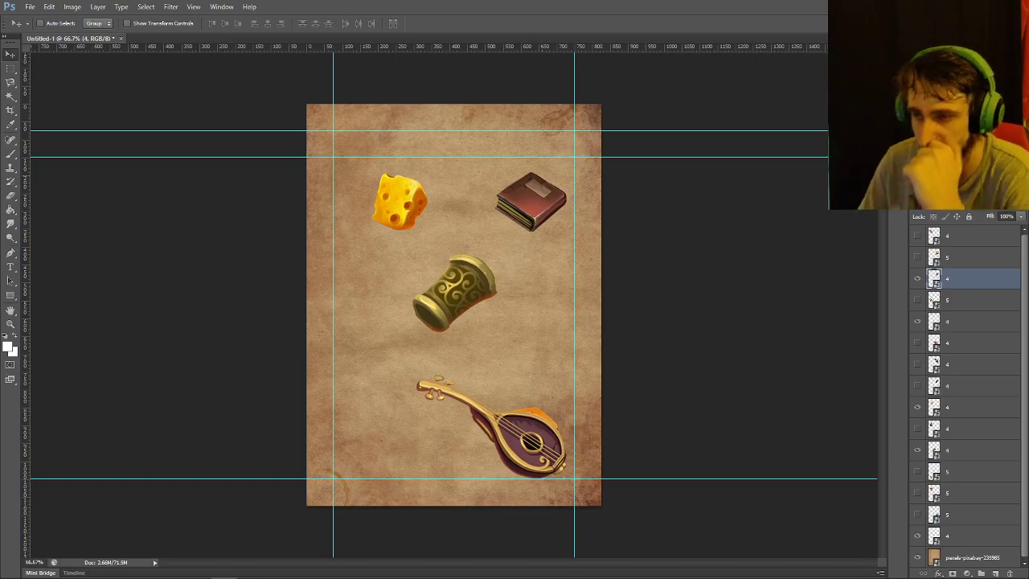
{"action": "left_click", "coordinate": [965, 321]}
{"action": "left_click_drag", "start_coordinate": [488, 389], "coordinate": [423, 246]}
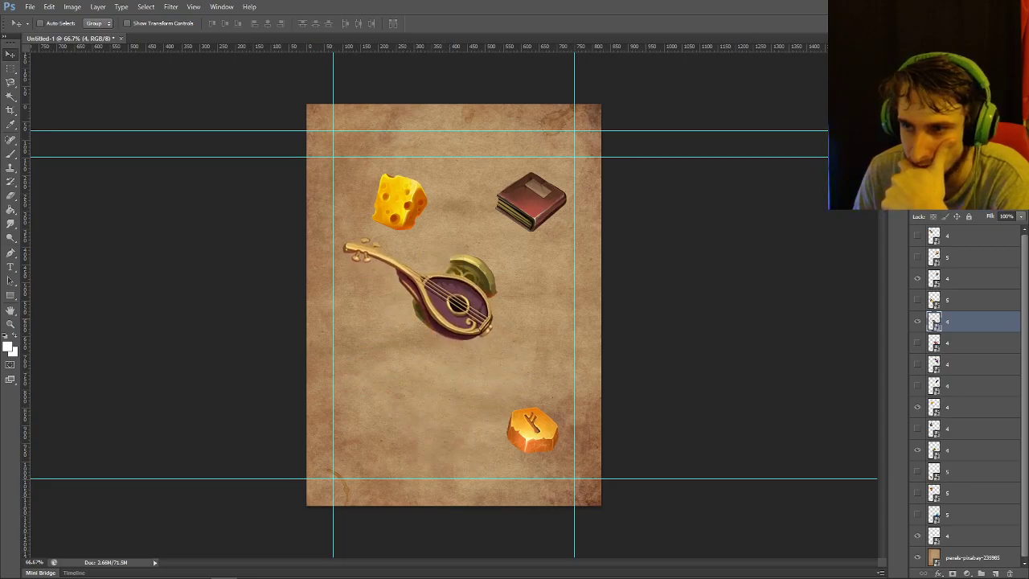
{"action": "left_click_drag", "start_coordinate": [400, 201], "coordinate": [375, 441]}
{"action": "left_click_drag", "start_coordinate": [481, 273], "coordinate": [419, 197]}
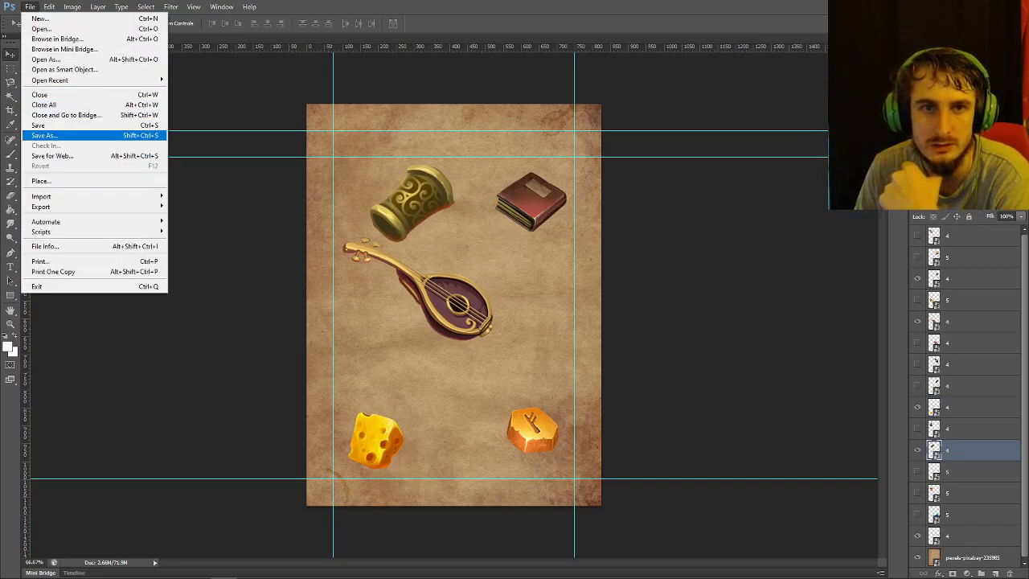
Save the card with the green cup, book, lute, cheese and rune stone as a JPEG named 14
{"action": "left_click", "coordinate": [49, 135]}
{"action": "type", "text": "14"}
{"action": "key", "text": "Tab"}
{"action": "key", "text": "j"}
{"action": "key", "text": "Return"}
{"action": "key", "text": "Return"}
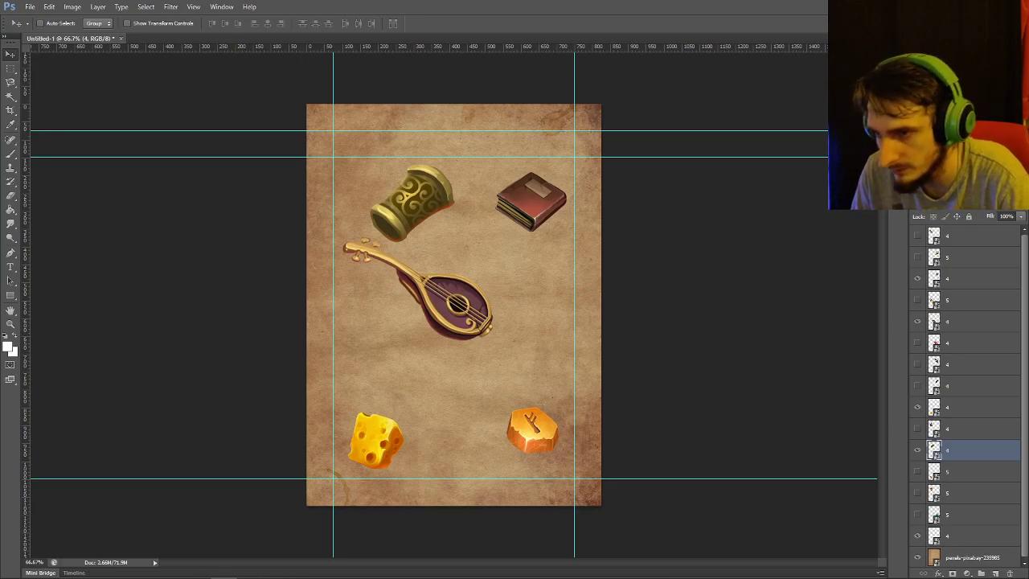
Rename the layers of the book, lute, cheese, green cup and rune stone to 5
{"action": "double_click", "coordinate": [948, 279]}
{"action": "type", "text": "5"}
{"action": "key", "text": "Tab"}
{"action": "key", "text": "Tab"}
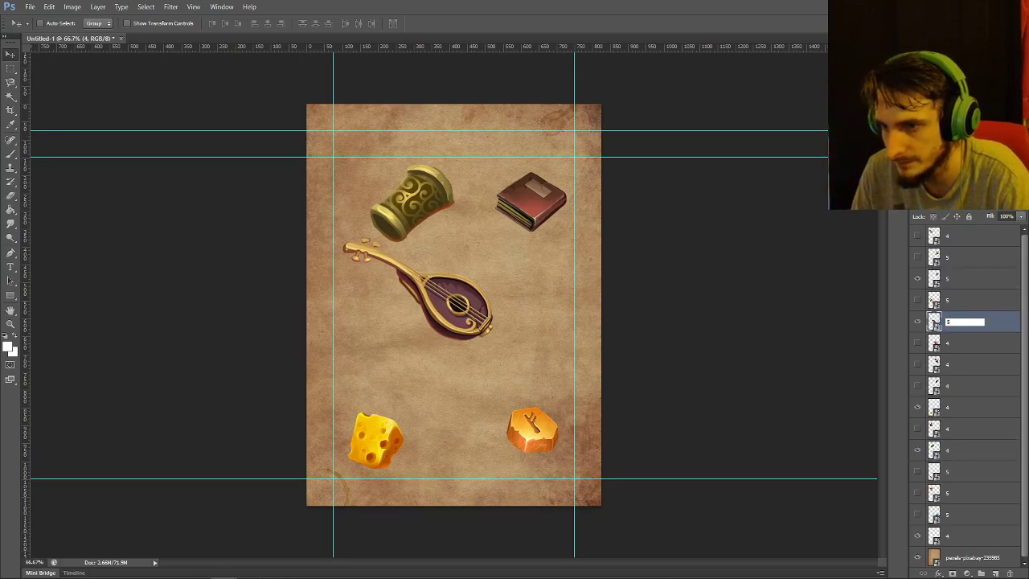
{"action": "type", "text": "5"}
{"action": "key", "text": "Tab"}
{"action": "double_click", "coordinate": [997, 450]}
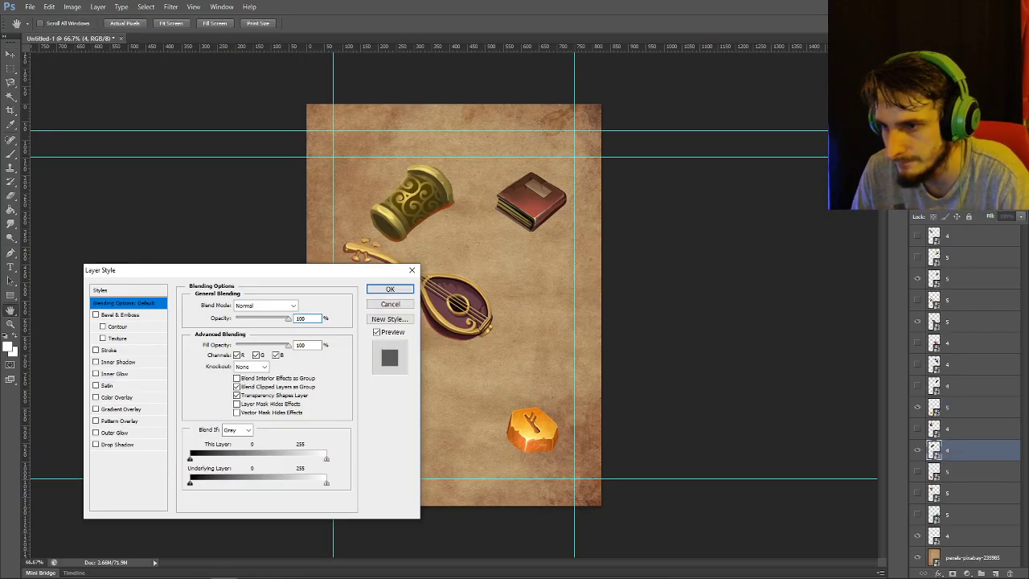
{"action": "key", "text": "Escape"}
{"action": "key", "text": "v"}
{"action": "double_click", "coordinate": [949, 450]}
{"action": "double_click", "coordinate": [947, 536]}
{"action": "type", "text": "5"}
{"action": "left_click", "coordinate": [949, 514]}
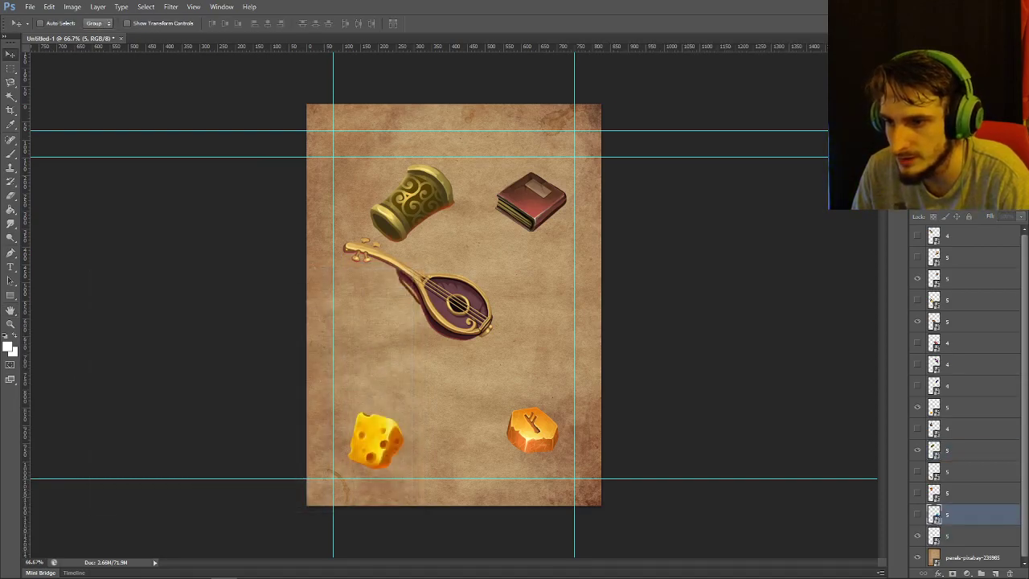
Hide the book, lute, cheese, green cup and rune stone layers to clear the parchment
{"action": "left_click", "coordinate": [917, 321]}
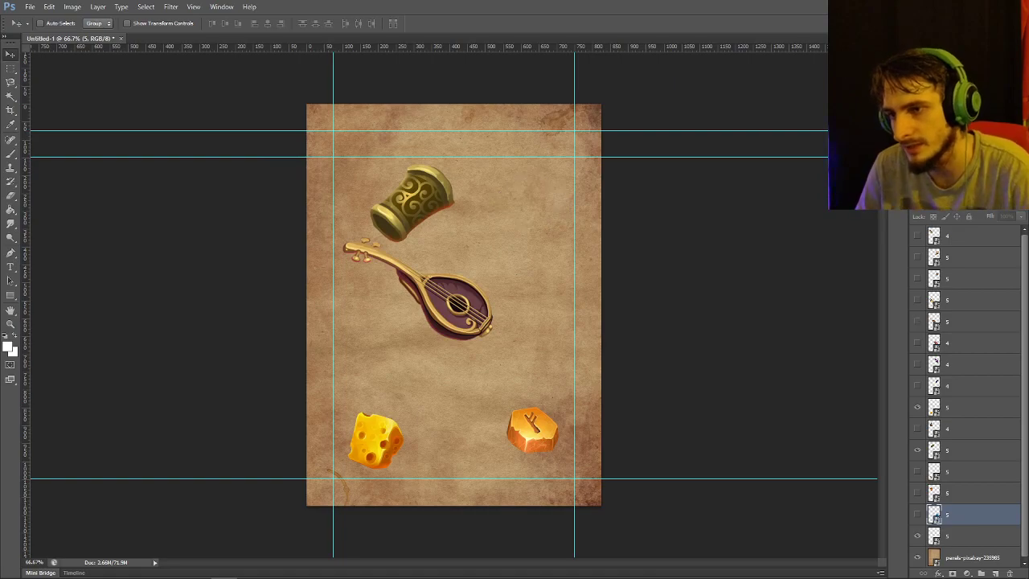
{"action": "left_click", "coordinate": [917, 407]}
{"action": "left_click", "coordinate": [917, 450]}
{"action": "left_click", "coordinate": [917, 535]}
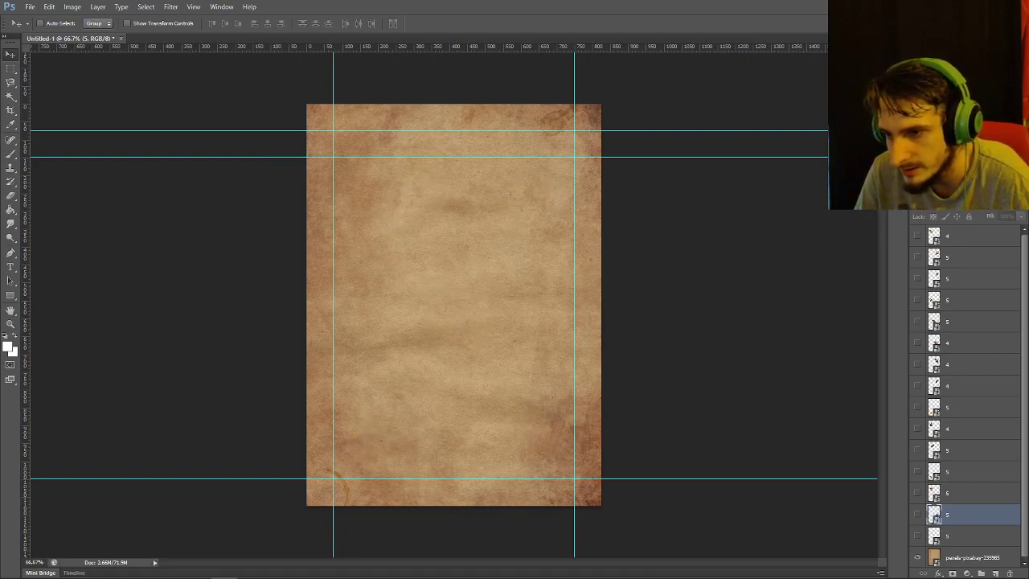
Show the sack, eggplant, purple feathers, red jar and log layers on the parchment
{"action": "left_click", "coordinate": [917, 429]}
{"action": "left_click", "coordinate": [917, 386]}
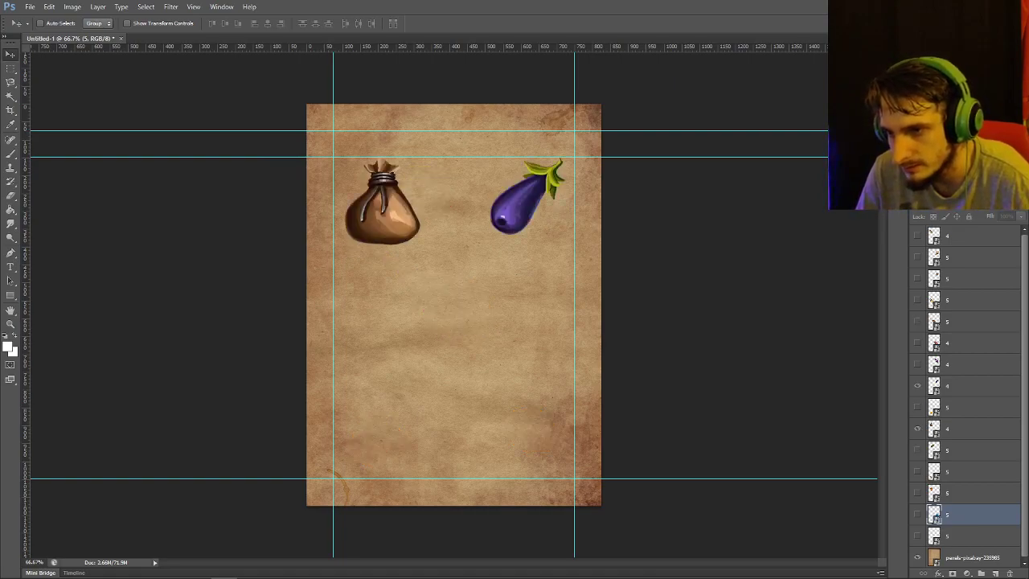
{"action": "left_click", "coordinate": [917, 364]}
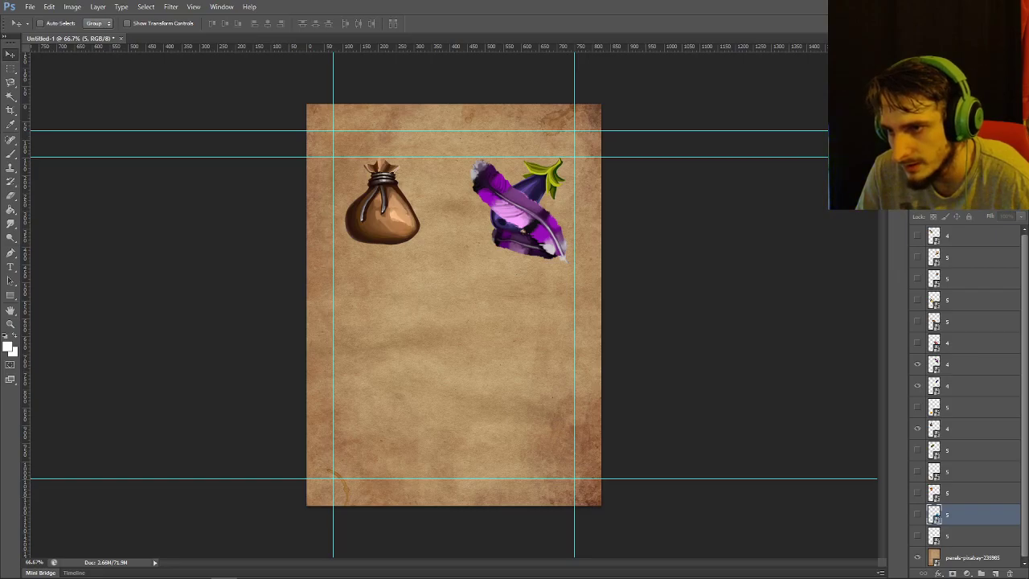
{"action": "left_click", "coordinate": [918, 342]}
{"action": "left_click", "coordinate": [917, 235]}
Arrange the log at the card's lower left, the red jar at middle left and the purple feathers just right of the jar
{"action": "left_click", "coordinate": [973, 236]}
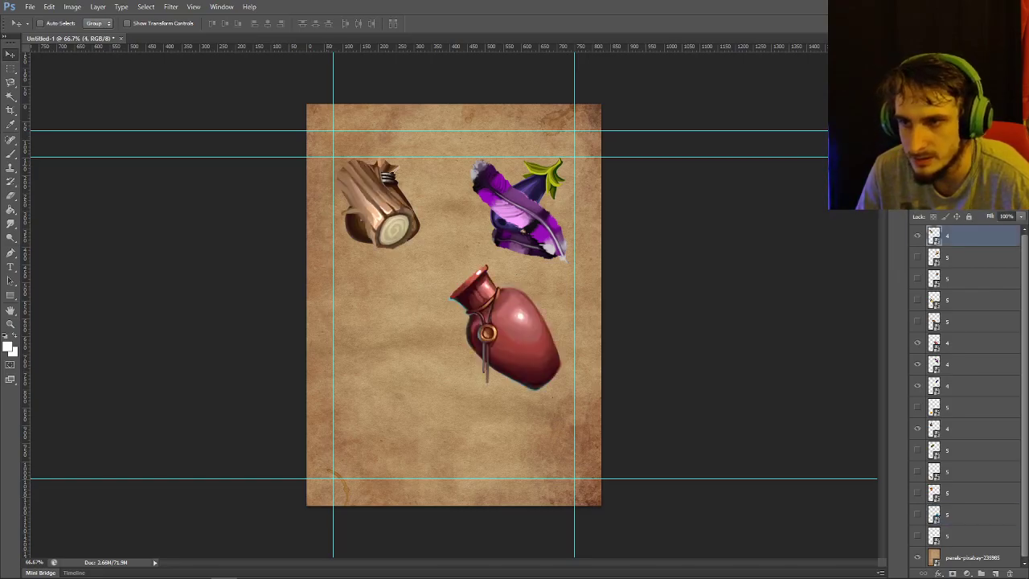
{"action": "left_click_drag", "start_coordinate": [394, 201], "coordinate": [401, 432]}
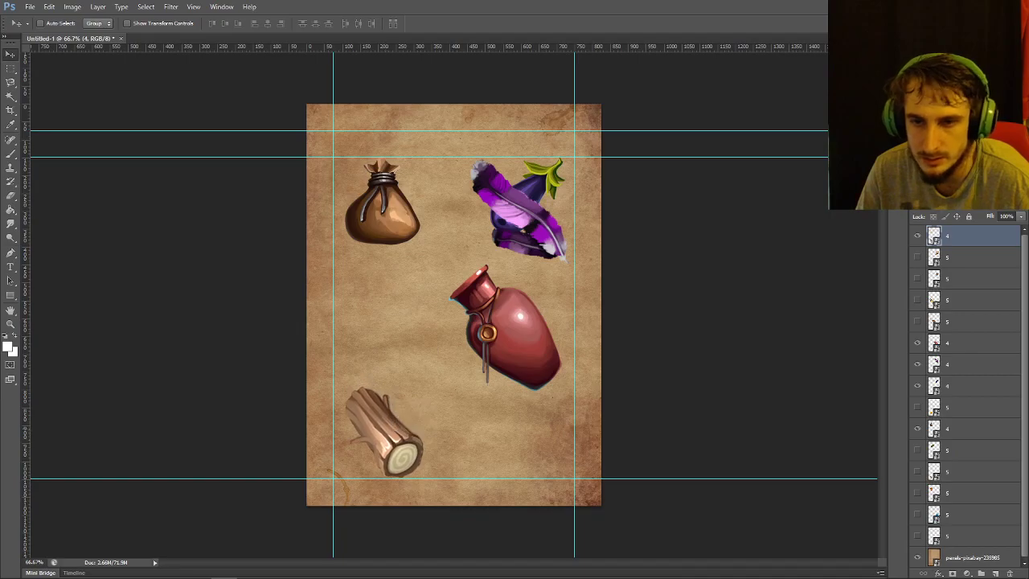
{"action": "left_click", "coordinate": [972, 343]}
{"action": "left_click_drag", "start_coordinate": [630, 303], "coordinate": [502, 288]}
{"action": "left_click", "coordinate": [973, 364]}
{"action": "left_click_drag", "start_coordinate": [555, 207], "coordinate": [512, 291]}
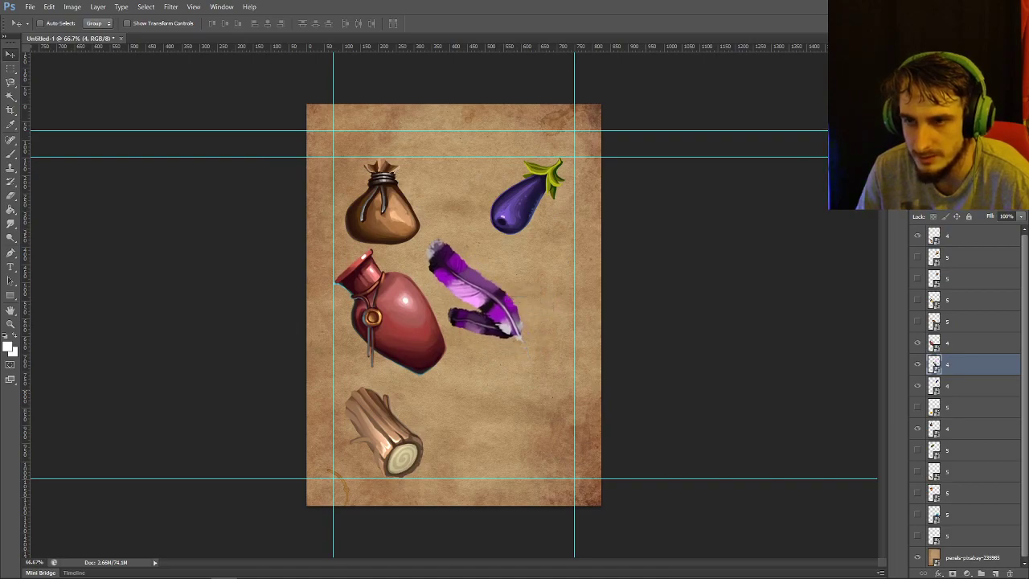
Move the eggplant to the card's lower right area and the brown pouch to its upper right corner inside the guides
{"action": "left_click", "coordinate": [972, 385]}
{"action": "left_click_drag", "start_coordinate": [406, 211], "coordinate": [415, 446]}
{"action": "left_click", "coordinate": [972, 429]}
{"action": "left_click_drag", "start_coordinate": [384, 200], "coordinate": [538, 200]}
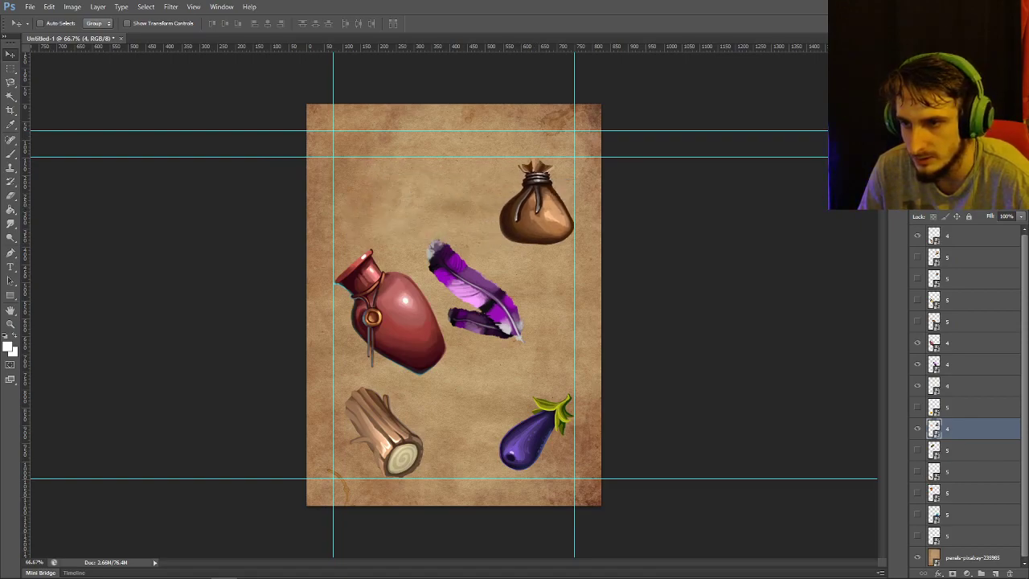
Shift the eggplant up and inward from the lower right corner, and flip it horizontally
{"action": "left_click", "coordinate": [965, 386]}
{"action": "left_click_drag", "start_coordinate": [562, 409], "coordinate": [518, 386]}
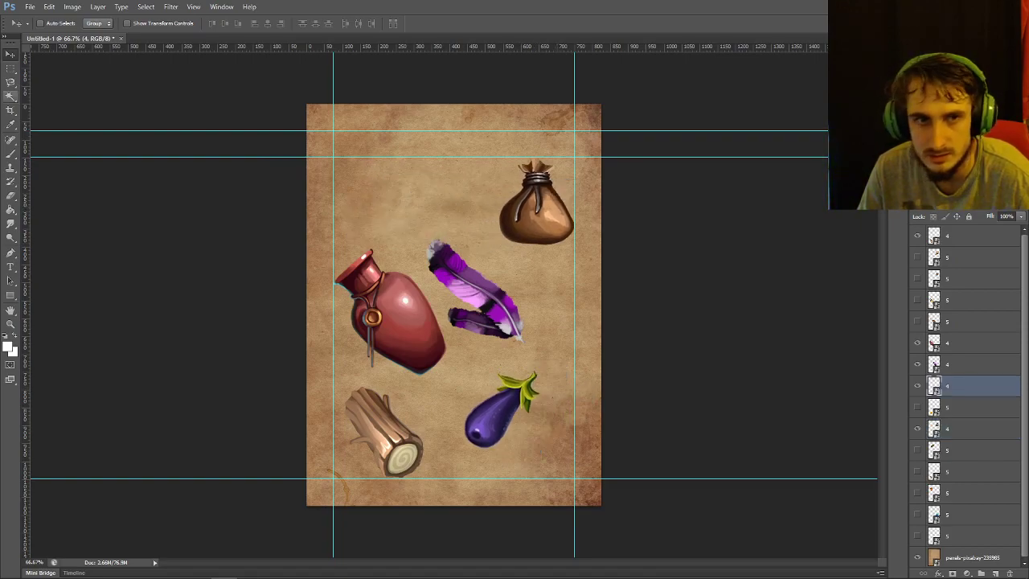
{"action": "key", "text": "m"}
{"action": "right_click", "coordinate": [518, 387]}
{"action": "left_click", "coordinate": [558, 515]}
{"action": "right_click", "coordinate": [523, 413]}
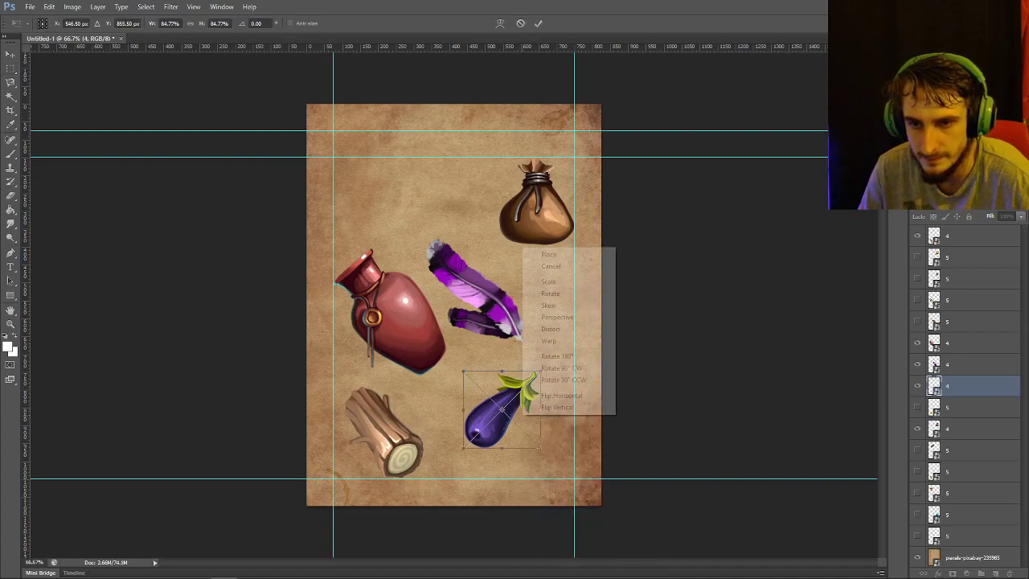
{"action": "left_click", "coordinate": [563, 395]}
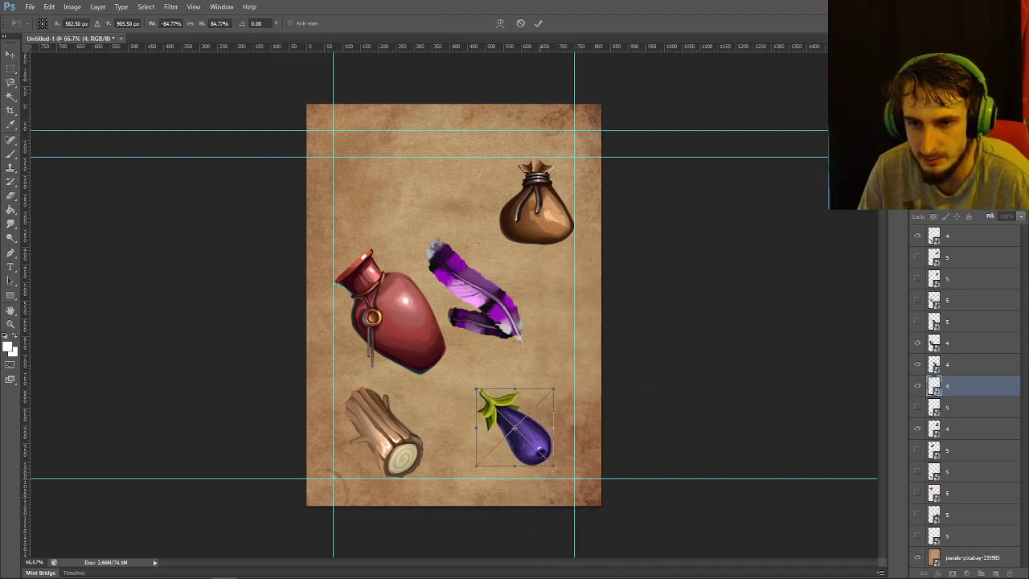
{"action": "key", "text": "Return"}
Move the red vase to the card's upper left corner and place the purple feathers below it, near the middle
{"action": "left_click", "coordinate": [965, 428]}
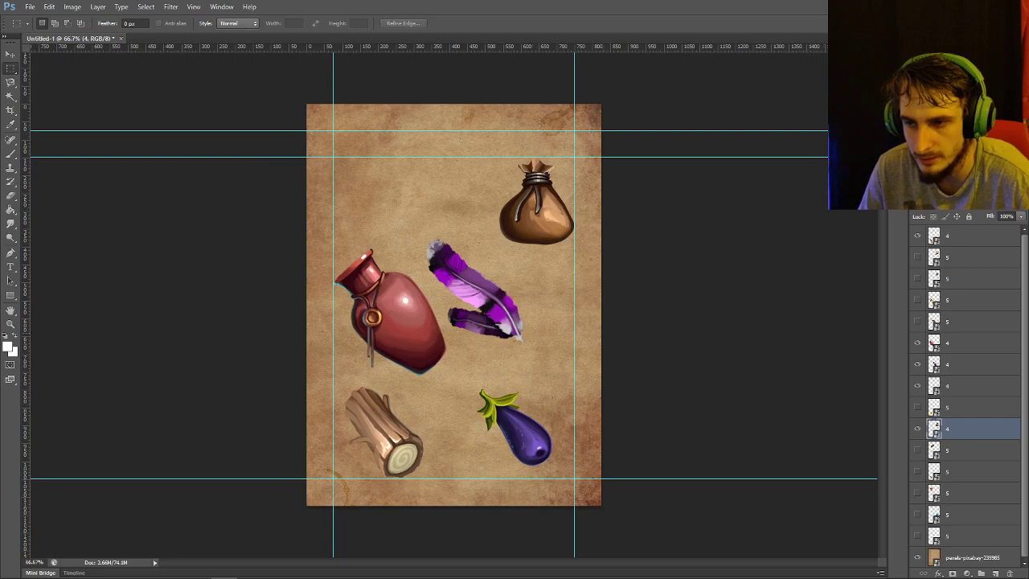
{"action": "left_click", "coordinate": [965, 342]}
{"action": "left_click_drag", "start_coordinate": [488, 318], "coordinate": [489, 275]}
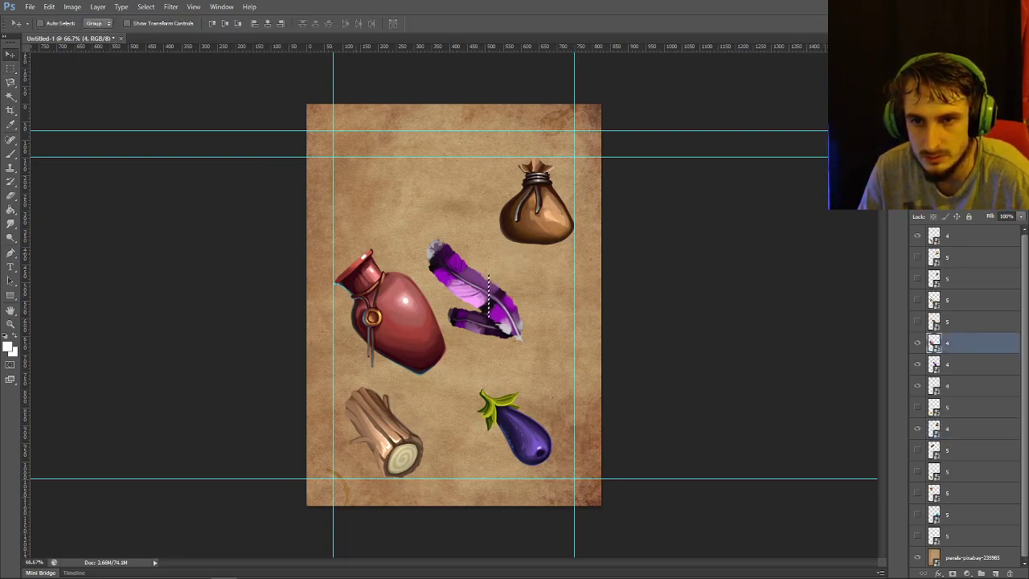
{"action": "key", "text": "ctrl+d"}
{"action": "key", "text": "v"}
{"action": "left_click_drag", "start_coordinate": [426, 253], "coordinate": [422, 167]}
{"action": "left_click_drag", "start_coordinate": [526, 298], "coordinate": [474, 338]}
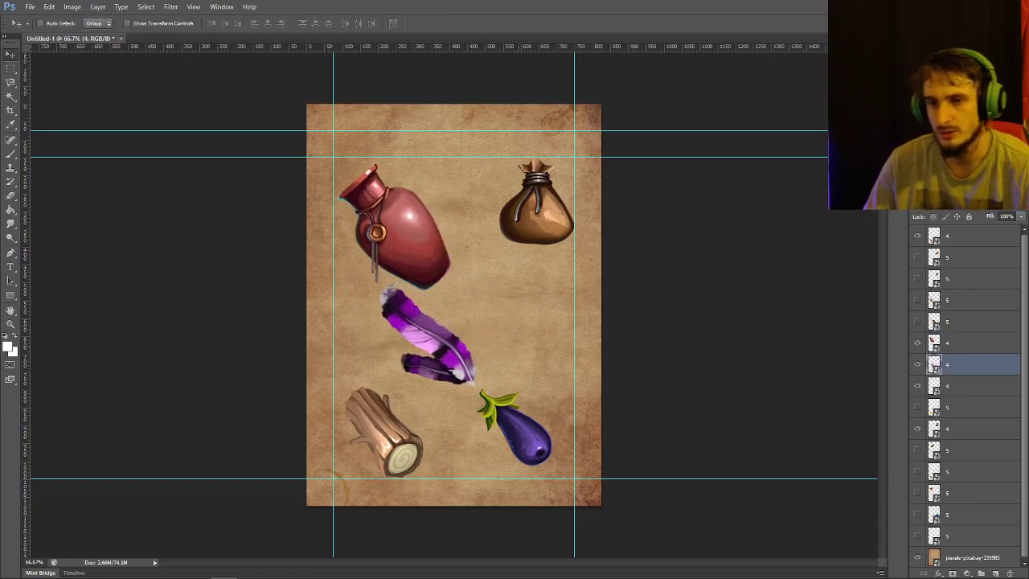
Save the finished card as a JPEG copy named 15.jpg in the Cards folder
{"action": "left_click", "coordinate": [30, 7]}
{"action": "left_click", "coordinate": [56, 135]}
{"action": "type", "text": "1"}
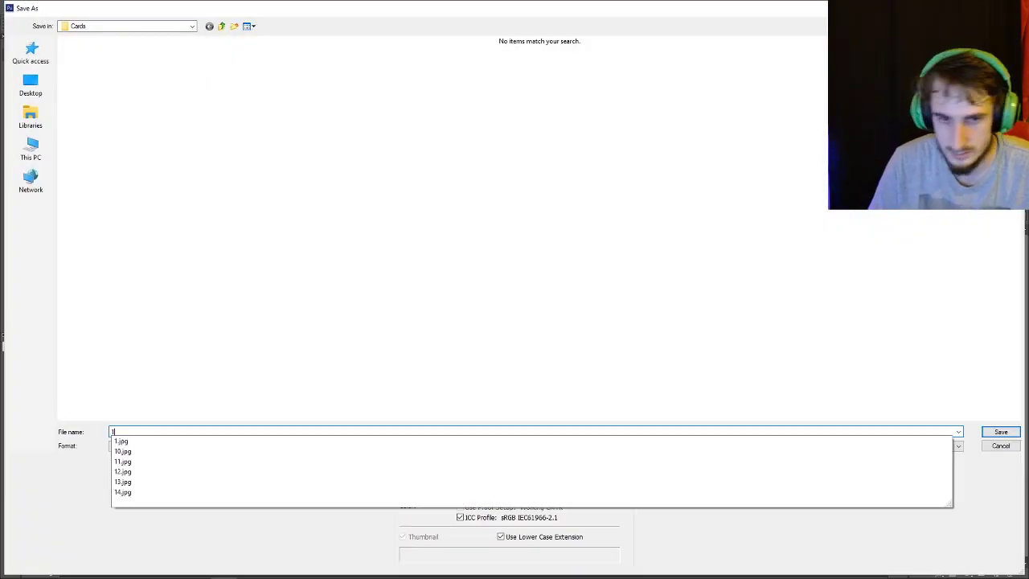
{"action": "type", "text": "5.jpg"}
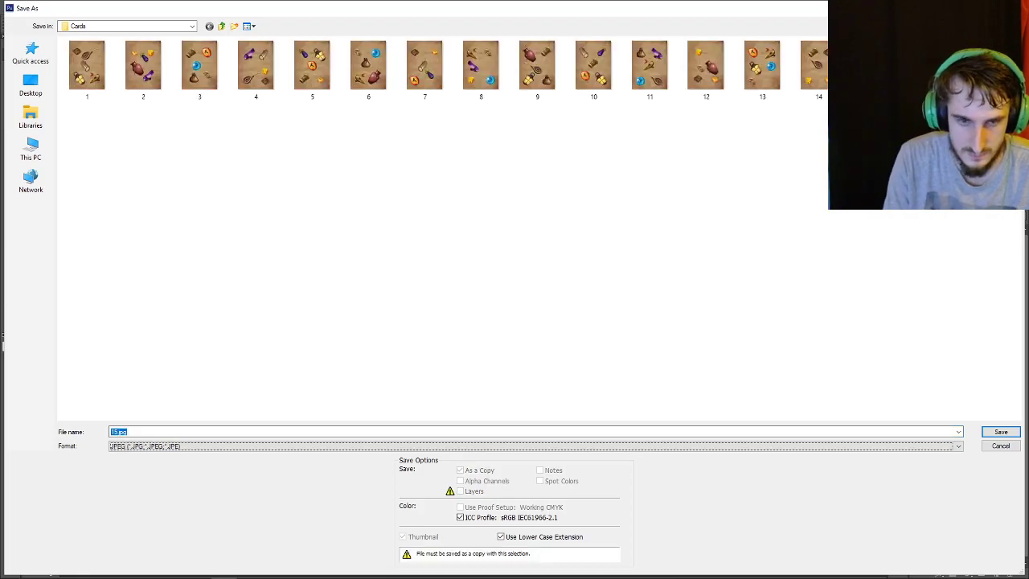
{"action": "key", "text": "Return"}
{"action": "key", "text": "Return"}
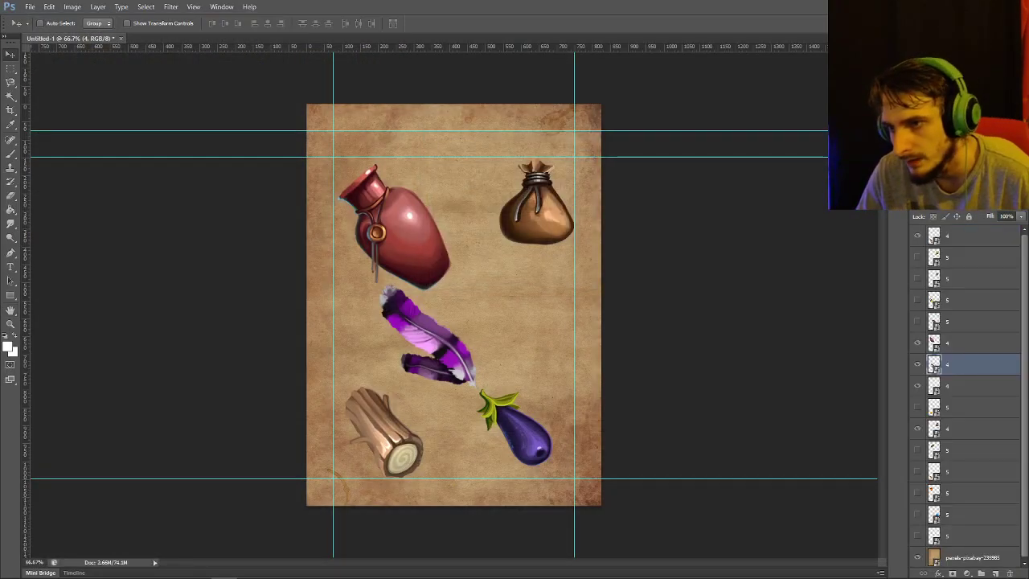
Rename the log, vase, feathers, eggplant and pouch layers to 5
{"action": "double_click", "coordinate": [947, 236]}
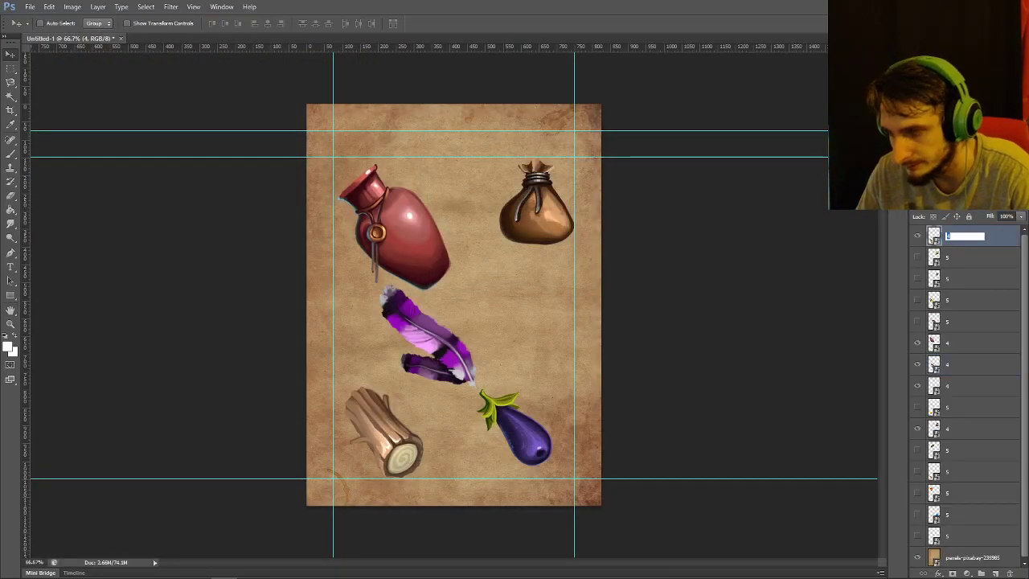
{"action": "type", "text": "6"}
{"action": "key", "text": "Tab"}
{"action": "type", "text": "5"}
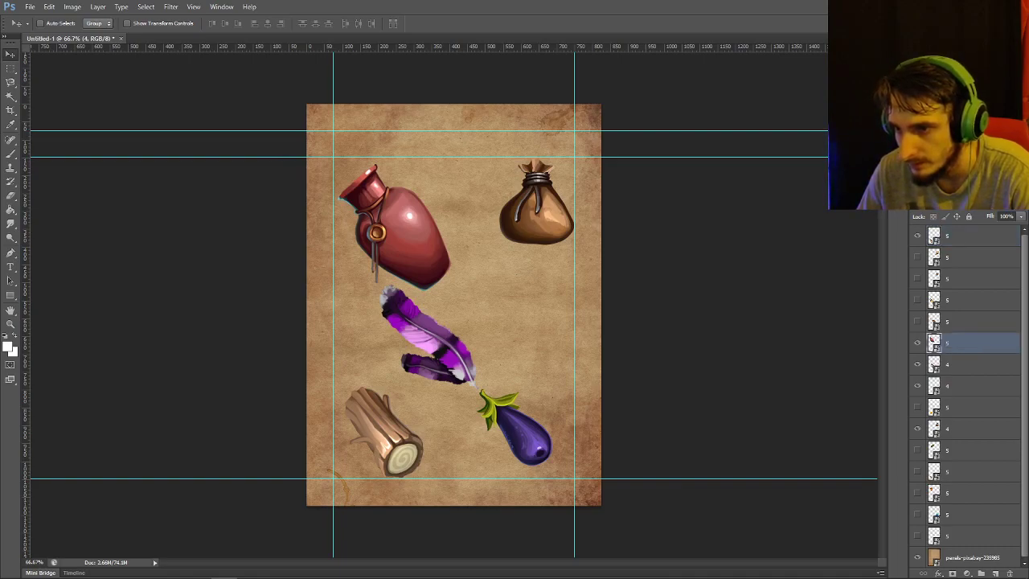
{"action": "key", "text": "Tab"}
{"action": "type", "text": "5"}
{"action": "key", "text": "Tab"}
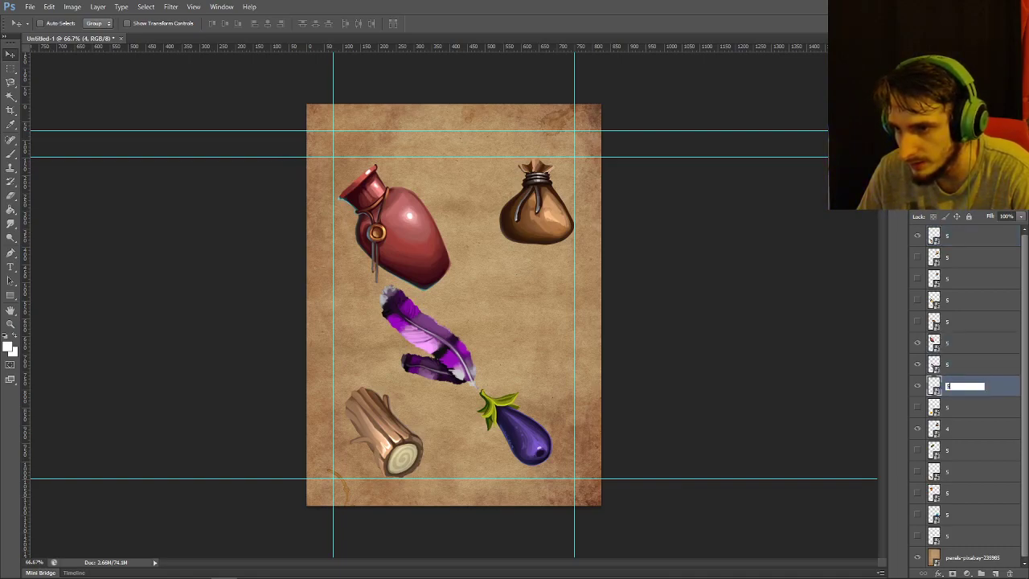
{"action": "type", "text": "5"}
{"action": "key", "text": "Tab"}
{"action": "type", "text": "5"}
{"action": "key", "text": "Tab"}
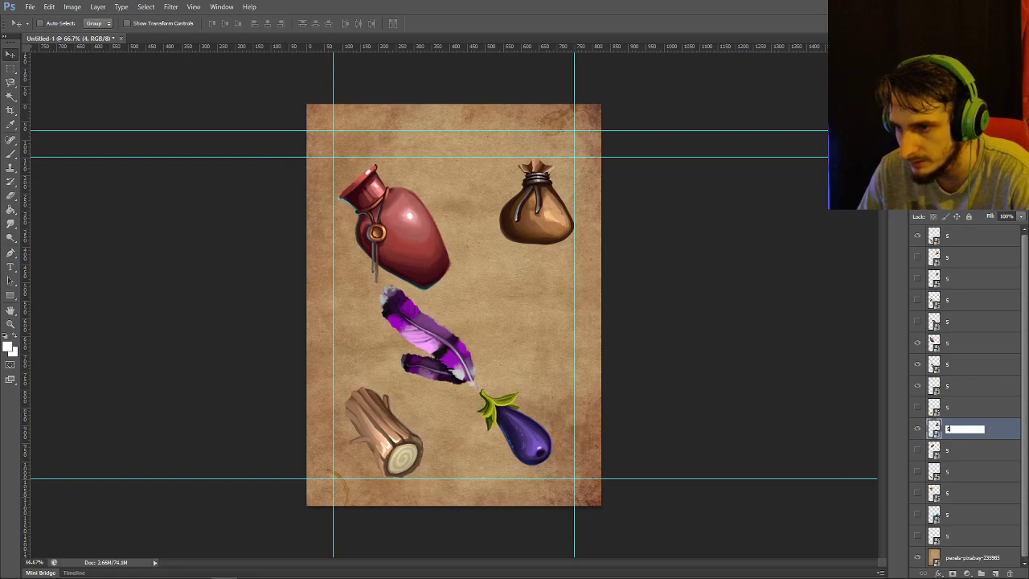
{"action": "left_click", "coordinate": [973, 450]}
Hide the pouch, eggplant, feathers, vase and log layers so only the parchment background shows
{"action": "left_click", "coordinate": [917, 428]}
{"action": "left_click", "coordinate": [917, 386]}
{"action": "left_click", "coordinate": [917, 364]}
{"action": "left_click", "coordinate": [917, 343]}
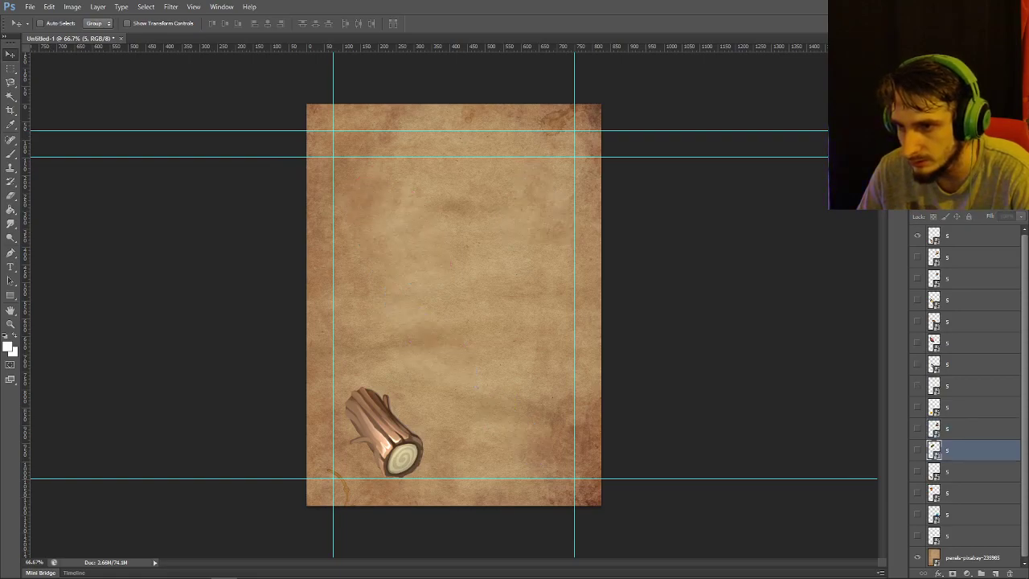
{"action": "left_click", "coordinate": [918, 236]}
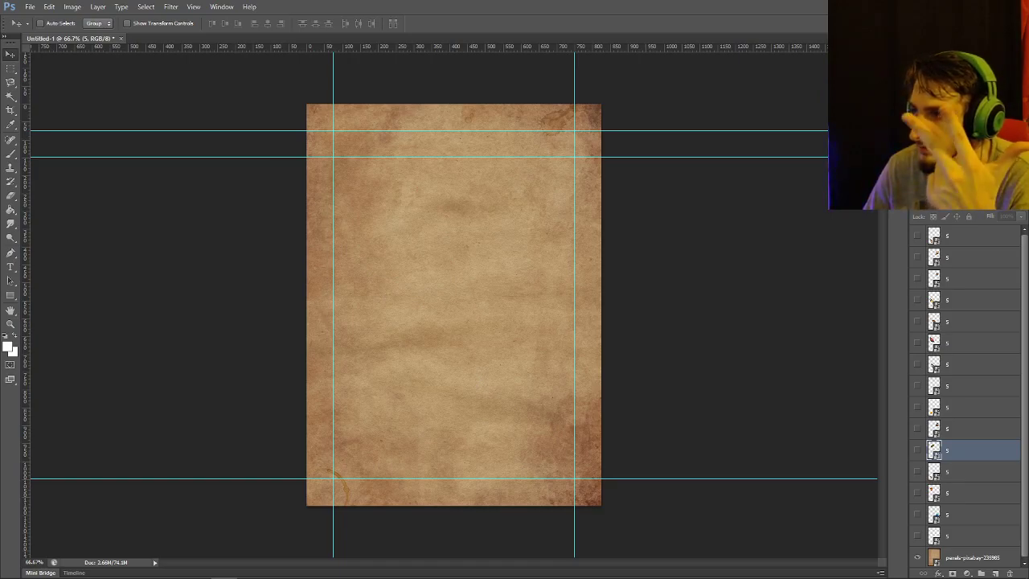
Show the fish, lute, eggplant, mug and blue orb layers for the next card
{"action": "left_click", "coordinate": [917, 258]}
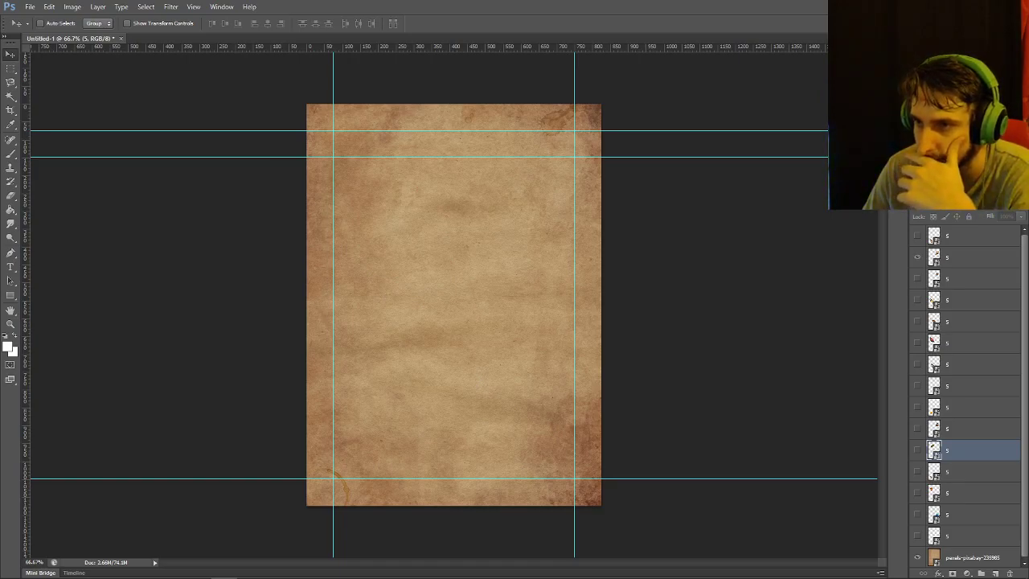
{"action": "left_click", "coordinate": [917, 320]}
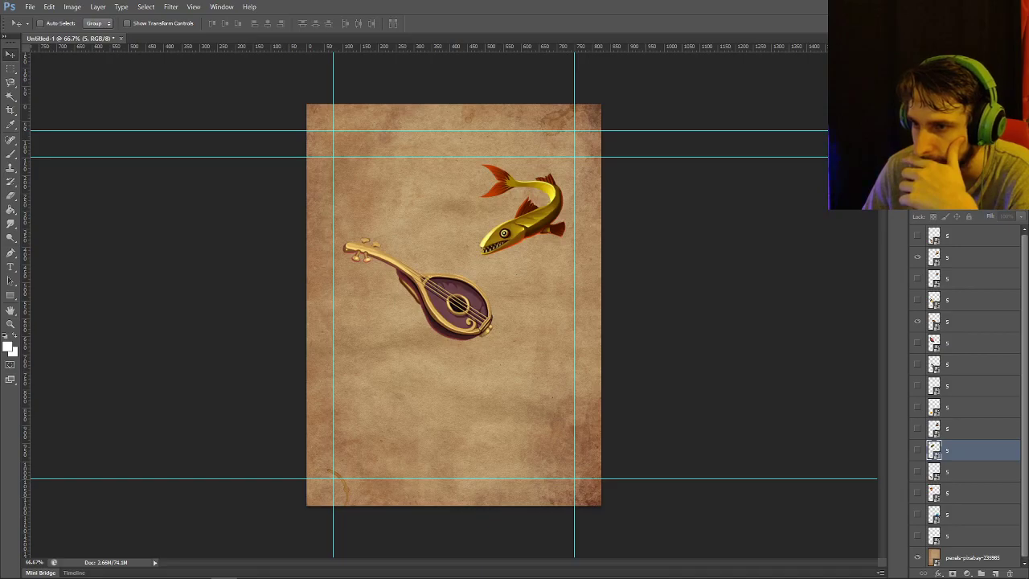
{"action": "left_click", "coordinate": [917, 385]}
{"action": "left_click", "coordinate": [917, 450]}
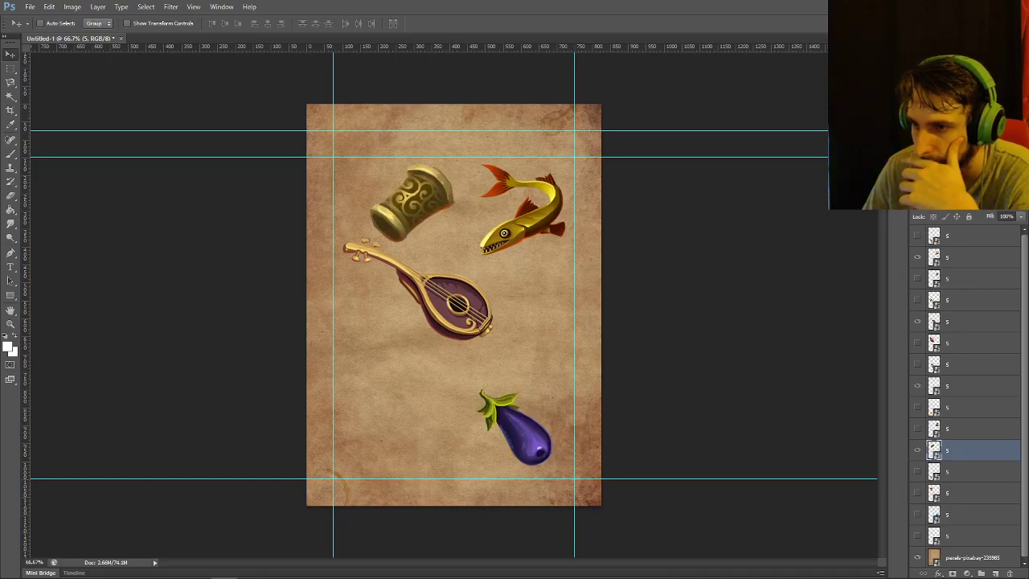
{"action": "left_click", "coordinate": [918, 514]}
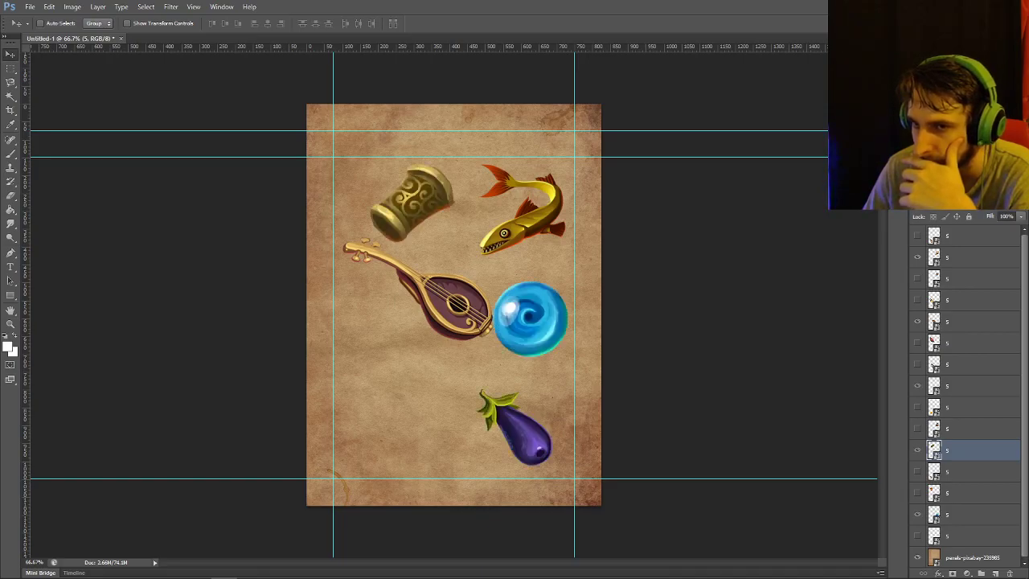
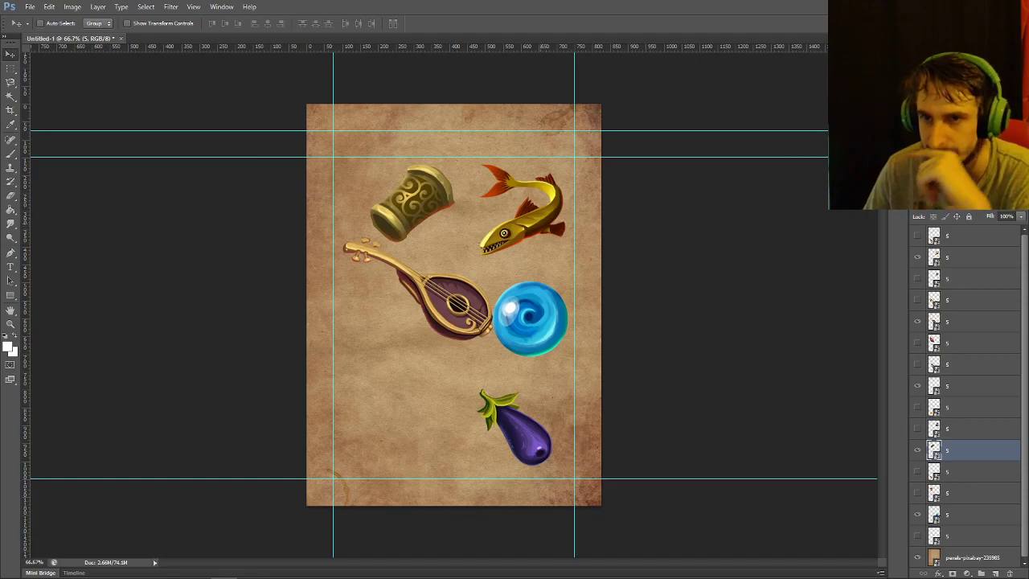
Move the mug to the card's lower left corner and the blue orb to the upper area left of the fish
{"action": "left_click_drag", "start_coordinate": [528, 209], "coordinate": [496, 435]}
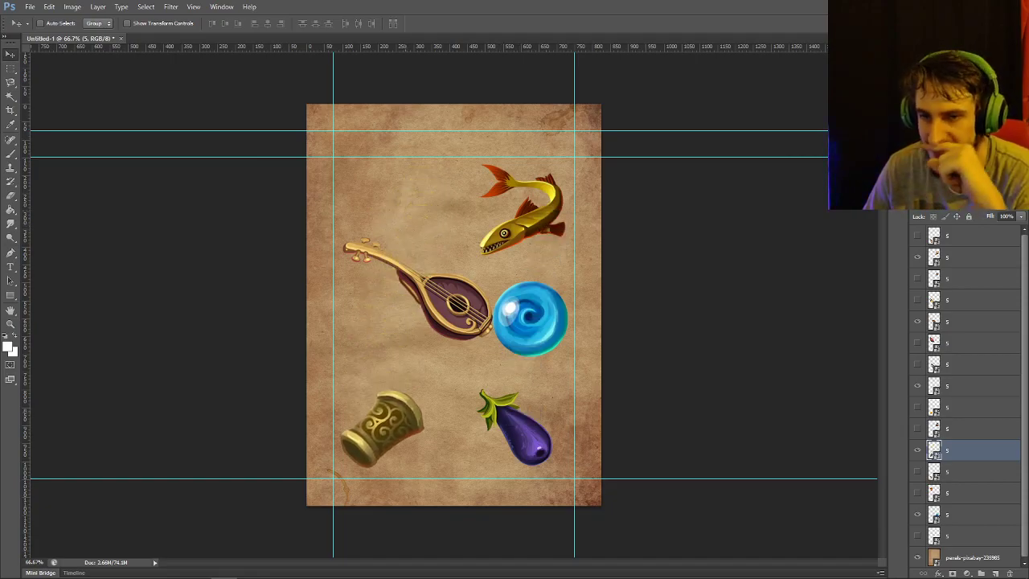
{"action": "left_click_drag", "start_coordinate": [398, 412], "coordinate": [410, 422]}
{"action": "left_click", "coordinate": [536, 318], "text": "ctrl"}
{"action": "left_click_drag", "start_coordinate": [536, 318], "coordinate": [450, 188]}
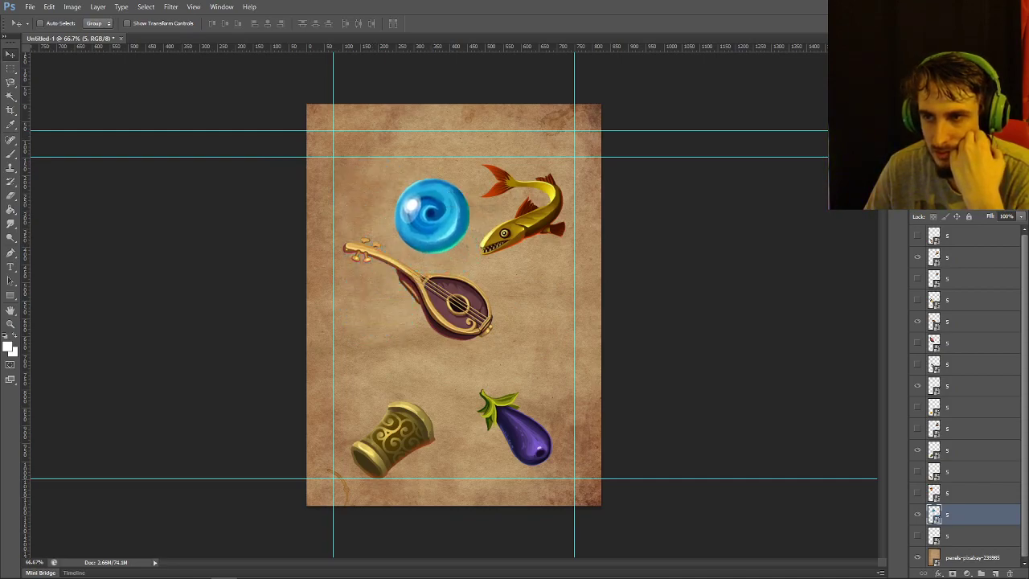
Move the fish to the left side above the mug, and slightly adjust the positions of the eggplant, mug and blue orb
{"action": "left_click", "coordinate": [541, 201], "text": "ctrl"}
{"action": "left_click_drag", "start_coordinate": [541, 201], "coordinate": [411, 351]}
{"action": "left_click", "coordinate": [957, 386]}
{"action": "left_click_drag", "start_coordinate": [473, 254], "coordinate": [484, 249]}
{"action": "left_click", "coordinate": [957, 451]}
{"action": "left_click_drag", "start_coordinate": [537, 315], "coordinate": [540, 315]}
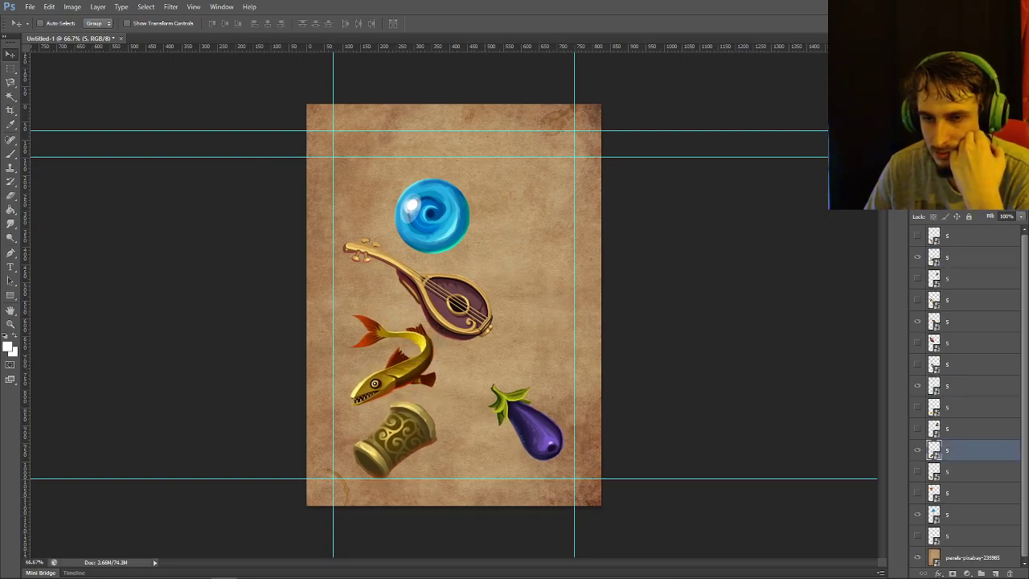
{"action": "left_click", "coordinate": [957, 515]}
{"action": "left_click_drag", "start_coordinate": [515, 278], "coordinate": [524, 276]}
Place the lute in the card's upper right area, flipped horizontally and rotated to about -2°, with its neck pointing up to the right
{"action": "left_click", "coordinate": [956, 450]}
{"action": "left_click_drag", "start_coordinate": [410, 277], "coordinate": [488, 256]}
{"action": "key", "text": "m"}
{"action": "right_click", "coordinate": [537, 236]}
{"action": "left_click", "coordinate": [566, 361]}
{"action": "right_click", "coordinate": [534, 260]}
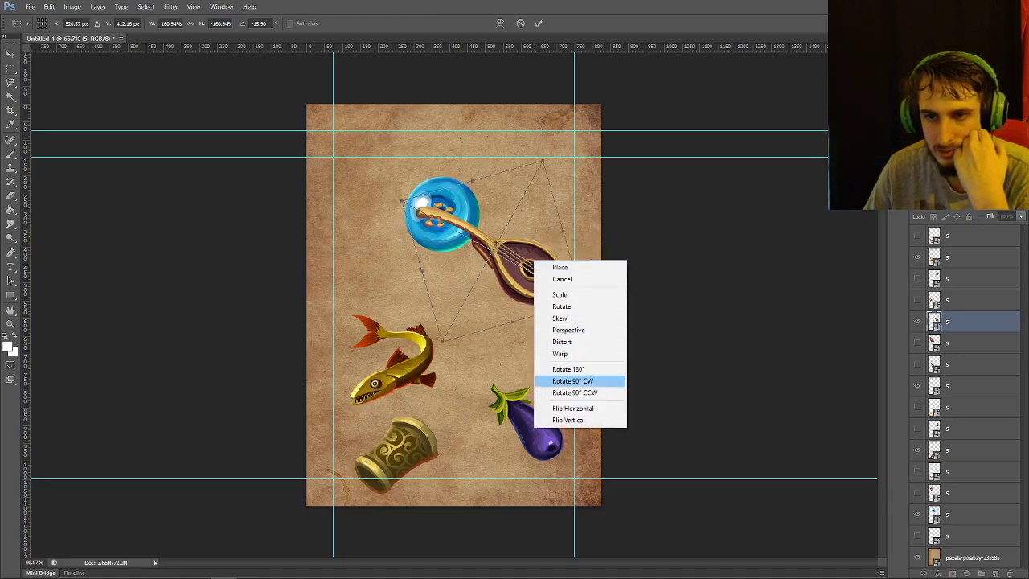
{"action": "left_click", "coordinate": [572, 408]}
{"action": "left_click_drag", "start_coordinate": [537, 256], "coordinate": [522, 201]}
{"action": "left_click_drag", "start_coordinate": [587, 184], "coordinate": [614, 298]}
{"action": "left_click_drag", "start_coordinate": [542, 213], "coordinate": [542, 247]}
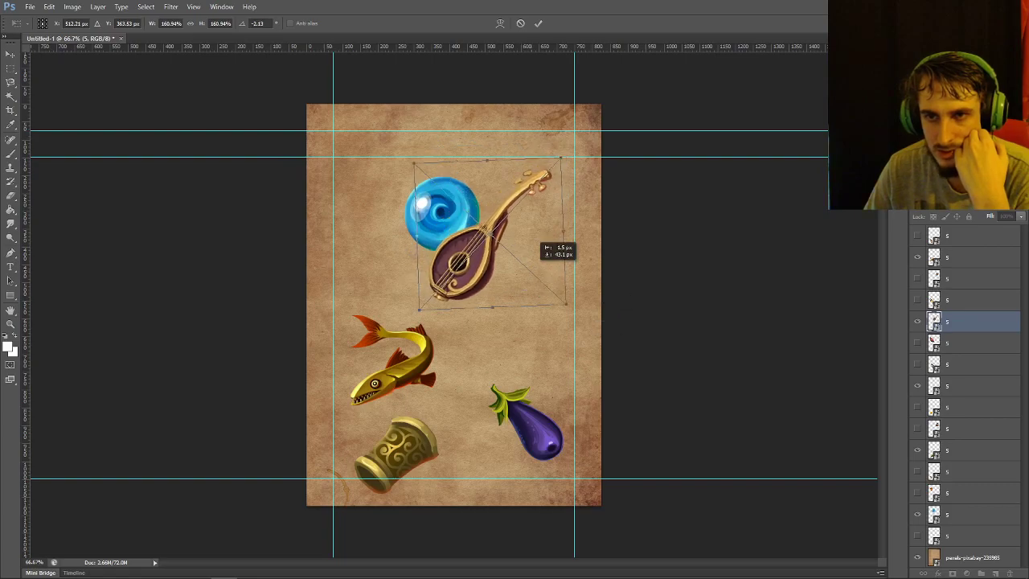
{"action": "key", "text": "Return"}
Move the fish to the card's middle below the lute and the blue orb to the left guide, nudging the eggplant slightly
{"action": "key", "text": "m"}
{"action": "left_click", "coordinate": [973, 257]}
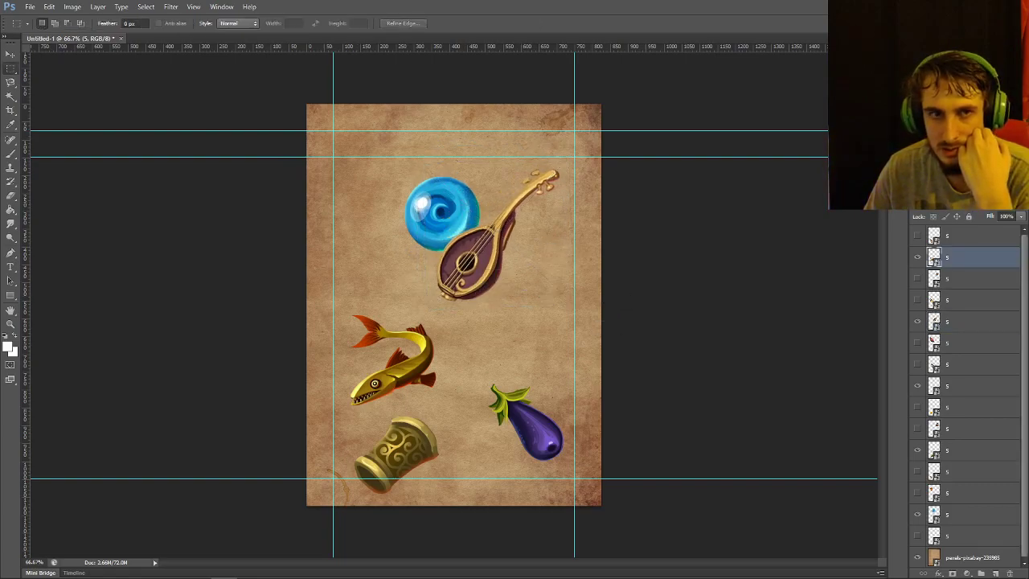
{"action": "key", "text": "v"}
{"action": "left_click_drag", "start_coordinate": [533, 264], "coordinate": [537, 260]}
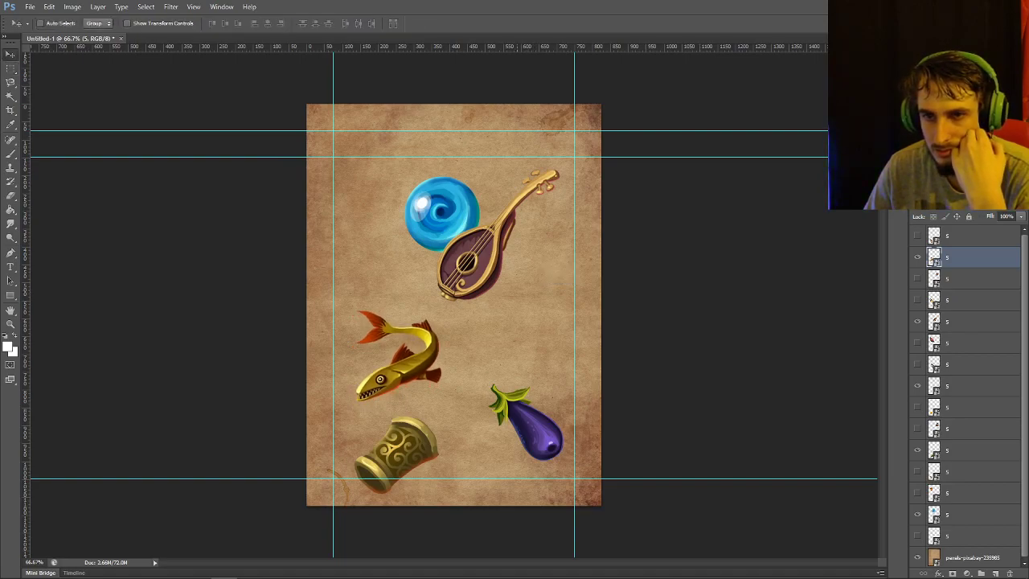
{"action": "left_click_drag", "start_coordinate": [516, 295], "coordinate": [573, 293]}
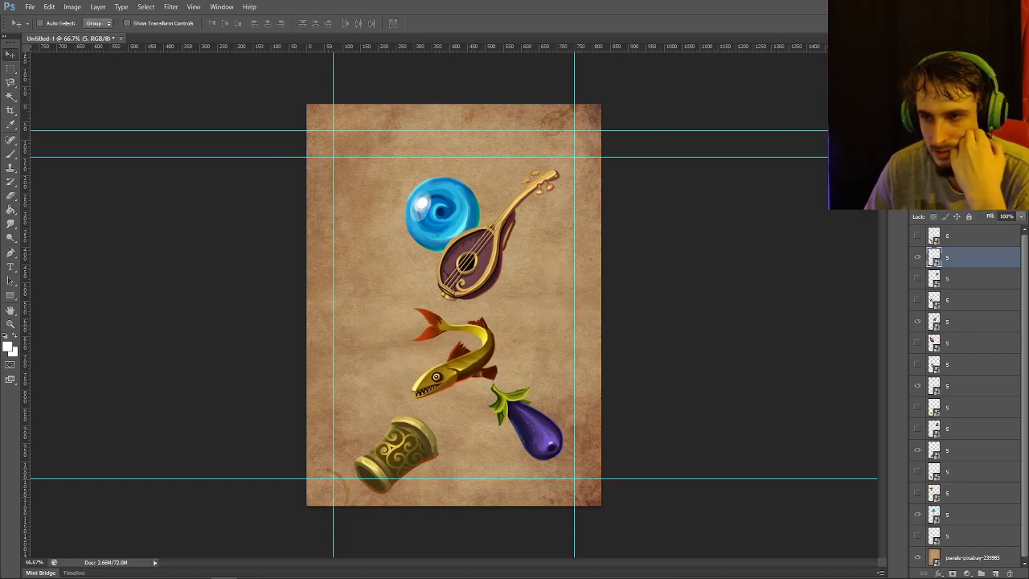
{"action": "left_click_drag", "start_coordinate": [561, 241], "coordinate": [558, 238]}
{"action": "left_click_drag", "start_coordinate": [527, 182], "coordinate": [441, 204]}
Save the second arrangement as a JPEG copy named 16.jpg in the Cards folder
{"action": "left_click", "coordinate": [30, 6]}
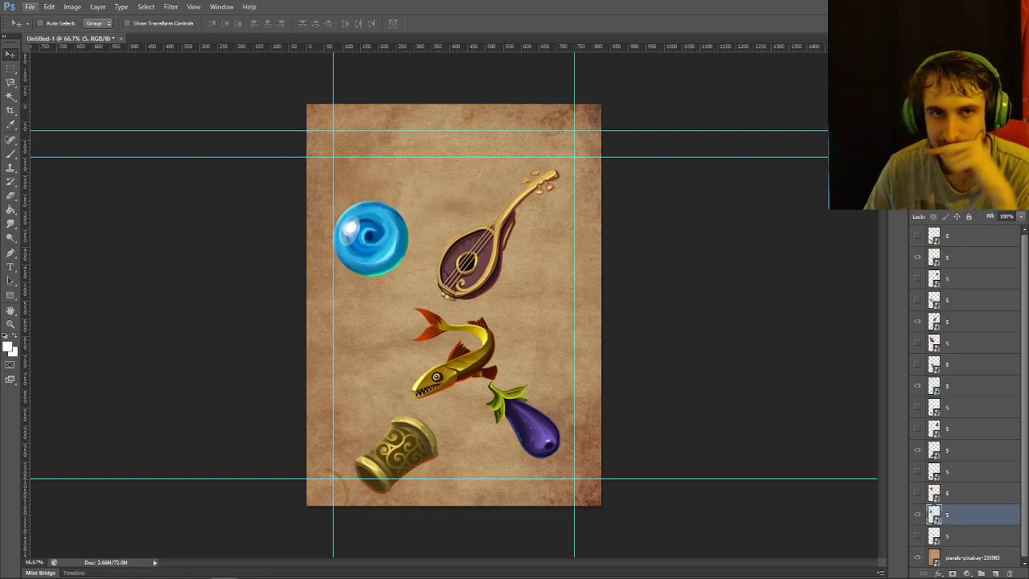
{"action": "left_click", "coordinate": [49, 135]}
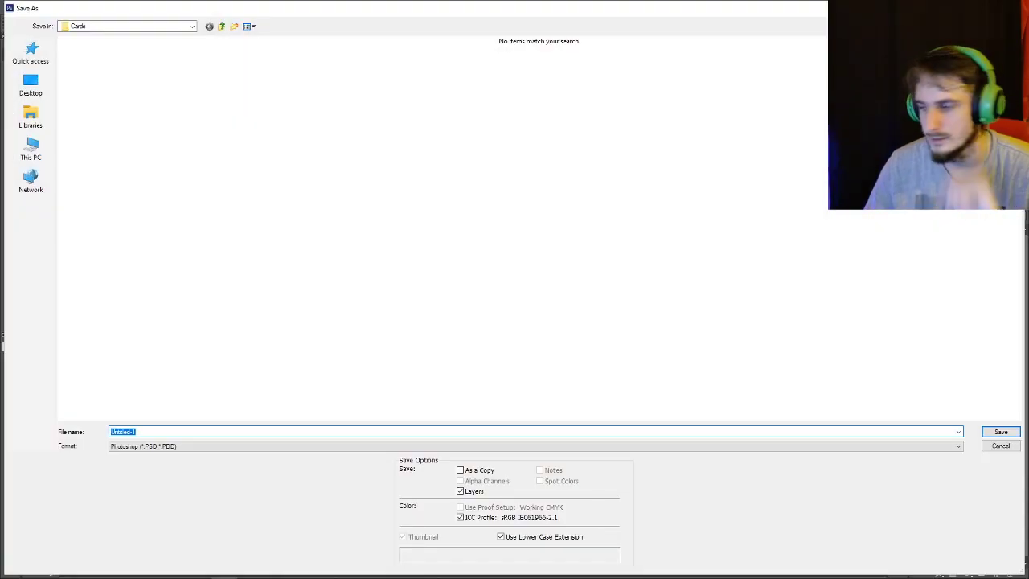
{"action": "type", "text": "16"}
{"action": "key", "text": "Tab"}
{"action": "key", "text": "j"}
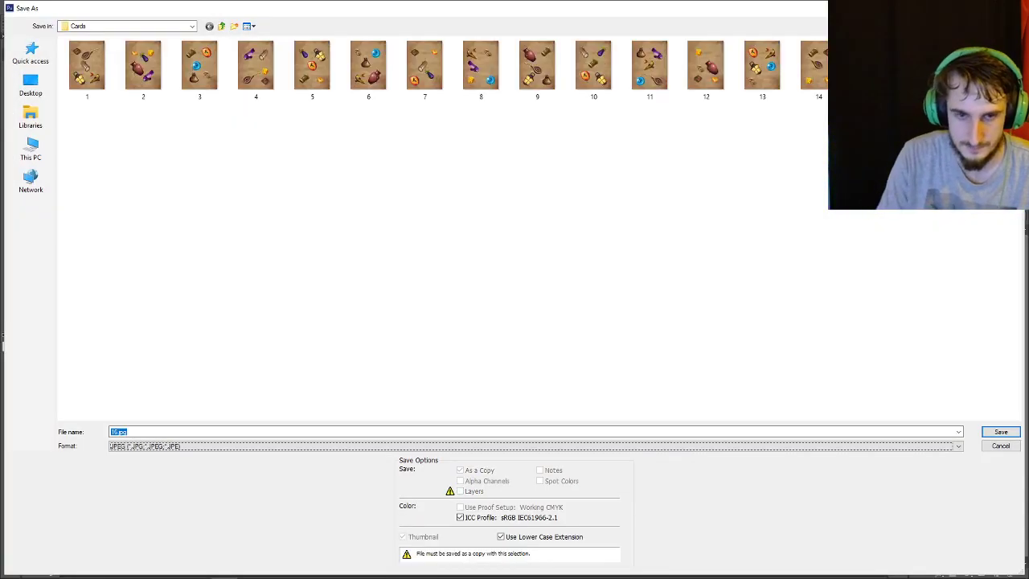
{"action": "key", "text": "Return"}
{"action": "key", "text": "Return"}
Rename the layers of the five visible items (blue orb, mug, eggplant, fish and lute) to 6
{"action": "double_click", "coordinate": [965, 514]}
{"action": "type", "text": "6"}
{"action": "double_click", "coordinate": [965, 450]}
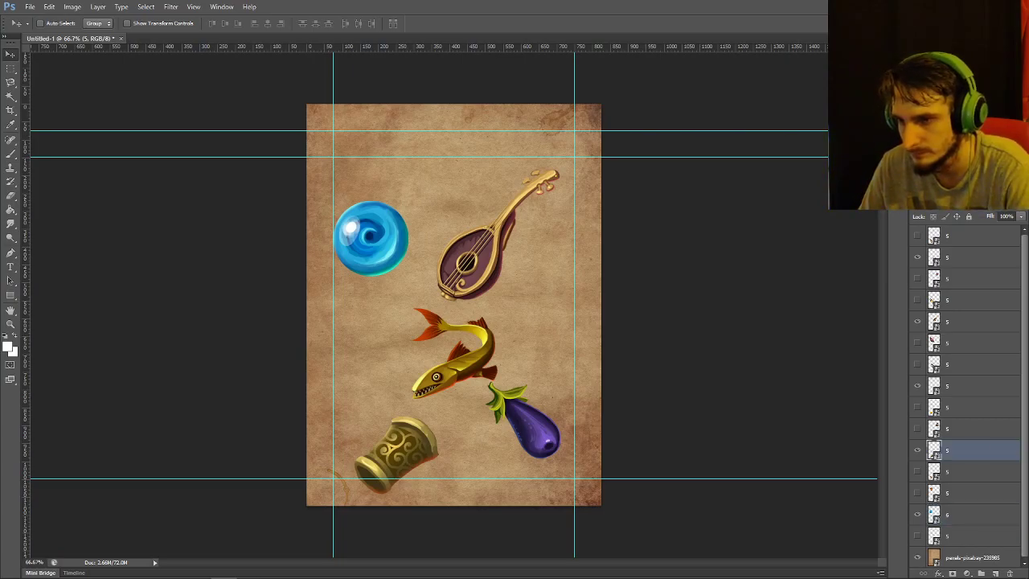
{"action": "type", "text": "6"}
{"action": "double_click", "coordinate": [965, 386]}
{"action": "type", "text": "6"}
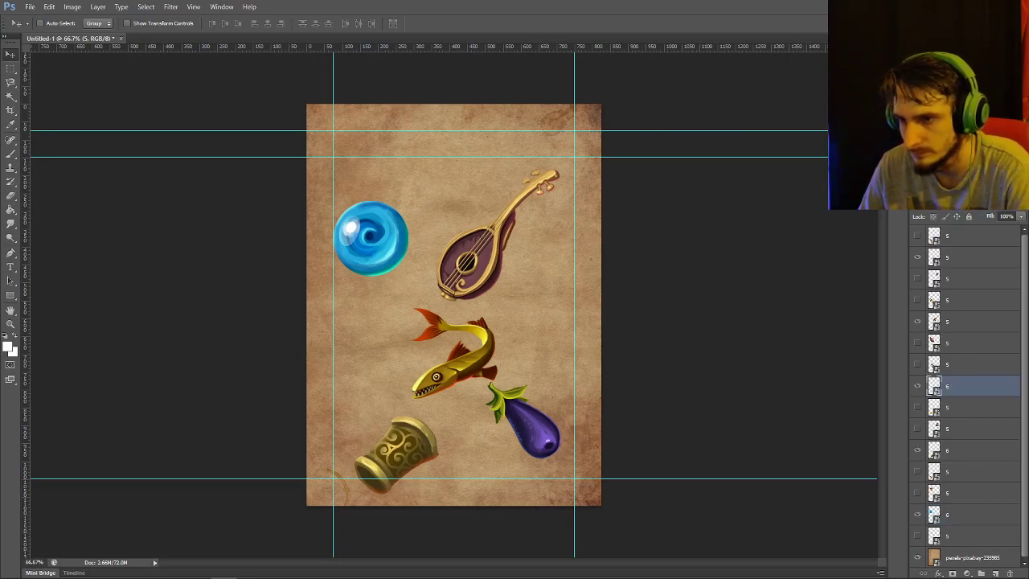
{"action": "double_click", "coordinate": [965, 322]}
{"action": "type", "text": "6"}
{"action": "double_click", "coordinate": [965, 257]}
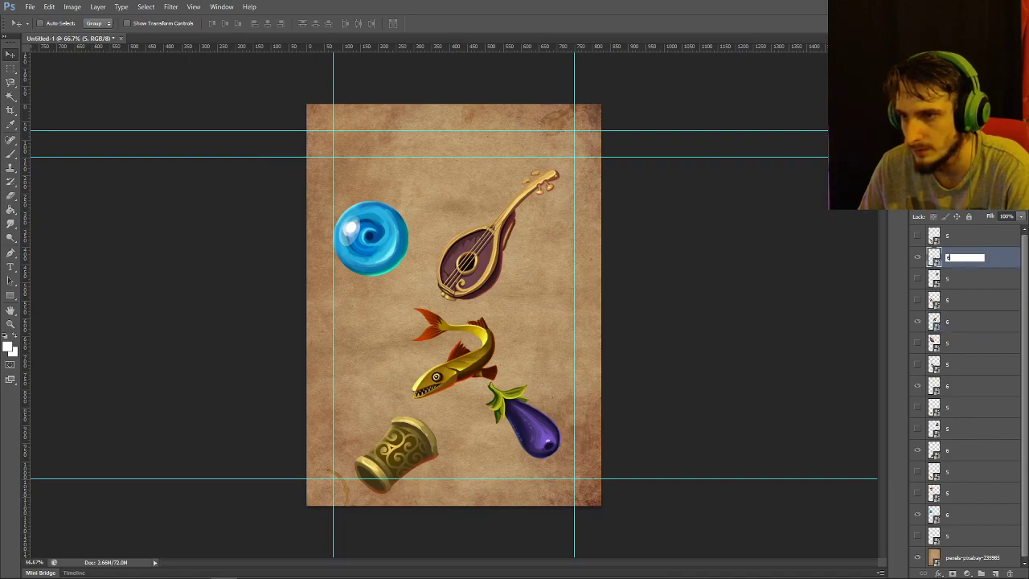
{"action": "type", "text": "6"}
{"action": "left_click", "coordinate": [965, 236]}
Hide the five items of the finished card so that only the parchment background is left
{"action": "left_click", "coordinate": [917, 257]}
{"action": "left_click", "coordinate": [917, 321]}
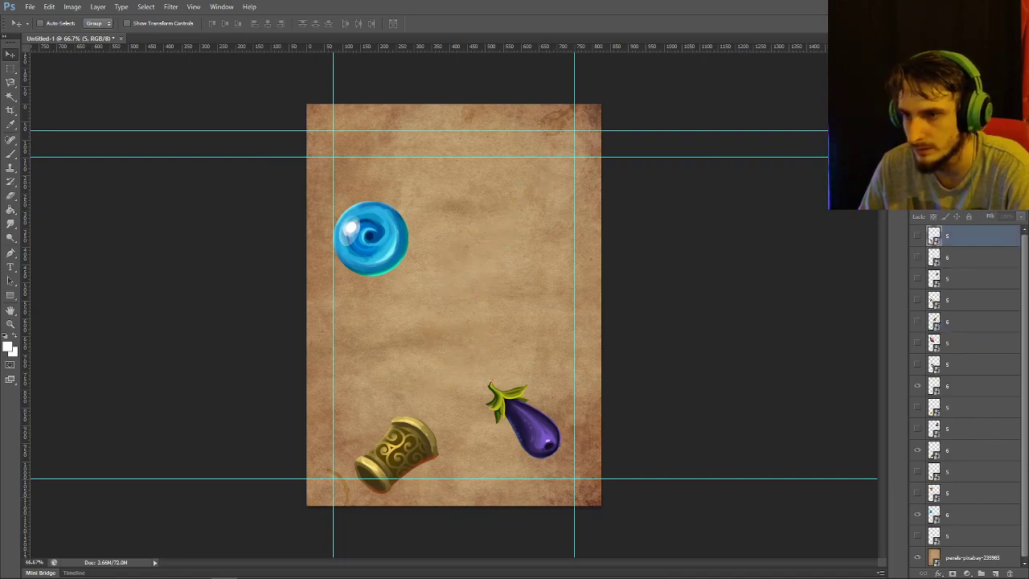
{"action": "left_click", "coordinate": [917, 386]}
{"action": "left_click", "coordinate": [918, 450]}
{"action": "left_click", "coordinate": [917, 515]}
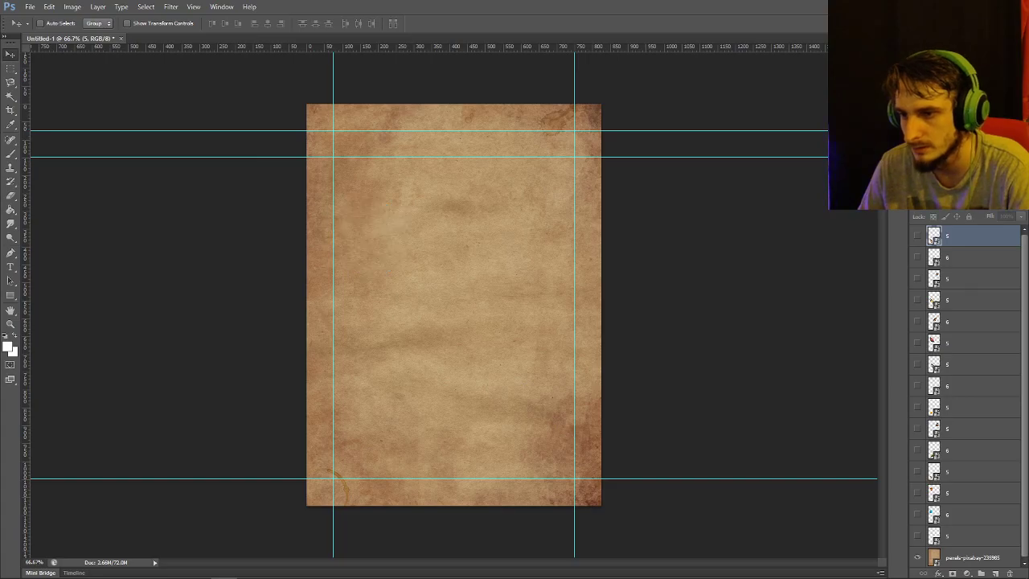
Show the orange rune stone, mushrooms, cheese, red vase and book for the next card
{"action": "left_click", "coordinate": [917, 535]}
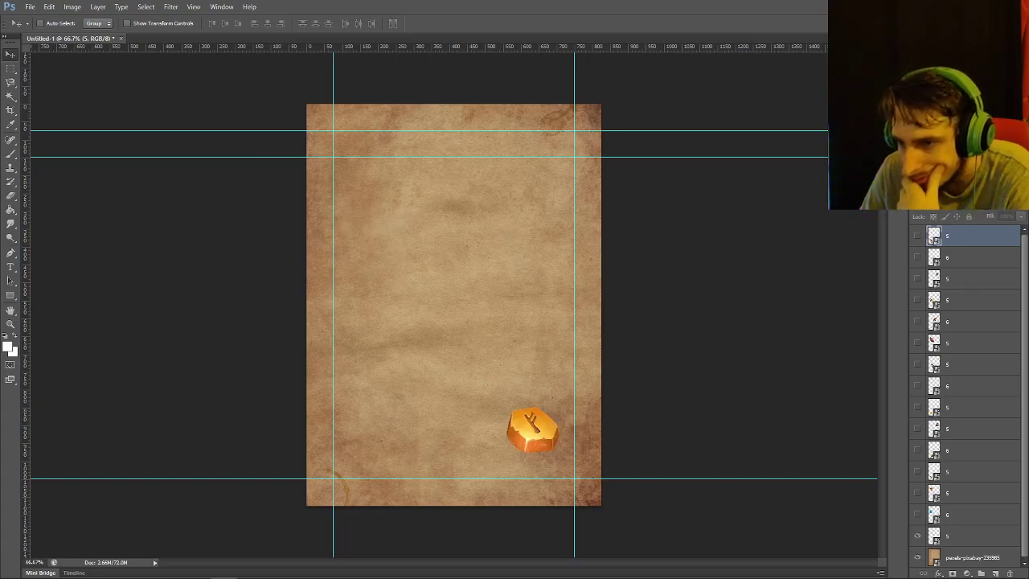
{"action": "left_click", "coordinate": [917, 406]}
{"action": "left_click", "coordinate": [918, 342]}
{"action": "left_click", "coordinate": [917, 278]}
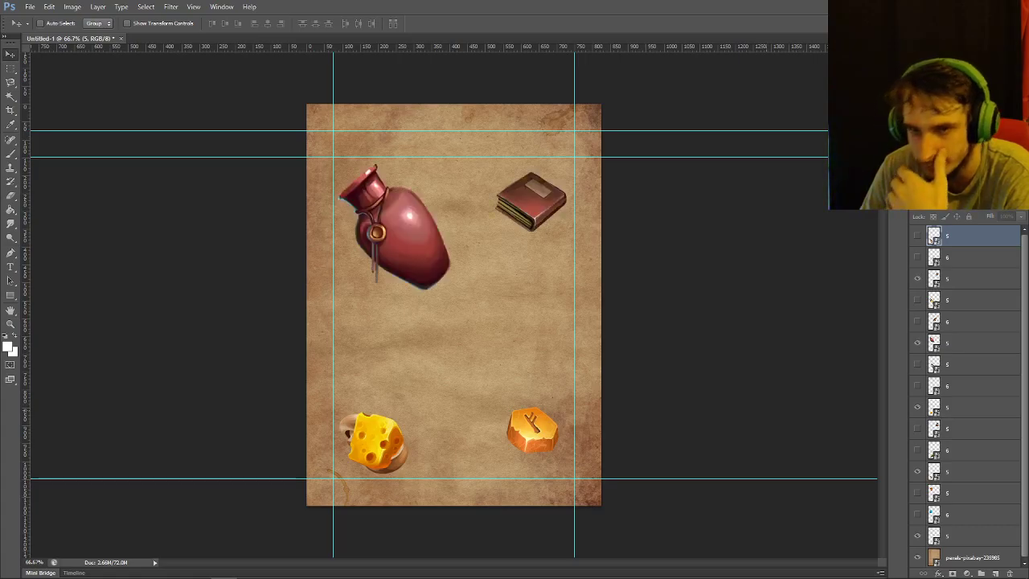
Move the book to the card's lower right corner and the red vase to the upper right area
{"action": "left_click", "coordinate": [972, 279]}
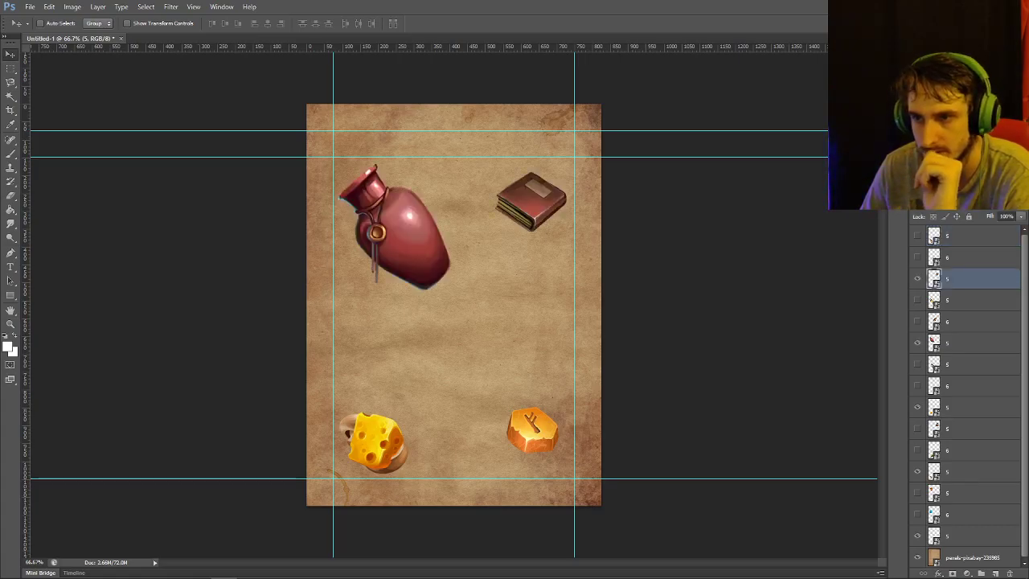
{"action": "left_click_drag", "start_coordinate": [537, 197], "coordinate": [546, 434]}
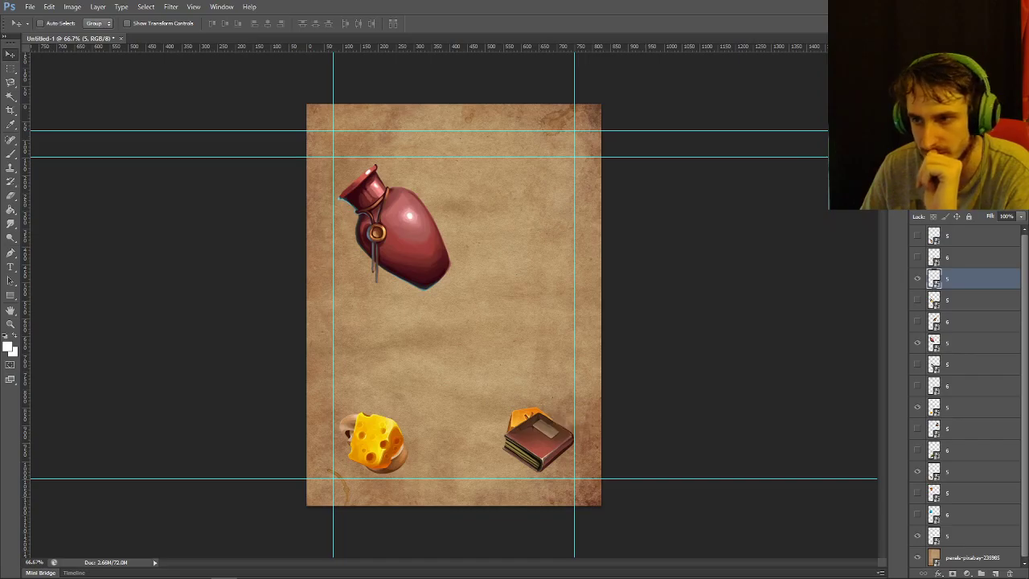
{"action": "left_click_drag", "start_coordinate": [418, 218], "coordinate": [546, 198]}
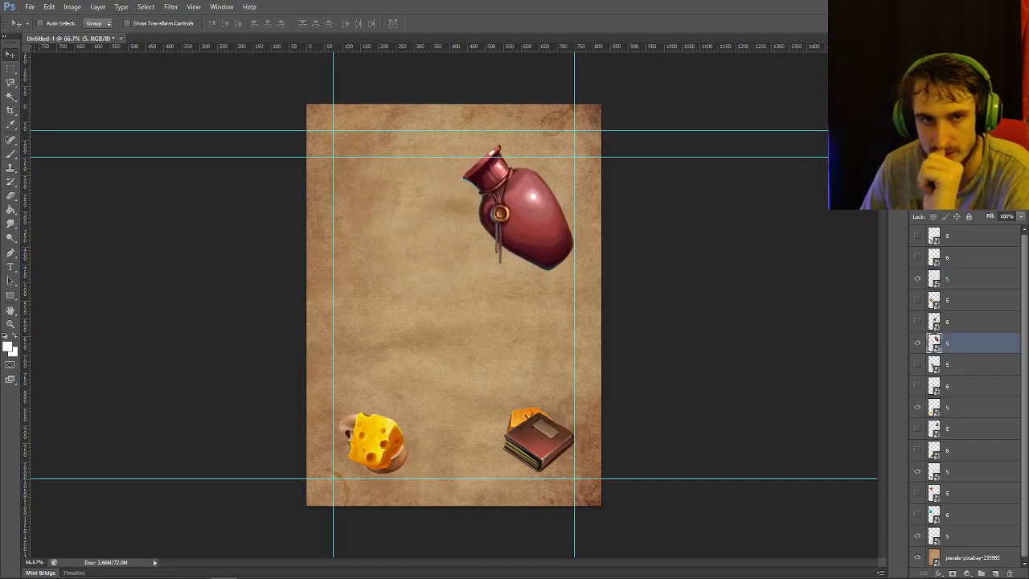
Flip the red vase horizontally and move it down so it sits just below the second horizontal guide
{"action": "key", "text": "m"}
{"action": "right_click", "coordinate": [436, 167]}
{"action": "left_click", "coordinate": [482, 296]}
{"action": "right_click", "coordinate": [524, 221]}
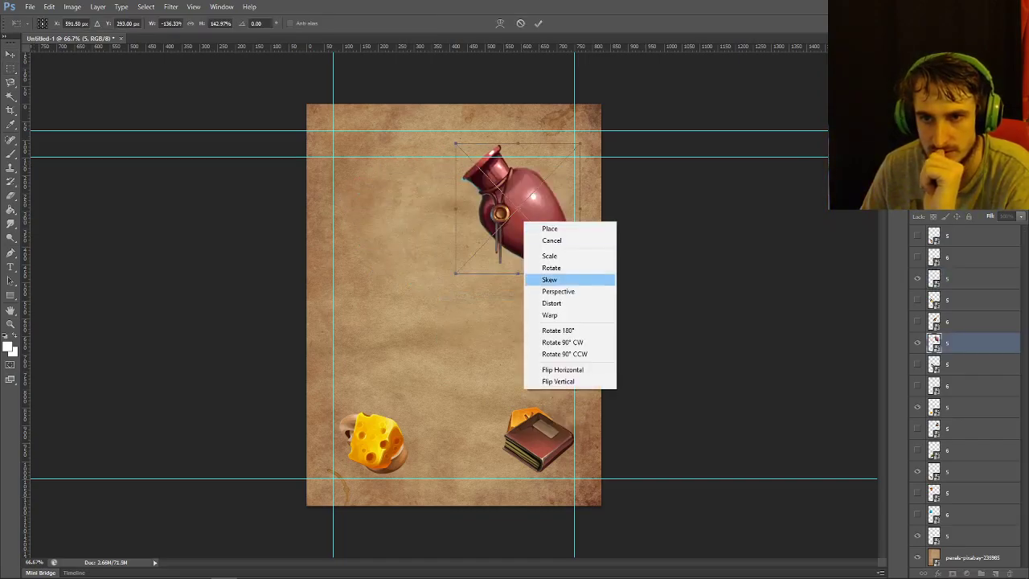
{"action": "left_click", "coordinate": [563, 369]}
{"action": "left_click_drag", "start_coordinate": [562, 225], "coordinate": [562, 241]}
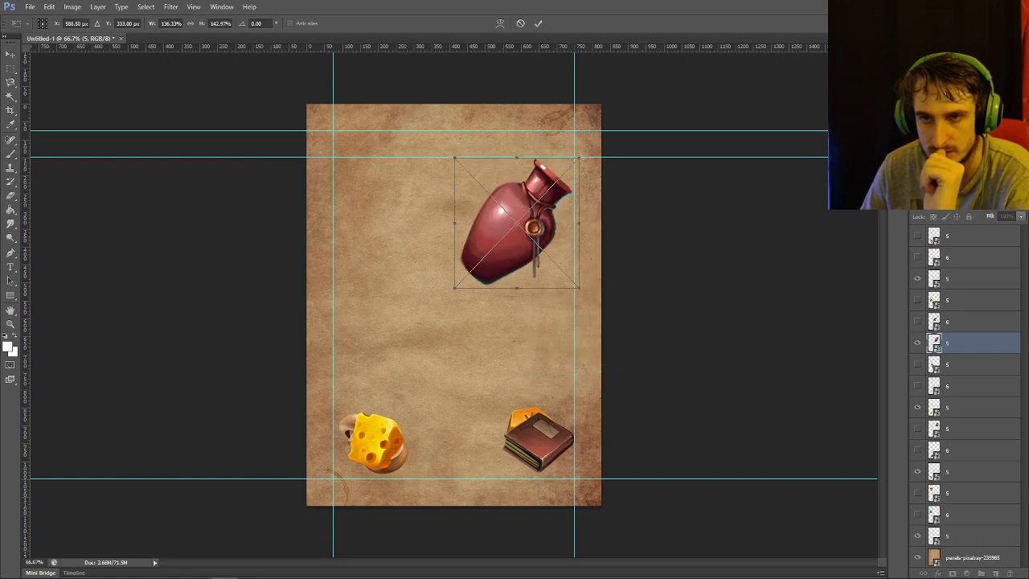
{"action": "key", "text": "Return"}
Place the cheese to the left of the vase, the mushrooms below the vase, and the rune stone in the card's lower left area
{"action": "left_click", "coordinate": [973, 407]}
{"action": "mouse_move", "coordinate": [504, 327]}
{"action": "left_mouse_down"}
{"action": "mouse_move", "coordinate": [507, 396]}
{"action": "mouse_move", "coordinate": [439, 228]}
{"action": "mouse_move", "coordinate": [437, 159]}
{"action": "mouse_move", "coordinate": [505, 156]}
{"action": "left_mouse_up"}
{"action": "key", "text": "ctrl+d"}
{"action": "key", "text": "v"}
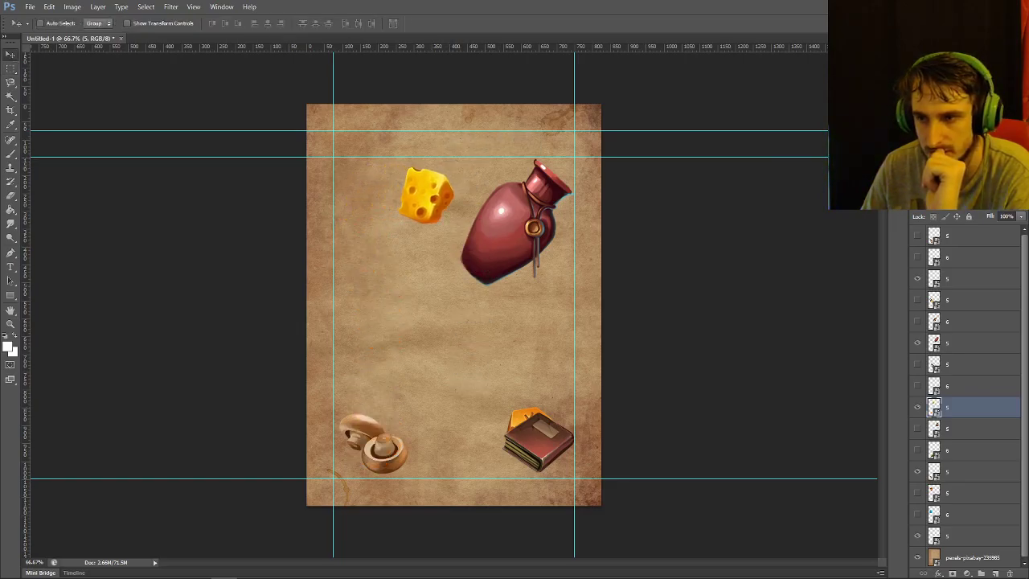
{"action": "left_click_drag", "start_coordinate": [374, 442], "coordinate": [502, 330]}
{"action": "left_click_drag", "start_coordinate": [518, 412], "coordinate": [392, 374]}
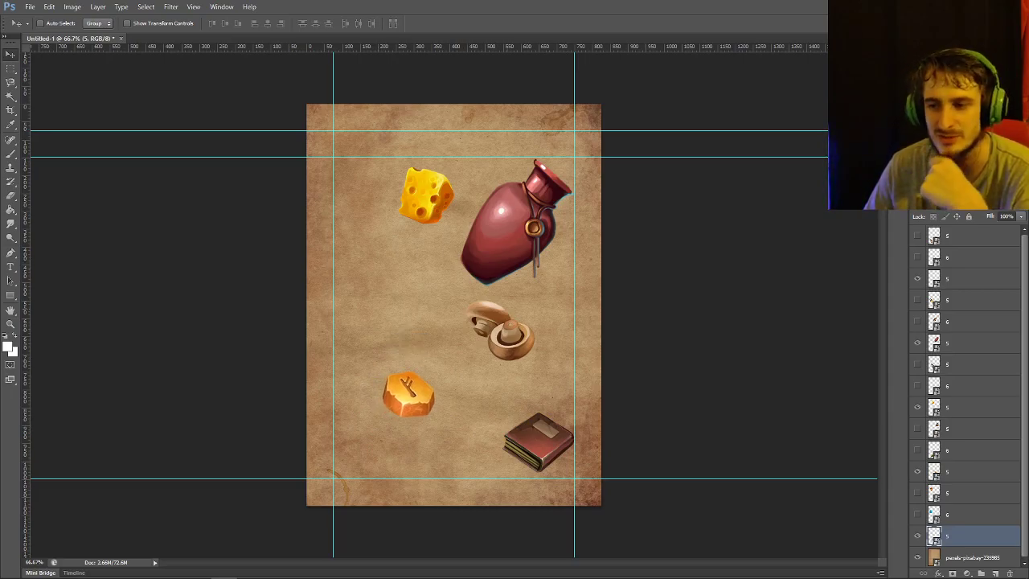
Save the vase, cheese, mushroom, rune and book arrangement as a JPEG named 17 in the Cards folder
{"action": "left_click", "coordinate": [30, 6]}
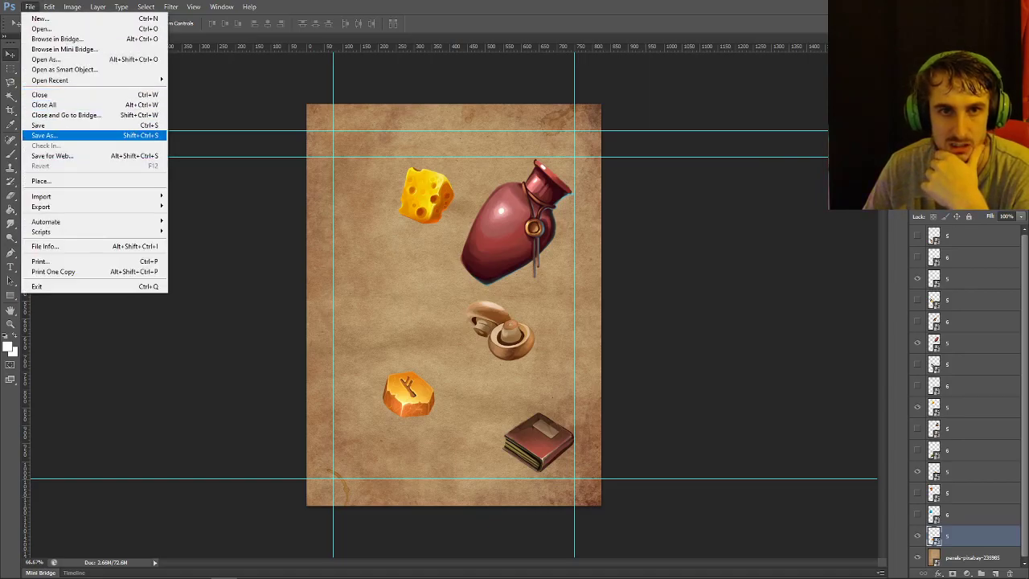
{"action": "left_click", "coordinate": [48, 133]}
{"action": "type", "text": "17"}
{"action": "key", "text": "Tab"}
{"action": "key", "text": "j"}
{"action": "key", "text": "Return"}
{"action": "key", "text": "Return"}
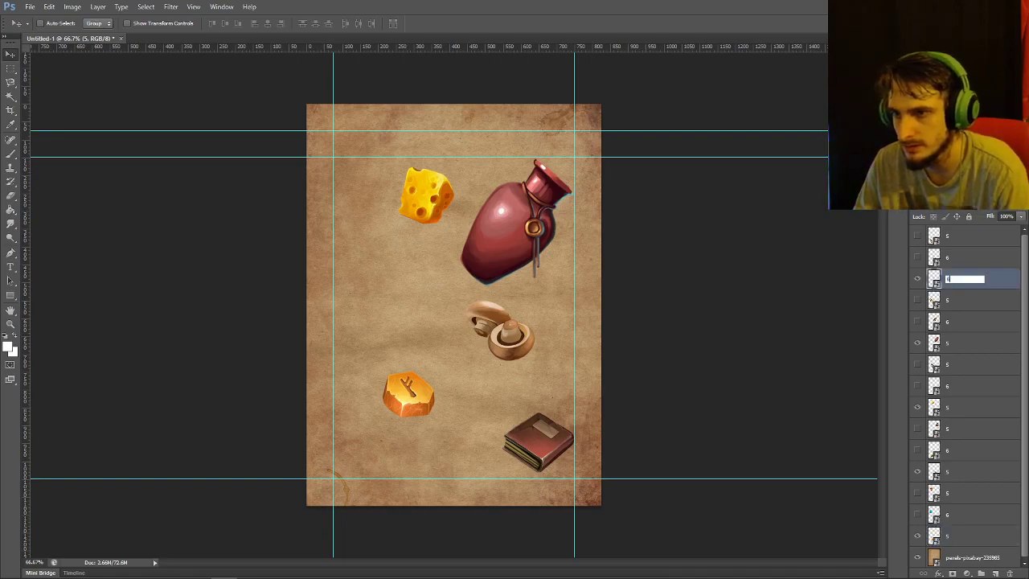
Rename the layers of the book, vase, cheese, mushrooms and rune stone to 6
{"action": "type", "text": "6"}
{"action": "key", "text": "Tab"}
{"action": "type", "text": "6"}
{"action": "key", "text": "Tab"}
{"action": "type", "text": "6"}
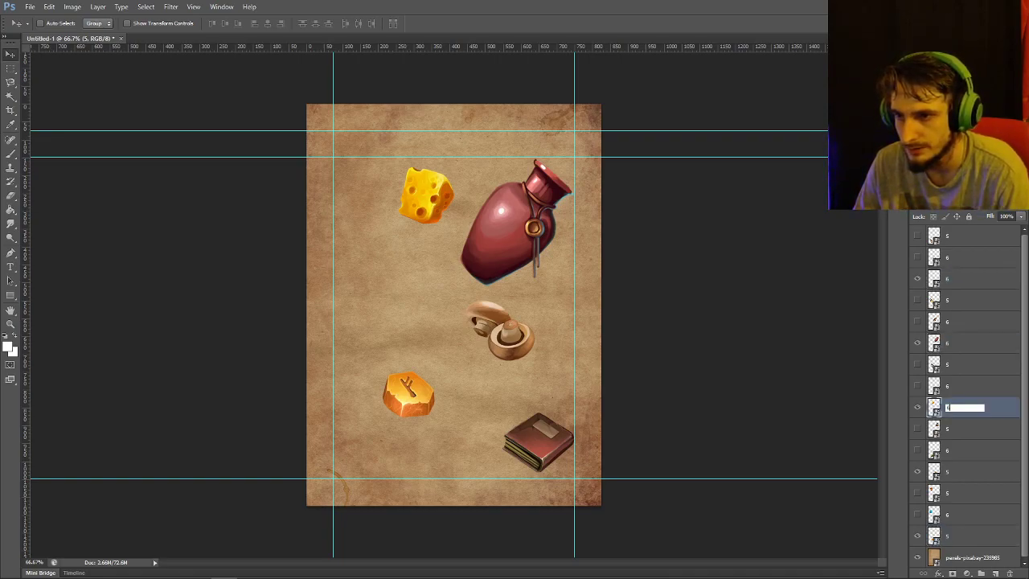
{"action": "key", "text": "Tab"}
{"action": "type", "text": "6"}
{"action": "key", "text": "Tab"}
{"action": "type", "text": "6"}
{"action": "key", "text": "Return"}
Hide the rune stone, mushrooms, cheese, vase and book to clear the parchment
{"action": "left_click", "coordinate": [918, 535]}
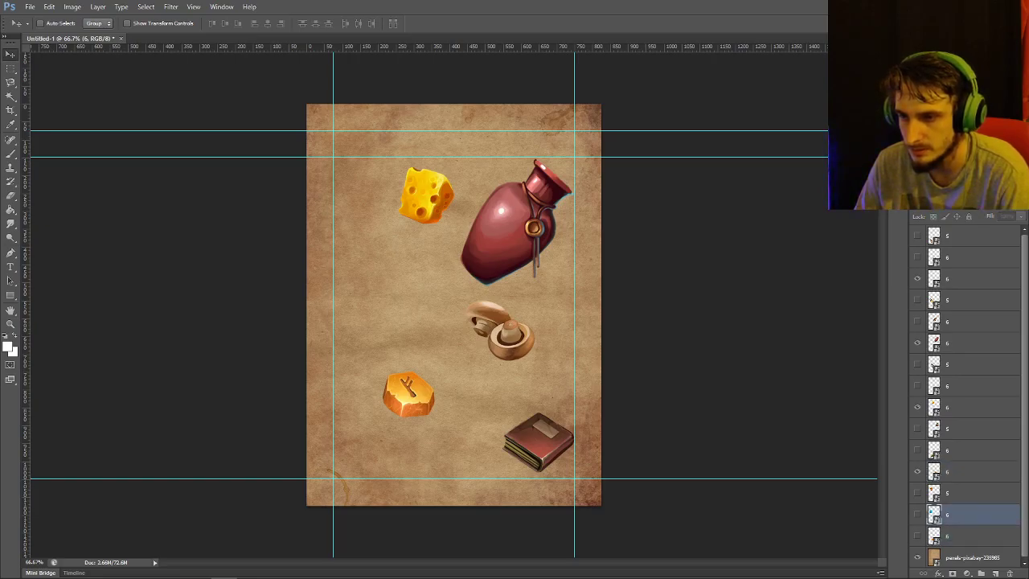
{"action": "left_click", "coordinate": [917, 471]}
{"action": "left_click", "coordinate": [917, 406]}
{"action": "left_click", "coordinate": [917, 342]}
{"action": "left_click", "coordinate": [917, 278]}
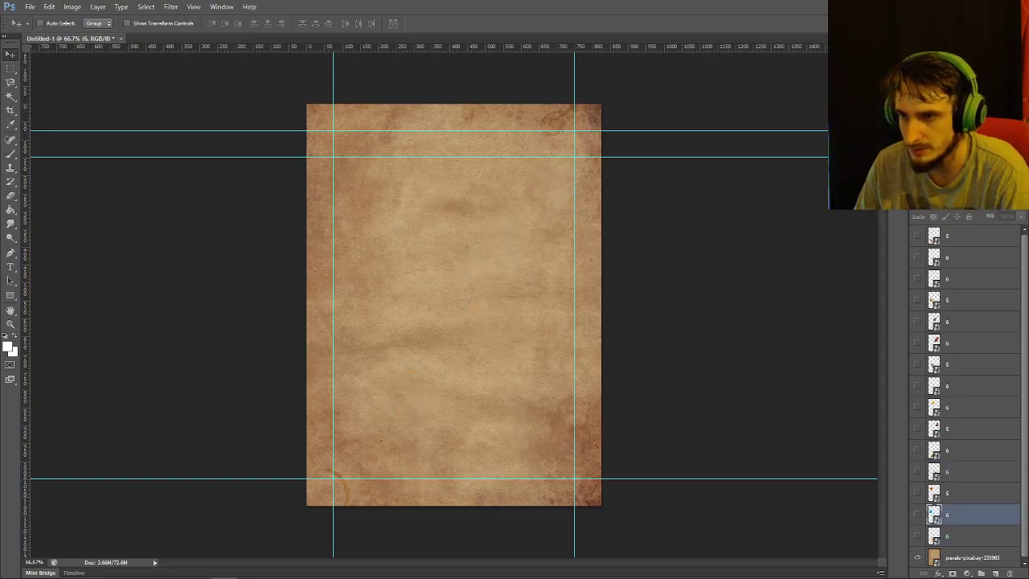
Show the five remaining items still named 5: log, lantern, purple feathers, pouch and amber
{"action": "left_click", "coordinate": [917, 235]}
{"action": "left_click", "coordinate": [917, 300]}
{"action": "left_click", "coordinate": [917, 364]}
{"action": "left_click", "coordinate": [917, 429]}
{"action": "left_click", "coordinate": [917, 493]}
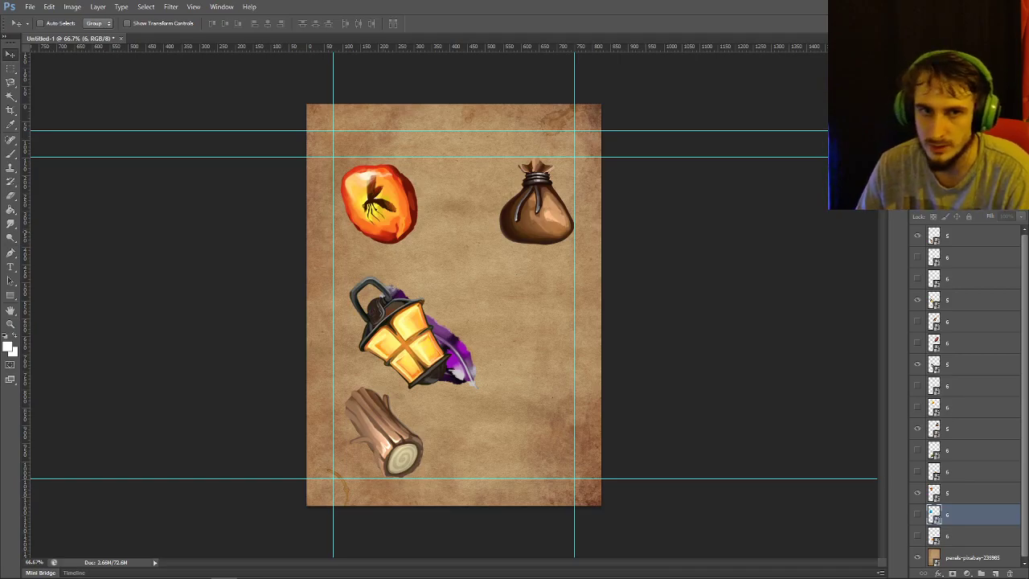
Move the amber to the card's lower right guide corner and the pouch to the lower left guide corner
{"action": "left_click_drag", "start_coordinate": [394, 221], "coordinate": [493, 377]}
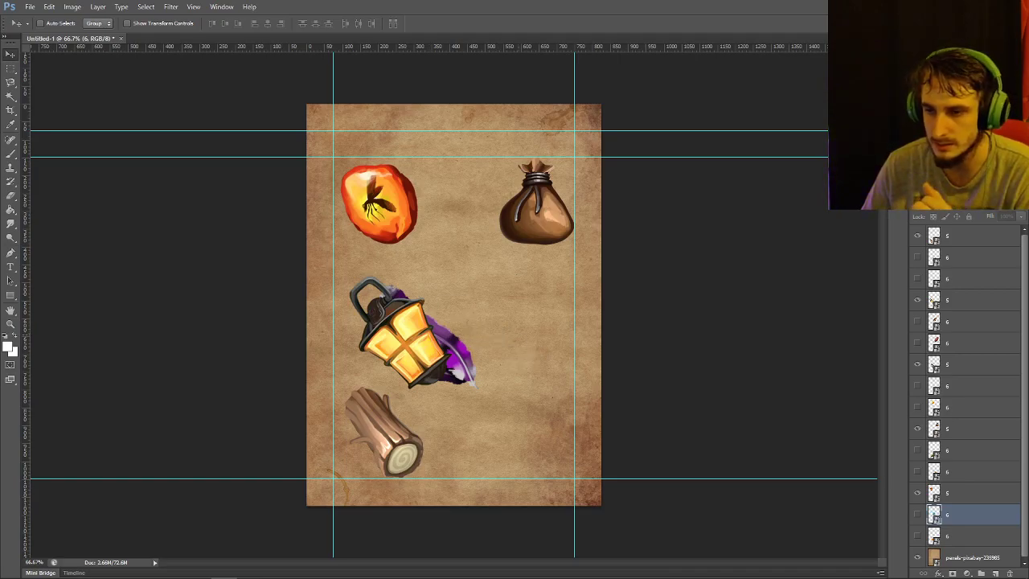
{"action": "left_click", "coordinate": [969, 492]}
{"action": "left_click_drag", "start_coordinate": [378, 201], "coordinate": [535, 438]}
{"action": "left_click", "coordinate": [969, 428]}
{"action": "left_click_drag", "start_coordinate": [502, 318], "coordinate": [342, 533]}
{"action": "left_click_drag", "start_coordinate": [378, 402], "coordinate": [355, 450]}
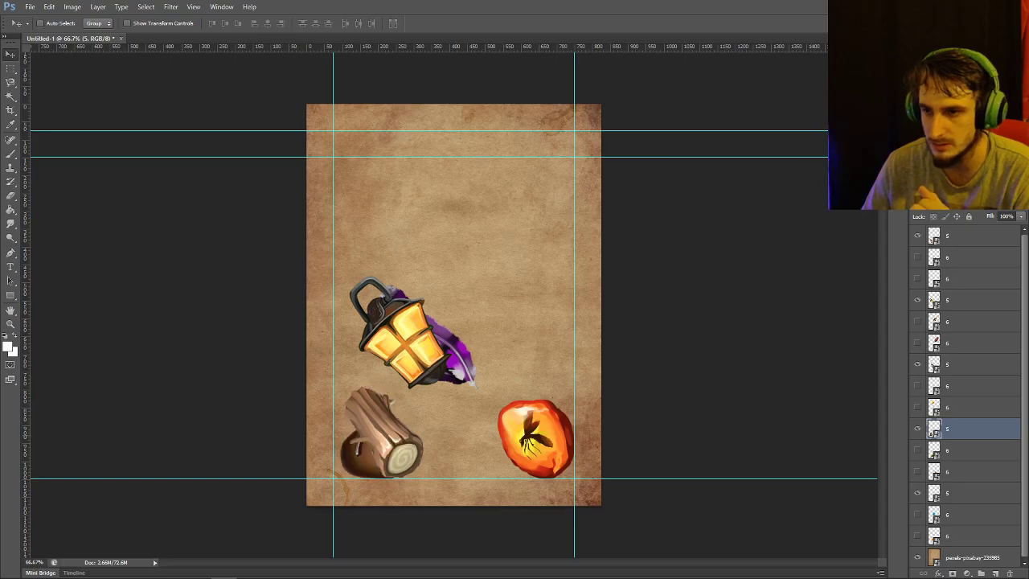
Move the purple feathers to the card's upper right area and flip them horizontally
{"action": "left_click", "coordinate": [969, 364]}
{"action": "left_click_drag", "start_coordinate": [549, 310], "coordinate": [618, 183]}
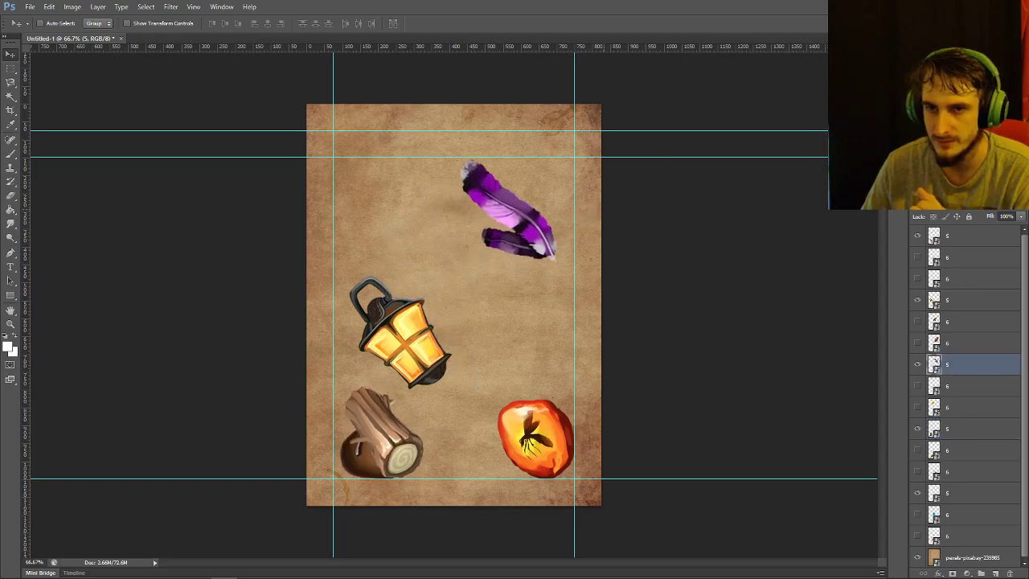
{"action": "key", "text": "m"}
{"action": "right_click", "coordinate": [504, 156]}
{"action": "left_click", "coordinate": [535, 286]}
{"action": "right_click", "coordinate": [526, 215]}
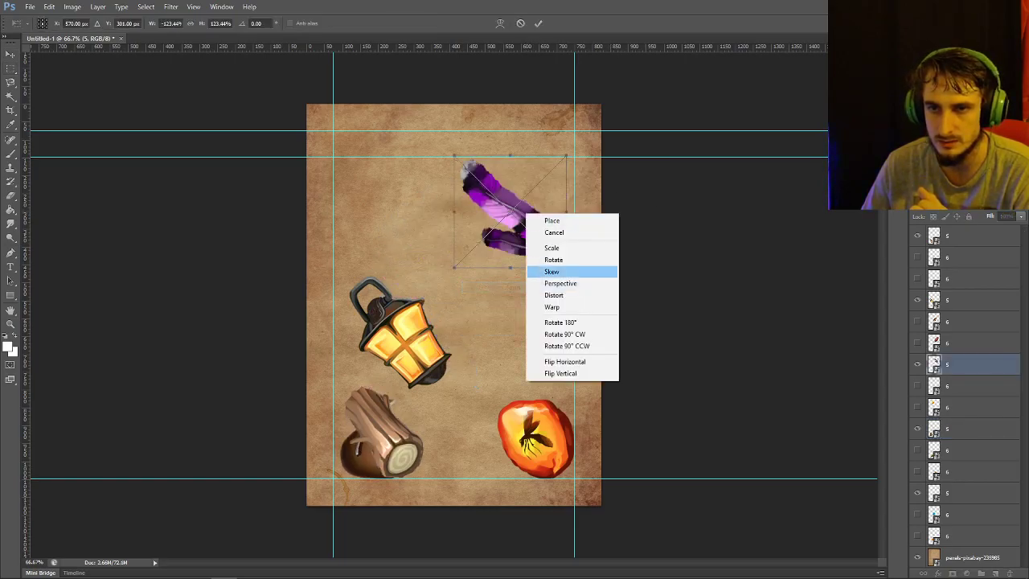
{"action": "left_click", "coordinate": [564, 361]}
{"action": "left_click", "coordinate": [538, 23]}
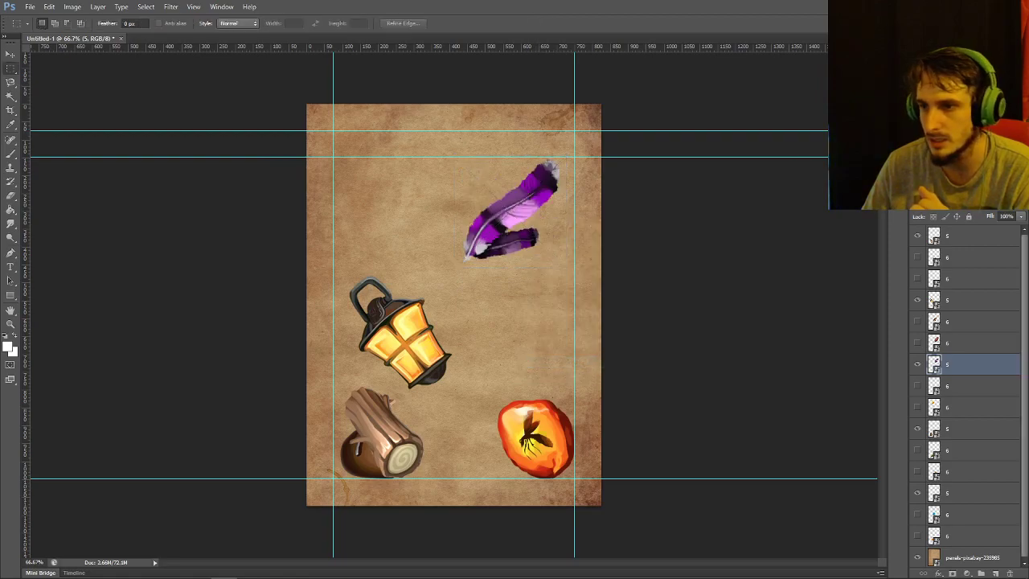
Move the log to the card's middle right below the feathers, and the lantern to the middle left above the pouch
{"action": "left_click", "coordinate": [930, 301]}
{"action": "key", "text": "v"}
{"action": "left_click_drag", "start_coordinate": [399, 334], "coordinate": [397, 222]}
{"action": "left_click", "coordinate": [959, 237]}
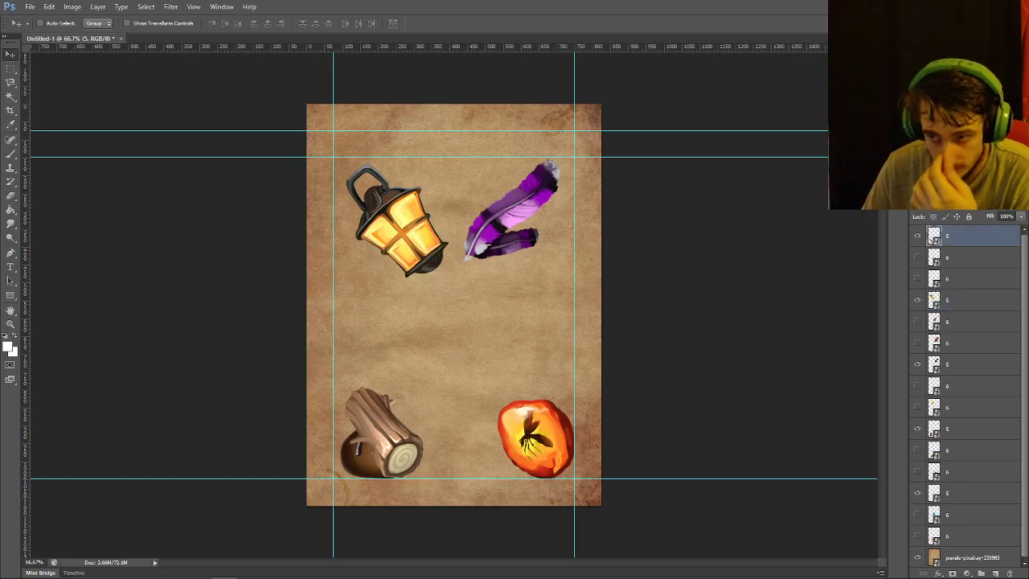
{"action": "left_click_drag", "start_coordinate": [398, 409], "coordinate": [531, 291]}
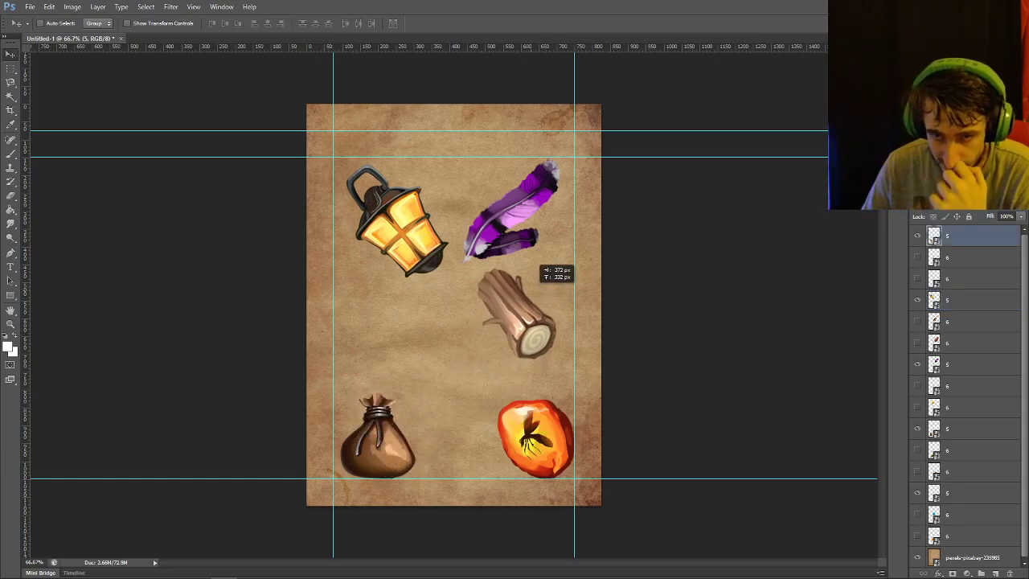
{"action": "left_click", "coordinate": [933, 301]}
{"action": "left_click_drag", "start_coordinate": [415, 190], "coordinate": [431, 310]}
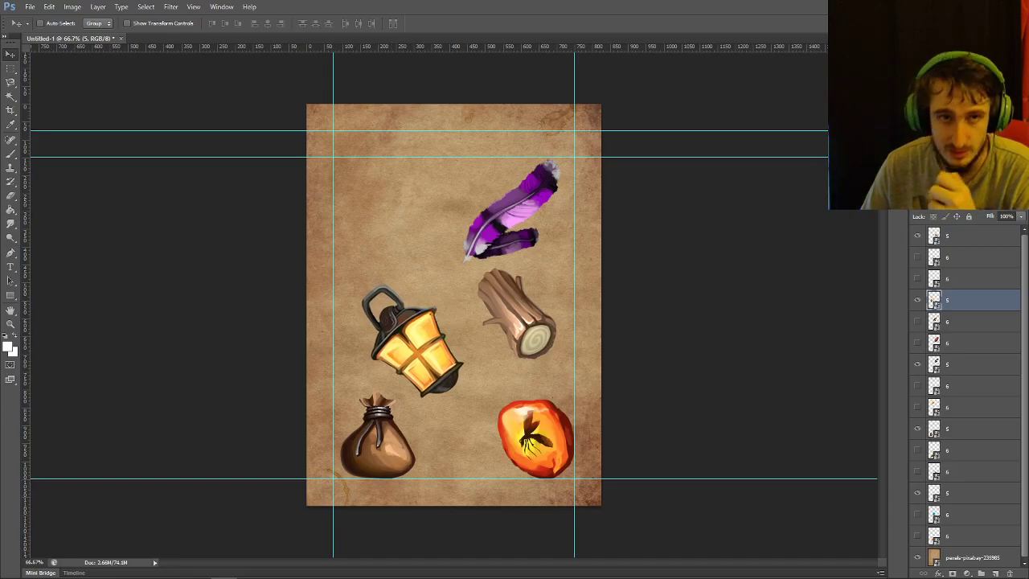
Save the lantern, feather, log, pouch and amber arrangement under the name 18 in the Cards folder
{"action": "left_click", "coordinate": [30, 6]}
{"action": "left_click", "coordinate": [48, 131]}
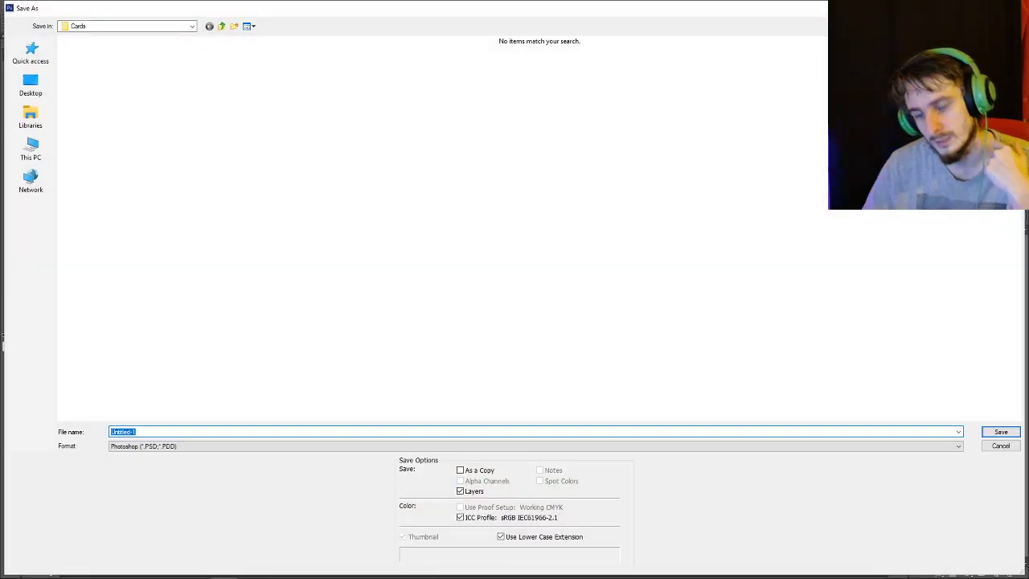
{"action": "type", "text": "18"}
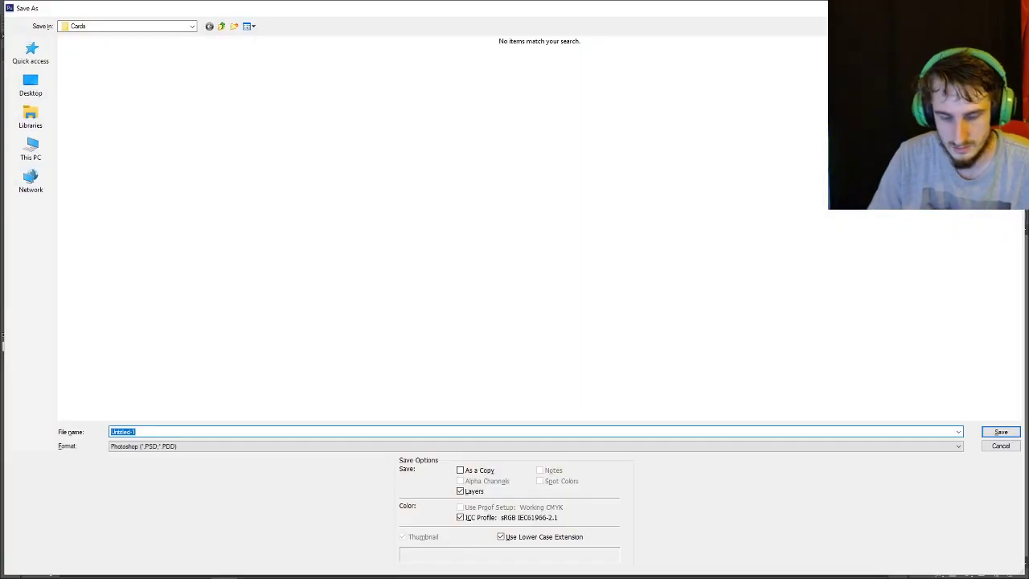
Save the layered document as the Photoshop file cards in the Cards folder, with Maximize Compatibility on
{"action": "type", "text": "cards"}
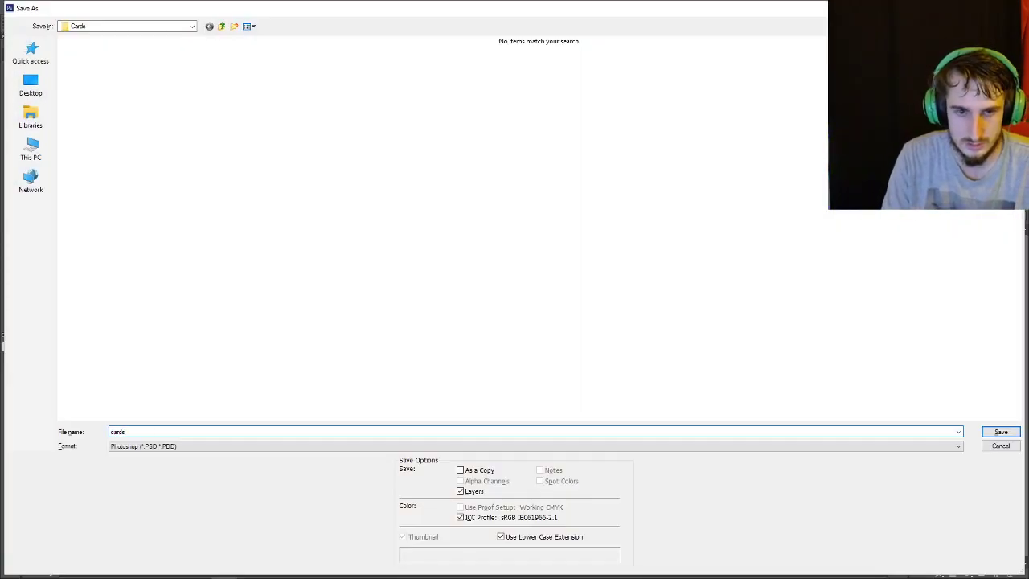
{"action": "key", "text": "Return"}
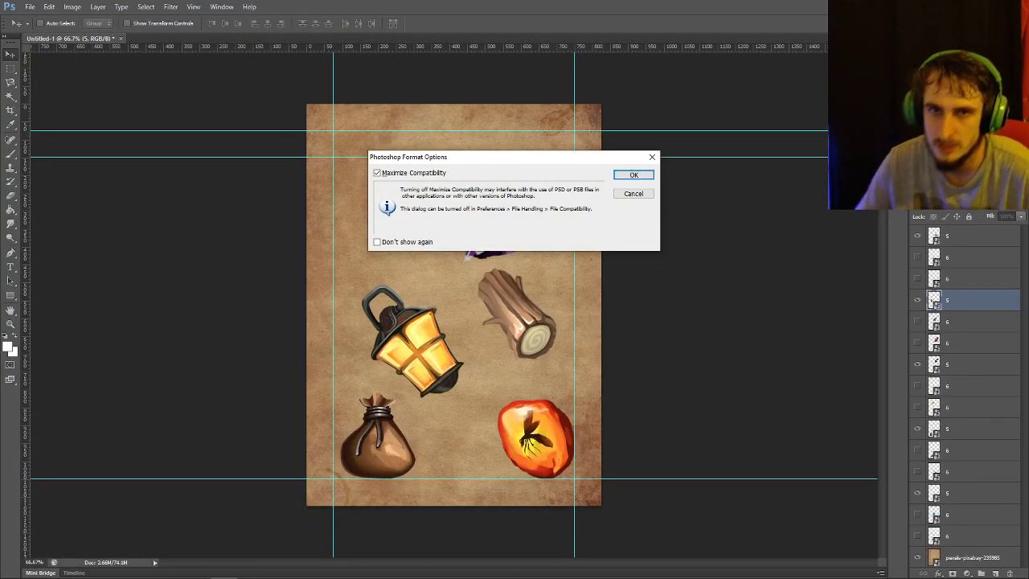
{"action": "key", "text": "Return"}
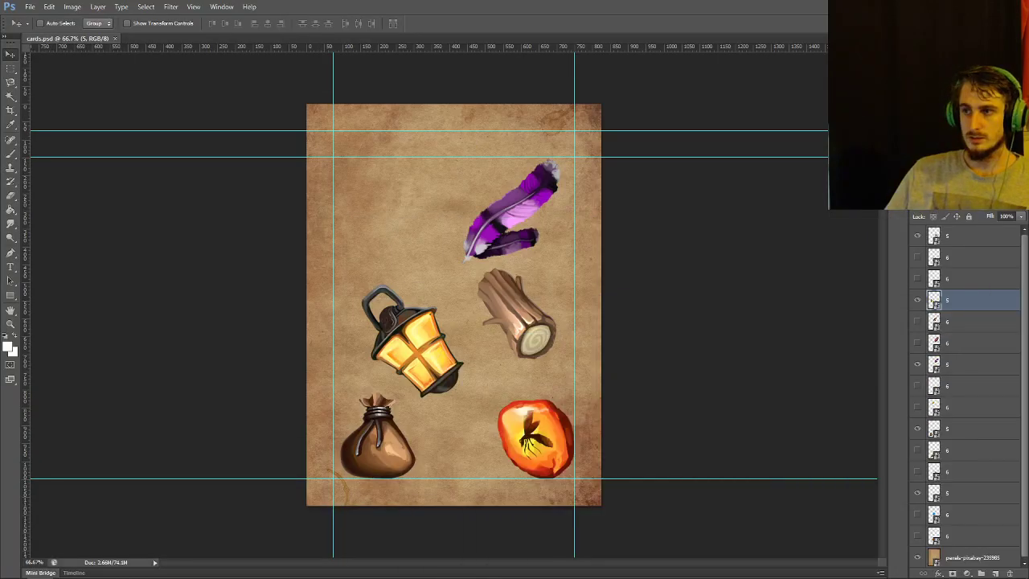
Close the card document and create a new blank document using the International Paper preset
{"action": "key", "text": "ctrl+w"}
{"action": "left_click", "coordinate": [30, 6]}
{"action": "left_click", "coordinate": [35, 16]}
{"action": "left_click", "coordinate": [482, 162]}
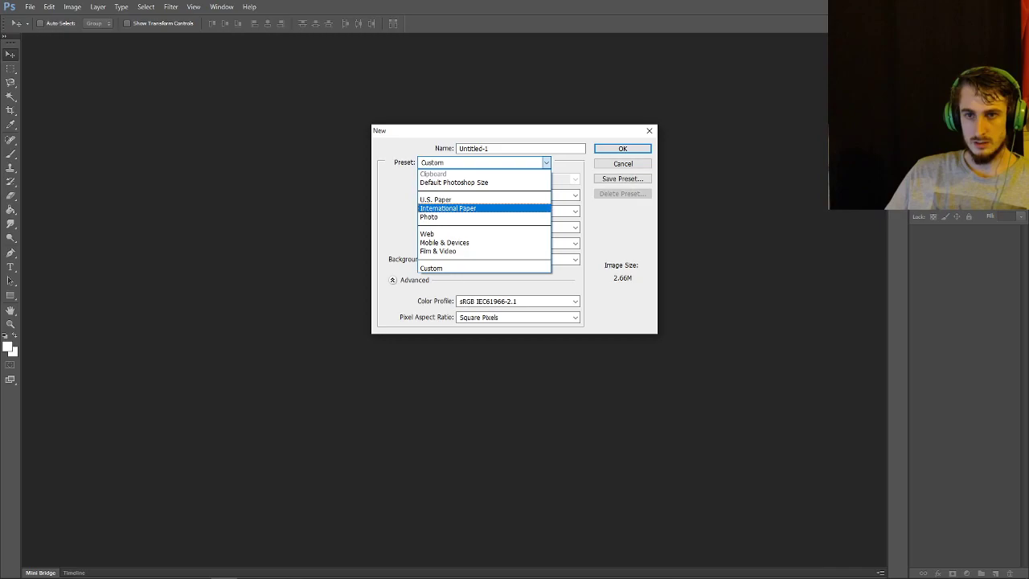
{"action": "left_click", "coordinate": [451, 208]}
{"action": "key", "text": "Return"}
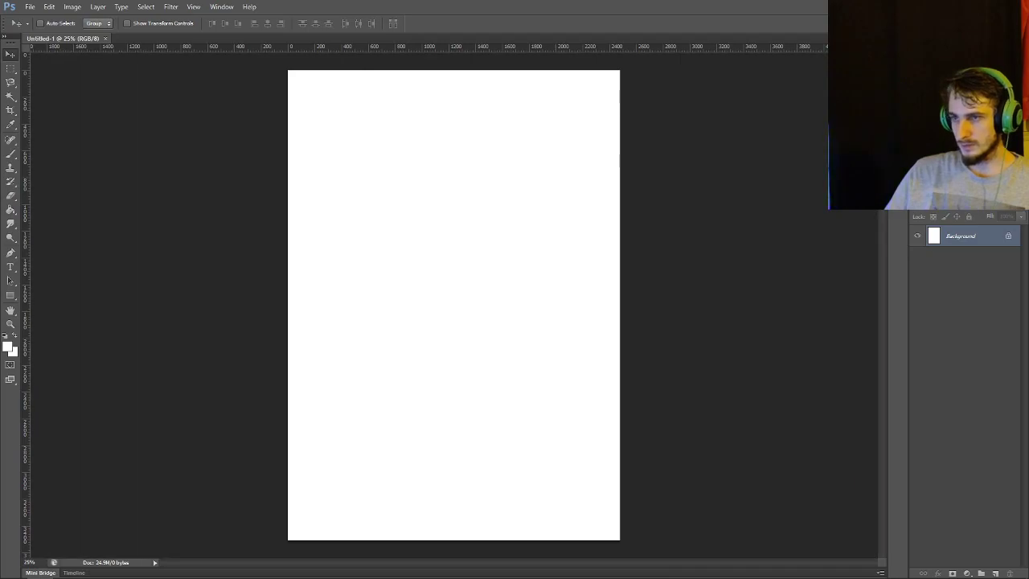
Rotate the placed parchment image 90° counter-clockwise and enlarge it until it covers the whole page
{"action": "right_click", "coordinate": [401, 276]}
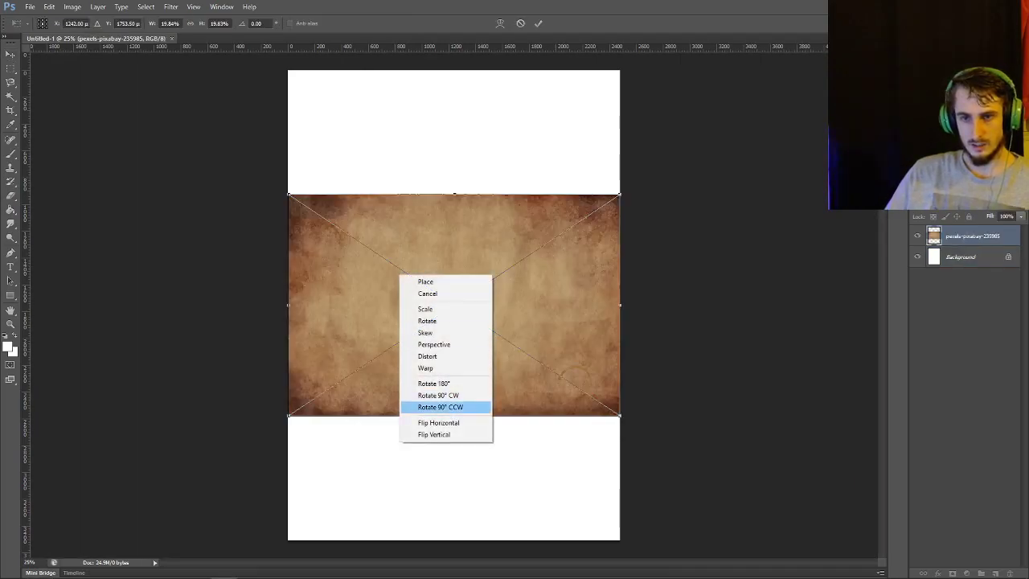
{"action": "left_click", "coordinate": [439, 422]}
{"action": "right_click", "coordinate": [534, 309]}
{"action": "left_click_drag", "start_coordinate": [534, 323], "coordinate": [493, 248]}
{"action": "left_click", "coordinate": [568, 468]}
{"action": "right_click", "coordinate": [538, 299]}
{"action": "left_click", "coordinate": [576, 419]}
{"action": "left_click_drag", "start_coordinate": [508, 399], "coordinate": [620, 558]}
{"action": "left_click_drag", "start_coordinate": [555, 340], "coordinate": [559, 315]}
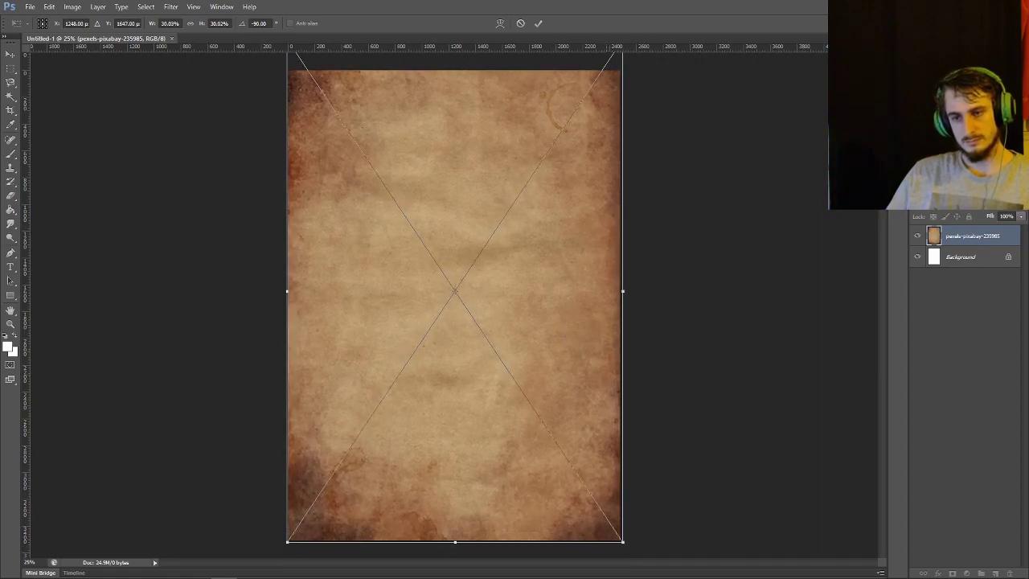
{"action": "left_click_drag", "start_coordinate": [623, 542], "coordinate": [650, 577]}
{"action": "left_click_drag", "start_coordinate": [585, 414], "coordinate": [574, 366]}
{"action": "left_click", "coordinate": [537, 23]}
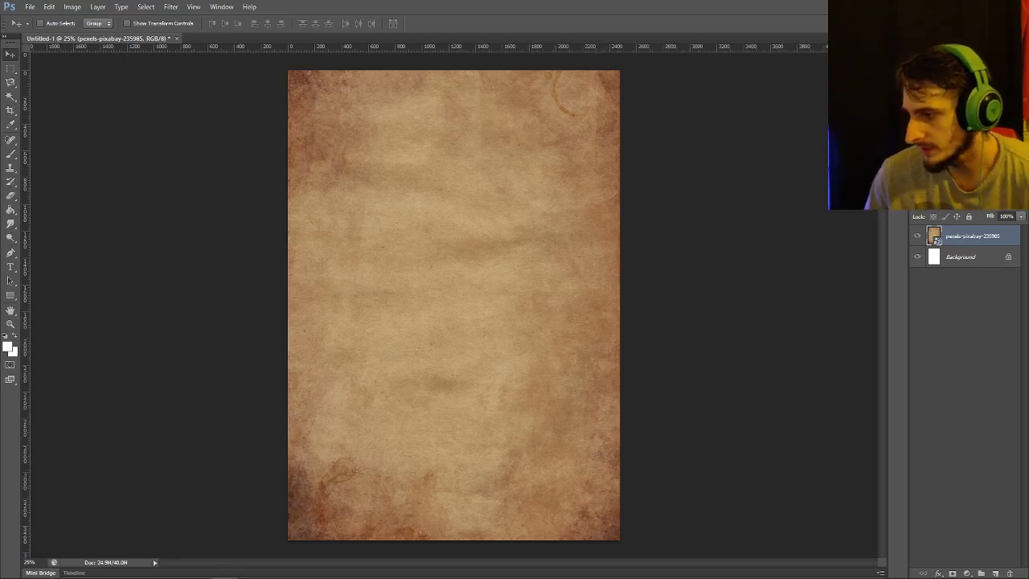
Add the white title "Over-burdened!" across the top of the page in 90 pt Caslon Antique
{"action": "left_click", "coordinate": [10, 267]}
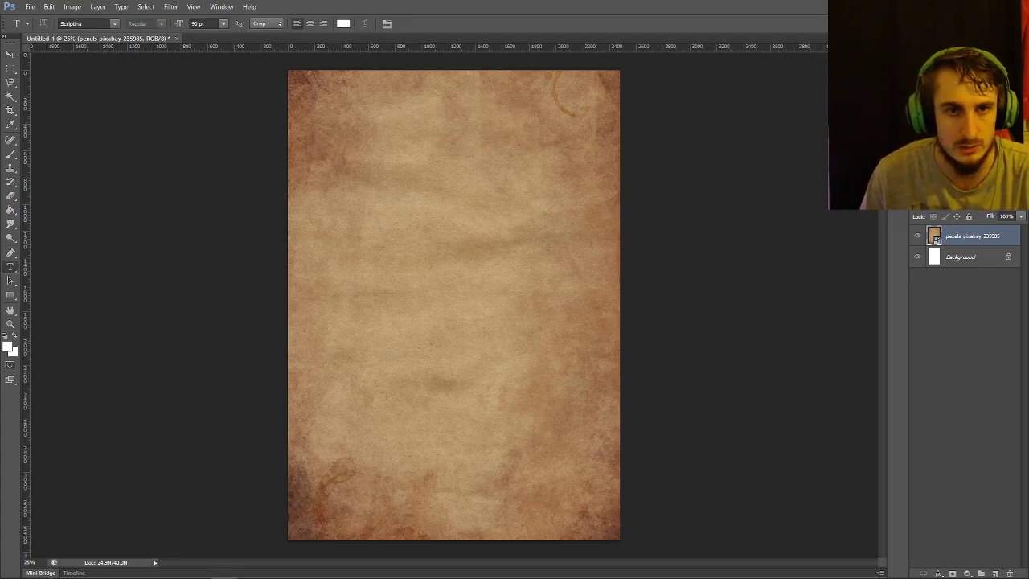
{"action": "left_click", "coordinate": [114, 23]}
{"action": "key", "text": "Escape"}
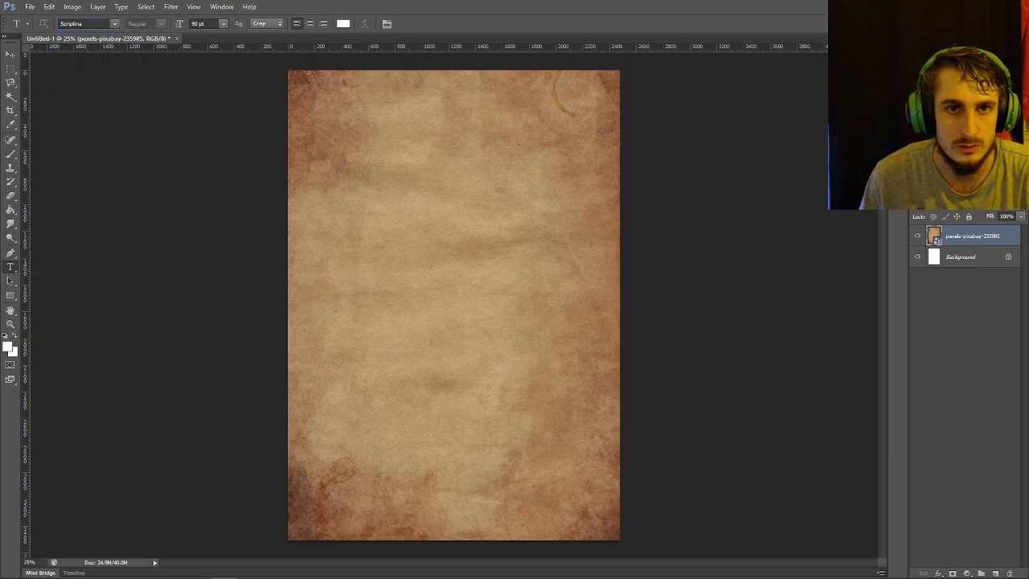
{"action": "double_click", "coordinate": [99, 23]}
{"action": "type", "text": "Caslon Antique"}
{"action": "key", "text": "Return"}
{"action": "left_click", "coordinate": [362, 161]}
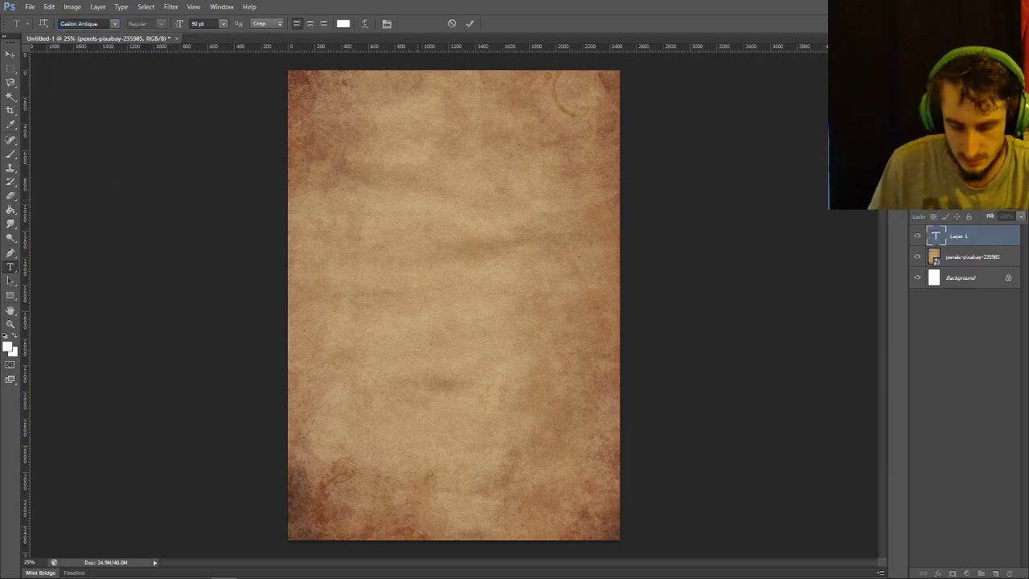
{"action": "type", "text": "Overbu"}
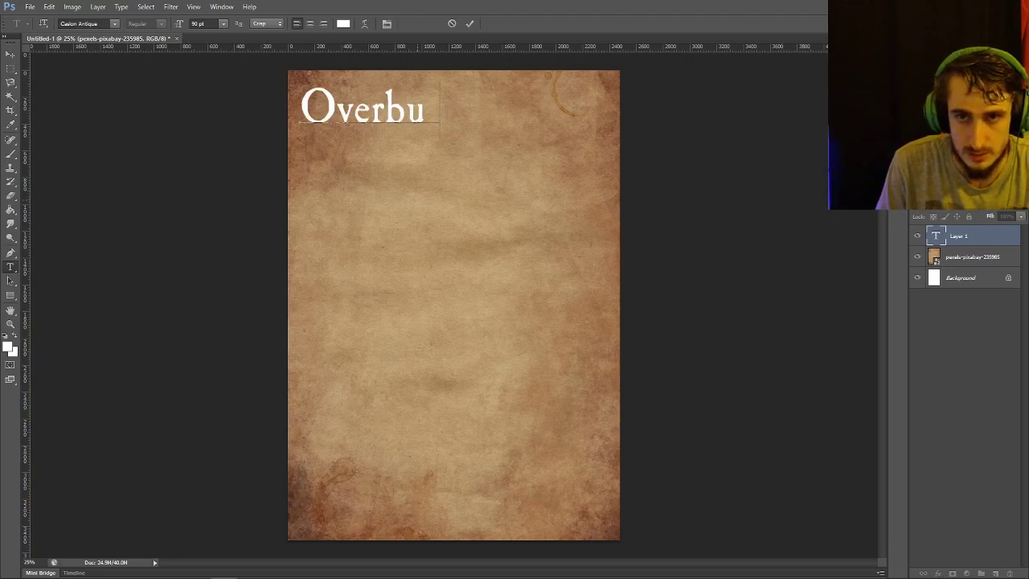
{"action": "type", "text": "rdened!"}
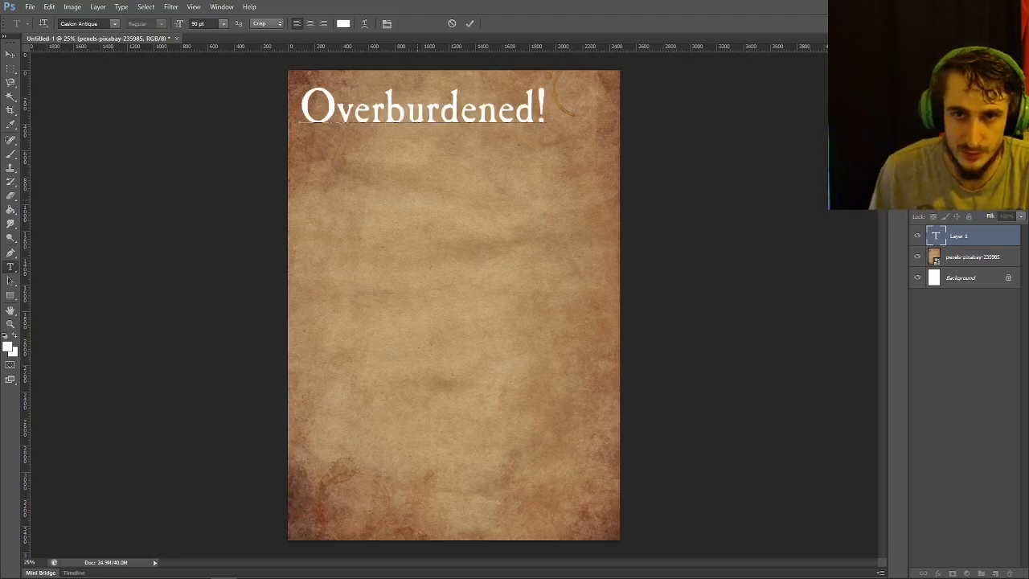
{"action": "left_click_drag", "start_coordinate": [409, 197], "coordinate": [402, 195]}
{"action": "left_click", "coordinate": [377, 104]}
{"action": "type", "text": "-"}
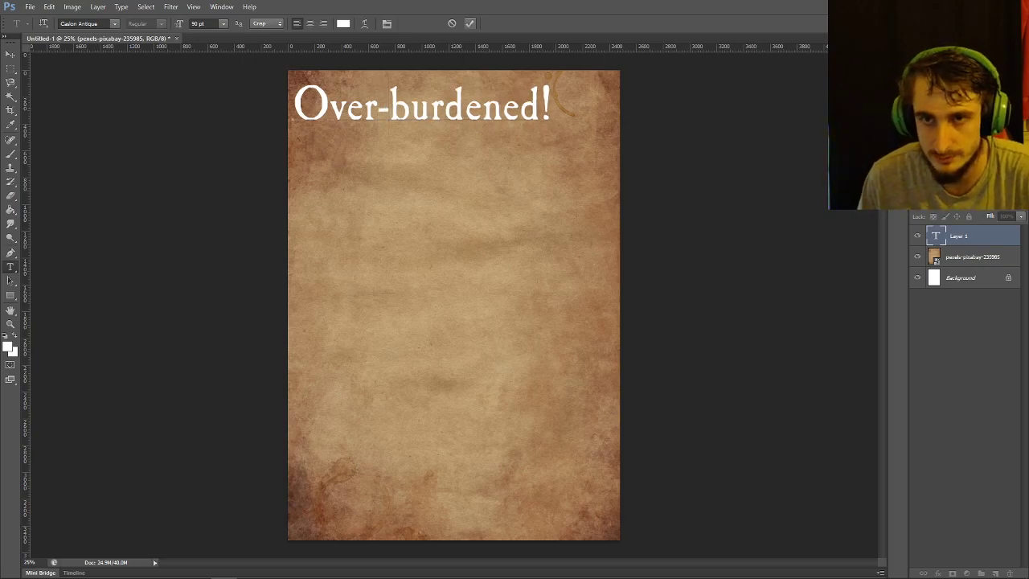
{"action": "left_click", "coordinate": [469, 24]}
Give the title a drop shadow with a distance of 20 px and a size of 20 px
{"action": "left_click", "coordinate": [938, 573]}
{"action": "left_click", "coordinate": [952, 562]}
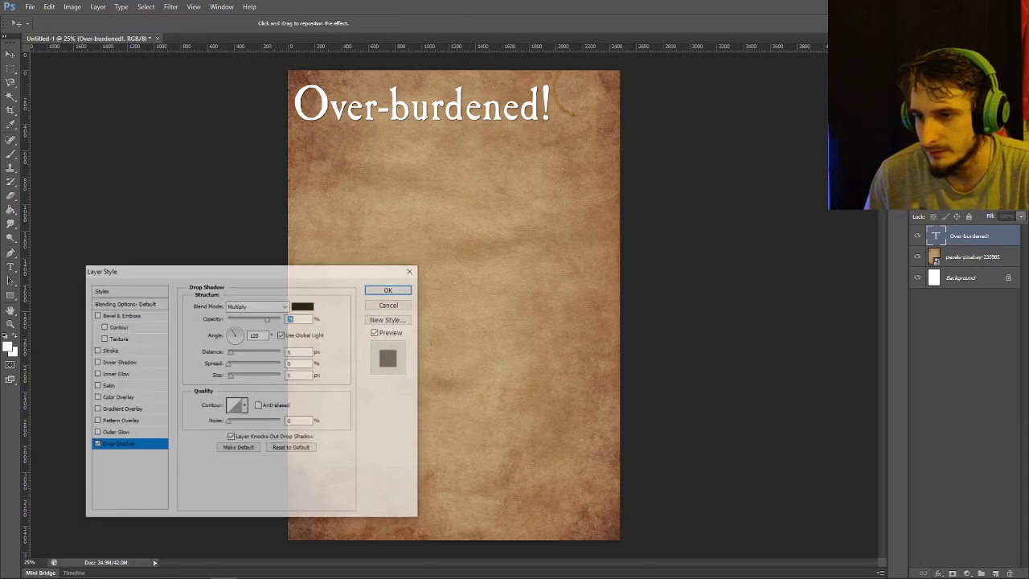
{"action": "double_click", "coordinate": [296, 351]}
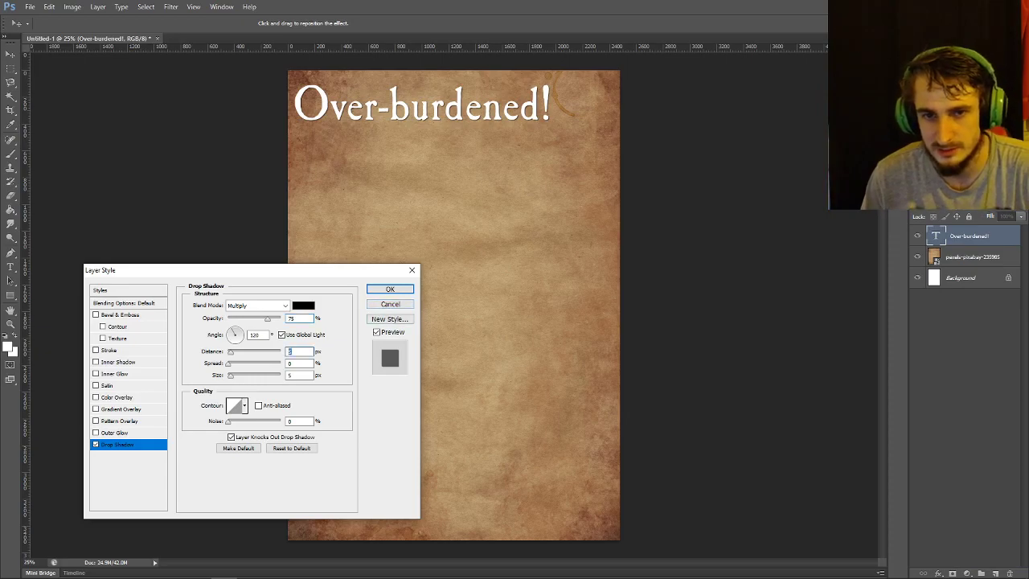
{"action": "type", "text": "10"}
{"action": "key", "text": "Tab"}
{"action": "key", "text": "Tab"}
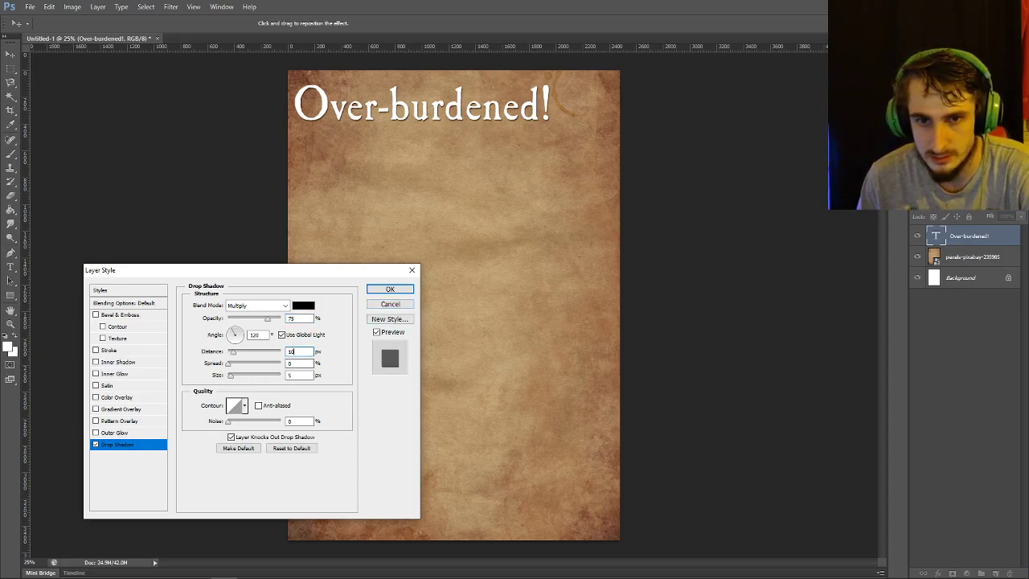
{"action": "type", "text": "10"}
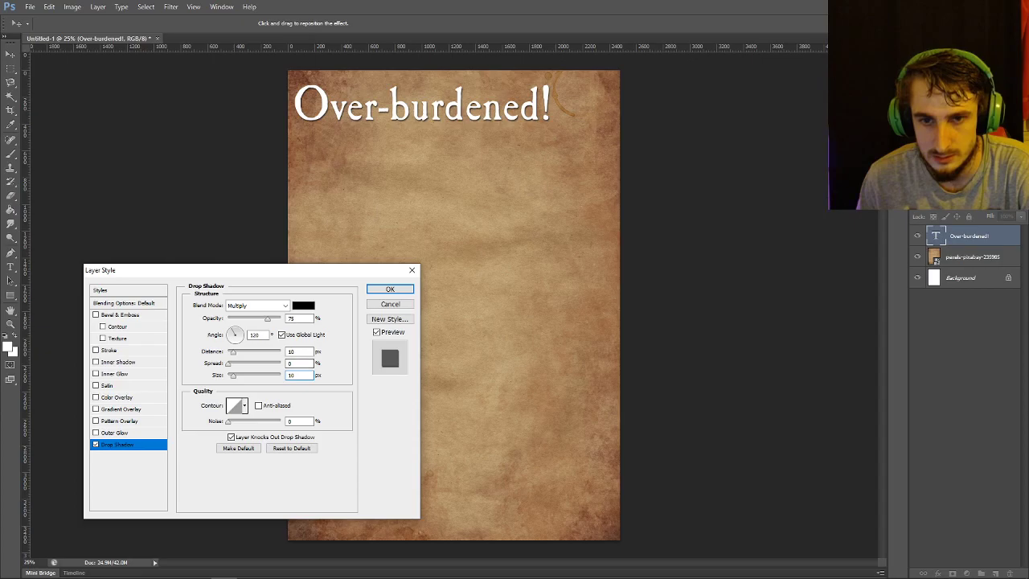
{"action": "type", "text": "0"}
{"action": "key", "text": "BackSpace"}
{"action": "key", "text": "BackSpace"}
{"action": "key", "text": "BackSpace"}
{"action": "type", "text": "20"}
{"action": "key", "text": "shift+Tab"}
{"action": "key", "text": "shift+Tab"}
{"action": "type", "text": "20"}
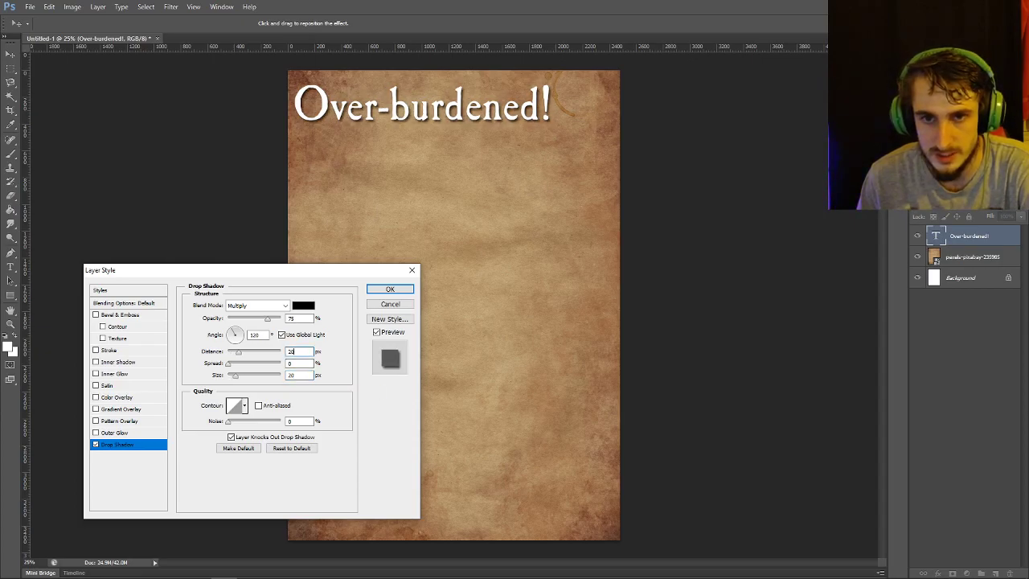
{"action": "key", "text": "Return"}
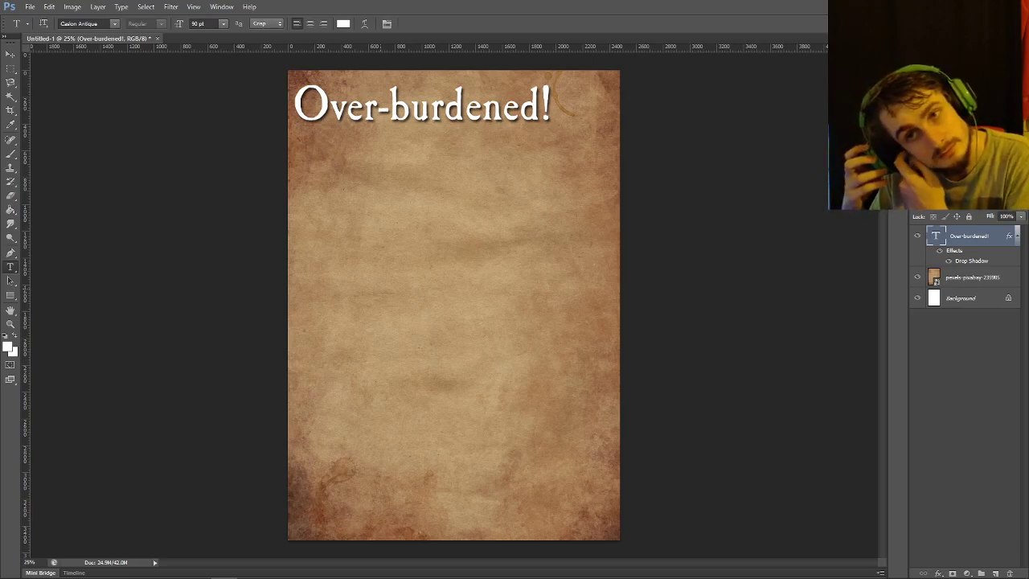
Start a new 18 pt text layer directly above the parchment layer, placed just under the title's first letter
{"action": "key", "text": "z"}
{"action": "right_click", "coordinate": [462, 141]}
{"action": "left_click", "coordinate": [523, 188]}
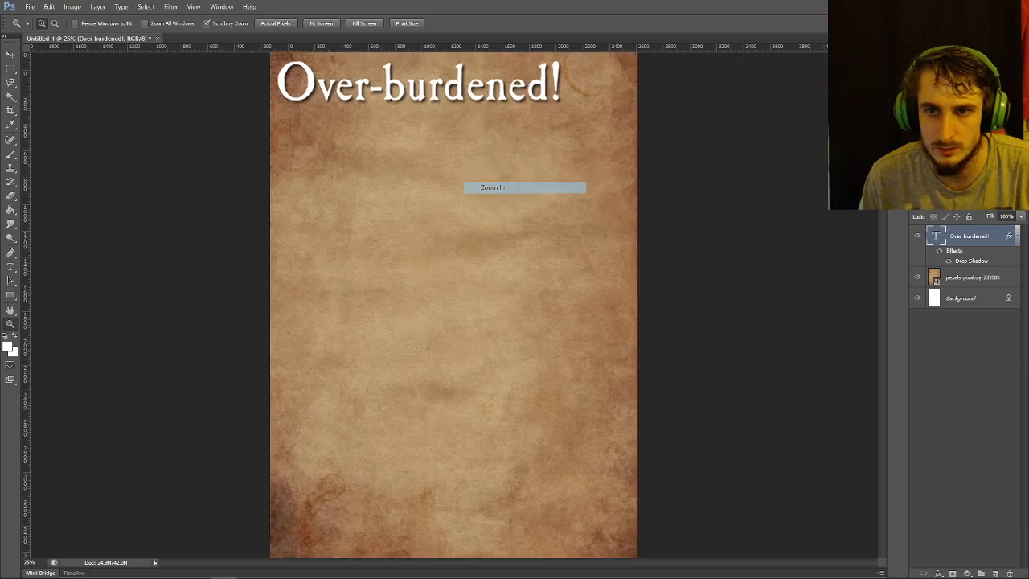
{"action": "right_click", "coordinate": [358, 145]}
{"action": "left_click", "coordinate": [422, 192]}
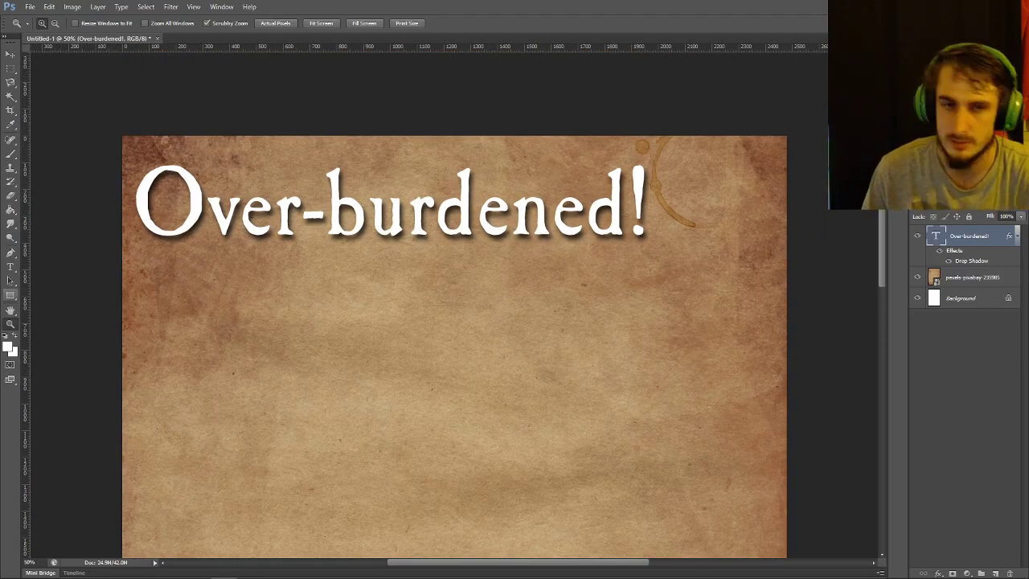
{"action": "left_click", "coordinate": [11, 267]}
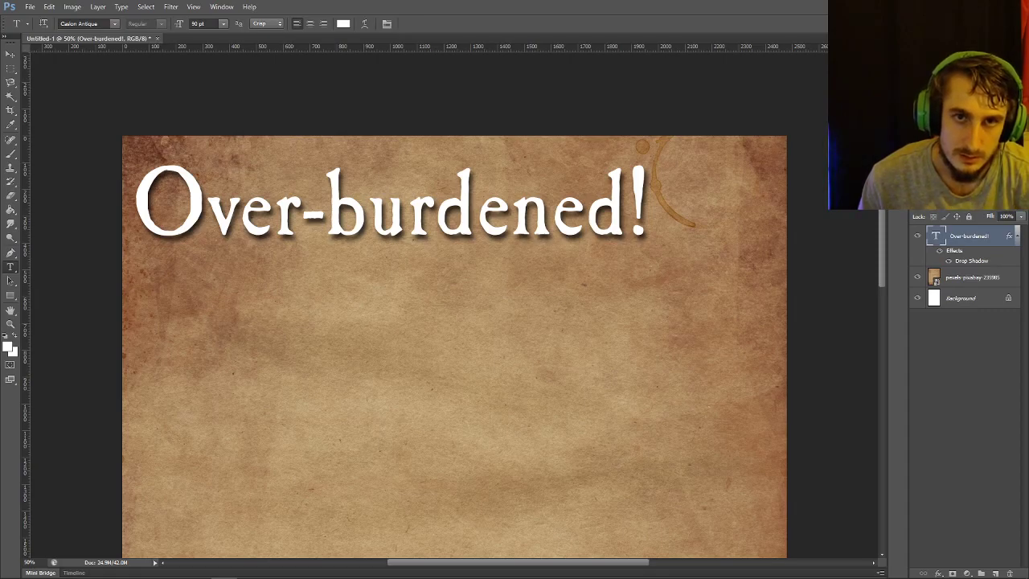
{"action": "left_click", "coordinate": [973, 276]}
{"action": "left_click", "coordinate": [223, 24]}
{"action": "left_click", "coordinate": [215, 134]}
{"action": "left_click", "coordinate": [222, 24]}
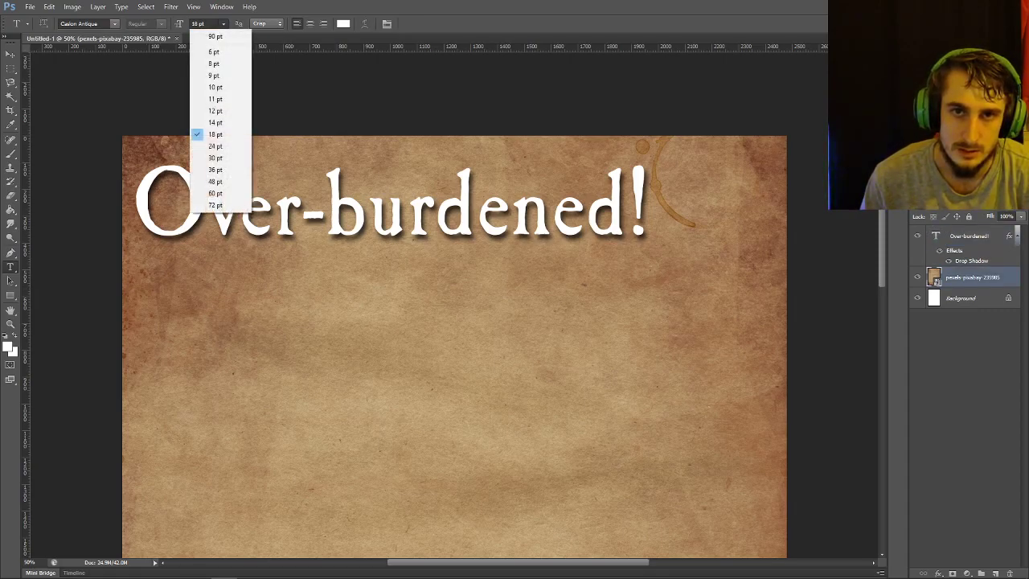
{"action": "left_click", "coordinate": [215, 157]}
{"action": "scroll", "coordinate": [455, 322], "scroll_direction": "down", "scroll_amount": 1}
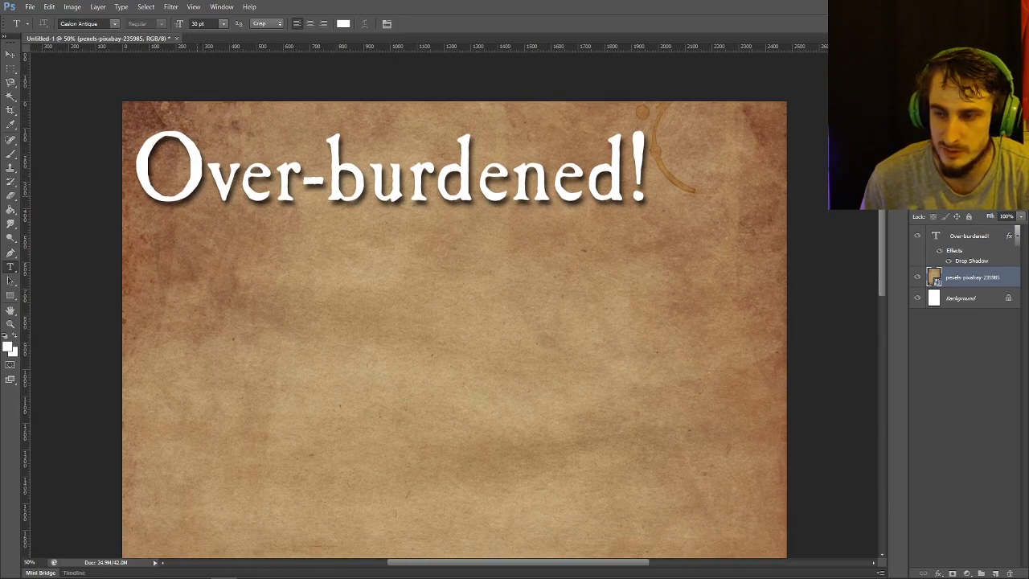
{"action": "left_click", "coordinate": [145, 245]}
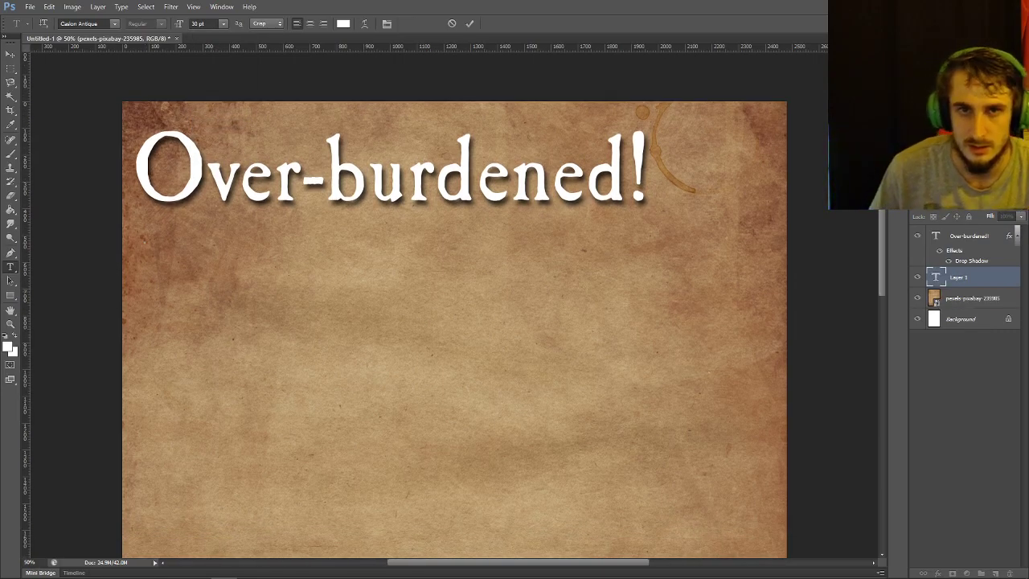
{"action": "left_click", "coordinate": [222, 23]}
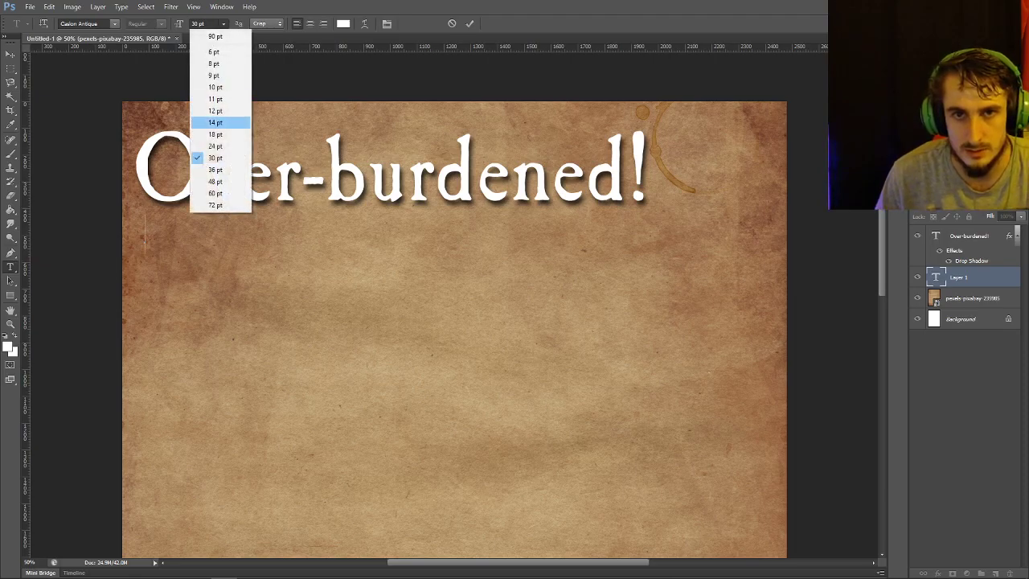
{"action": "left_click", "coordinate": [214, 134]}
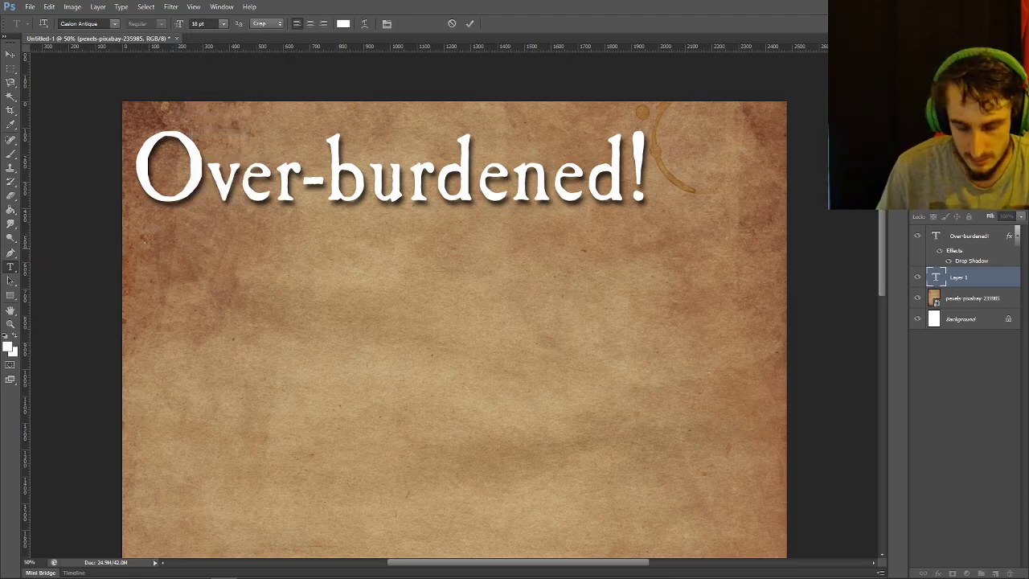
Enter the line "1 Player / 15 minutes / Ages 8+" under the title and nudge it slightly up and right
{"action": "type", "text": "1 Player"}
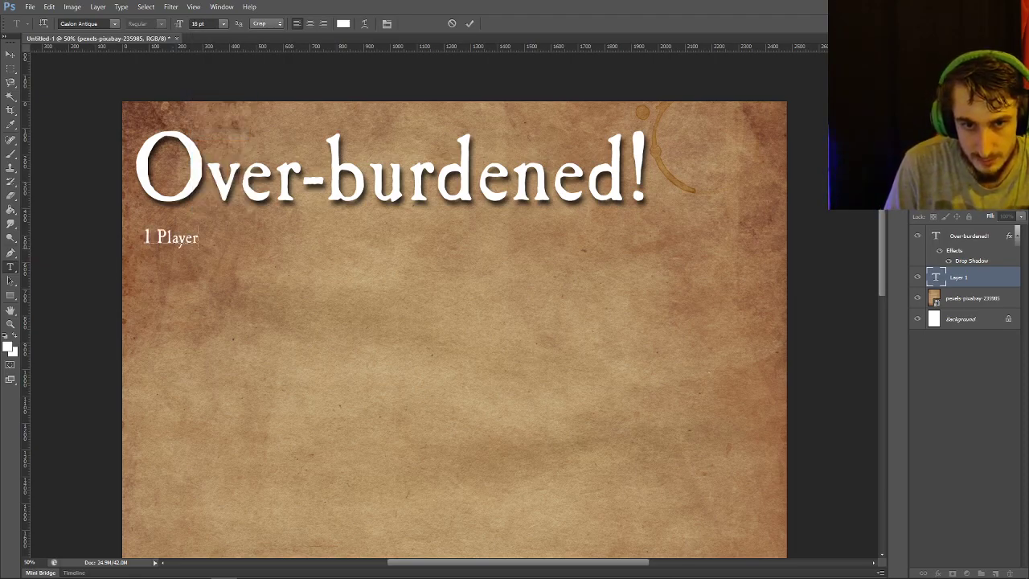
{"action": "type", "text": " /"}
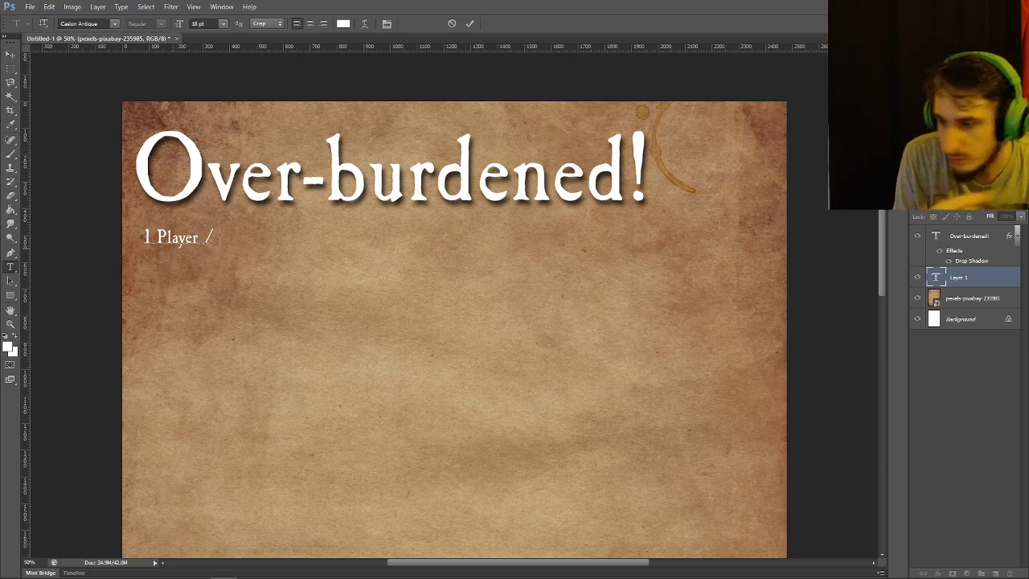
{"action": "type", "text": "15"}
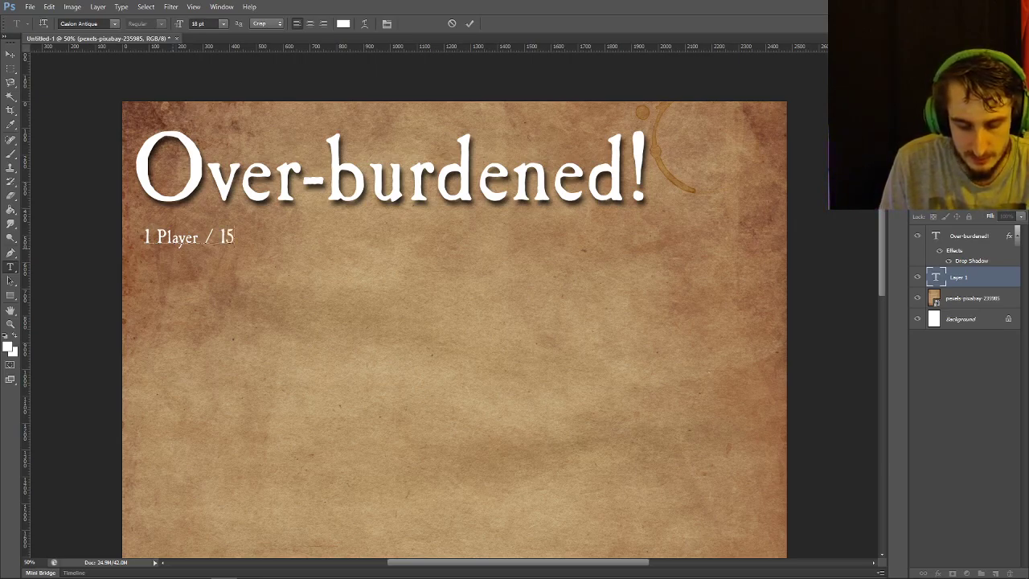
{"action": "type", "text": " minute"}
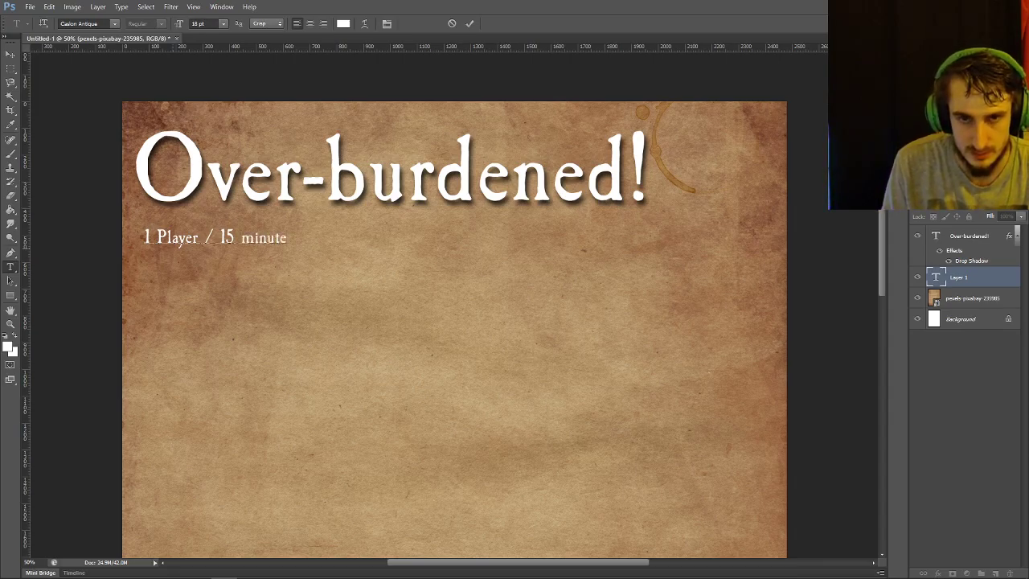
{"action": "type", "text": "s / "}
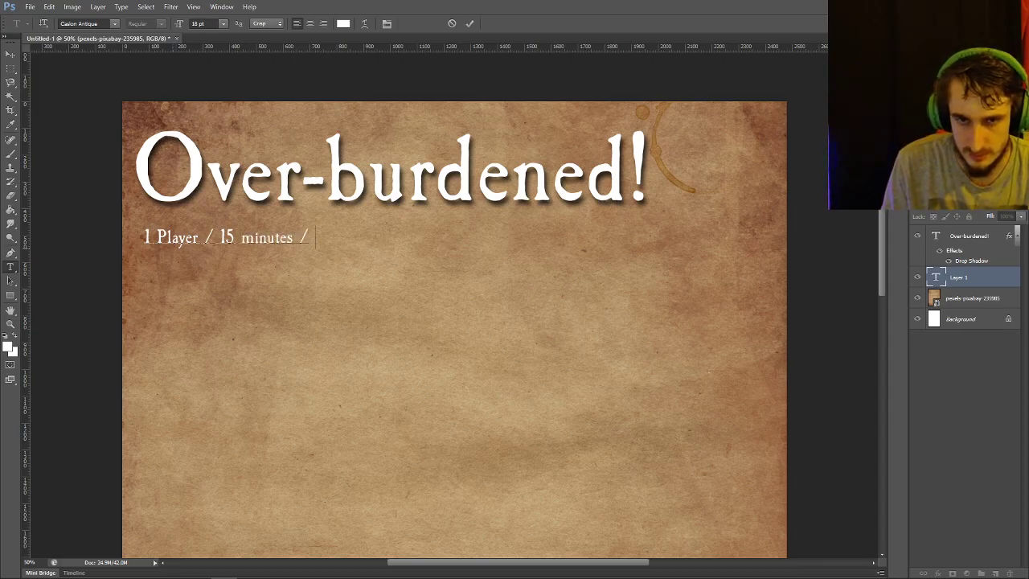
{"action": "type", "text": "Ages 8+"}
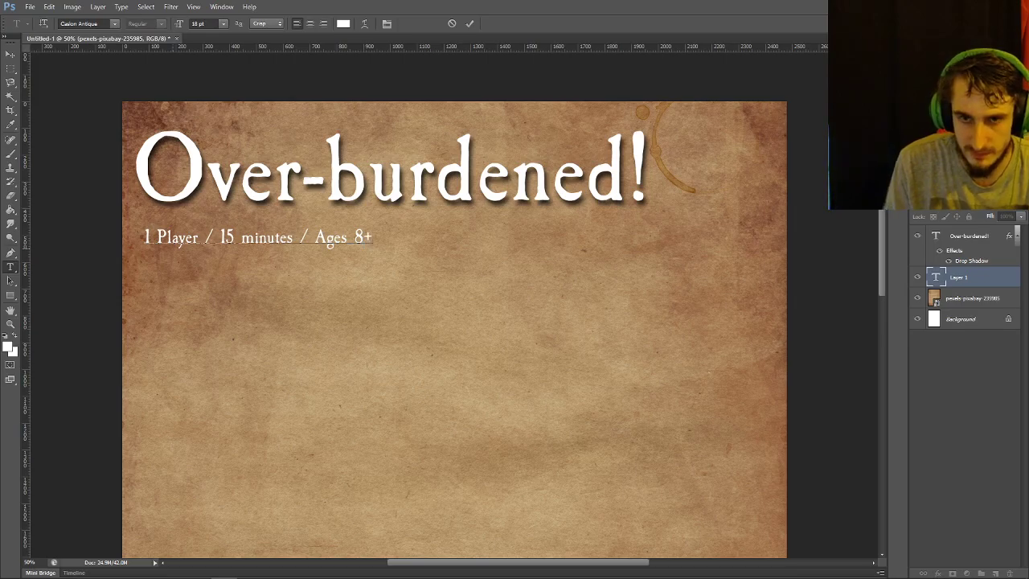
{"action": "left_click_drag", "start_coordinate": [329, 241], "coordinate": [333, 238]}
{"action": "key", "text": "ctrl+Return"}
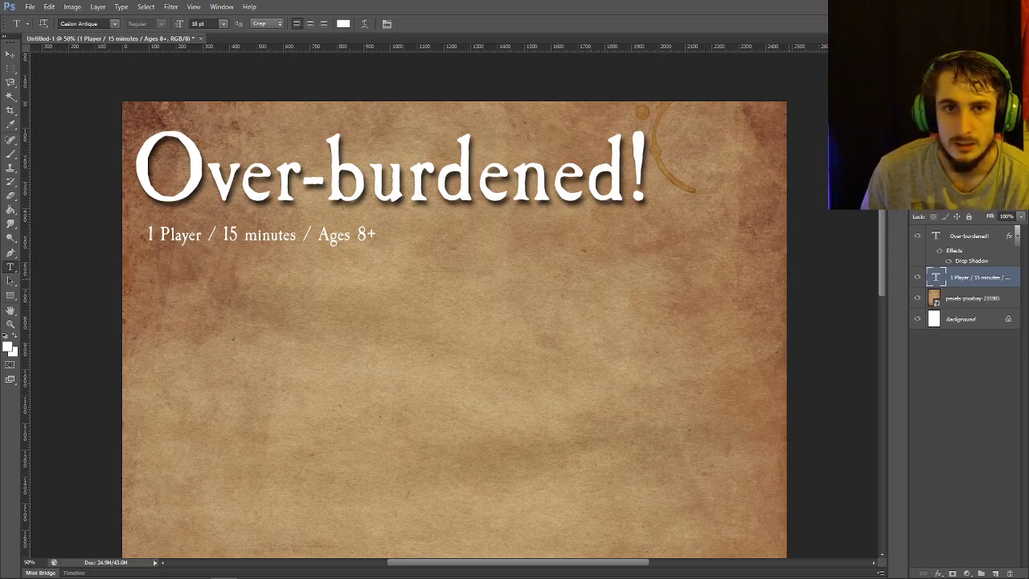
Add the heading "Story" in 24 pt below the player information line, on its own layer above the parchment
{"action": "left_click", "coordinate": [973, 298]}
{"action": "left_click", "coordinate": [222, 23]}
{"action": "left_click", "coordinate": [210, 103]}
{"action": "left_click", "coordinate": [135, 295]}
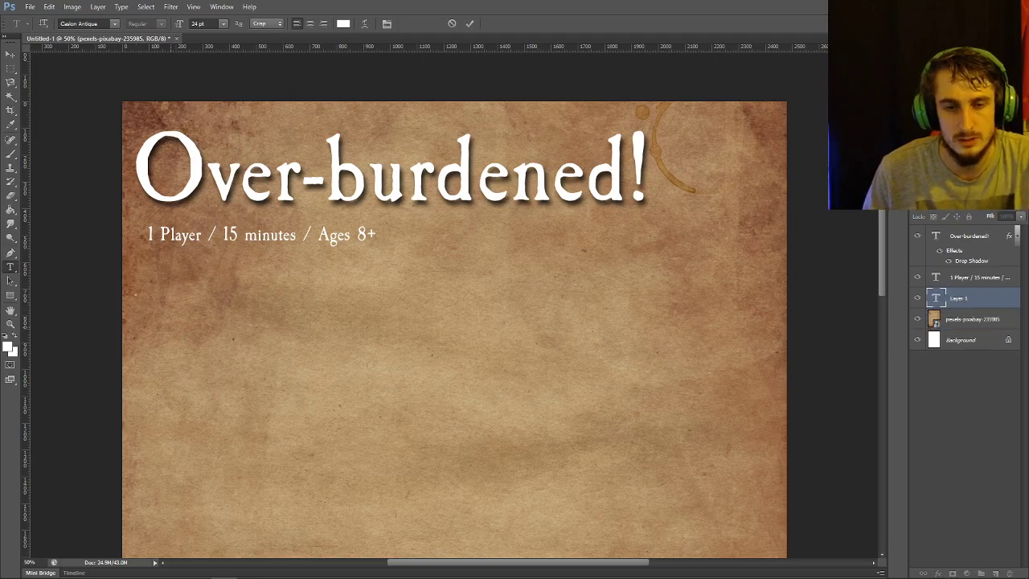
{"action": "type", "text": "Story"}
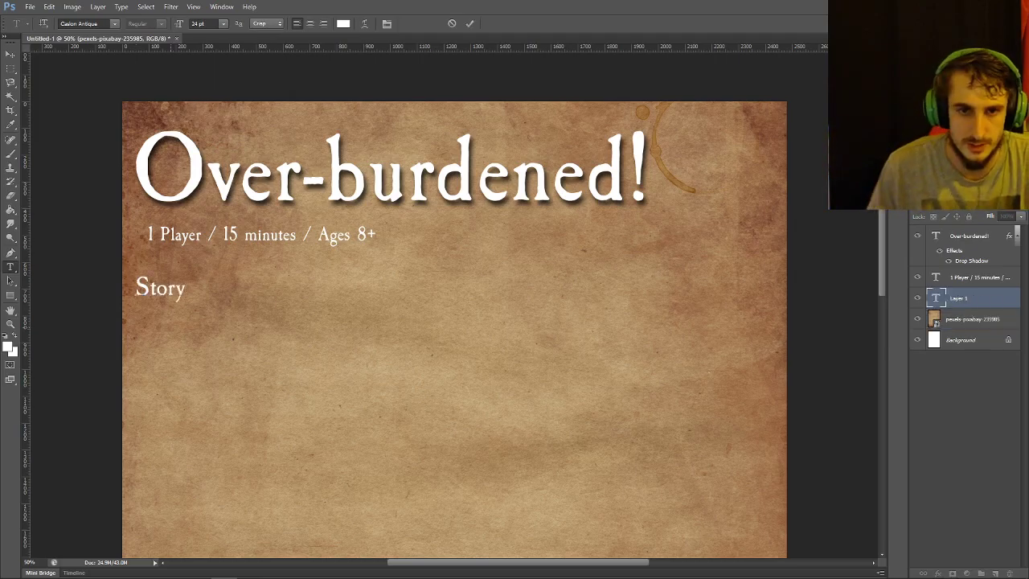
{"action": "left_click_drag", "start_coordinate": [137, 291], "coordinate": [146, 290]}
{"action": "key", "text": "ctrl+Return"}
Add a vertical guide at the title's left edge and move the player information line and Story heading onto it together
{"action": "left_click_drag", "start_coordinate": [24, 154], "coordinate": [134, 155]}
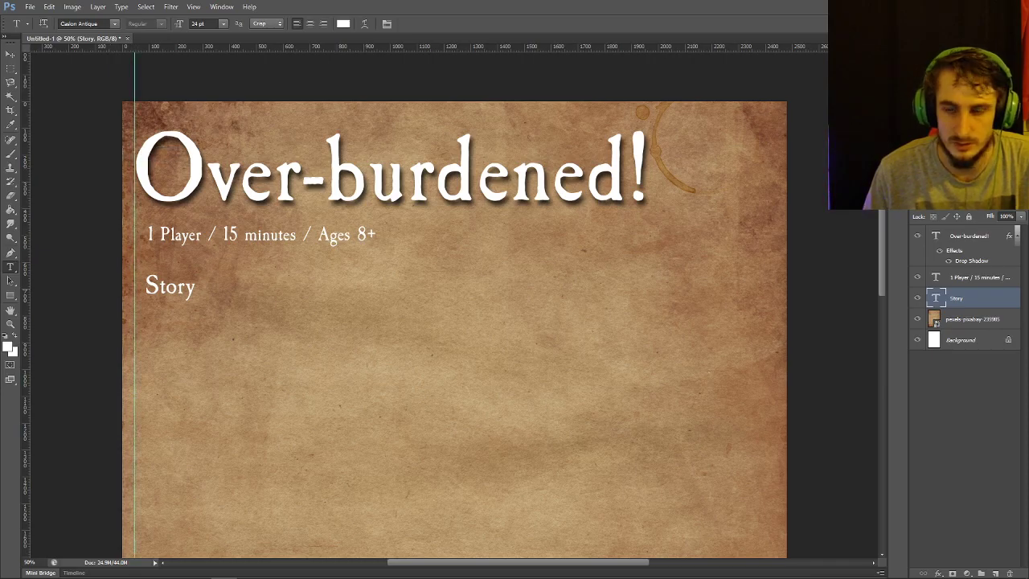
{"action": "left_click", "coordinate": [978, 278]}
{"action": "left_click", "coordinate": [979, 299], "text": "shift"}
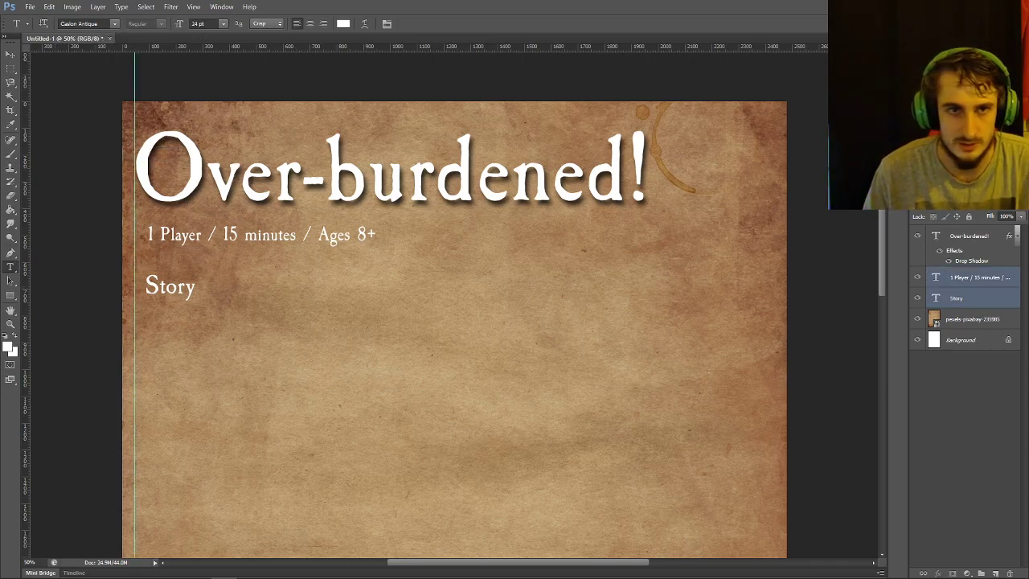
{"action": "key", "text": "v"}
{"action": "left_click_drag", "start_coordinate": [242, 235], "coordinate": [230, 233]}
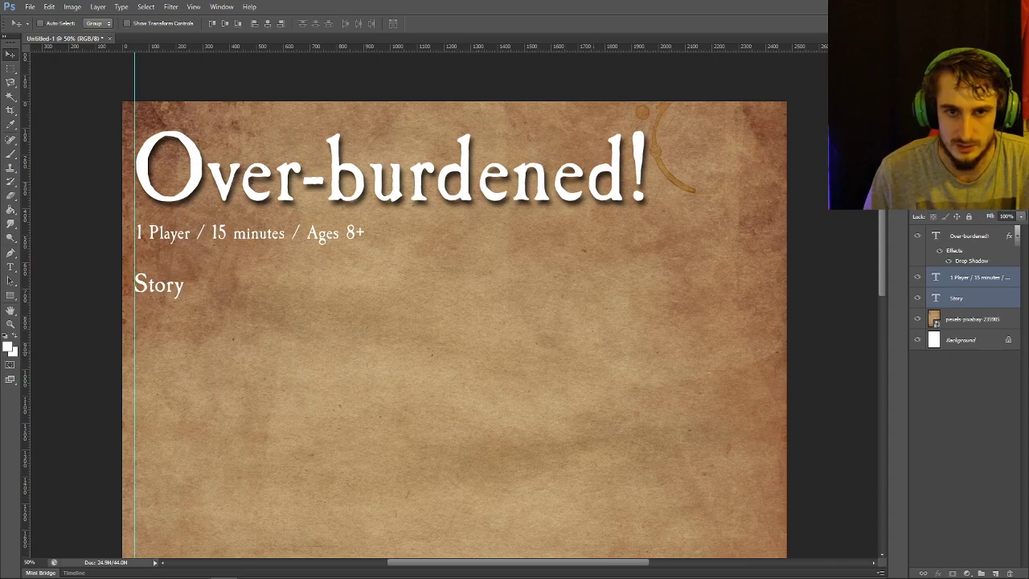
Start an 18 pt text layer under the Story heading, stacked above the player information layer, reading "You are a successful adventurer having just returned"
{"action": "left_click", "coordinate": [975, 319]}
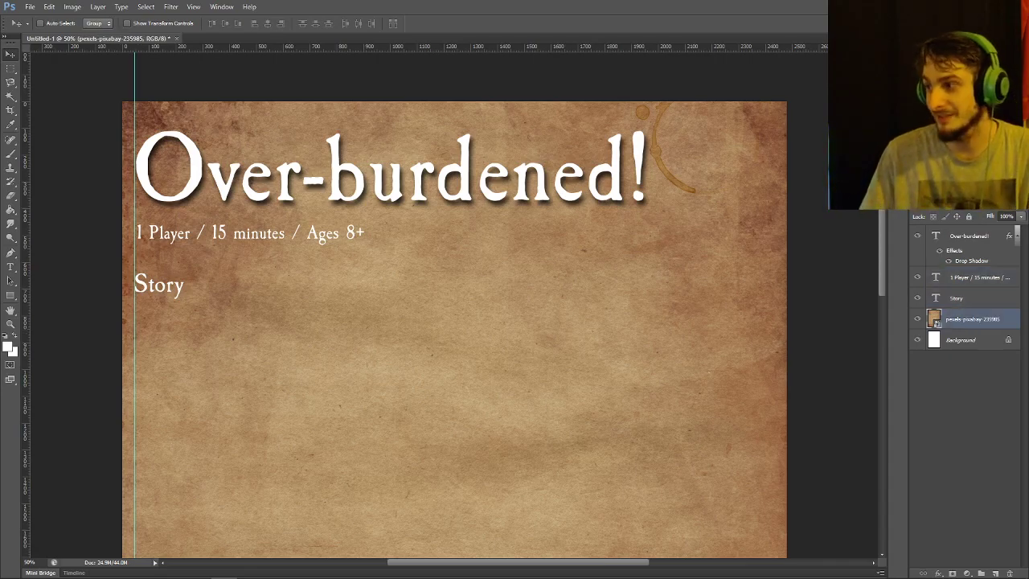
{"action": "left_click", "coordinate": [976, 278]}
{"action": "scroll", "coordinate": [454, 305], "scroll_direction": "down", "scroll_amount": 3}
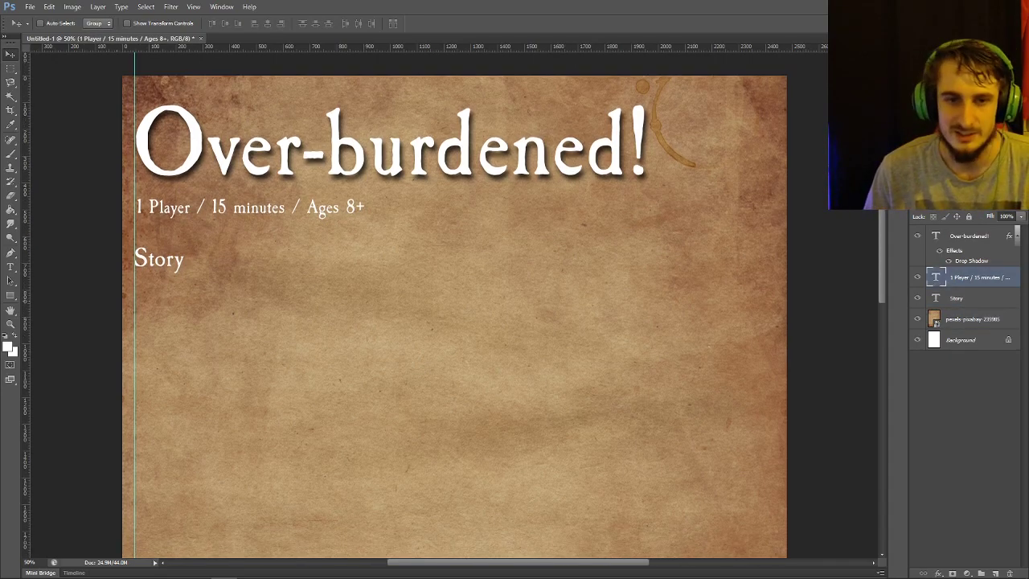
{"action": "key", "text": "t"}
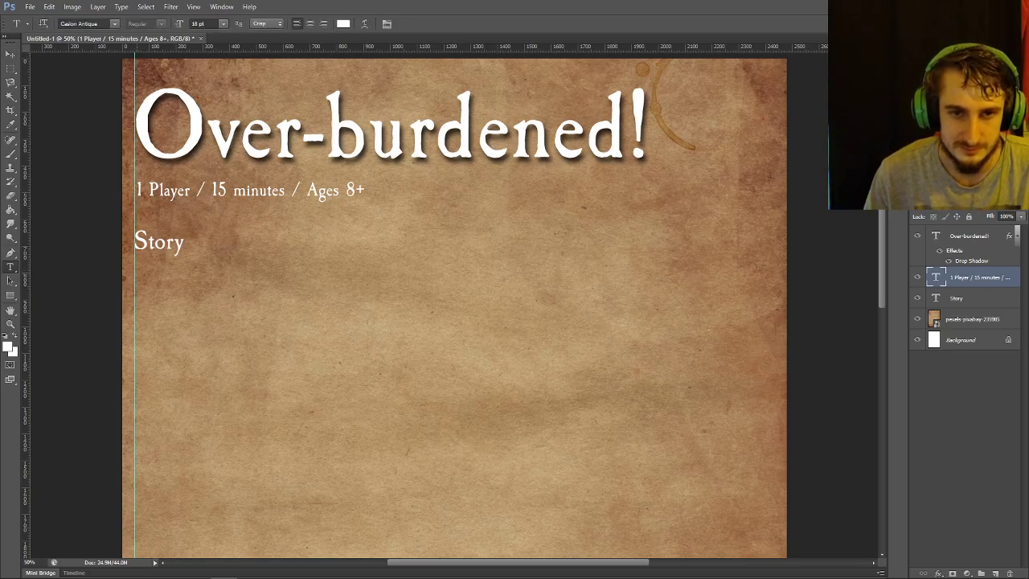
{"action": "left_click", "coordinate": [136, 276]}
{"action": "type", "text": "You are a s"}
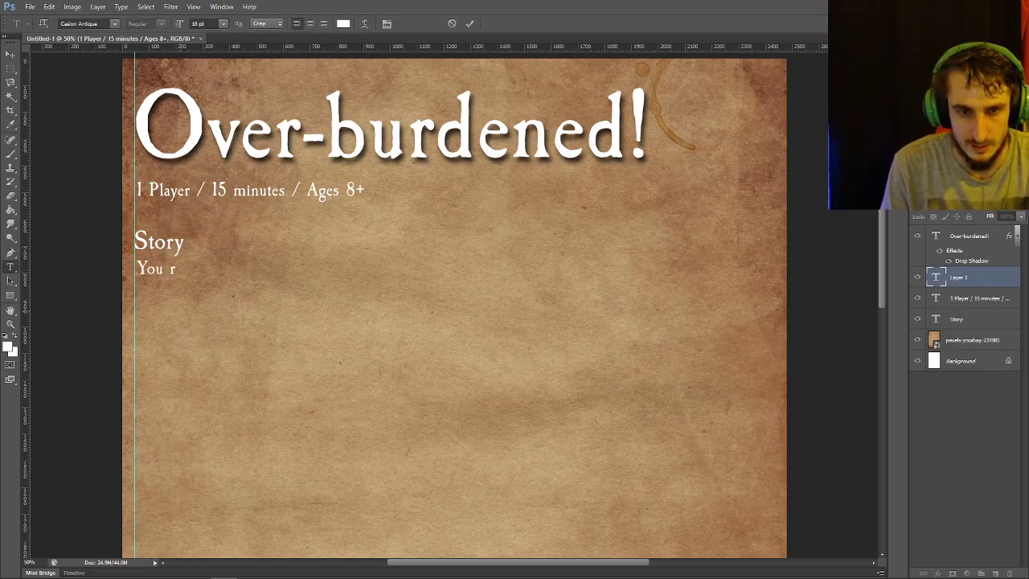
{"action": "type", "text": "ucces"}
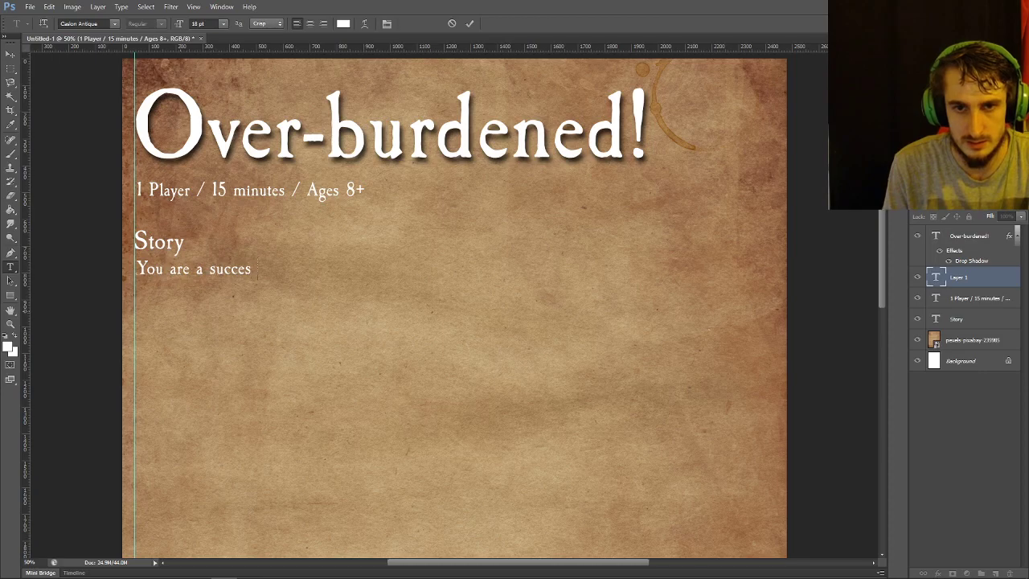
{"action": "type", "text": "sfull"}
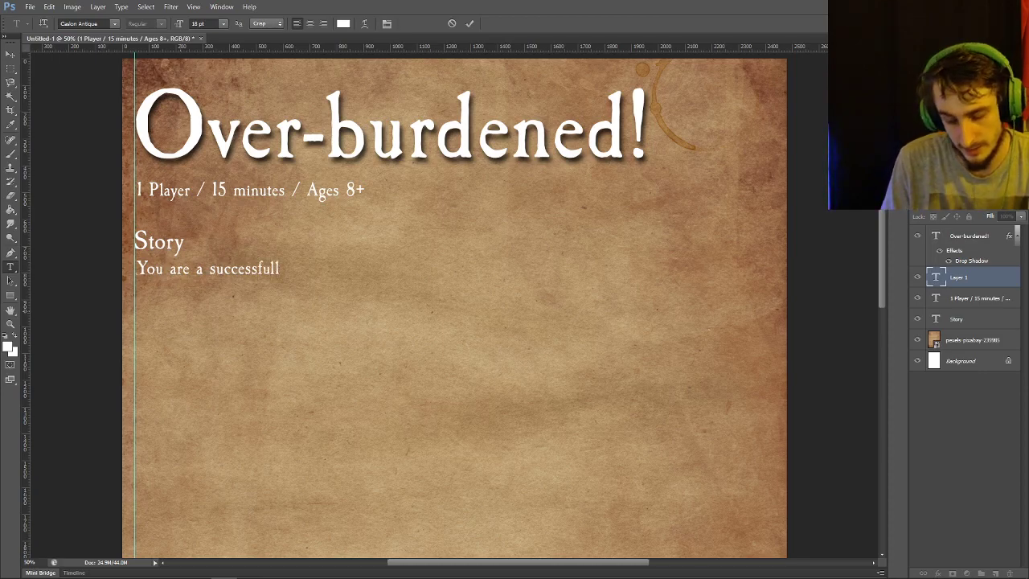
{"action": "key", "text": "BackSpace"}
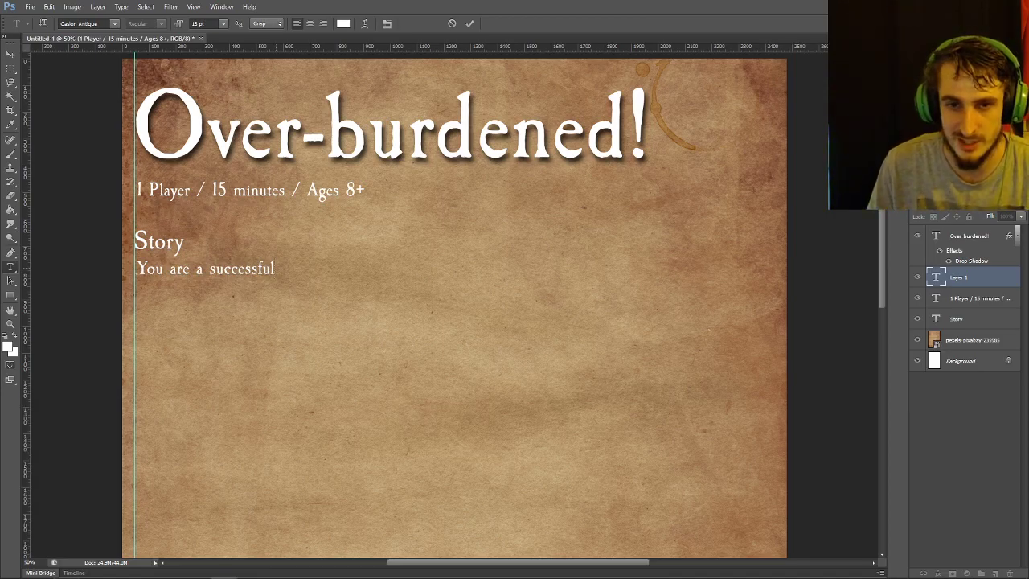
{"action": "type", "text": "adventurer"}
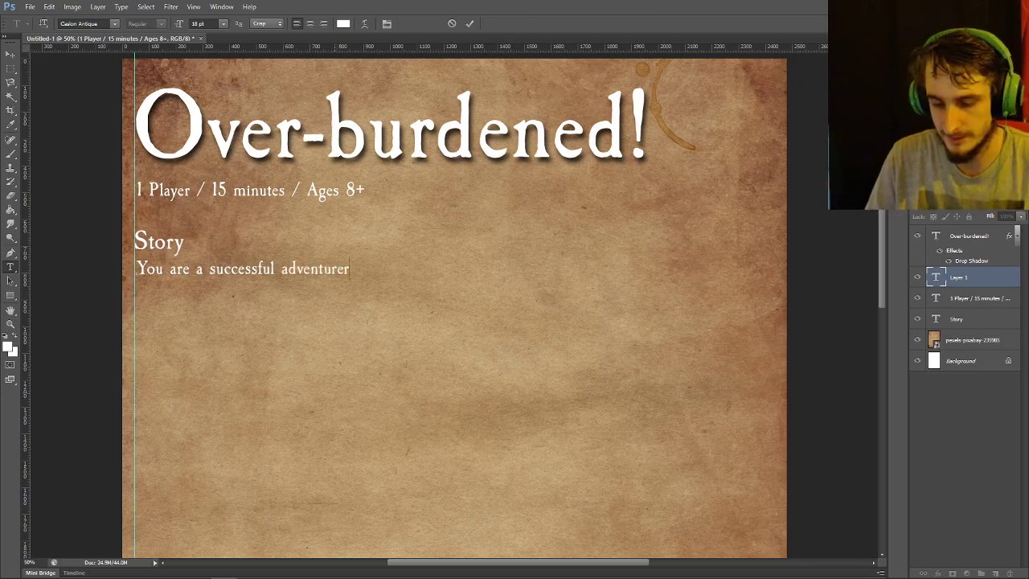
{"action": "type", "text": " having just returned"}
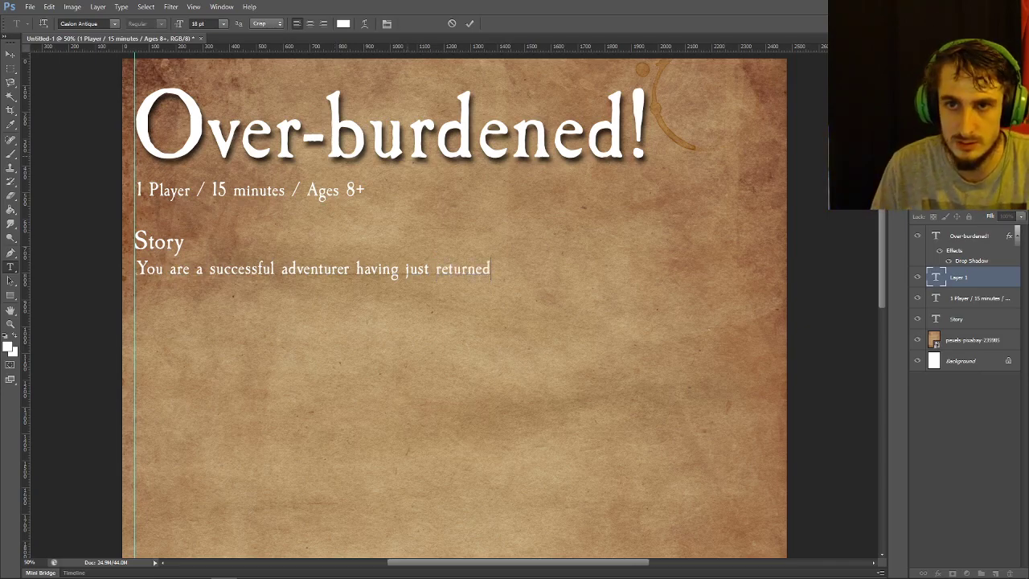
Add a vertical guide at the end of the story's first line and break the line before "returned"
{"action": "left_click_drag", "start_coordinate": [55, 125], "coordinate": [489, 128]}
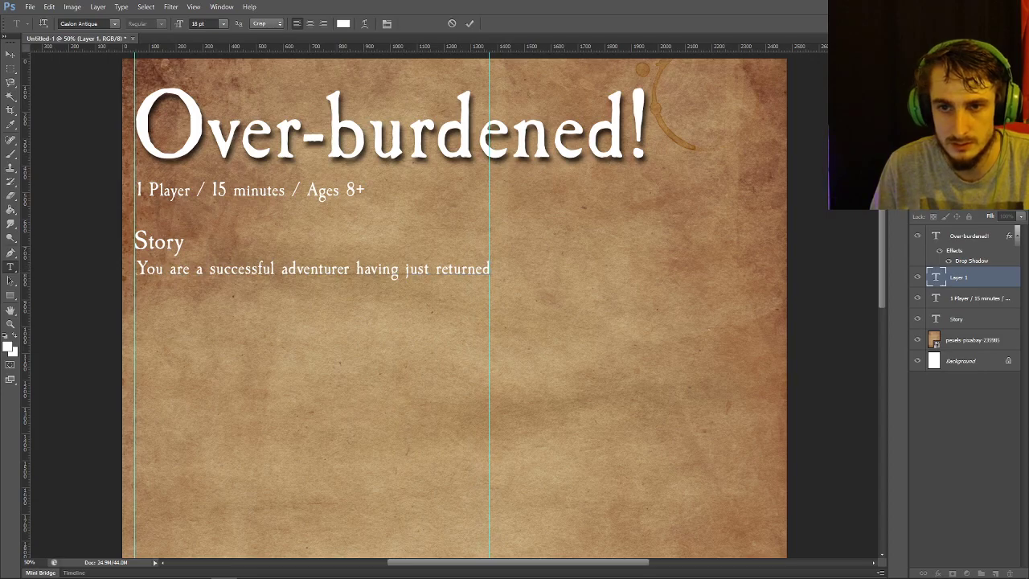
{"action": "key", "text": "Return"}
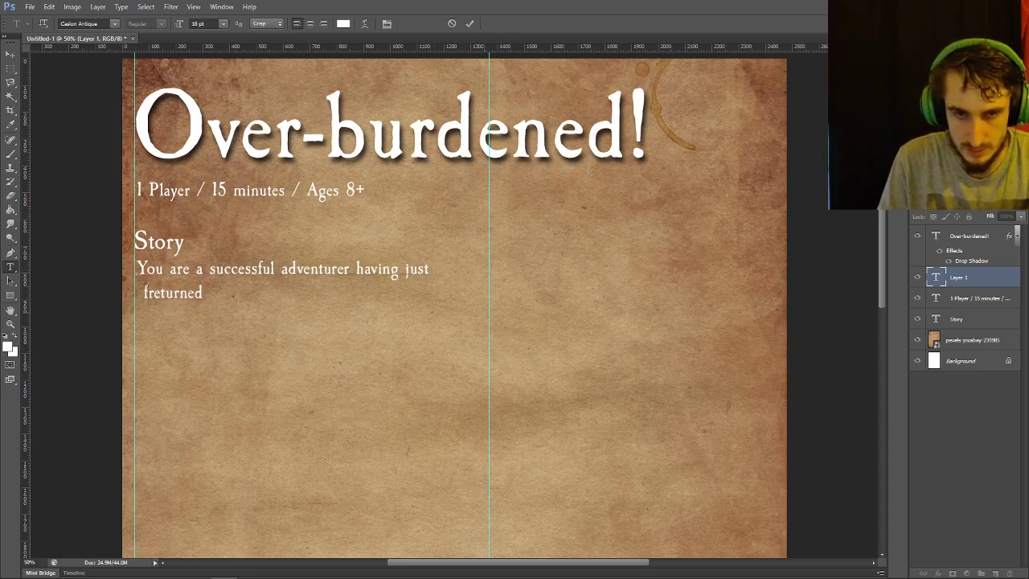
{"action": "key", "text": "BackSpace"}
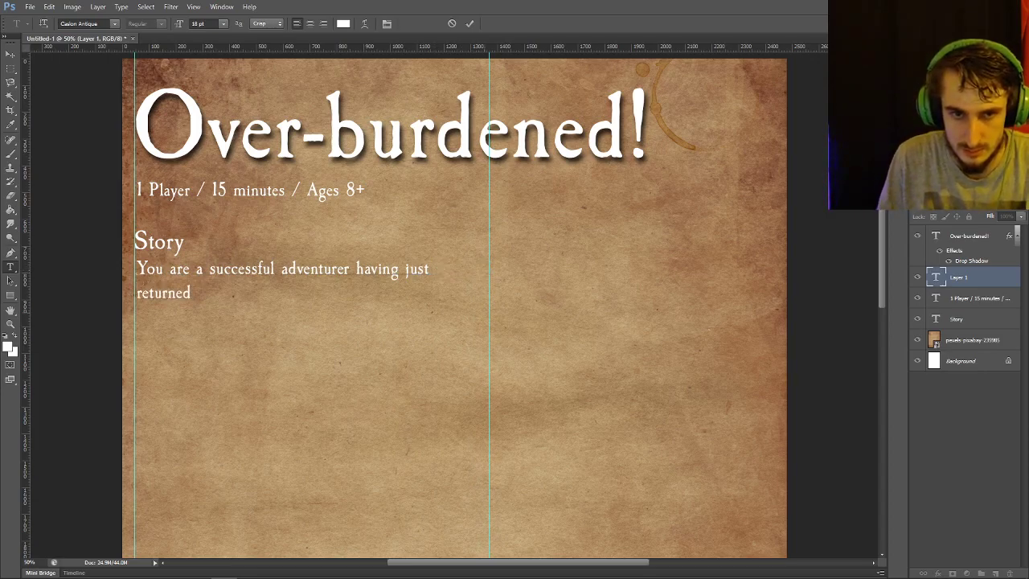
Complete the story's second line with "from a complicated dungeon adventure."
{"action": "type", "text": "from"}
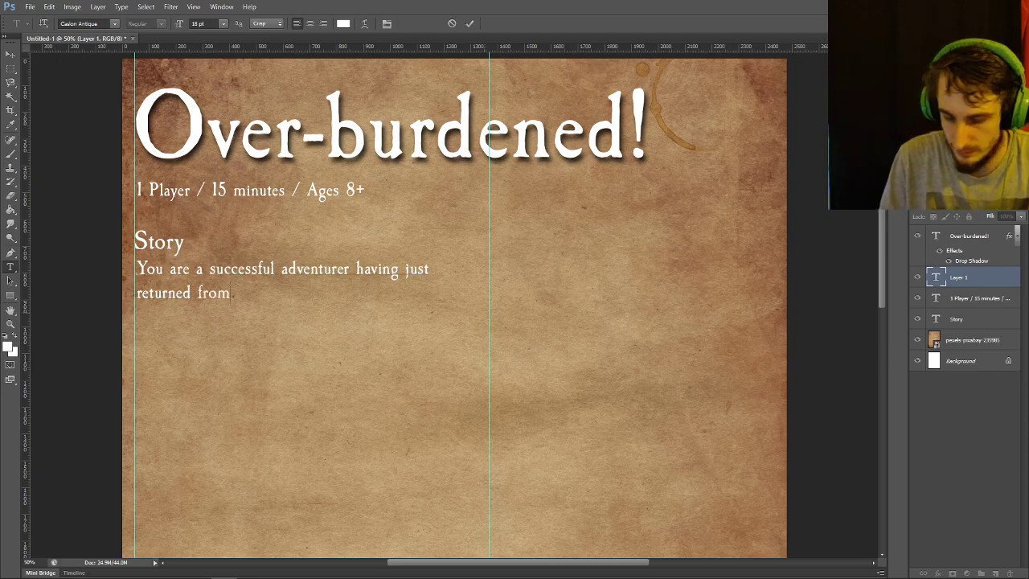
{"action": "type", "text": " a complicated"}
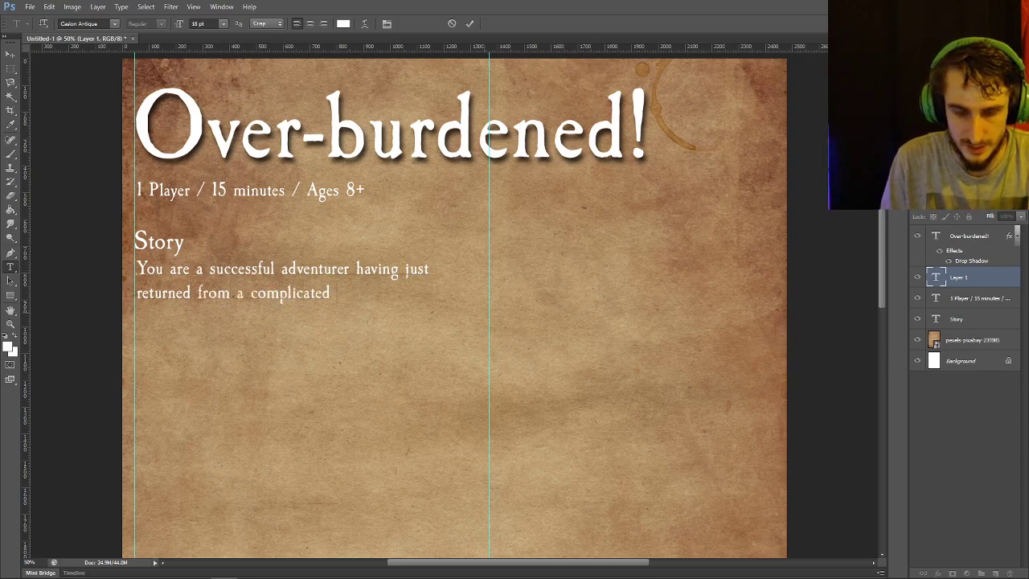
{"action": "type", "text": " dungeon adv"}
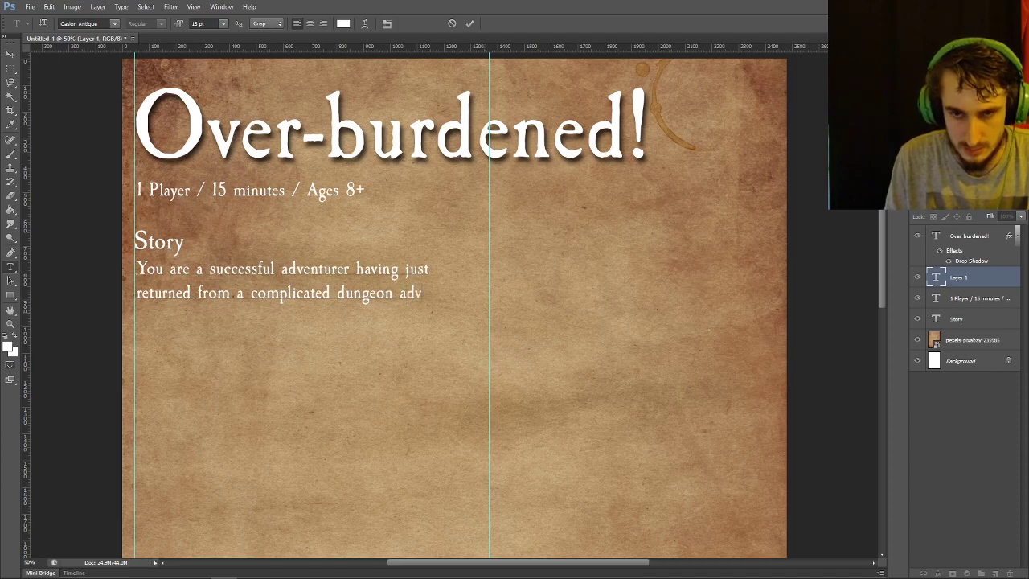
{"action": "type", "text": "enture. "}
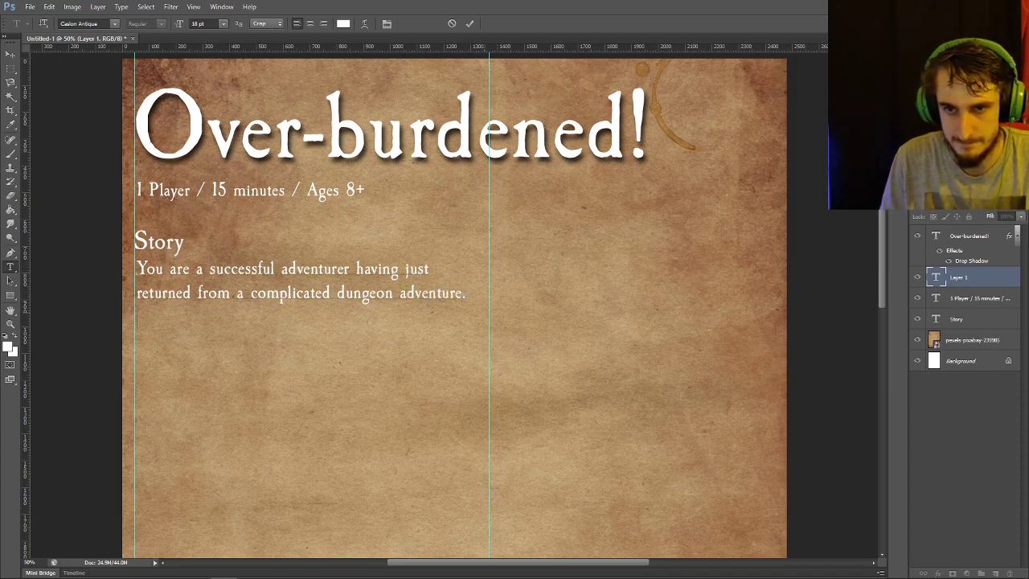
{"action": "type", "text": "Your"}
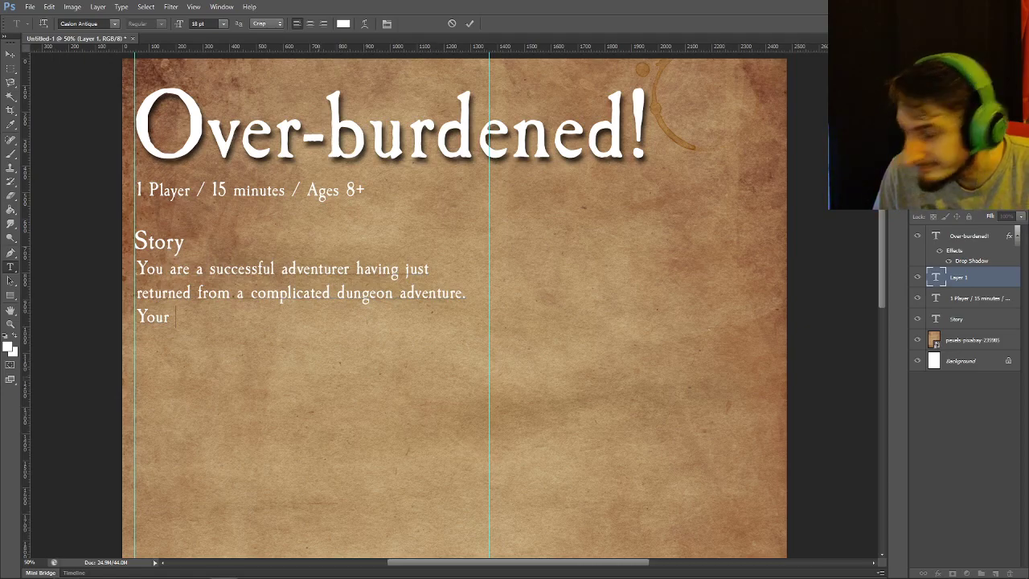
{"action": "type", "text": "bag"}
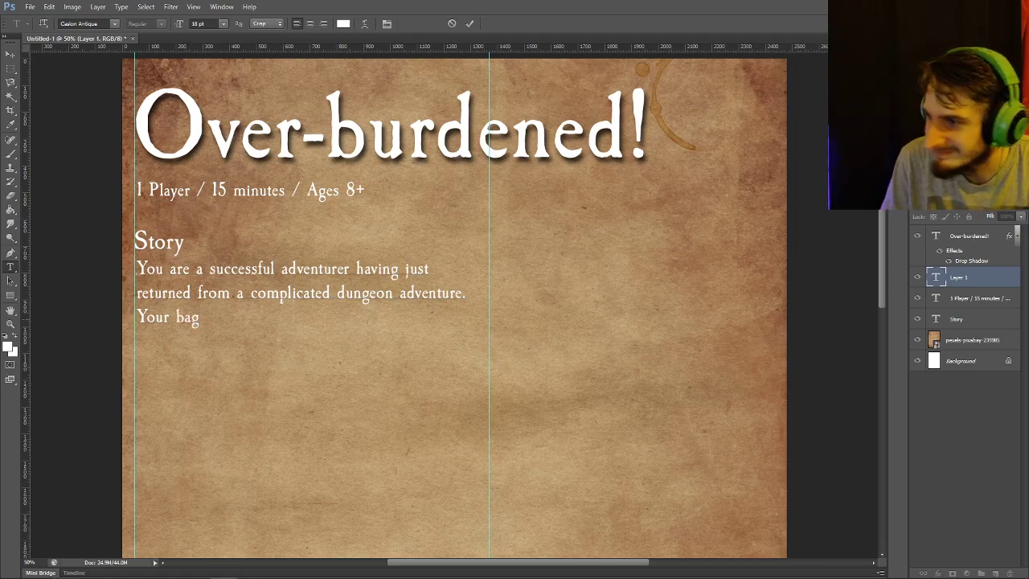
{"action": "type", "text": " is overl"}
{"action": "key", "text": "BackSpace"}
{"action": "key", "text": "BackSpace"}
{"action": "key", "text": "BackSpace"}
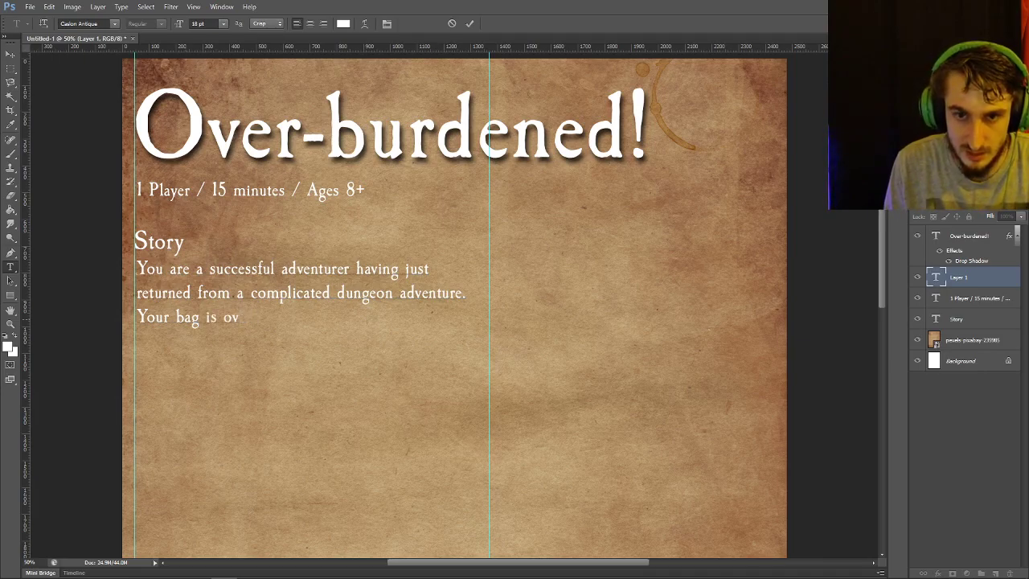
{"action": "key", "text": "BackSpace"}
{"action": "key", "text": "BackSpace"}
{"action": "key", "text": "BackSpace"}
{"action": "key", "text": "BackSpace"}
{"action": "key", "text": "BackSpace"}
{"action": "key", "text": "BackSpace"}
{"action": "key", "text": "BackSpace"}
{"action": "key", "text": "BackSpace"}
{"action": "key", "text": "BackSpace"}
{"action": "key", "text": "BackSpace"}
{"action": "key", "text": "BackSpace"}
{"action": "type", "text": "have"}
{"action": "key", "text": "BackSpace"}
{"action": "key", "text": "BackSpace"}
{"action": "key", "text": "BackSpace"}
{"action": "key", "text": "BackSpace"}
{"action": "key", "text": "BackSpace"}
{"action": "key", "text": "BackSpace"}
{"action": "key", "text": "BackSpace"}
{"action": "key", "text": "BackSpace"}
Enter the third line "After visiting many vendors in the city, you find" and continue below it with "you still have lots of goods that"
{"action": "type", "text": "After visiting many vendors in the "}
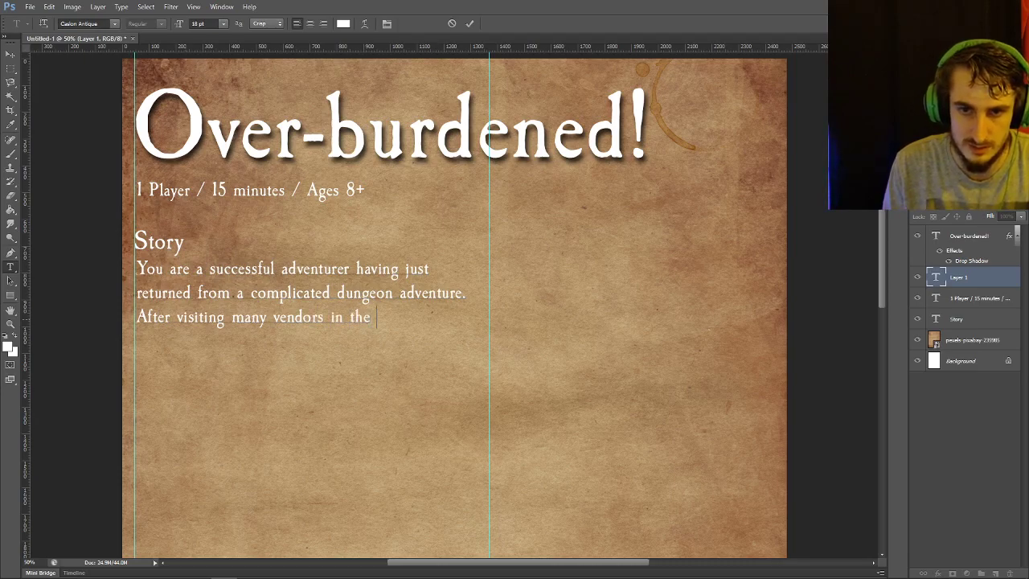
{"action": "type", "text": "city, you find you have"}
{"action": "key", "text": "BackSpace"}
{"action": "key", "text": "BackSpace"}
{"action": "key", "text": "BackSpace"}
{"action": "key", "text": "BackSpace"}
{"action": "type", "text": "still have lots of goods that"}
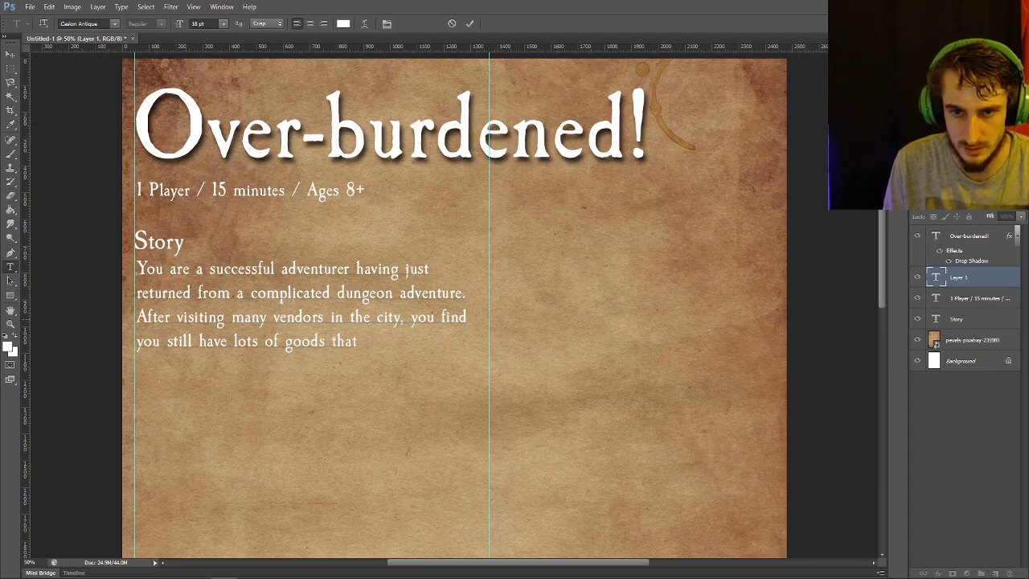
Finish the vendor sentence with "you need to sell," and, on a new line, "but they wont buy."
{"action": "type", "text": " you "}
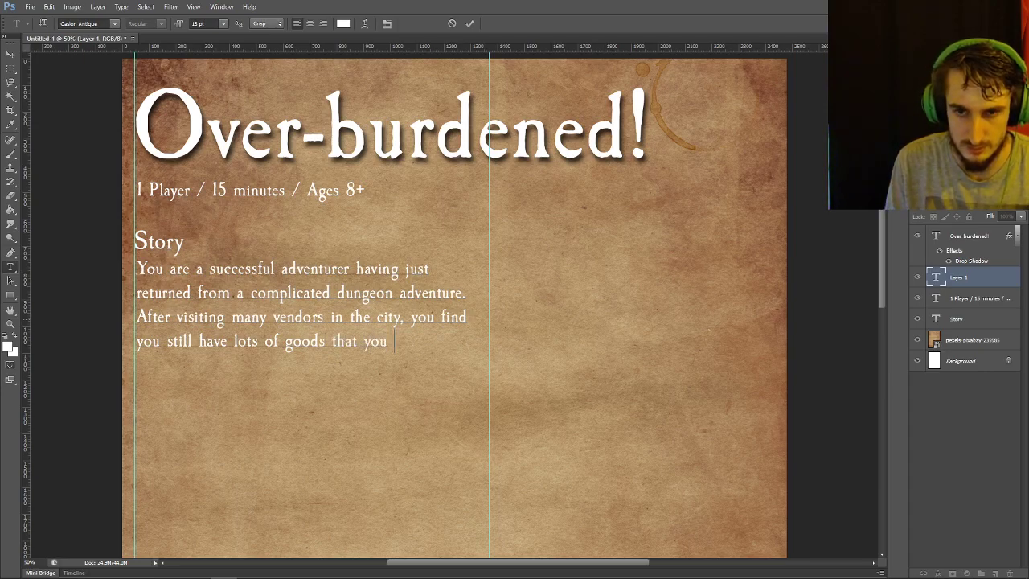
{"action": "type", "text": "need to sell,"}
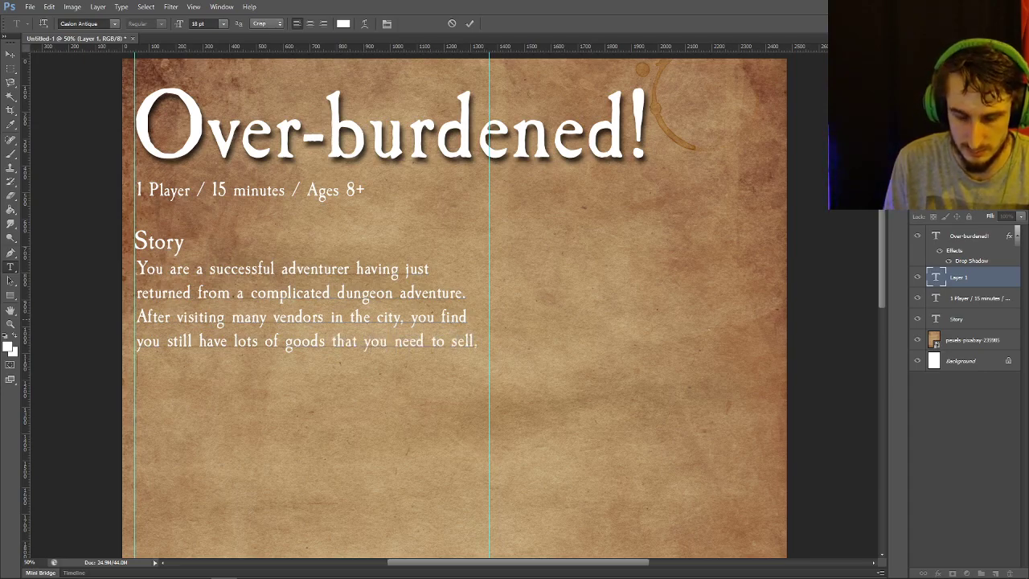
{"action": "type", "text": " but they wont "}
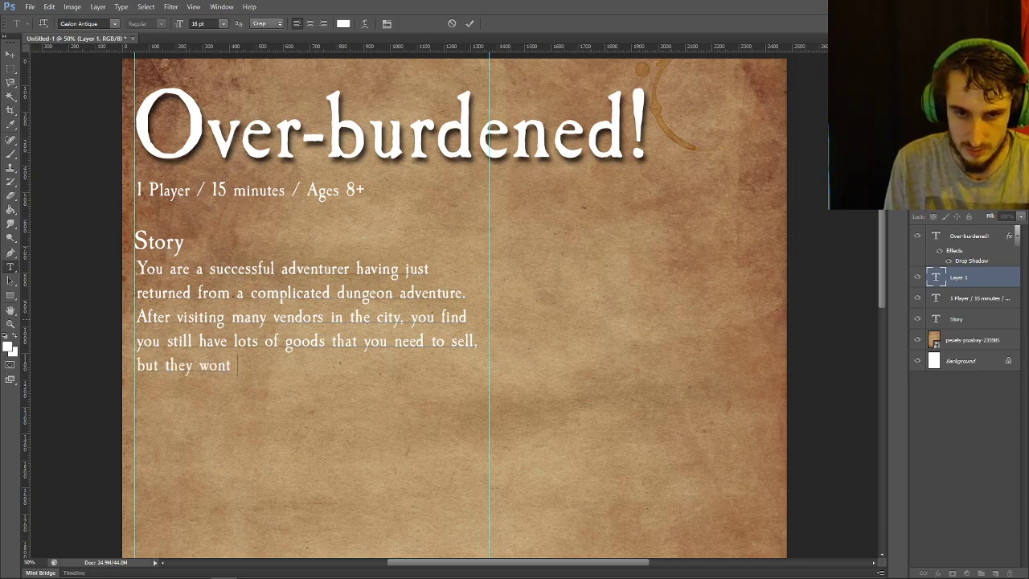
{"action": "type", "text": "buy."}
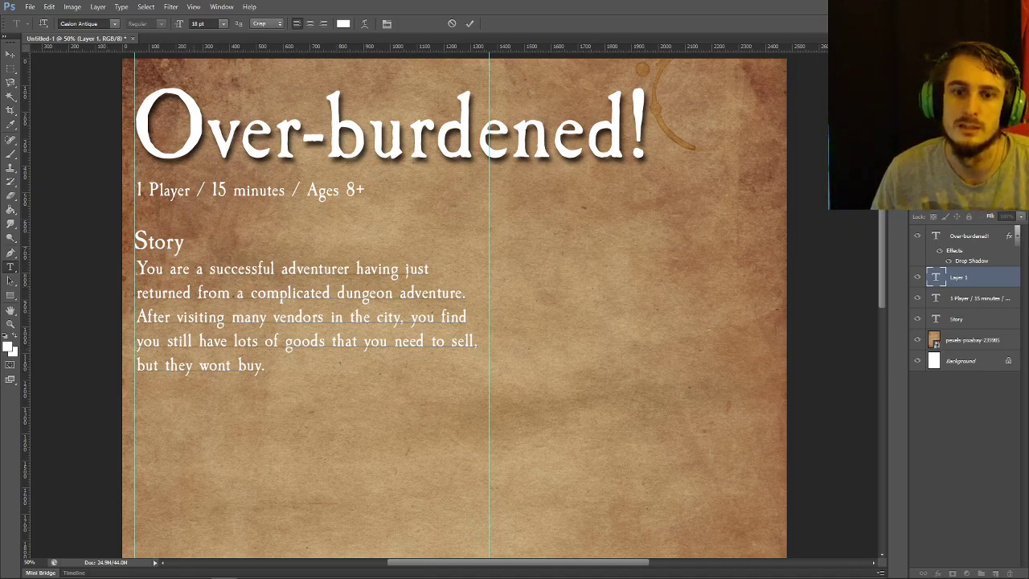
Continue the story with "A magician hears your" and, on a new line, "sorrowful over-burdened pleas for help,"
{"action": "scroll", "coordinate": [454, 303], "scroll_direction": "down", "scroll_amount": 3}
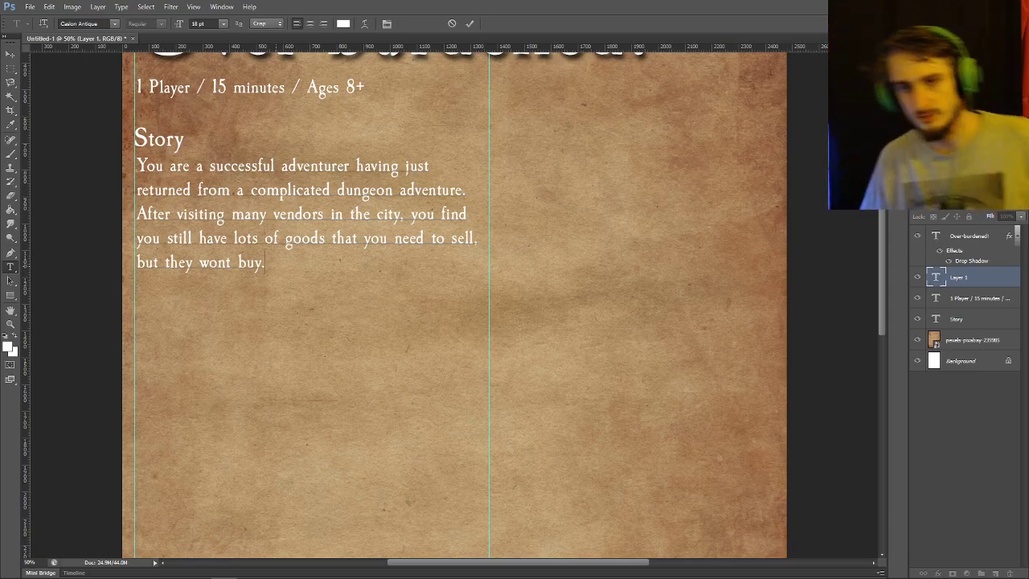
{"action": "type", "text": "You"}
{"action": "key", "text": "BackSpace"}
{"action": "key", "text": "BackSpace"}
{"action": "key", "text": "BackSpace"}
{"action": "type", "text": "A magician "}
{"action": "type", "text": "hears your "}
{"action": "type", "text": "sorrowful"}
{"action": "key", "text": "BackSpace"}
{"action": "key", "text": "BackSpace"}
{"action": "key", "text": "BackSpace"}
{"action": "key", "text": "BackSpace"}
{"action": "key", "text": "BackSpace"}
{"action": "key", "text": "BackSpace"}
{"action": "key", "text": "BackSpace"}
{"action": "key", "text": "BackSpace"}
{"action": "key", "text": "BackSpace"}
{"action": "type", "text": "soo"}
{"action": "key", "text": "BackSpace"}
{"action": "type", "text": "rrowful over-burdened plea"}
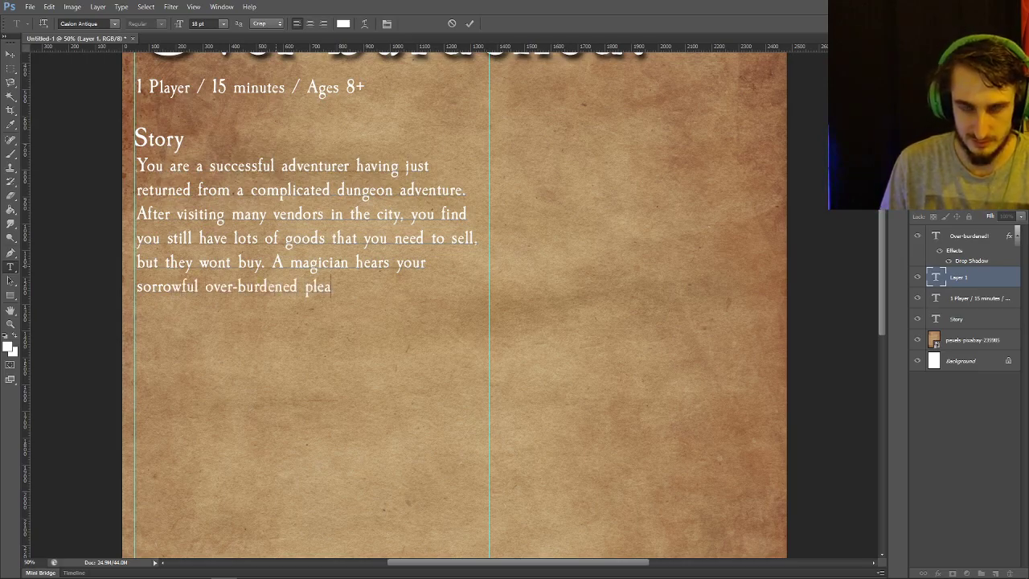
{"action": "type", "text": "s for help,"}
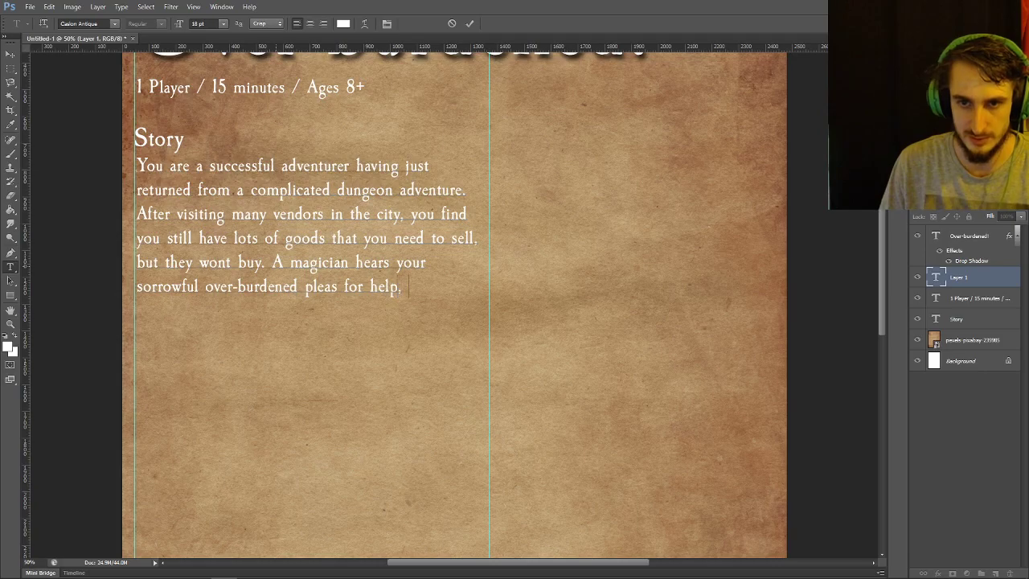
Extend the magician sentence with "and offers" and, on a new line, "to assist you, but can only take items for their"
{"action": "type", "text": " and offers"}
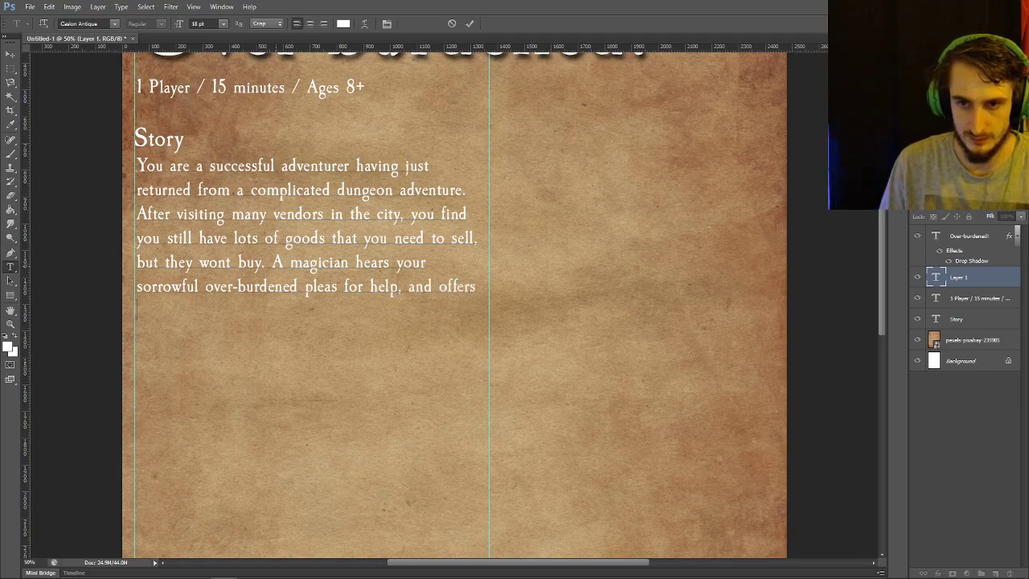
{"action": "type", "text": " to assist you, but ca"}
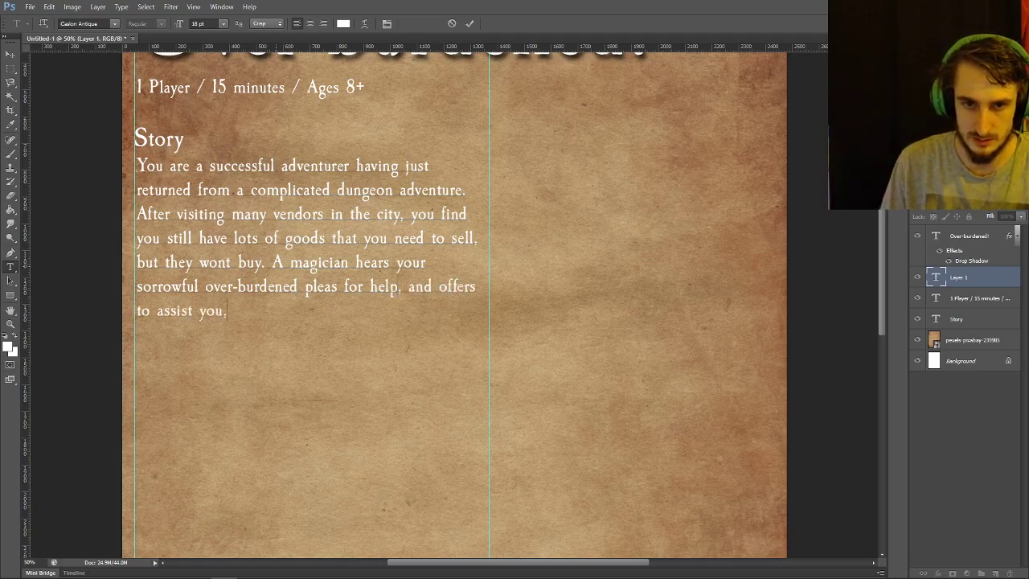
{"action": "type", "text": "n only remove"}
{"action": "key", "text": "BackSpace"}
{"action": "key", "text": "BackSpace"}
{"action": "key", "text": "BackSpace"}
{"action": "key", "text": "BackSpace"}
{"action": "key", "text": "BackSpace"}
{"action": "key", "text": "BackSpace"}
{"action": "type", "text": "take items for their"}
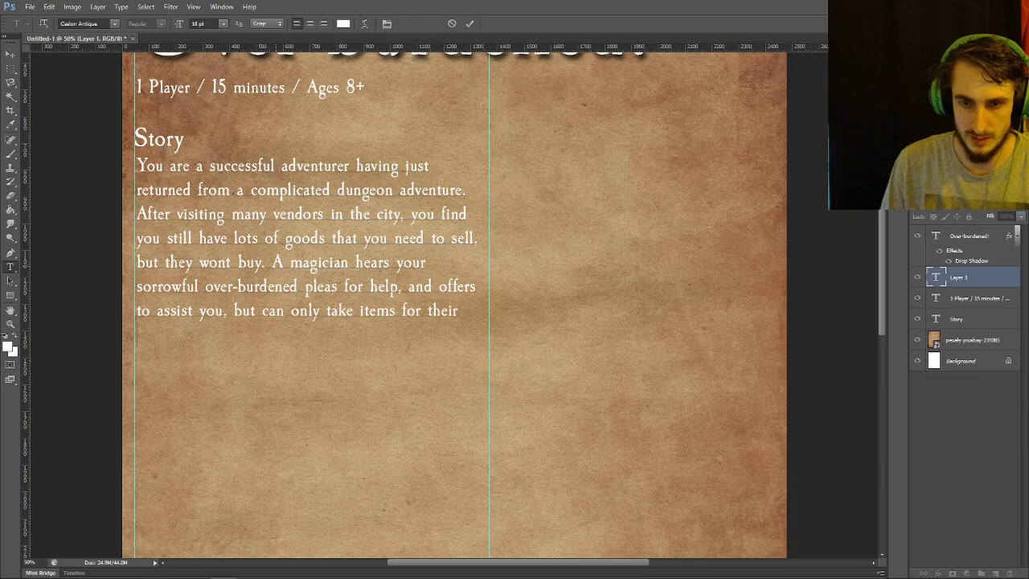
Continue the magician sentence with "spells one pair of items at a time." and add "Looking into your bag, you think that removing items might cause them"
{"action": "type", "text": " spells one "}
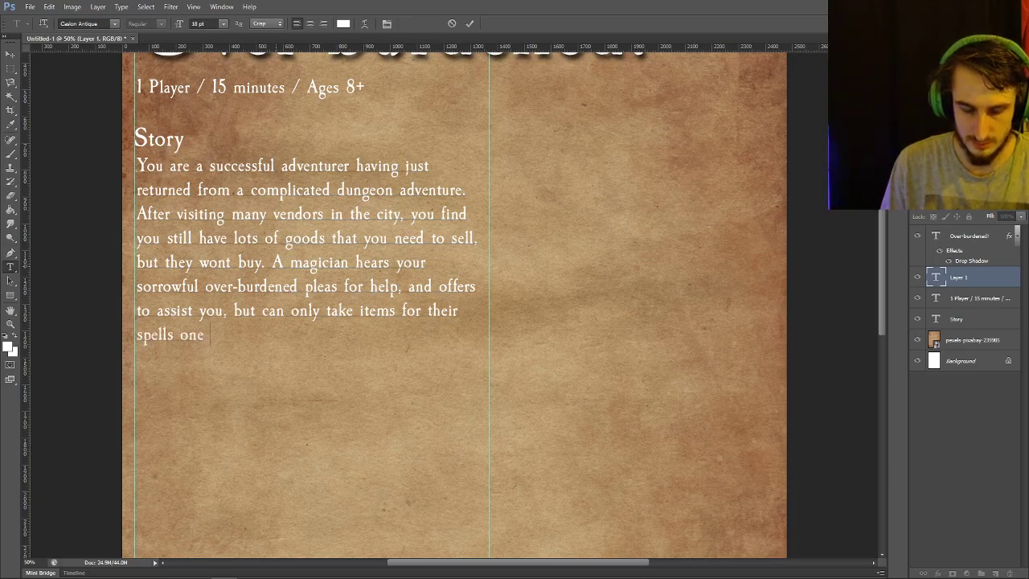
{"action": "type", "text": "pair of items at"}
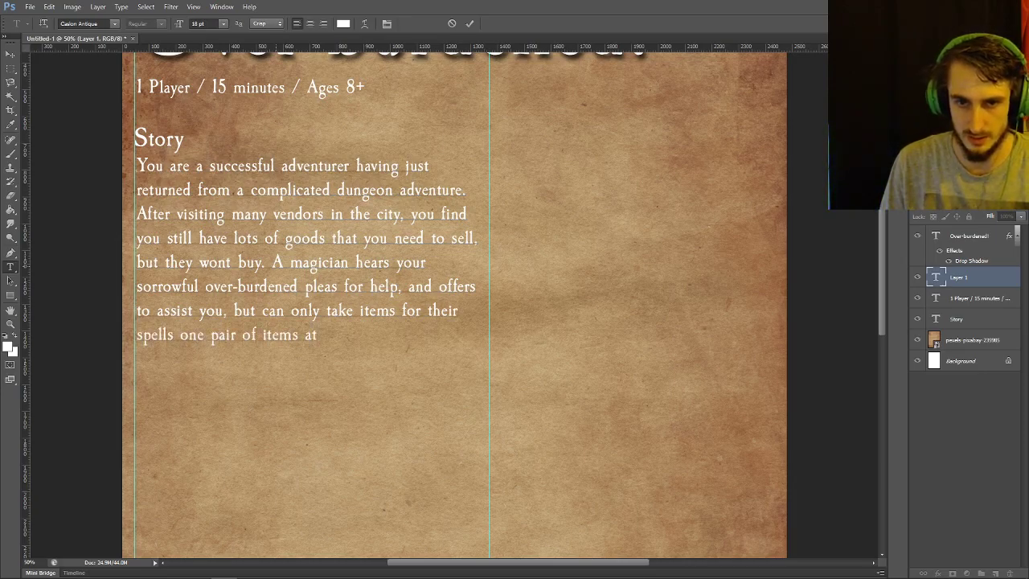
{"action": "type", "text": " a time. Looking into your bag, you think that removing items might c"}
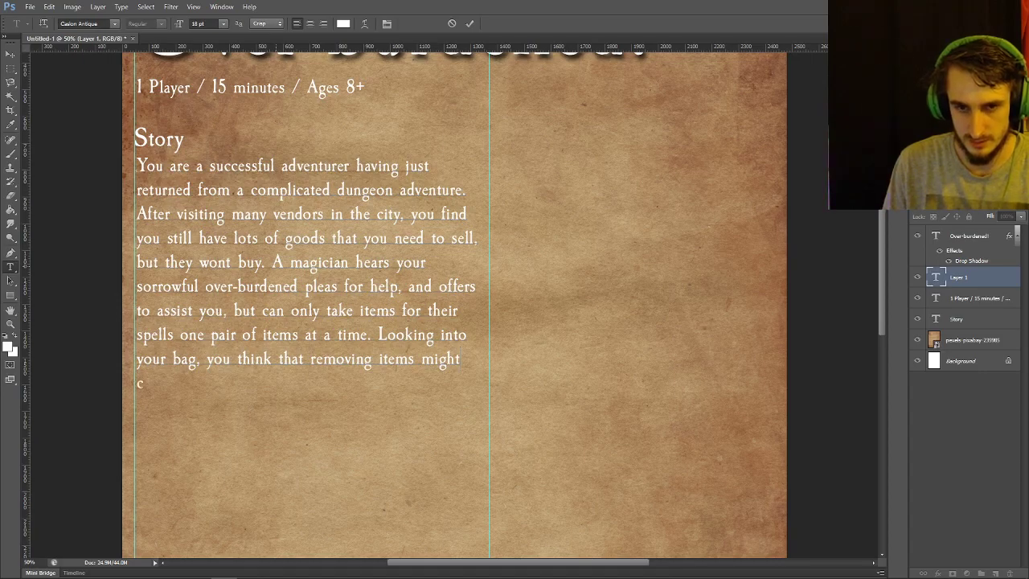
{"action": "type", "text": "ause them"}
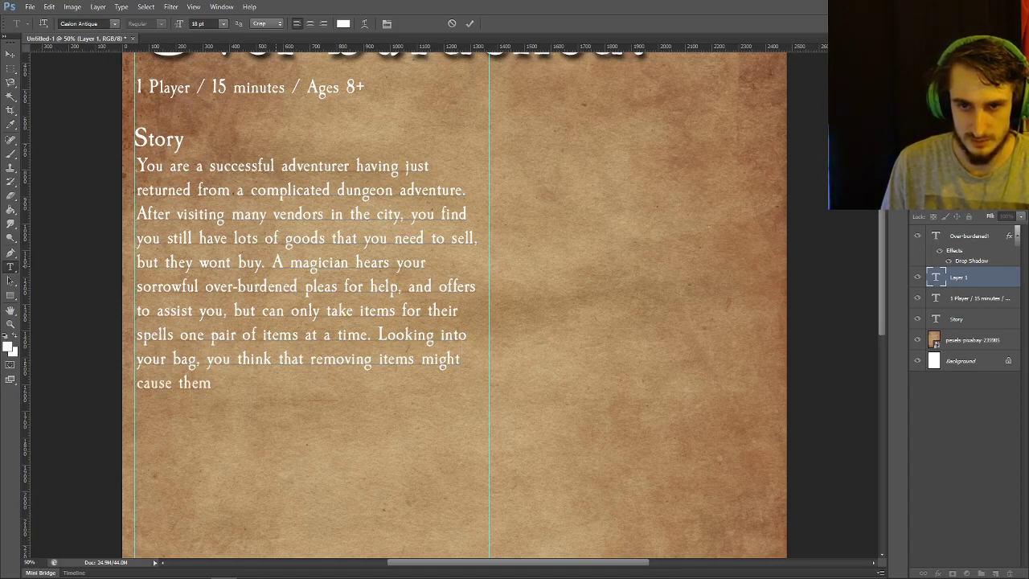
Delete the unfinished sentence starting with "Looking into your bag" and commit the story text
{"action": "key", "text": "BackSpace"}
{"action": "key", "text": "BackSpace"}
{"action": "key", "text": "BackSpace"}
{"action": "key", "text": "BackSpace"}
{"action": "key", "text": "BackSpace"}
{"action": "key", "text": "BackSpace"}
{"action": "key", "text": "BackSpace"}
{"action": "key", "text": "BackSpace"}
{"action": "key", "text": "BackSpace"}
{"action": "key", "text": "BackSpace"}
{"action": "key", "text": "BackSpace"}
{"action": "key", "text": "BackSpace"}
{"action": "key", "text": "BackSpace"}
{"action": "key", "text": "BackSpace"}
{"action": "key", "text": "BackSpace"}
{"action": "key", "text": "BackSpace"}
{"action": "key", "text": "BackSpace"}
{"action": "key", "text": "BackSpace"}
{"action": "key", "text": "BackSpace"}
{"action": "key", "text": "BackSpace"}
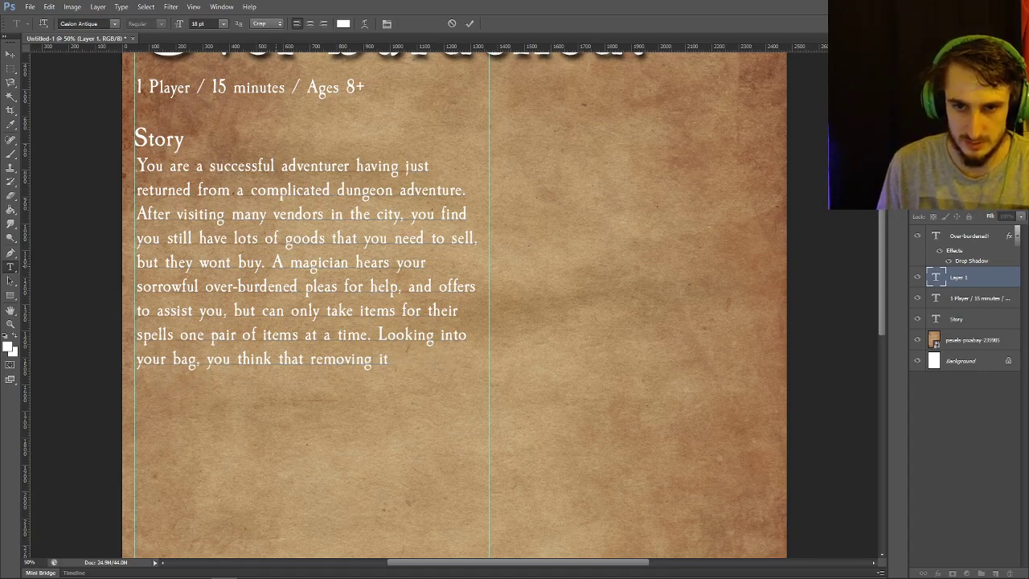
{"action": "key", "text": "BackSpace"}
{"action": "key", "text": "BackSpace"}
{"action": "key", "text": "BackSpace"}
{"action": "key", "text": "BackSpace"}
{"action": "key", "text": "BackSpace"}
{"action": "key", "text": "BackSpace"}
{"action": "key", "text": "BackSpace"}
{"action": "key", "text": "BackSpace"}
{"action": "key", "text": "BackSpace"}
{"action": "key", "text": "BackSpace"}
{"action": "key", "text": "BackSpace"}
{"action": "key", "text": "BackSpace"}
{"action": "key", "text": "BackSpace"}
{"action": "key", "text": "BackSpace"}
{"action": "key", "text": "BackSpace"}
{"action": "key", "text": "BackSpace"}
{"action": "key", "text": "BackSpace"}
{"action": "key", "text": "BackSpace"}
{"action": "key", "text": "BackSpace"}
{"action": "key", "text": "BackSpace"}
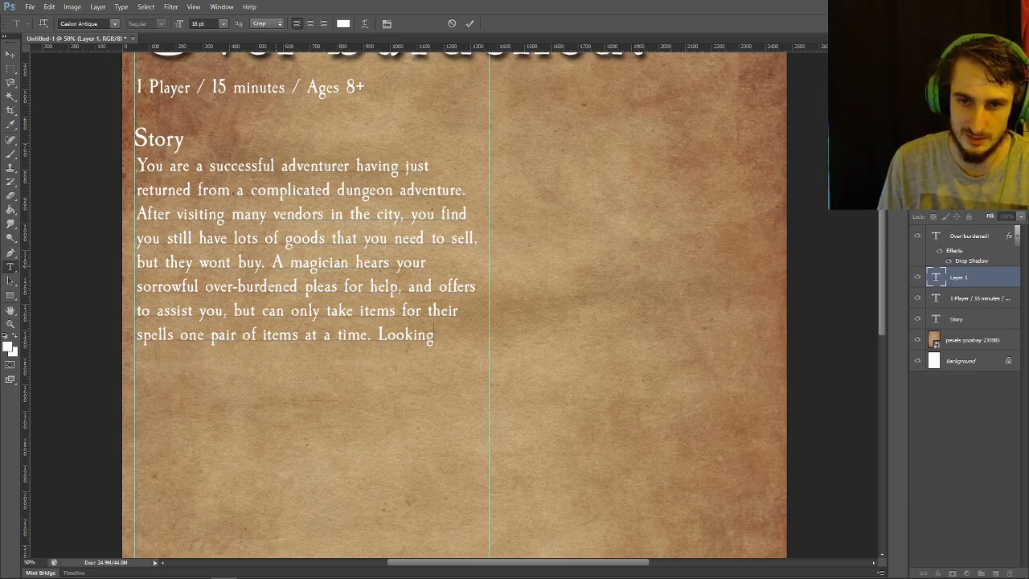
{"action": "key", "text": "BackSpace"}
{"action": "key", "text": "BackSpace"}
{"action": "key", "text": "BackSpace"}
{"action": "key", "text": "BackSpace"}
{"action": "key", "text": "BackSpace"}
{"action": "key", "text": "BackSpace"}
{"action": "key", "text": "BackSpace"}
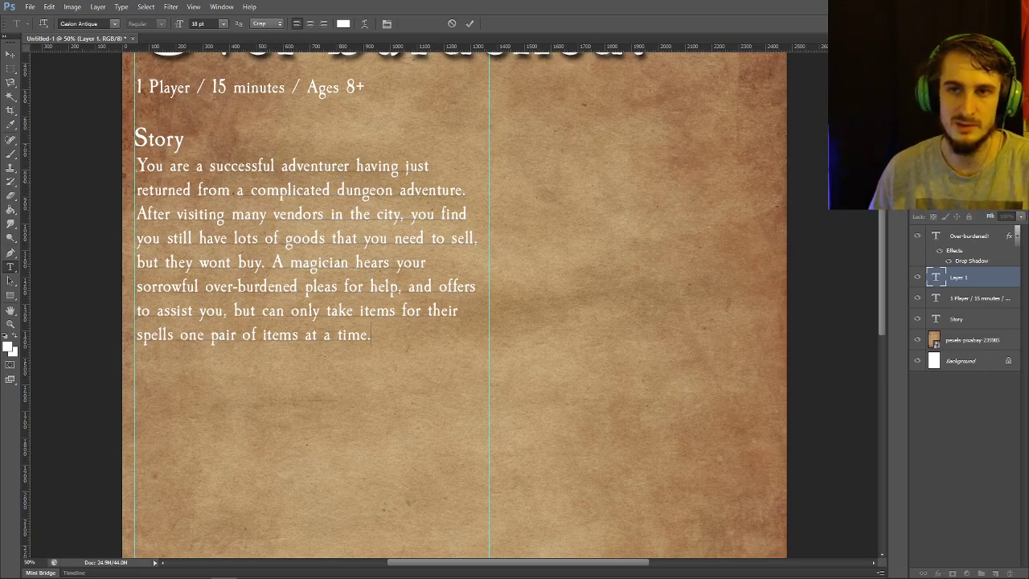
{"action": "left_click", "coordinate": [469, 23]}
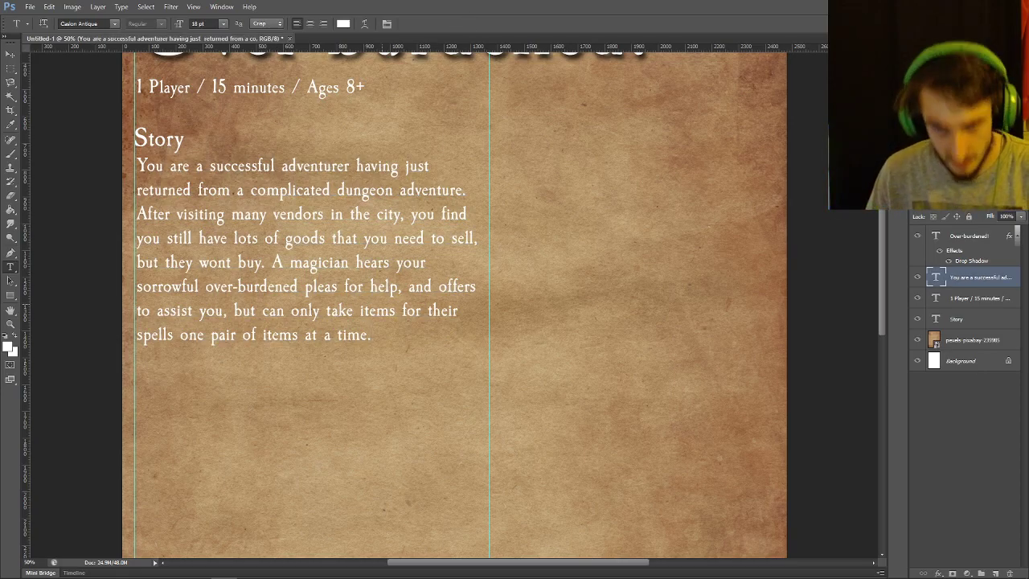
Add a "Set Up" heading below the story text, matching the Story heading's style and aligned with the left margin guide
{"action": "scroll", "coordinate": [454, 305], "scroll_direction": "up", "scroll_amount": 3}
{"action": "scroll", "coordinate": [454, 303], "scroll_direction": "down", "scroll_amount": 2}
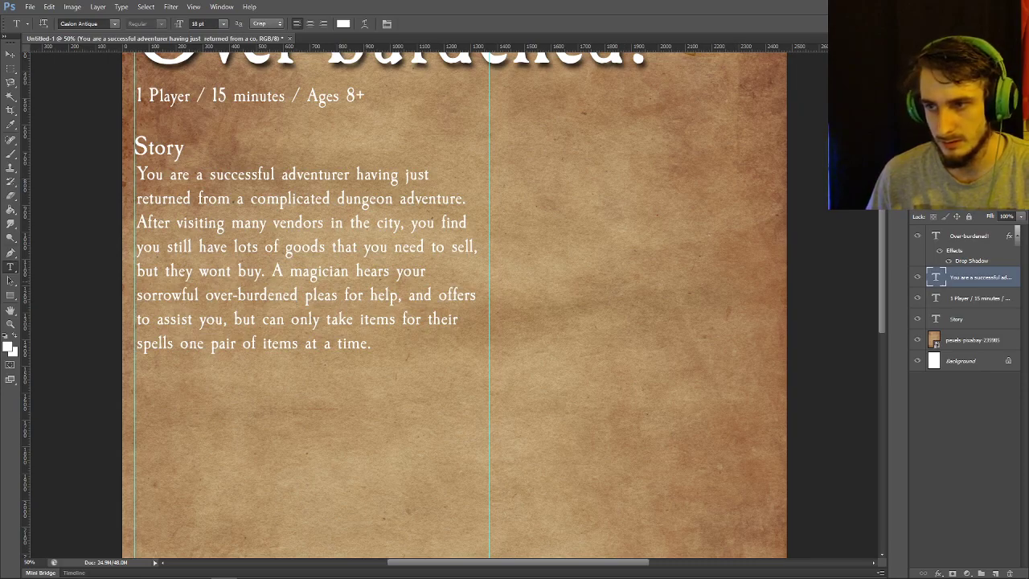
{"action": "left_click", "coordinate": [965, 319]}
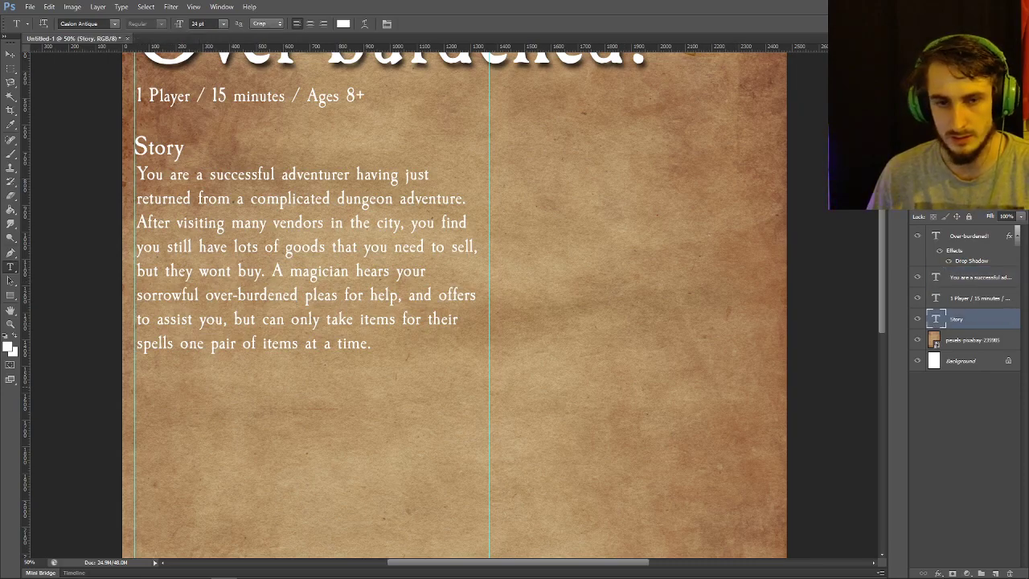
{"action": "left_click", "coordinate": [137, 375]}
{"action": "type", "text": "Set Up"}
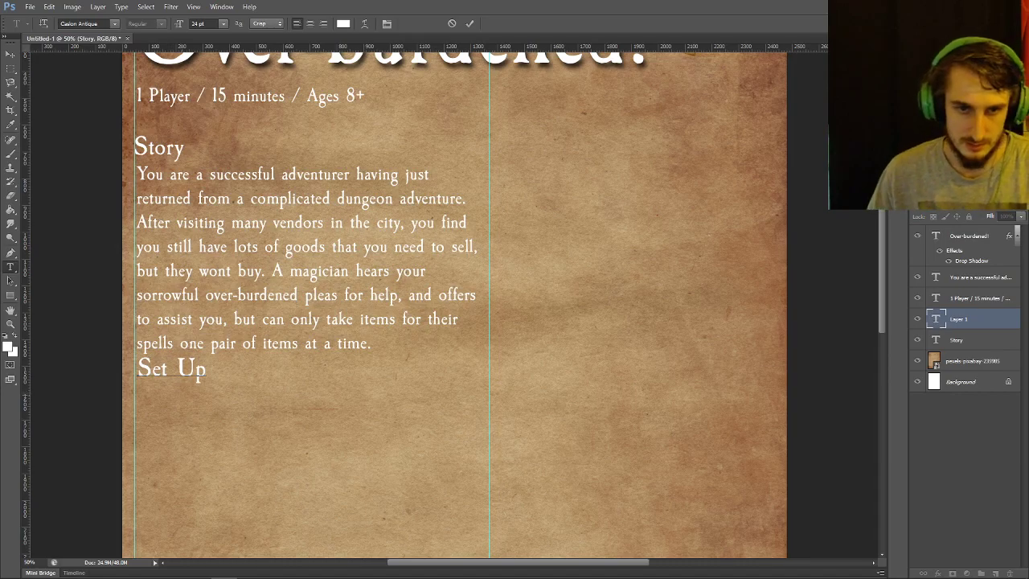
{"action": "left_click_drag", "start_coordinate": [201, 369], "coordinate": [196, 380]}
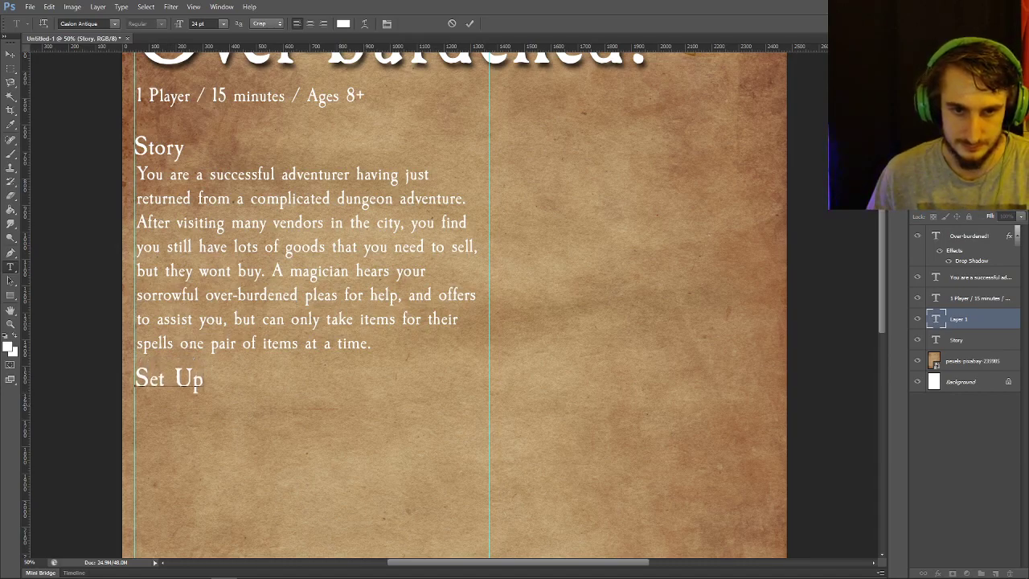
{"action": "left_click", "coordinate": [471, 23]}
Start a new text layer under the Set Up heading in the story text's style, reading "Shuffle the 18 card deck, and deal out a row"
{"action": "scroll", "coordinate": [454, 306], "scroll_direction": "down", "scroll_amount": 2}
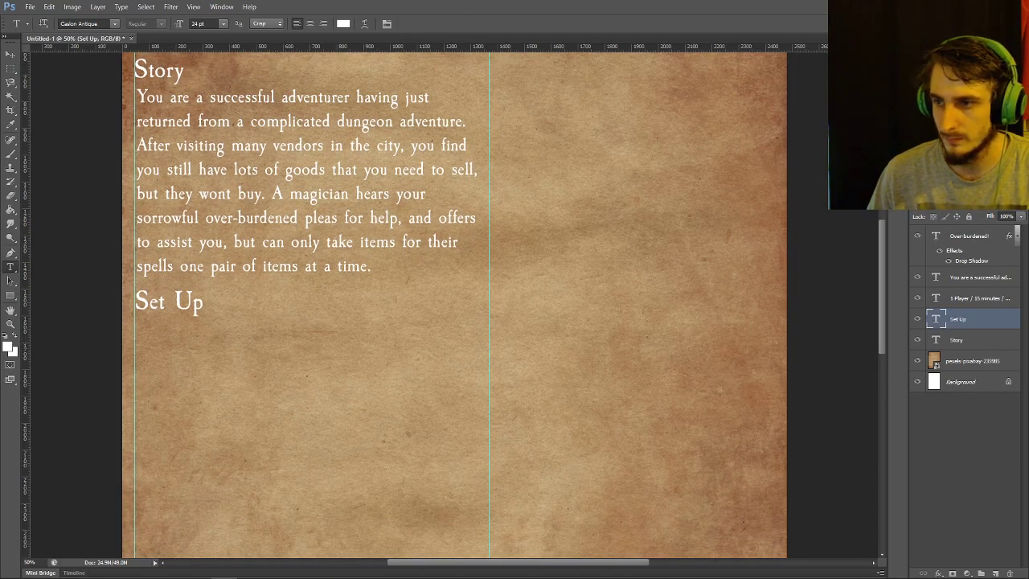
{"action": "left_click", "coordinate": [979, 277]}
{"action": "left_click", "coordinate": [137, 326]}
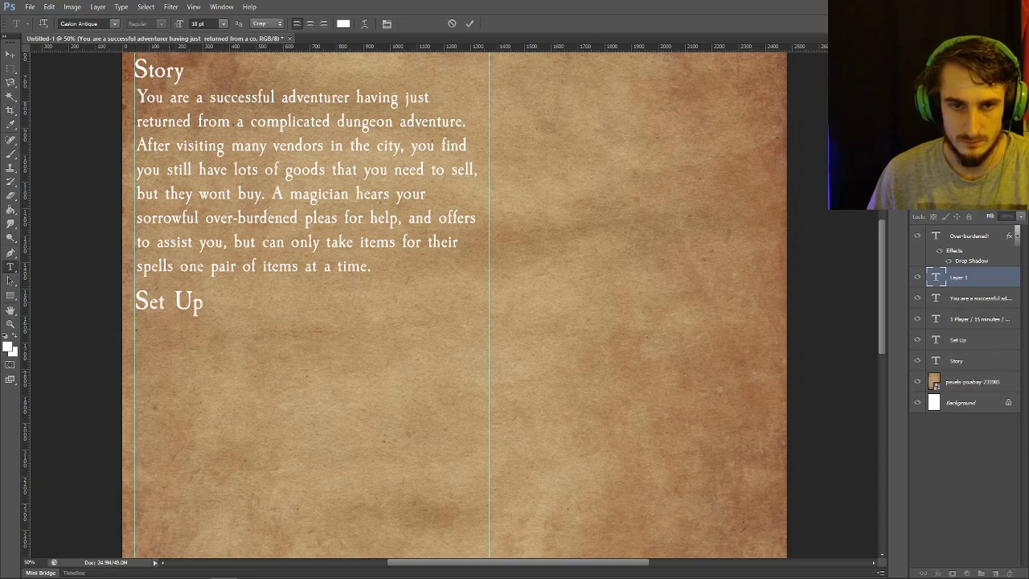
{"action": "type", "text": "Shuffle the 18 card e"}
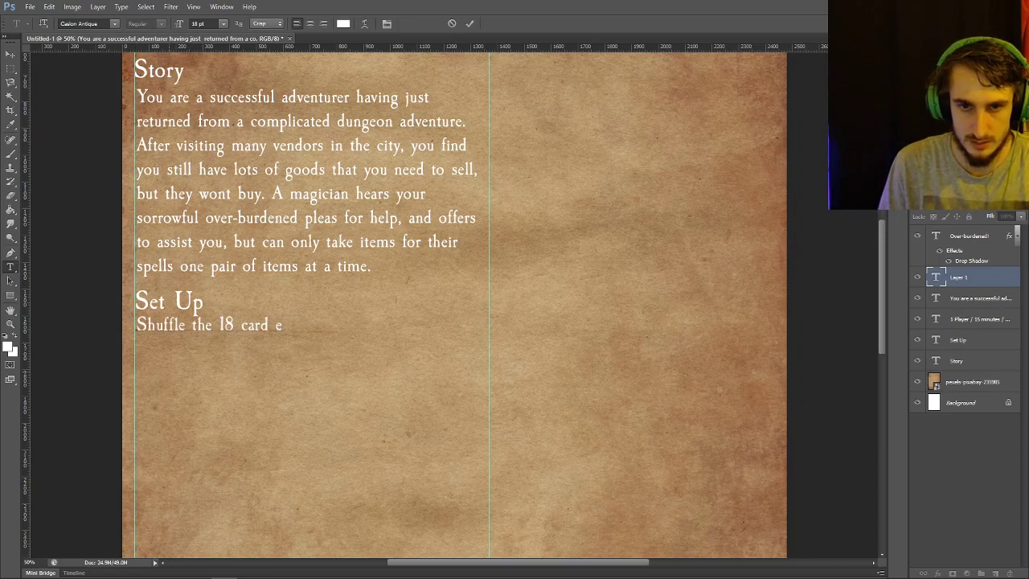
{"action": "key", "text": "BackSpace"}
{"action": "type", "text": "d"}
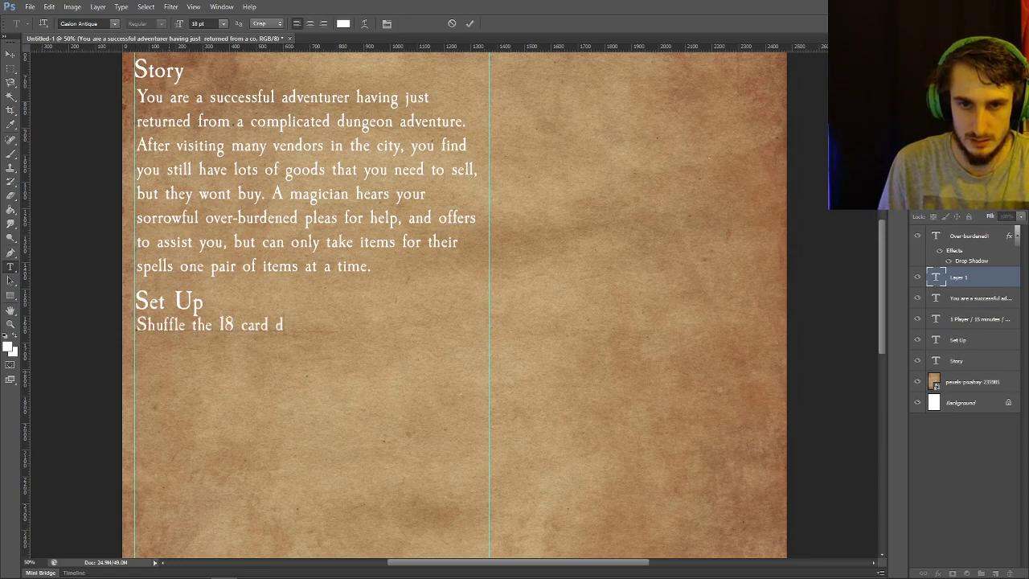
{"action": "type", "text": "eck"}
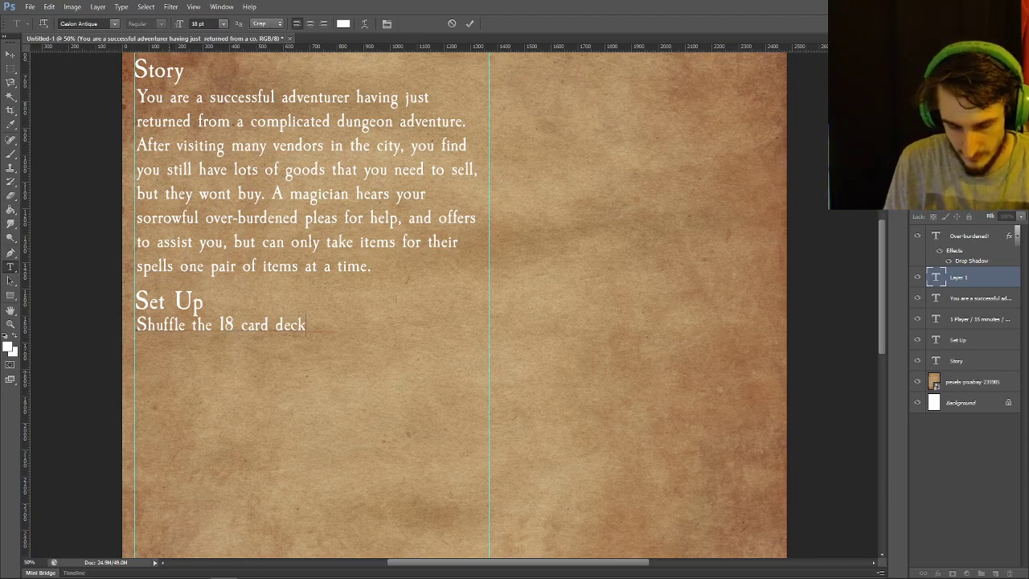
{"action": "type", "text": ", and deal out a row"}
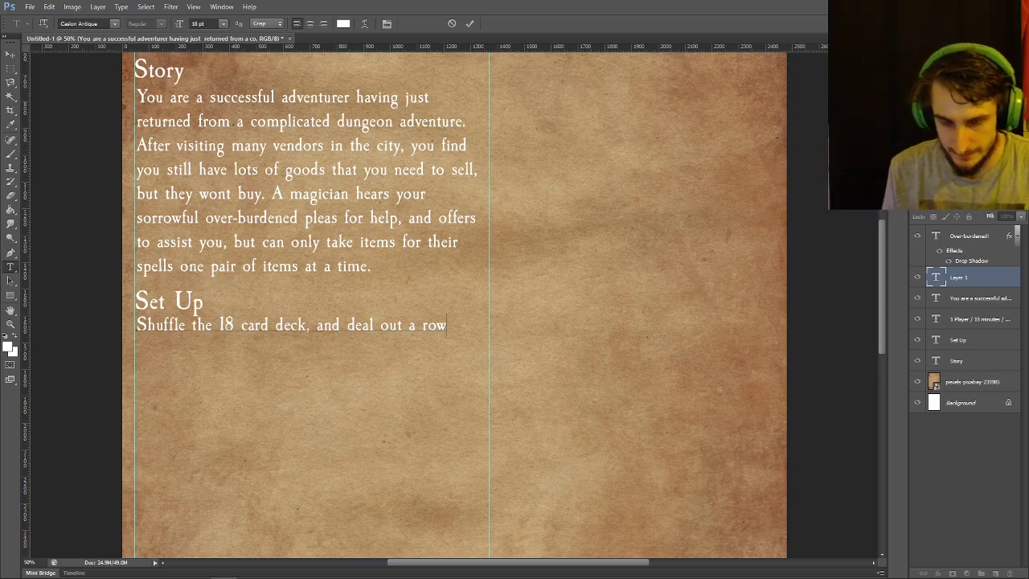
Continue the set-up sentence with "of" and, on a new line, "three face-up cards in front of you,"
{"action": "type", "text": "of thr"}
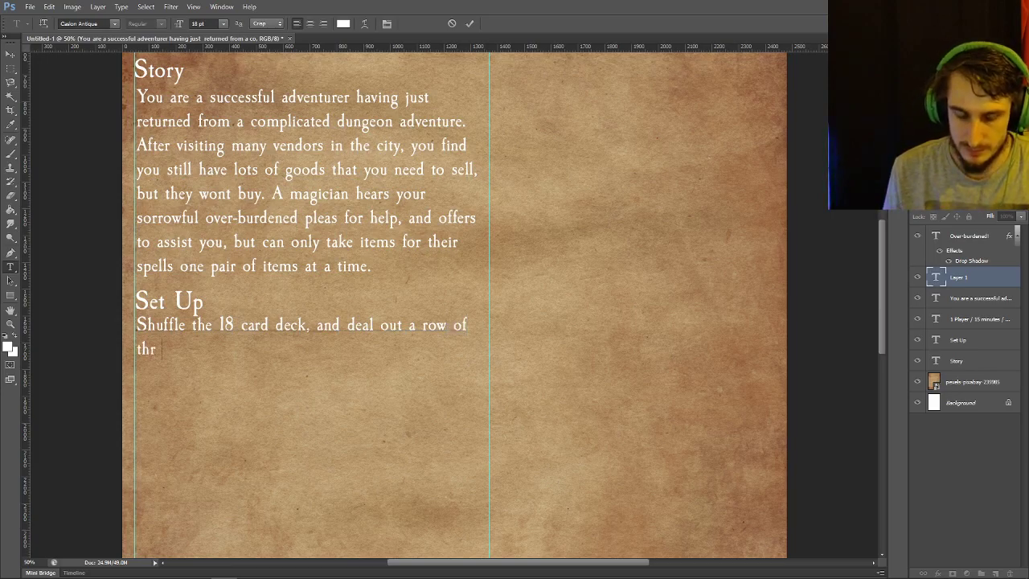
{"action": "type", "text": "ee face-up"}
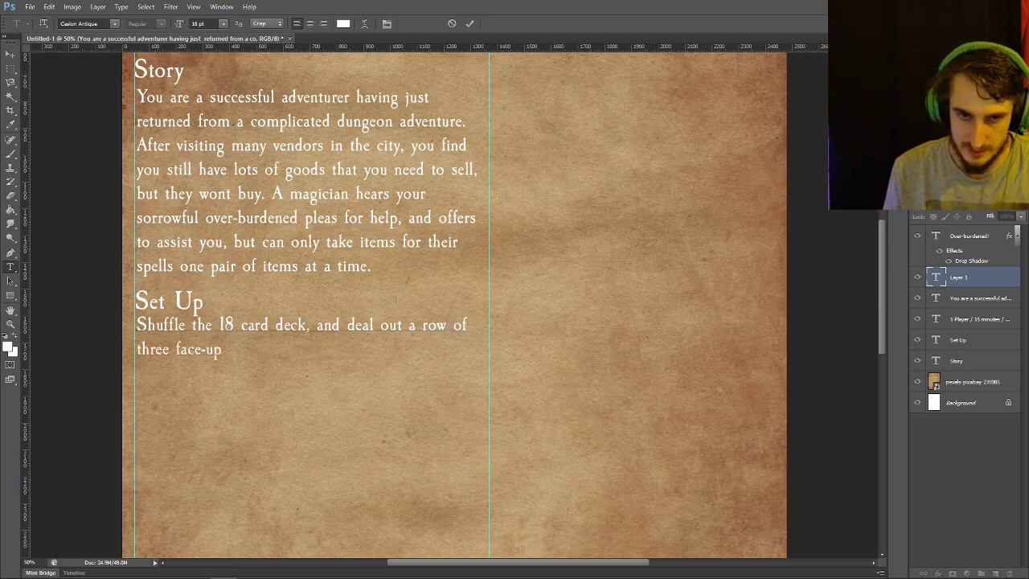
{"action": "type", "text": " cards"}
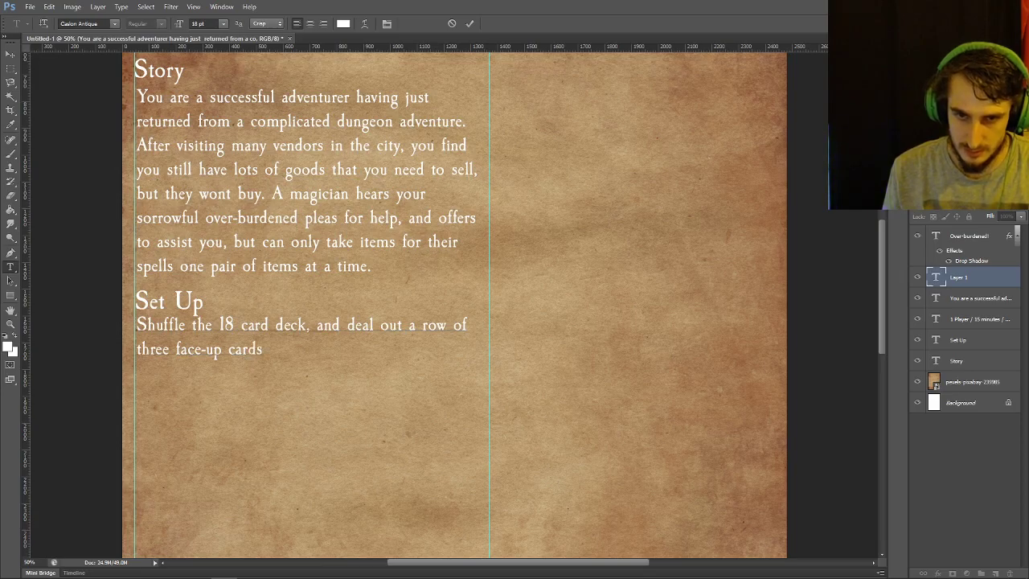
{"action": "type", "text": " in front of y"}
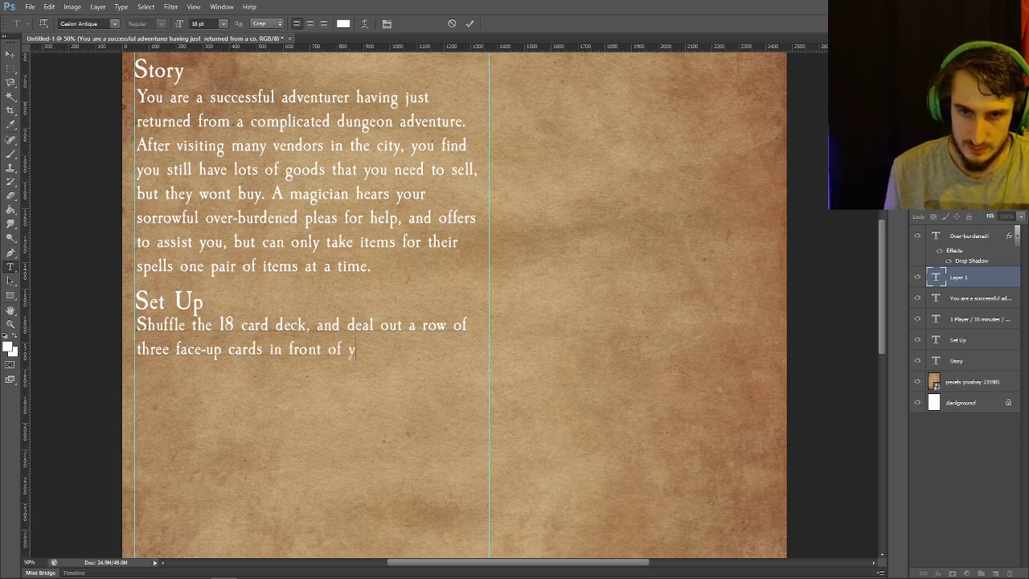
{"action": "type", "text": "ou,"}
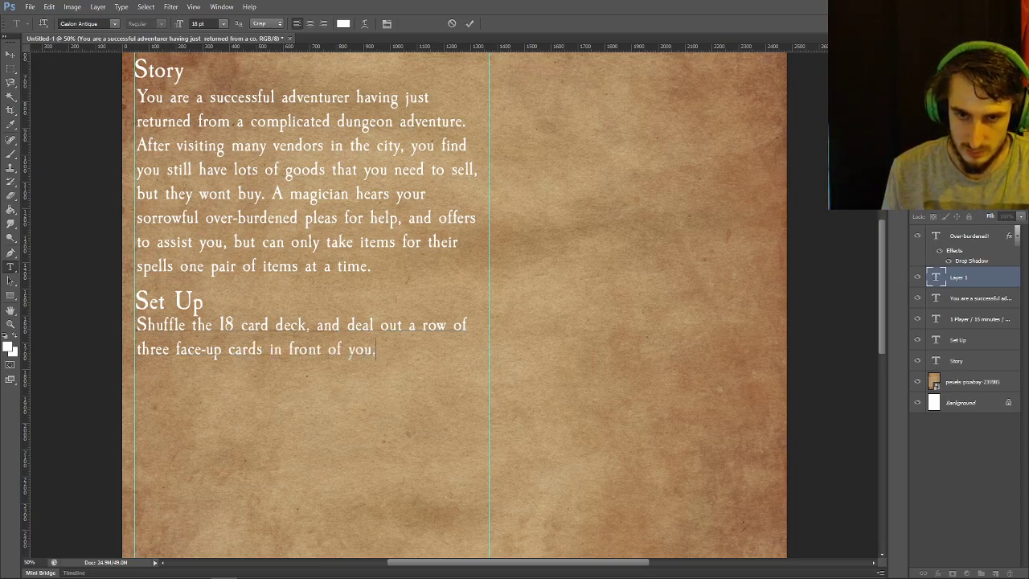
Finish the set-up text with "then place the rest of the cards face-down next to the row, it is called the bag." and commit it
{"action": "type", "text": " then place"}
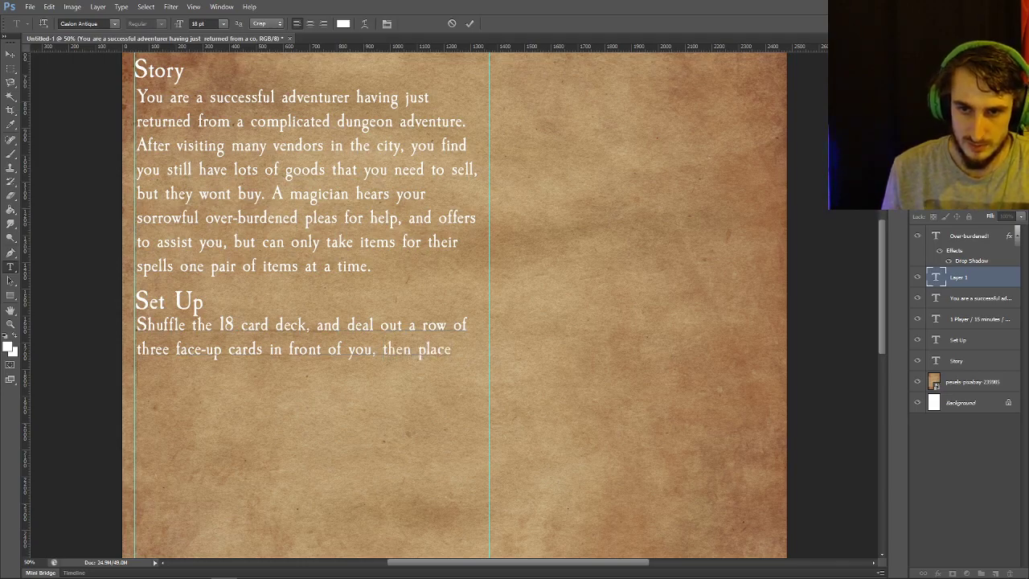
{"action": "type", "text": " the rest of the"}
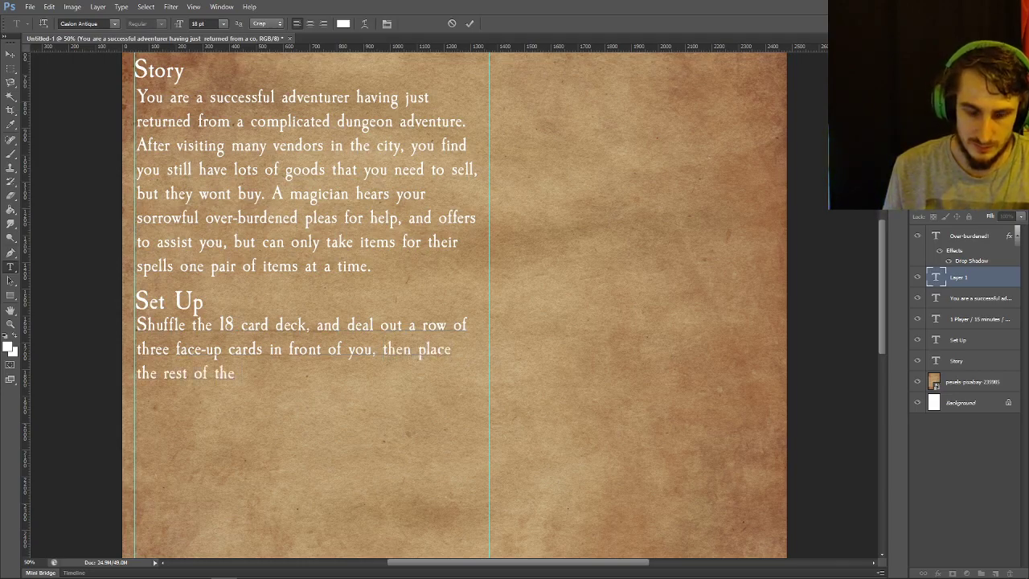
{"action": "type", "text": " cards face-down"}
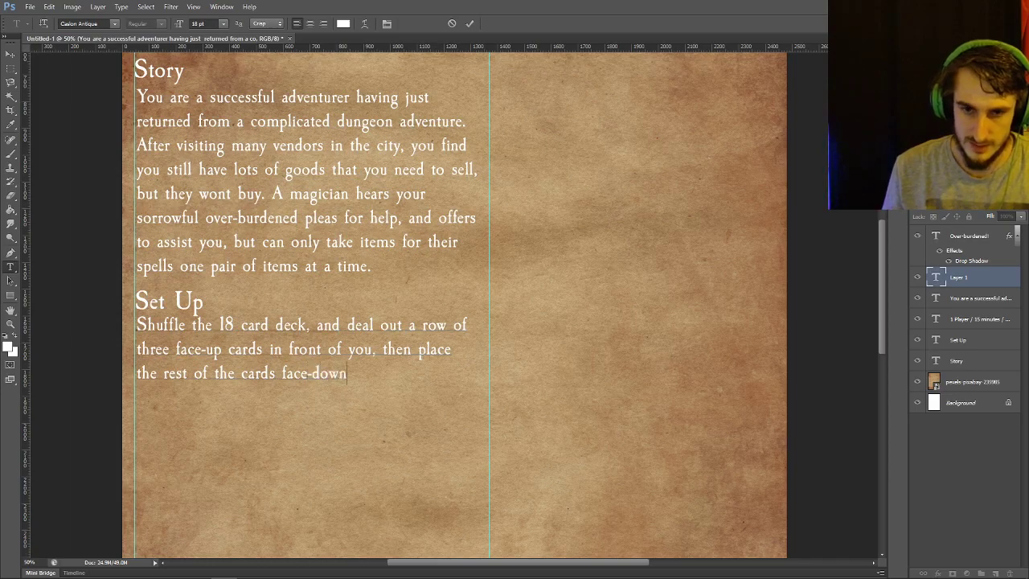
{"action": "type", "text": " next to t"}
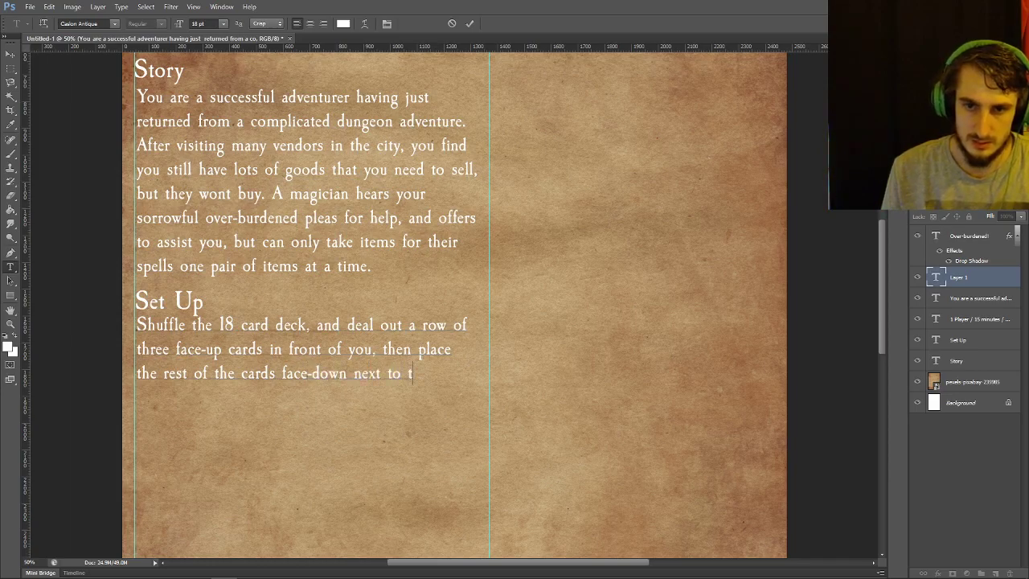
{"action": "type", "text": "he row."}
{"action": "key", "text": "Return"}
{"action": "type", "text": "it is called the bag."}
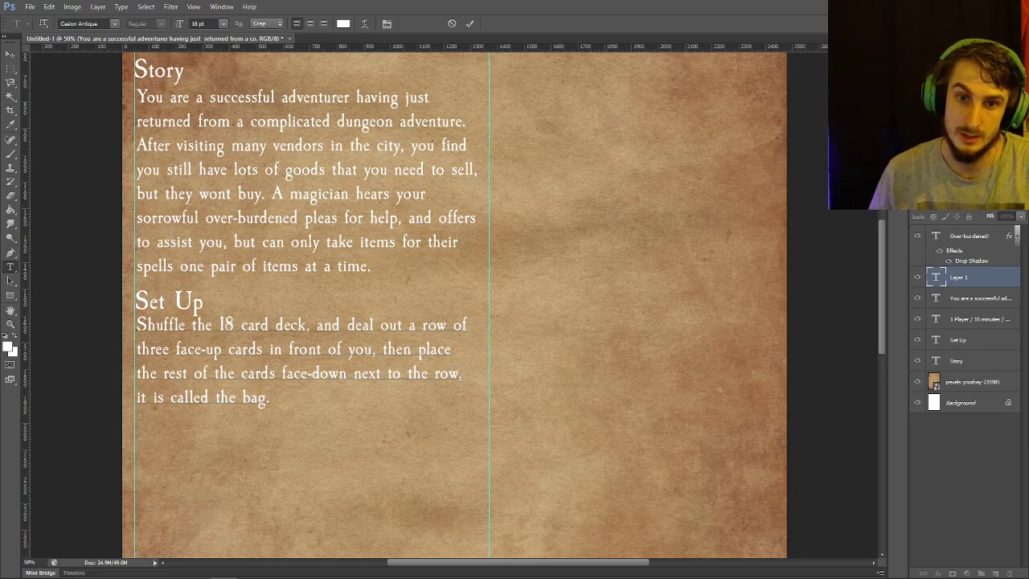
{"action": "scroll", "coordinate": [453, 305], "scroll_direction": "down", "scroll_amount": 2}
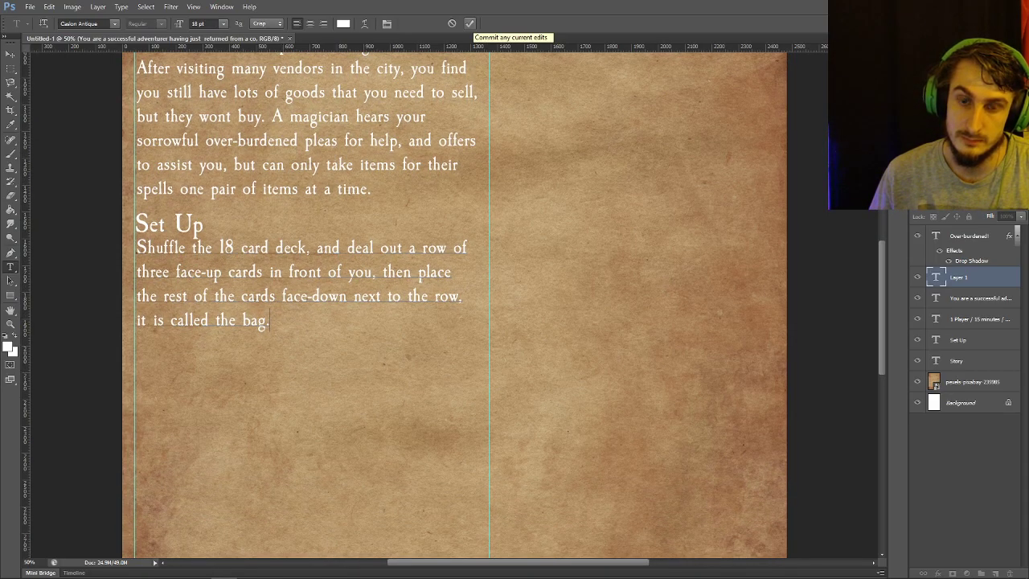
{"action": "left_click", "coordinate": [470, 23]}
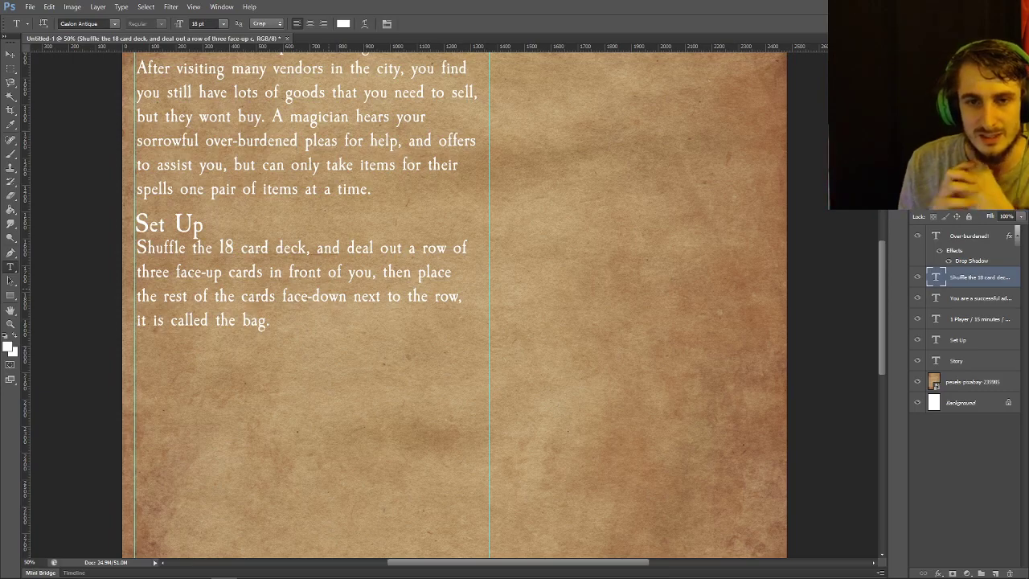
Change the deck size in the set-up text to 36 cards and commit the edit
{"action": "left_click", "coordinate": [183, 320]}
{"action": "key", "text": "BackSpace"}
{"action": "key", "text": "BackSpace"}
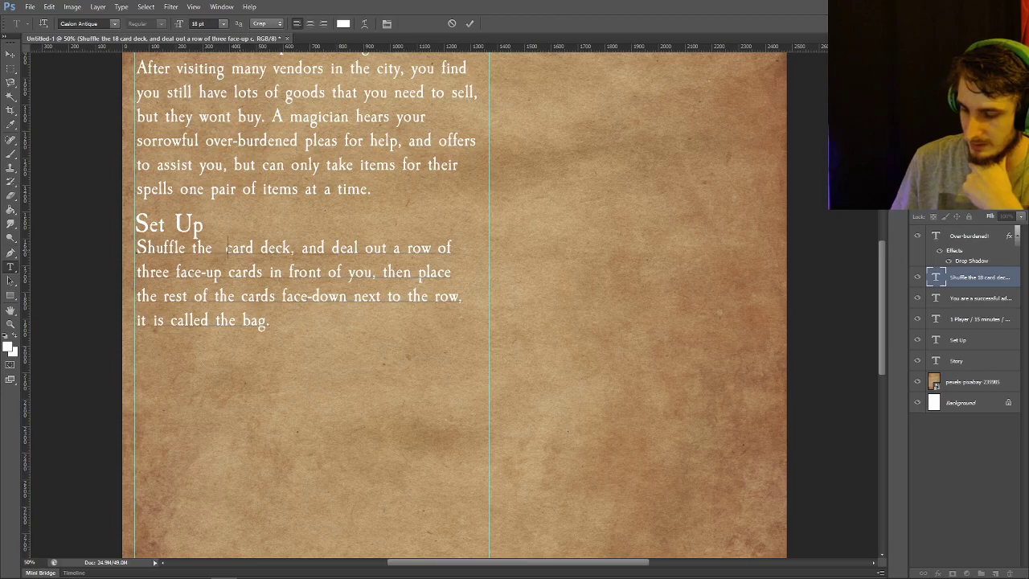
{"action": "type", "text": "36"}
{"action": "left_click", "coordinate": [469, 23]}
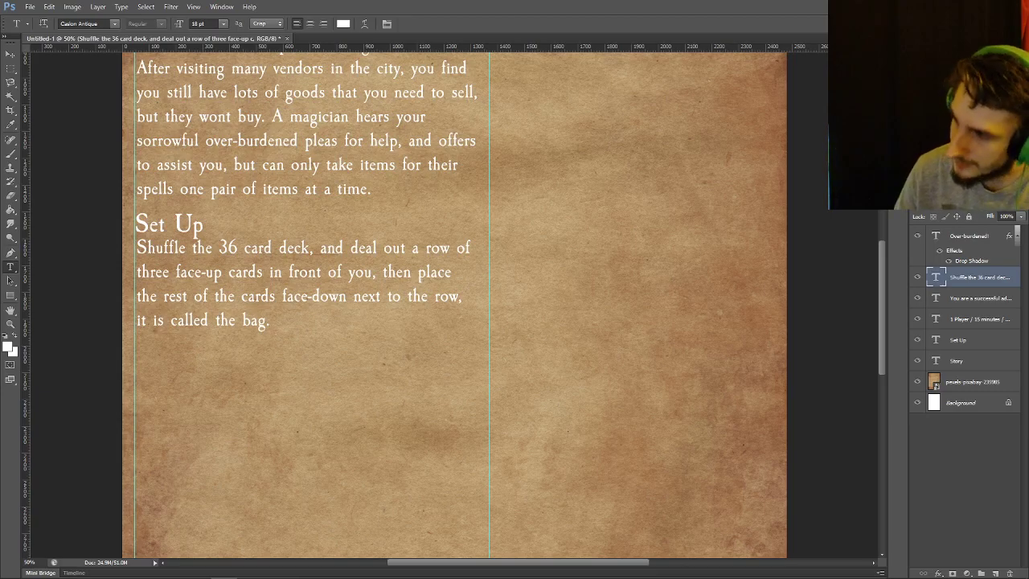
Change the number of face-up cards in the set-up text to "four"
{"action": "left_click", "coordinate": [295, 295]}
{"action": "key", "text": "BackSpace"}
{"action": "key", "text": "BackSpace"}
{"action": "key", "text": "BackSpace"}
{"action": "key", "text": "BackSpace"}
{"action": "key", "text": "BackSpace"}
{"action": "type", "text": "four"}
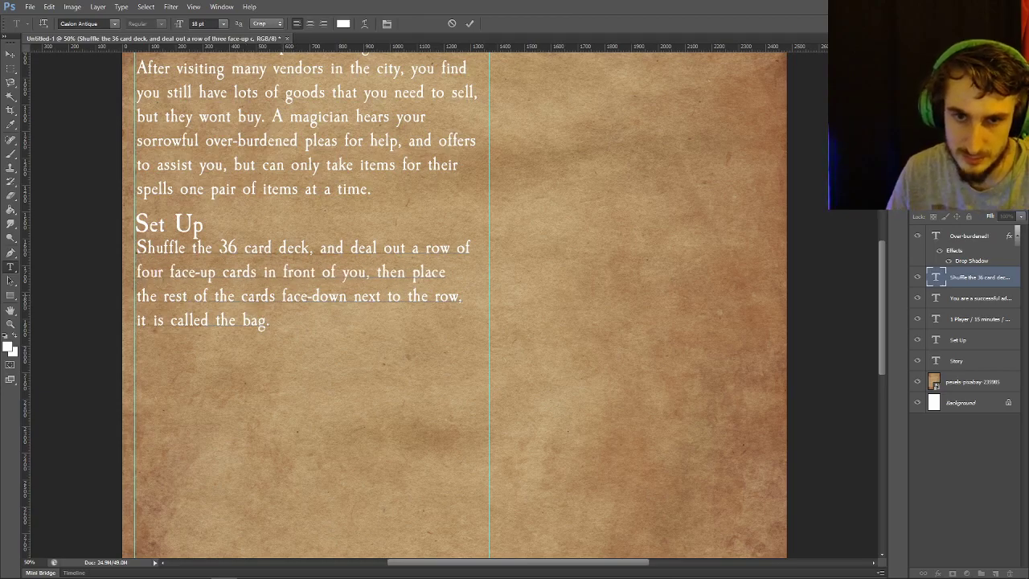
Continue the set-up text with "The flip cards from the bag onto the row in front of you"
{"action": "type", "text": " The"}
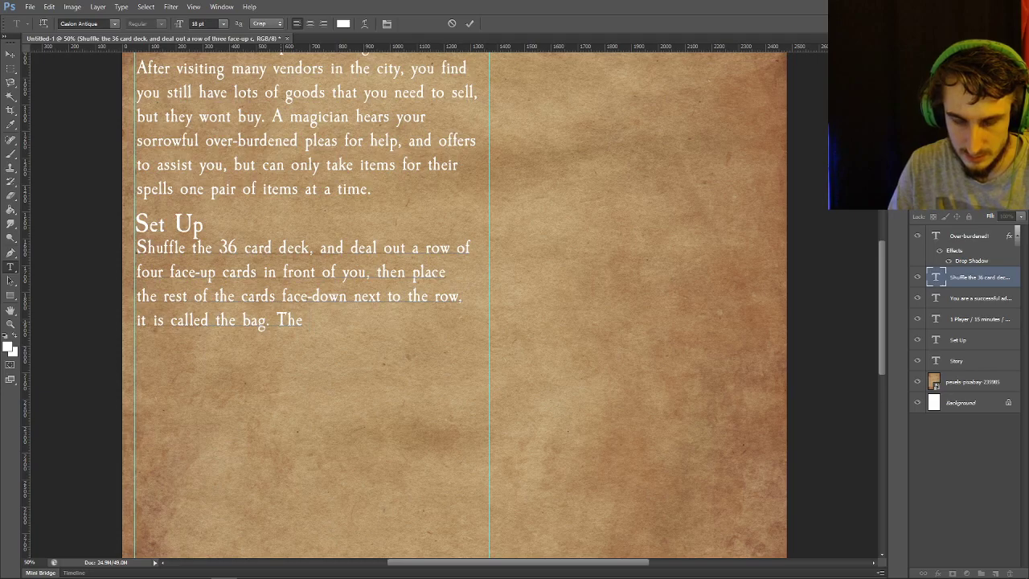
{"action": "type", "text": " flip card"}
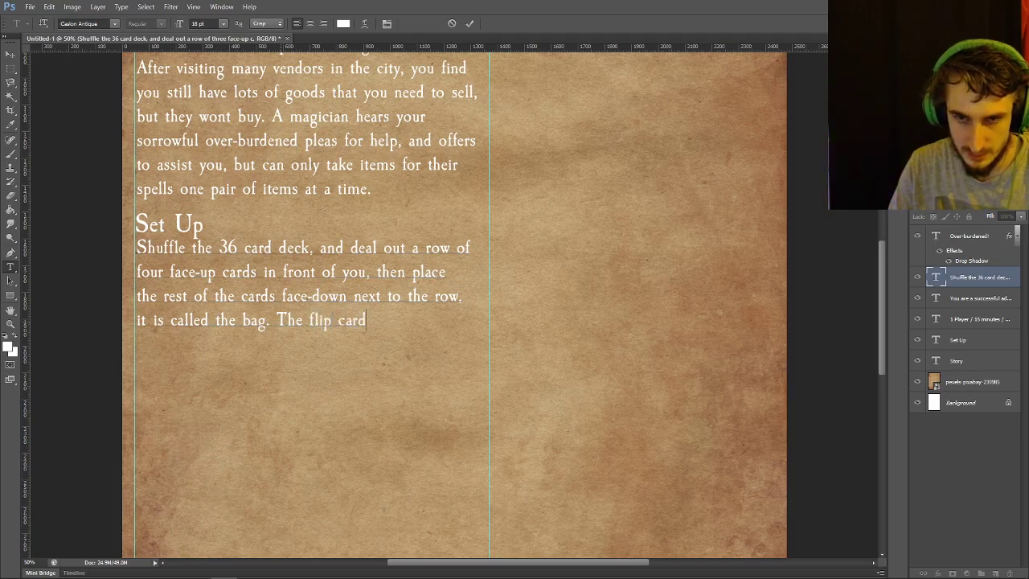
{"action": "type", "text": "s from the bag"}
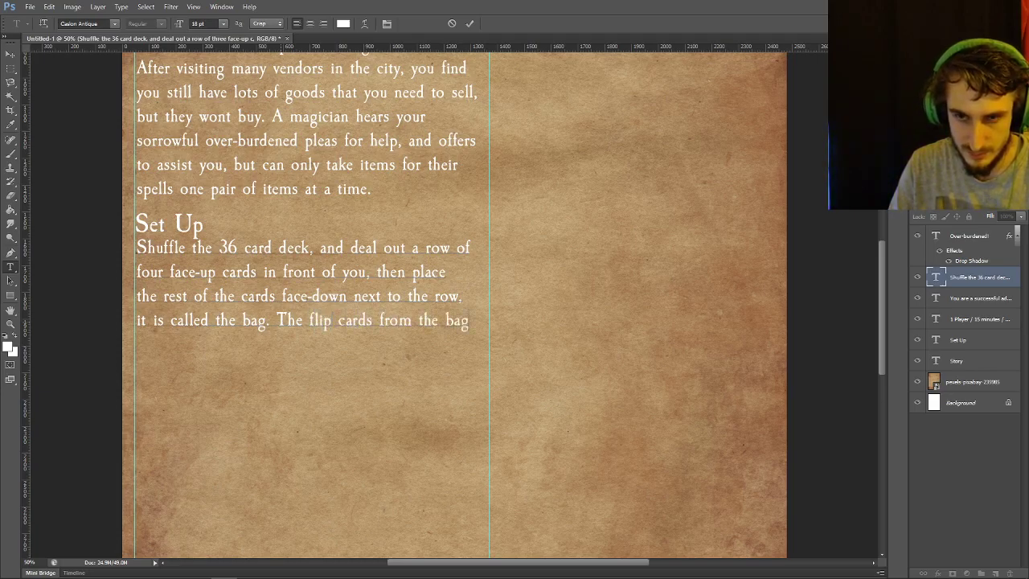
{"action": "type", "text": " onto"}
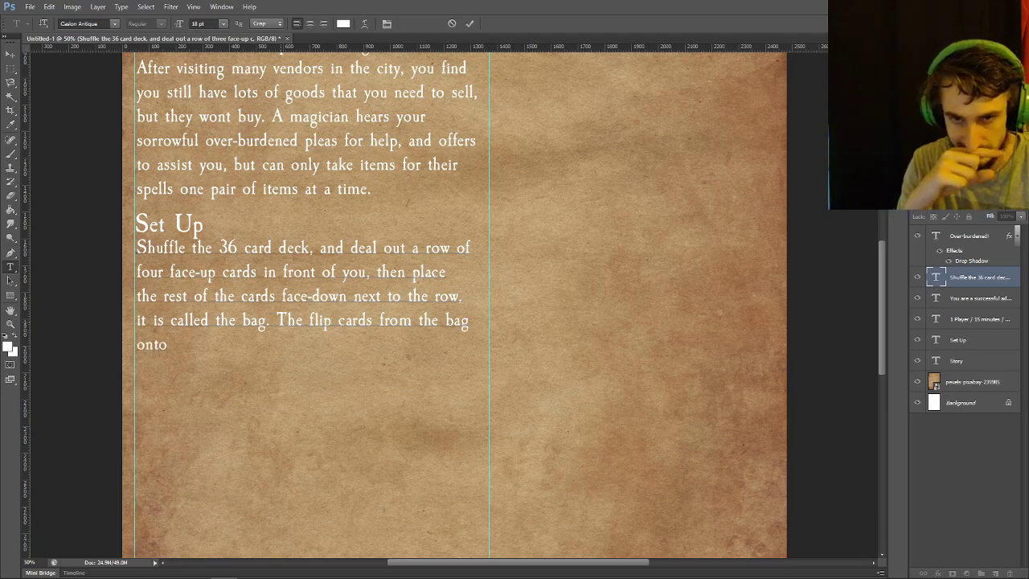
{"action": "type", "text": " the"}
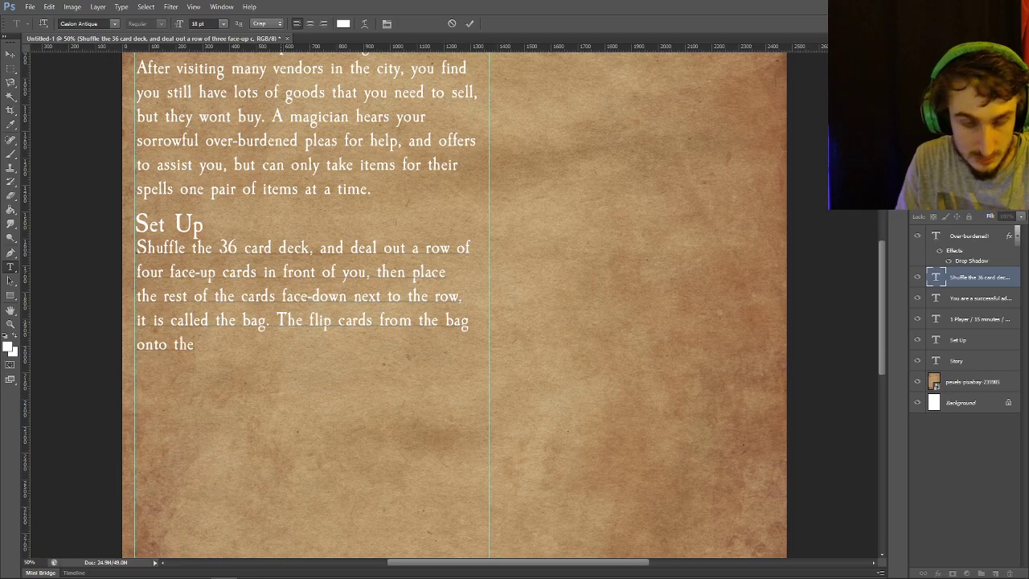
{"action": "type", "text": " row in f"}
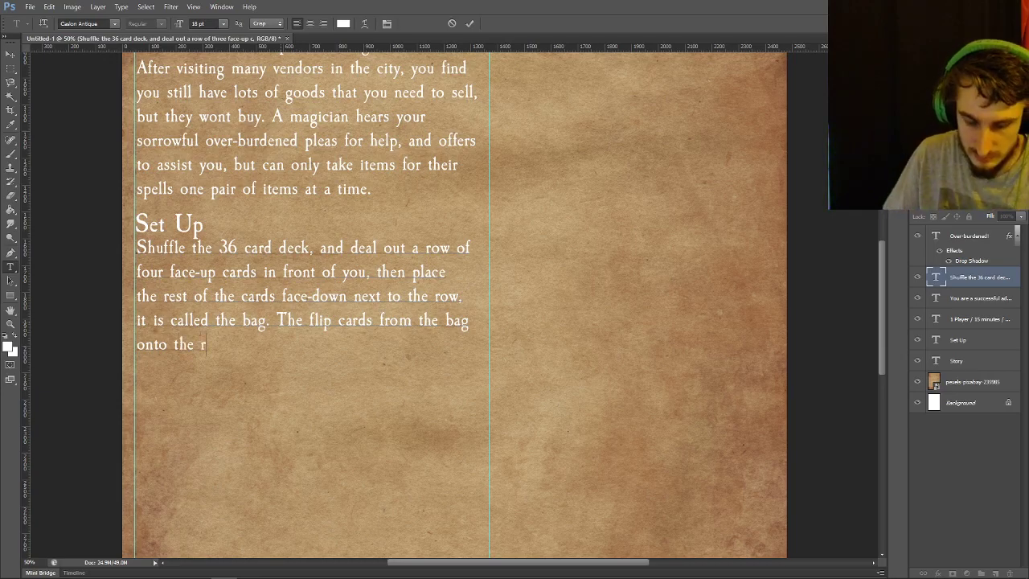
{"action": "type", "text": "f you"}
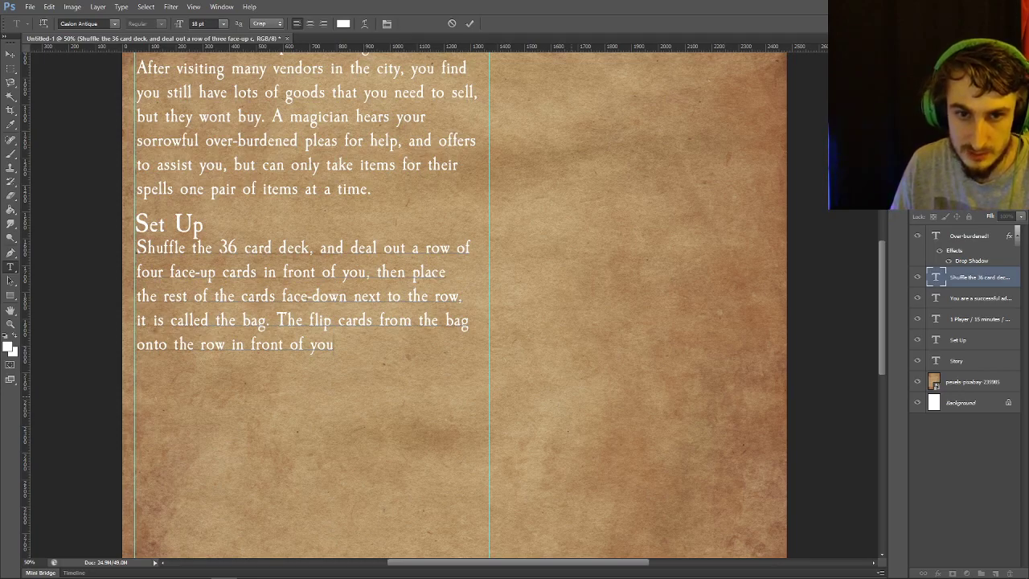
Continue the set-up sentence with ", covering the bottom half of the first row, to make a second row."
{"action": "type", "text": ", cover ing the"}
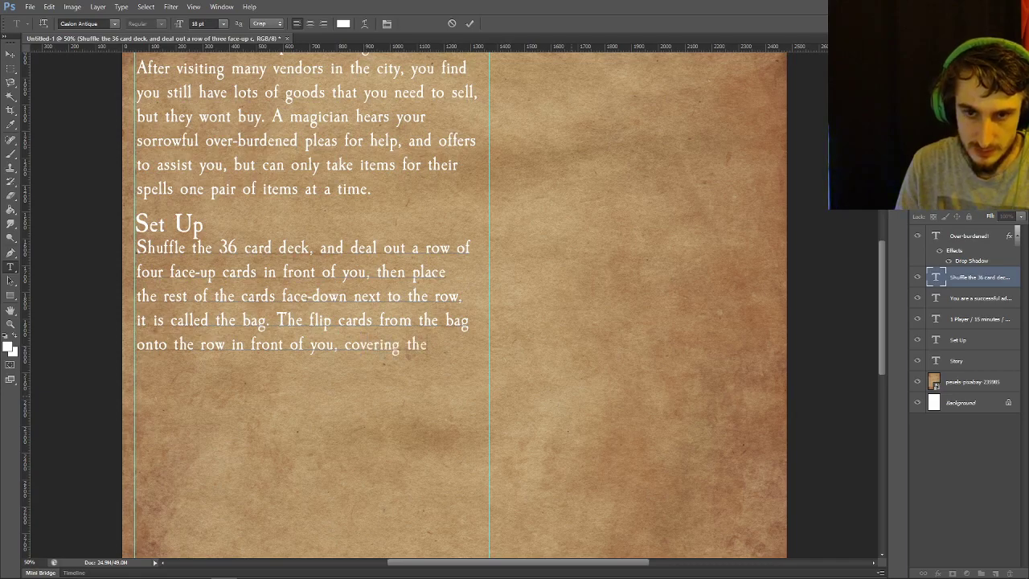
{"action": "type", "text": " bottom half of "}
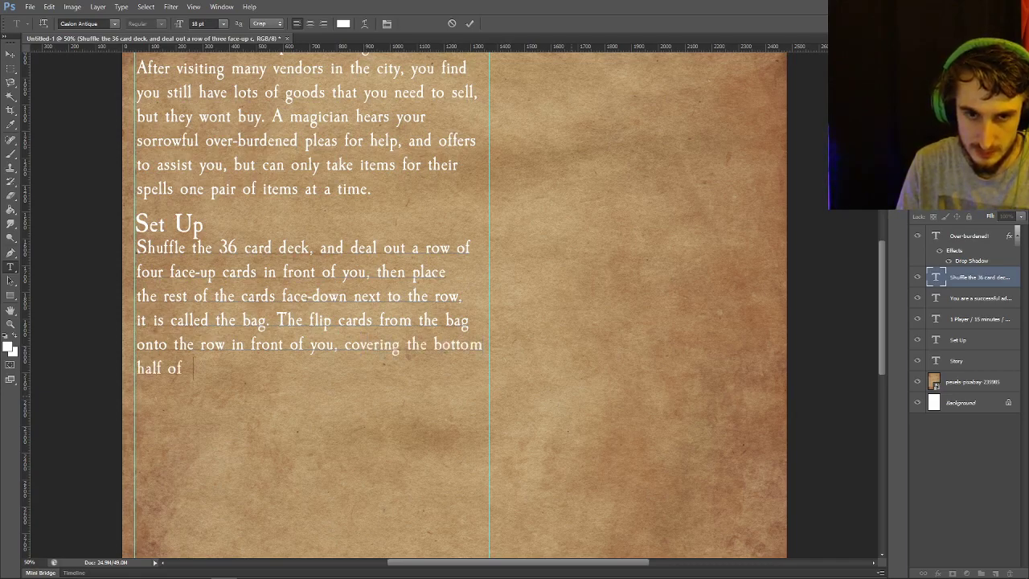
{"action": "type", "text": "the first r"}
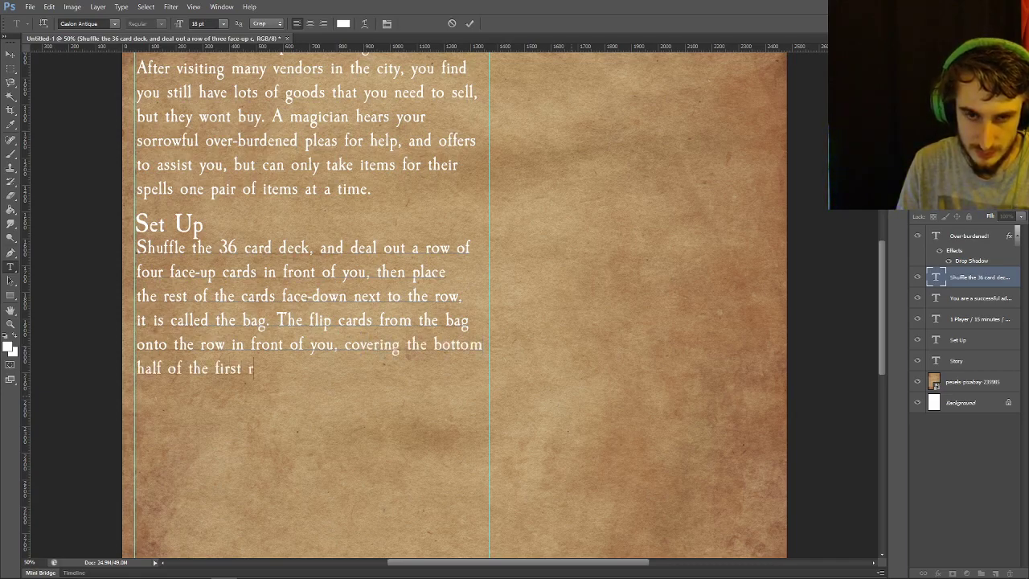
{"action": "type", "text": "ow, to make a second row."}
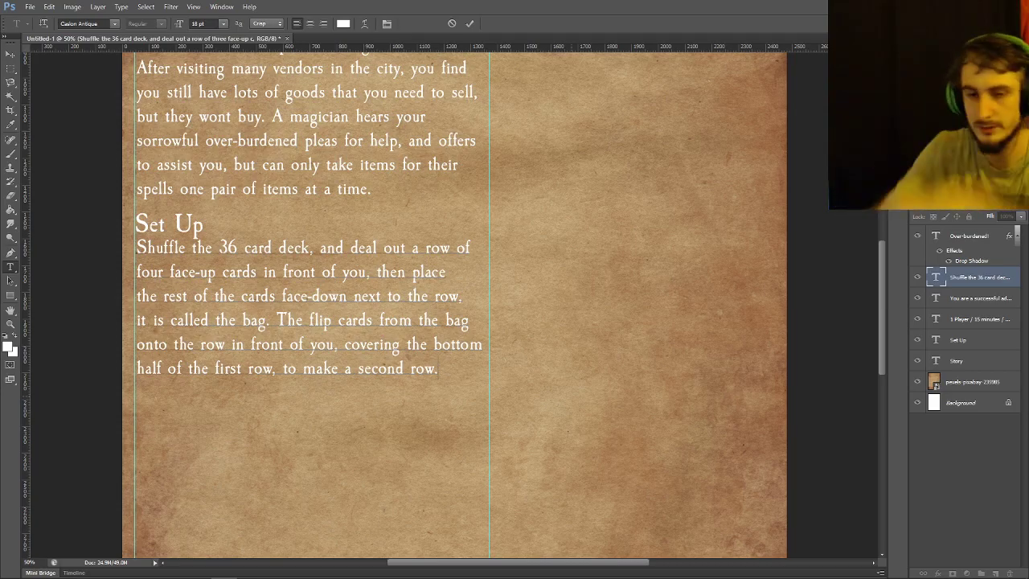
Add "Then deal out another row on top of that to make three rows of face-up cards." to the set-up text
{"action": "type", "text": "Then "}
{"action": "type", "text": "deal out"}
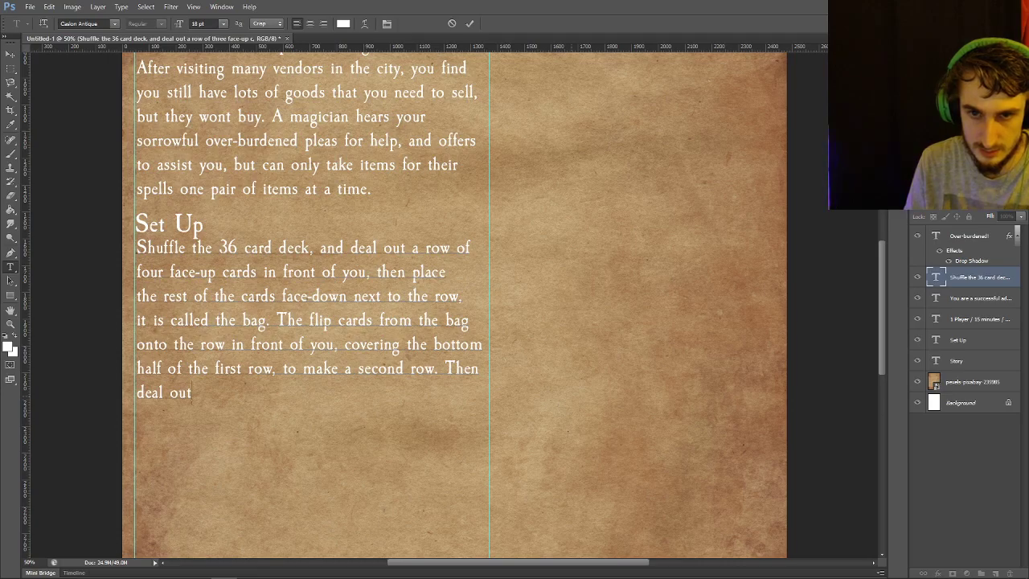
{"action": "type", "text": " another row on t"}
{"action": "type", "text": "op of that to make t"}
{"action": "type", "text": "hree rows of"}
{"action": "type", "text": " face-up cards."}
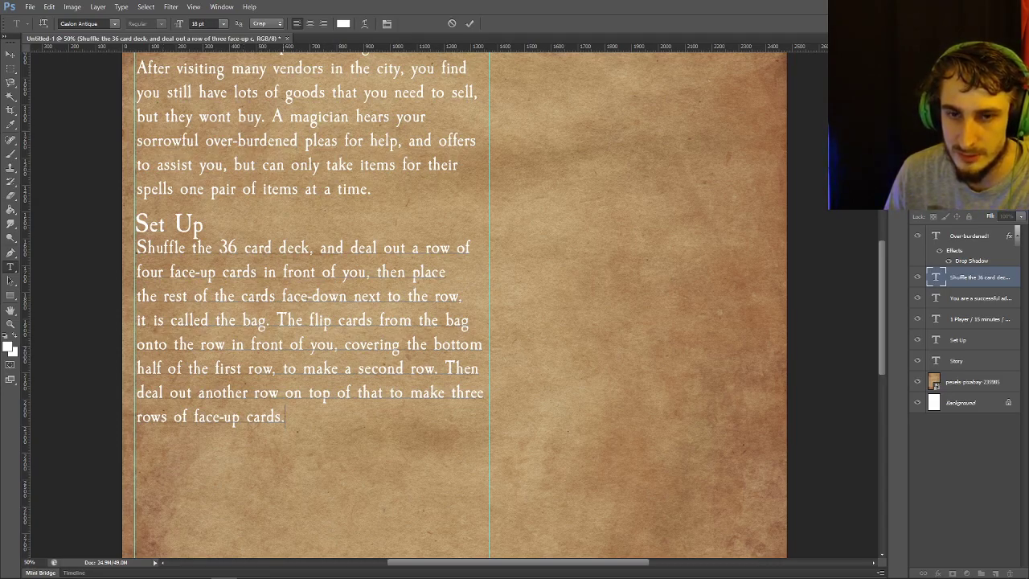
Insert ", except these cards are dealt face-down." after "to make a second row", breaking the line after "except"
{"action": "left_click", "coordinate": [443, 369]}
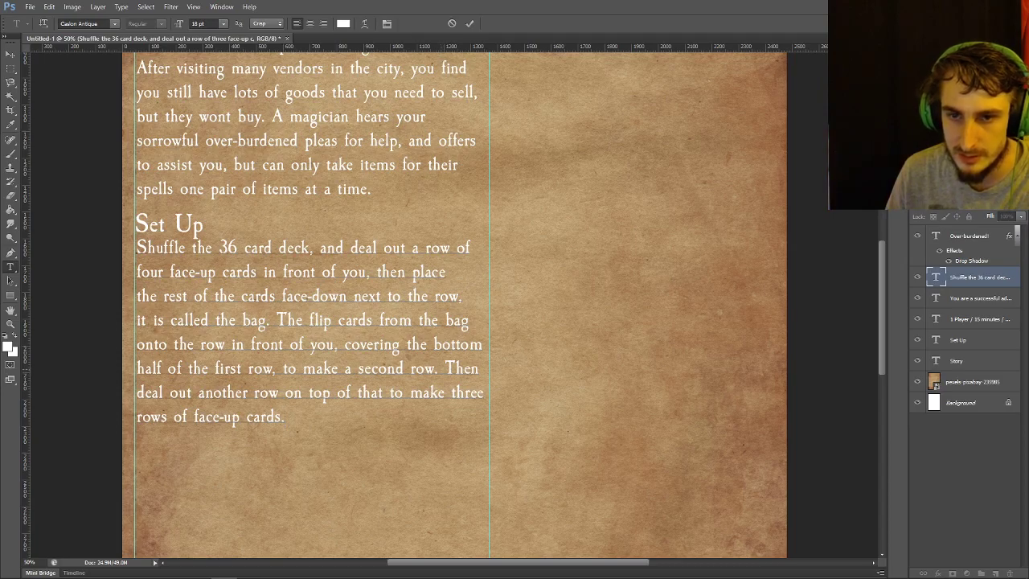
{"action": "key", "text": "BackSpace"}
{"action": "key", "text": "BackSpace"}
{"action": "type", "text": ", exc ept"}
{"action": "key", "text": "Return"}
{"action": "type", "text": "these "}
{"action": "type", "text": "cards are dealt fa"}
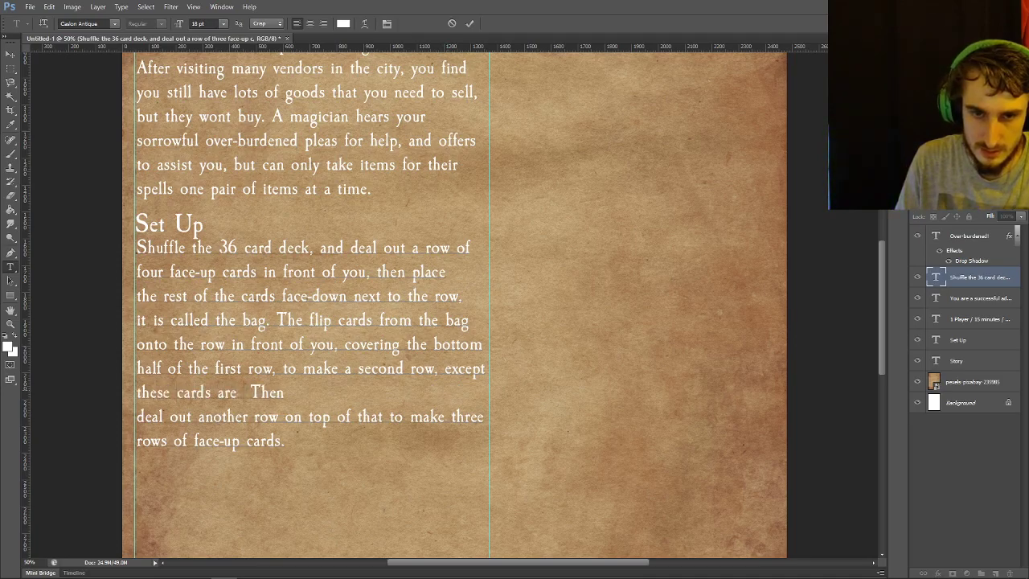
{"action": "type", "text": "ce-down"}
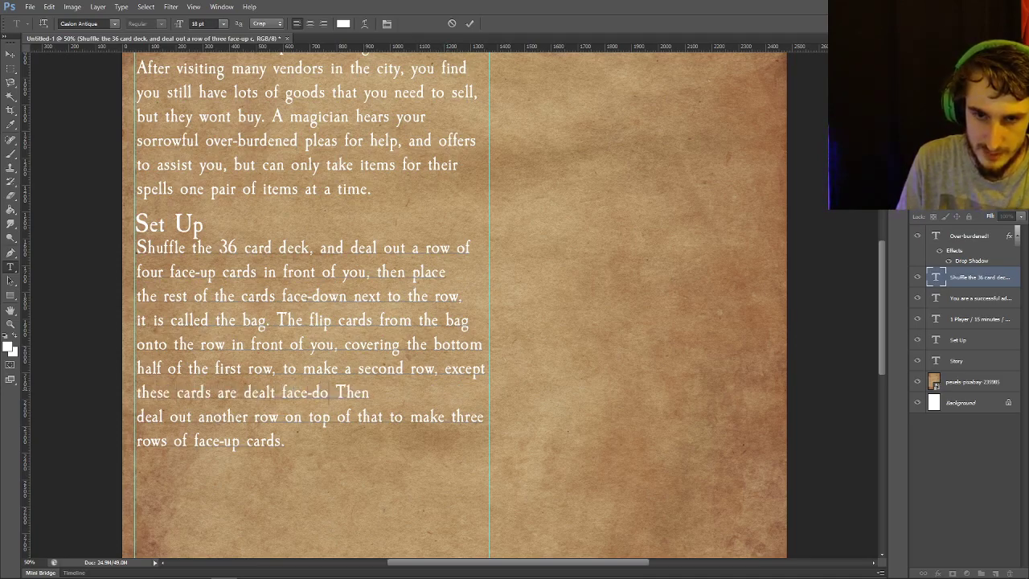
{"action": "type", "text": "."}
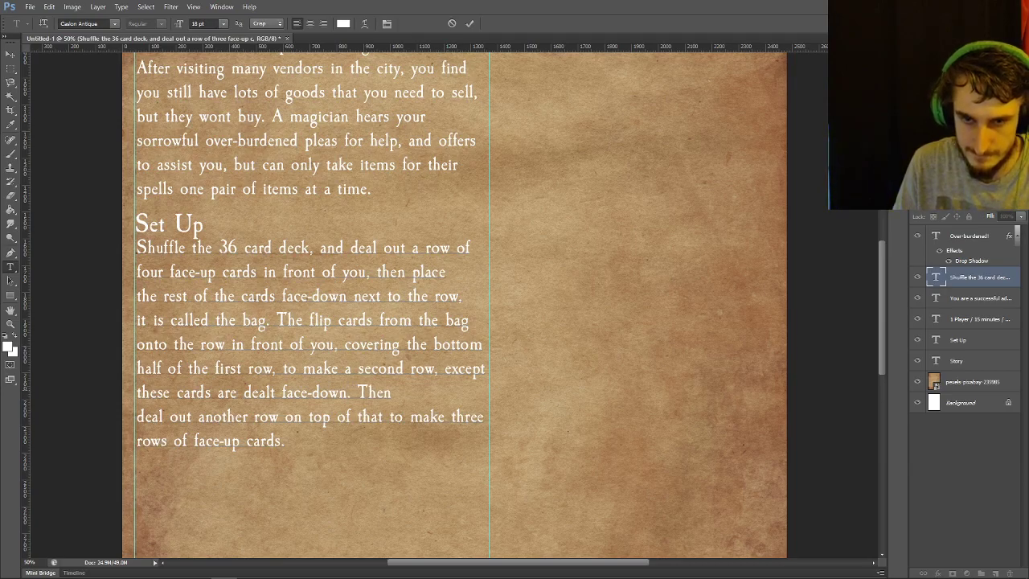
Rewrap the end of the set-up text so its lines break after "deal out" and "three rows of"
{"action": "key", "text": "BackSpace"}
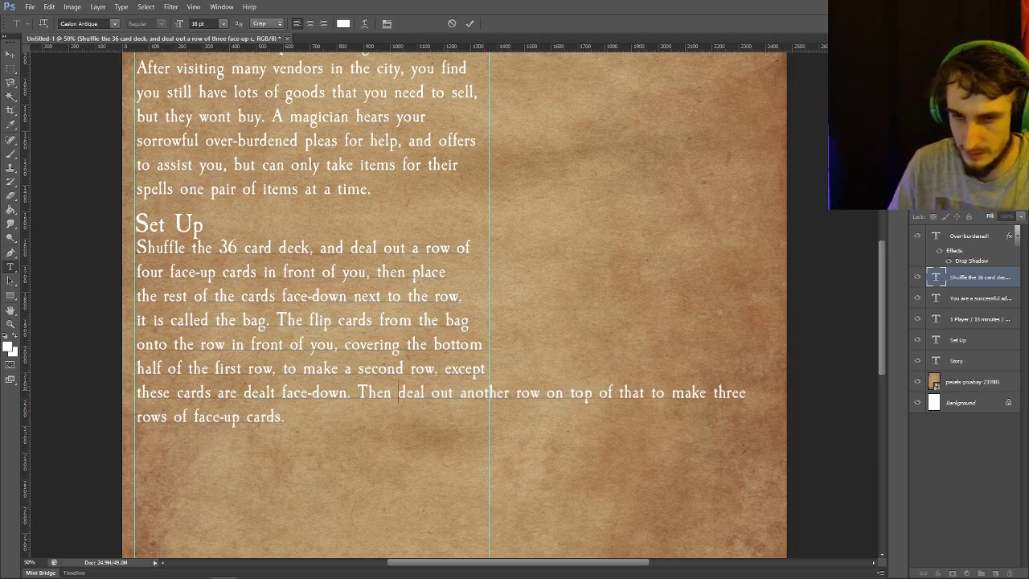
{"action": "left_click", "coordinate": [460, 392]}
{"action": "key", "text": "Return"}
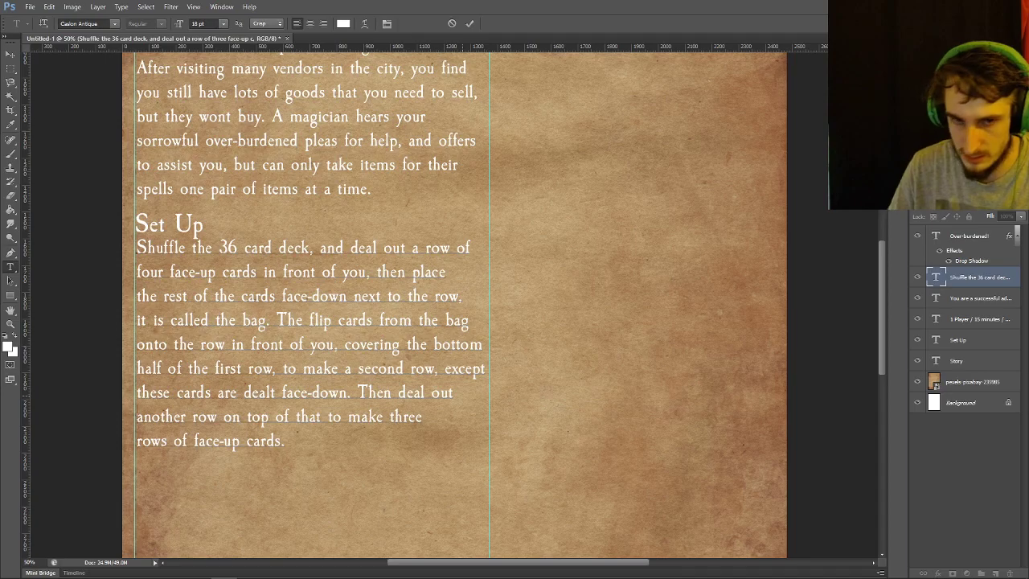
{"action": "key", "text": "Down"}
{"action": "key", "text": "BackSpace"}
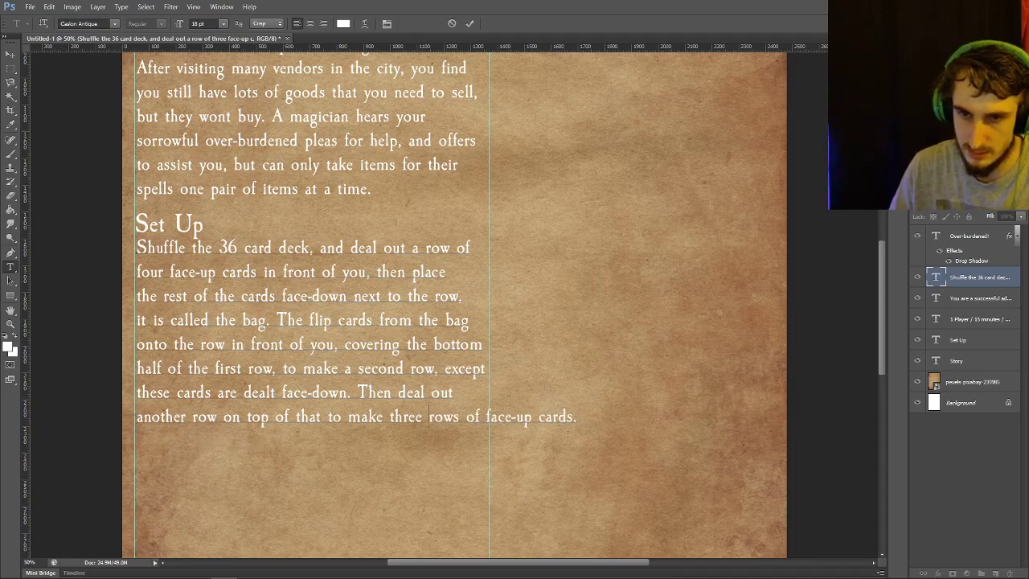
{"action": "key", "text": "Return"}
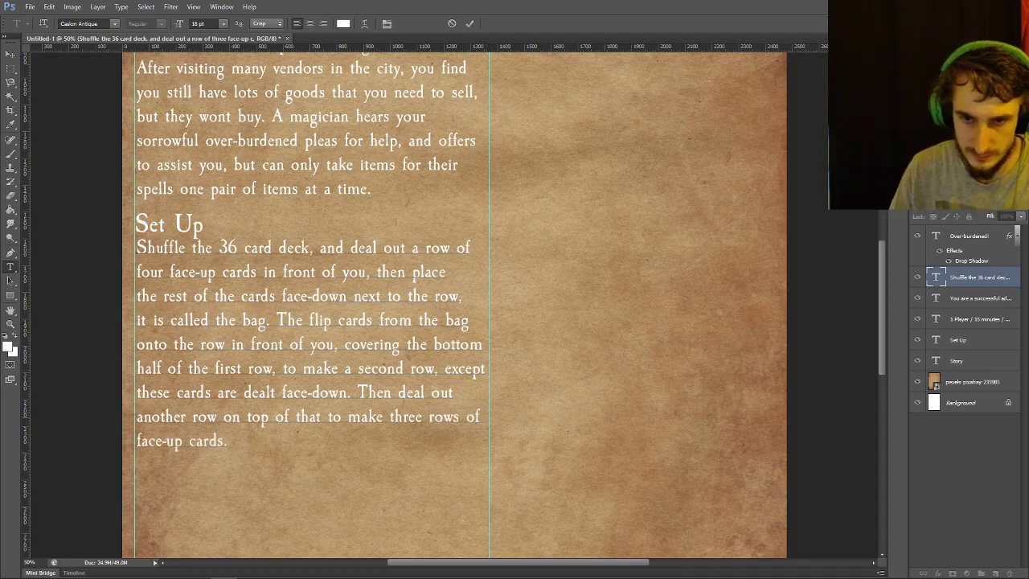
Delete "face-up" from the last line of the set-up text, leaving "cards.", and commit the edit
{"action": "key", "text": "BackSpace"}
{"action": "key", "text": "BackSpace"}
{"action": "key", "text": "BackSpace"}
{"action": "key", "text": "BackSpace"}
{"action": "key", "text": "BackSpace"}
{"action": "key", "text": "BackSpace"}
{"action": "key", "text": "BackSpace"}
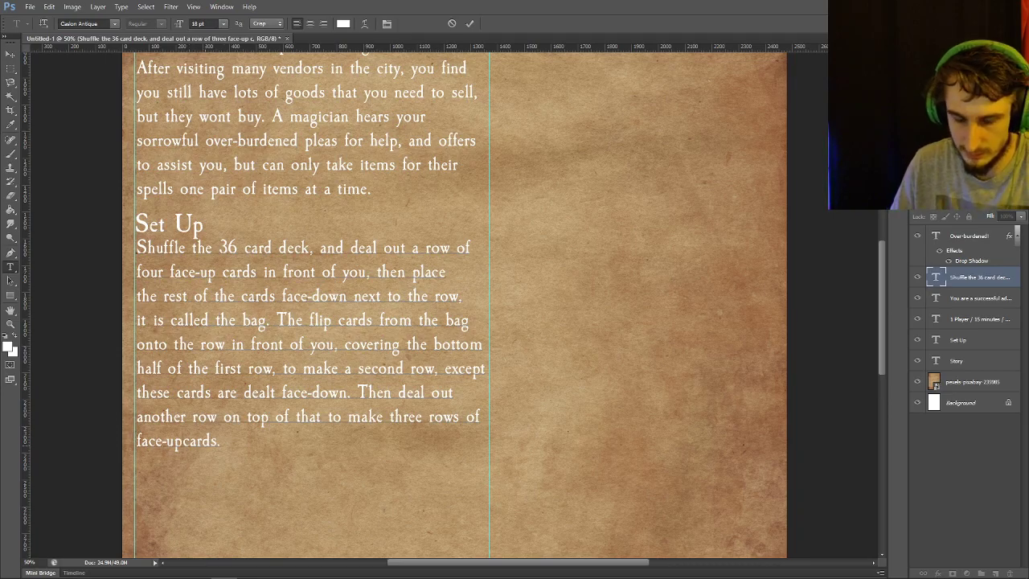
{"action": "key", "text": "BackSpace"}
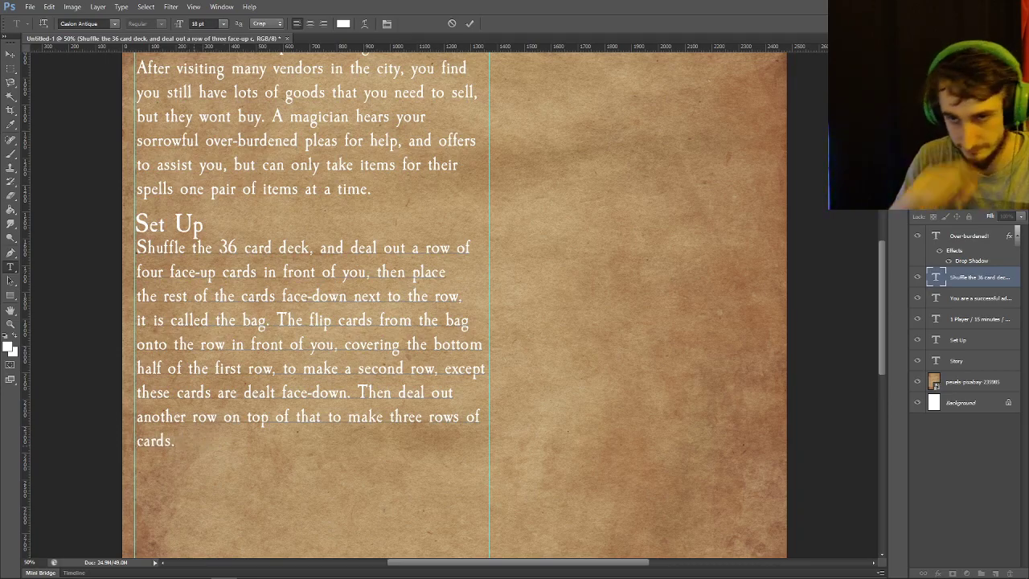
{"action": "key", "text": "ctrl+Return"}
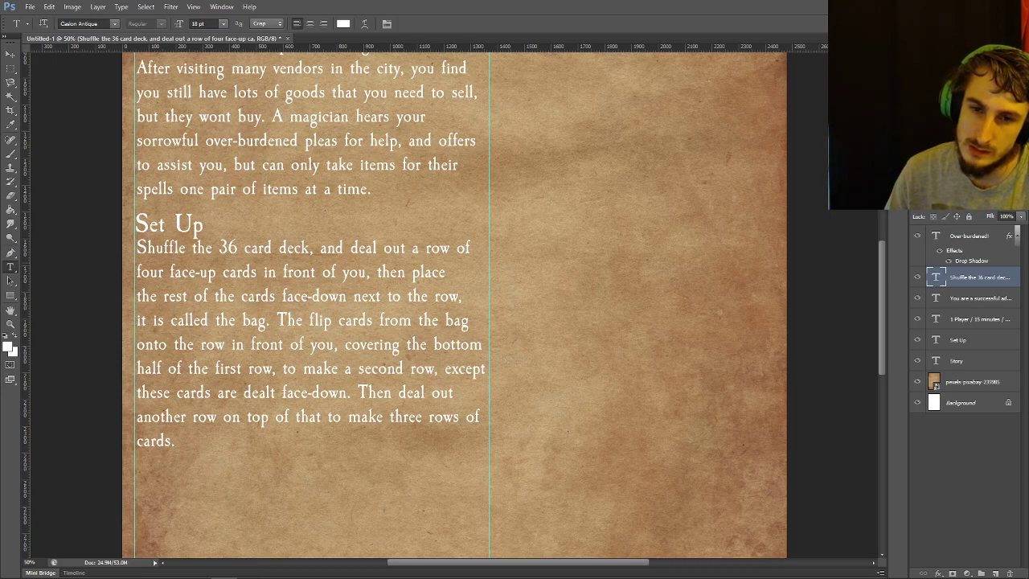
Move the set-up paragraph slightly down from its heading, aligned with the left margin guide
{"action": "scroll", "coordinate": [454, 306], "scroll_direction": "down", "scroll_amount": 3}
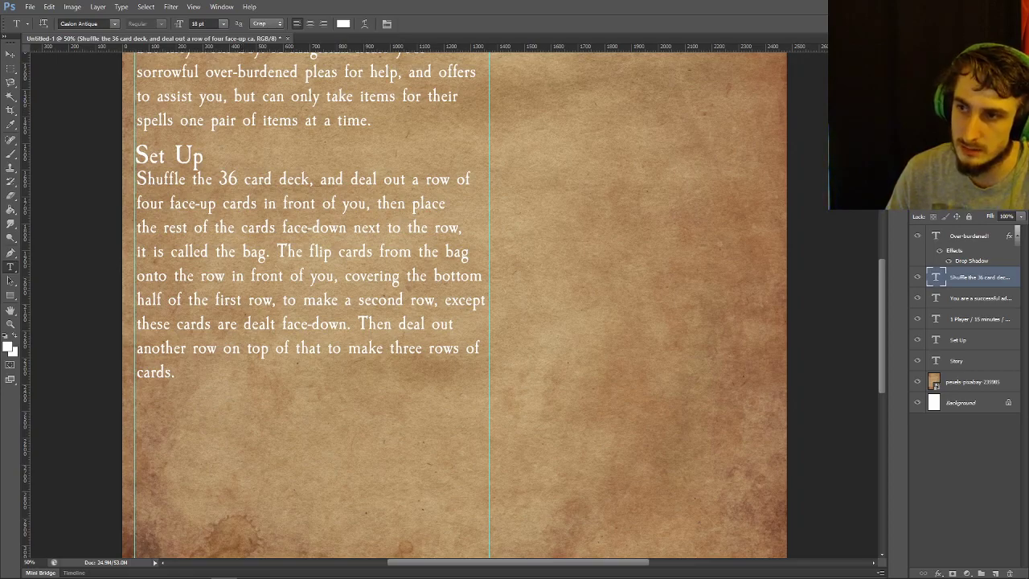
{"action": "key", "text": "v"}
{"action": "left_click_drag", "start_coordinate": [191, 148], "coordinate": [191, 157]}
Add a 24 pt "Gameplay" heading just below the set-up text, aligned to the left margin guide, and commit it
{"action": "scroll", "coordinate": [192, 158], "scroll_direction": "down", "scroll_amount": 7}
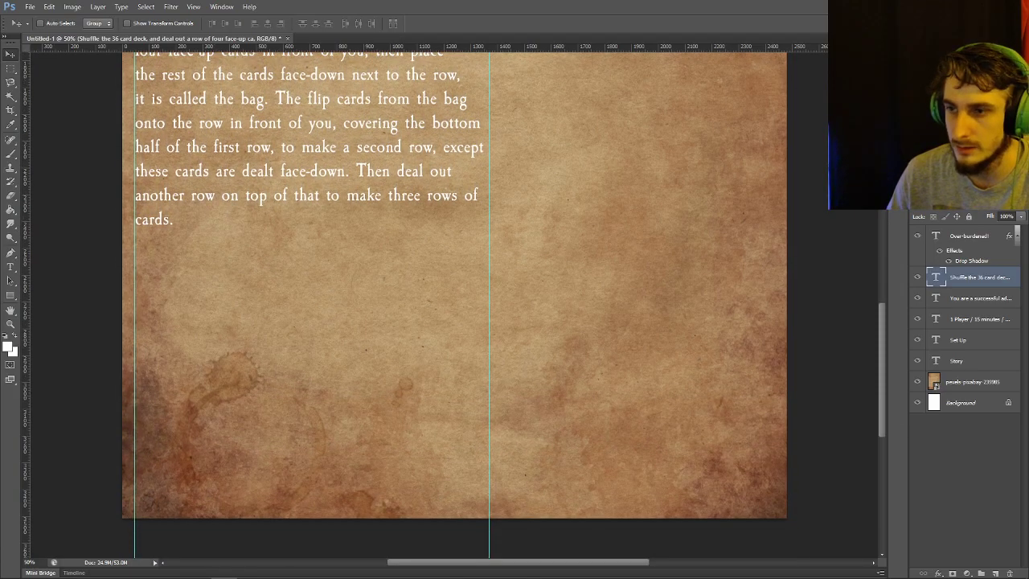
{"action": "left_click", "coordinate": [956, 361]}
{"action": "key", "text": "t"}
{"action": "left_click", "coordinate": [193, 293]}
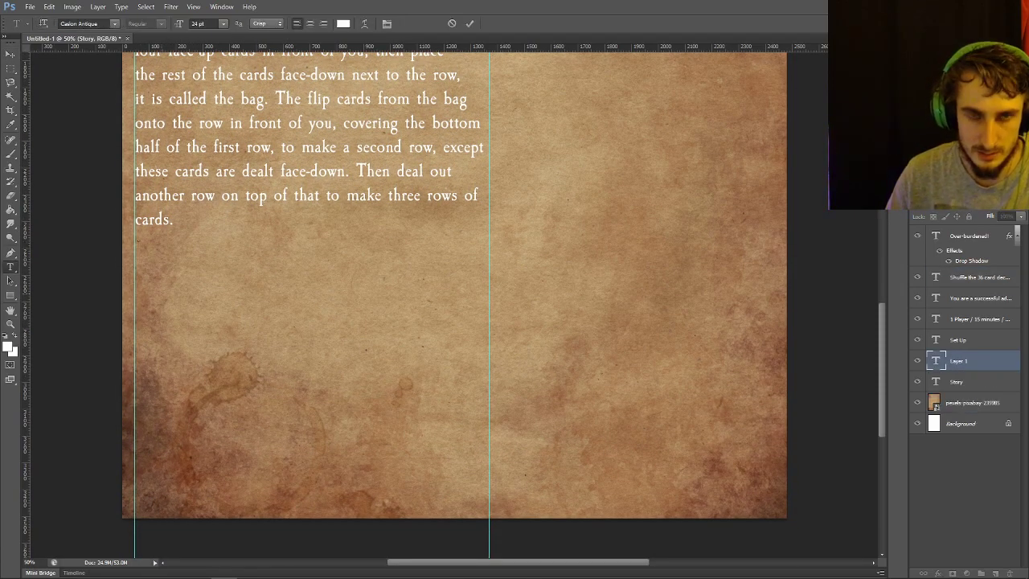
{"action": "type", "text": "Gameplay"}
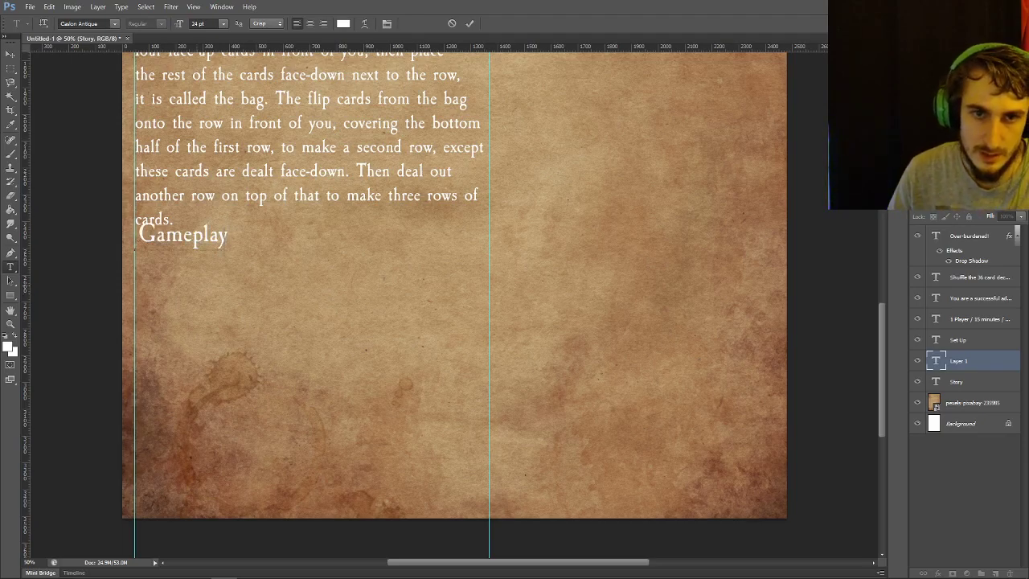
{"action": "left_click_drag", "start_coordinate": [183, 235], "coordinate": [181, 245]}
{"action": "left_click", "coordinate": [469, 24]}
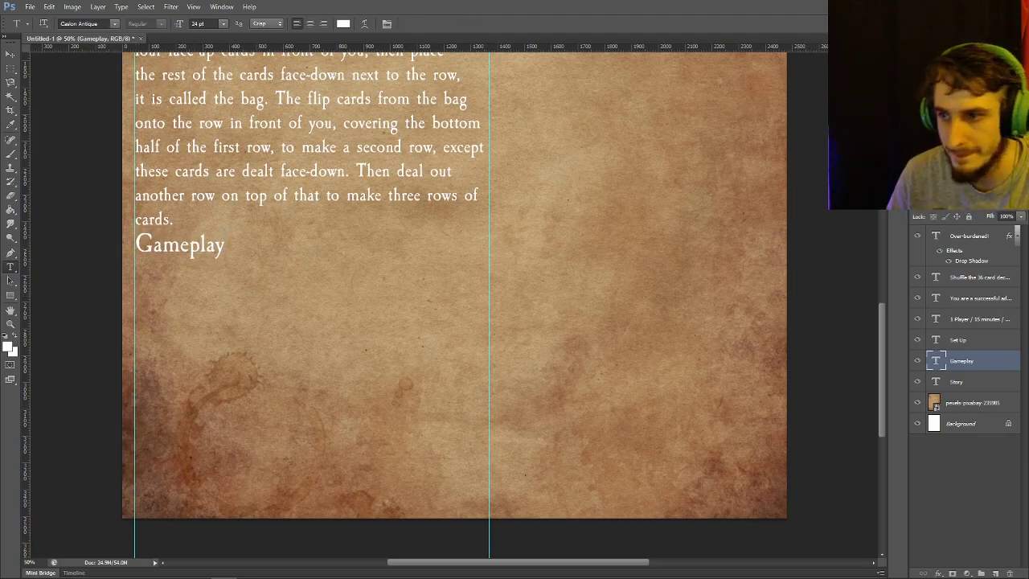
Start a new 18 pt body text layer just below the Gameplay heading
{"action": "left_click", "coordinate": [979, 297]}
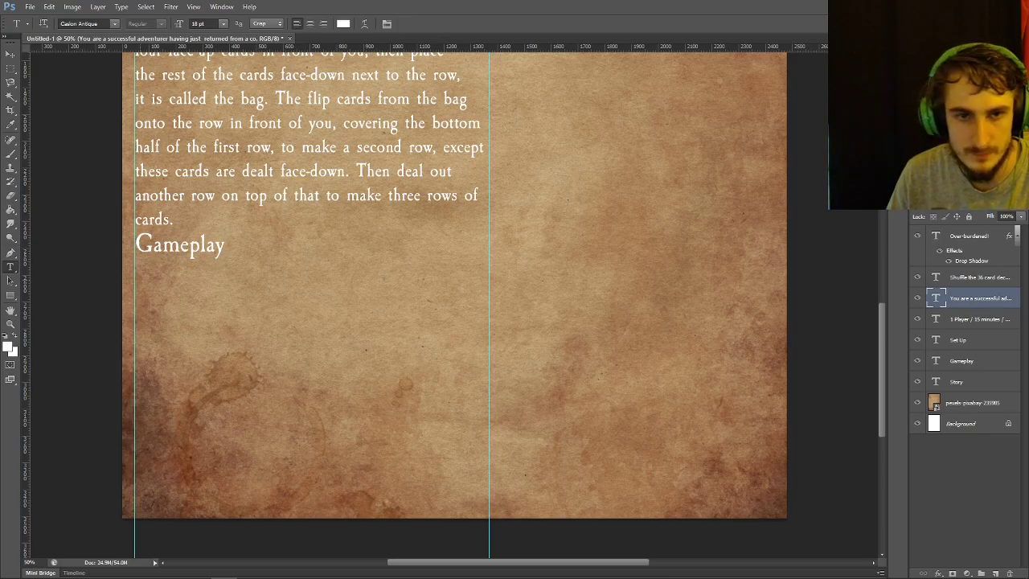
{"action": "left_click", "coordinate": [136, 272]}
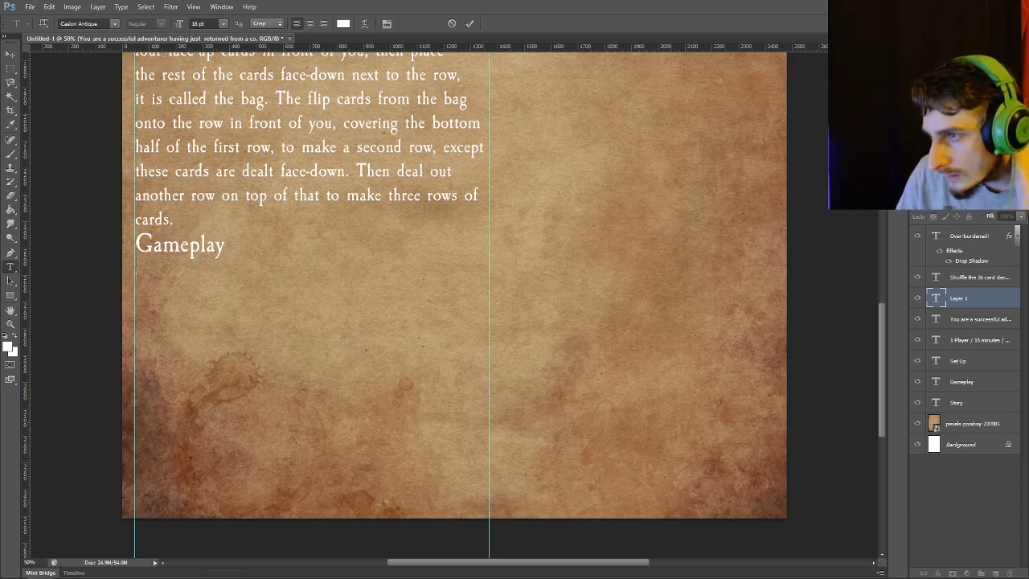
Review the card images in the Cards folder in File Explorer, return to Photoshop and leave the empty text entry
{"action": "left_click_drag", "start_coordinate": [1028, 373], "coordinate": [611, 1]}
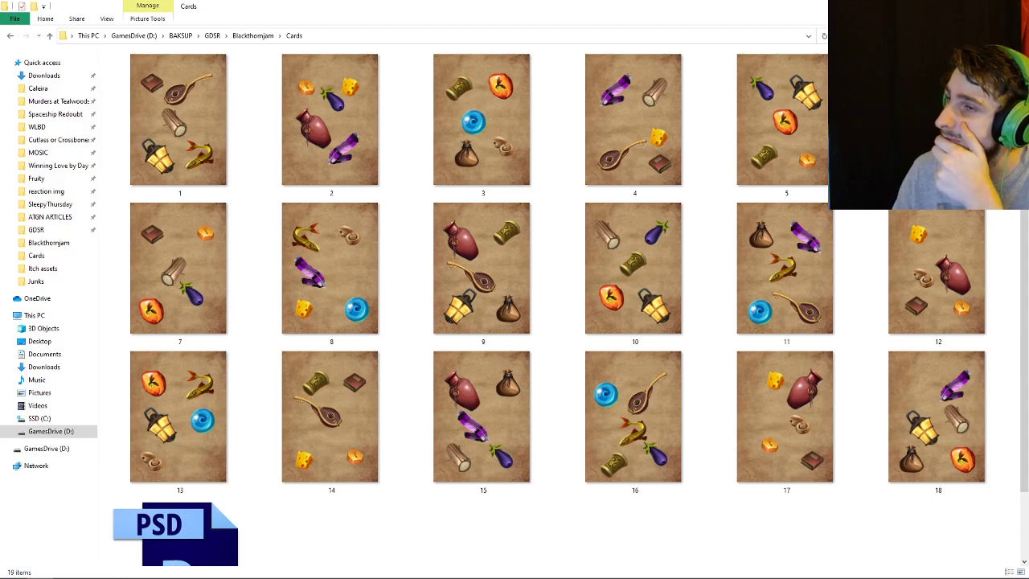
{"action": "key", "text": "super+Down"}
{"action": "key", "text": "super+Down"}
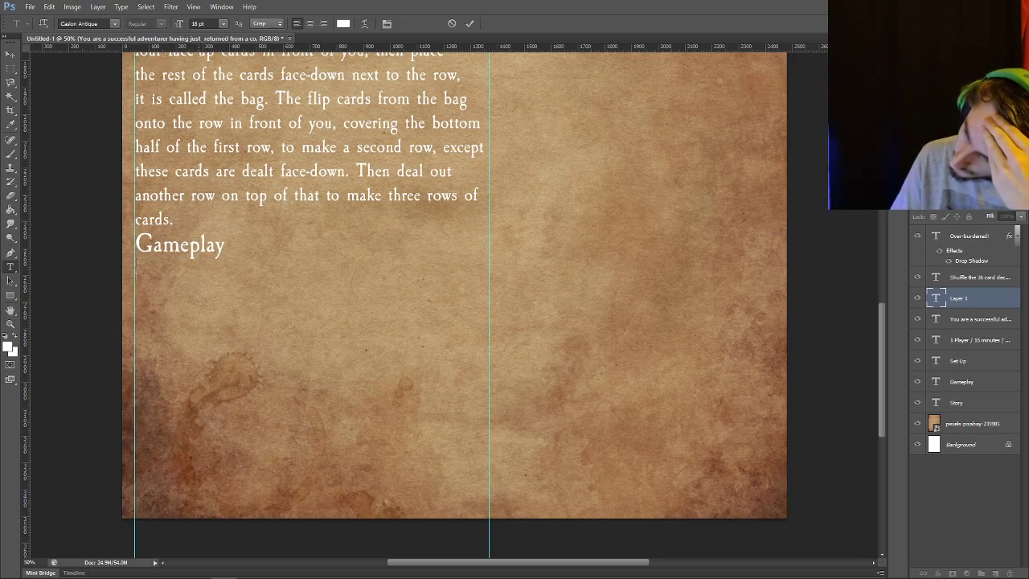
{"action": "scroll", "coordinate": [454, 306], "scroll_direction": "up", "scroll_amount": 5}
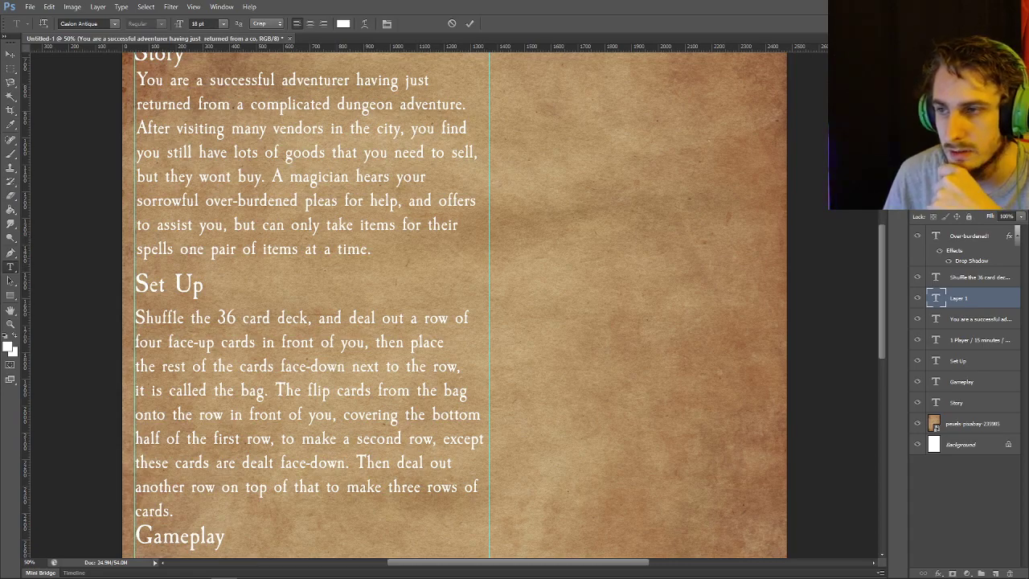
{"action": "key", "text": "Escape"}
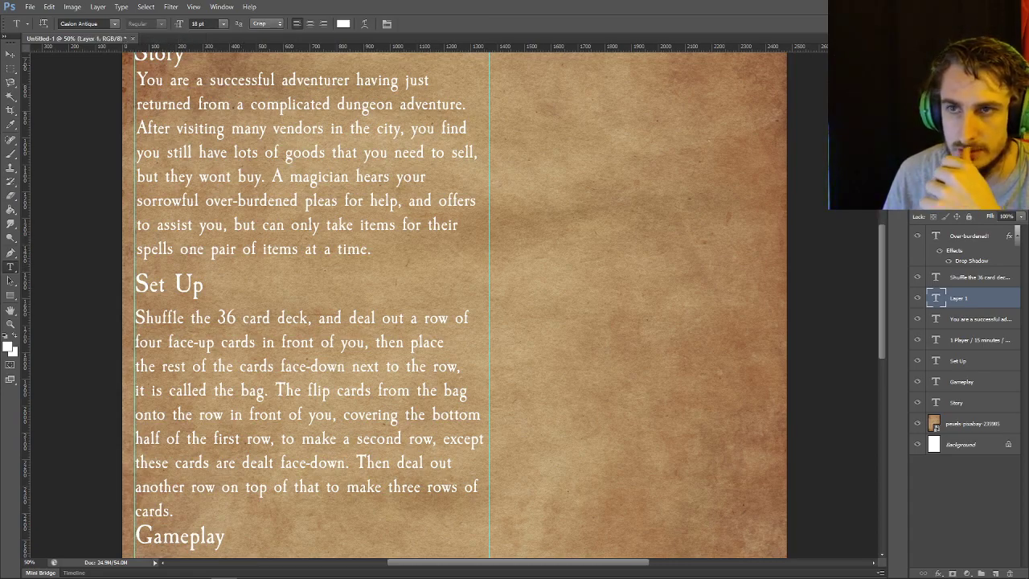
Delete the empty text layer, reword the story's ending after "spells" to "with a bunch of the same item at a time." and commit it
{"action": "key", "text": "Delete"}
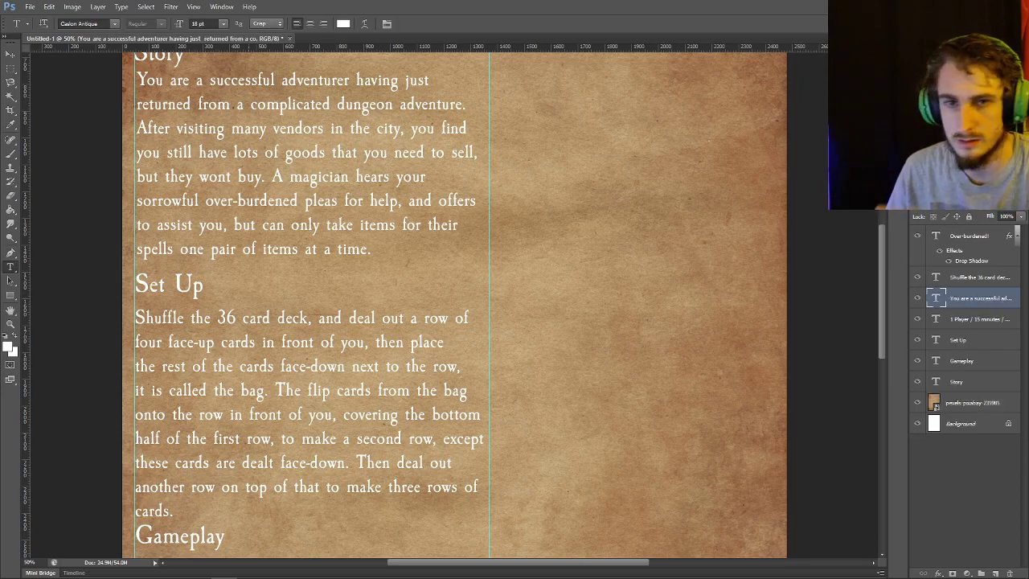
{"action": "left_click", "coordinate": [213, 251]}
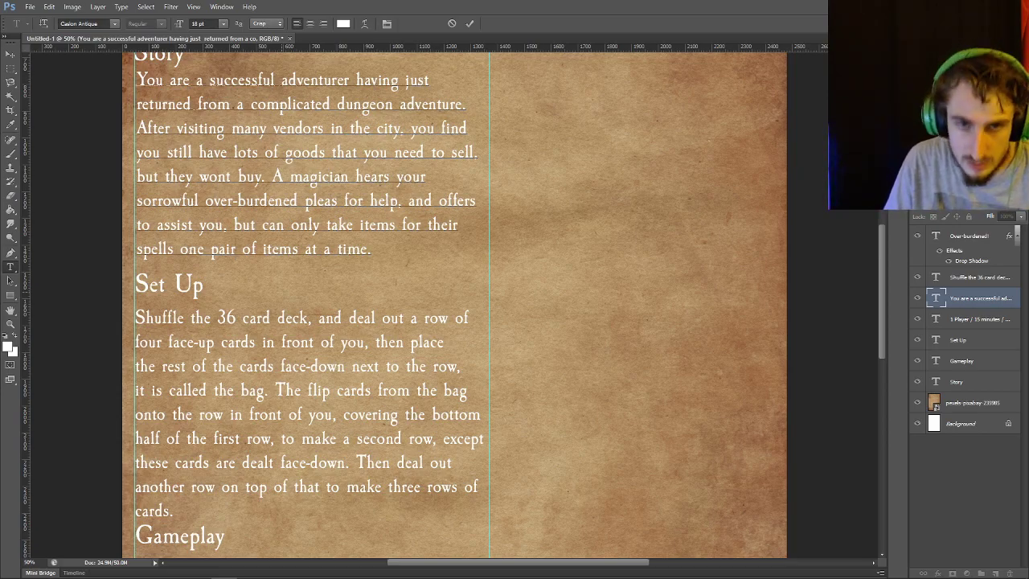
{"action": "key", "text": "BackSpace"}
{"action": "key", "text": "BackSpace"}
{"action": "key", "text": "BackSpace"}
{"action": "key", "text": "BackSpace"}
{"action": "key", "text": "BackSpace"}
{"action": "key", "text": "BackSpace"}
{"action": "key", "text": "BackSpace"}
{"action": "key", "text": "BackSpace"}
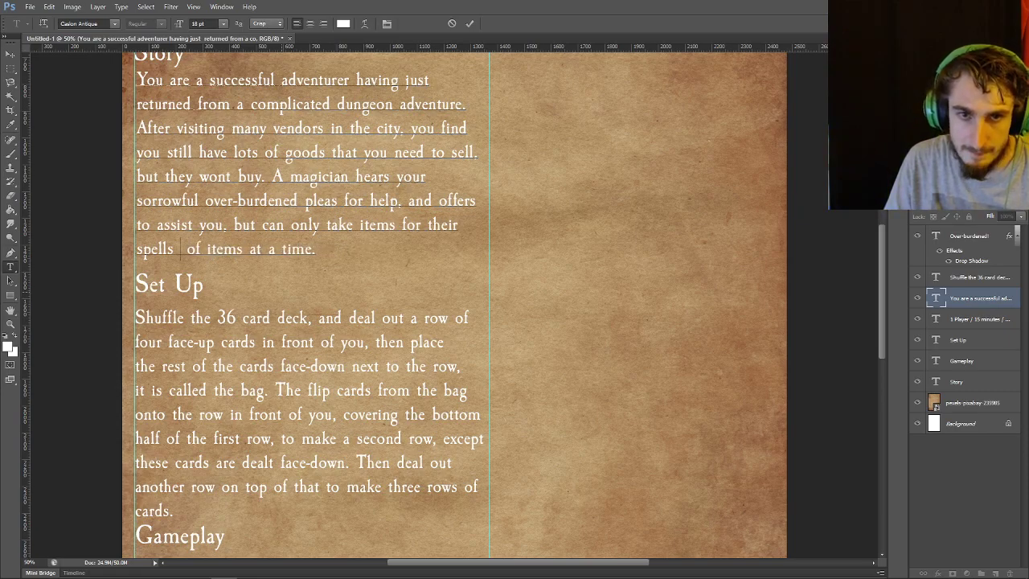
{"action": "type", "text": "with a "}
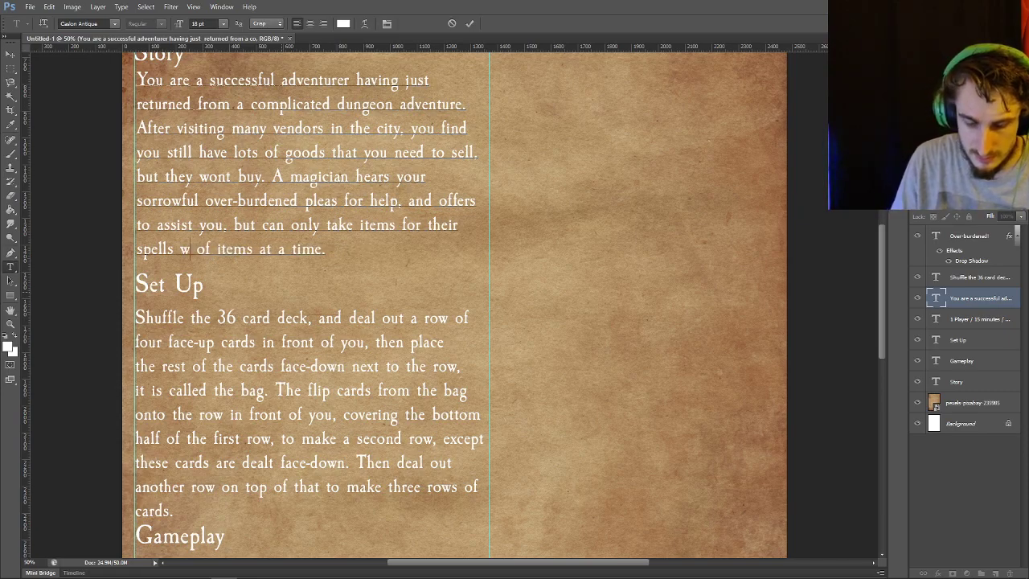
{"action": "type", "text": "bunch of the"}
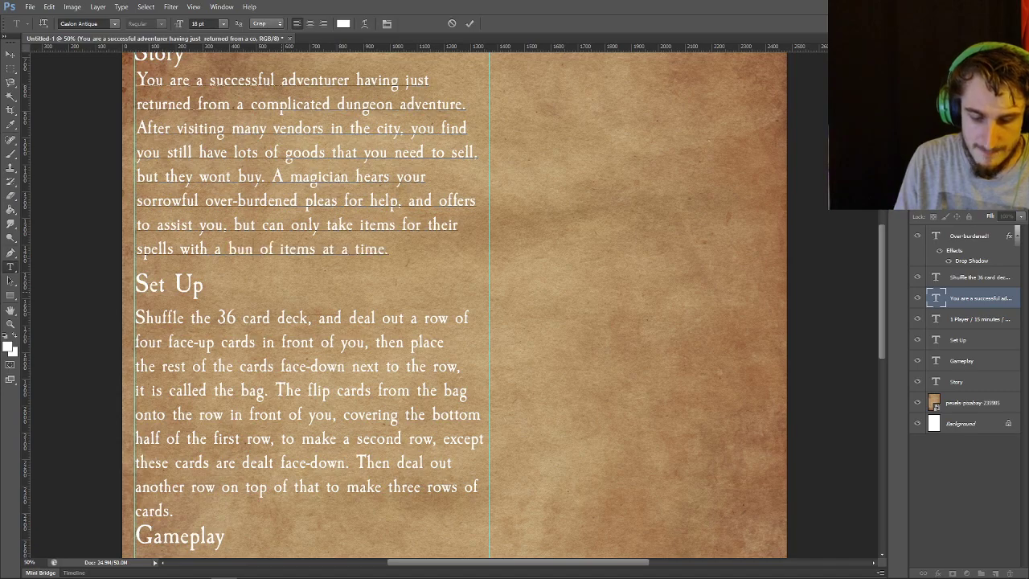
{"action": "type", "text": " same"}
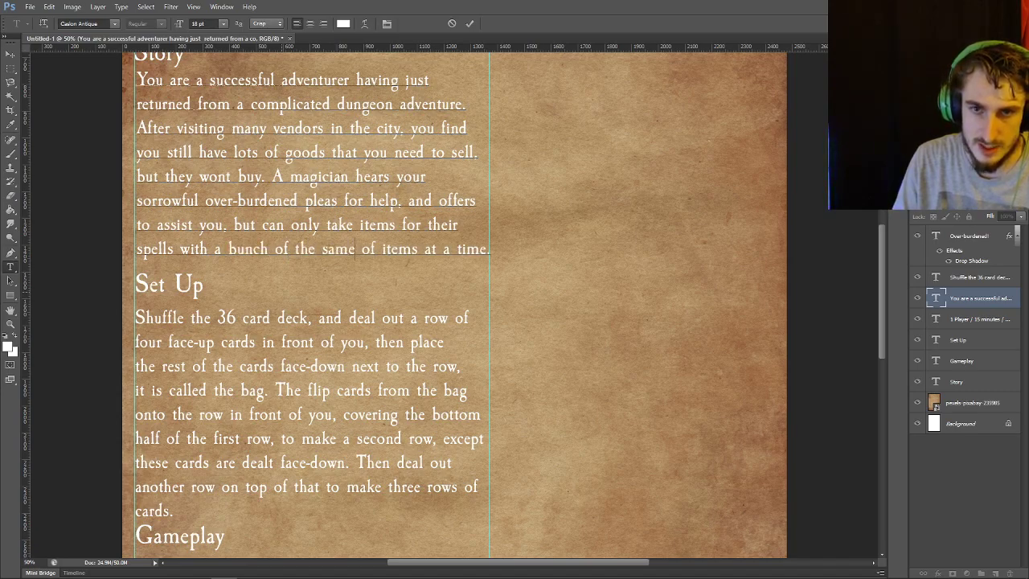
{"action": "key", "text": "Delete"}
{"action": "key", "text": "Delete"}
{"action": "key", "text": "Delete"}
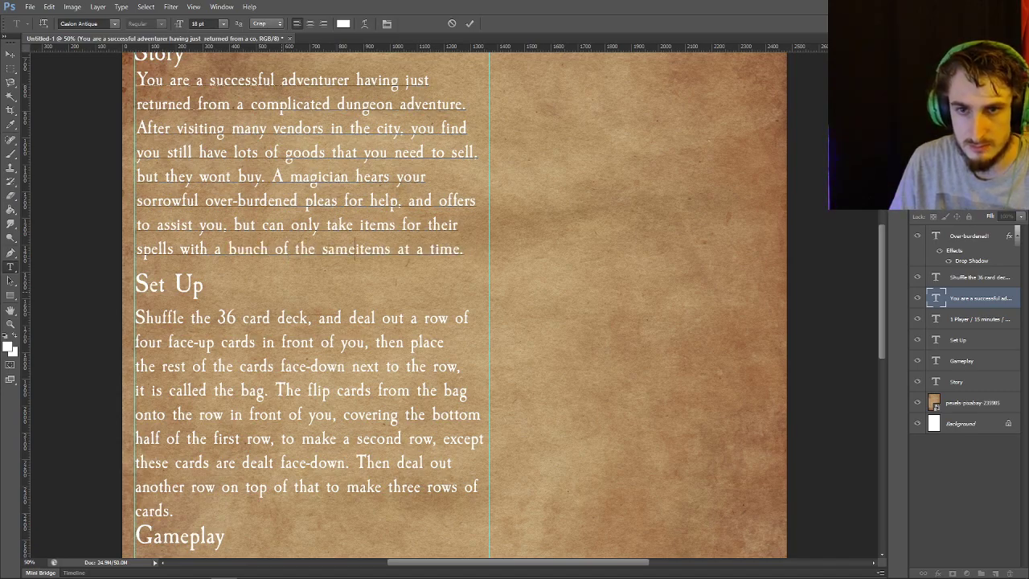
{"action": "key", "text": "BackSpace"}
{"action": "key", "text": "ctrl+Return"}
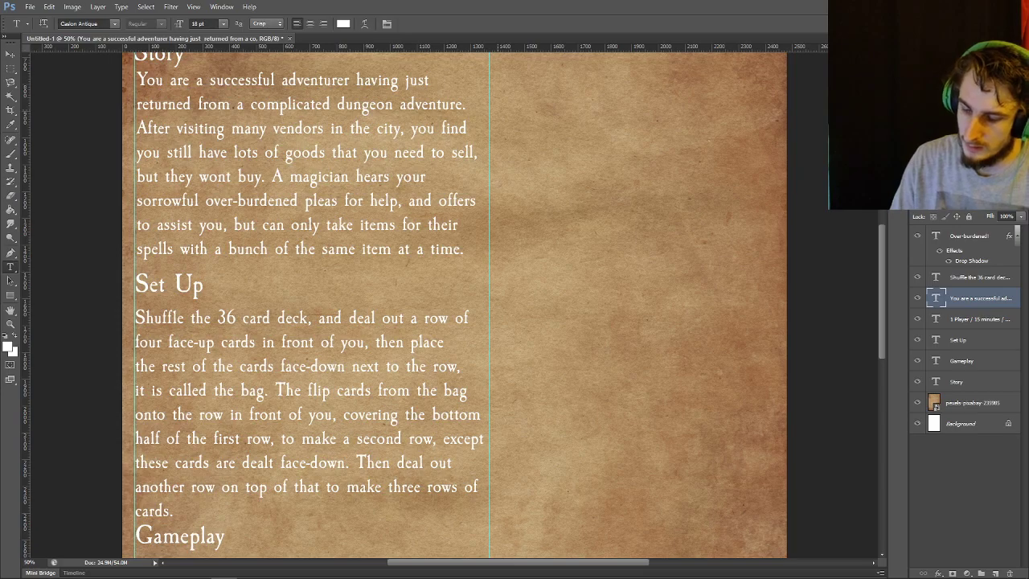
Below the Gameplay heading, add body text "At any time, you may move a card onto another row, as long as it does not have a card ontop of it"
{"action": "scroll", "coordinate": [454, 304], "scroll_direction": "down", "scroll_amount": 5}
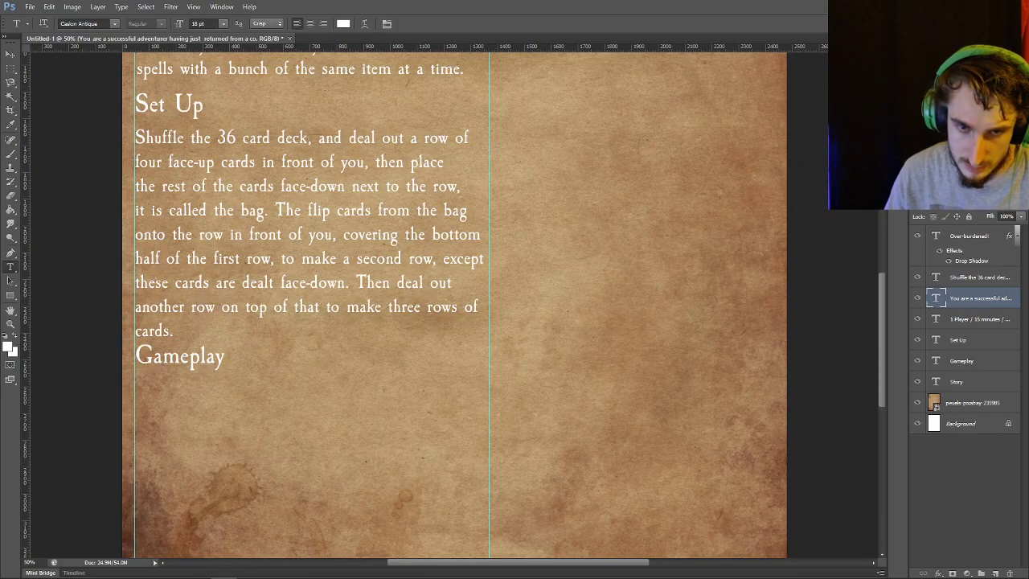
{"action": "scroll", "coordinate": [453, 305], "scroll_direction": "down", "scroll_amount": 1}
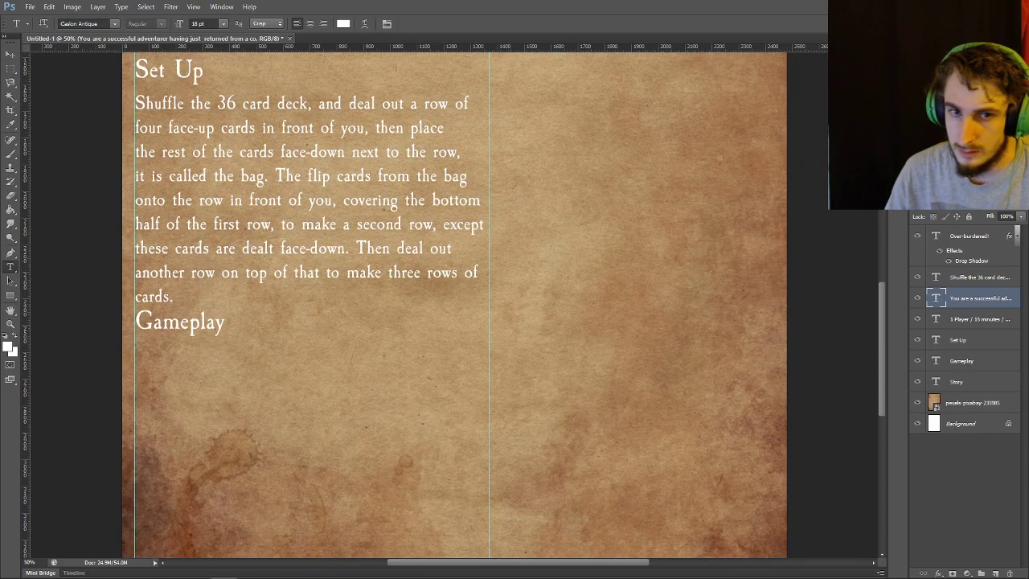
{"action": "left_click", "coordinate": [138, 346]}
{"action": "type", "text": "At any "}
{"action": "type", "text": "time, you may "}
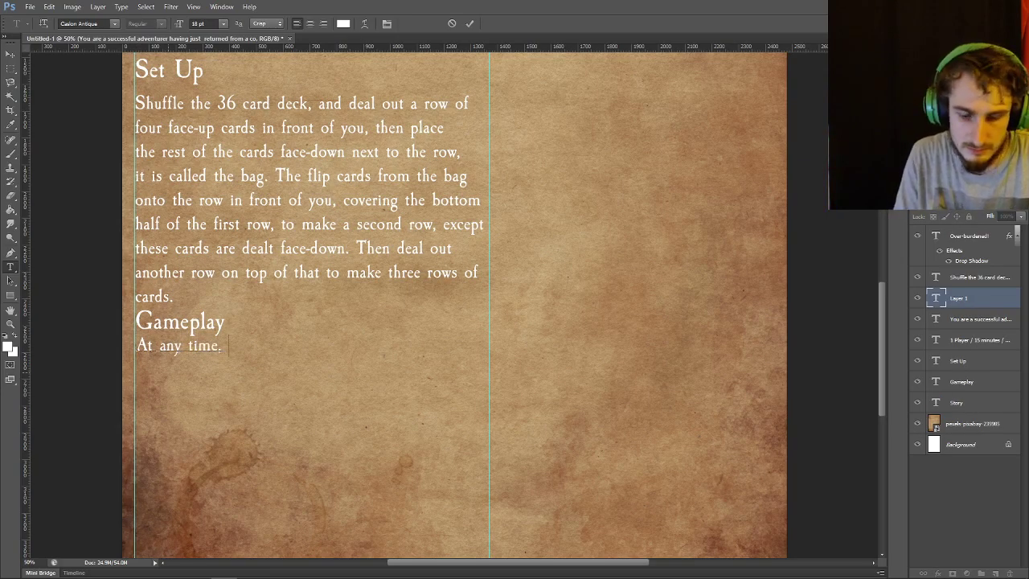
{"action": "type", "text": "move"}
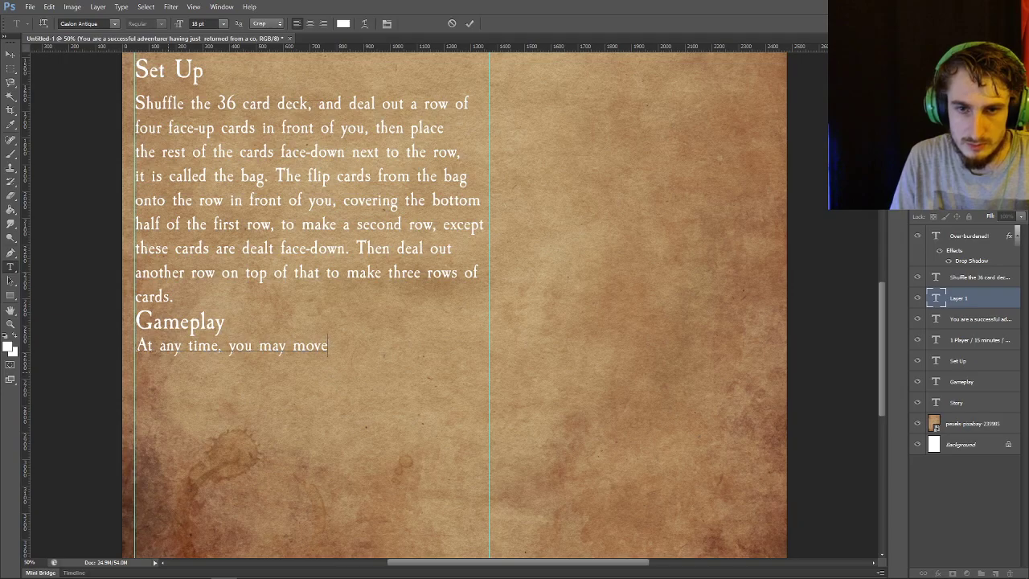
{"action": "type", "text": " a card "}
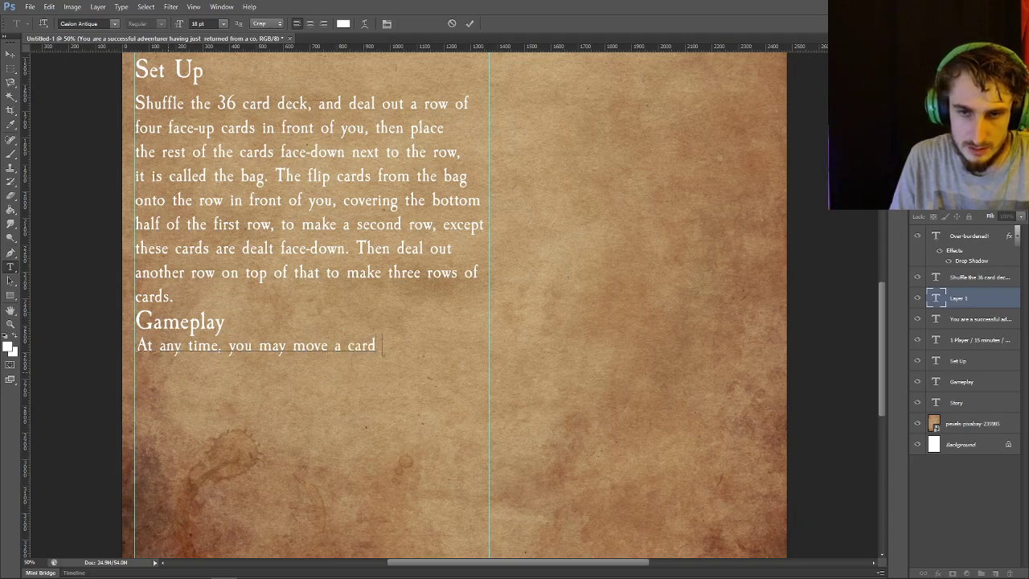
{"action": "type", "text": "as"}
{"action": "key", "text": "BackSpace"}
{"action": "key", "text": "BackSpace"}
{"action": "type", "text": "onto a"}
{"action": "type", "text": "nother row, as lo"}
{"action": "type", "text": "ng as it does no"}
{"action": "type", "text": "t have a car"}
{"action": "type", "text": "d ontop of it"}
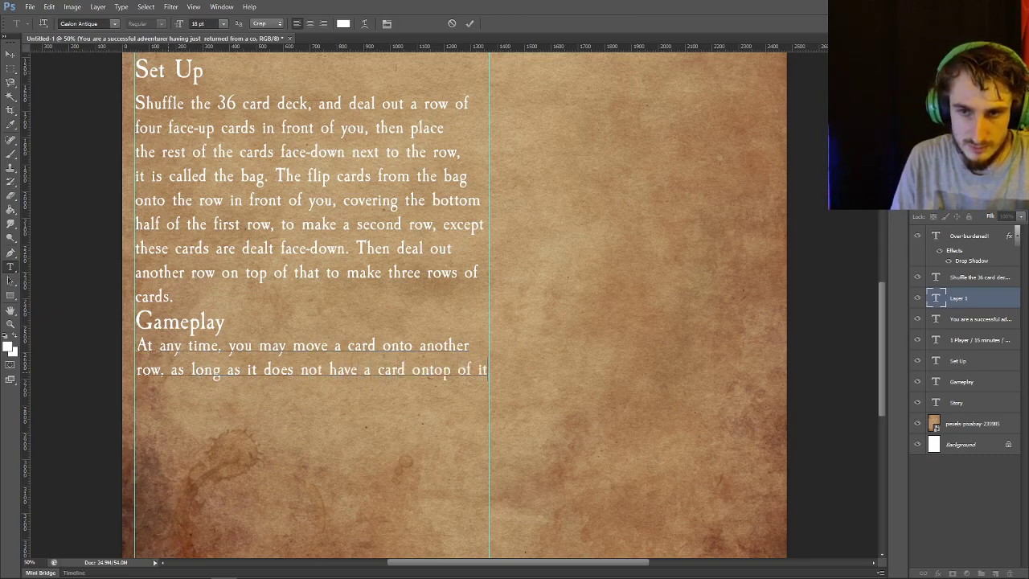
Wrap "it" onto a third line, end the sentence, and continue with "When moving a card onto another row, it covers that card."
{"action": "key", "text": "BackSpace"}
{"action": "key", "text": "BackSpace"}
{"action": "type", "text": "it. When mov"}
{"action": "type", "text": "ing a card onto another"}
{"action": "type", "text": " row, it o"}
{"action": "type", "text": "over"}
{"action": "key", "text": "BackSpace"}
{"action": "key", "text": "BackSpace"}
{"action": "key", "text": "BackSpace"}
{"action": "key", "text": "BackSpace"}
{"action": "key", "text": "BackSpace"}
{"action": "key", "text": "BackSpace"}
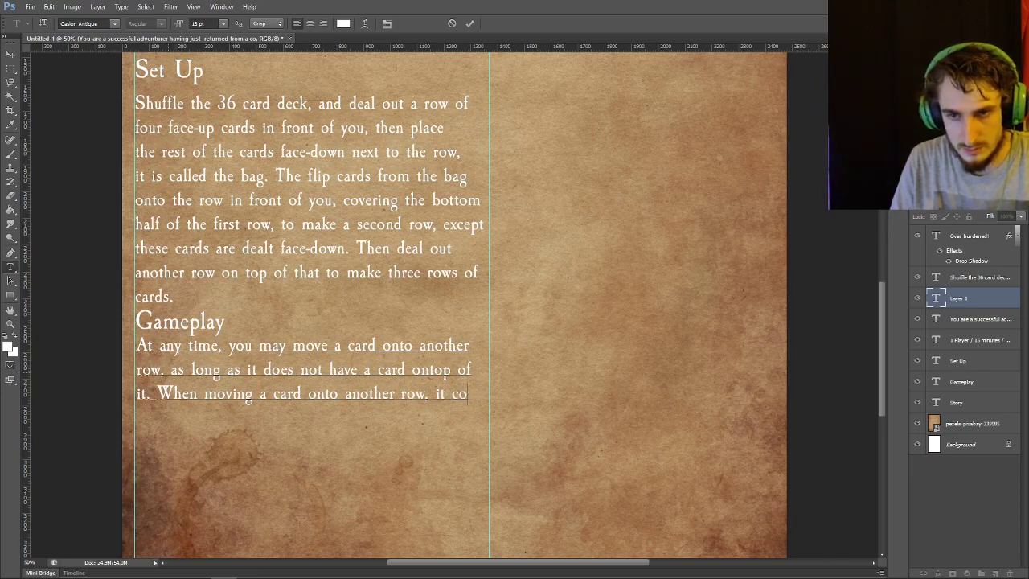
{"action": "key", "text": "Return"}
{"action": "key", "text": "Return"}
{"action": "type", "text": "c"}
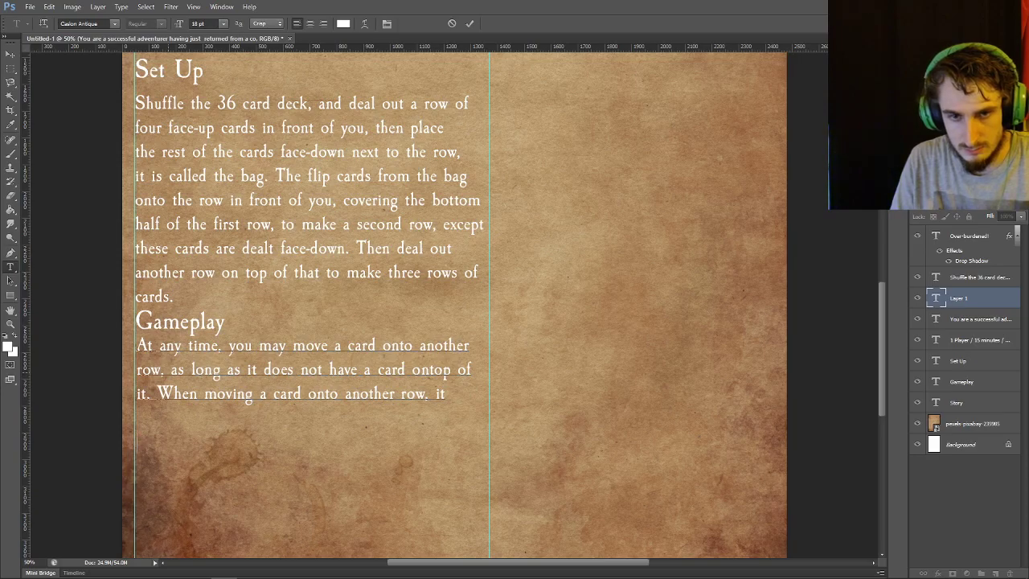
{"action": "type", "text": "covers that w"}
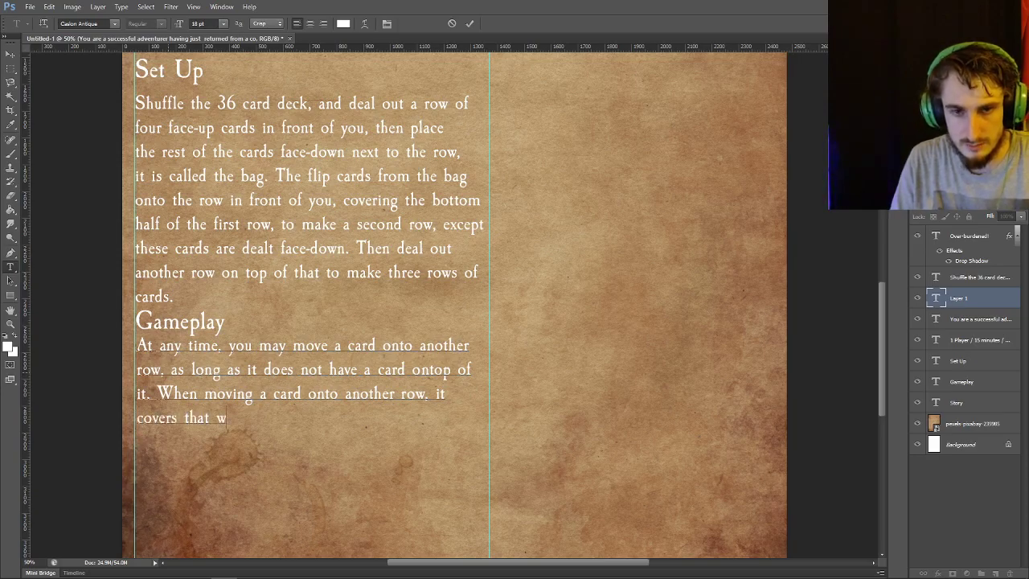
{"action": "key", "text": "BackSpace"}
{"action": "type", "text": "cards"}
{"action": "key", "text": "BackSpace"}
{"action": "type", "text": "."}
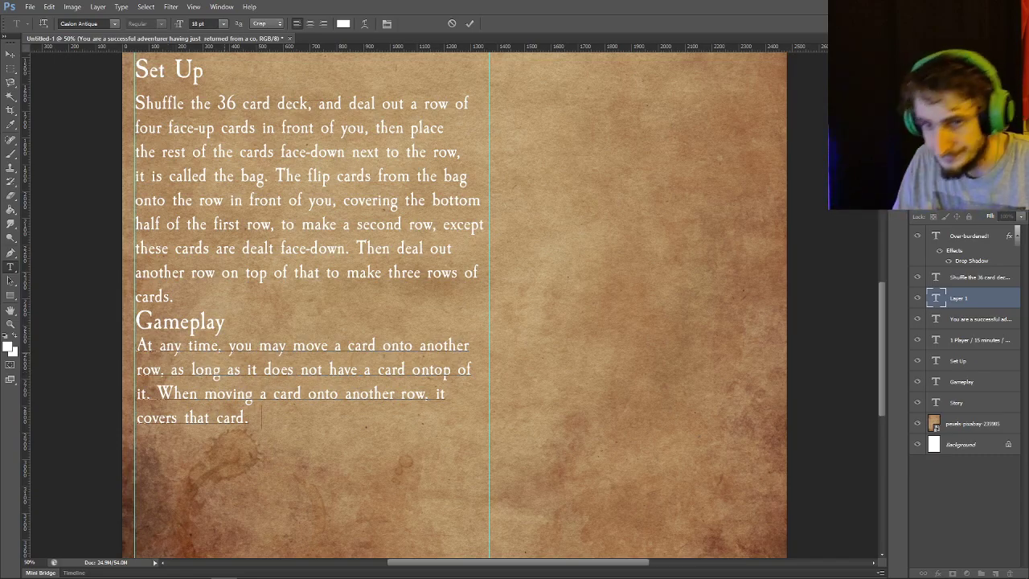
Finish the gameplay text with "At any time, you may remove a series of cards that share a Loot item." and commit it
{"action": "scroll", "coordinate": [446, 377], "scroll_direction": "down", "scroll_amount": 3}
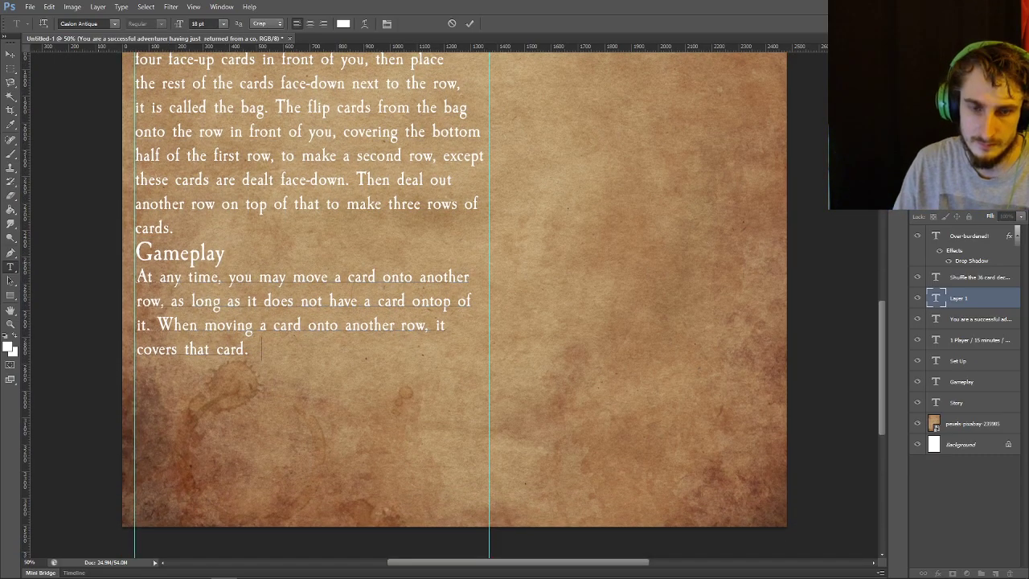
{"action": "type", "text": "At any time"}
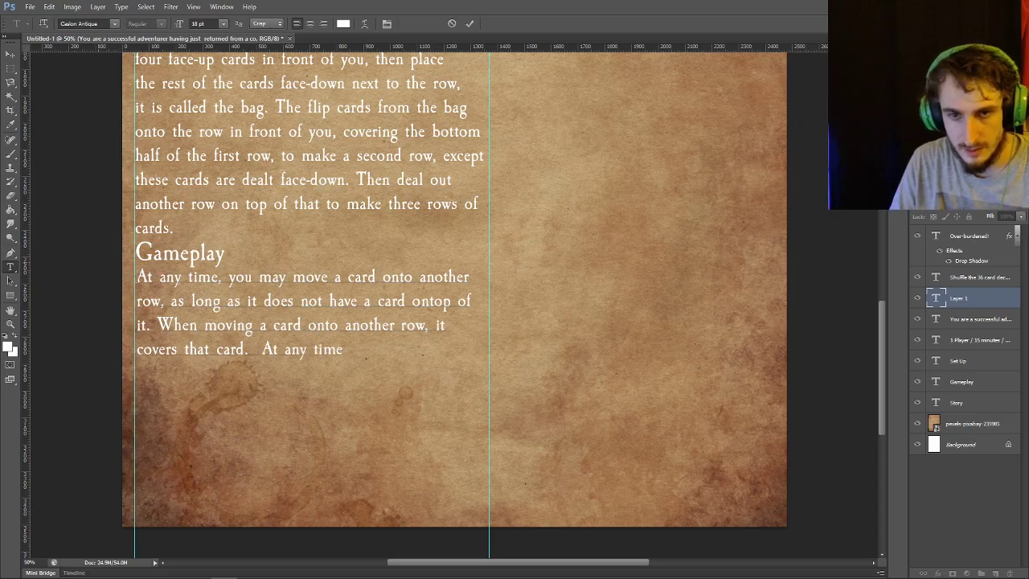
{"action": "type", "text": ", you may "}
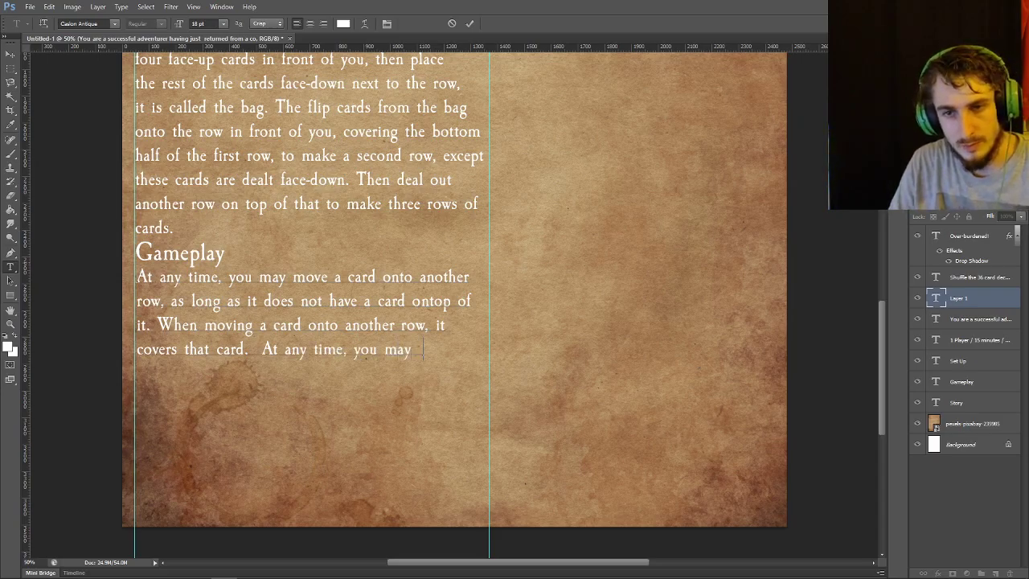
{"action": "type", "text": "remove a seri"}
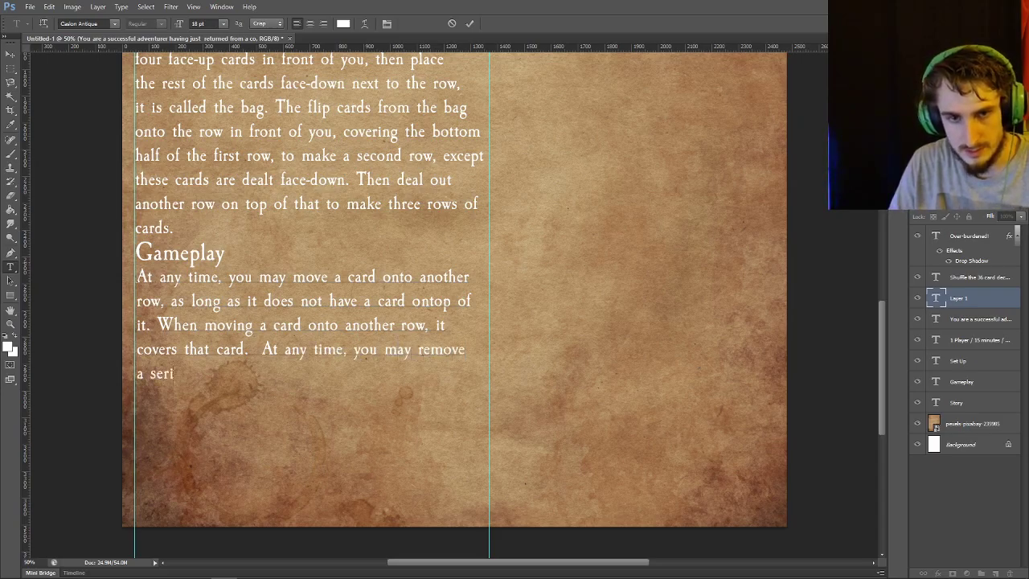
{"action": "type", "text": "es of cards"}
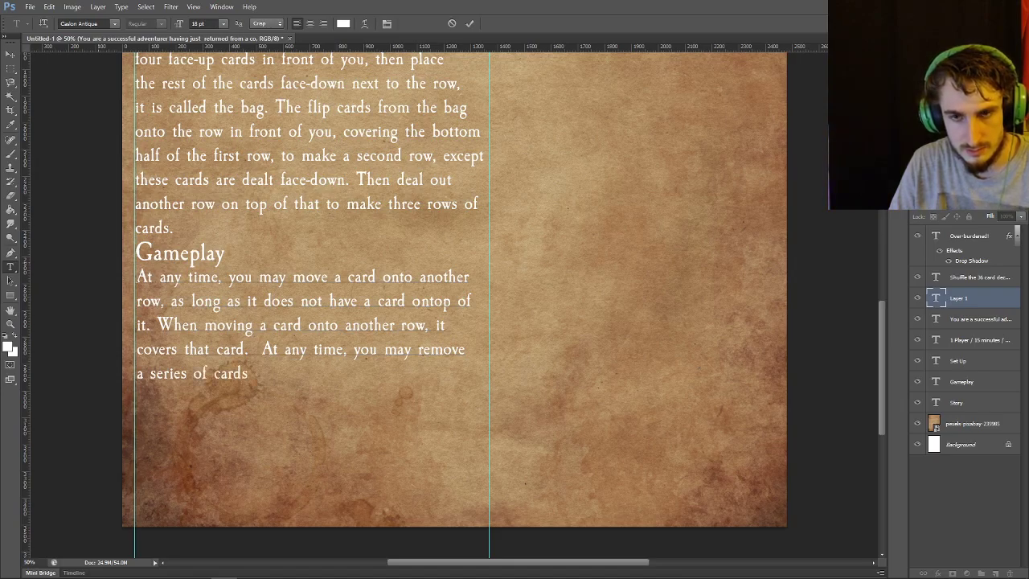
{"action": "type", "text": " that share"}
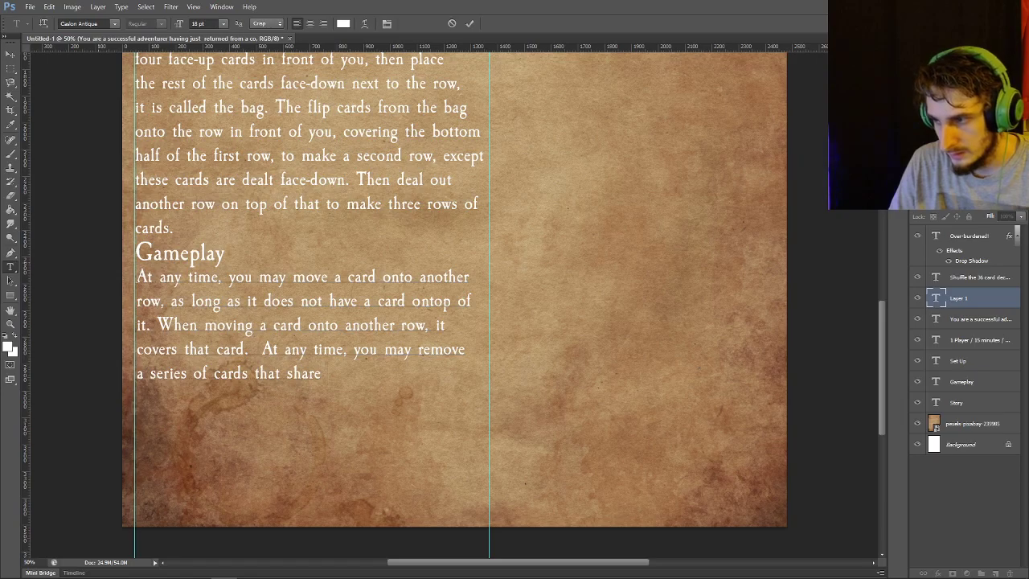
{"action": "type", "text": " a Loot "}
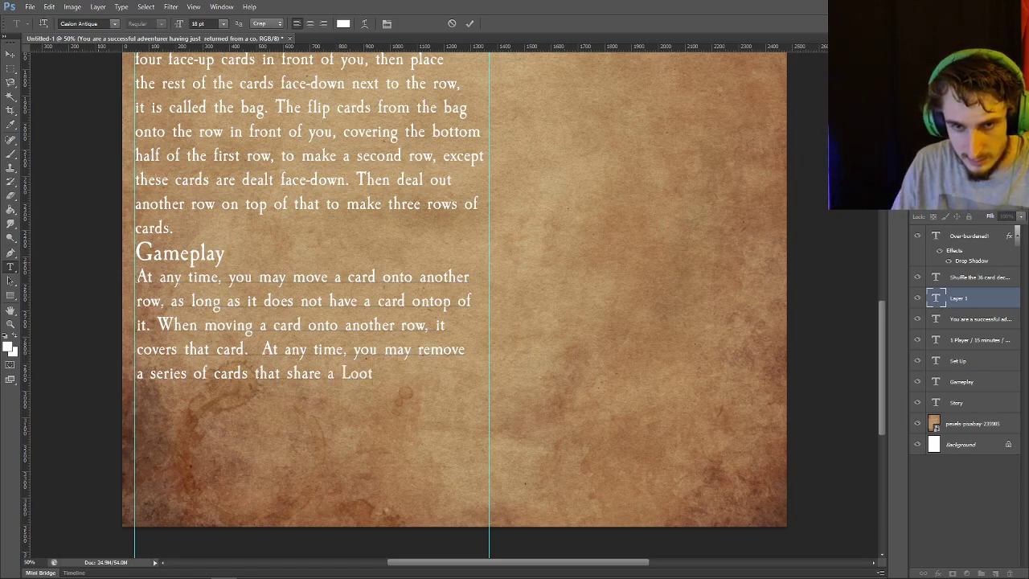
{"action": "type", "text": "item."}
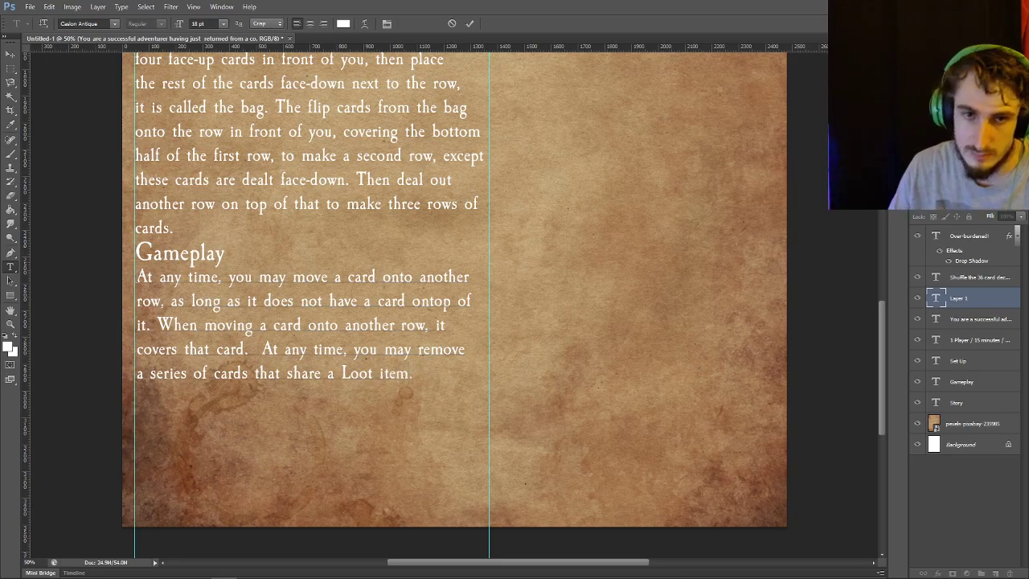
{"action": "left_click", "coordinate": [470, 23]}
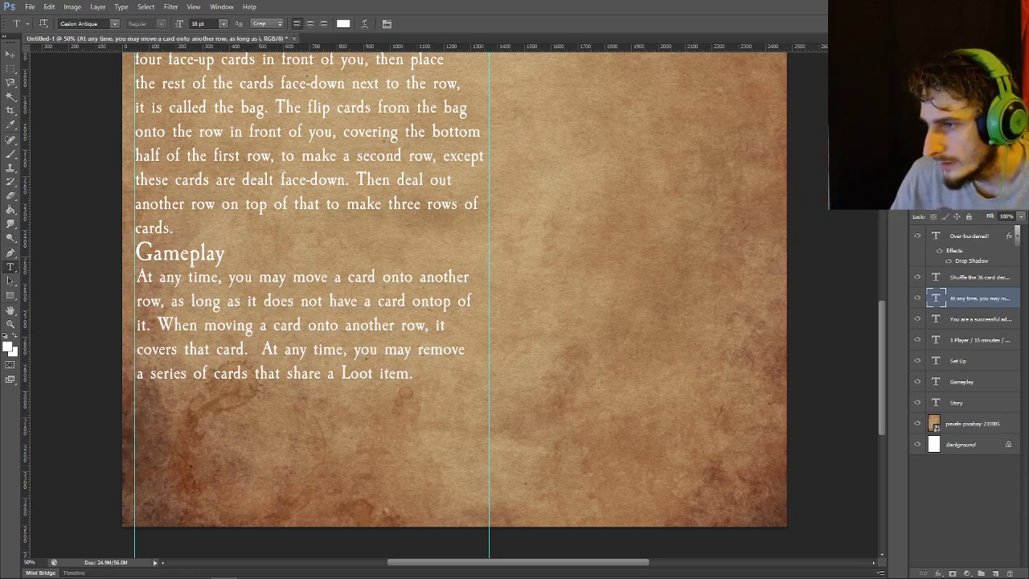
Place card image 7 on the page, scaled down to a small card below the left part of the gameplay text
{"action": "left_click_drag", "start_coordinate": [2, 305], "coordinate": [454, 306]}
{"action": "left_click_drag", "start_coordinate": [359, 178], "coordinate": [387, 561]}
{"action": "left_click_drag", "start_coordinate": [152, 247], "coordinate": [519, 476]}
{"action": "left_click_drag", "start_coordinate": [576, 527], "coordinate": [372, 137]}
{"action": "left_click_drag", "start_coordinate": [314, 84], "coordinate": [213, 421]}
{"action": "left_click", "coordinate": [538, 23]}
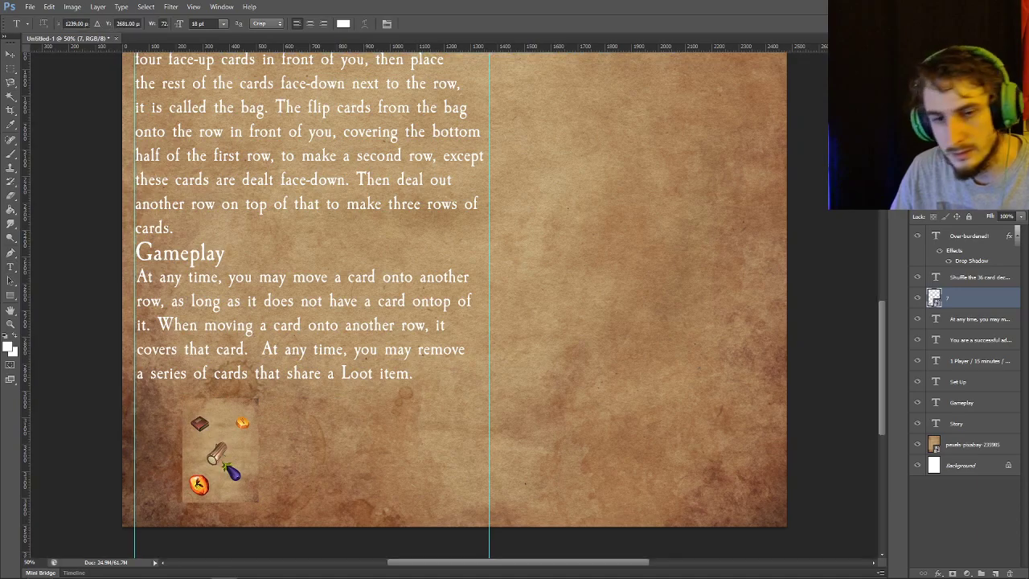
Place card image 1 scaled to about 8.26%, level with card 7 and just to its right, matching its size
{"action": "left_click_drag", "start_coordinate": [820, 289], "coordinate": [454, 289]}
{"action": "left_click_drag", "start_coordinate": [211, 115], "coordinate": [489, 494]}
{"action": "left_click_drag", "start_coordinate": [682, 514], "coordinate": [458, 197]}
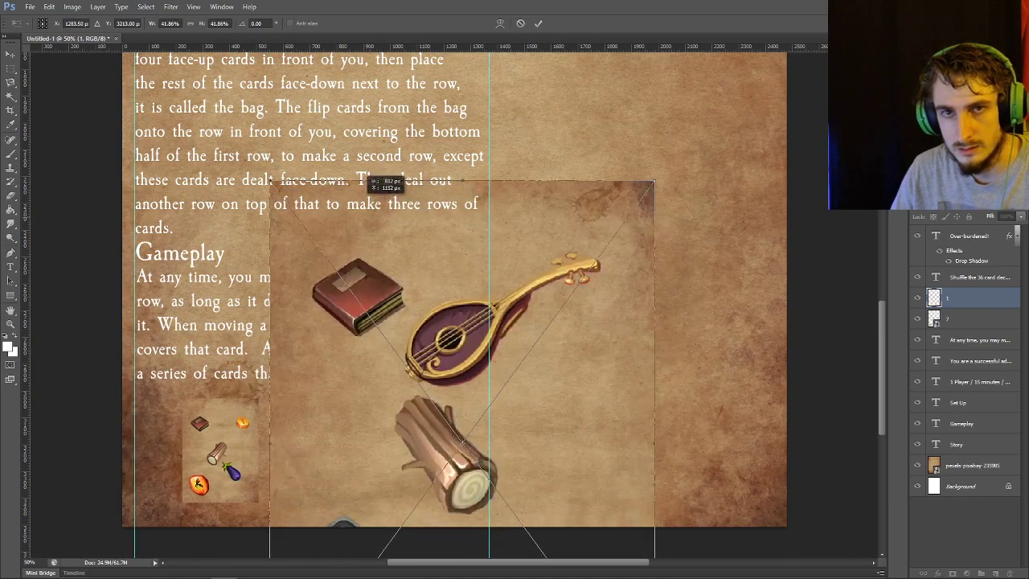
{"action": "left_click_drag", "start_coordinate": [265, 178], "coordinate": [523, 414]}
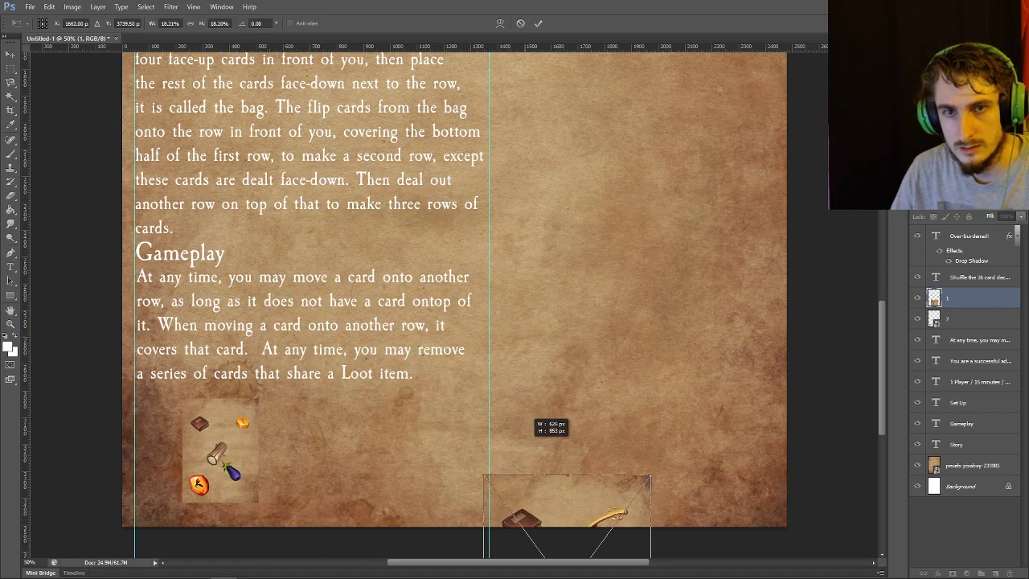
{"action": "left_click_drag", "start_coordinate": [549, 466], "coordinate": [260, 274]}
{"action": "left_click_drag", "start_coordinate": [350, 274], "coordinate": [374, 413]}
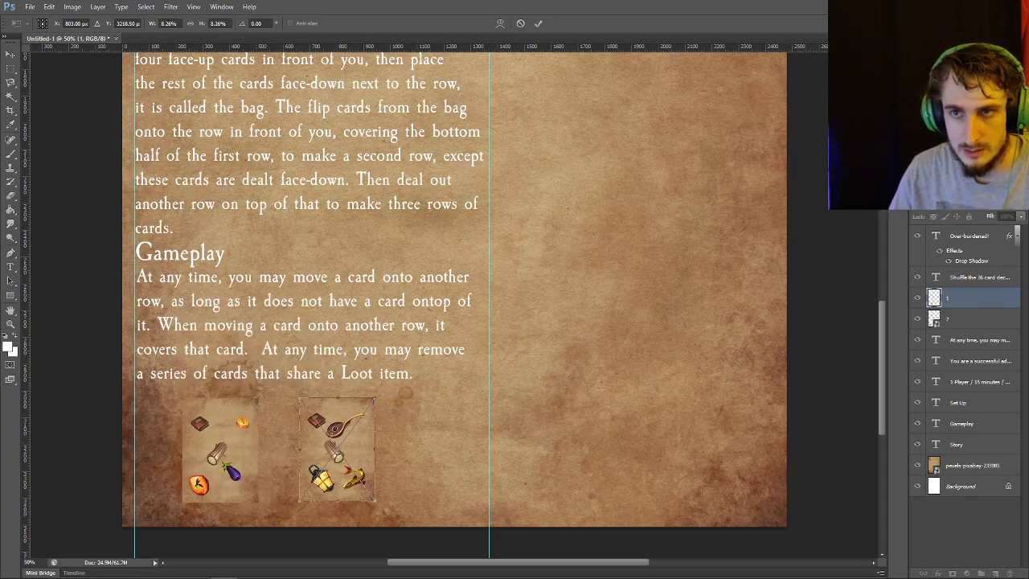
{"action": "key", "text": "Return"}
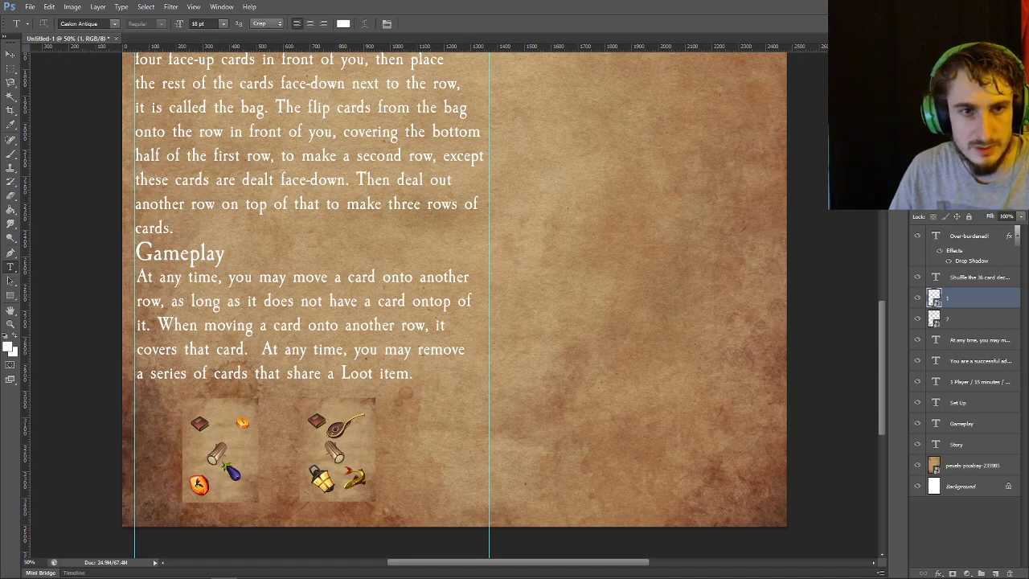
Draw a solid red (ff0000) ellipse of about 136 × 156 px over the log on card 7
{"action": "left_click", "coordinate": [11, 295]}
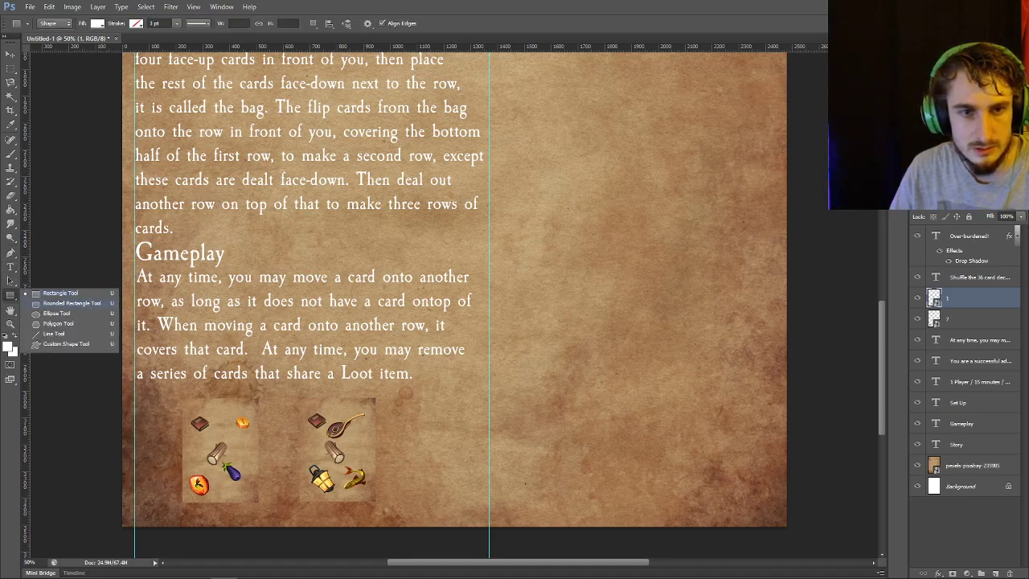
{"action": "left_click", "coordinate": [60, 292]}
{"action": "left_click", "coordinate": [96, 23]}
{"action": "type", "text": "ff0000"}
{"action": "left_click", "coordinate": [659, 329]}
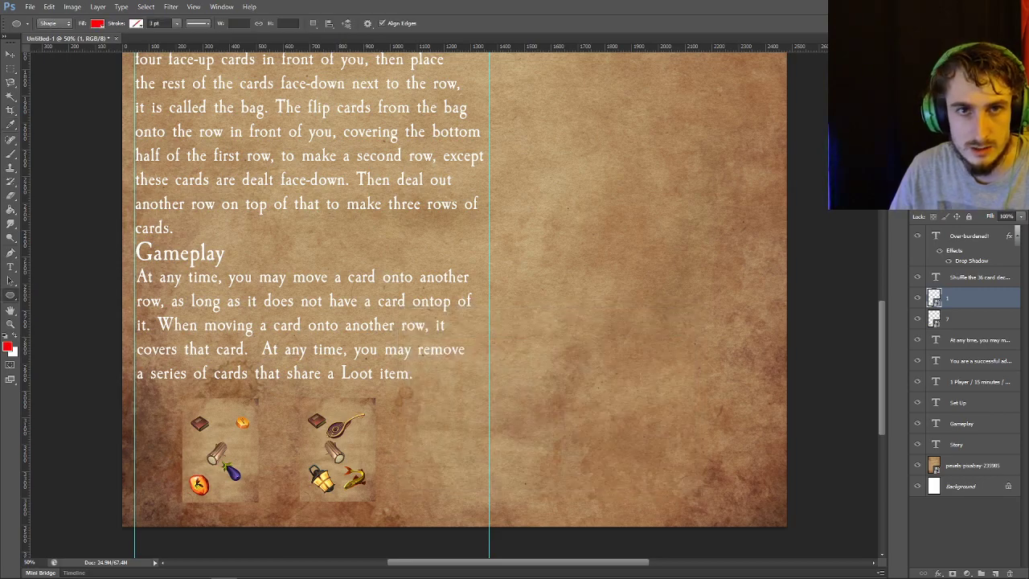
{"action": "left_click_drag", "start_coordinate": [198, 430], "coordinate": [235, 471]}
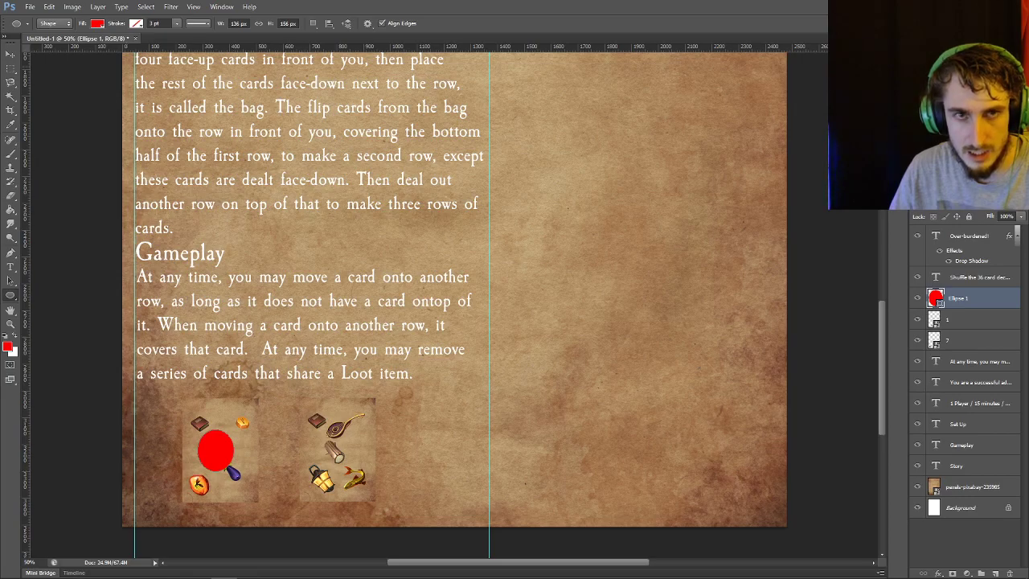
Turn the ellipse over the log on card 7 into an unfilled red outline with a 0.5 pt stroke
{"action": "left_click", "coordinate": [97, 23]}
{"action": "left_click", "coordinate": [52, 44]}
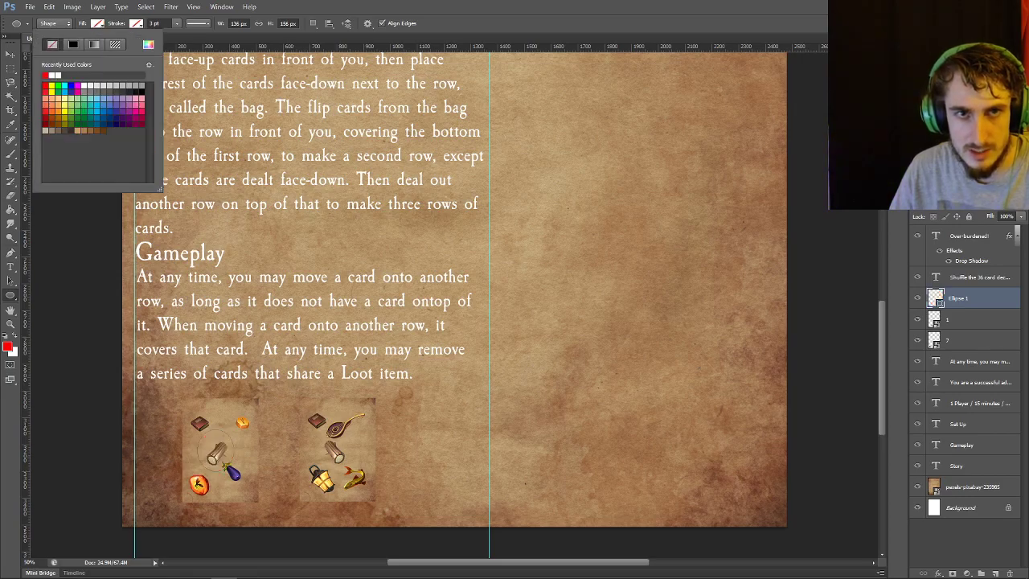
{"action": "left_click", "coordinate": [136, 23]}
{"action": "left_click", "coordinate": [84, 75]}
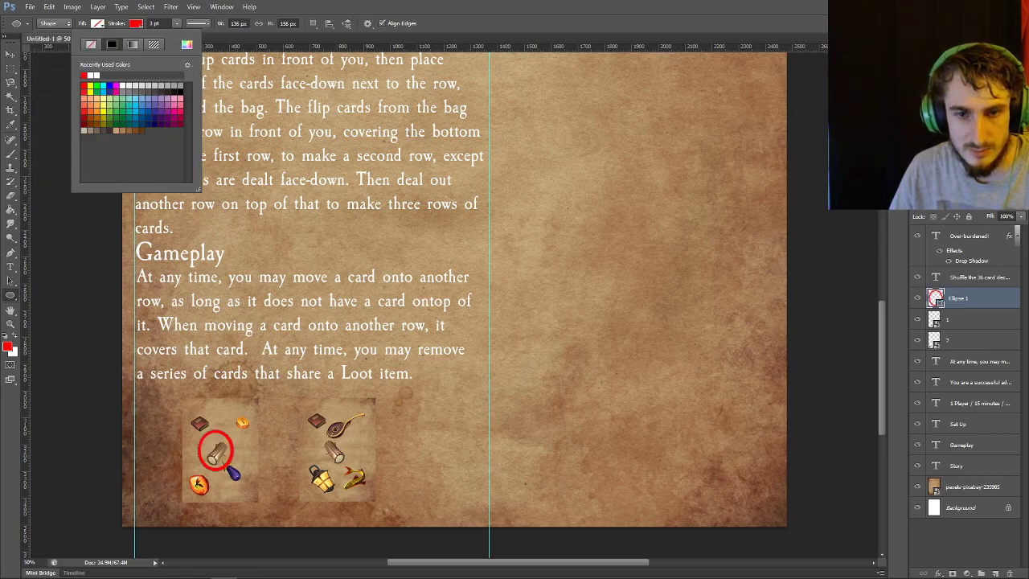
{"action": "key", "text": "Return"}
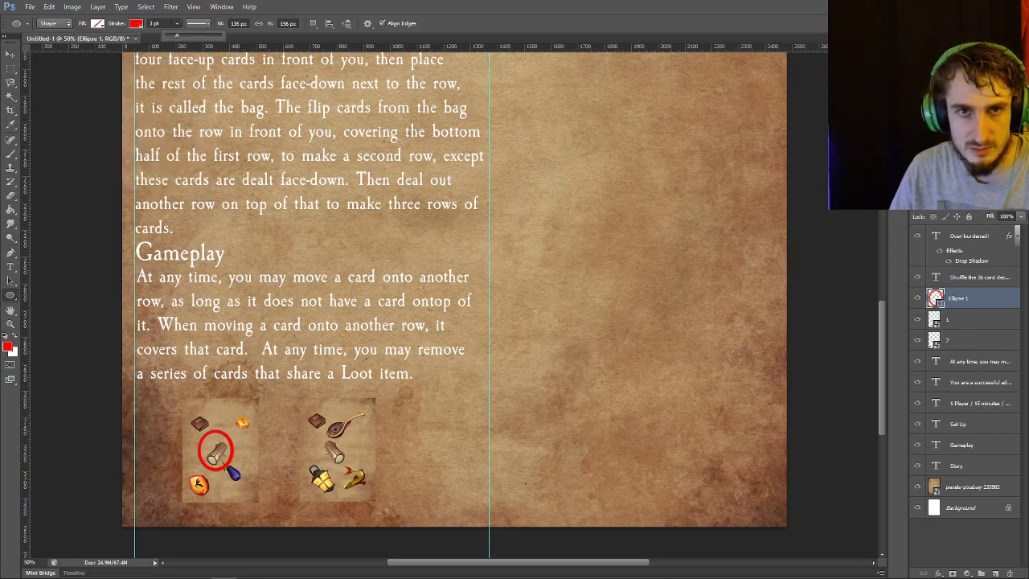
{"action": "left_click_drag", "start_coordinate": [177, 35], "coordinate": [148, 23]}
{"action": "type", "text": "0"}
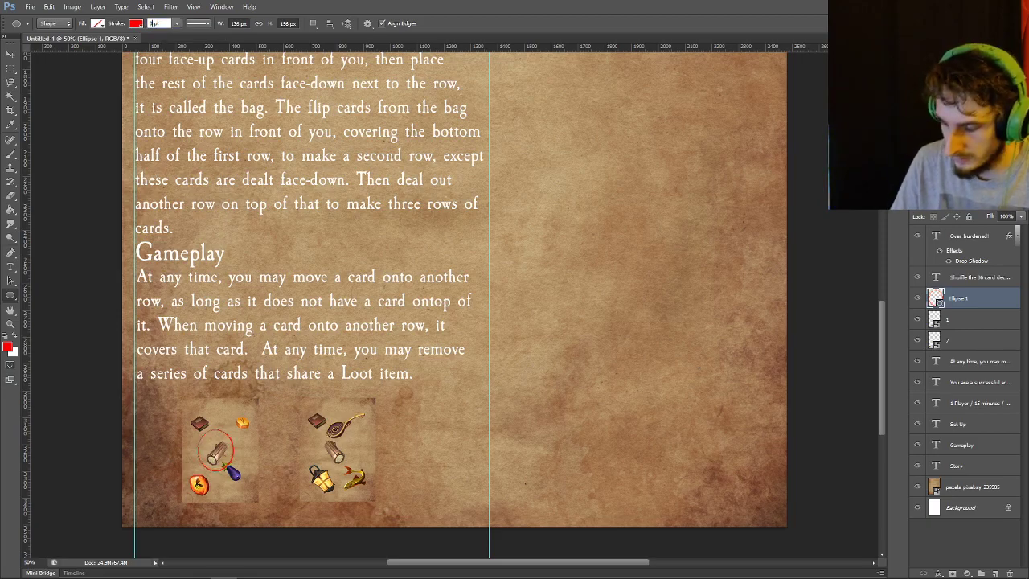
{"action": "type", "text": ".5"}
{"action": "key", "text": "Return"}
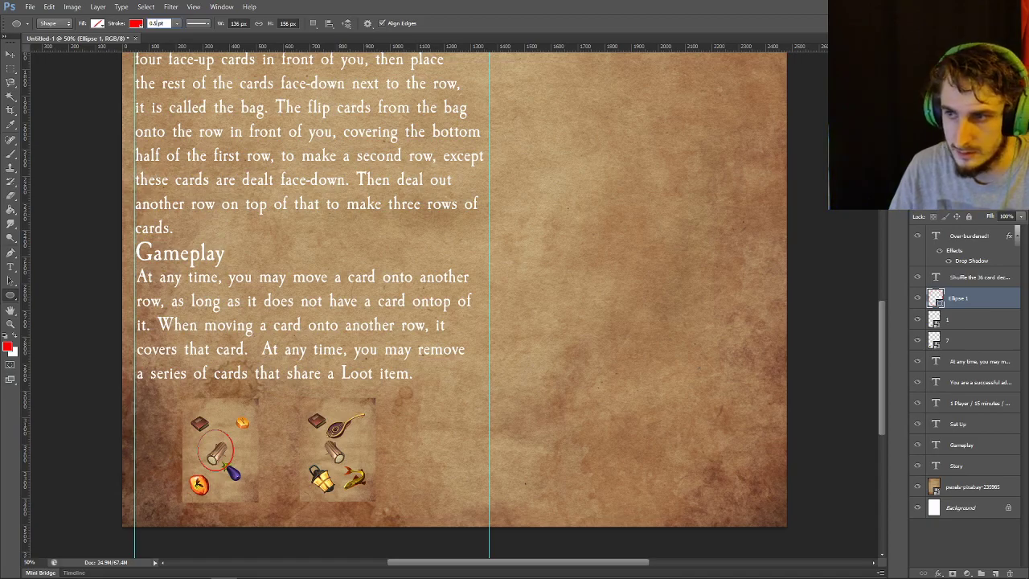
Convert the red ellipse layer to a smart object and place a duplicate of it over the log on card 1
{"action": "right_click", "coordinate": [973, 297]}
{"action": "left_click", "coordinate": [933, 272]}
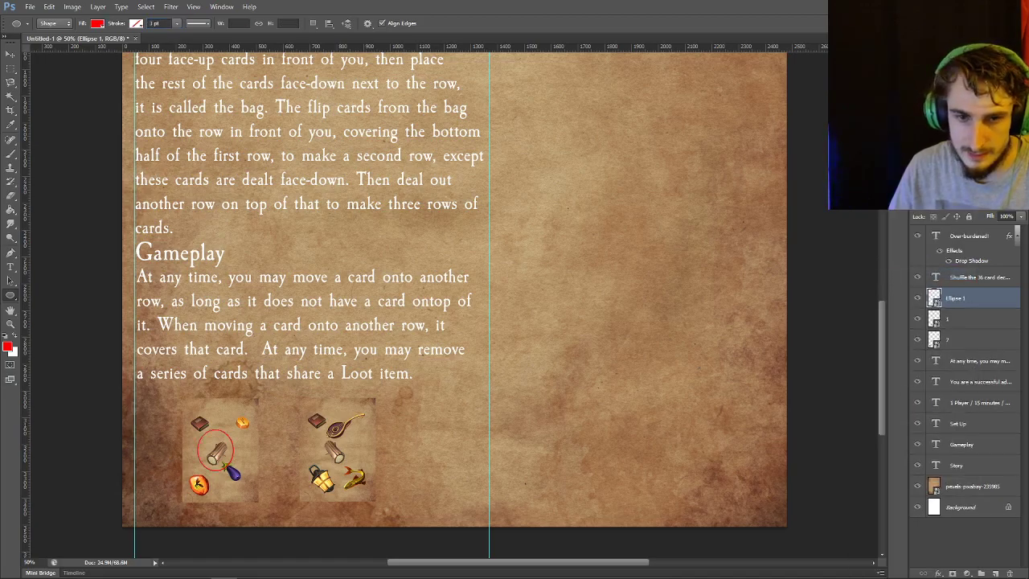
{"action": "key", "text": "ctrl+j"}
{"action": "key", "text": "v"}
{"action": "left_click_drag", "start_coordinate": [215, 451], "coordinate": [333, 450]}
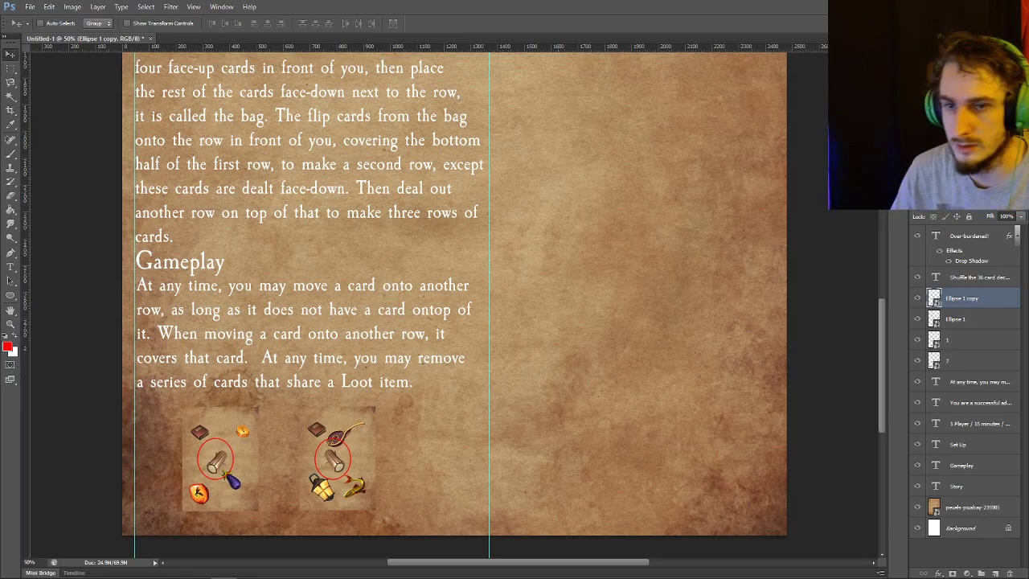
Beside the story text, start a white (ffffff) 18 pt text in the page's right column: "In the example at the bottom, both cards share a log"
{"action": "scroll", "coordinate": [455, 297], "scroll_direction": "up", "scroll_amount": 10}
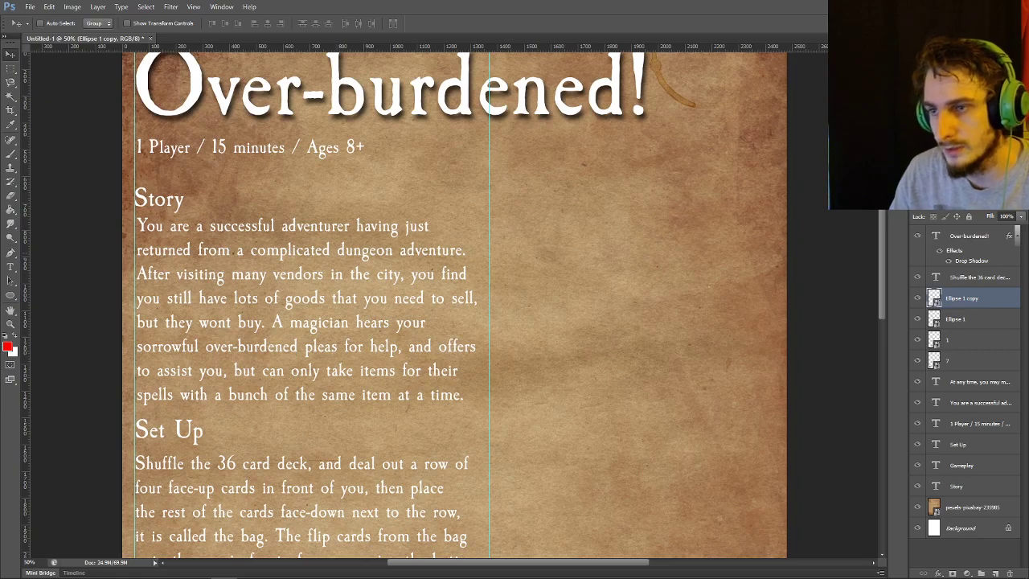
{"action": "scroll", "coordinate": [454, 305], "scroll_direction": "up", "scroll_amount": 2}
{"action": "left_click", "coordinate": [936, 404]}
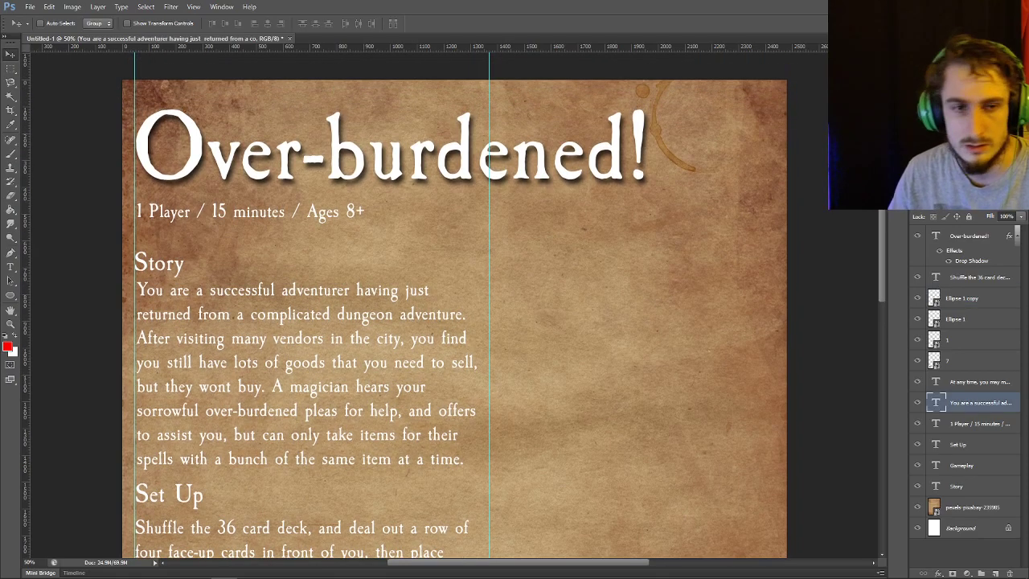
{"action": "left_click", "coordinate": [7, 346]}
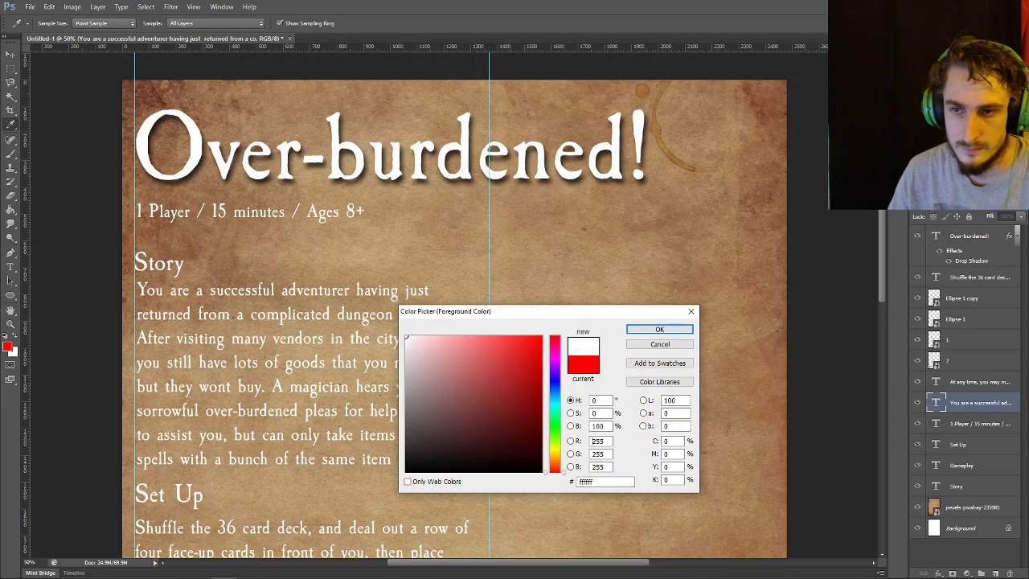
{"action": "left_click", "coordinate": [659, 329]}
{"action": "left_click", "coordinate": [11, 267]}
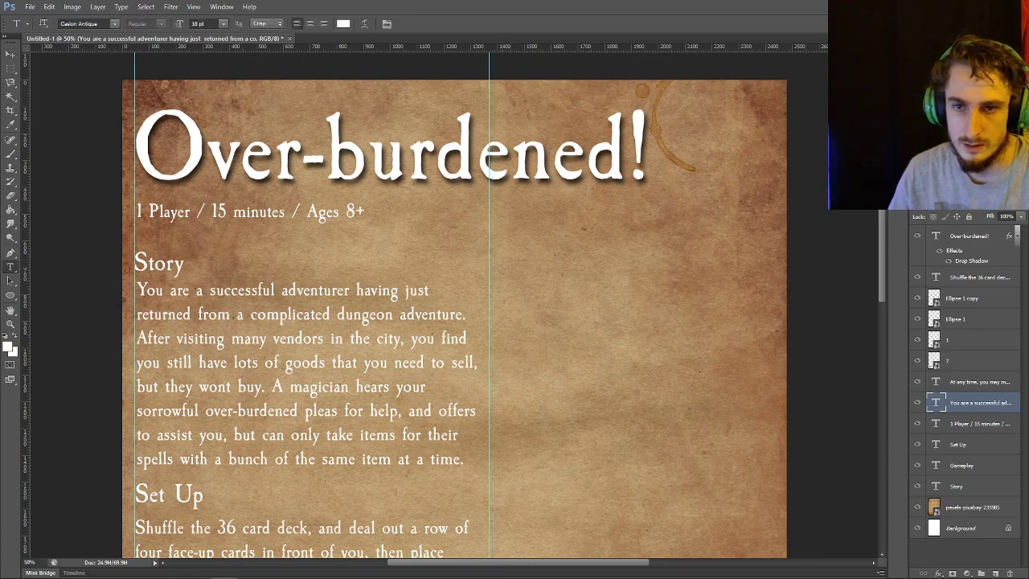
{"action": "left_click", "coordinate": [500, 285]}
{"action": "type", "text": "In th"}
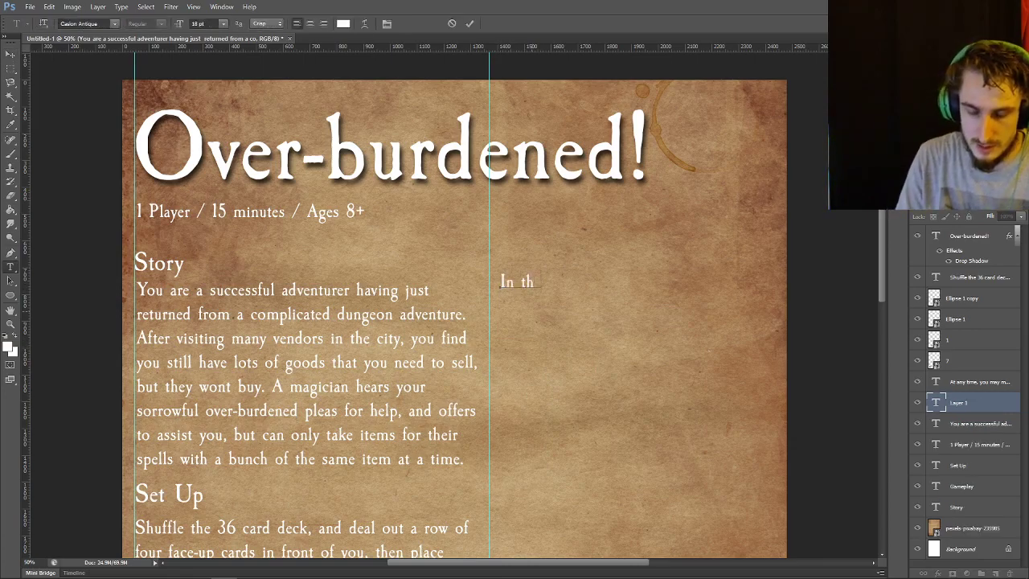
{"action": "type", "text": "e example at the bot"}
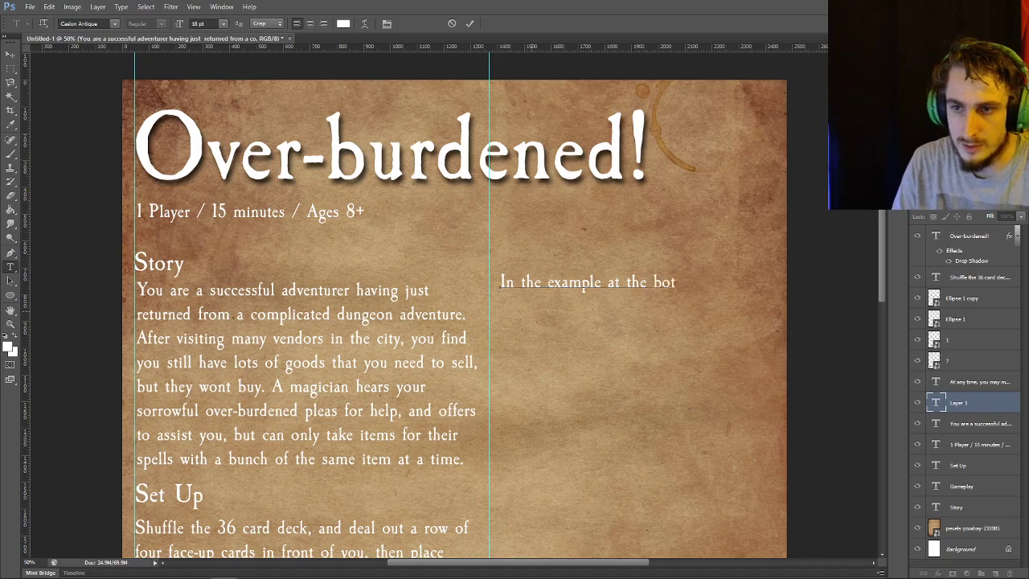
{"action": "type", "text": "tom, both"}
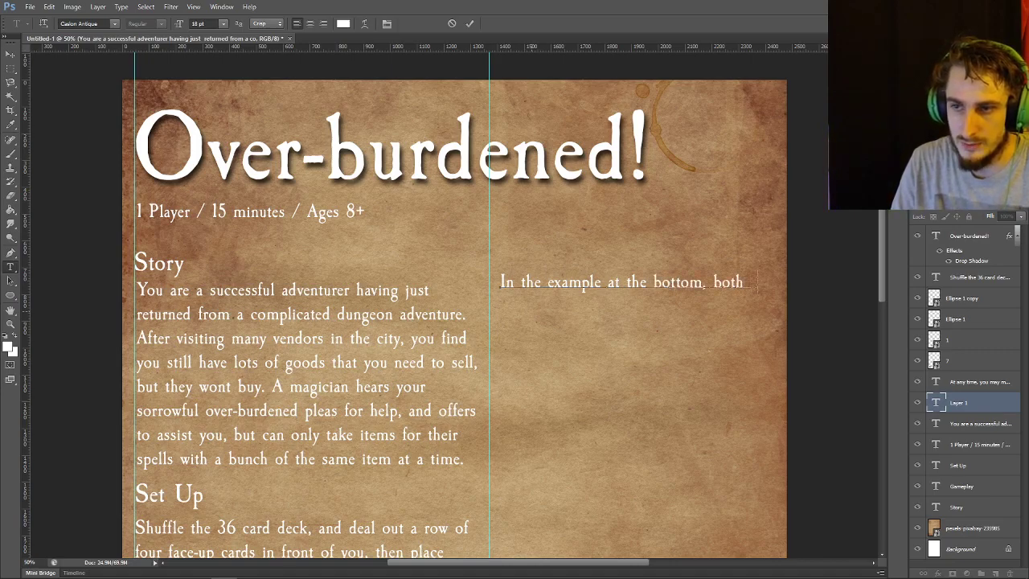
{"action": "type", "text": " cardsshare a 1"}
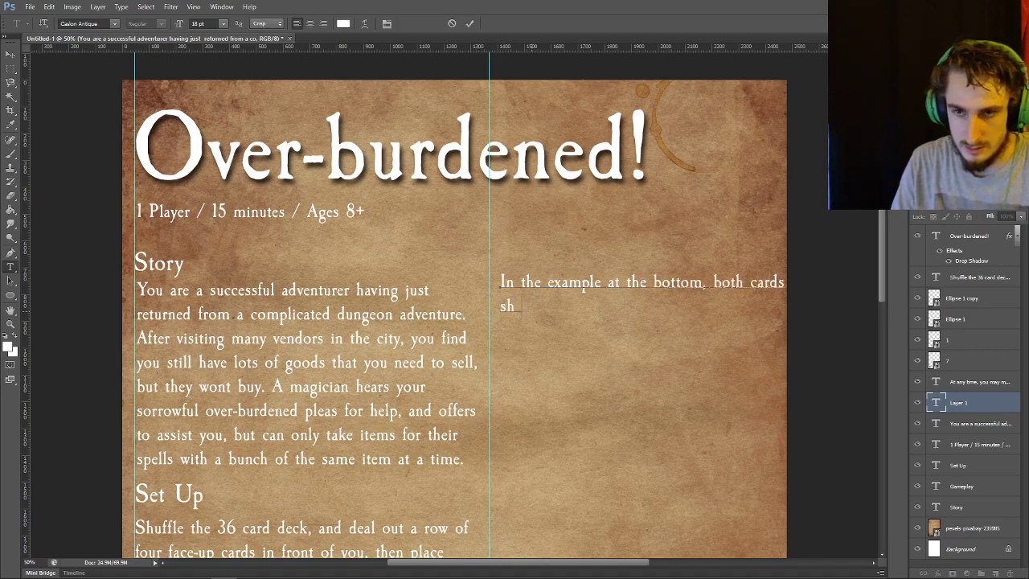
{"action": "type", "text": "og."}
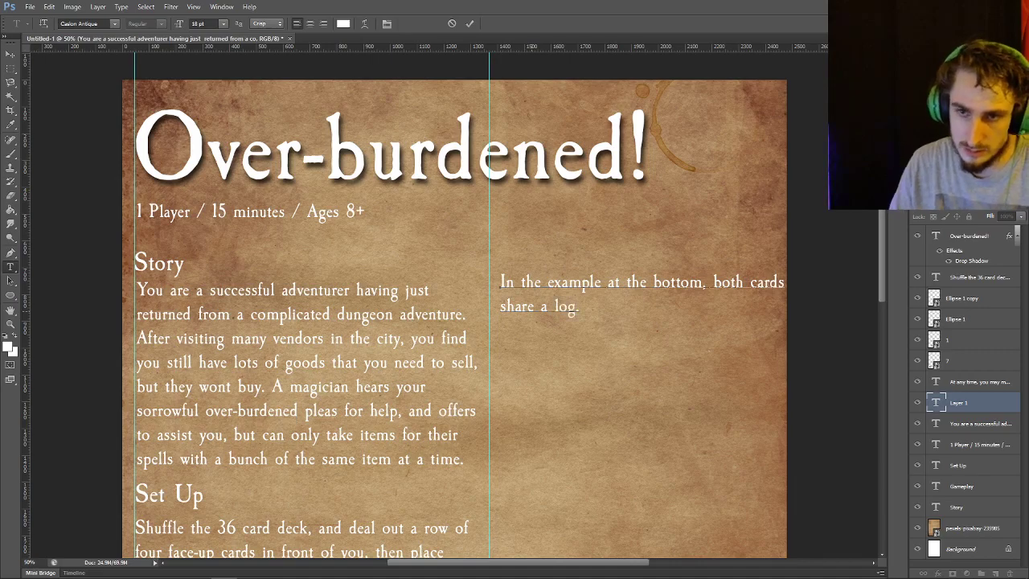
Align the example text's left edge with the column guide and continue it with ", therefore you may remove both."
{"action": "left_click_drag", "start_coordinate": [583, 287], "coordinate": [571, 289]}
{"action": "scroll", "coordinate": [454, 305], "scroll_direction": "down", "scroll_amount": 8}
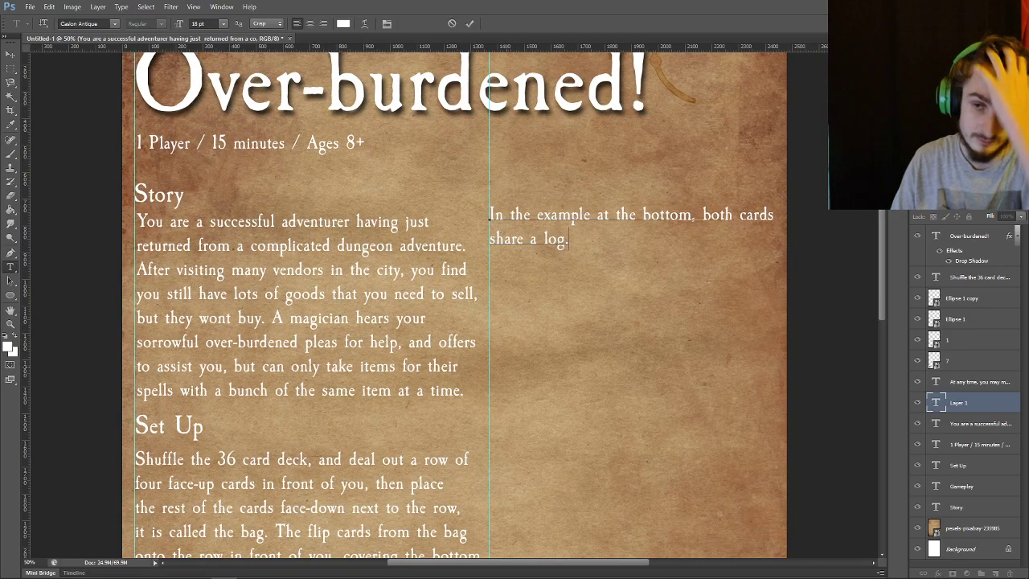
{"action": "scroll", "coordinate": [570, 149], "scroll_direction": "up", "scroll_amount": 6}
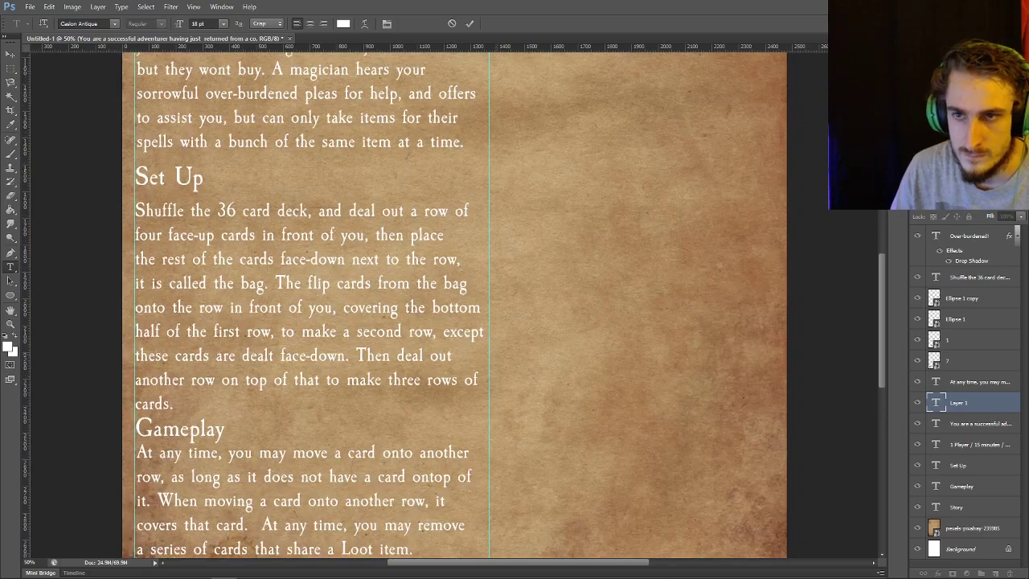
{"action": "type", "text": ". therfor"}
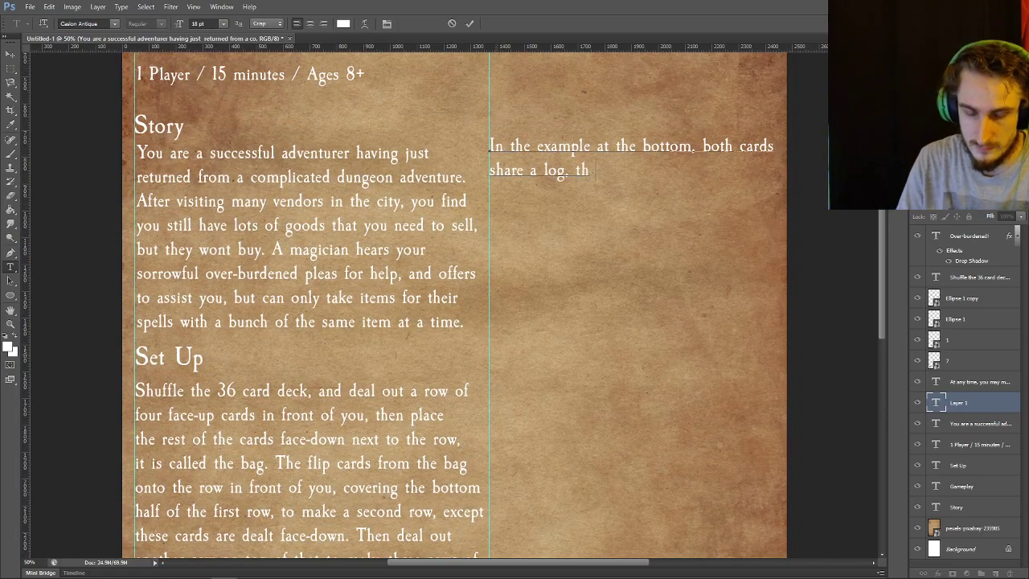
{"action": "key", "text": "BackSpace"}
{"action": "key", "text": "BackSpace"}
{"action": "key", "text": "BackSpace"}
{"action": "type", "text": "ef"}
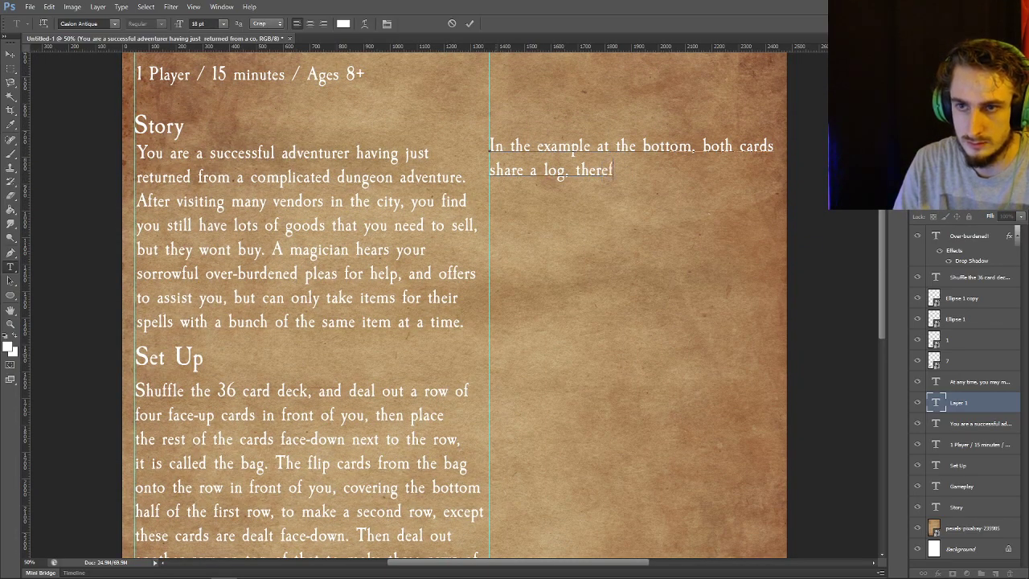
{"action": "type", "text": "ore you may remove both"}
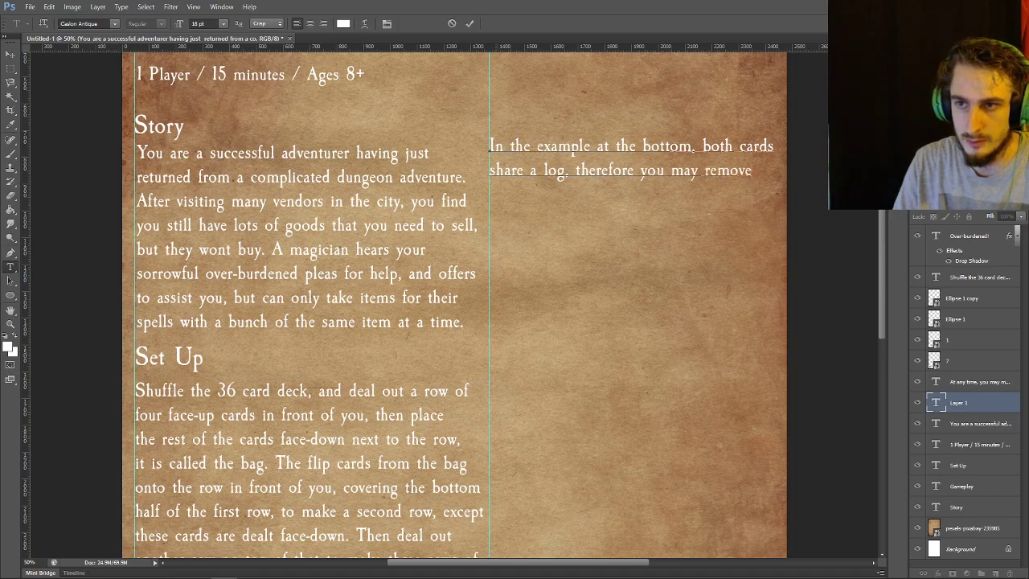
{"action": "key", "text": "BackSpace"}
{"action": "key", "text": "BackSpace"}
{"action": "key", "text": "BackSpace"}
{"action": "key", "text": "BackSpace"}
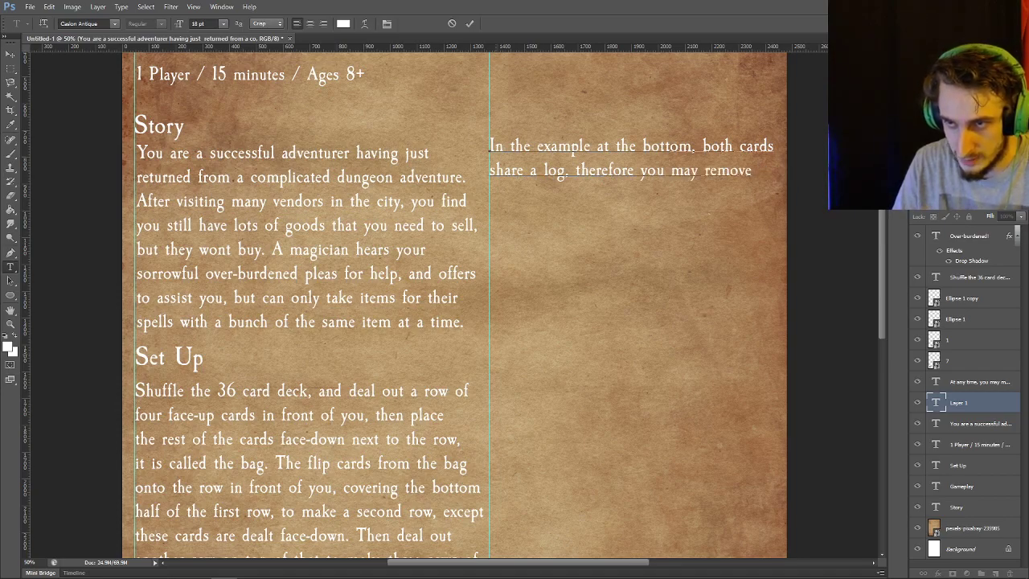
{"action": "type", "text": "both. "}
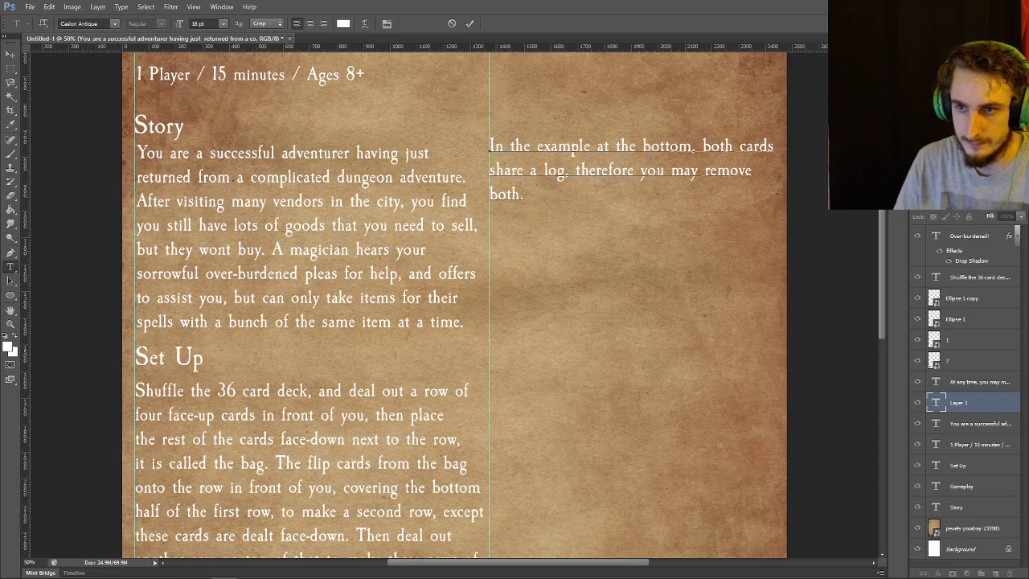
Continue the right-column text with "Whenever you remove cards from the rows, you put three cards from the bag"
{"action": "type", "text": "Whenever you remove cards from"}
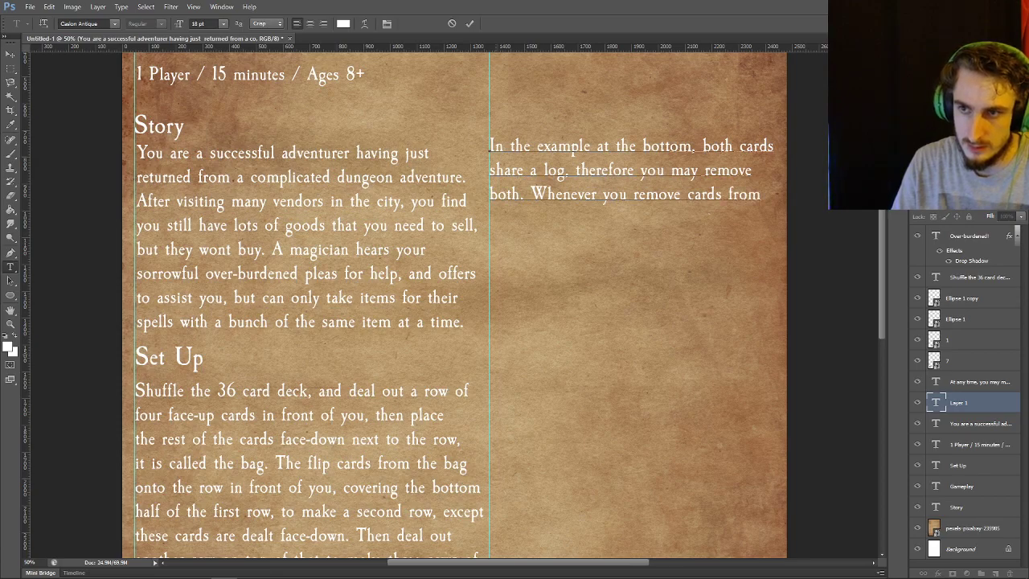
{"action": "type", "text": " the rows"}
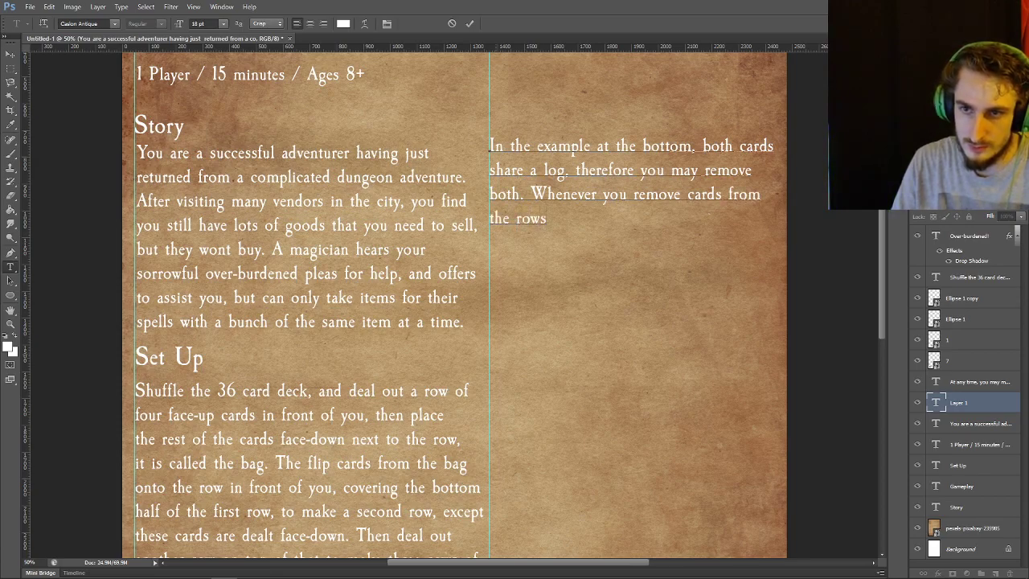
{"action": "type", "text": ". you"}
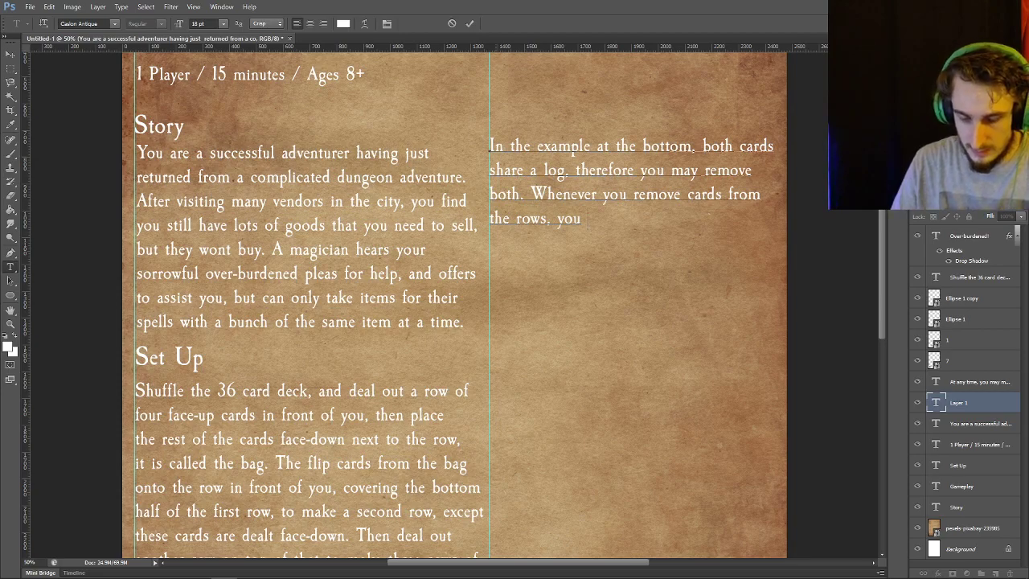
{"action": "type", "text": " put three"}
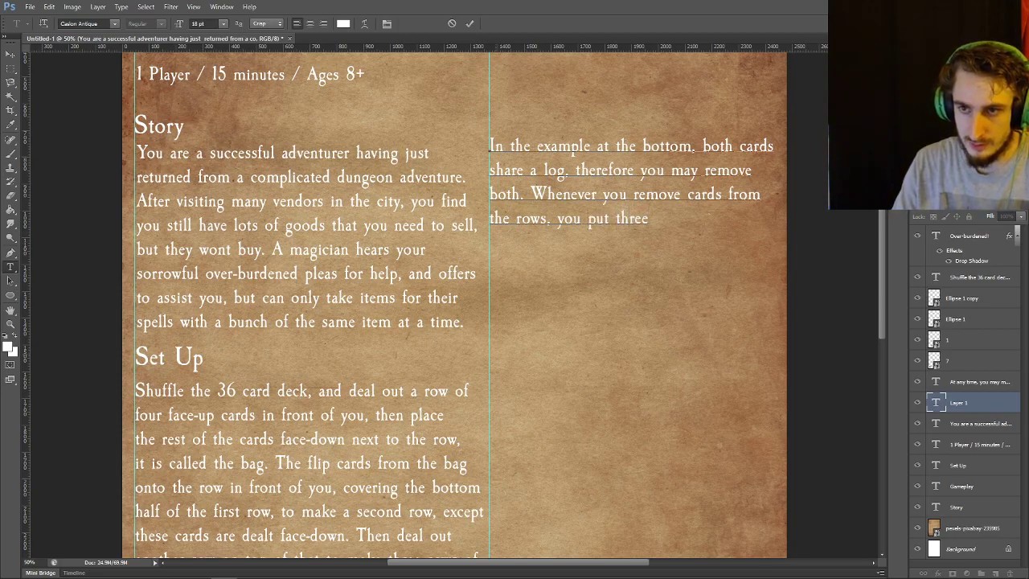
{"action": "type", "text": " cards from the bag"}
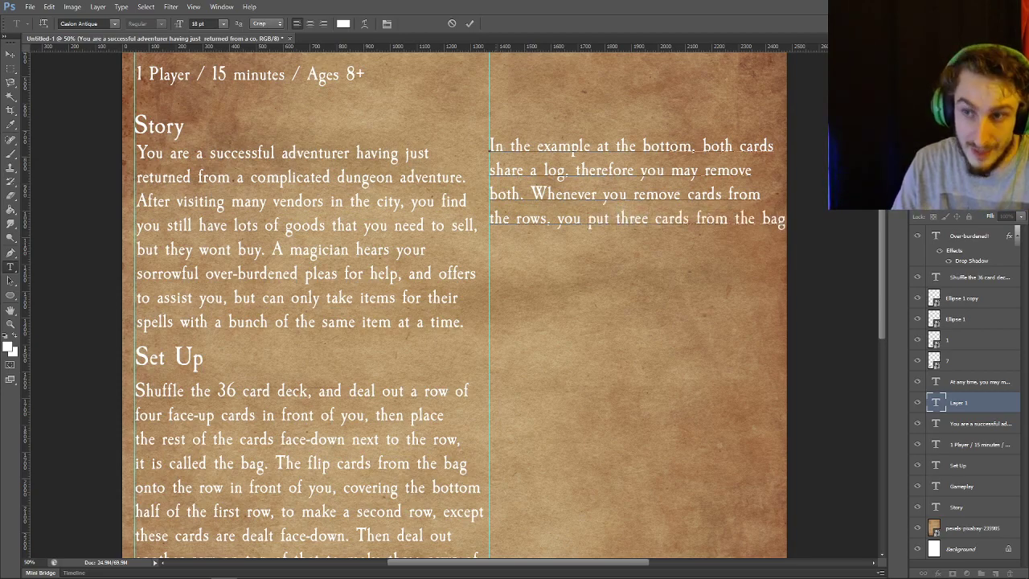
{"action": "type", "text": " underneath and face"}
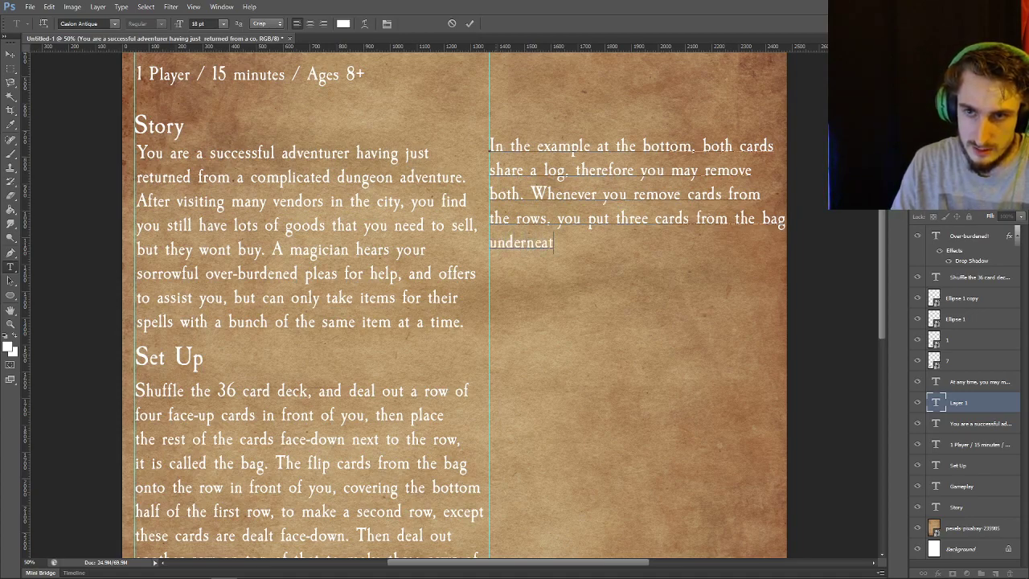
{"action": "key", "text": "BackSpace"}
{"action": "key", "text": "BackSpace"}
{"action": "key", "text": "BackSpace"}
{"action": "key", "text": "BackSpace"}
{"action": "key", "text": "BackSpace"}
{"action": "key", "text": "BackSpace"}
{"action": "key", "text": "BackSpace"}
{"action": "key", "text": "BackSpace"}
{"action": "key", "text": "BackSpace"}
{"action": "key", "text": "BackSpace"}
{"action": "key", "text": "BackSpace"}
{"action": "key", "text": "BackSpace"}
{"action": "key", "text": "BackSpace"}
{"action": "key", "text": "BackSpace"}
{"action": "key", "text": "BackSpace"}
{"action": "key", "text": "BackSpace"}
{"action": "key", "text": "BackSpace"}
{"action": "key", "text": "BackSpace"}
{"action": "key", "text": "BackSpace"}
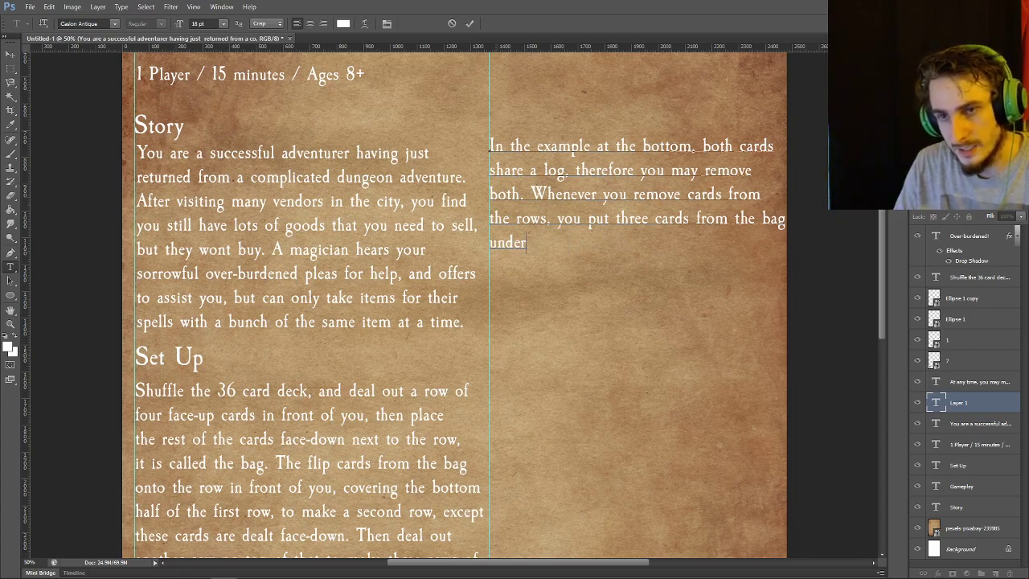
Continue the sentence with "face-down and underneath the bottom-most row, so that the top half is ex"
{"action": "type", "text": "face-d"}
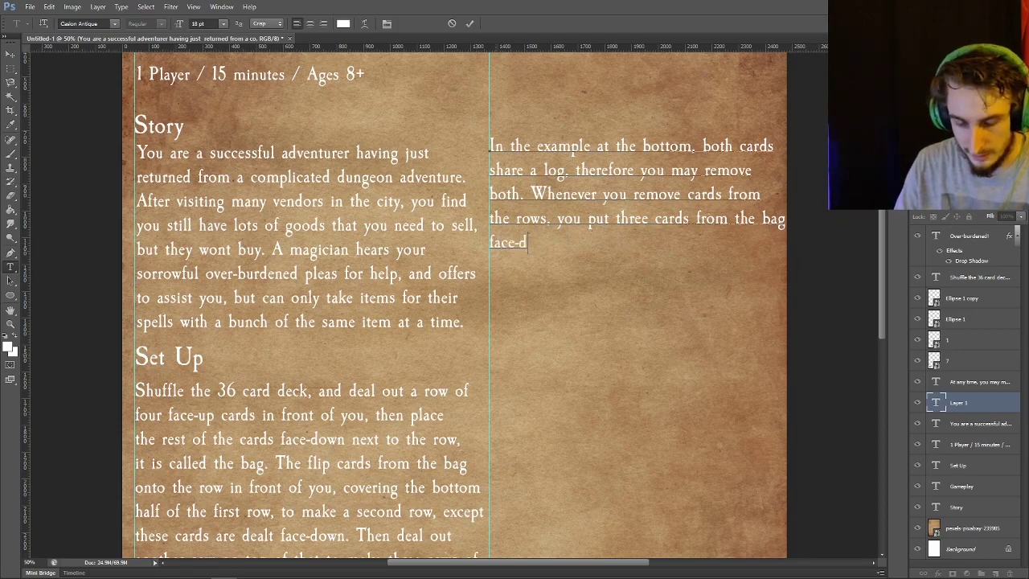
{"action": "type", "text": "own and under"}
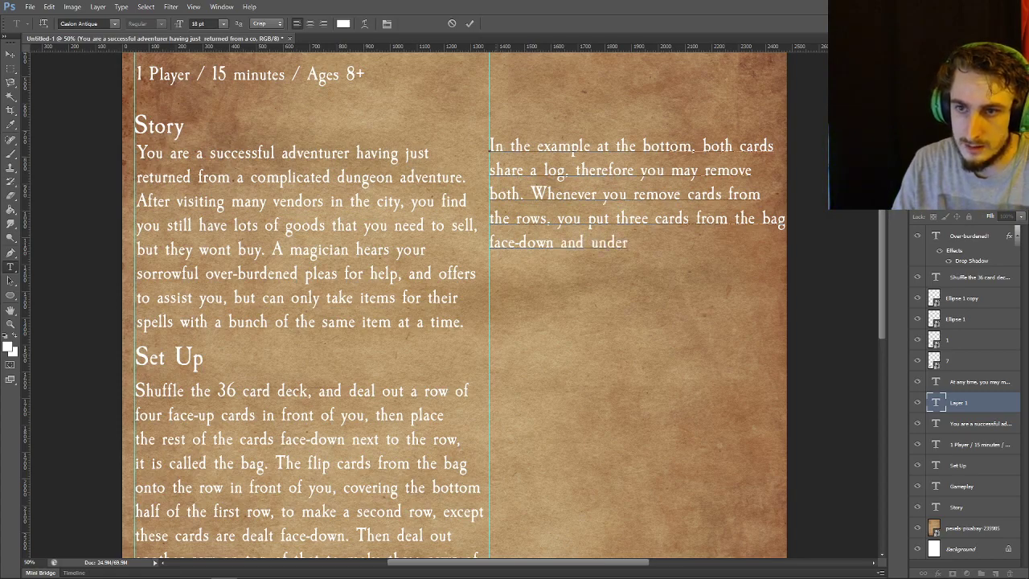
{"action": "type", "text": "neath the bot"}
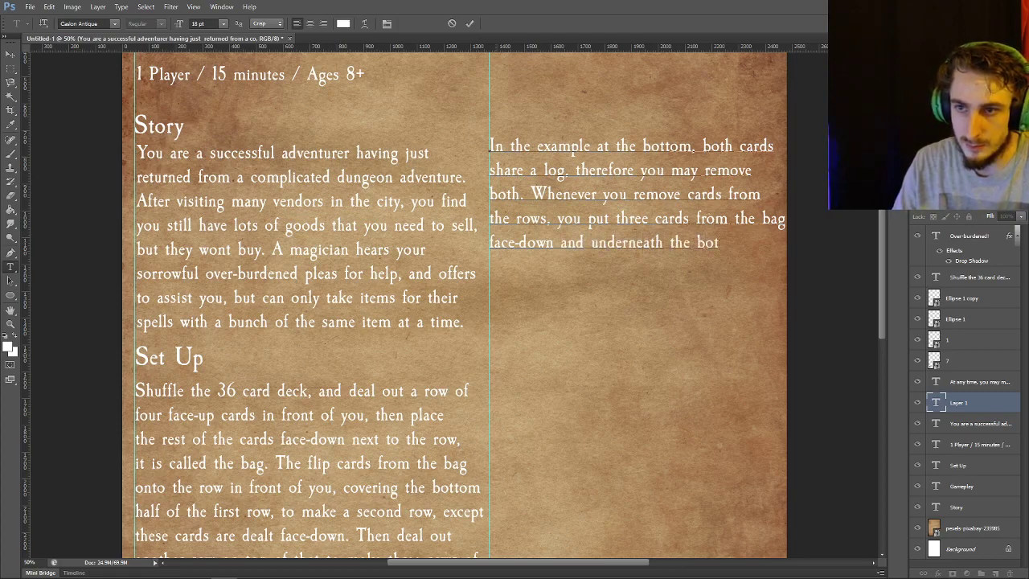
{"action": "type", "text": "tom-most"}
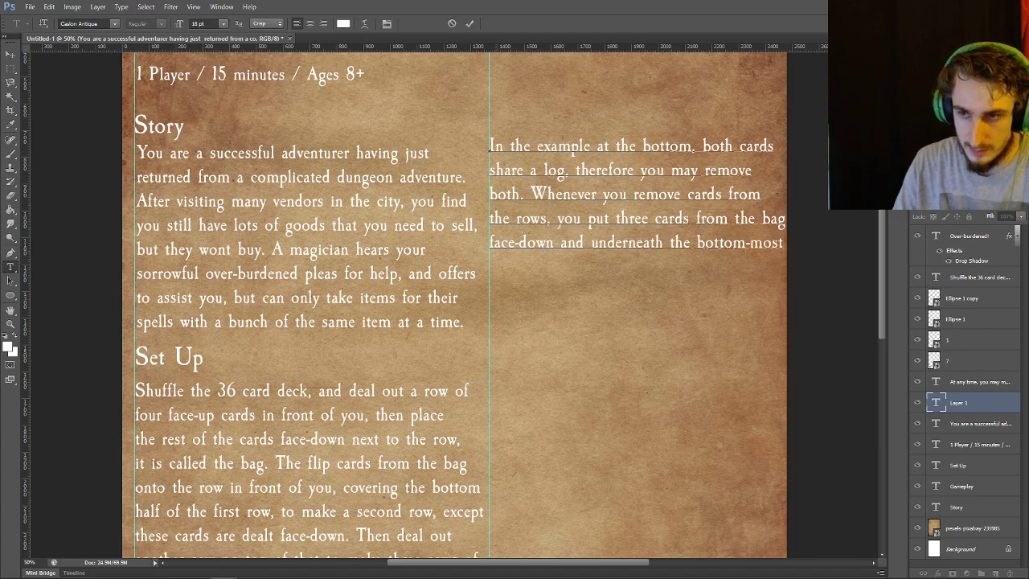
{"action": "type", "text": " row. sot"}
{"action": "key", "text": "BackSpace"}
{"action": "type", "text": "that the top half is ex"}
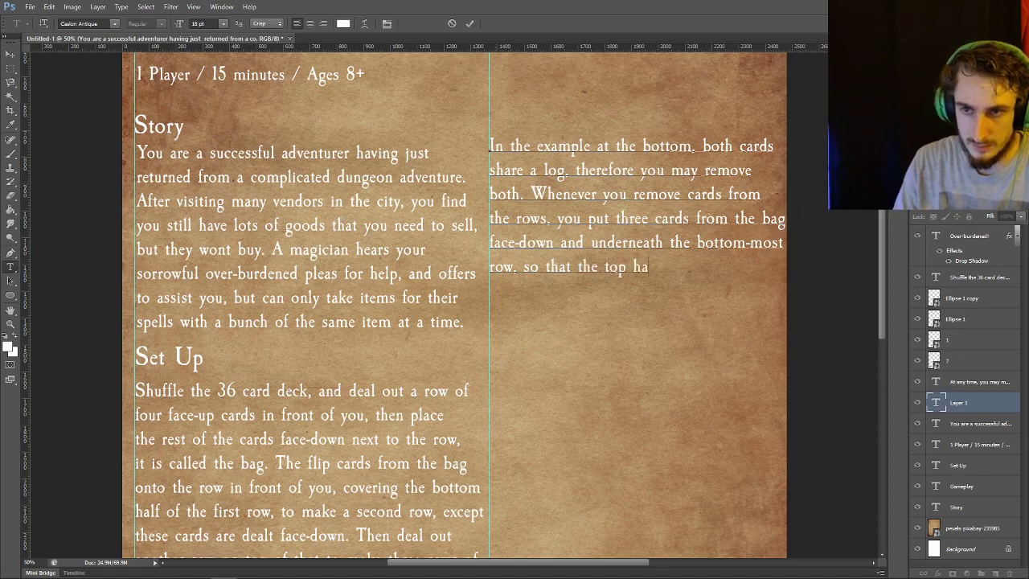
Finish the example paragraph's last sentence so it ends with "so that the top half can be seen."
{"action": "key", "text": "BackSpace"}
{"action": "key", "text": "BackSpace"}
{"action": "type", "text": "can"}
{"action": "key", "text": "BackSpace"}
{"action": "key", "text": "BackSpace"}
{"action": "key", "text": "BackSpace"}
{"action": "key", "text": "BackSpace"}
{"action": "key", "text": "BackSpace"}
{"action": "key", "text": "BackSpace"}
{"action": "key", "text": "BackSpace"}
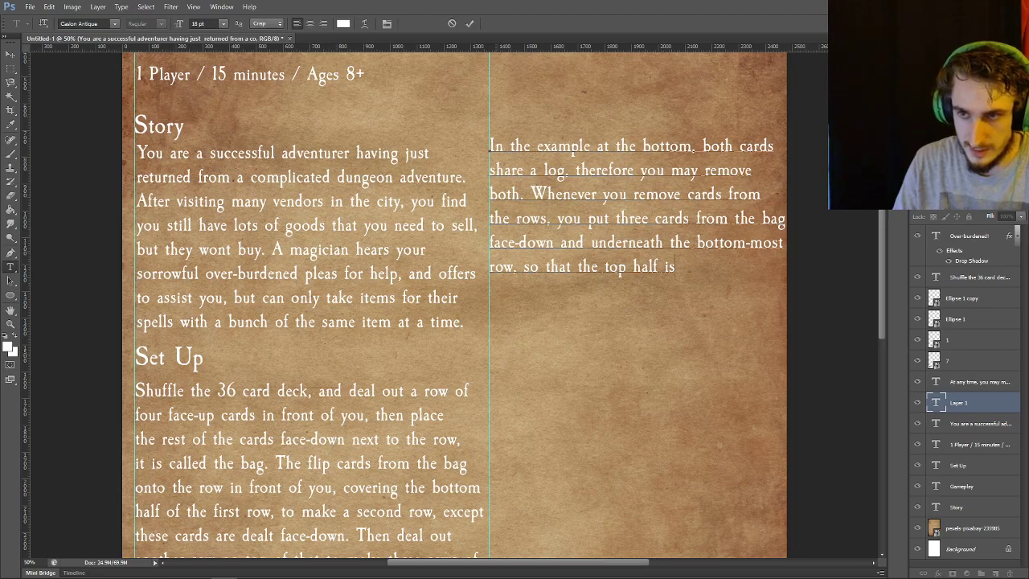
{"action": "type", "text": "can be see"}
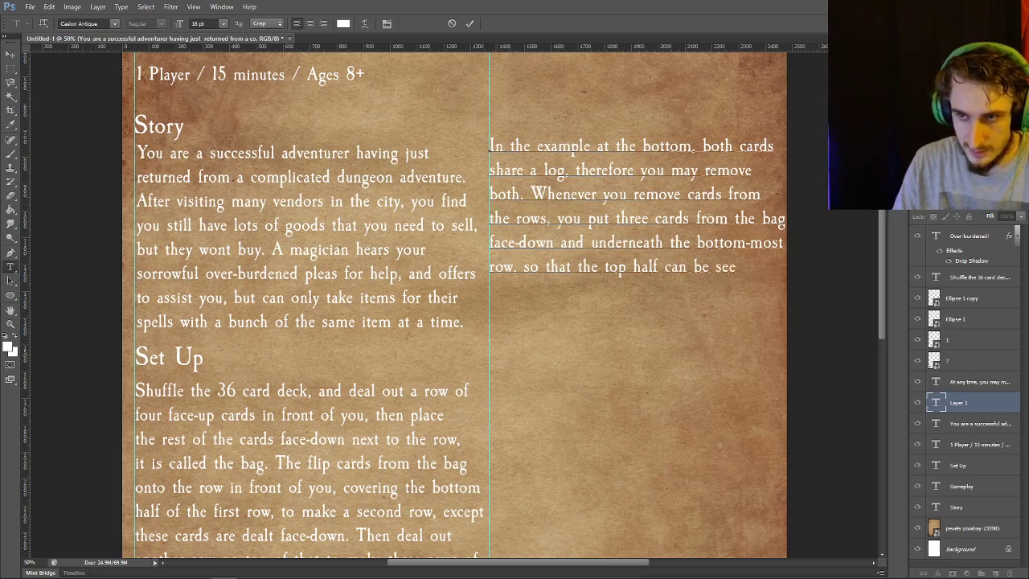
{"action": "type", "text": "n."}
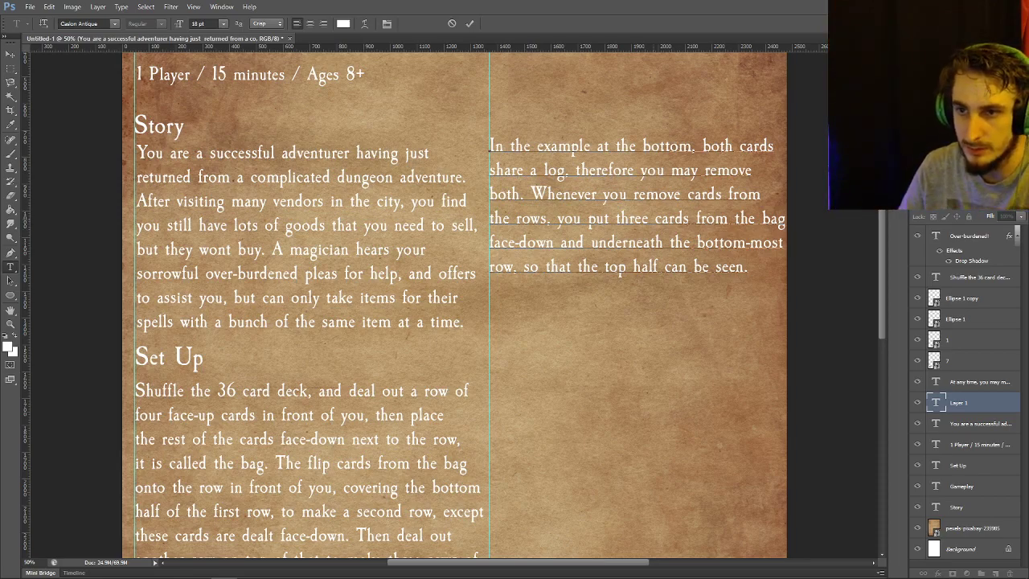
Change the number of cards put from the bag in the example paragraph to "four" and commit the text
{"action": "left_click", "coordinate": [661, 218]}
{"action": "key", "text": "BackSpace"}
{"action": "key", "text": "BackSpace"}
{"action": "key", "text": "BackSpace"}
{"action": "key", "text": "BackSpace"}
{"action": "key", "text": "BackSpace"}
{"action": "type", "text": "four"}
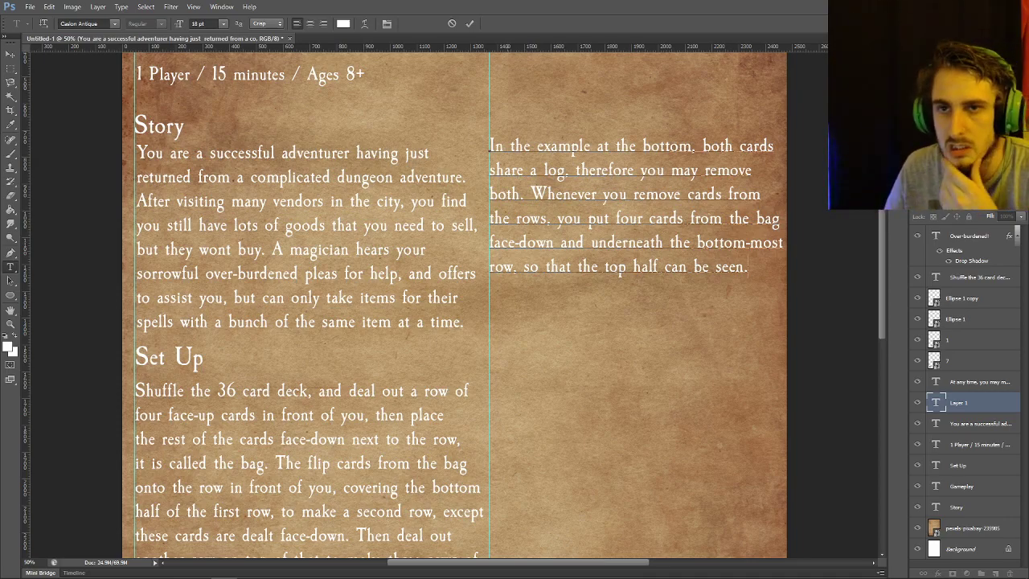
{"action": "left_click", "coordinate": [470, 23]}
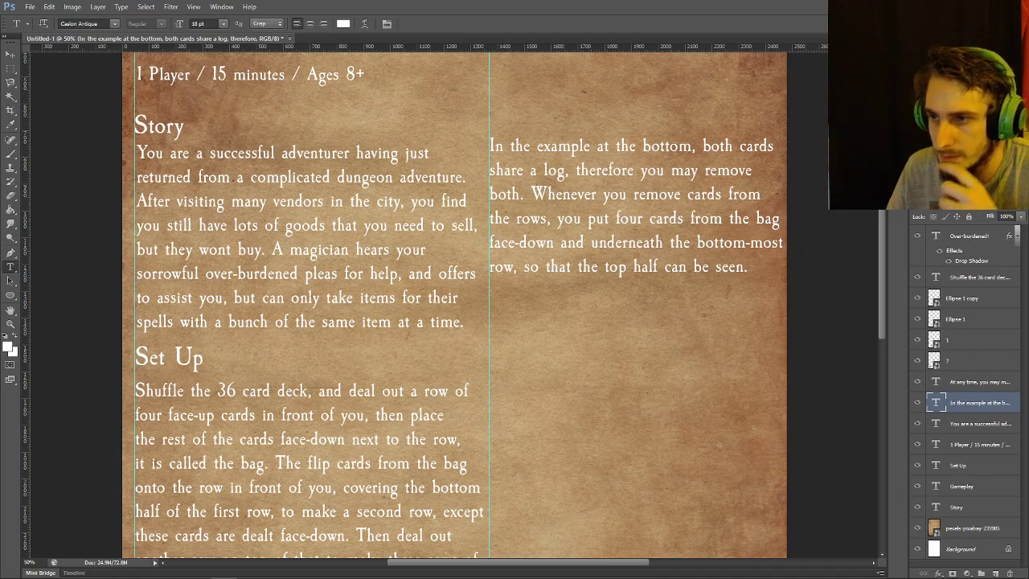
Add a 24 pt heading "Victory Conditions" below the example paragraph, aligned to the column guide
{"action": "left_click", "coordinate": [962, 485]}
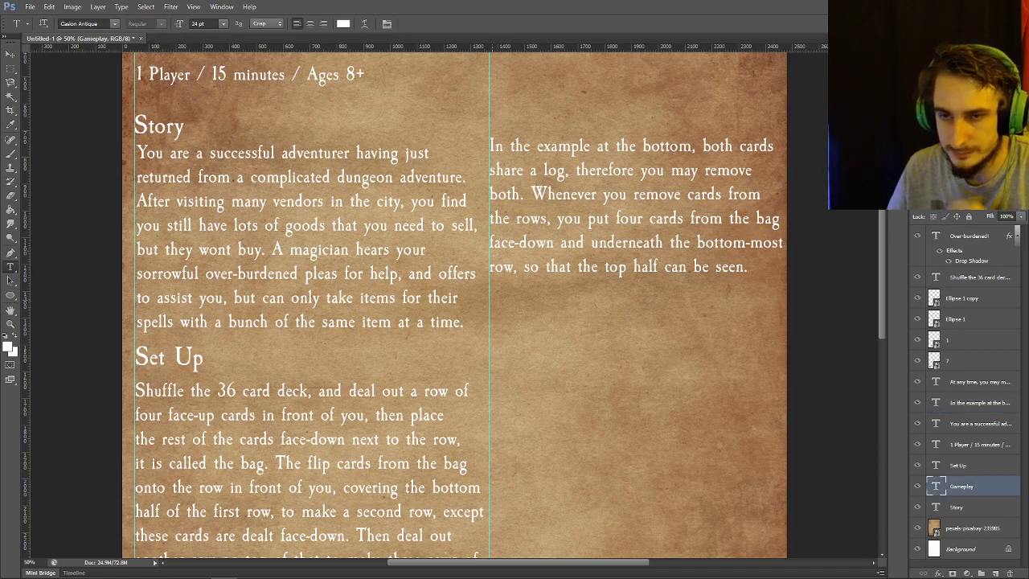
{"action": "left_click", "coordinate": [492, 293]}
{"action": "type", "text": "Victory"}
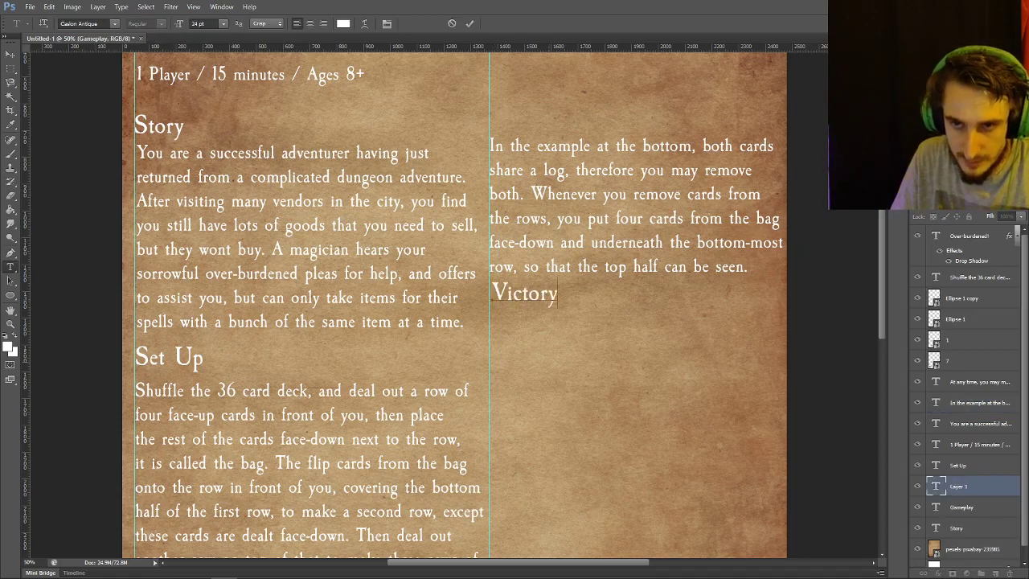
{"action": "type", "text": " Conditions"}
{"action": "left_click_drag", "start_coordinate": [578, 314], "coordinate": [577, 323]}
{"action": "left_click", "coordinate": [470, 23]}
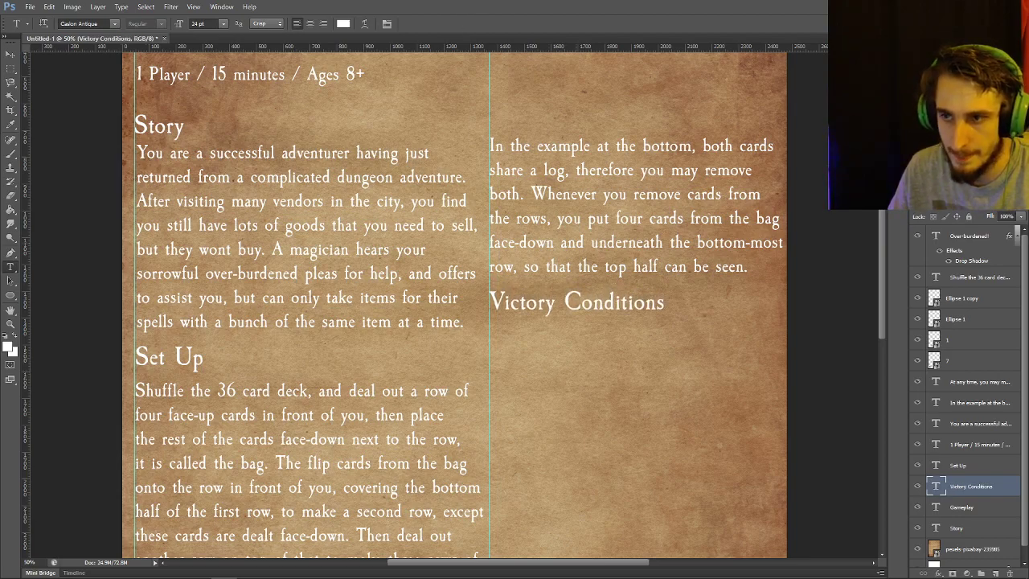
Start an 18 pt body text under the Victory Conditions heading reading "If at any time, you exceed"
{"action": "left_click", "coordinate": [979, 382]}
{"action": "left_click", "coordinate": [489, 330]}
{"action": "type", "text": "If at any time, the"}
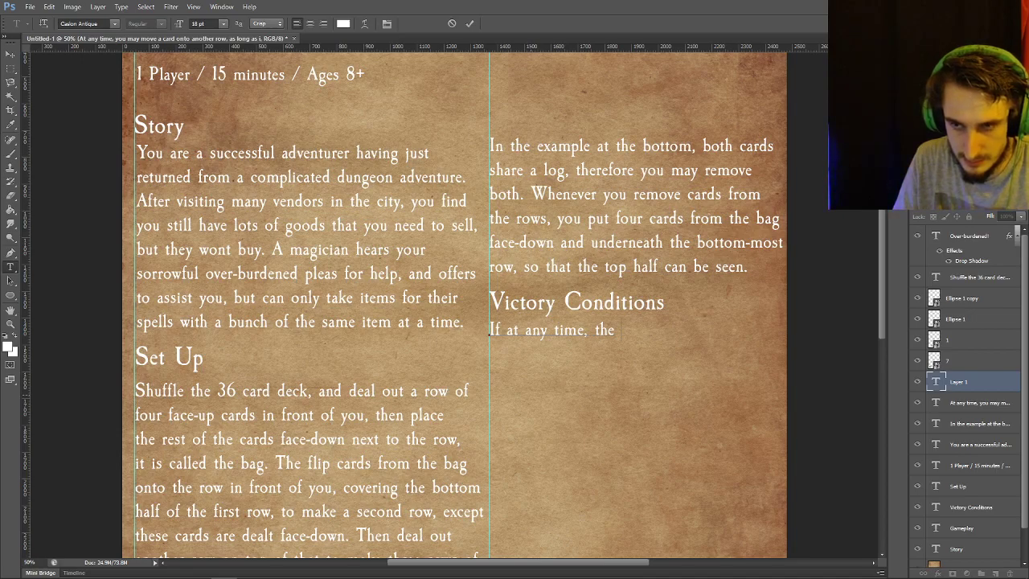
{"action": "key", "text": "BackSpace"}
{"action": "key", "text": "BackSpace"}
{"action": "key", "text": "BackSpace"}
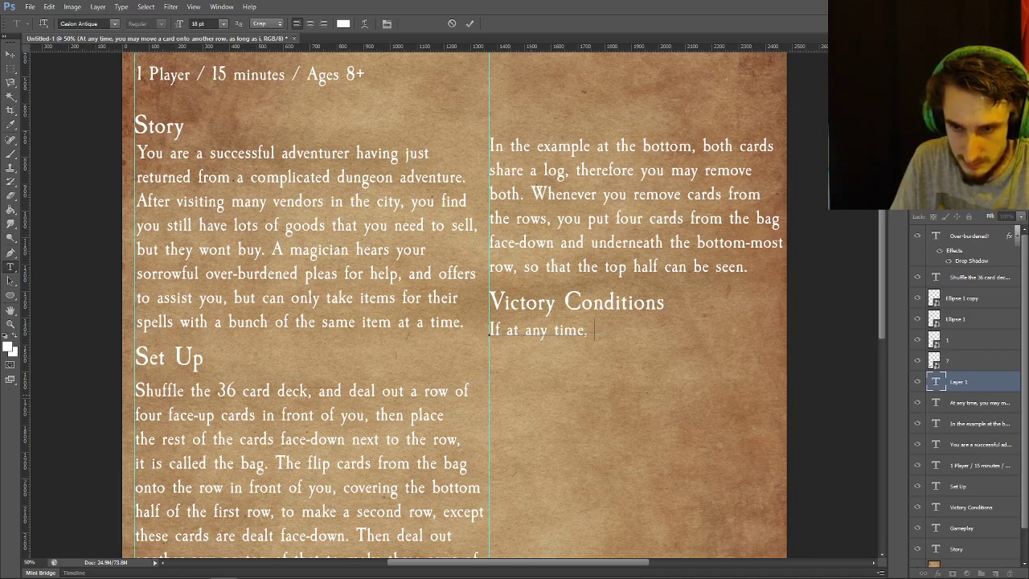
{"action": "type", "text": "you exceed"}
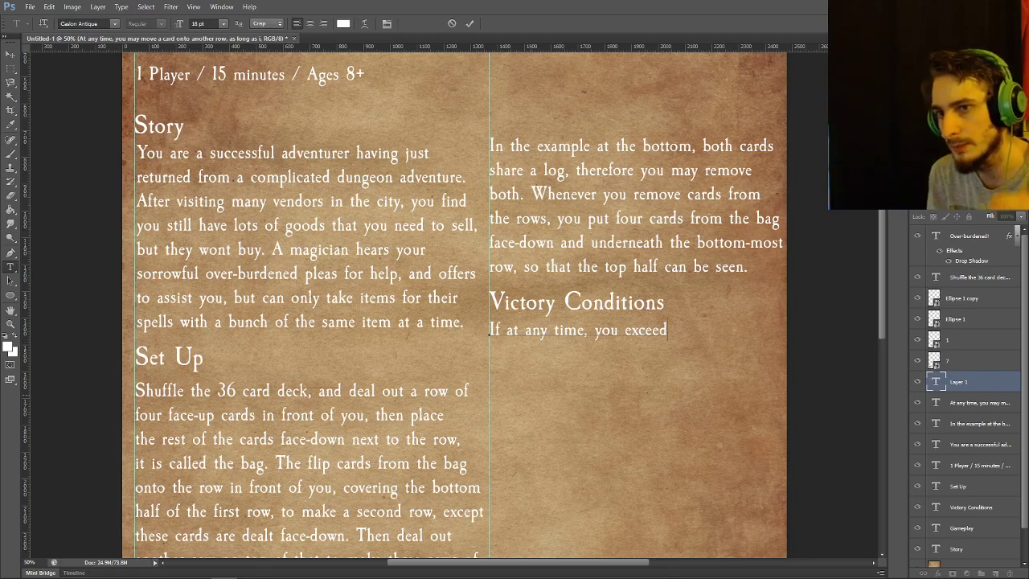
Move the "If at any time" line and the Victory Conditions heading down to make room below the example paragraph
{"action": "left_click_drag", "start_coordinate": [684, 377], "coordinate": [684, 524]}
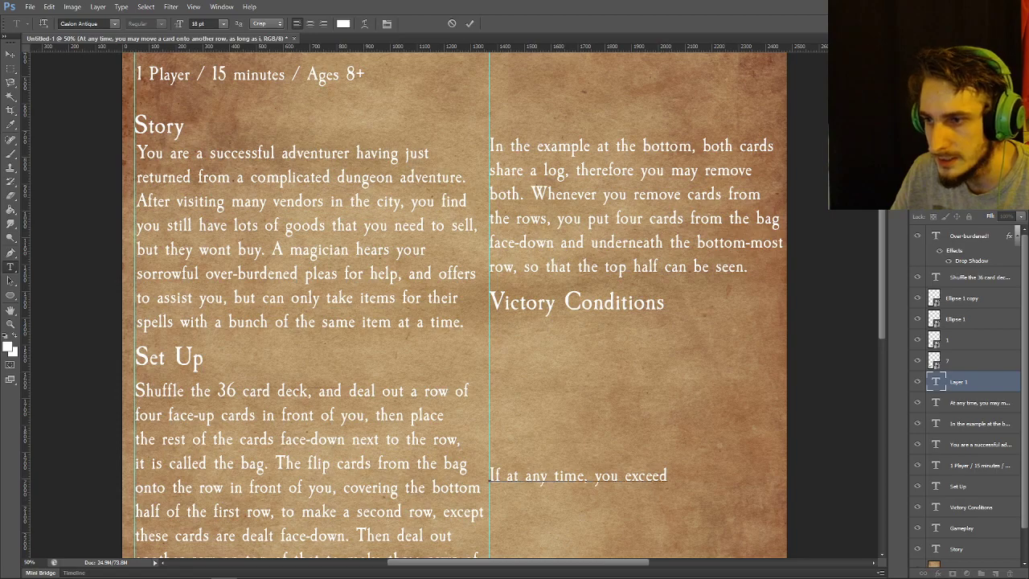
{"action": "left_click", "coordinate": [971, 508]}
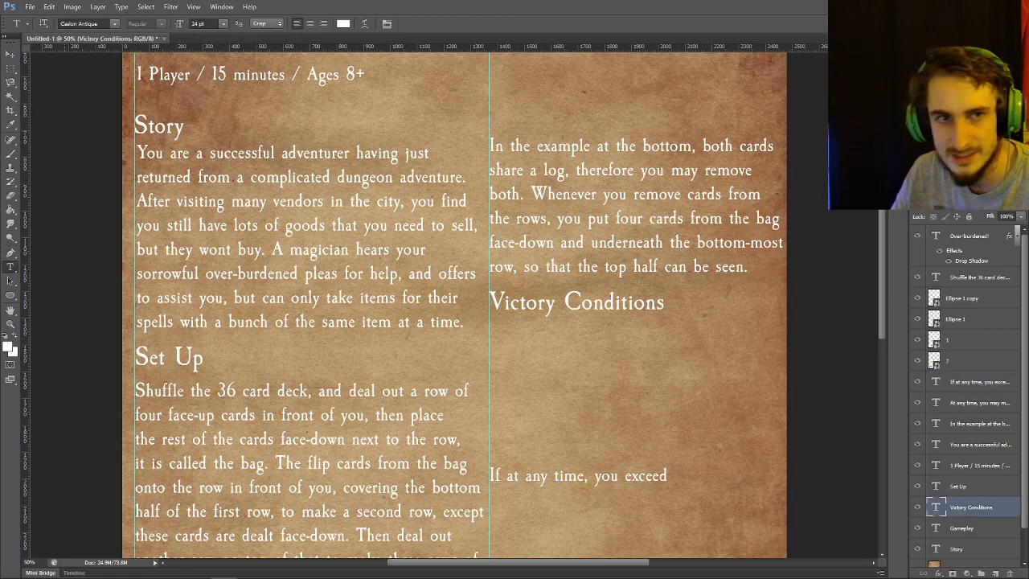
{"action": "key", "text": "v"}
{"action": "left_click_drag", "start_coordinate": [581, 280], "coordinate": [571, 448]}
Append a new line to the example paragraph: "Whenever a face-down card, no longer has cards on top of it, it becomes turned face up"
{"action": "left_click", "coordinate": [979, 382]}
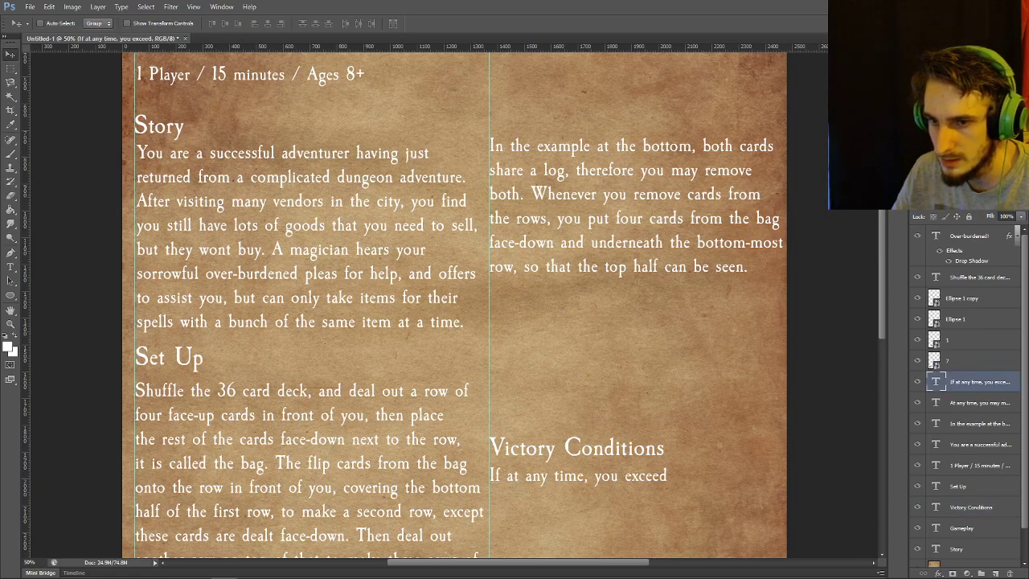
{"action": "left_click", "coordinate": [979, 403]}
{"action": "key", "text": "t"}
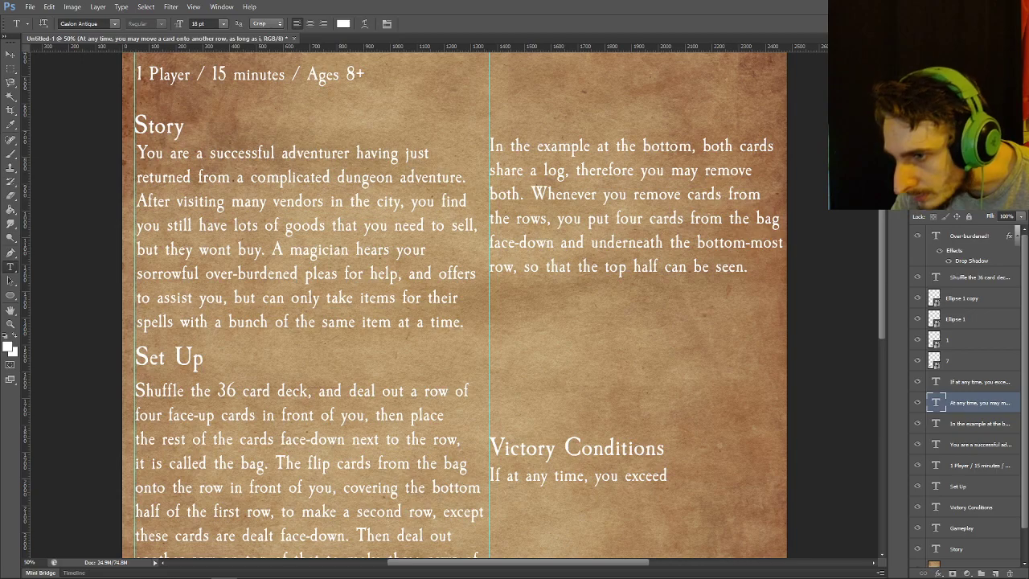
{"action": "left_click", "coordinate": [979, 423]}
{"action": "left_click", "coordinate": [603, 242]}
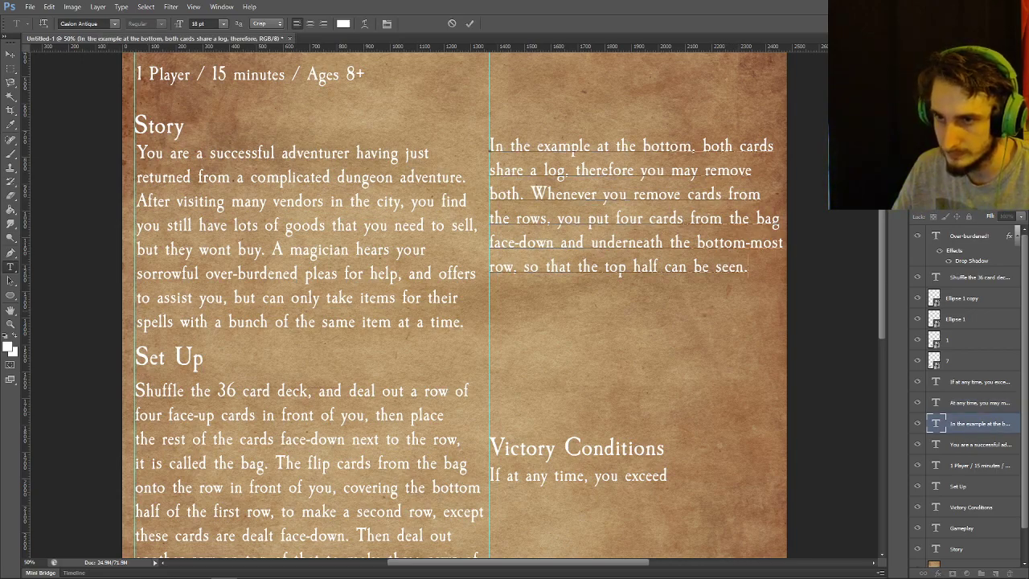
{"action": "key", "text": "Return"}
{"action": "type", "text": "W"}
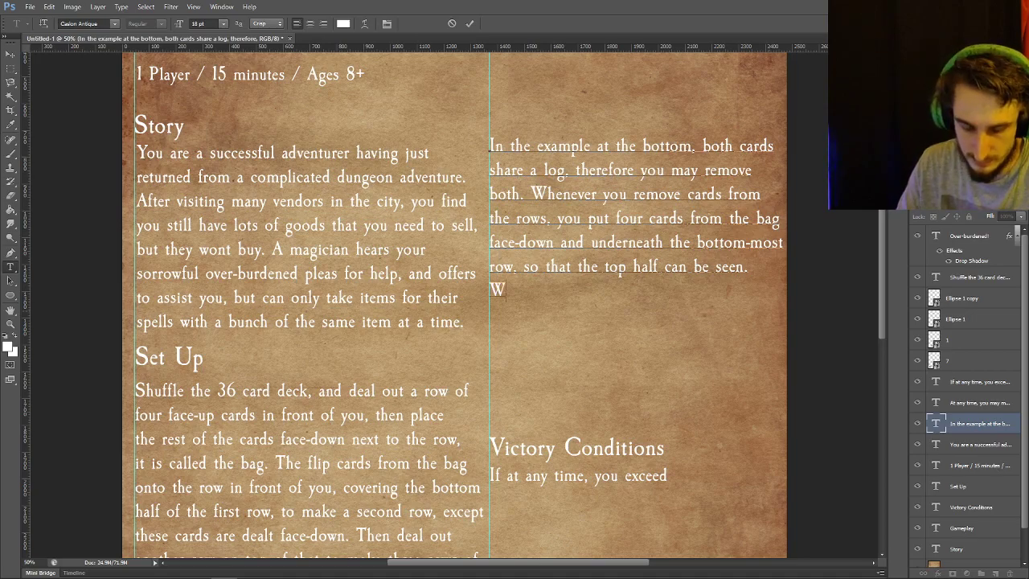
{"action": "type", "text": "henever a face-d"}
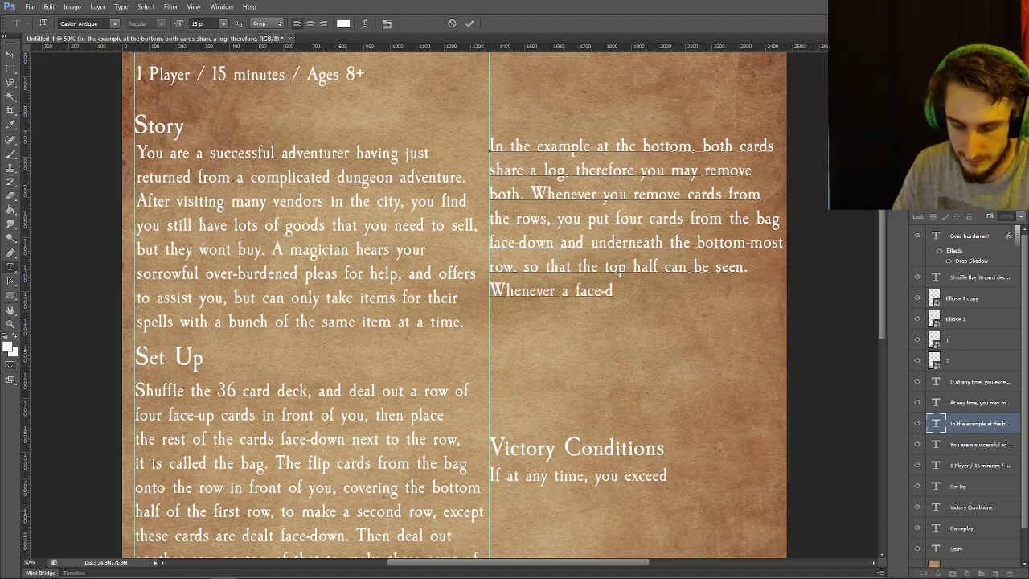
{"action": "type", "text": "own card, no longer has "}
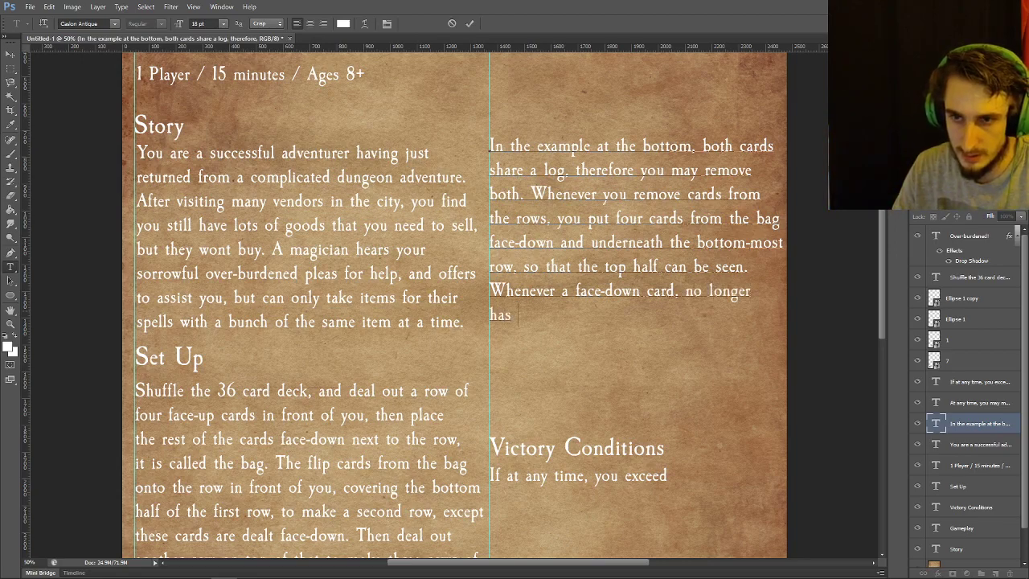
{"action": "type", "text": "cards on top o"}
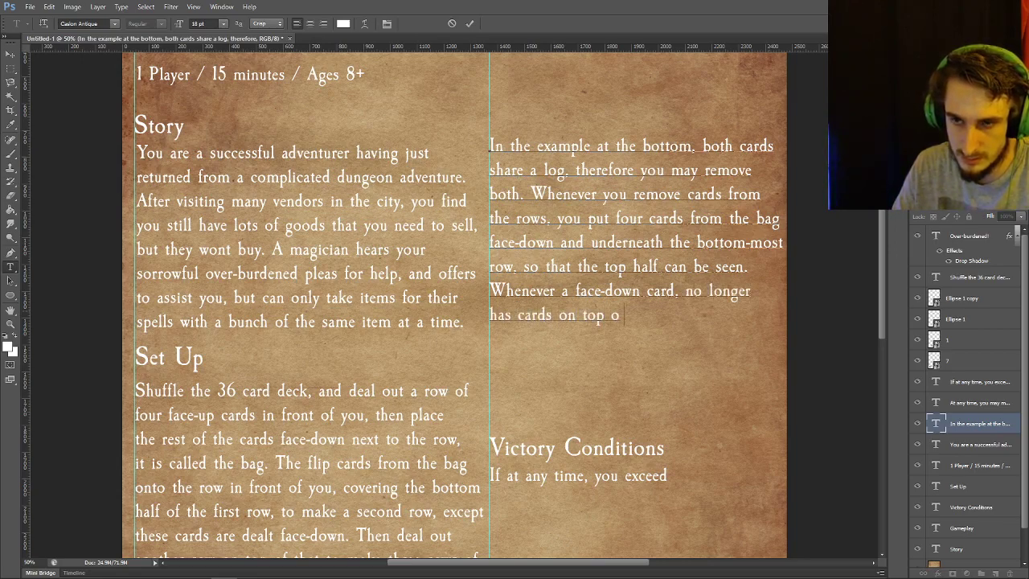
{"action": "type", "text": "f it, it becom"}
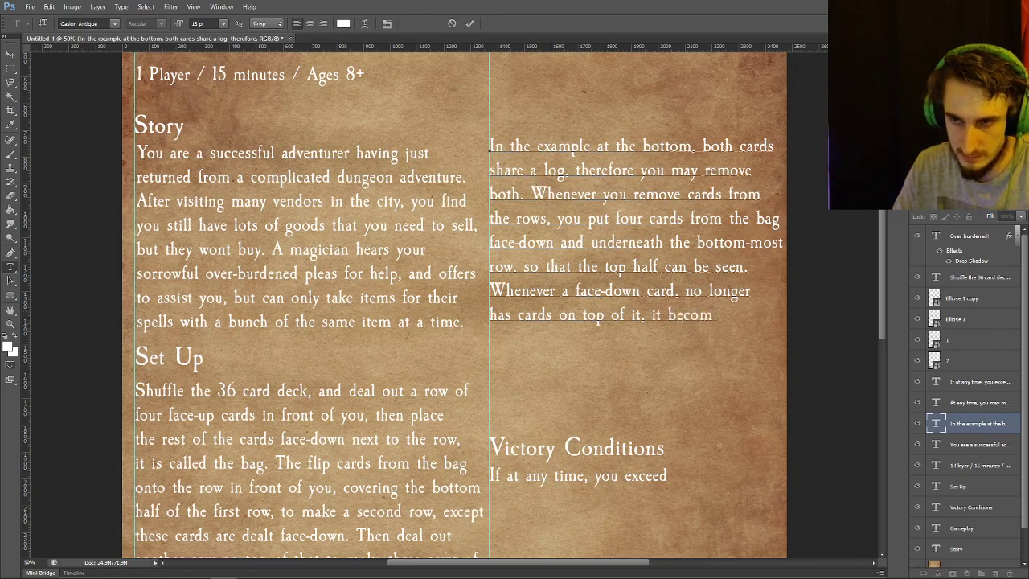
{"action": "type", "text": "es turned face"}
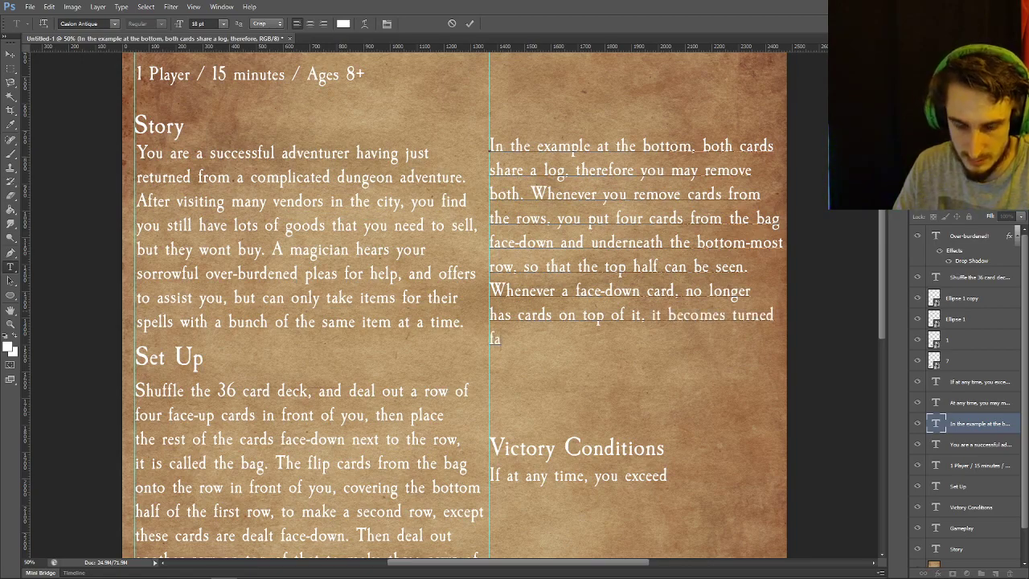
{"action": "type", "text": " up"}
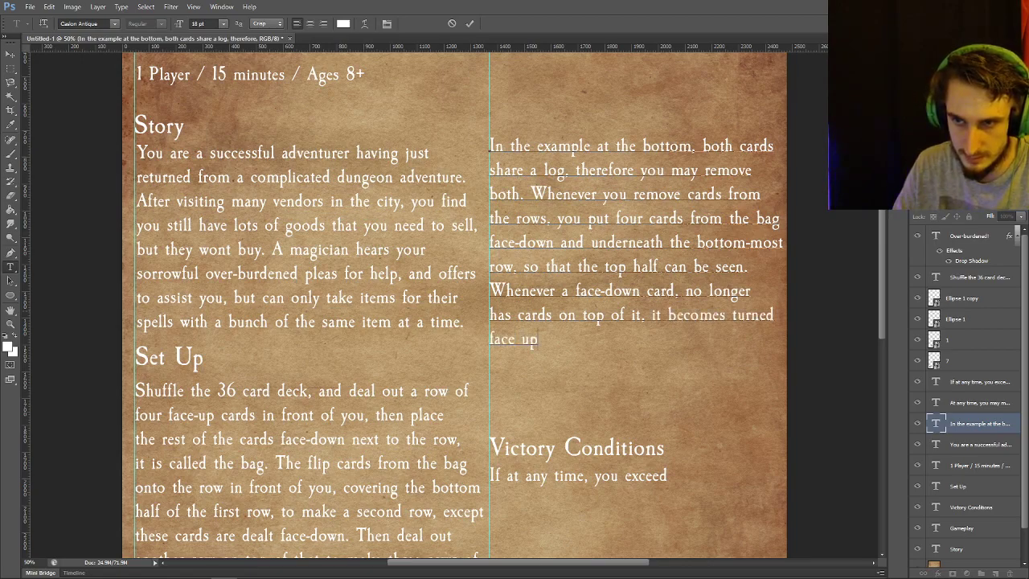
Complete the face-down card sentence with ", and is treated like a regular card." and commit the text
{"action": "type", "text": ". and"}
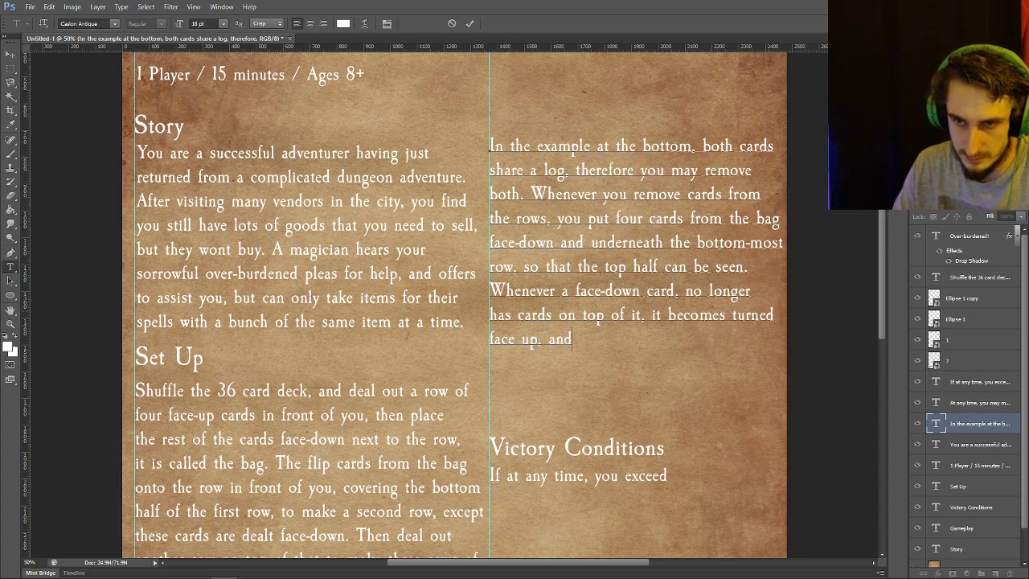
{"action": "type", "text": " is treated"}
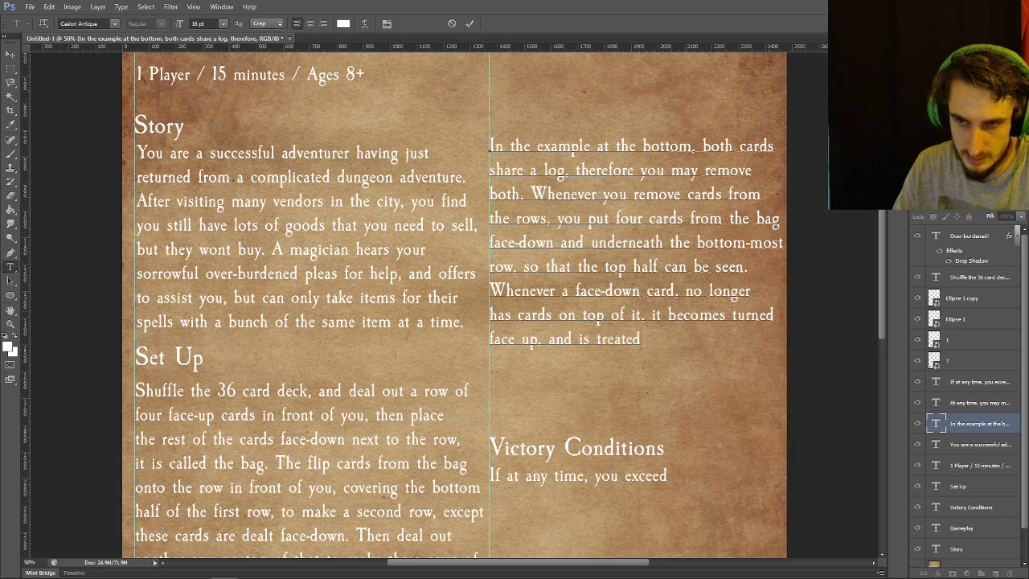
{"action": "type", "text": " like a regular card."}
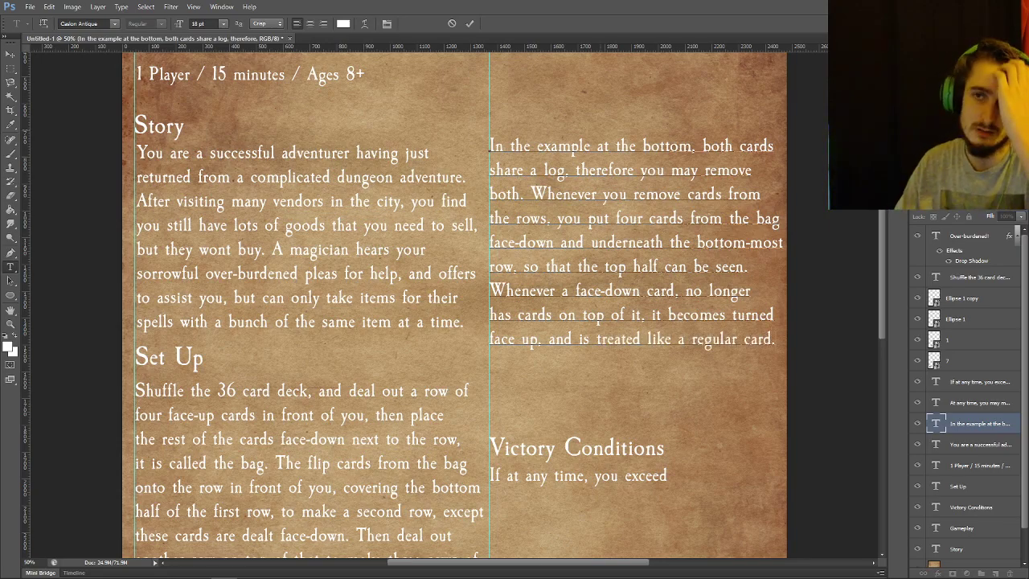
{"action": "key", "text": "ctrl+Return"}
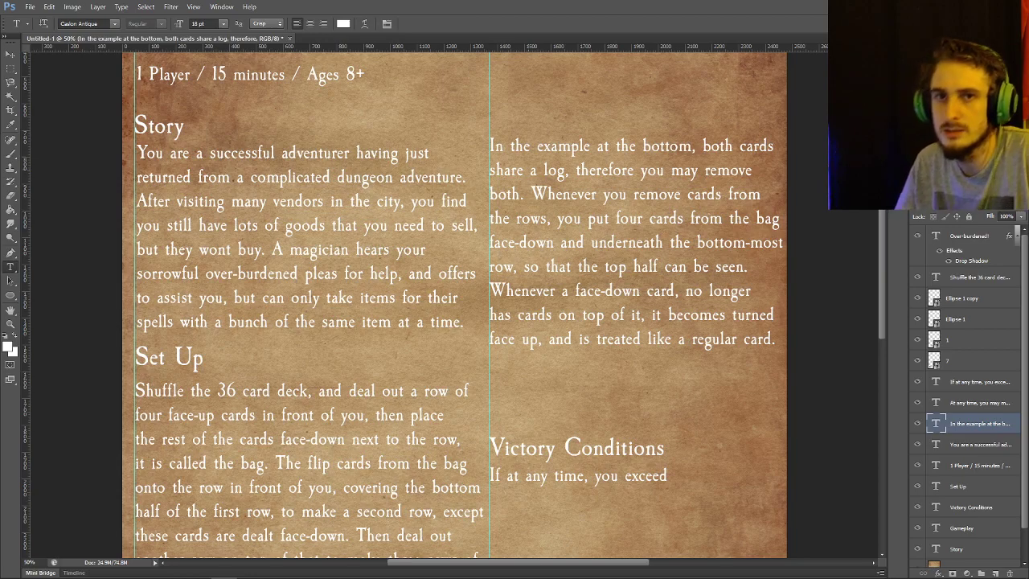
Move the Victory Conditions heading and its body line up to sit just below the extended example paragraph
{"action": "key", "text": "v"}
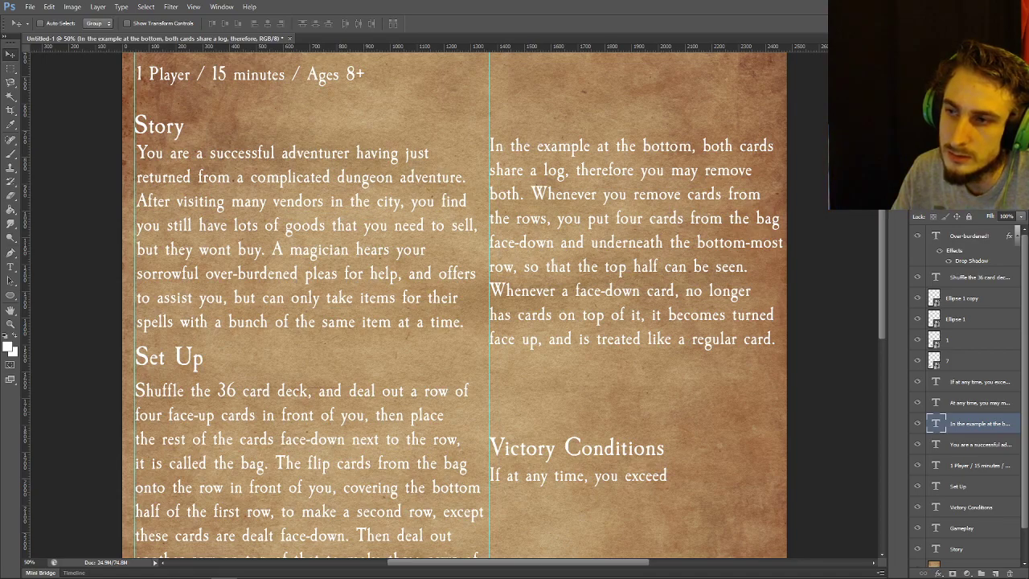
{"action": "left_click", "coordinate": [971, 507]}
{"action": "left_click_drag", "start_coordinate": [632, 425], "coordinate": [631, 360]}
{"action": "left_click", "coordinate": [973, 382]}
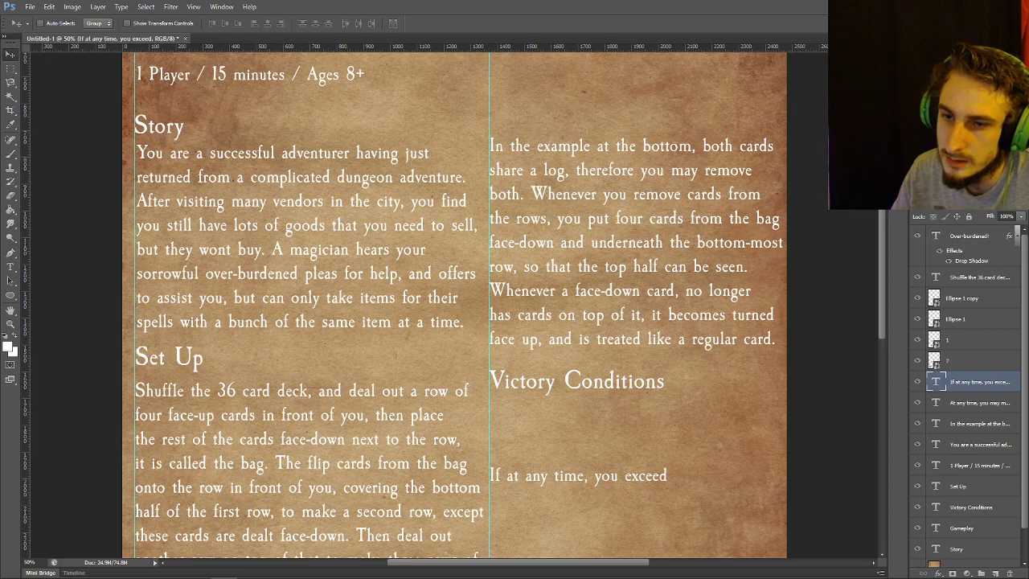
{"action": "left_click_drag", "start_coordinate": [607, 434], "coordinate": [607, 377]}
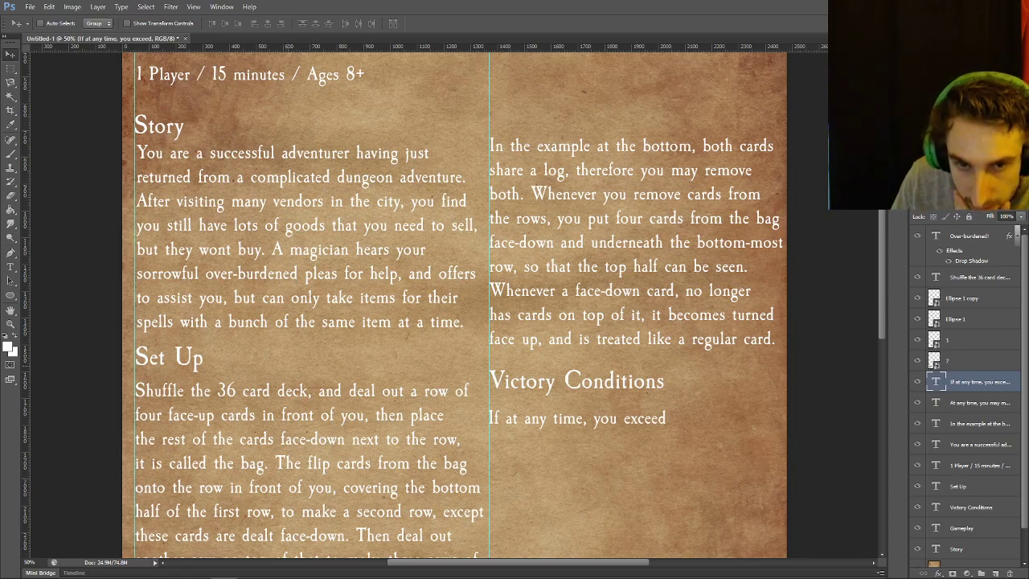
Extend the unfinished "If at any time, you exceed" line under Victory Conditions with "six rows."
{"action": "scroll", "coordinate": [454, 306], "scroll_direction": "down", "scroll_amount": 5}
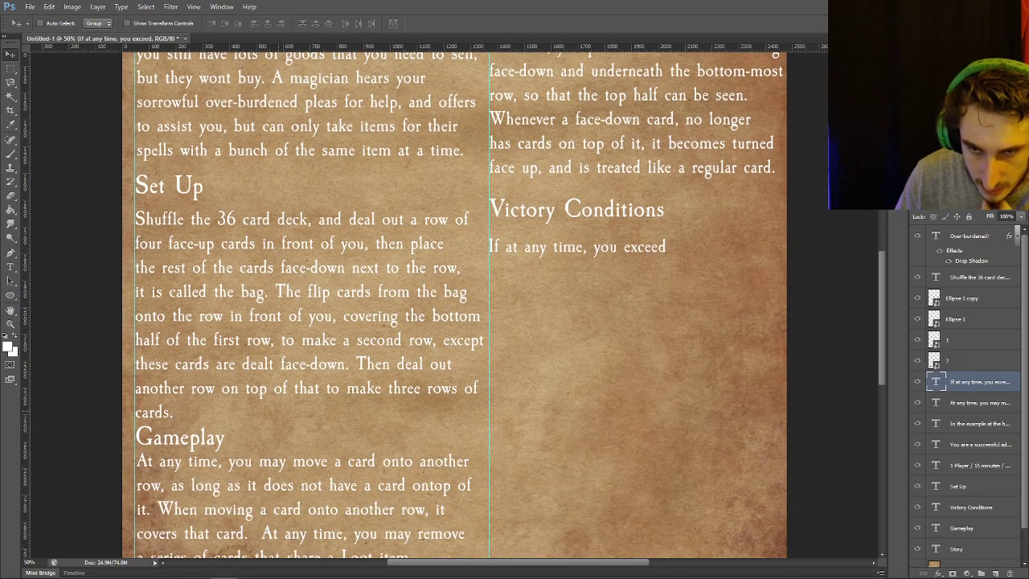
{"action": "scroll", "coordinate": [454, 305], "scroll_direction": "down", "scroll_amount": 1}
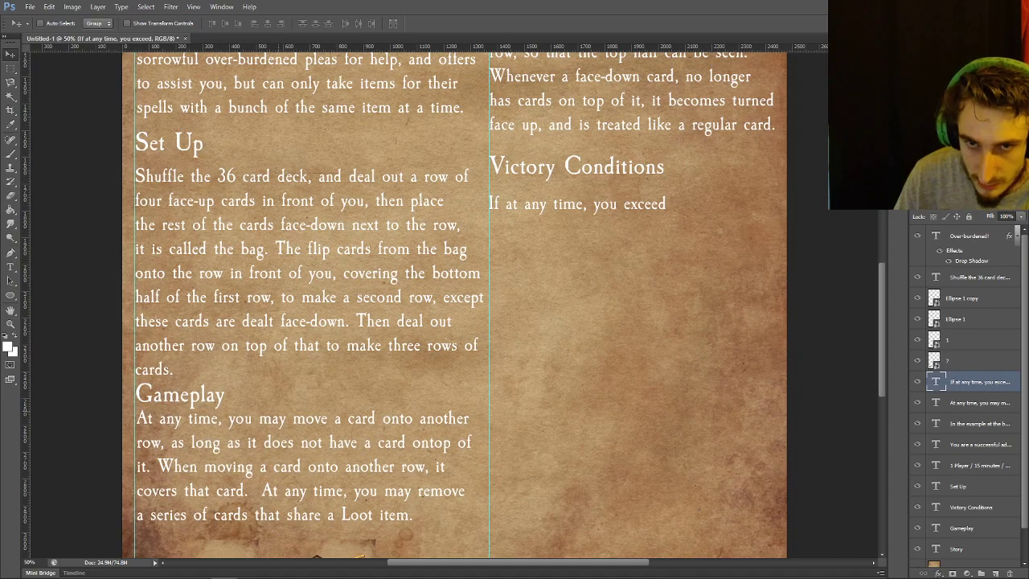
{"action": "scroll", "coordinate": [454, 305], "scroll_direction": "up", "scroll_amount": 4}
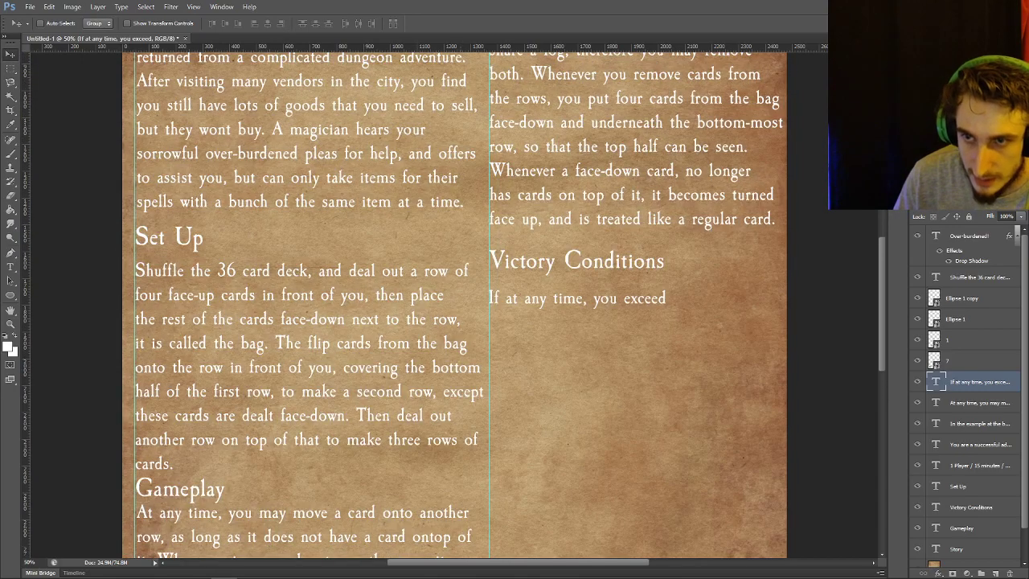
{"action": "left_click", "coordinate": [10, 267]}
{"action": "left_click", "coordinate": [530, 360]}
{"action": "type", "text": "six t"}
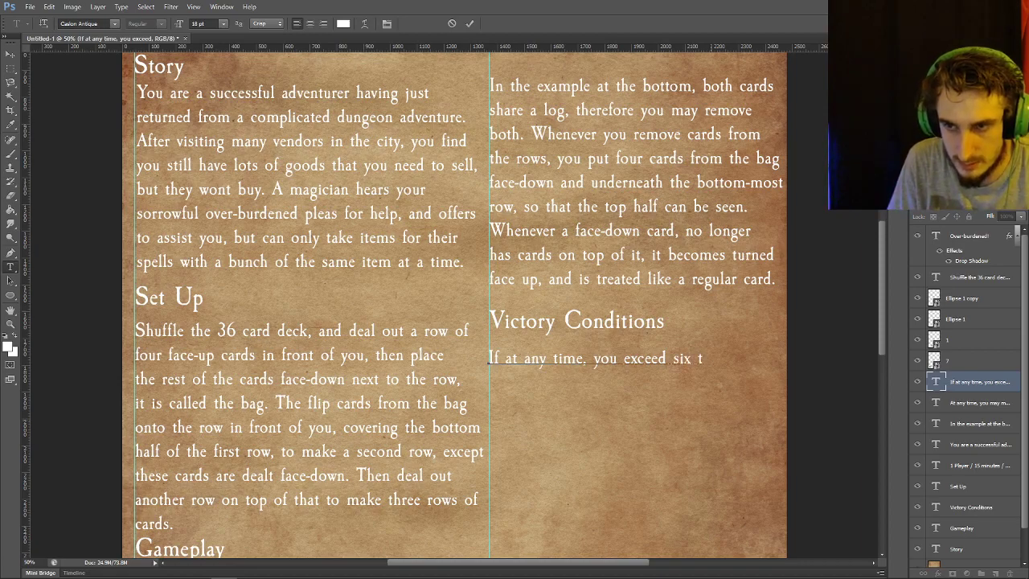
{"action": "key", "text": "BackSpace"}
{"action": "type", "text": "rows."}
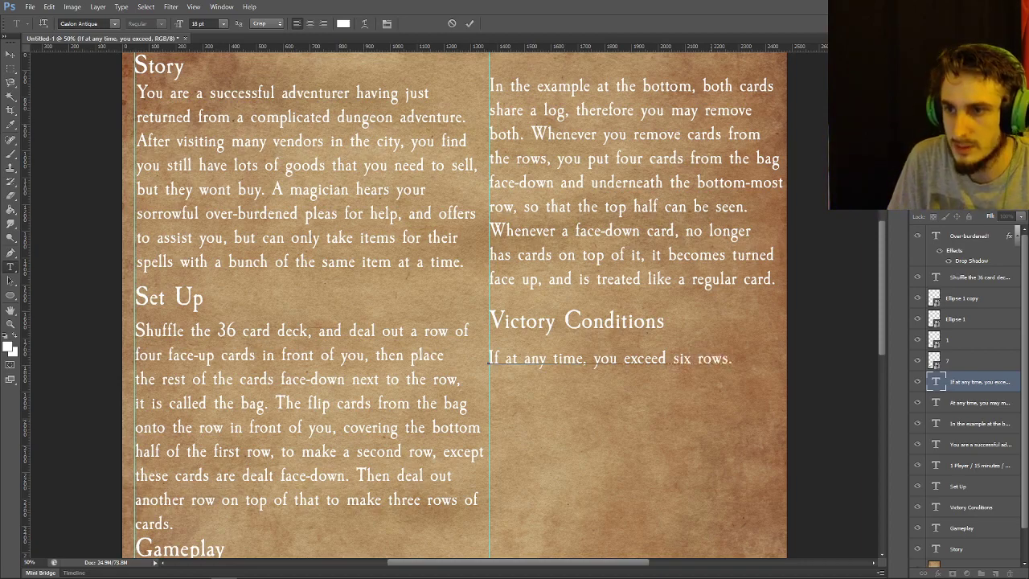
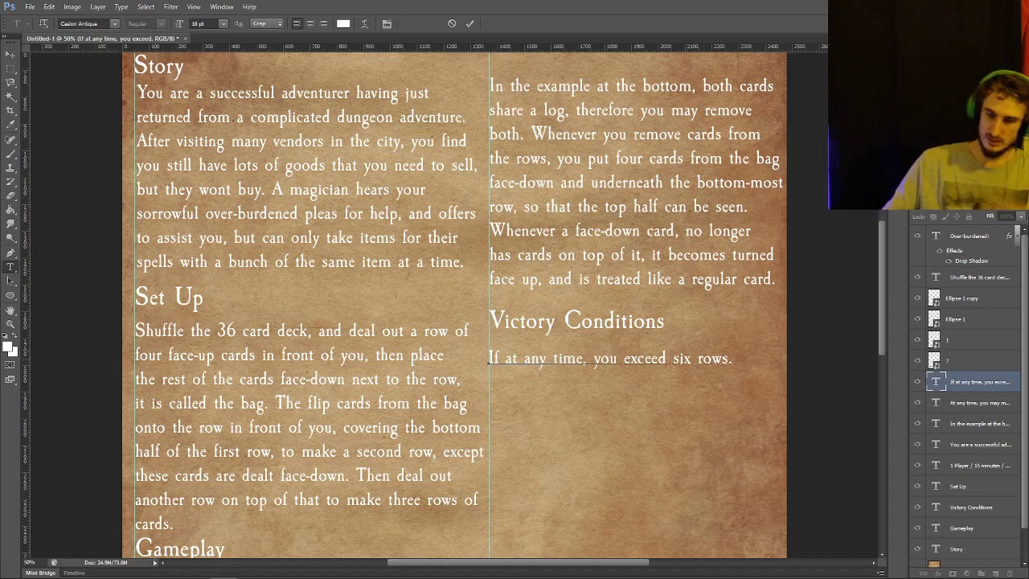
Replace the word "six" with "seven" in the Victory Conditions line
{"action": "key", "text": "BackSpace"}
{"action": "key", "text": "BackSpace"}
{"action": "key", "text": "BackSpace"}
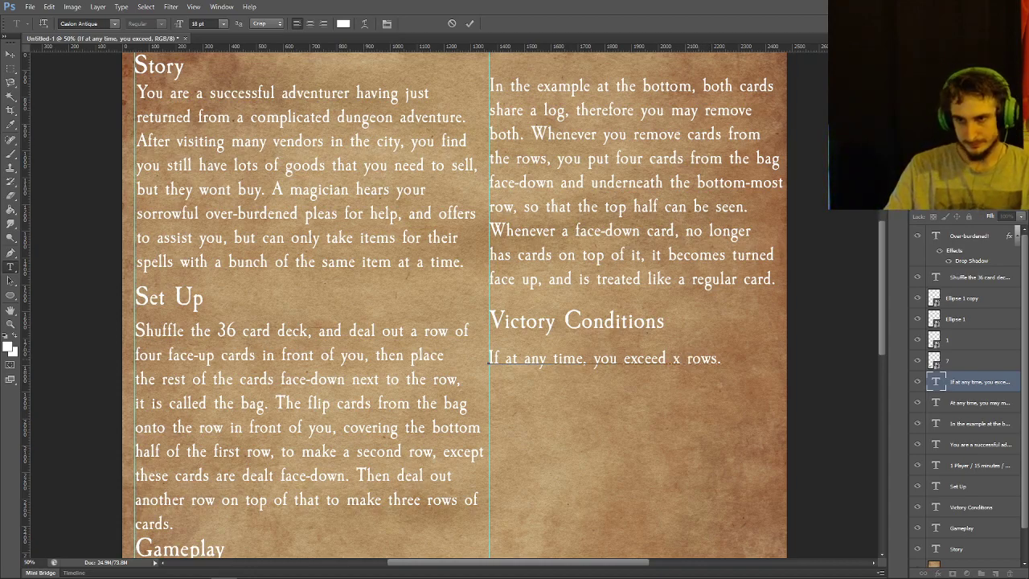
{"action": "type", "text": "seven"}
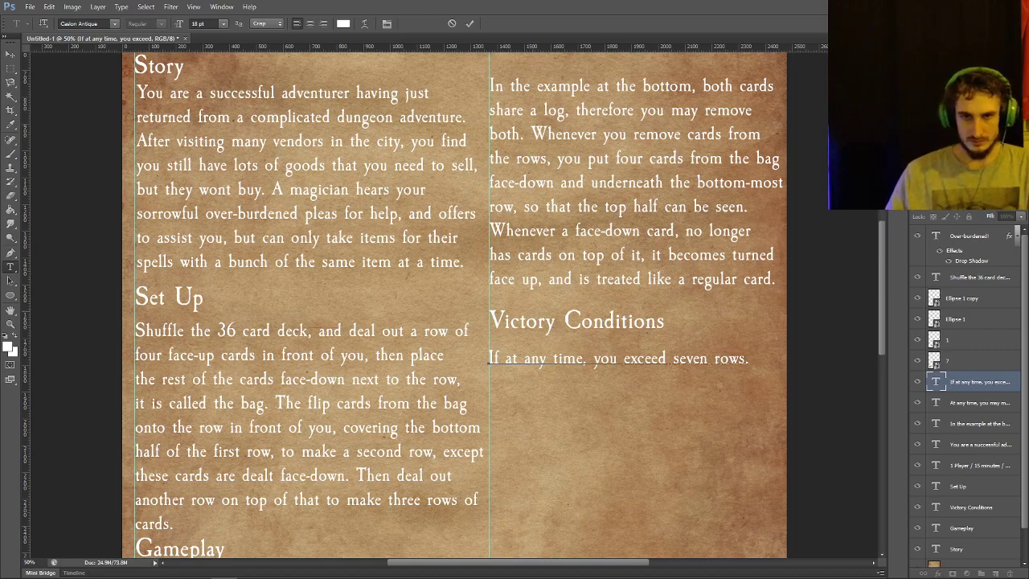
Change the deck size in the Set Up paragraph to 54 cards and commit the text
{"action": "left_click", "coordinate": [979, 466]}
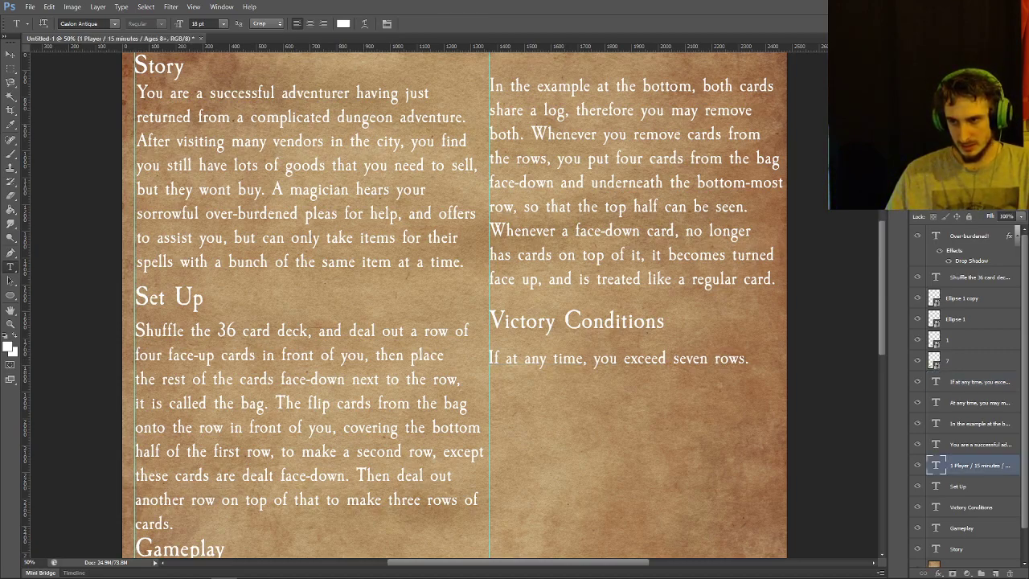
{"action": "left_click", "coordinate": [979, 444]}
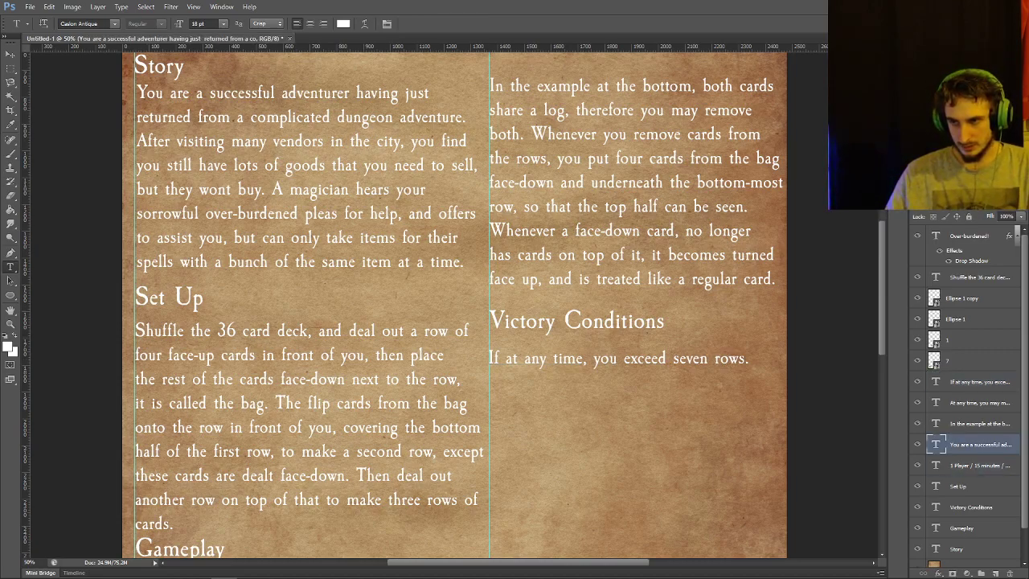
{"action": "left_click", "coordinate": [979, 277]}
{"action": "left_click", "coordinate": [226, 332]}
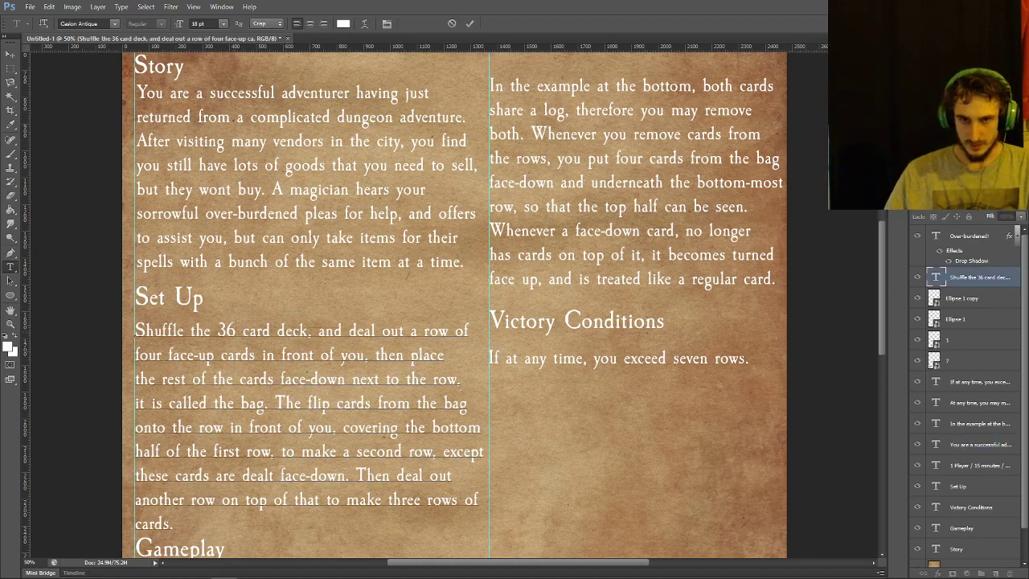
{"action": "key", "text": "BackSpace"}
{"action": "key", "text": "Delete"}
{"action": "type", "text": "54"}
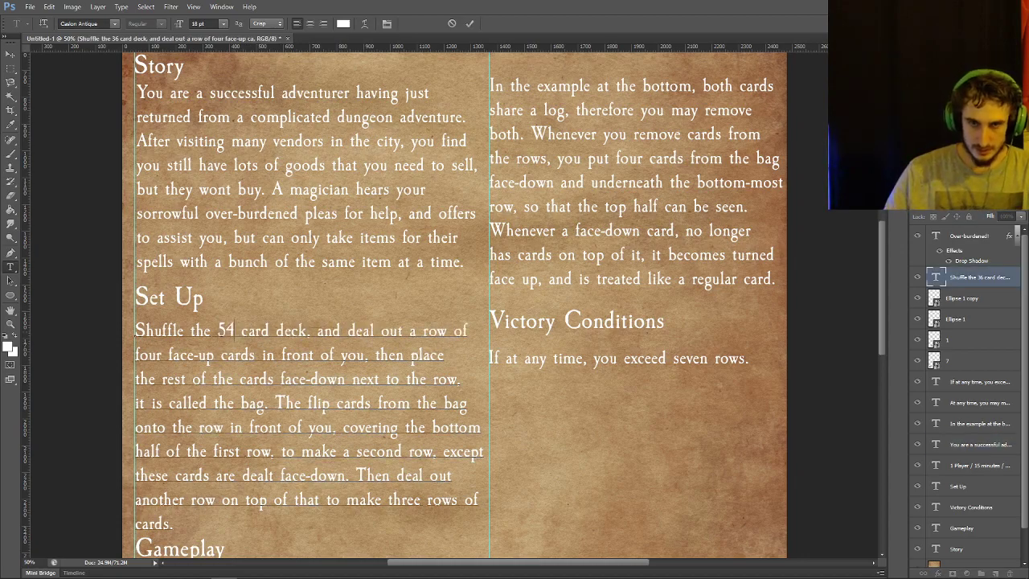
{"action": "left_click", "coordinate": [470, 24]}
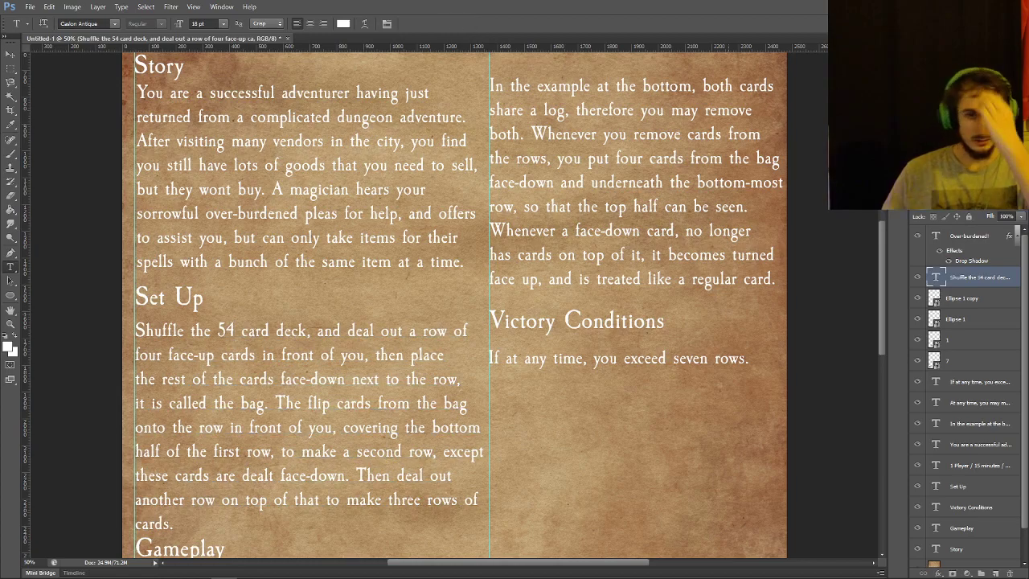
Replace the period ending the Victory Conditions line with " the game ends immediately and you lose."
{"action": "left_click", "coordinate": [937, 381]}
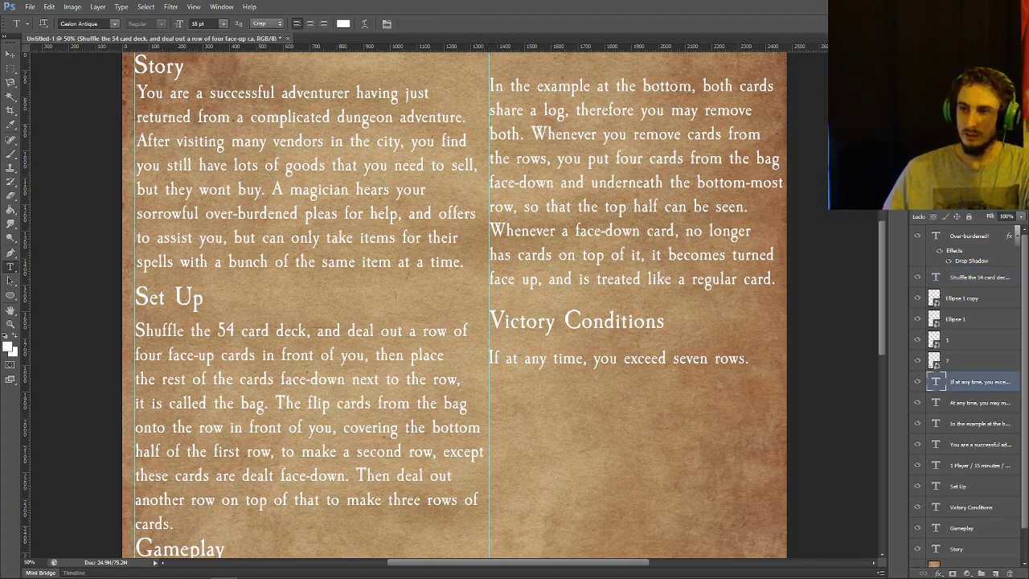
{"action": "left_click", "coordinate": [753, 366]}
{"action": "key", "text": "Escape"}
{"action": "left_click", "coordinate": [492, 359]}
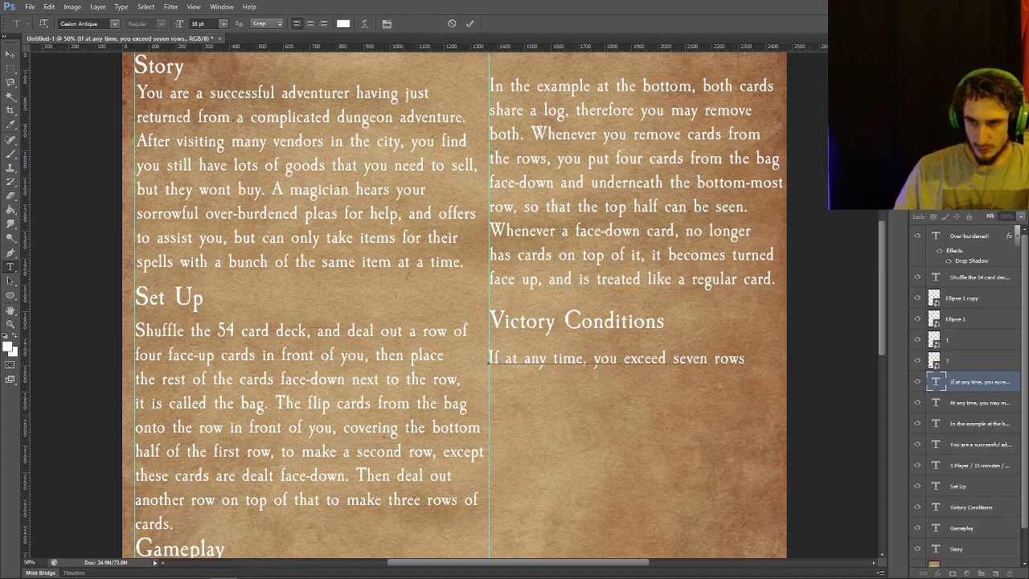
{"action": "type", "text": "y"}
{"action": "key", "text": "BackSpace"}
{"action": "type", "text": "t"}
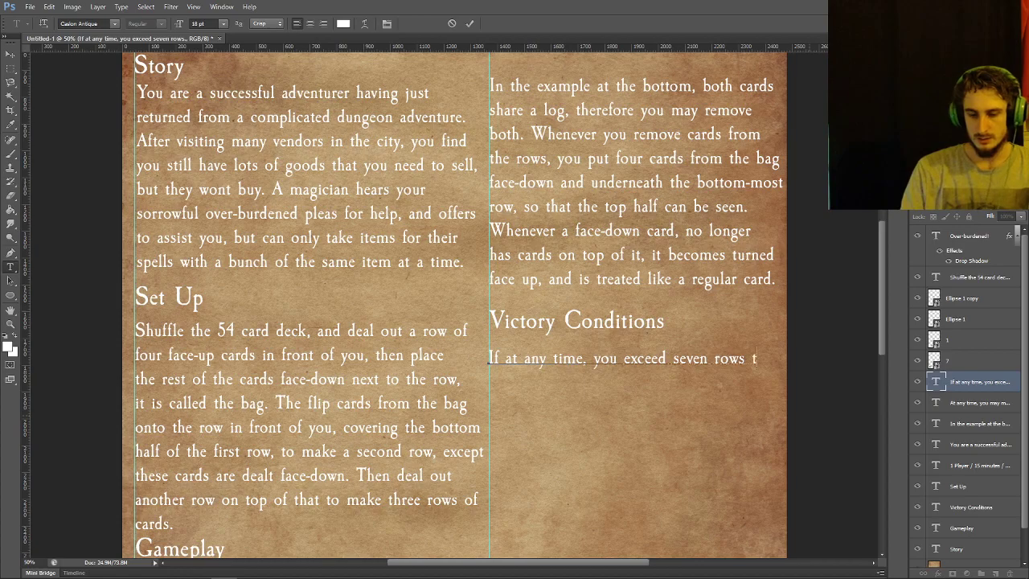
{"action": "type", "text": "he game ends im"}
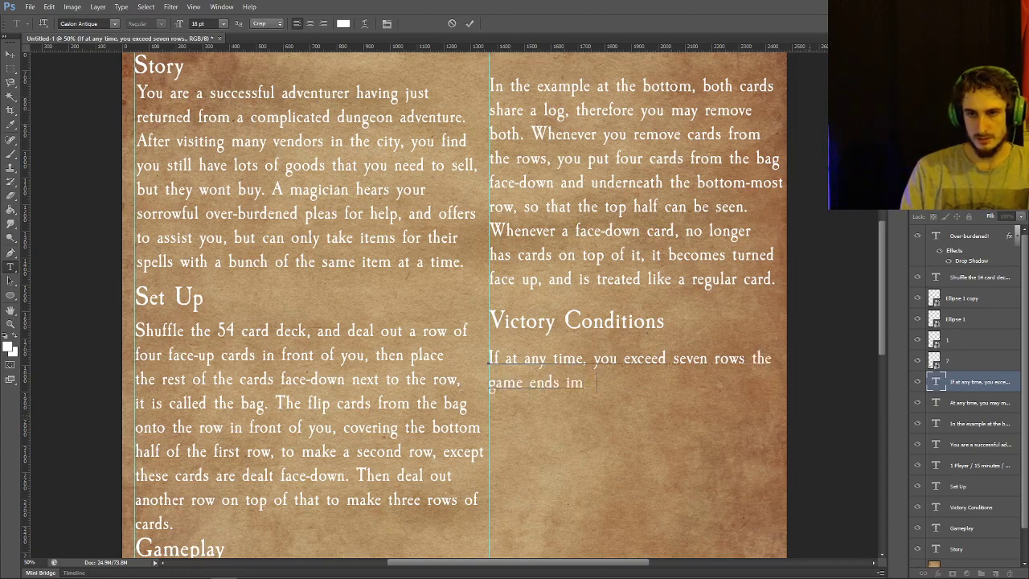
{"action": "type", "text": "mediately and you"}
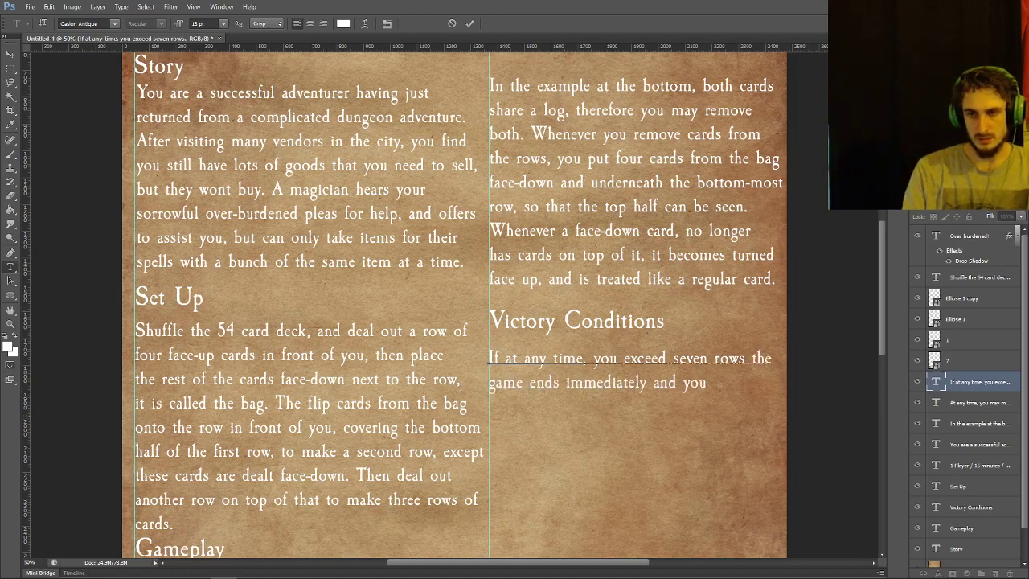
{"action": "type", "text": " lose."}
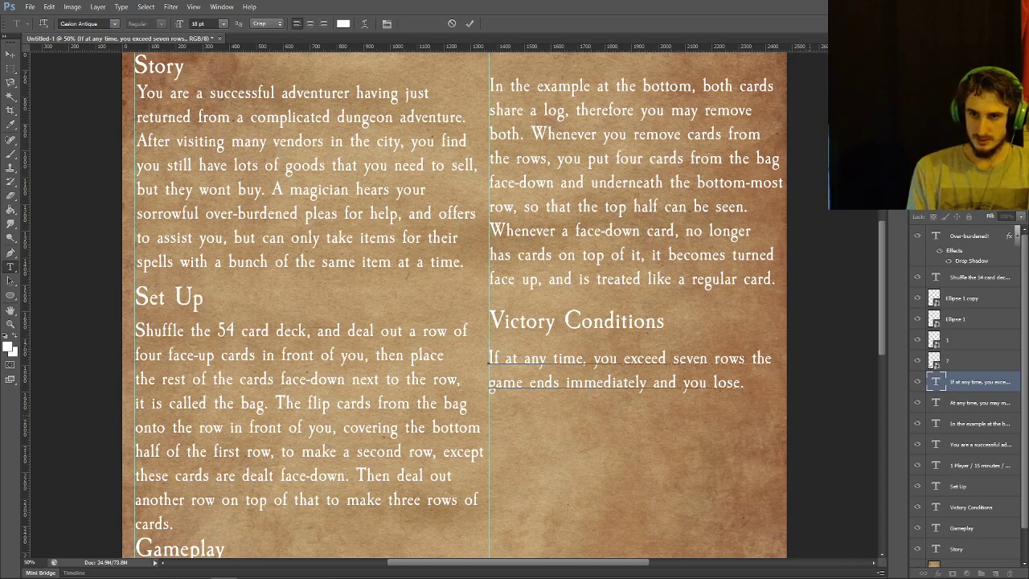
Add "If you manage to have all cards face-up, and the bag is empty, you win the game." to the Victory Conditions text and commit it
{"action": "type", "text": "If"}
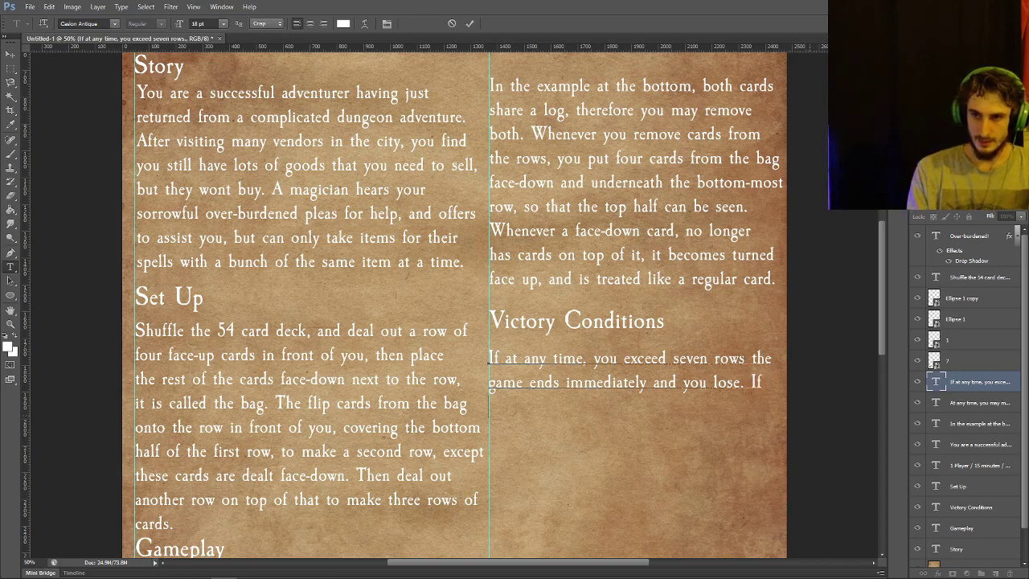
{"action": "type", "text": " you ma"}
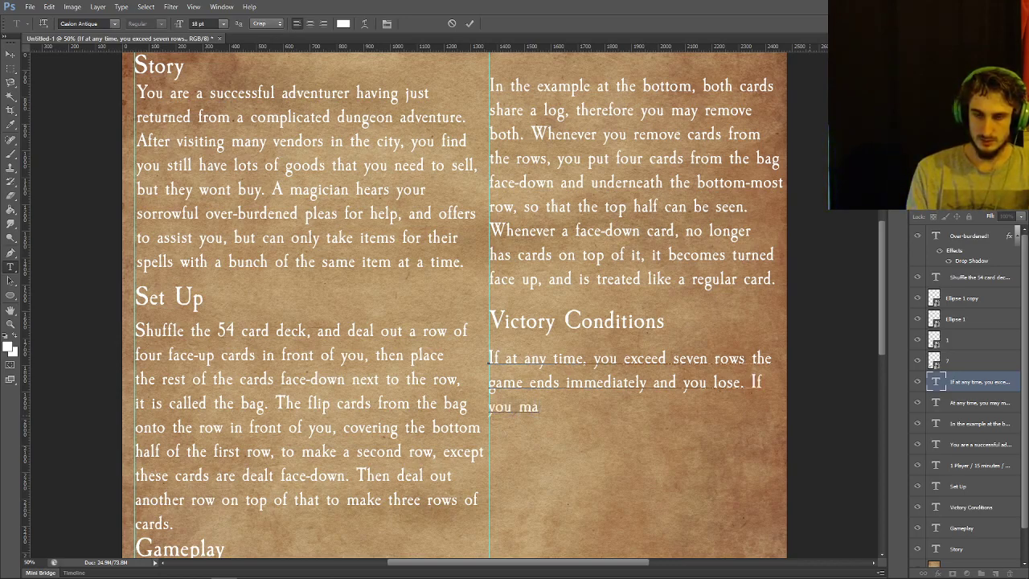
{"action": "type", "text": "nage to "}
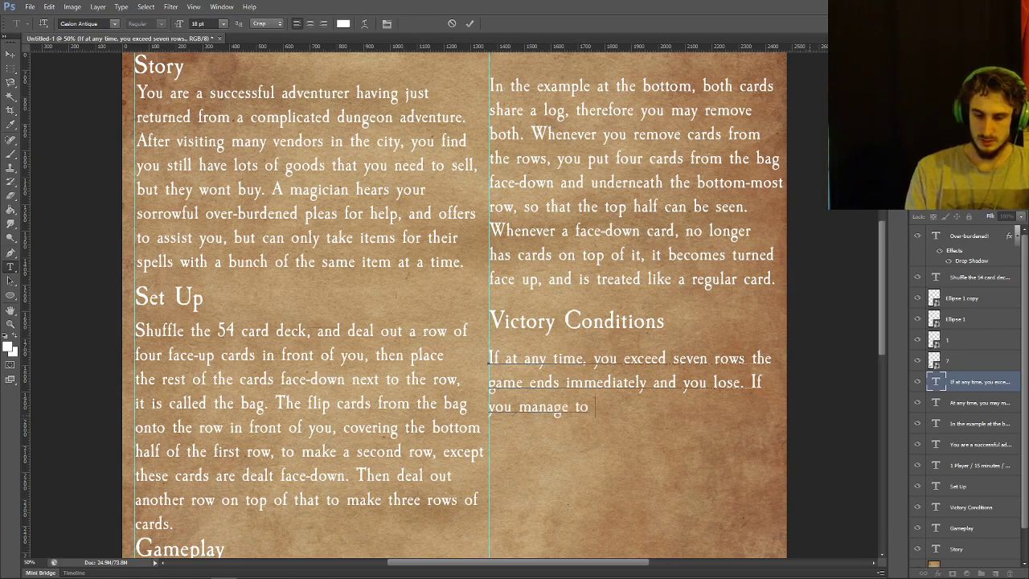
{"action": "type", "text": "have all car"}
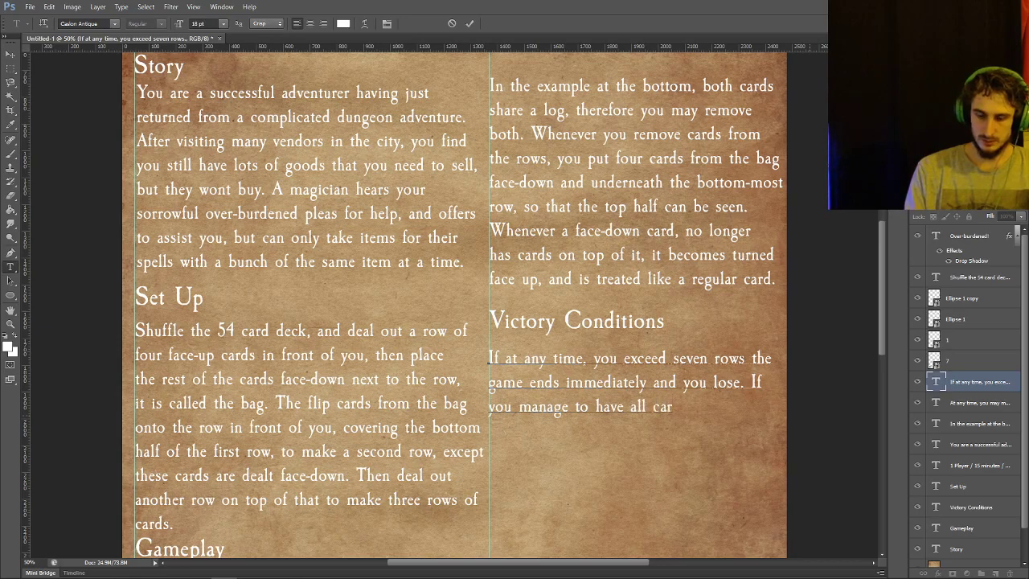
{"action": "type", "text": "ds face-up, an"}
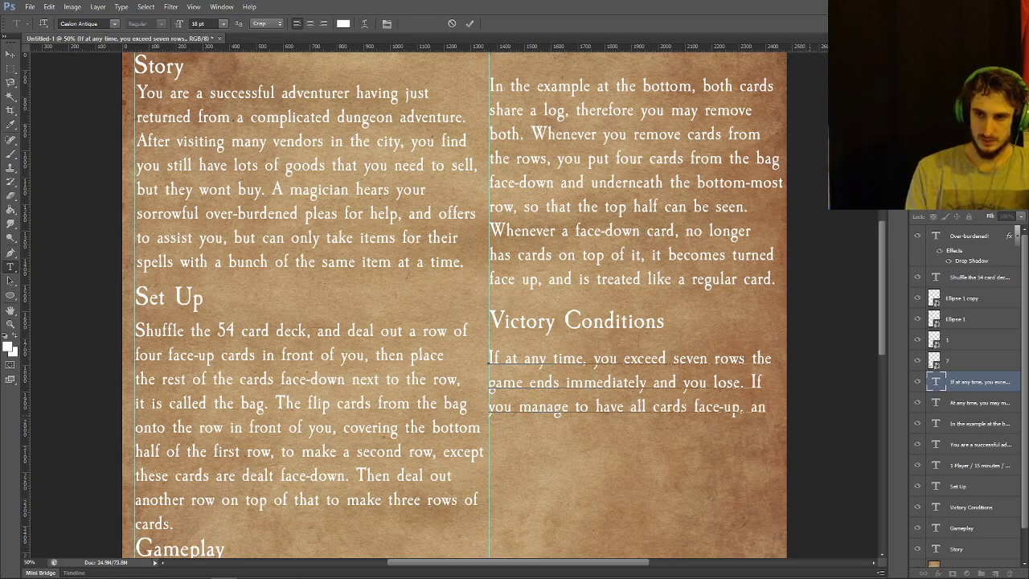
{"action": "type", "text": "d the bag"}
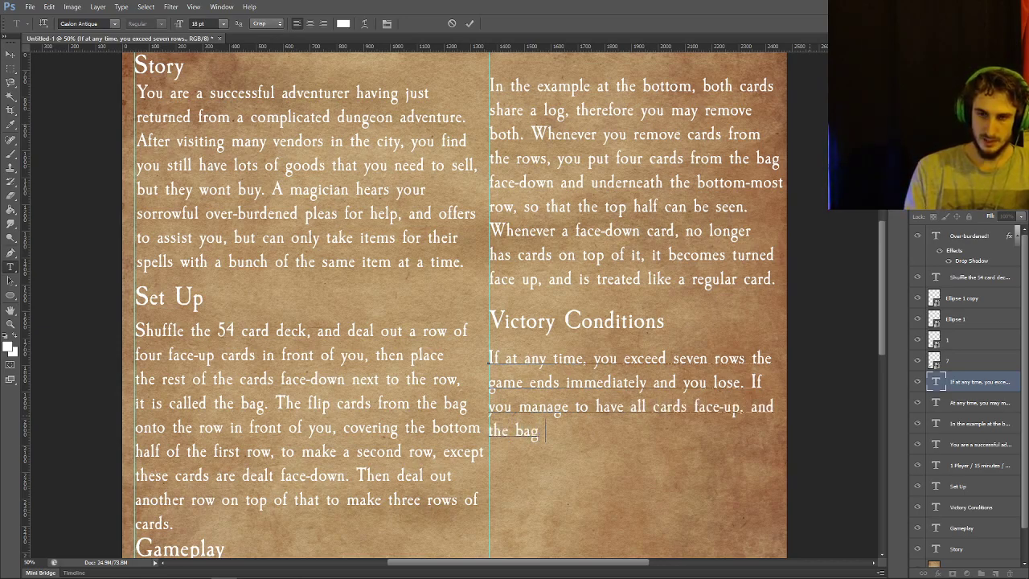
{"action": "type", "text": " is empty, you win"}
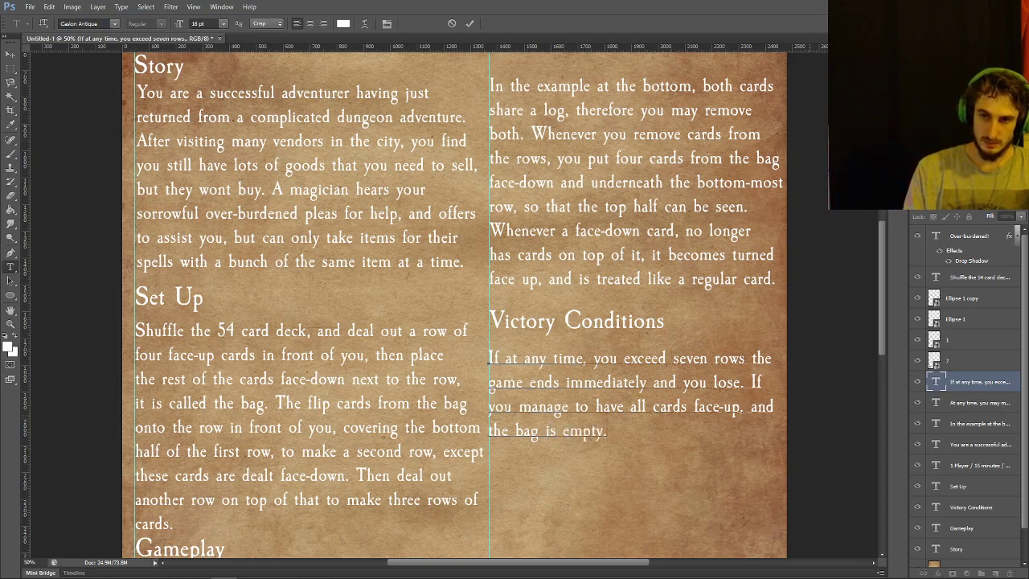
{"action": "type", "text": " the game."}
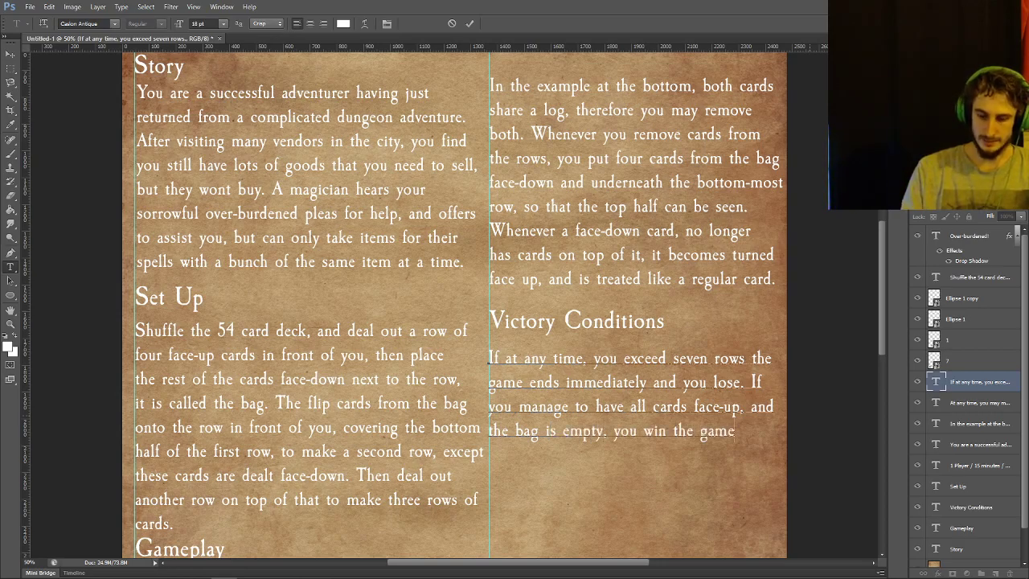
{"action": "key", "text": "ctrl+Return"}
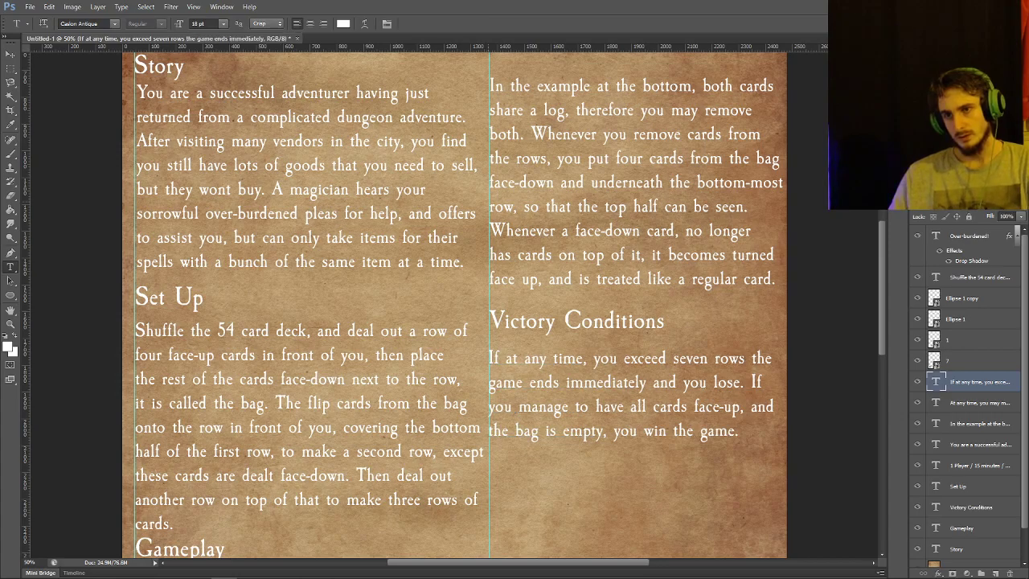
Insert a line break after "both." in the text that begins "In the example at the bottom"
{"action": "scroll", "coordinate": [455, 305], "scroll_direction": "down", "scroll_amount": 2}
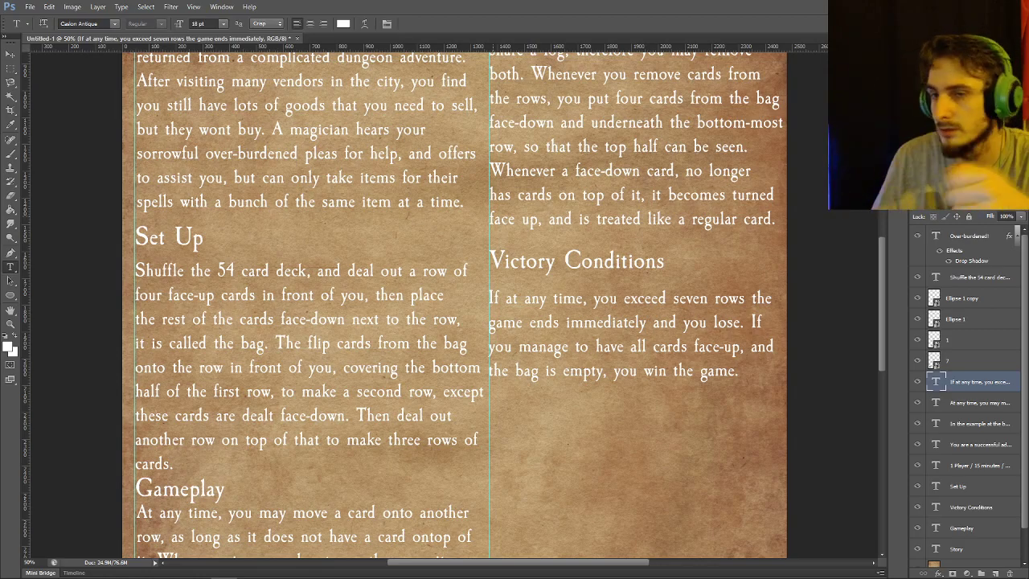
{"action": "scroll", "coordinate": [454, 306], "scroll_direction": "down", "scroll_amount": 5}
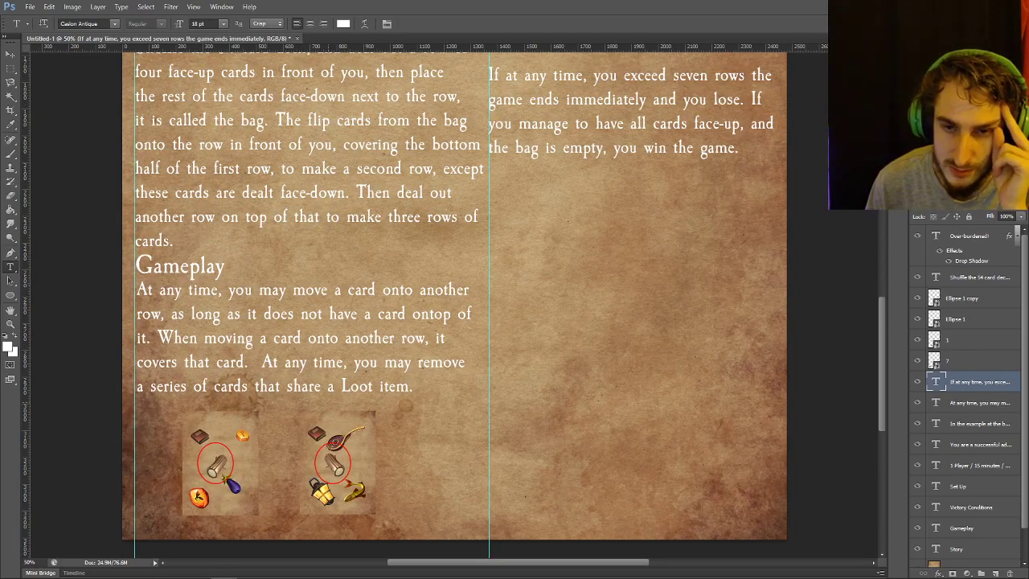
{"action": "scroll", "coordinate": [454, 306], "scroll_direction": "up", "scroll_amount": 6}
{"action": "scroll", "coordinate": [454, 305], "scroll_direction": "up", "scroll_amount": 1}
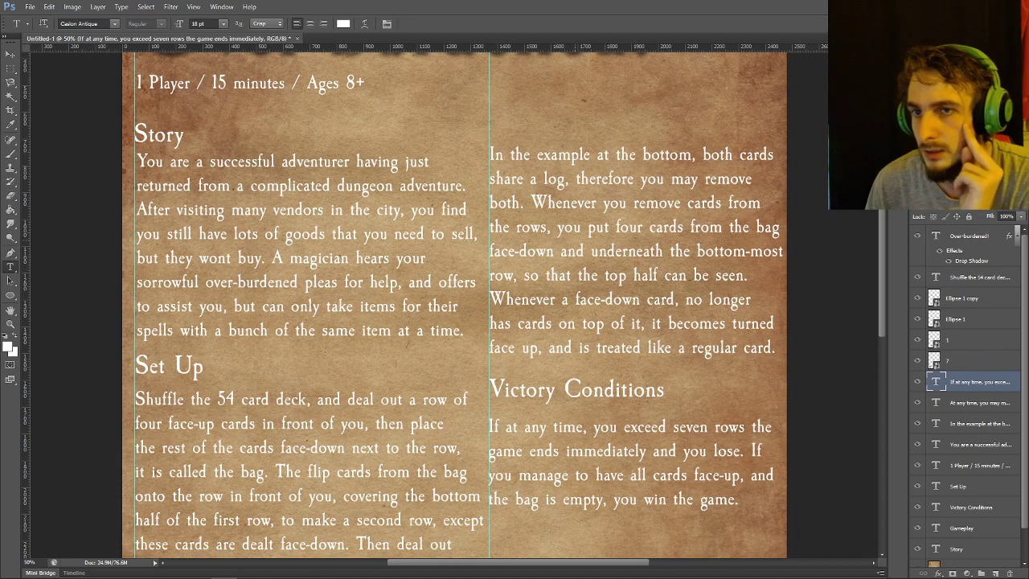
{"action": "left_click", "coordinate": [979, 423]}
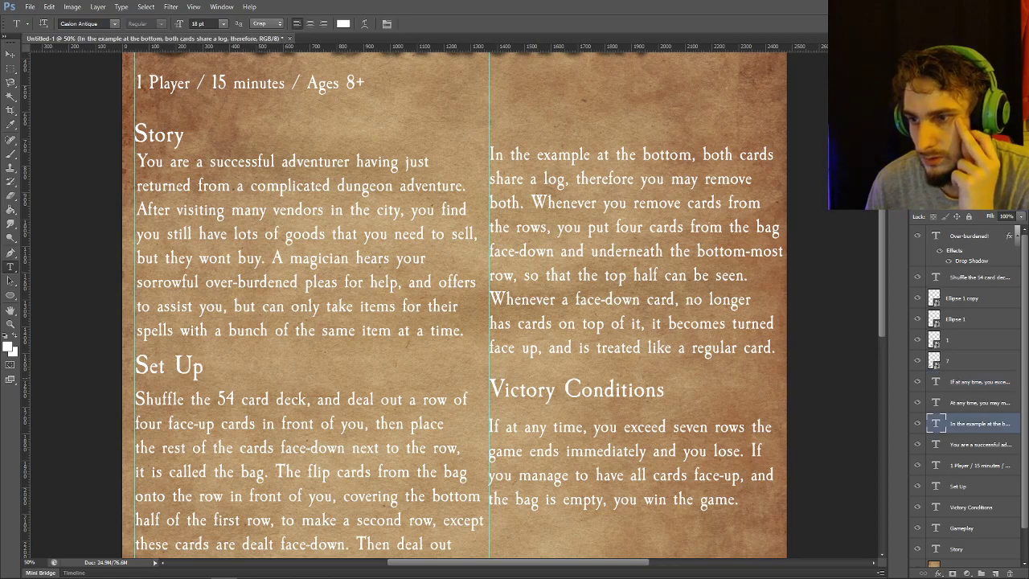
{"action": "left_click", "coordinate": [527, 203]}
{"action": "key", "text": "Return"}
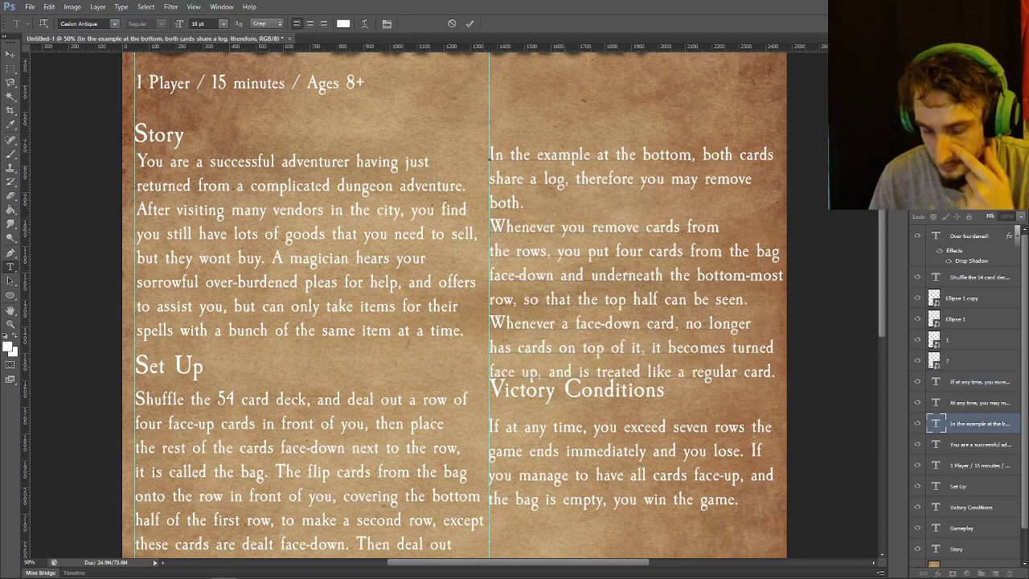
{"action": "type", "text": "Both cards"}
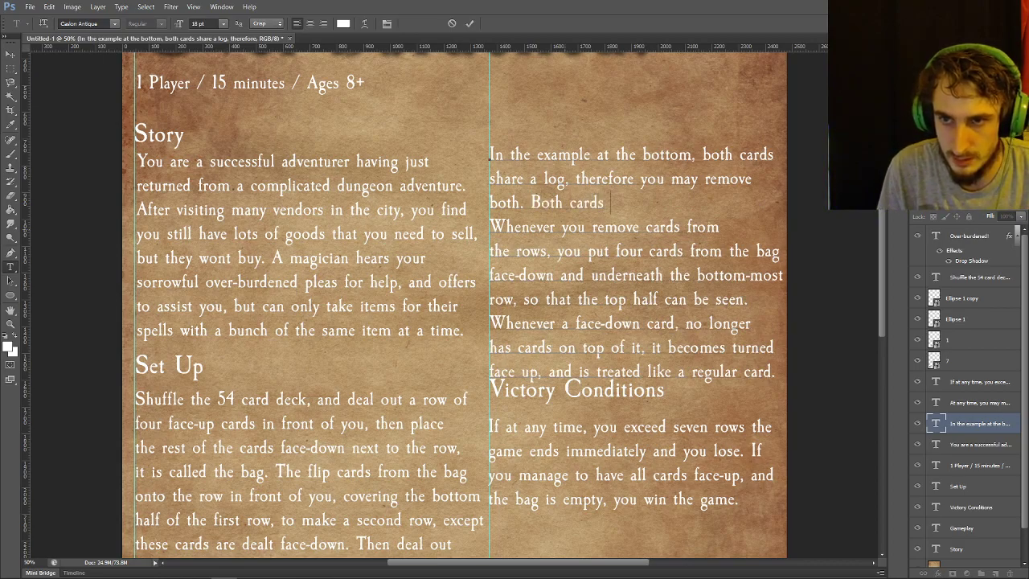
{"action": "type", "text": " must be on the"}
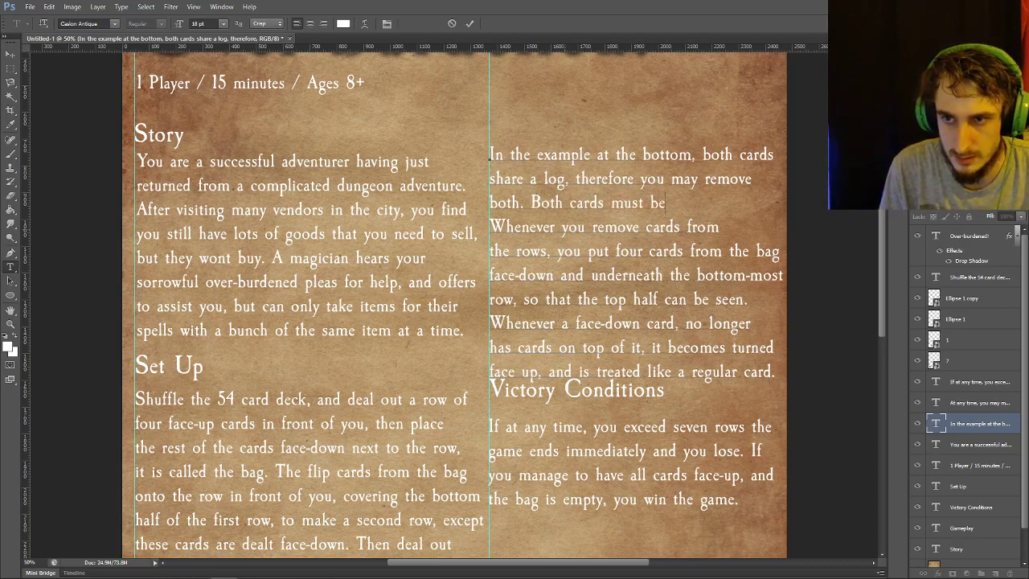
{"action": "key", "text": "BackSpace"}
{"action": "key", "text": "BackSpace"}
{"action": "key", "text": "BackSpace"}
{"action": "key", "text": "BackSpace"}
{"action": "key", "text": "BackSpace"}
{"action": "key", "text": "BackSpace"}
{"action": "key", "text": "BackSpace"}
{"action": "key", "text": "BackSpace"}
{"action": "key", "text": "BackSpace"}
{"action": "key", "text": "BackSpace"}
{"action": "key", "text": "BackSpace"}
{"action": "key", "text": "BackSpace"}
{"action": "key", "text": "BackSpace"}
{"action": "key", "text": "BackSpace"}
{"action": "key", "text": "BackSpace"}
{"action": "key", "text": "BackSpace"}
{"action": "key", "text": "BackSpace"}
{"action": "key", "text": "BackSpace"}
{"action": "key", "text": "BackSpace"}
{"action": "key", "text": "BackSpace"}
{"action": "type", "text": "all cards to"}
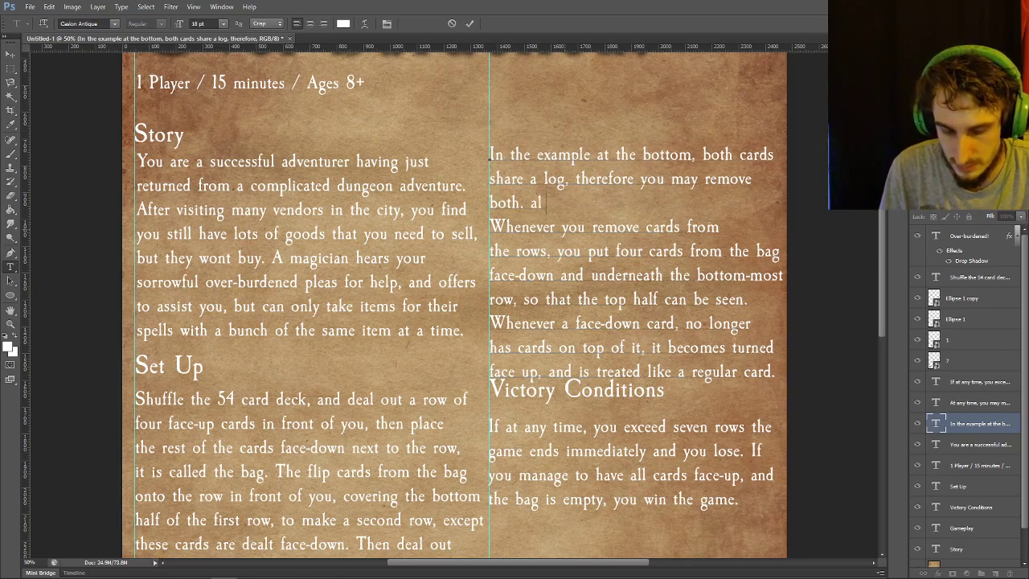
{"action": "key", "text": "BackSpace"}
{"action": "key", "text": "BackSpace"}
{"action": "key", "text": "BackSpace"}
{"action": "key", "text": "BackSpace"}
{"action": "key", "text": "BackSpace"}
{"action": "key", "text": "BackSpace"}
{"action": "key", "text": "BackSpace"}
{"action": "key", "text": "BackSpace"}
{"action": "key", "text": "BackSpace"}
{"action": "key", "text": "BackSpace"}
{"action": "key", "text": "BackSpace"}
{"action": "key", "text": "BackSpace"}
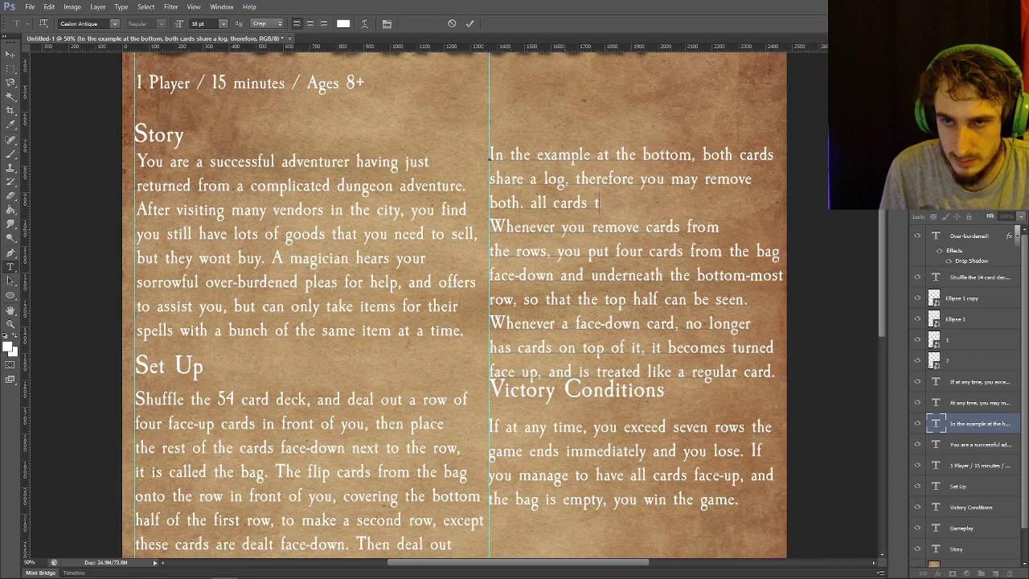
Add the sentence "All cards to be removed must be on the bottom-most row." after "both." in the example paragraph
{"action": "type", "text": "All car"}
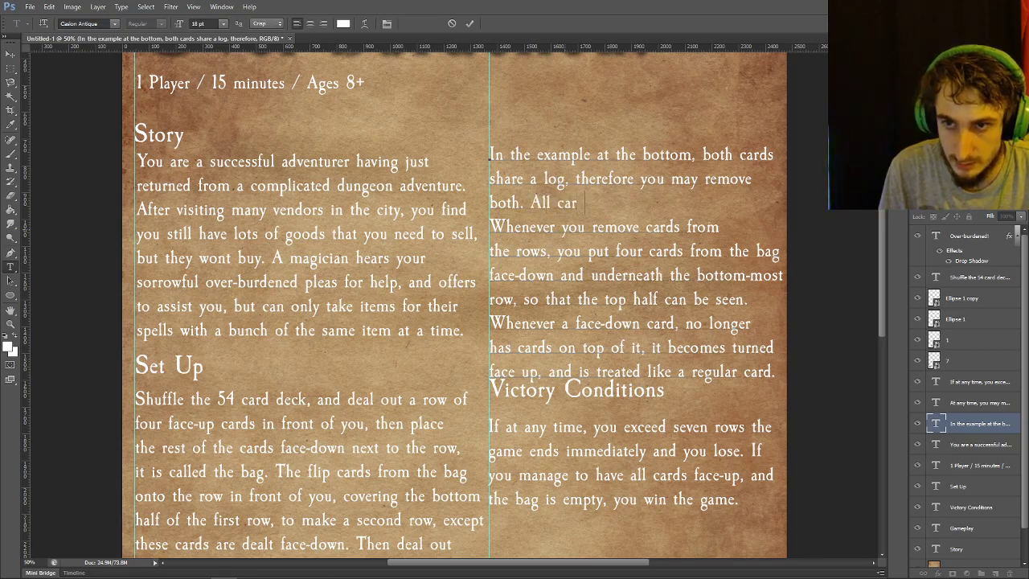
{"action": "type", "text": "ds to be caplit"}
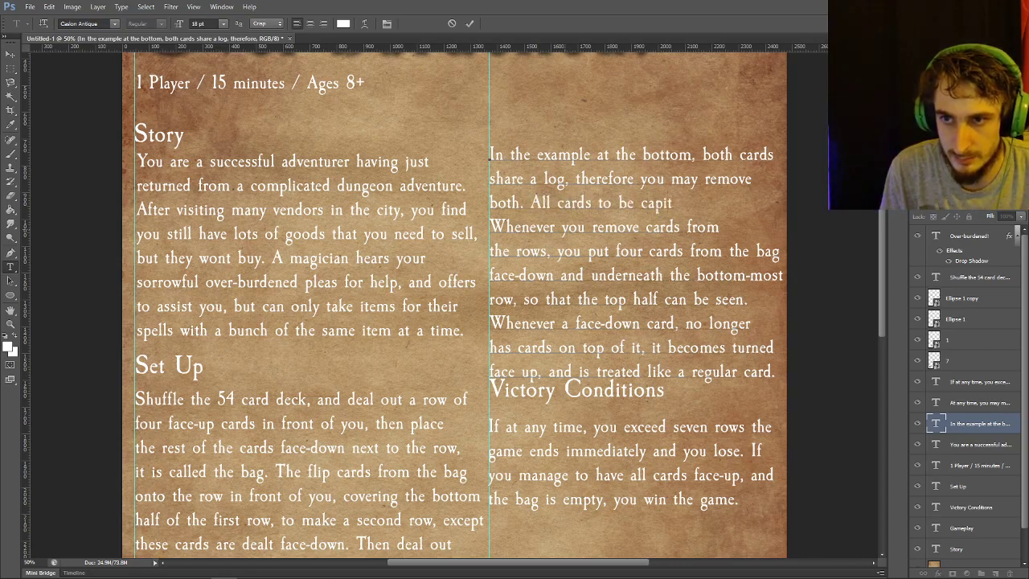
{"action": "type", "text": "ali"}
{"action": "type", "text": "ed"}
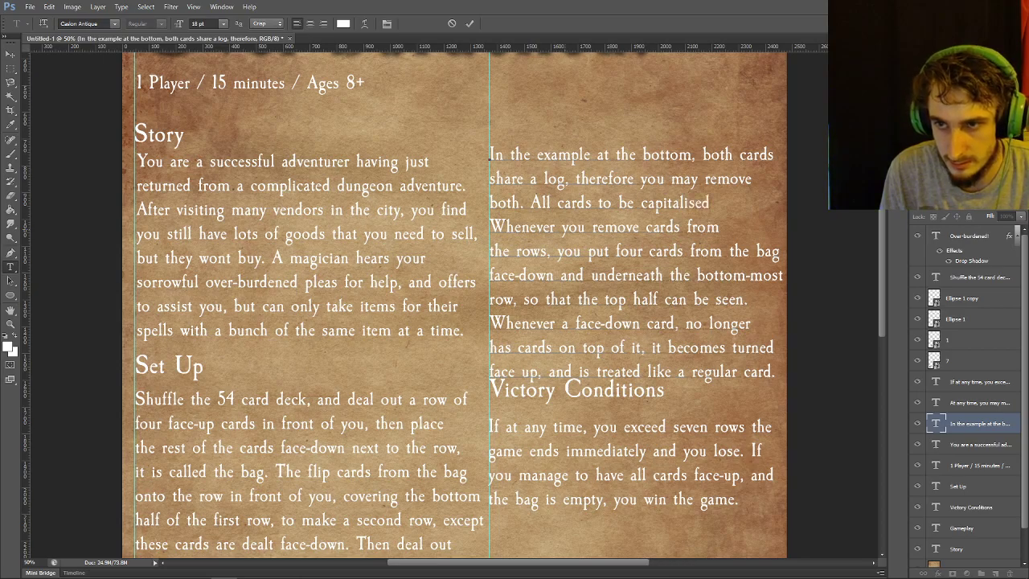
{"action": "key", "text": "BackSpace"}
{"action": "key", "text": "BackSpace"}
{"action": "key", "text": "BackSpace"}
{"action": "key", "text": "BackSpace"}
{"action": "key", "text": "BackSpace"}
{"action": "key", "text": "BackSpace"}
{"action": "key", "text": "BackSpace"}
{"action": "key", "text": "BackSpace"}
{"action": "key", "text": "BackSpace"}
{"action": "key", "text": "BackSpace"}
{"action": "key", "text": "BackSpace"}
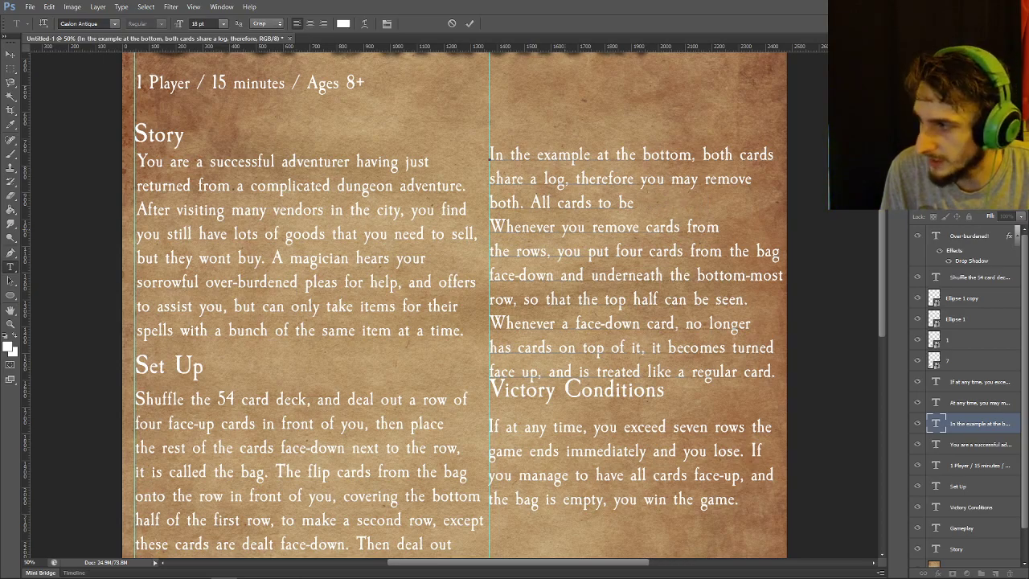
{"action": "type", "text": "removed"}
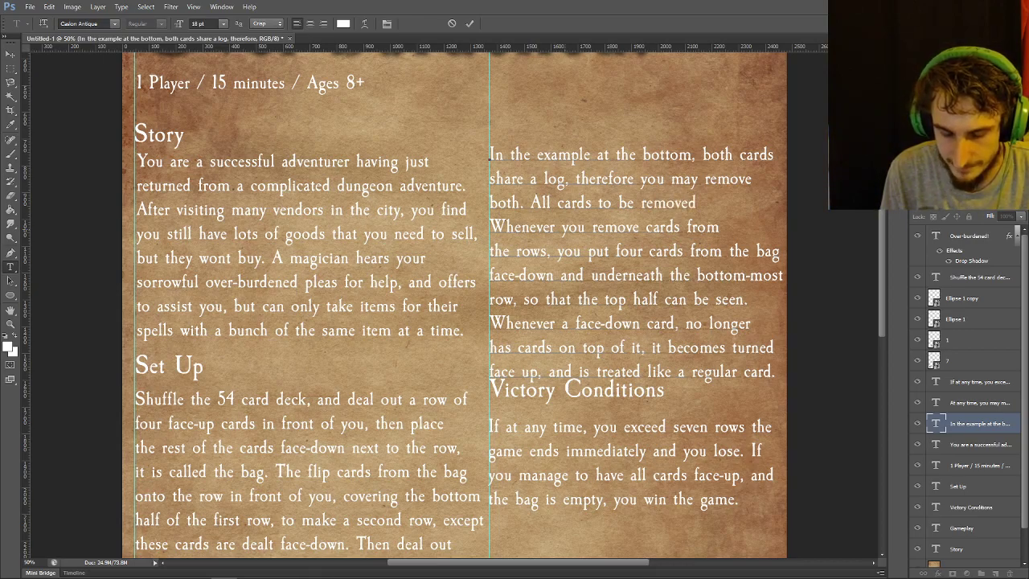
{"action": "type", "text": " mu"}
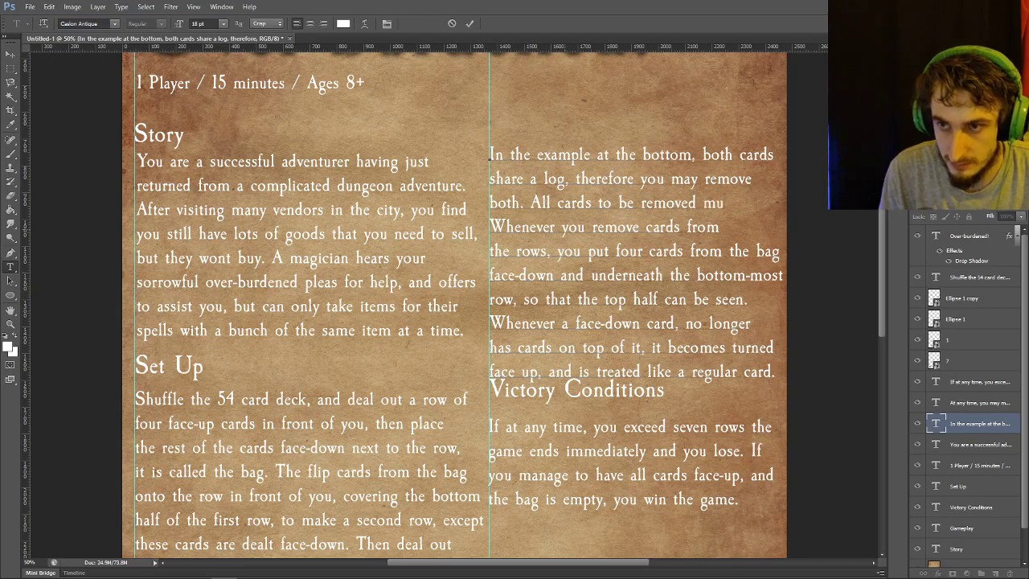
{"action": "type", "text": "st be on the bo"}
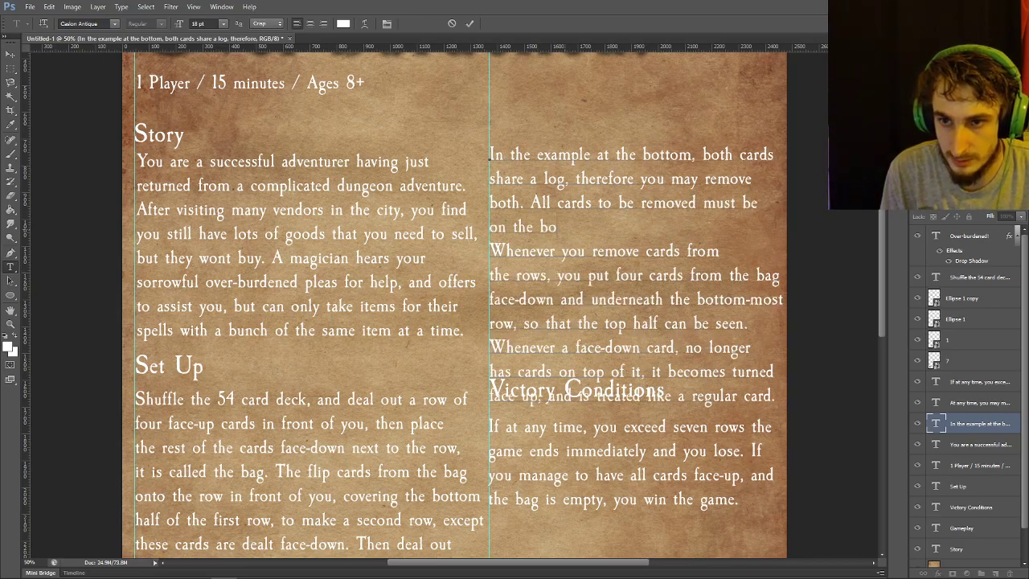
{"action": "type", "text": "ttom-most row, and"}
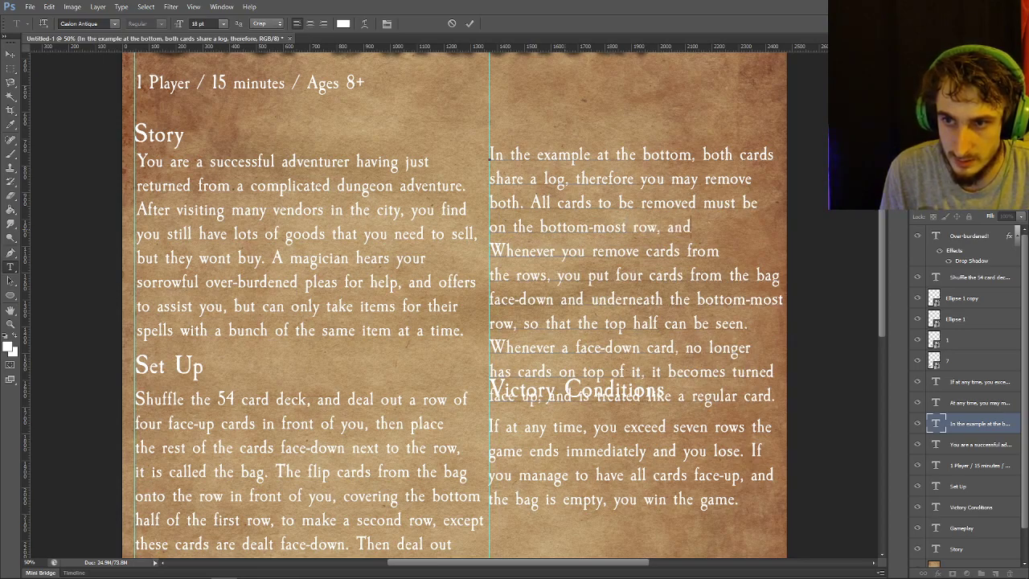
{"action": "key", "text": "BackSpace"}
{"action": "key", "text": "BackSpace"}
{"action": "key", "text": "BackSpace"}
{"action": "key", "text": "BackSpace"}
{"action": "key", "text": "BackSpace"}
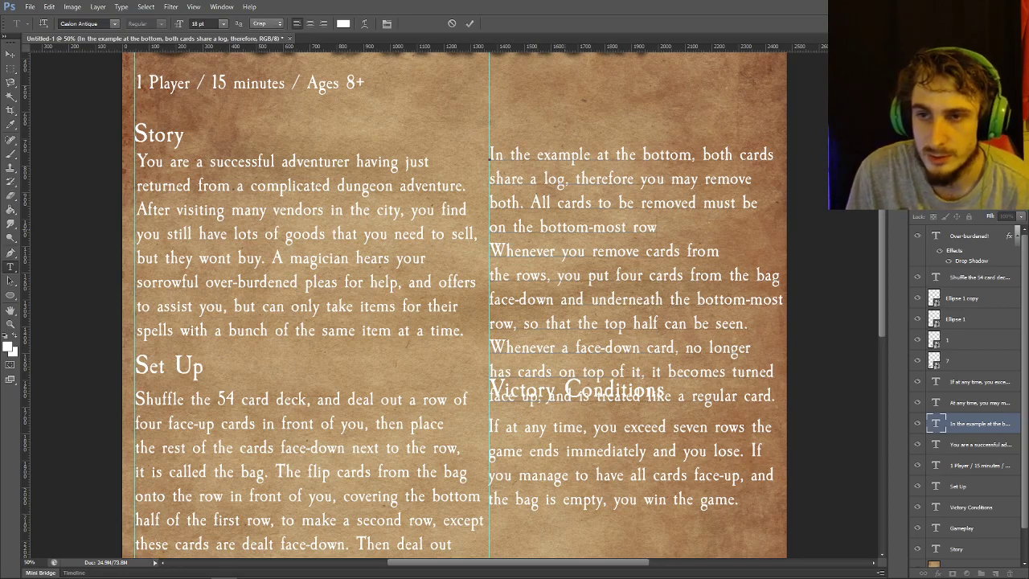
{"action": "type", "text": "."}
Rewrap the "Whenever you remove cards" sentence with line breaks after "Whenever you", "put four" and "face-down and"
{"action": "key", "text": "Delete"}
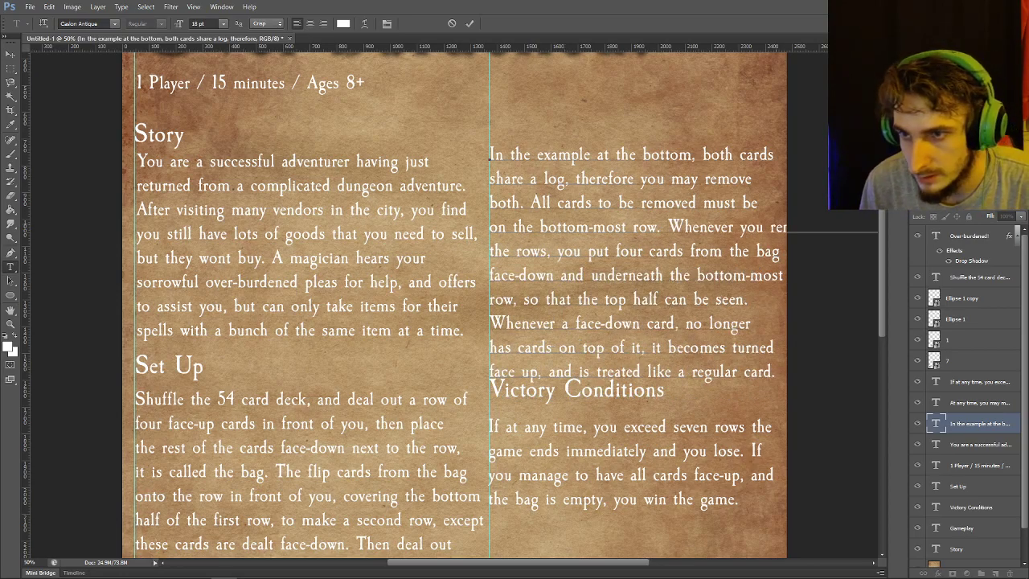
{"action": "key", "text": "Return"}
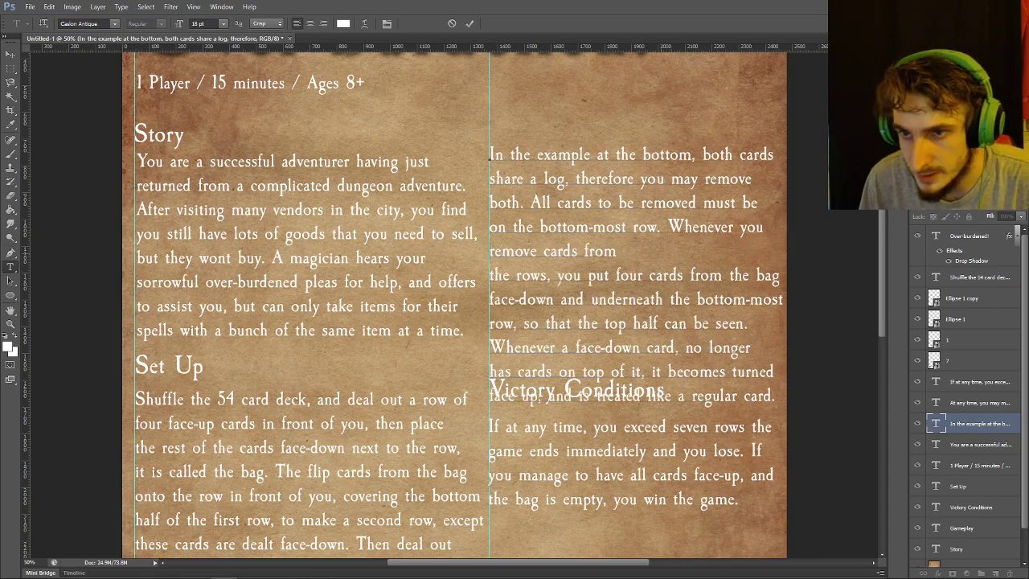
{"action": "key", "text": "End"}
{"action": "key", "text": "Delete"}
{"action": "type", "text": "c"}
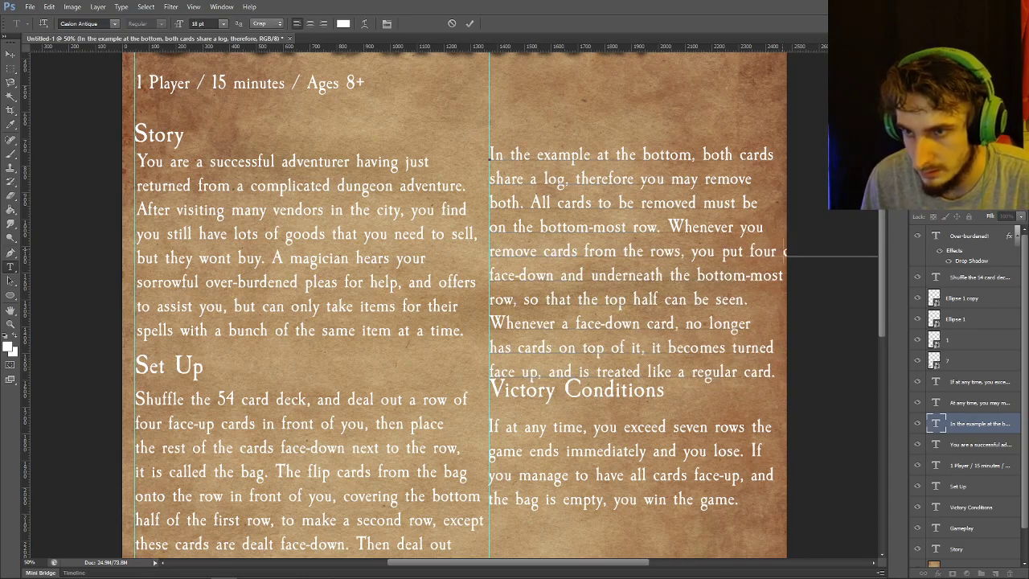
{"action": "type", "text": "ards from the bag"}
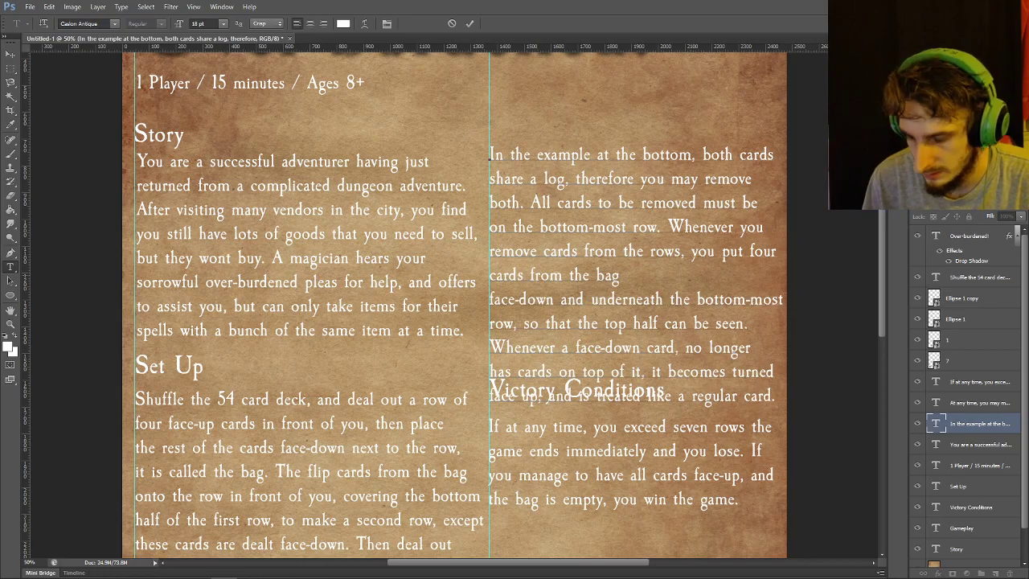
{"action": "key", "text": "Delete"}
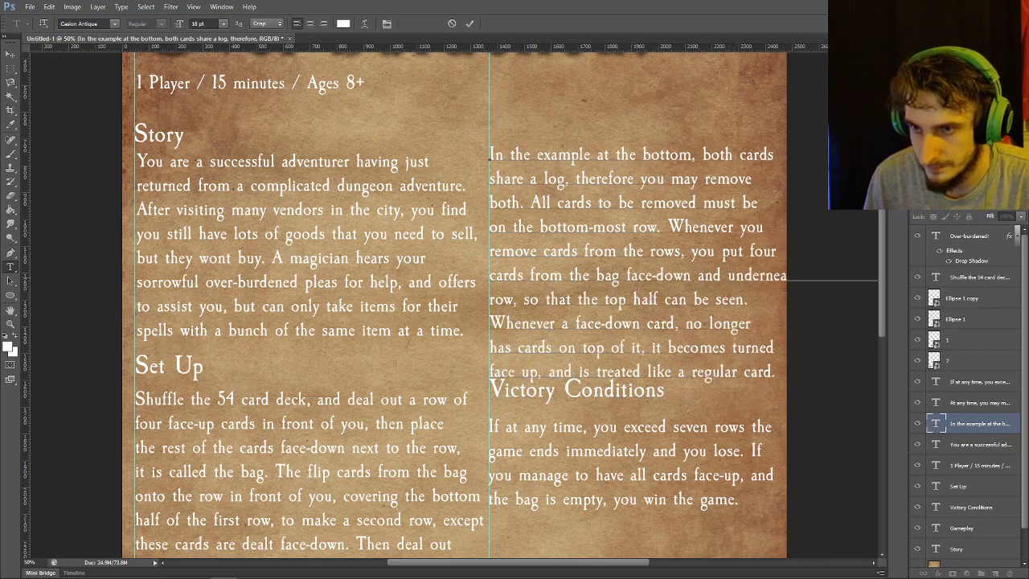
{"action": "key", "text": "Return"}
{"action": "key", "text": "End"}
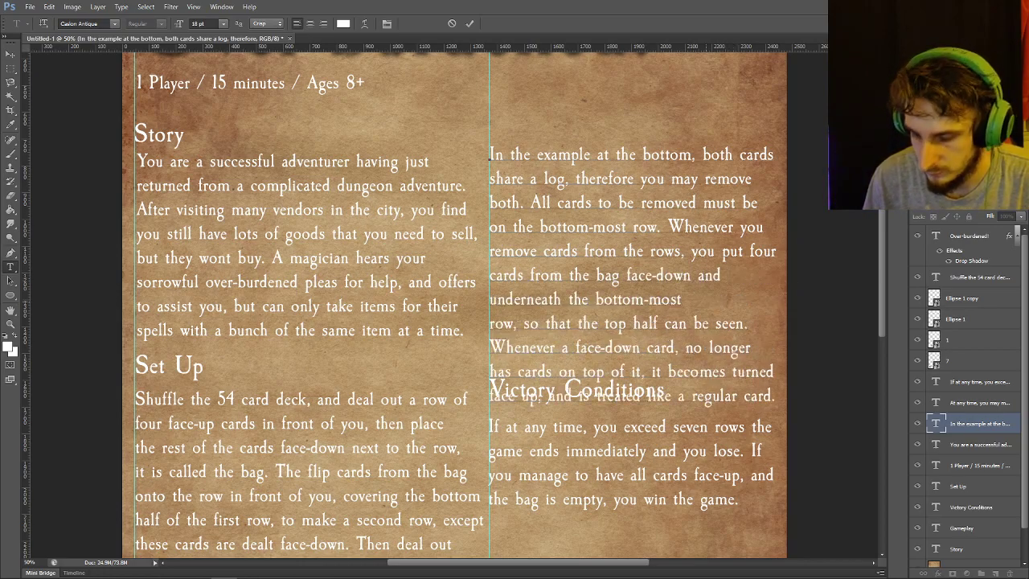
Rewrap the rest of the example paragraph with line breaks after "so that", "Whenever a", "cards on" and "face up, and", and commit the text
{"action": "key", "text": "Delete"}
{"action": "key", "text": "Return"}
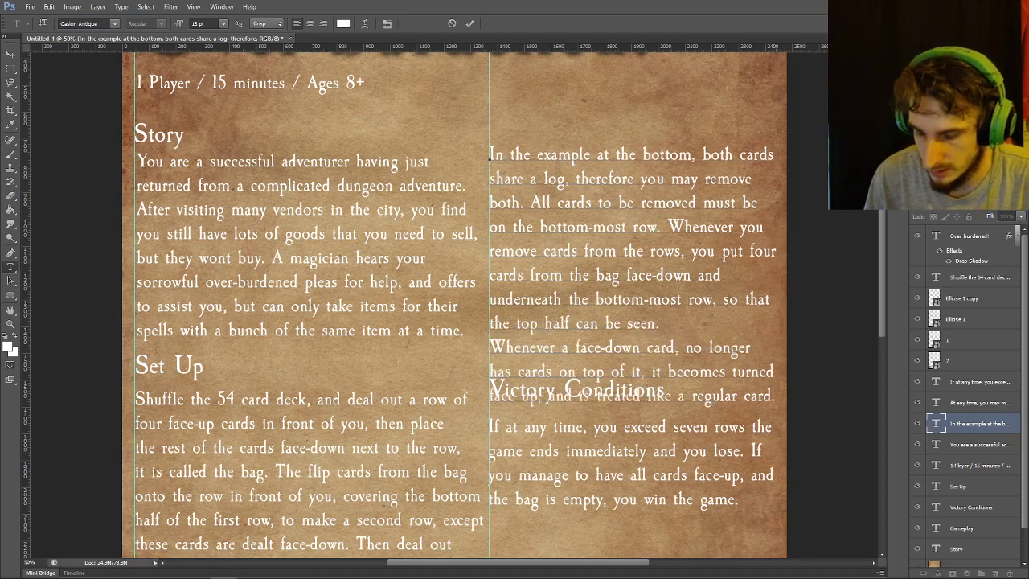
{"action": "key", "text": "Delete"}
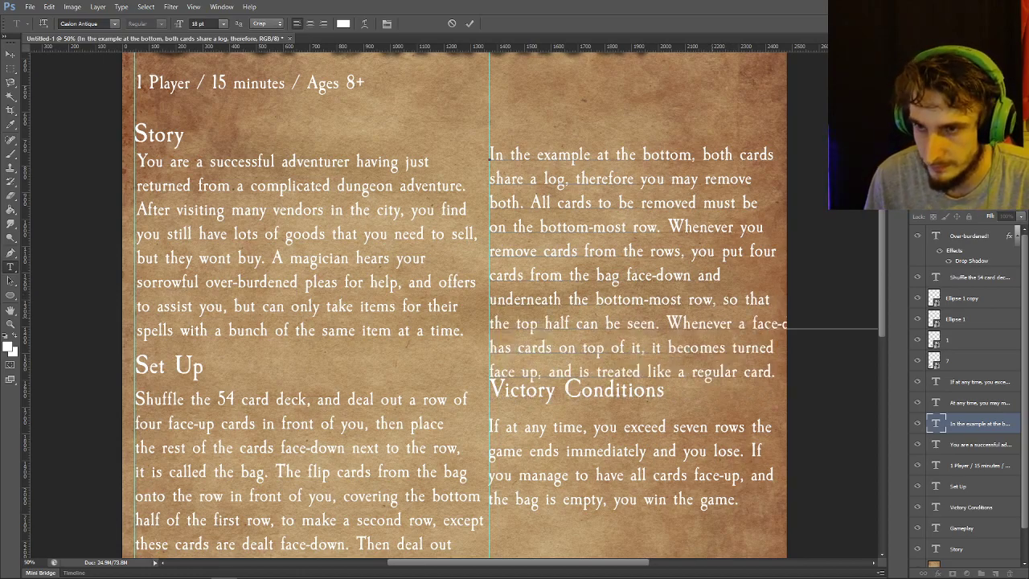
{"action": "key", "text": "Return"}
{"action": "key", "text": "End"}
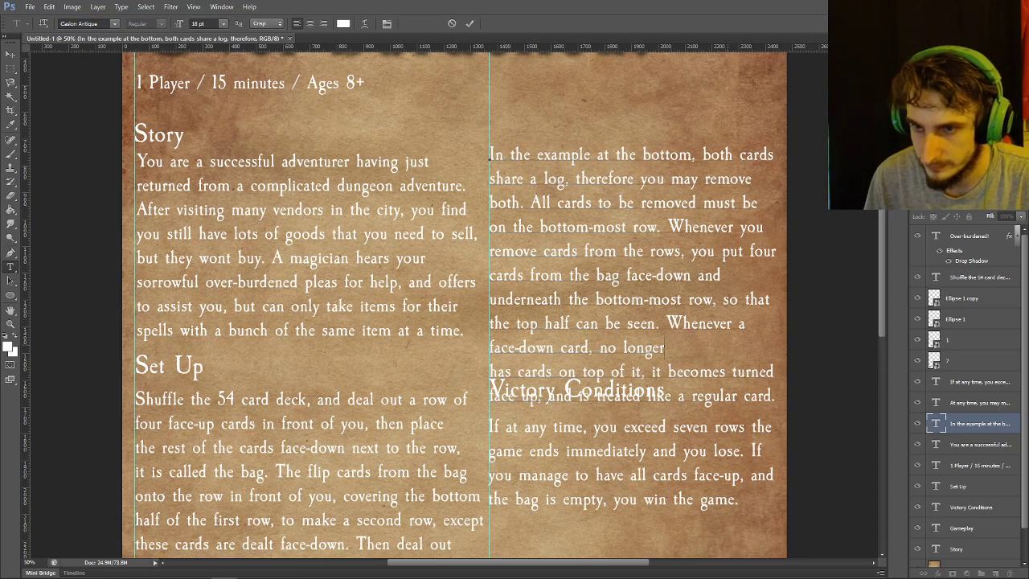
{"action": "key", "text": "Delete"}
{"action": "type", "text": "top"}
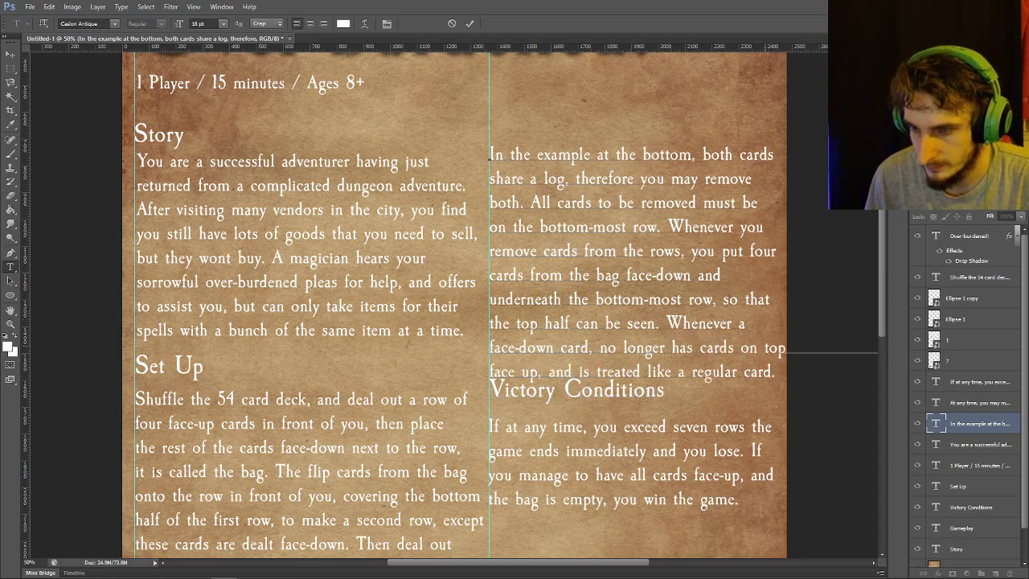
{"action": "type", "text": " of it, it becomes turned"}
{"action": "key", "text": "Delete"}
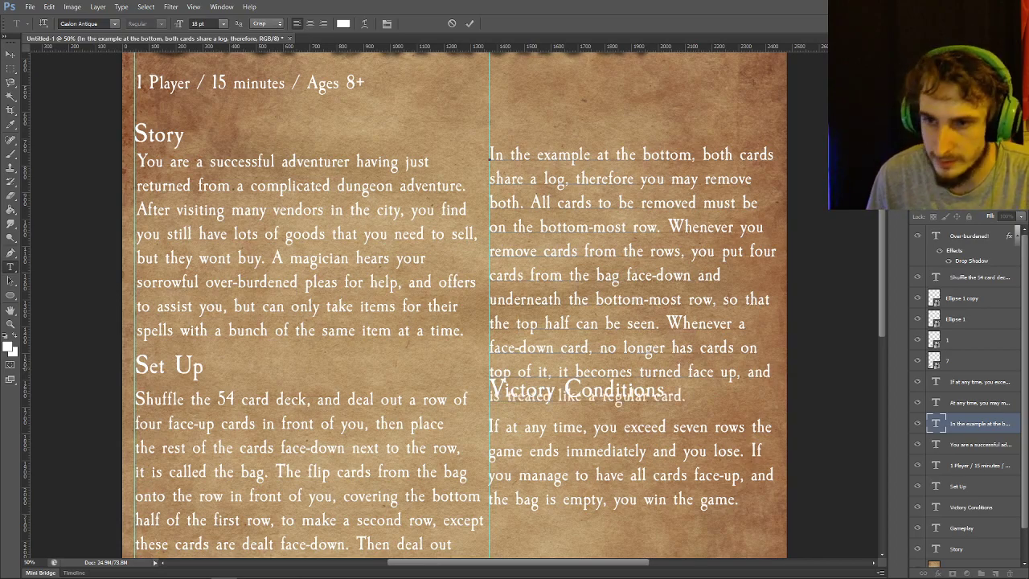
Move the Victory Conditions heading and its paragraph together down, clear of the last line of the example text
{"action": "scroll", "coordinate": [454, 305], "scroll_direction": "down", "scroll_amount": 1}
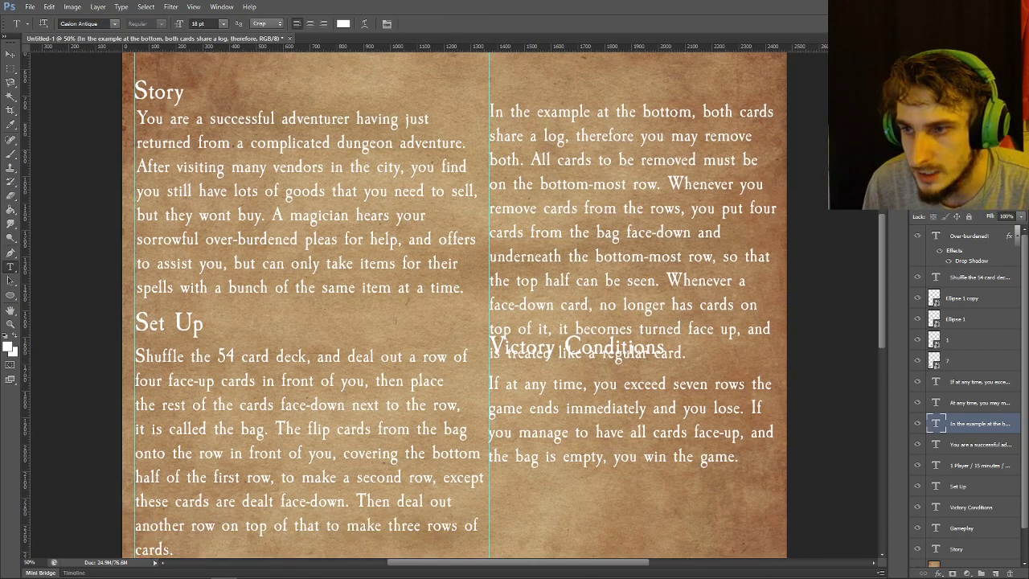
{"action": "left_click", "coordinate": [971, 506]}
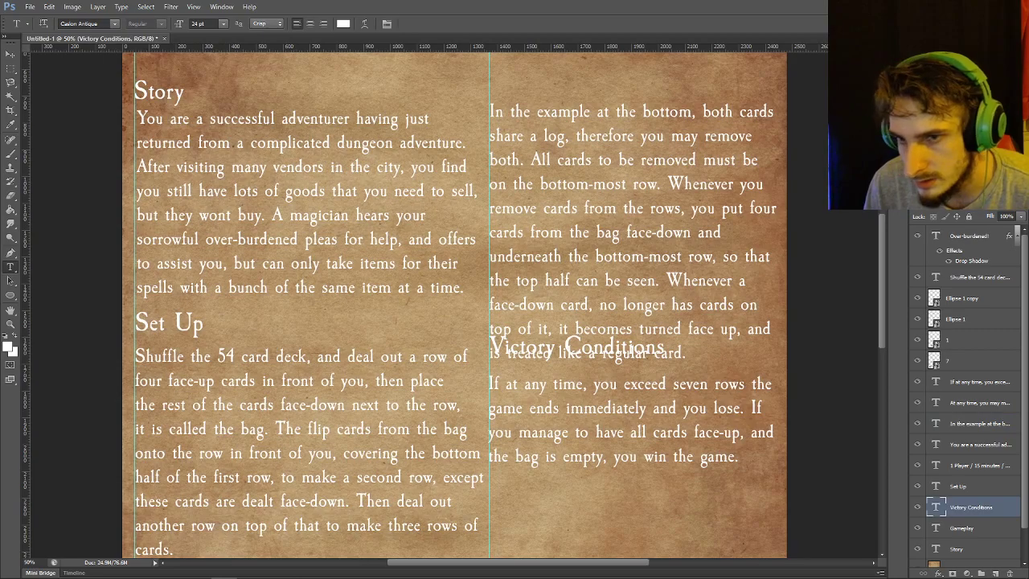
{"action": "left_click", "coordinate": [979, 381], "text": "ctrl"}
{"action": "key", "text": "v"}
{"action": "left_click_drag", "start_coordinate": [573, 339], "coordinate": [573, 379]}
Group all layers from the "Shuffle the 54 card deck" text through the Story heading, leaving out the title and the backgrounds
{"action": "scroll", "coordinate": [572, 379], "scroll_direction": "down", "scroll_amount": 7}
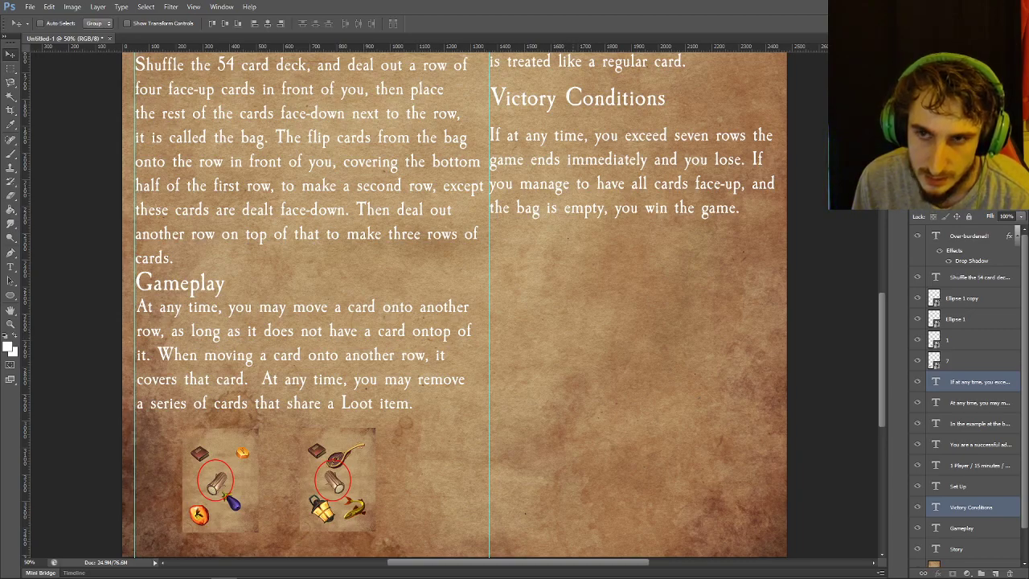
{"action": "scroll", "coordinate": [454, 305], "scroll_direction": "up", "scroll_amount": 1}
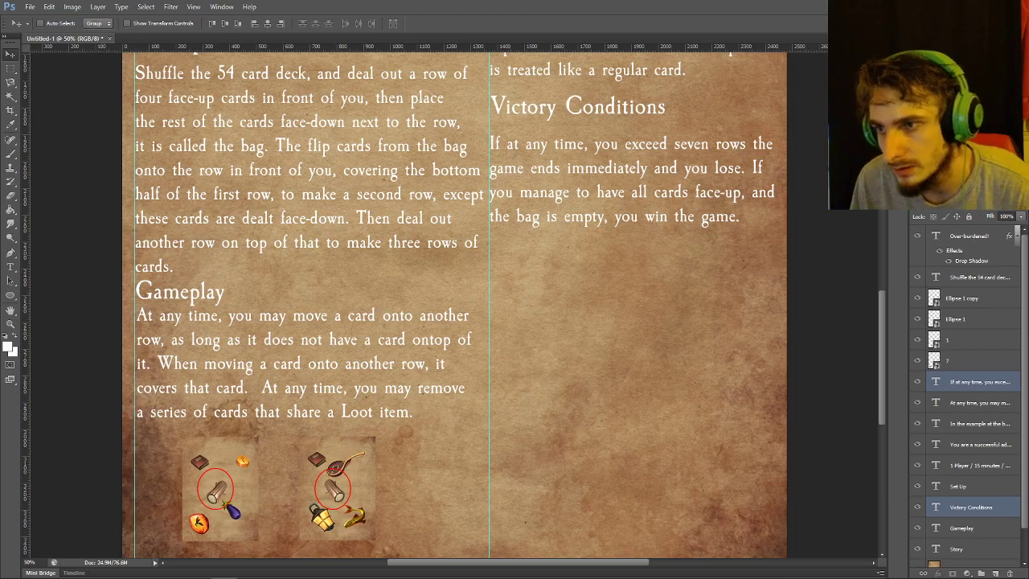
{"action": "left_click", "coordinate": [979, 278]}
{"action": "scroll", "coordinate": [973, 386], "scroll_direction": "down", "scroll_amount": 1}
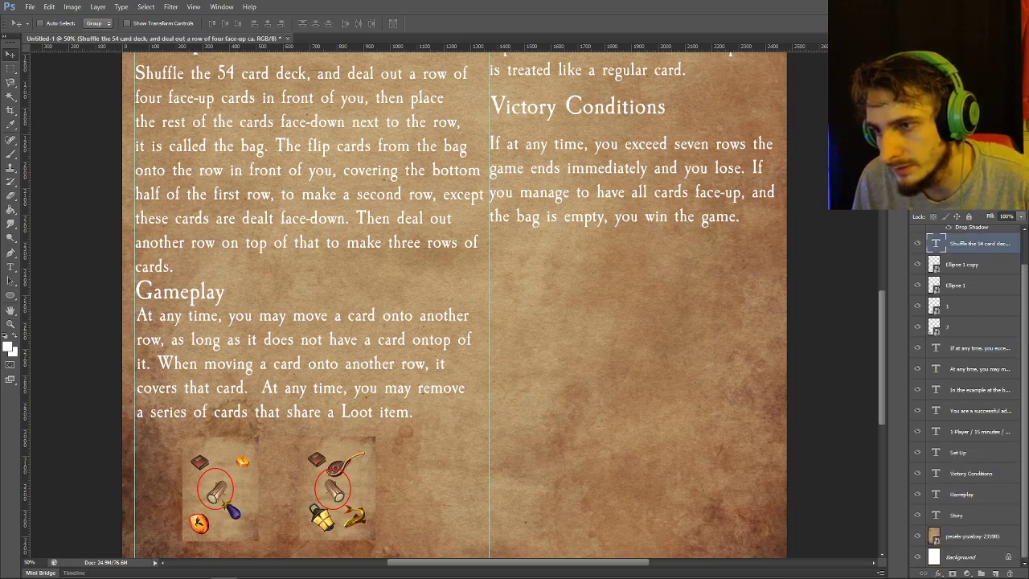
{"action": "left_click", "coordinate": [979, 347], "text": "shift"}
{"action": "left_click", "coordinate": [965, 515], "text": "shift"}
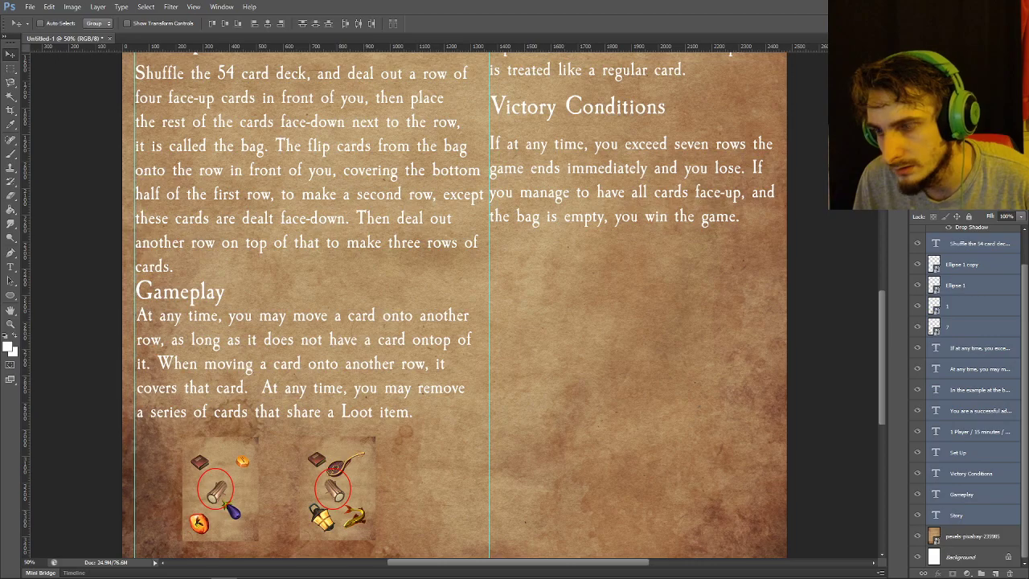
{"action": "key", "text": "ctrl+g"}
Apply a Drop Shadow with its offered settings to the new group
{"action": "left_click", "coordinate": [945, 572]}
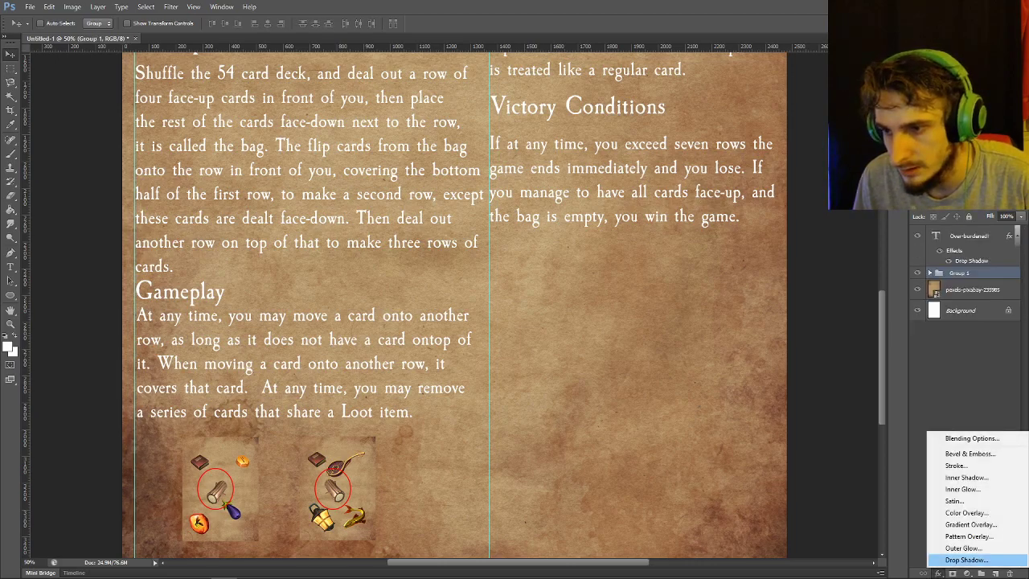
{"action": "left_click", "coordinate": [965, 559]}
{"action": "key", "text": "Return"}
{"action": "scroll", "coordinate": [455, 305], "scroll_direction": "up", "scroll_amount": 10}
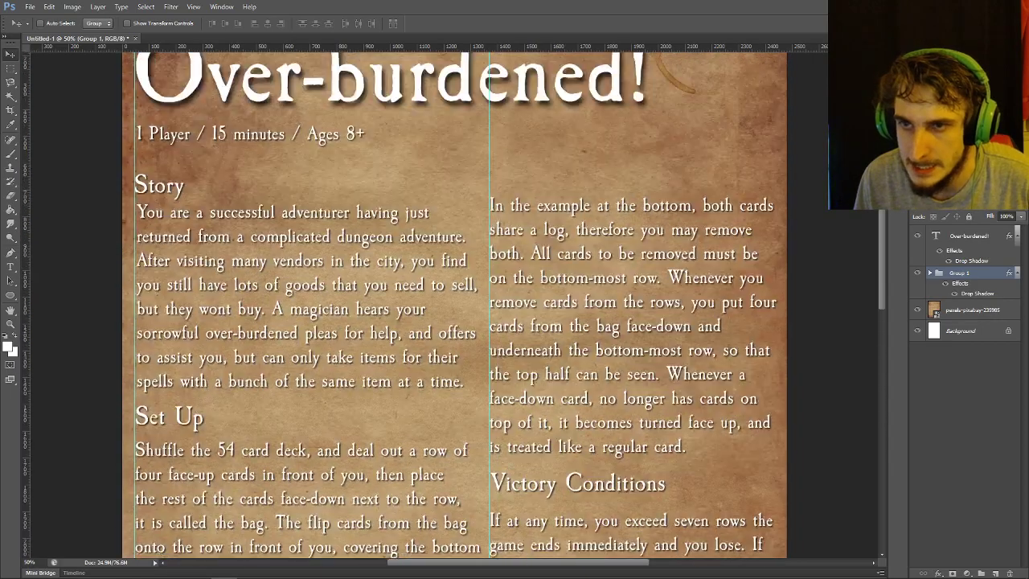
Scale the CutlassLogo image to about 29%, position it below the Victory Conditions text, and move its layer into the group
{"action": "scroll", "coordinate": [454, 305], "scroll_direction": "down", "scroll_amount": 10}
{"action": "scroll", "coordinate": [455, 306], "scroll_direction": "down", "scroll_amount": 1}
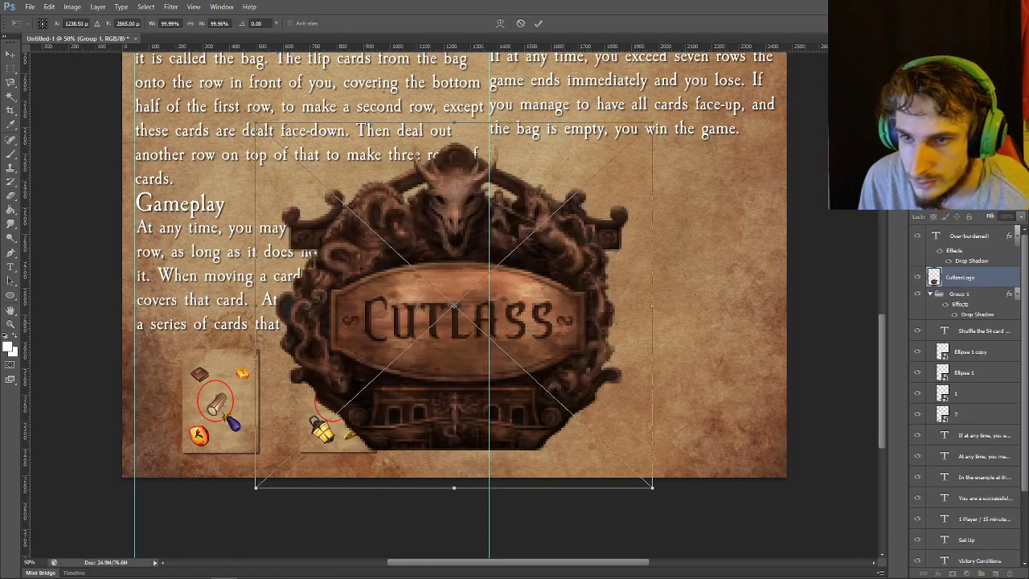
{"action": "left_click_drag", "start_coordinate": [652, 487], "coordinate": [372, 229]}
{"action": "left_click_drag", "start_coordinate": [313, 179], "coordinate": [640, 211]}
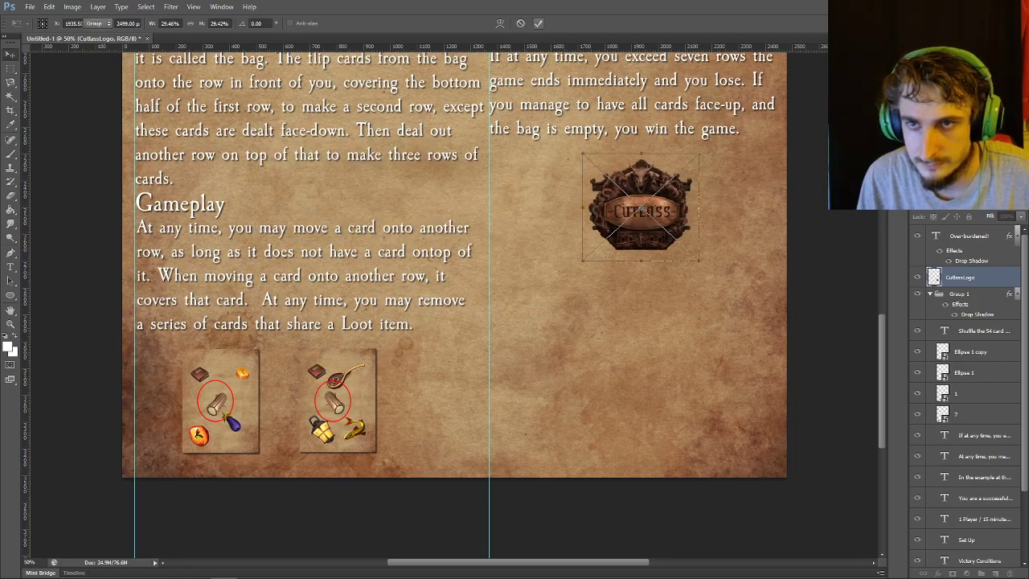
{"action": "key", "text": "Return"}
{"action": "left_click_drag", "start_coordinate": [961, 277], "coordinate": [963, 340]}
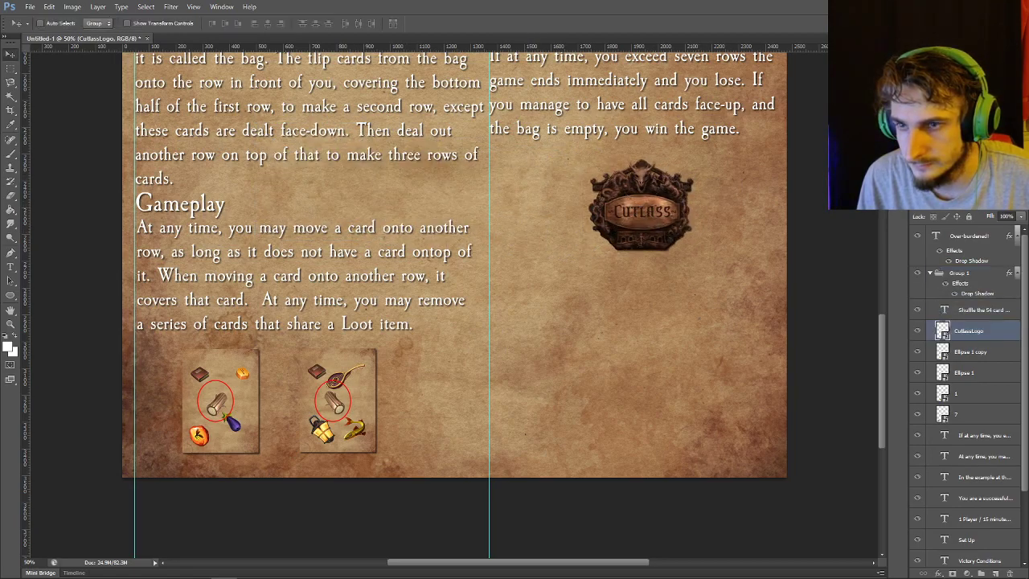
Add a two-line credit below the logo reading "Designed by" plus the designer's full name, and "from Cutlass Boardgames"
{"action": "key", "text": "t"}
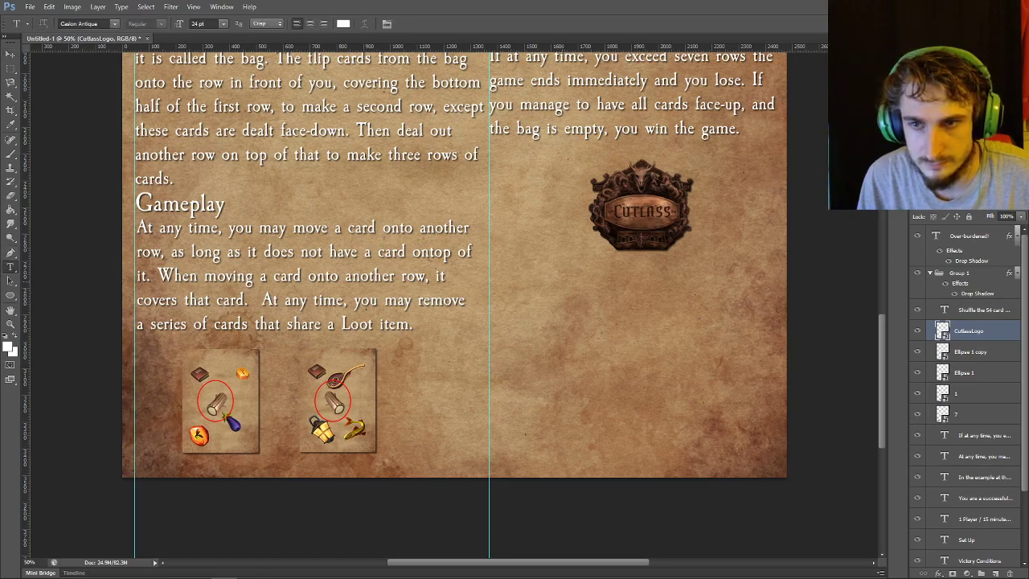
{"action": "left_click", "coordinate": [563, 274]}
{"action": "type", "text": "Designed by Keith D Fr"}
{"action": "key", "text": "Return"}
{"action": "type", "text": "from Cutlass Boardgame"}
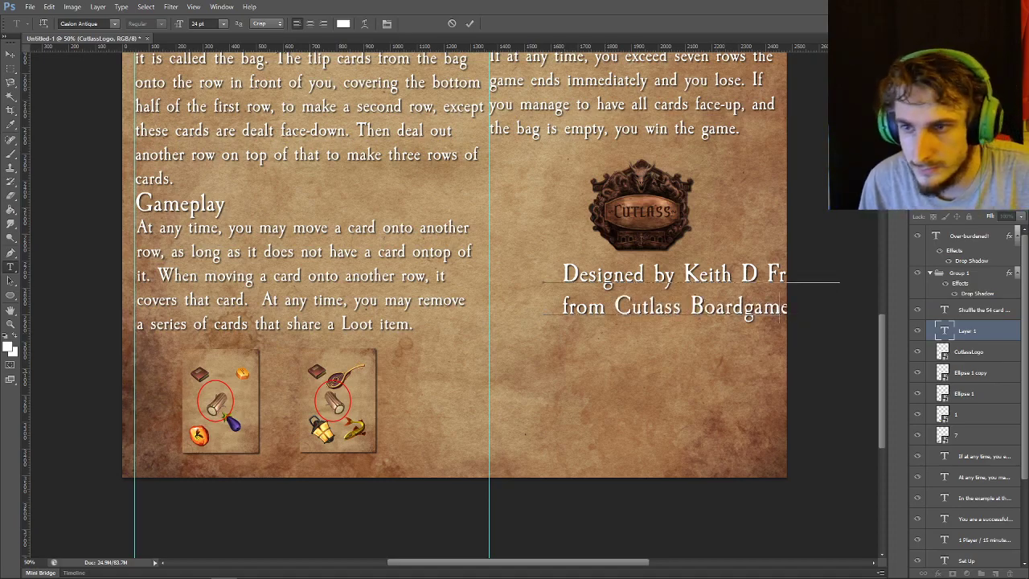
{"action": "left_click_drag", "start_coordinate": [704, 353], "coordinate": [649, 357]}
Set the whole credit text to 18 pt and commit it
{"action": "key", "text": "ctrl+a"}
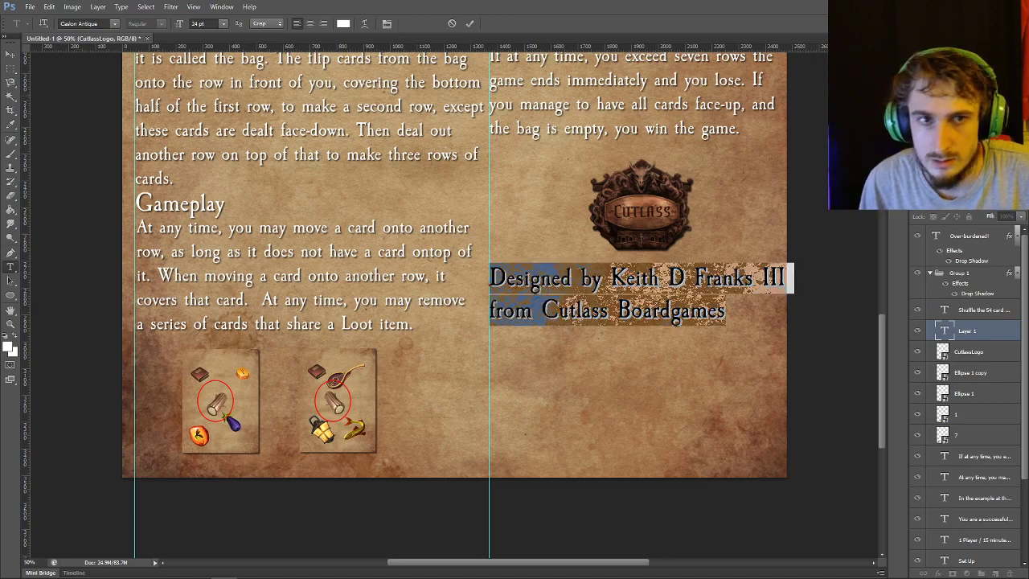
{"action": "left_click", "coordinate": [224, 23]}
{"action": "left_click", "coordinate": [207, 100]}
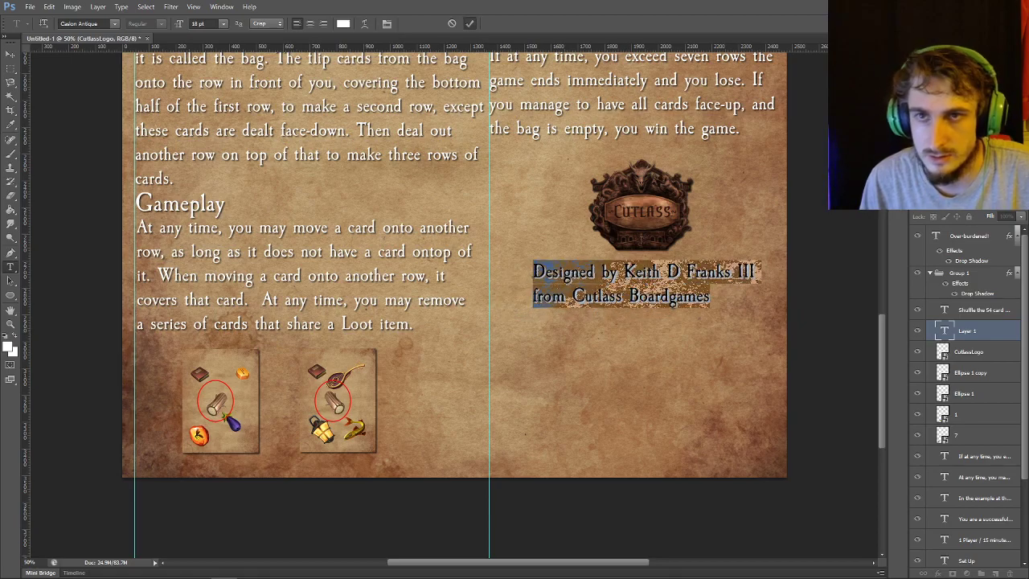
{"action": "left_click", "coordinate": [469, 24]}
Create a folder named PNP one level above the Cards folder and open it as the location for saving the rules sheet
{"action": "left_click", "coordinate": [30, 7]}
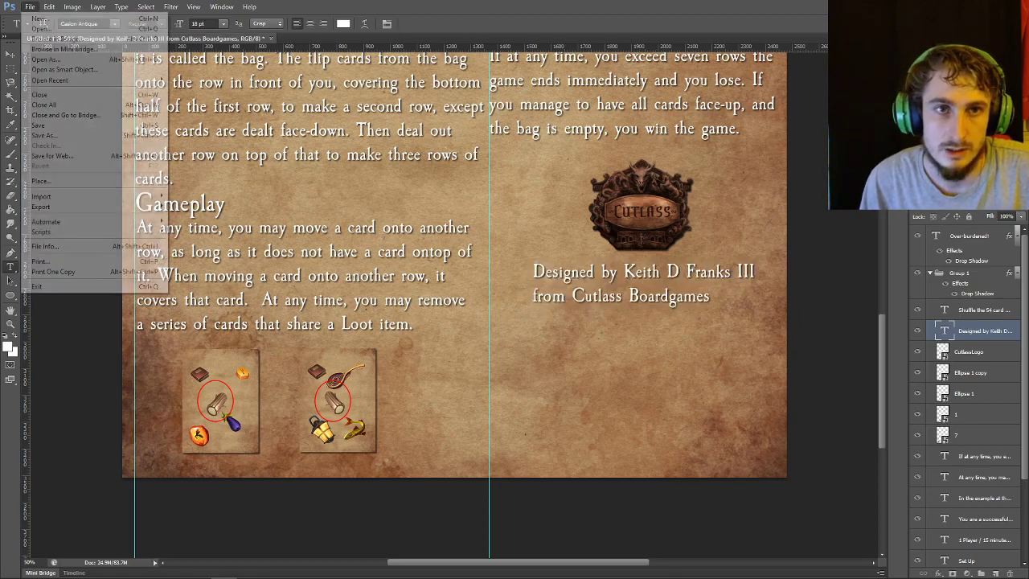
{"action": "left_click", "coordinate": [57, 135]}
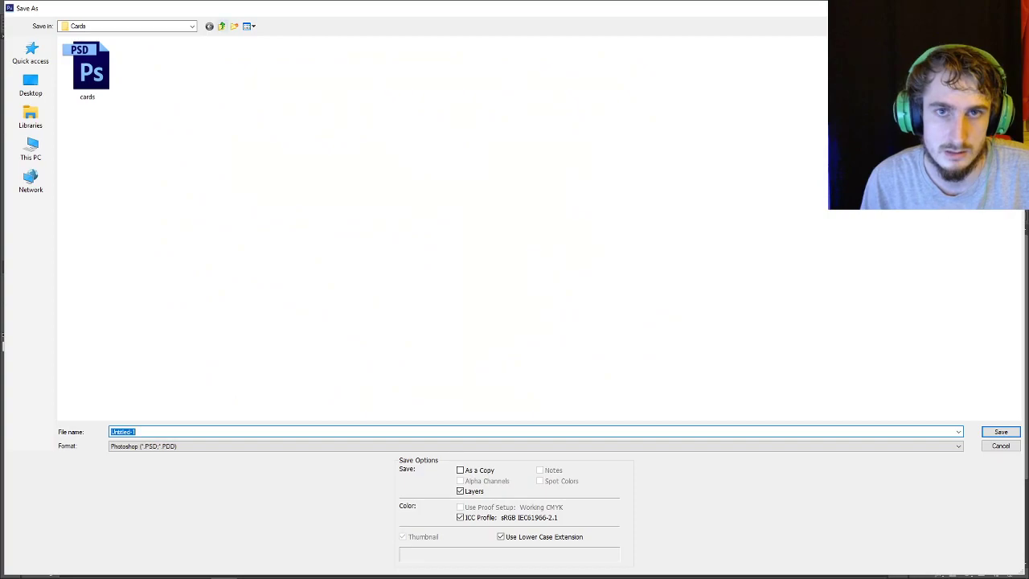
{"action": "left_click", "coordinate": [221, 26]}
{"action": "left_click", "coordinate": [233, 25]}
{"action": "type", "text": "PNP"}
{"action": "key", "text": "Return"}
{"action": "key", "text": "Return"}
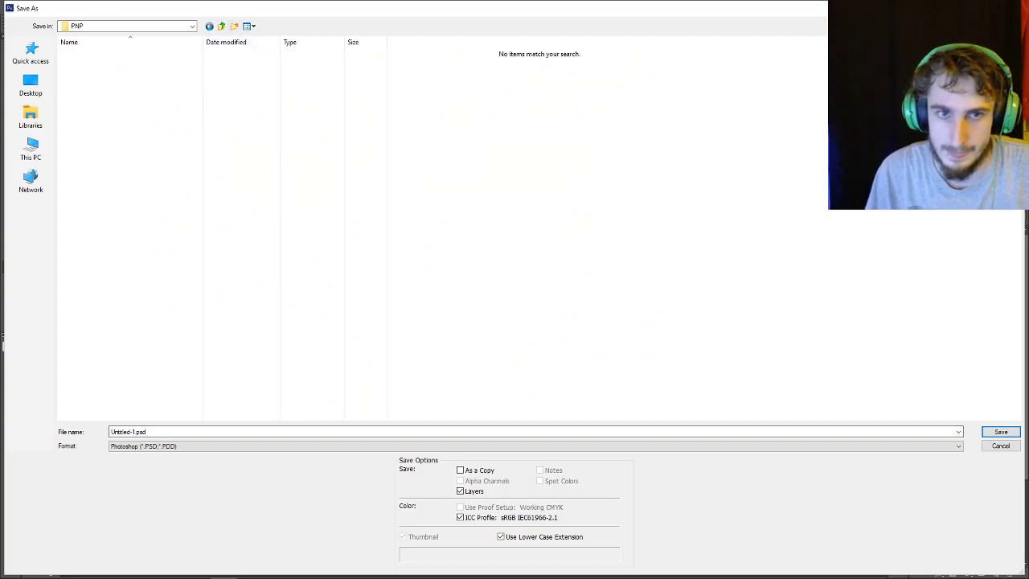
Save the rules sheet as Rulebooklet in Photoshop format with Maximize Compatibility on, and close the document
{"action": "key", "text": "Tab"}
{"action": "type", "text": "Rulesbooklet"}
{"action": "key", "text": "Return"}
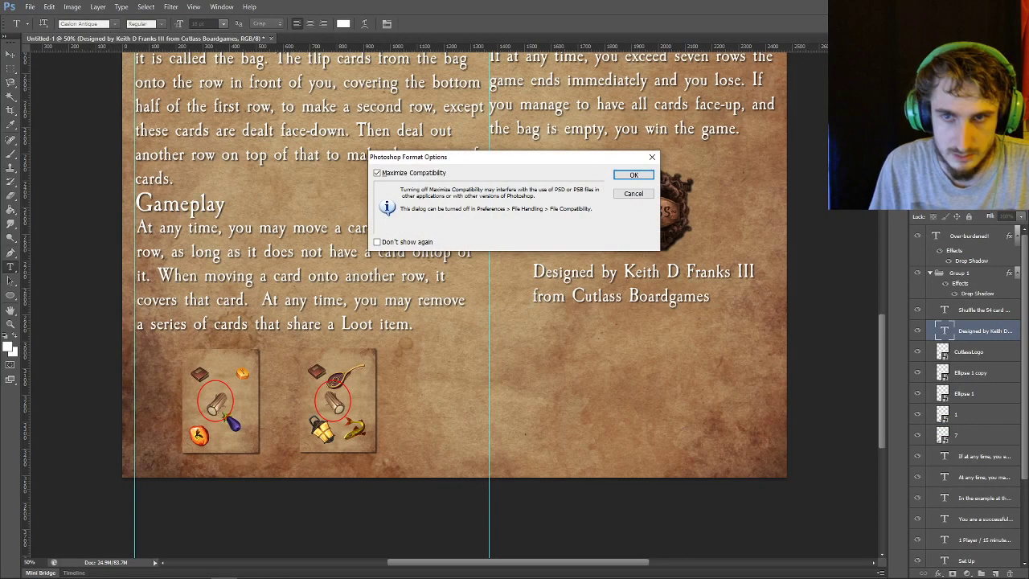
{"action": "key", "text": "Return"}
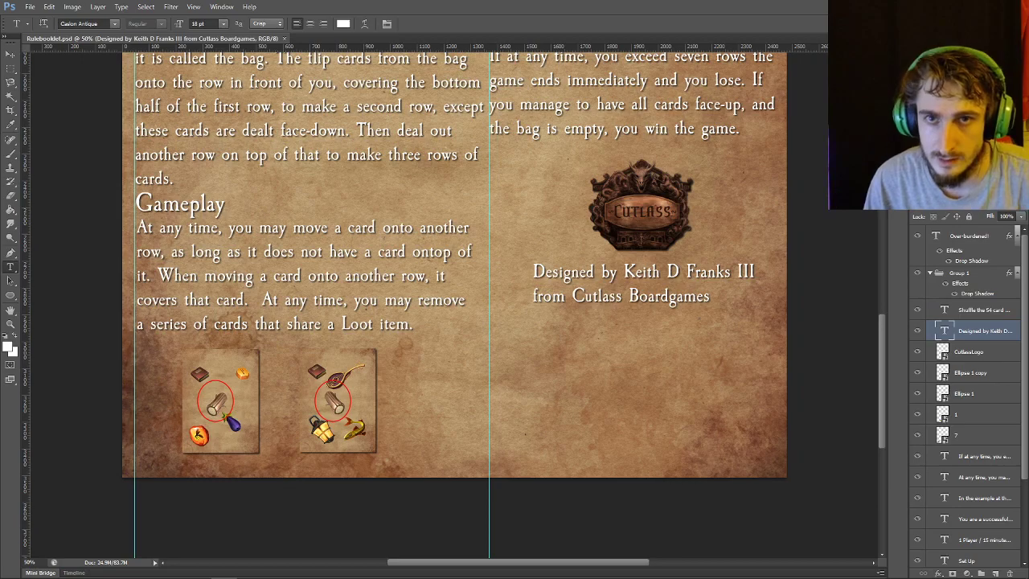
{"action": "key", "text": "ctrl+w"}
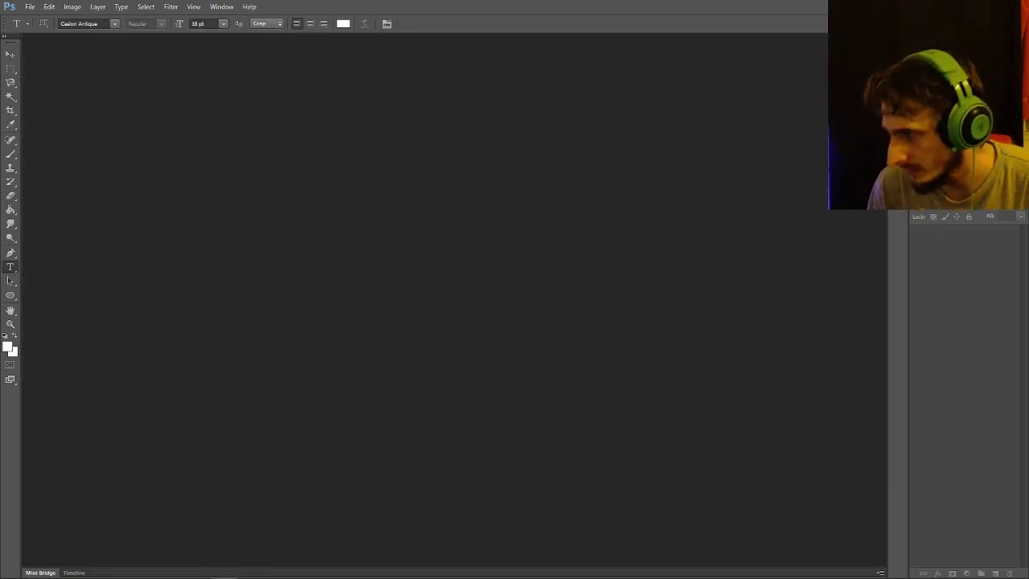
Create a new blank portrait document with the settings already offered
{"action": "key", "text": "alt+f"}
{"action": "key", "text": "n"}
{"action": "key", "text": "Return"}
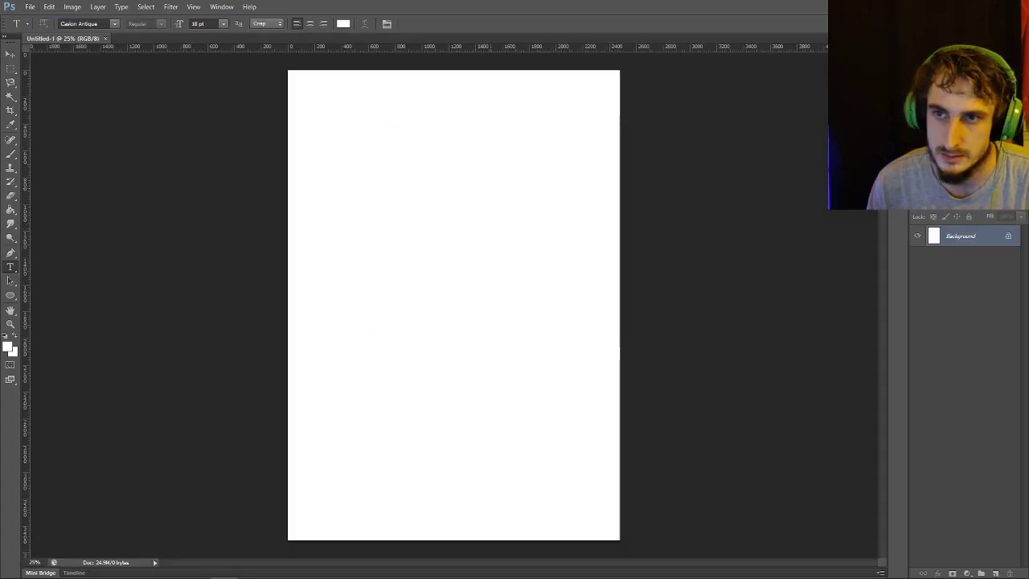
{"action": "key", "text": "alt+v"}
{"action": "key", "text": "n"}
{"action": "key", "text": "n"}
{"action": "key", "text": "Return"}
{"action": "type", "text": "825"}
{"action": "key", "text": "Return"}
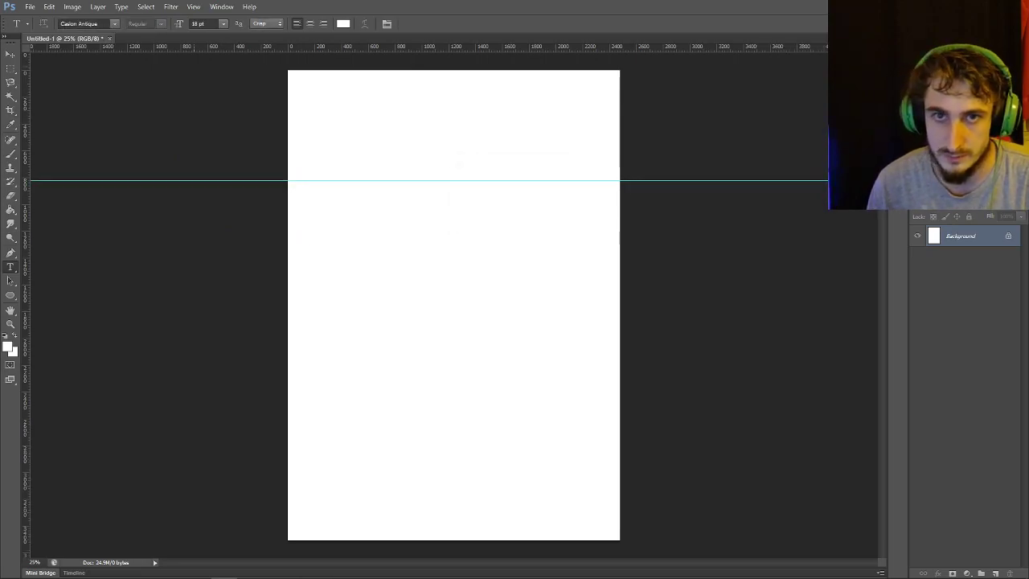
{"action": "key", "text": "v"}
{"action": "key", "text": "ctrl+z"}
Add a horizontal guide at 1125 px to mark the bottom of the first card row
{"action": "key", "text": "alt+v"}
{"action": "key", "text": "n"}
{"action": "key", "text": "n"}
{"action": "key", "text": "Return"}
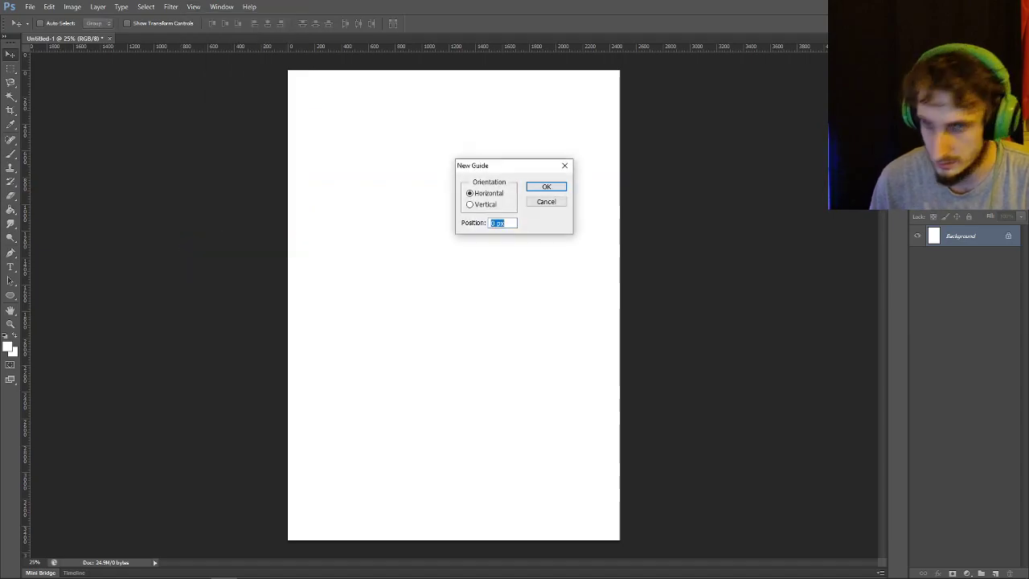
{"action": "type", "text": "1110"}
{"action": "key", "text": "Return"}
Add a second horizontal guide at 2250 px to mark the bottom of the second card row
{"action": "key", "text": "alt+v"}
{"action": "key", "text": "n"}
{"action": "key", "text": "n"}
{"action": "key", "text": "Return"}
{"action": "type", "text": "22"}
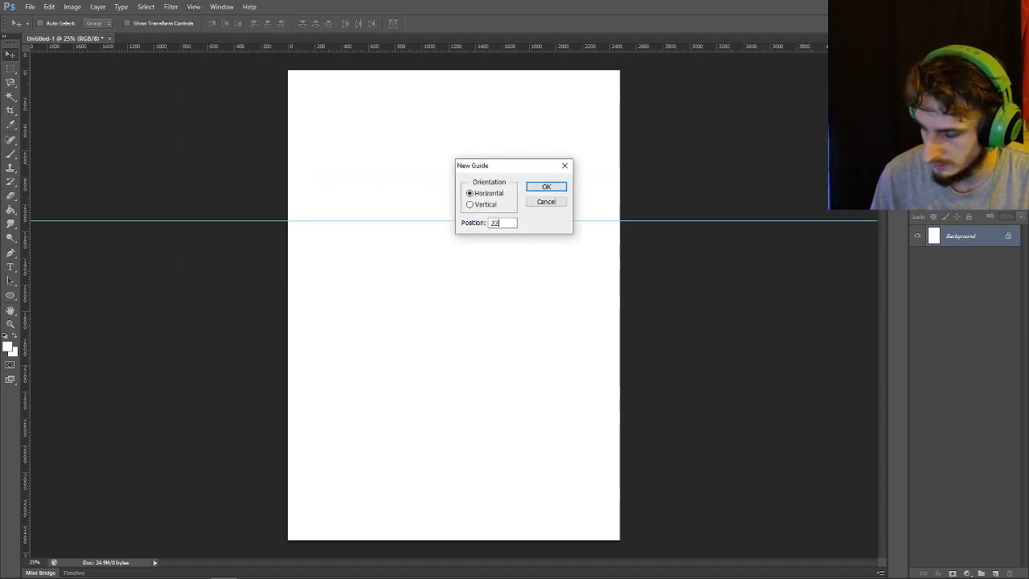
{"action": "type", "text": "44"}
{"action": "key", "text": "Return"}
Add a third horizontal guide at 3375 px to mark the bottom of the third card row
{"action": "key", "text": "alt+v"}
{"action": "key", "text": "n"}
{"action": "key", "text": "n"}
{"action": "key", "text": "Return"}
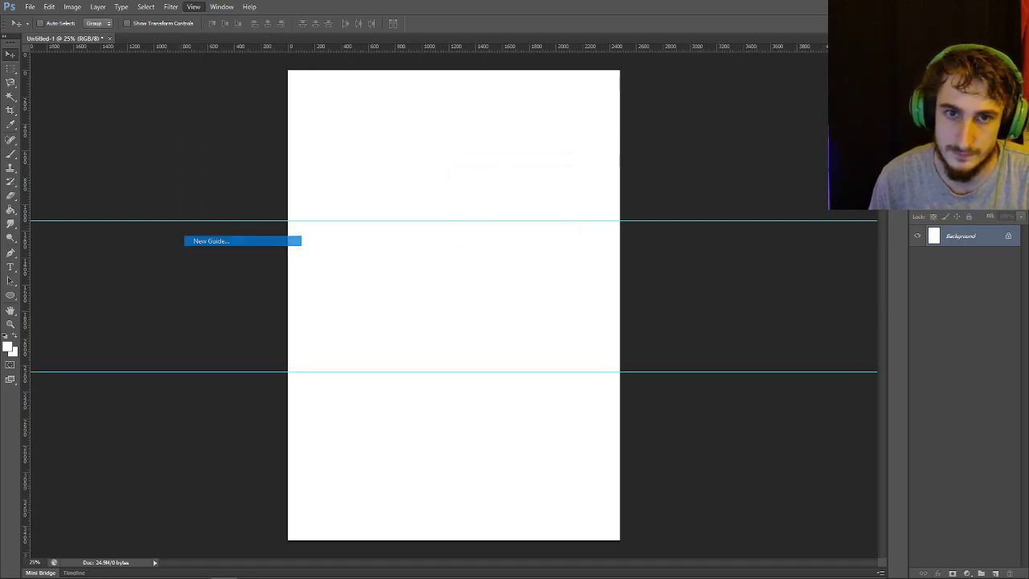
{"action": "type", "text": "3375"}
{"action": "key", "text": "Return"}
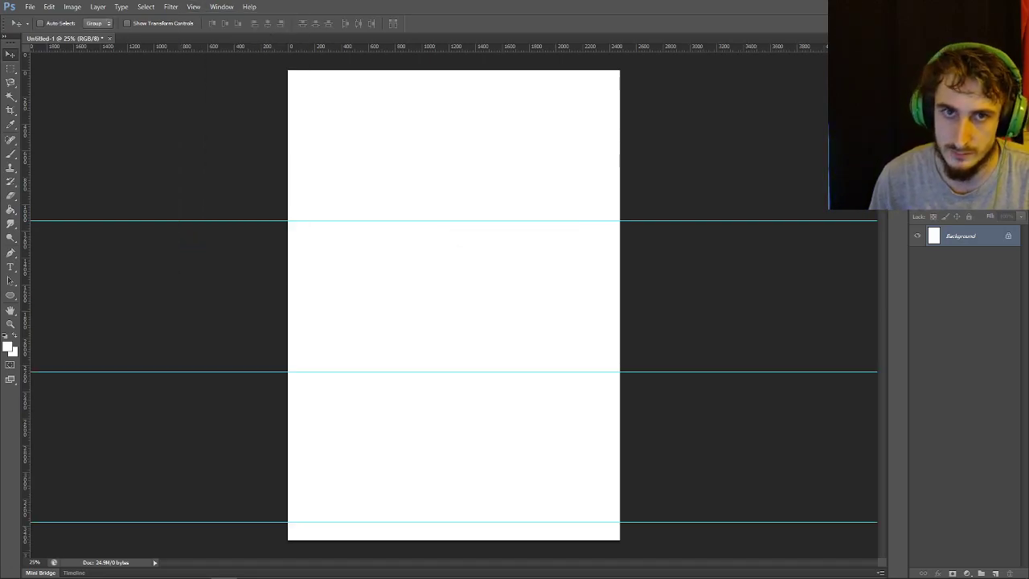
Add a vertical guide at 825 px to mark the right side of the first card column
{"action": "key", "text": "alt+v"}
{"action": "key", "text": "n"}
{"action": "key", "text": "n"}
{"action": "key", "text": "Return"}
{"action": "key", "text": "alt+v"}
{"action": "key", "text": "Tab"}
{"action": "type", "text": "800"}
{"action": "key", "text": "Return"}
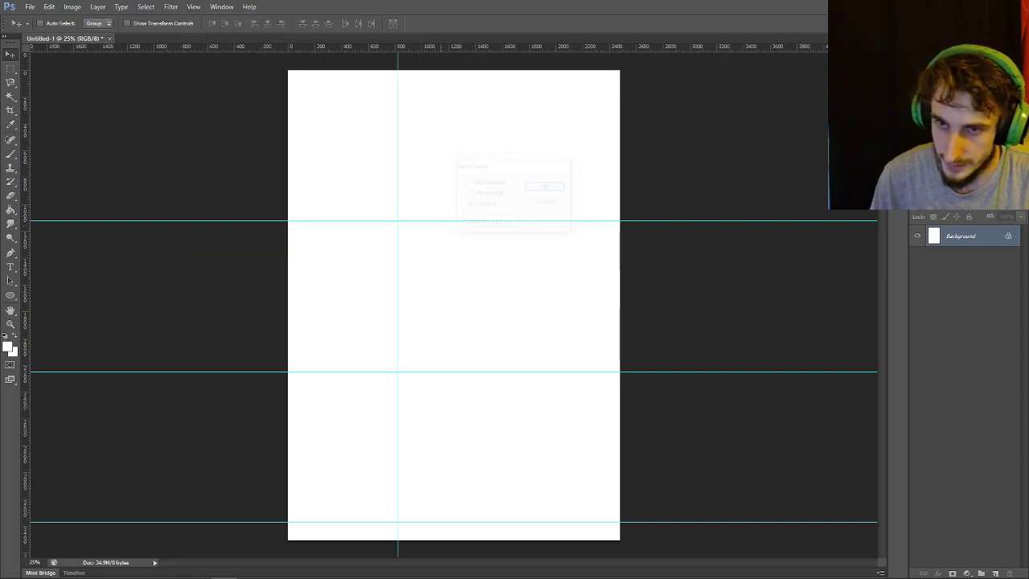
Add a second vertical guide at 1650 px to mark the right side of the second card column
{"action": "key", "text": "alt+v"}
{"action": "key", "text": "n"}
{"action": "key", "text": "n"}
{"action": "key", "text": "Return"}
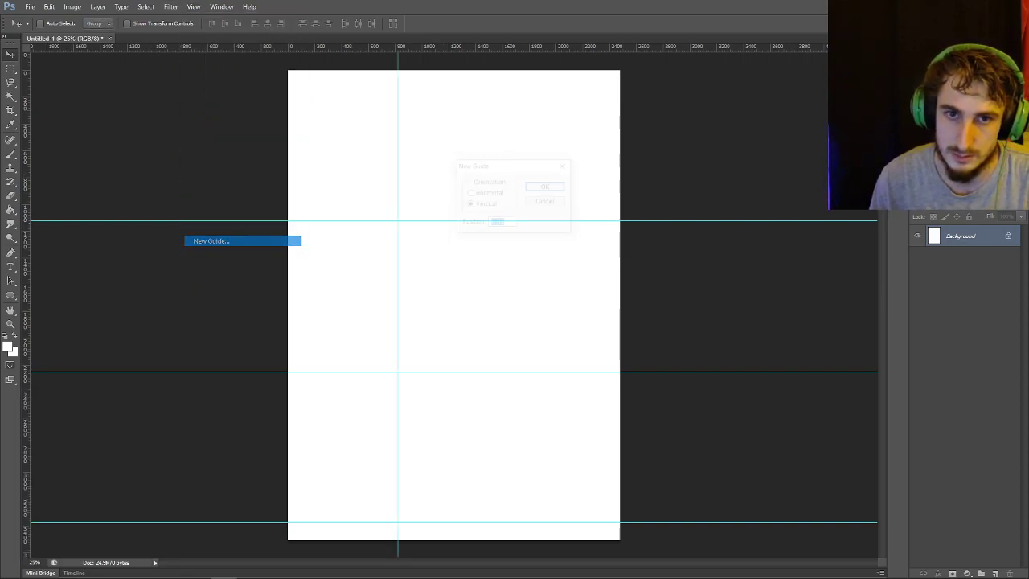
{"action": "type", "text": "1600"}
{"action": "key", "text": "Return"}
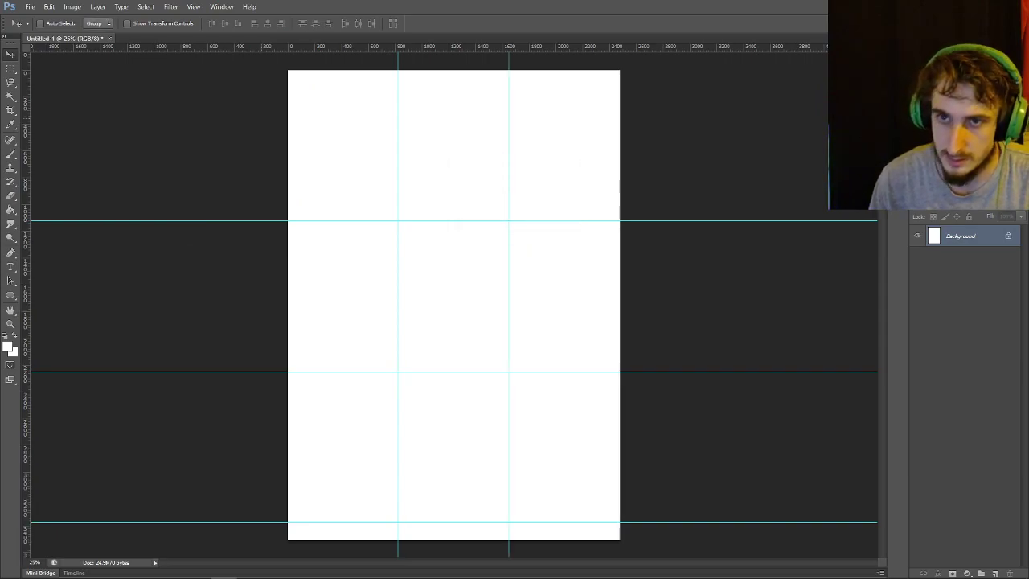
Add guides along the page's right, top and left edges to complete the three-by-three card grid
{"action": "key", "text": "alt+v"}
{"action": "key", "text": "n"}
{"action": "key", "text": "n"}
{"action": "key", "text": "Return"}
{"action": "type", "text": "2480"}
{"action": "key", "text": "Return"}
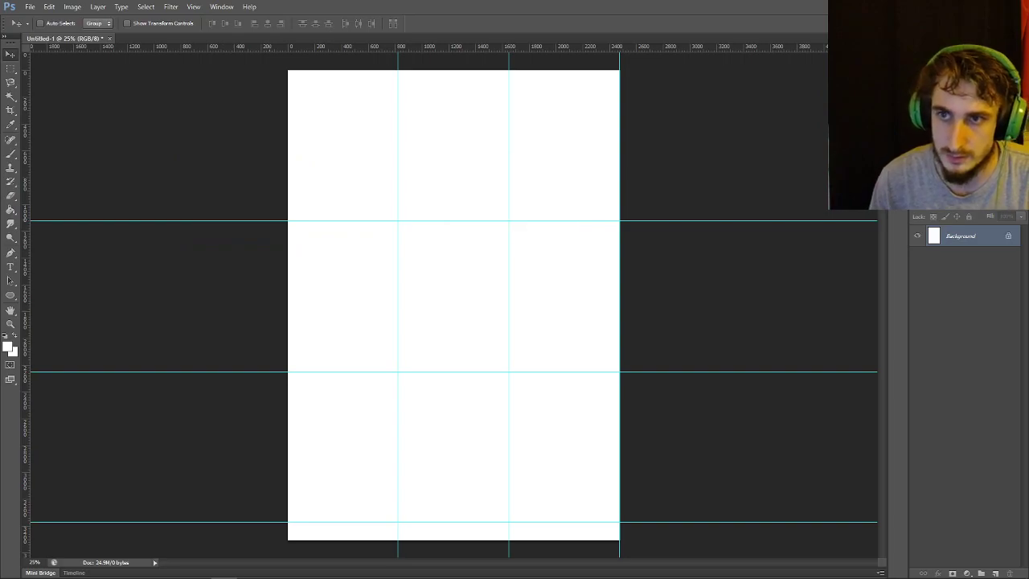
{"action": "left_click_drag", "start_coordinate": [241, 46], "coordinate": [241, 70]}
{"action": "left_click_drag", "start_coordinate": [27, 105], "coordinate": [288, 104]}
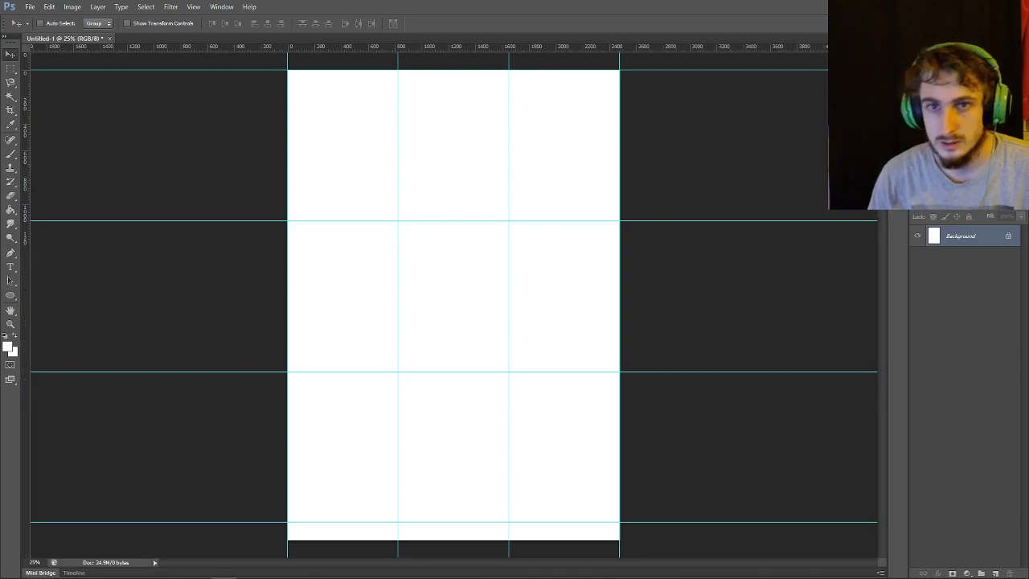
Place card image 1 and scale it to 24% (825 by 1125 px) so it fills the page's top-left grid cell
{"action": "left_click_drag", "start_coordinate": [480, 167], "coordinate": [480, 168]}
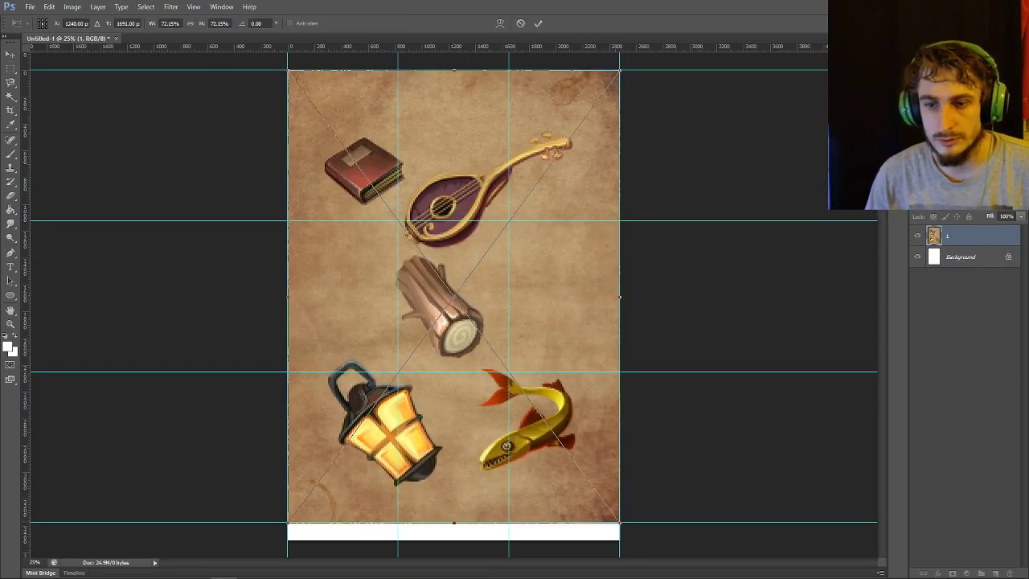
{"action": "left_click_drag", "start_coordinate": [619, 522], "coordinate": [398, 220]}
{"action": "left_click_drag", "start_coordinate": [391, 213], "coordinate": [397, 220]}
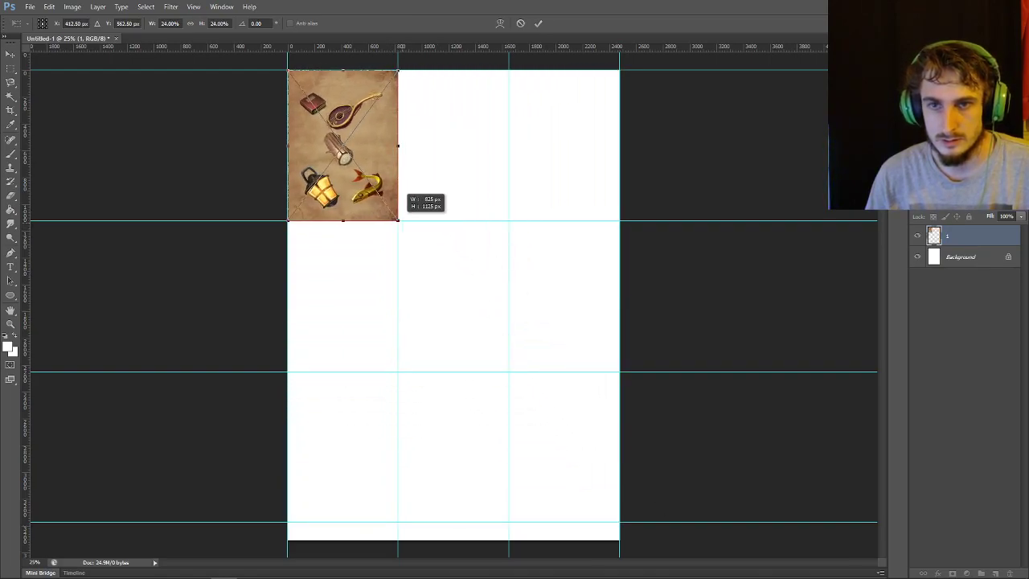
{"action": "left_click", "coordinate": [539, 24]}
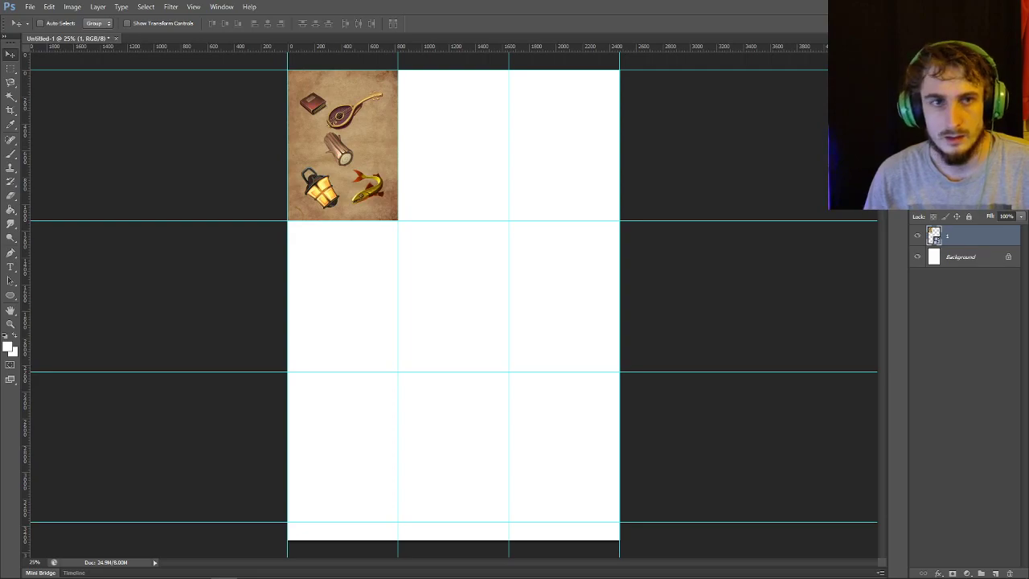
Duplicate the card 1 layer, flip the copy horizontally and place it in the middle cell of the top row
{"action": "key", "text": "m"}
{"action": "key", "text": "ctrl+j"}
{"action": "right_click", "coordinate": [343, 116]}
{"action": "left_click", "coordinate": [378, 246]}
{"action": "right_click", "coordinate": [368, 165]}
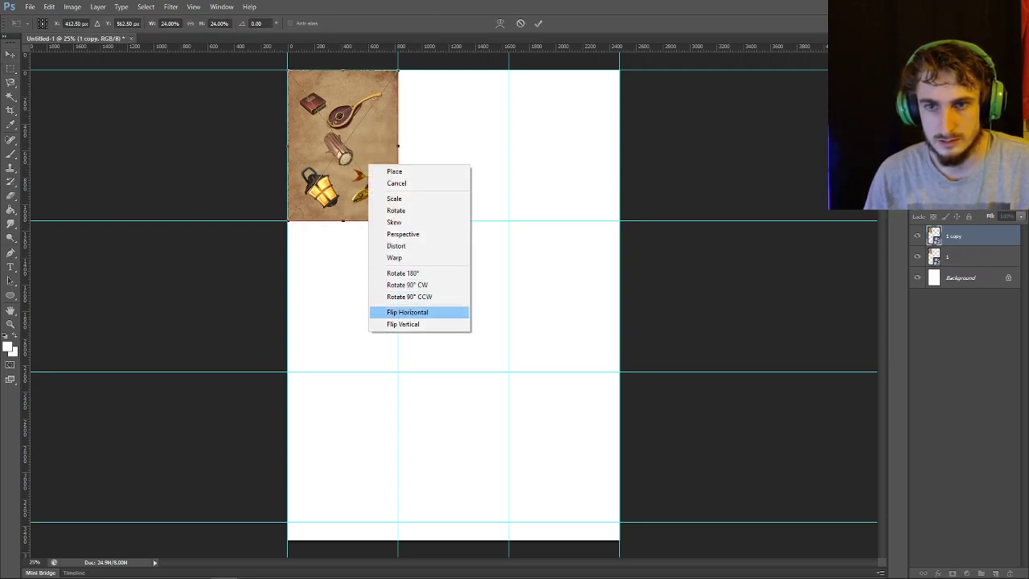
{"action": "left_click", "coordinate": [406, 312]}
{"action": "key", "text": "v"}
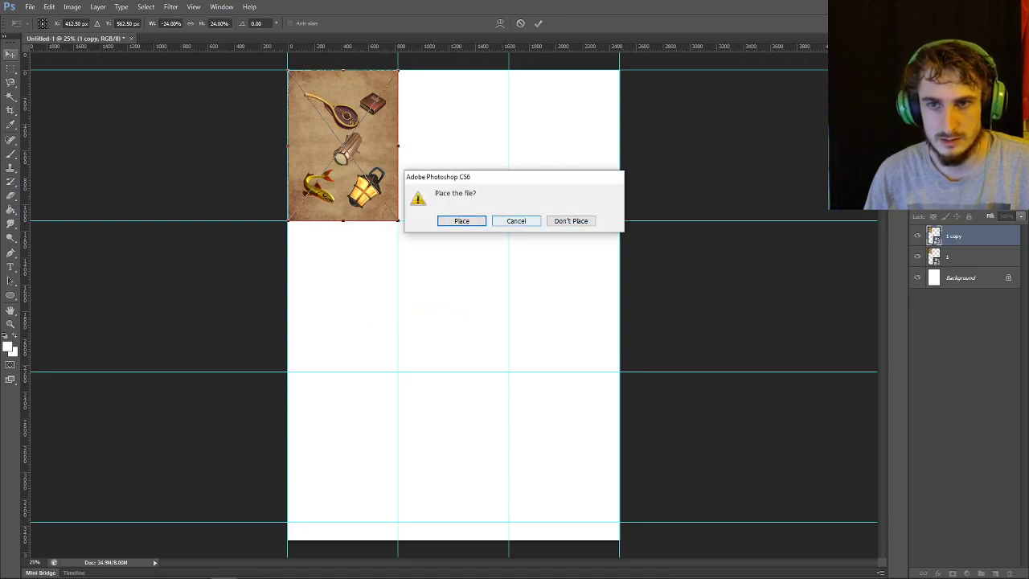
{"action": "key", "text": "Return"}
{"action": "left_click_drag", "start_coordinate": [363, 126], "coordinate": [473, 126]}
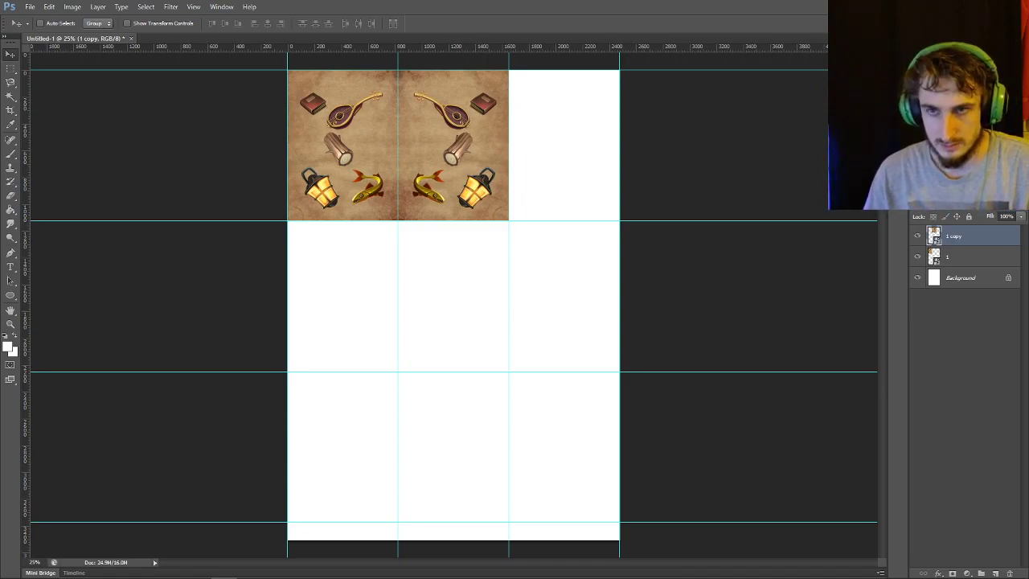
Duplicate the original card 1 layer and move the unflipped copy into the top row's right cell
{"action": "left_click", "coordinate": [957, 256]}
{"action": "key", "text": "ctrl+j"}
{"action": "left_click_drag", "start_coordinate": [358, 129], "coordinate": [574, 122]}
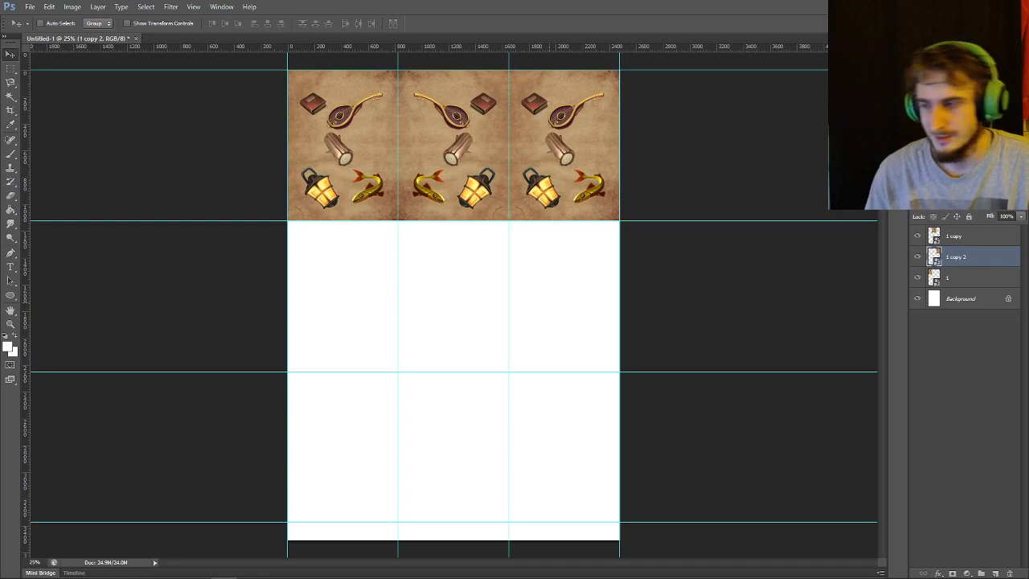
Place card image 2, scale it to 24%, and fit it into the left cell of the middle row
{"action": "left_click_drag", "start_coordinate": [1, 322], "coordinate": [470, 323]}
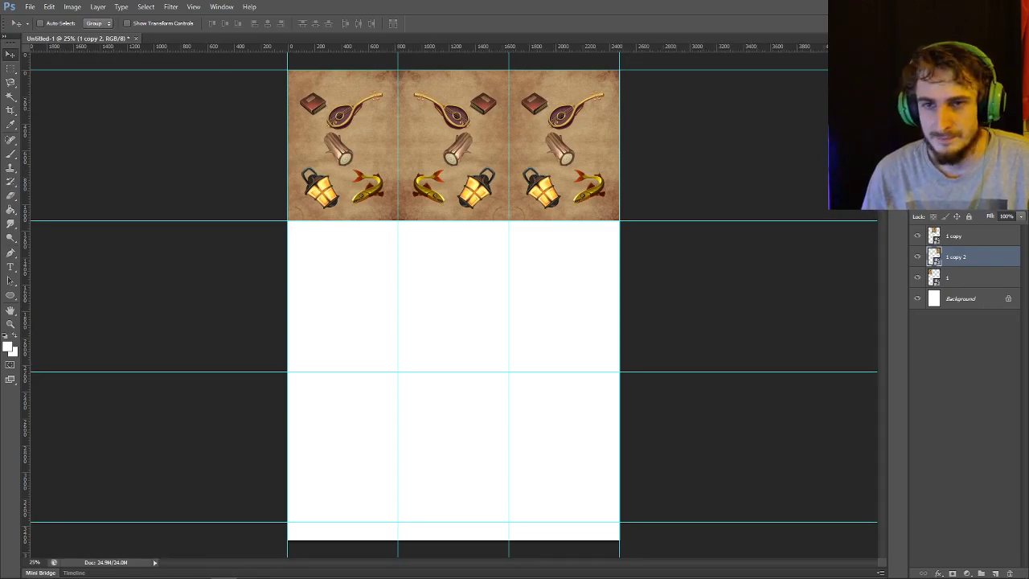
{"action": "left_click_drag", "start_coordinate": [618, 533], "coordinate": [398, 220]}
{"action": "left_click_drag", "start_coordinate": [371, 152], "coordinate": [384, 282]}
{"action": "key", "text": "Return"}
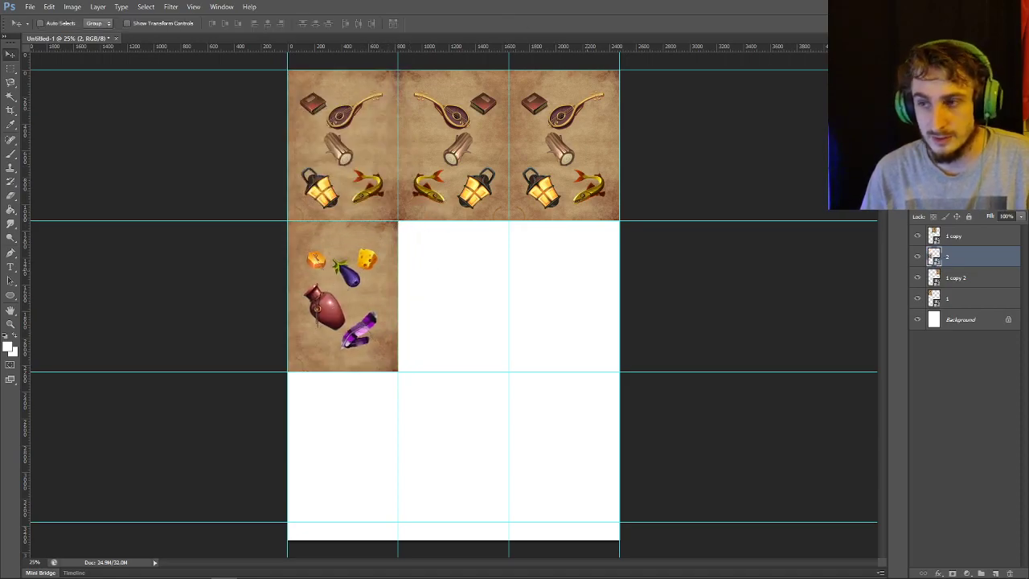
Duplicate card 2 into the centre cell of the grid and flip the copy horizontally
{"action": "key", "text": "ctrl+j"}
{"action": "left_click_drag", "start_coordinate": [347, 261], "coordinate": [458, 261]}
{"action": "key", "text": "m"}
{"action": "right_click", "coordinate": [488, 291]}
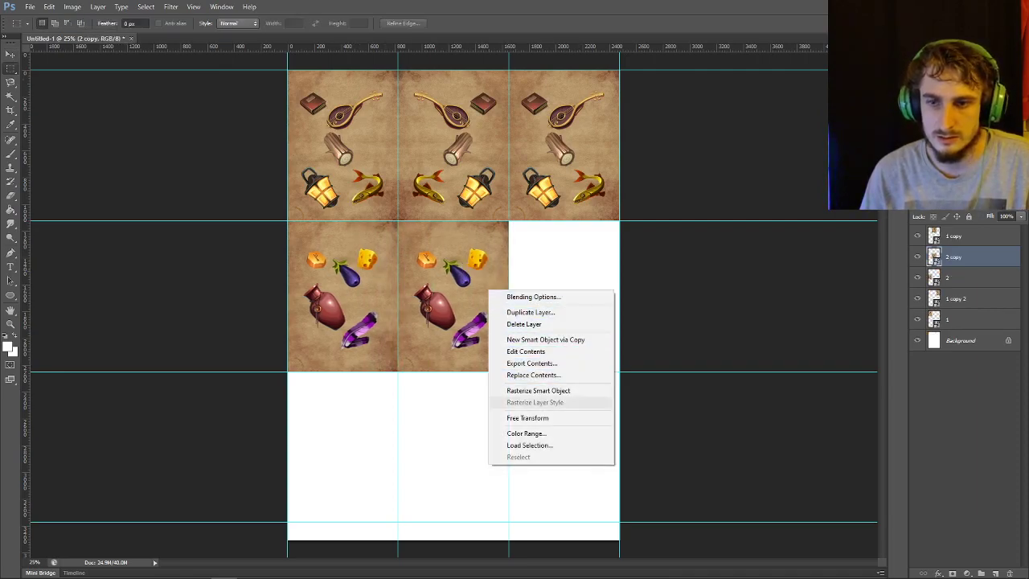
{"action": "left_click", "coordinate": [527, 418]}
{"action": "right_click", "coordinate": [480, 296]}
{"action": "left_click", "coordinate": [515, 444]}
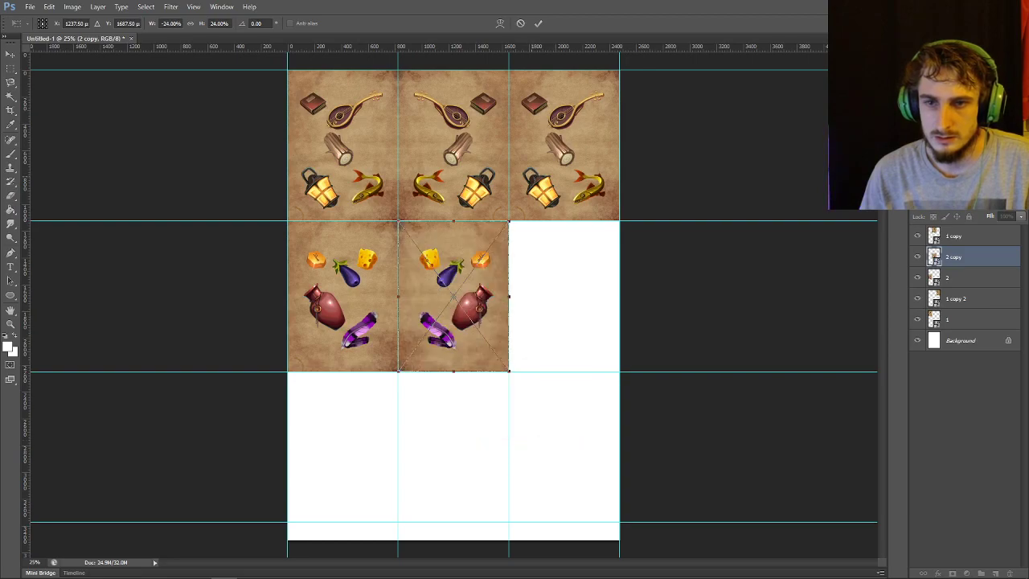
{"action": "left_click", "coordinate": [538, 22]}
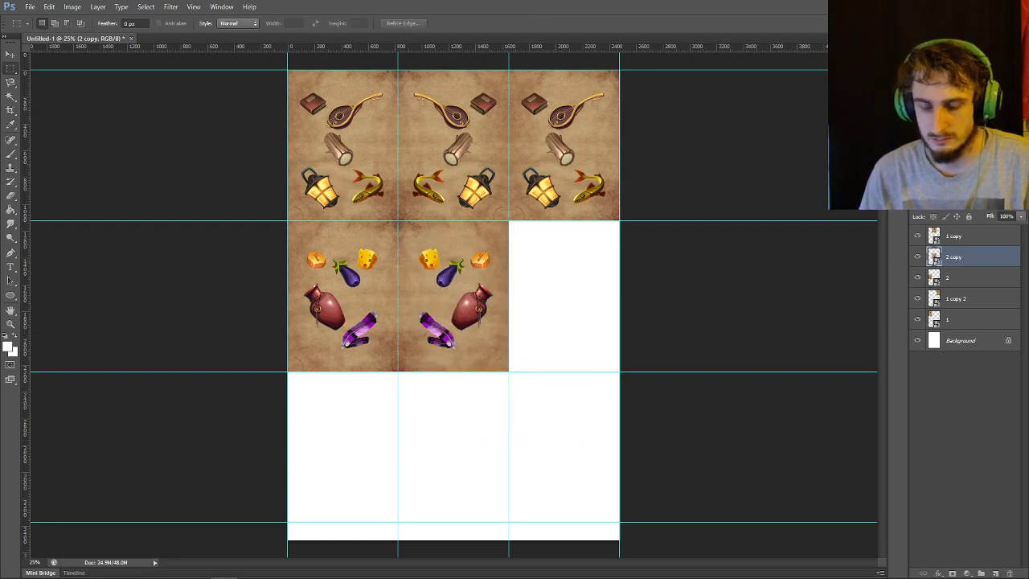
Duplicate the flipped card 2 and move the copy into the right cell of the middle row
{"action": "key", "text": "ctrl+j"}
{"action": "key", "text": "v"}
{"action": "left_click_drag", "start_coordinate": [485, 265], "coordinate": [600, 266]}
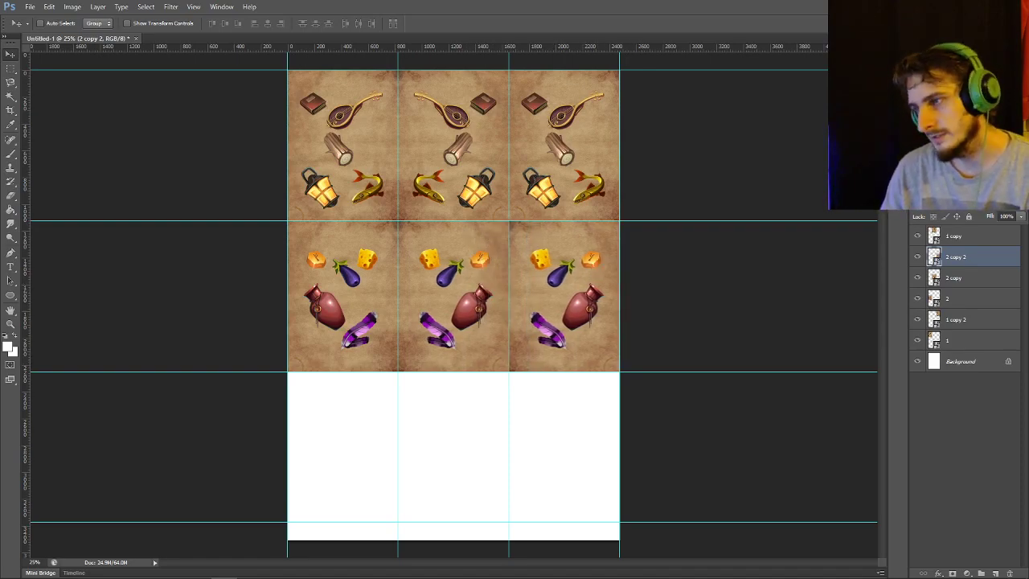
Place card image 3, scale it to about 24%, and fit it into the left cell of the bottom row
{"action": "left_click_drag", "start_coordinate": [1028, 322], "coordinate": [470, 383]}
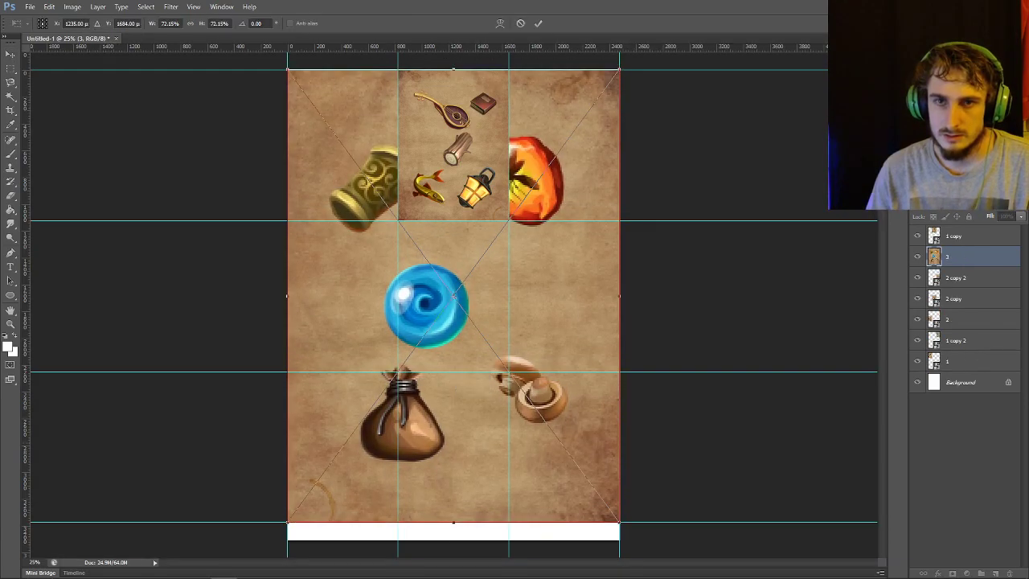
{"action": "left_click_drag", "start_coordinate": [619, 523], "coordinate": [395, 218]}
{"action": "left_click_drag", "start_coordinate": [389, 170], "coordinate": [397, 446]}
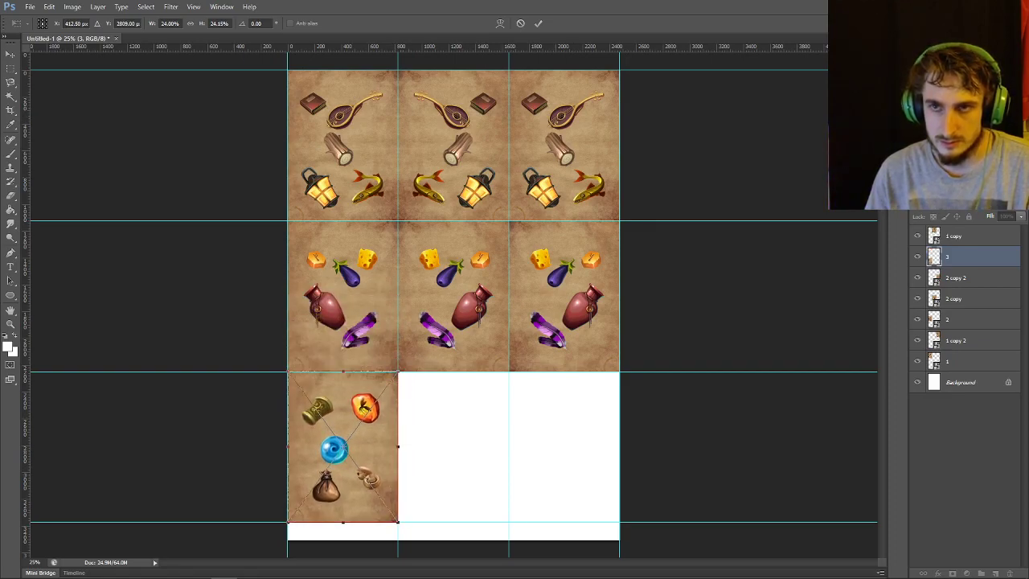
{"action": "left_click", "coordinate": [538, 23]}
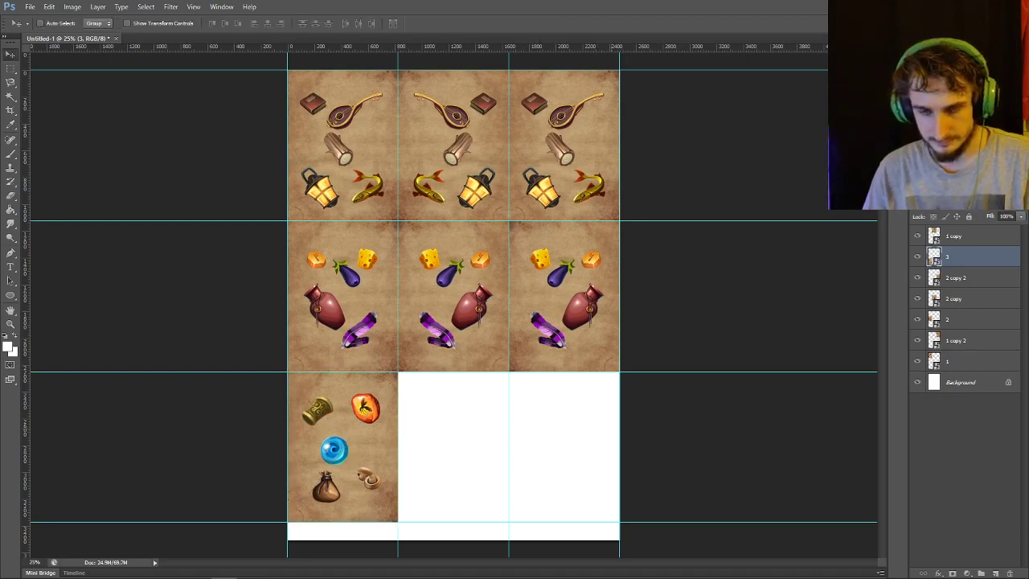
Duplicate card 3 into the middle cell of the bottom row and flip the copy horizontally
{"action": "key", "text": "ctrl+j"}
{"action": "left_click_drag", "start_coordinate": [365, 420], "coordinate": [476, 420]}
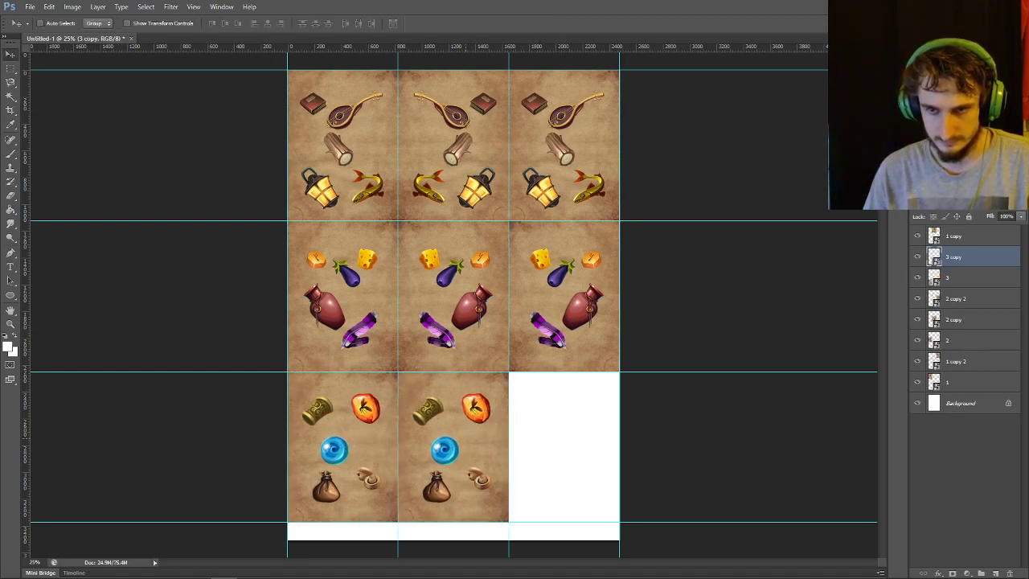
{"action": "key", "text": "m"}
{"action": "right_click", "coordinate": [436, 389]}
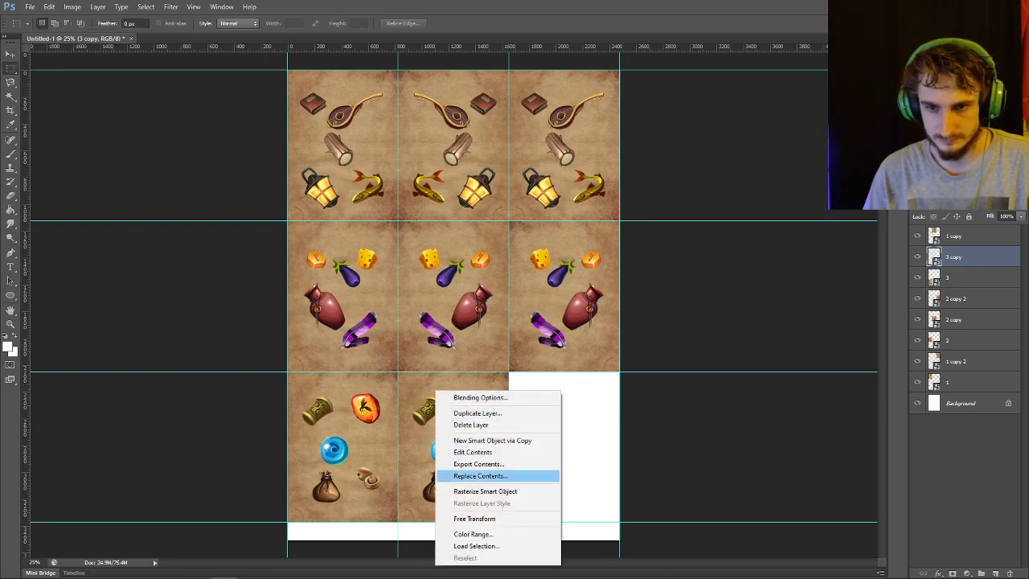
{"action": "left_click", "coordinate": [474, 518]}
{"action": "right_click", "coordinate": [473, 267]}
{"action": "left_click", "coordinate": [506, 416]}
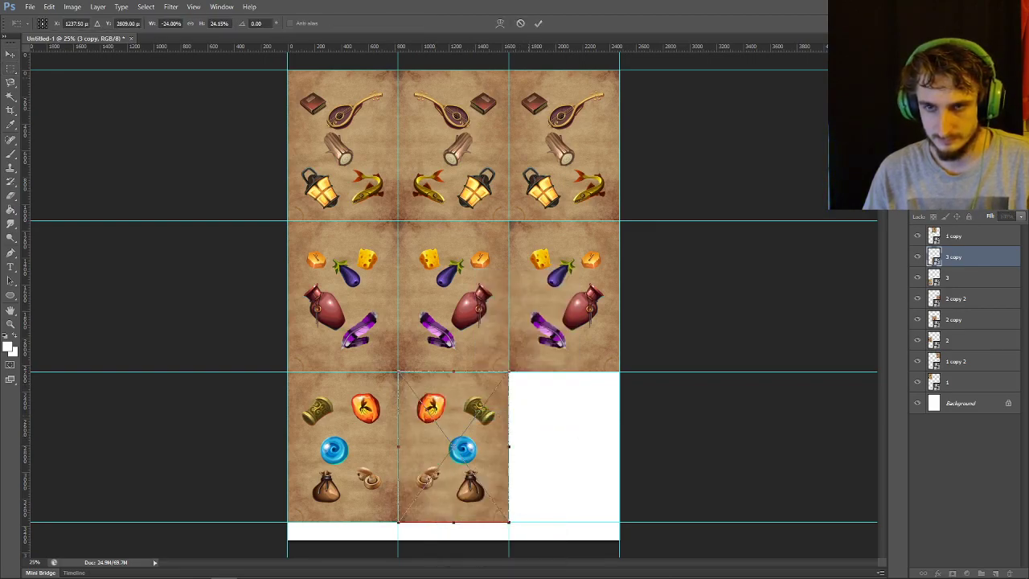
{"action": "key", "text": "Return"}
Duplicate the flipped card 3 and move the copy into the right cell of the bottom row
{"action": "key", "text": "ctrl+j"}
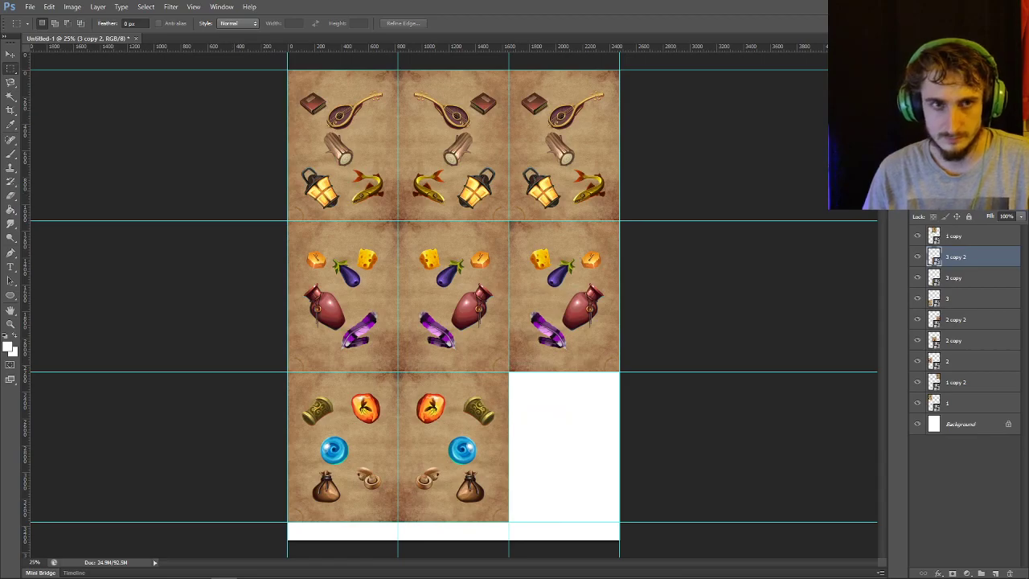
{"action": "key", "text": "v"}
{"action": "left_click_drag", "start_coordinate": [487, 394], "coordinate": [562, 406]}
Save the card sheet in the PNP folder as a Photoshop file named Page 1
{"action": "left_click", "coordinate": [30, 6]}
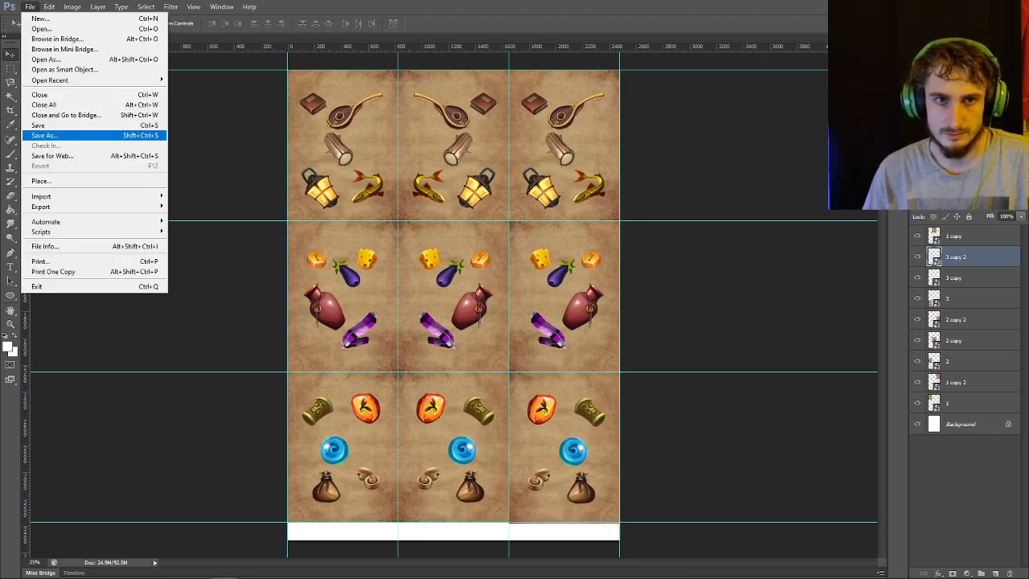
{"action": "left_click", "coordinate": [48, 131]}
{"action": "type", "text": "Page 1"}
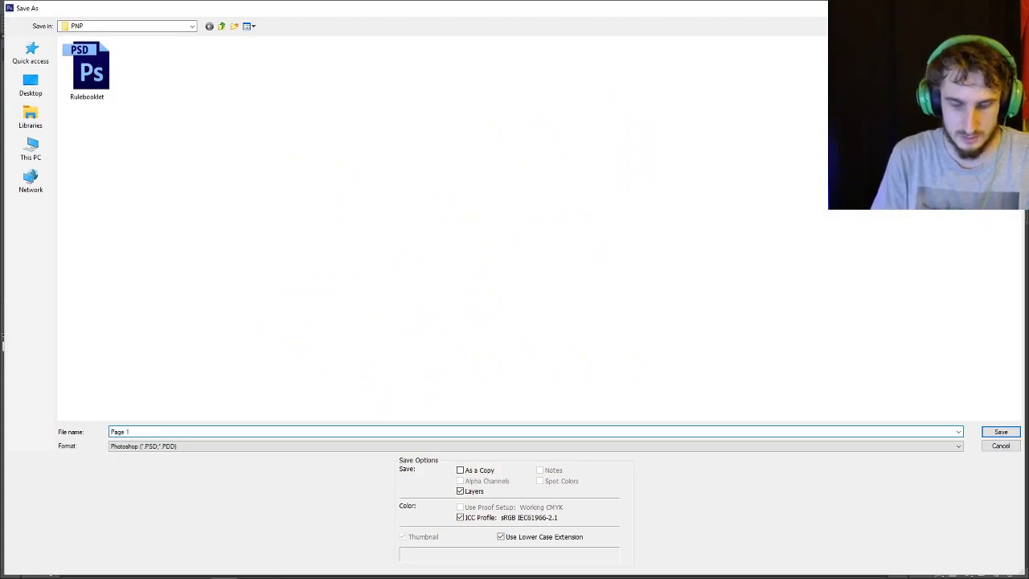
{"action": "key", "text": "Return"}
{"action": "key", "text": "Return"}
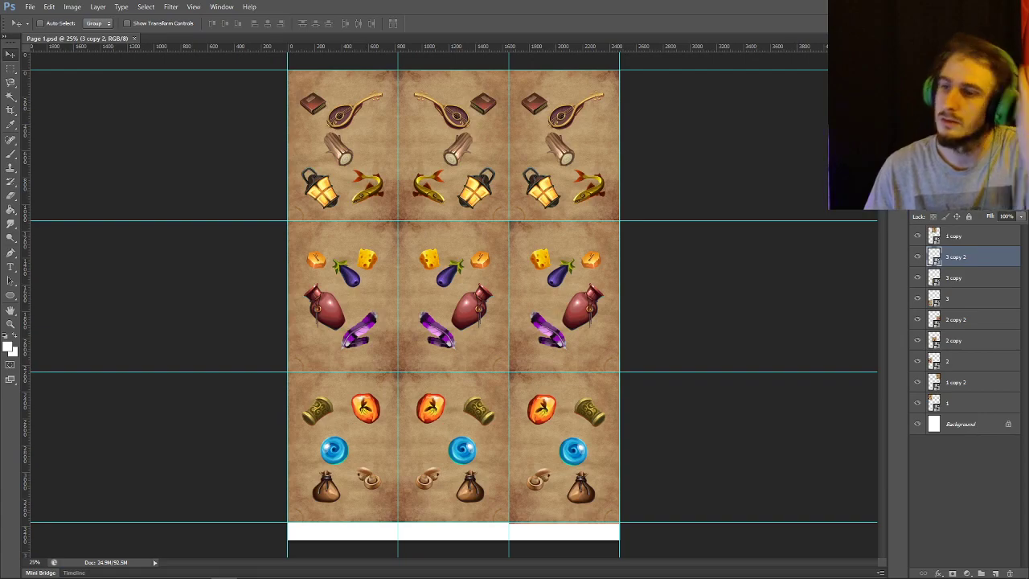
Hide the guides to check the completed card sheet without the grid lines
{"action": "key", "text": "ctrl+alt+a"}
{"action": "key", "text": "ctrl+semicolon"}
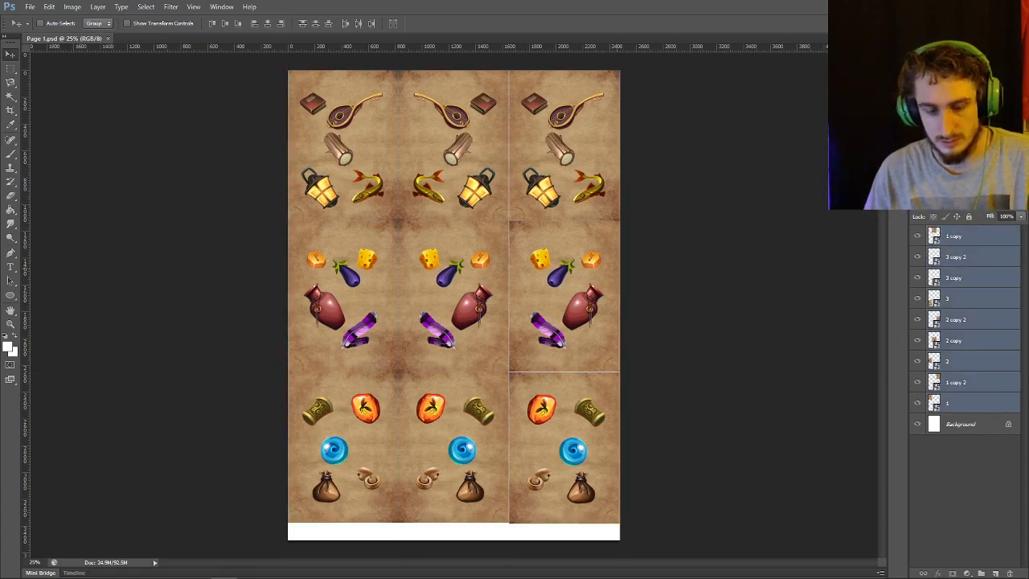
{"action": "left_click", "coordinate": [194, 8]}
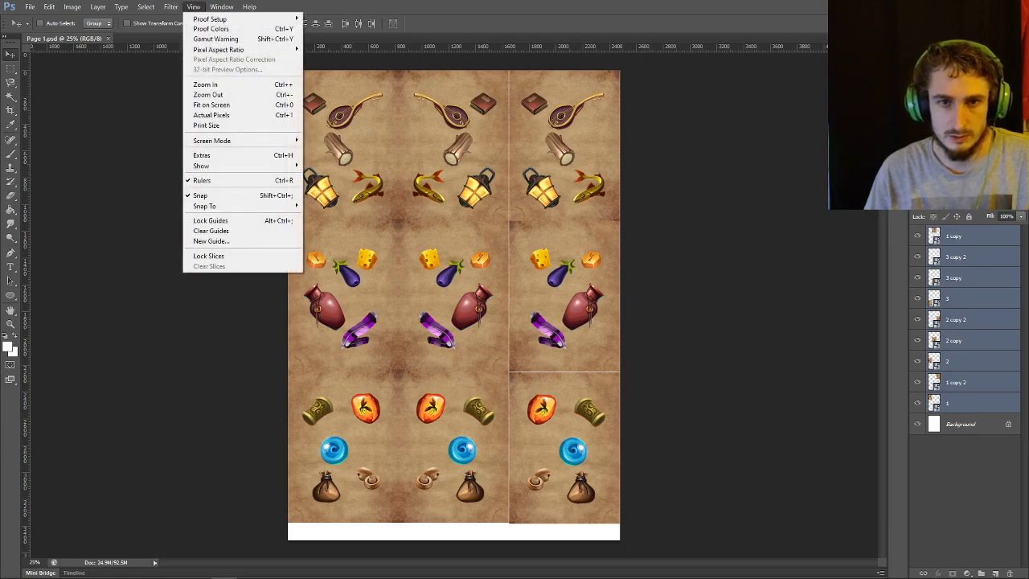
{"action": "left_click", "coordinate": [250, 7]}
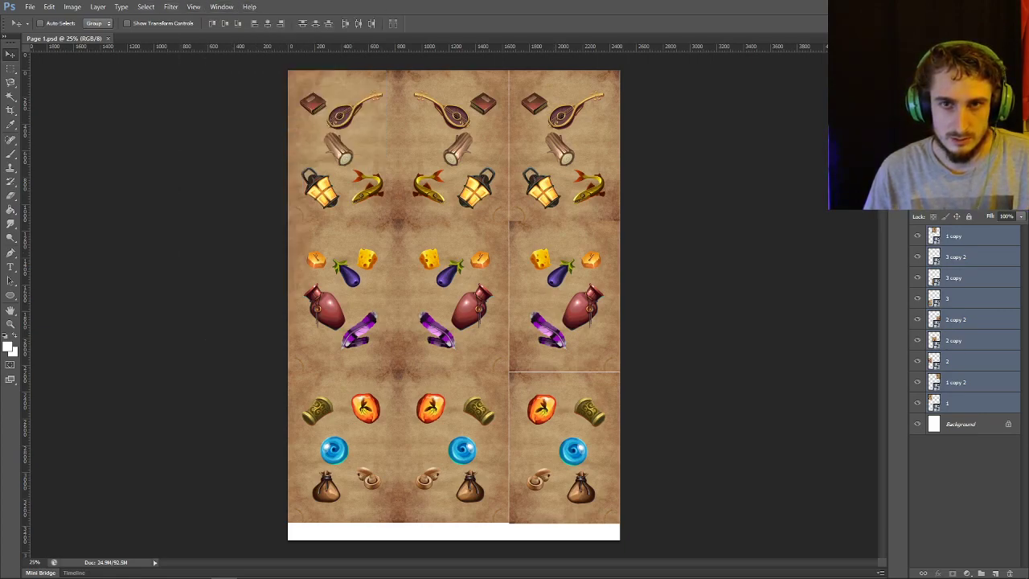
{"action": "left_click", "coordinate": [963, 491]}
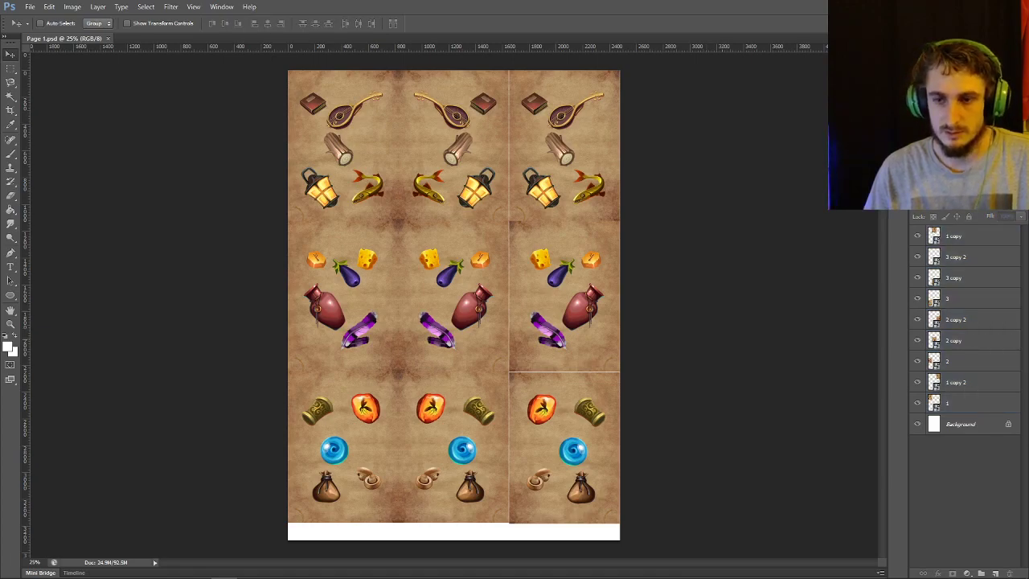
Group all nine card layers and hide the group to leave a blank page
{"action": "left_click", "coordinate": [963, 236]}
{"action": "left_click", "coordinate": [963, 403], "text": "shift"}
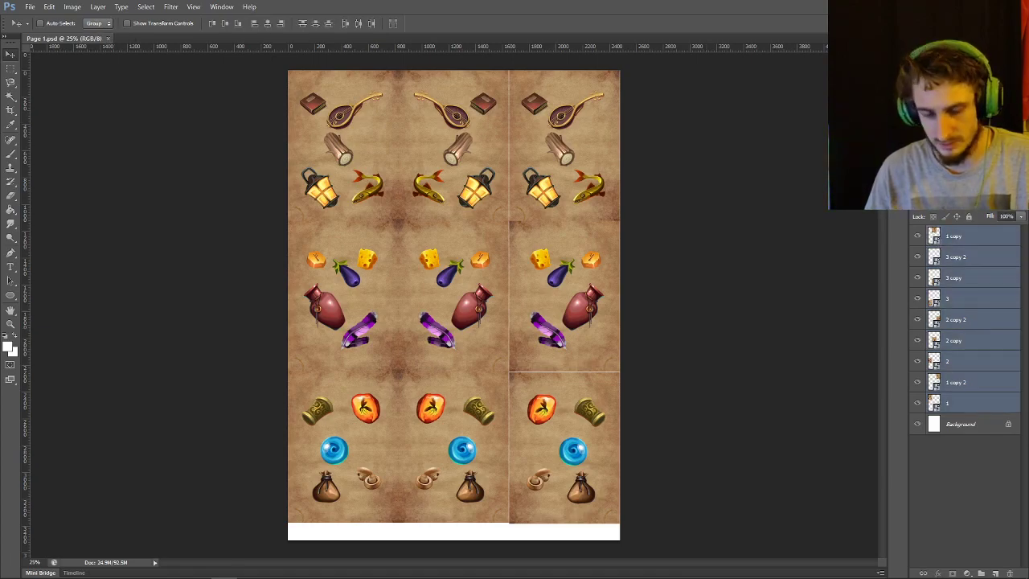
{"action": "key", "text": "ctrl+g"}
{"action": "left_click", "coordinate": [963, 337]}
{"action": "left_click", "coordinate": [917, 232]}
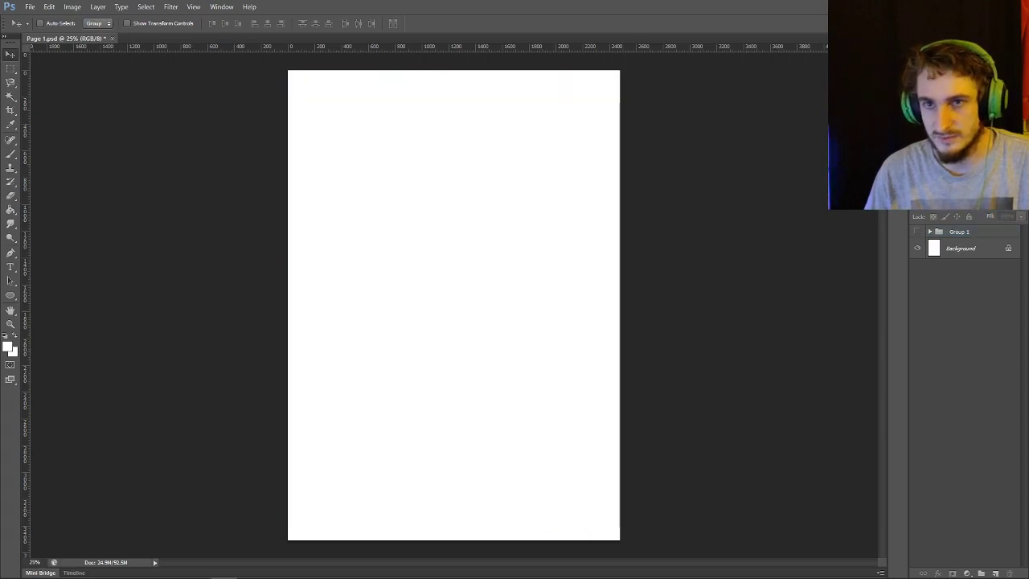
Bring back the card grid by adding a new vertical guide at 825 px
{"action": "left_click", "coordinate": [193, 7]}
{"action": "left_click", "coordinate": [233, 241]}
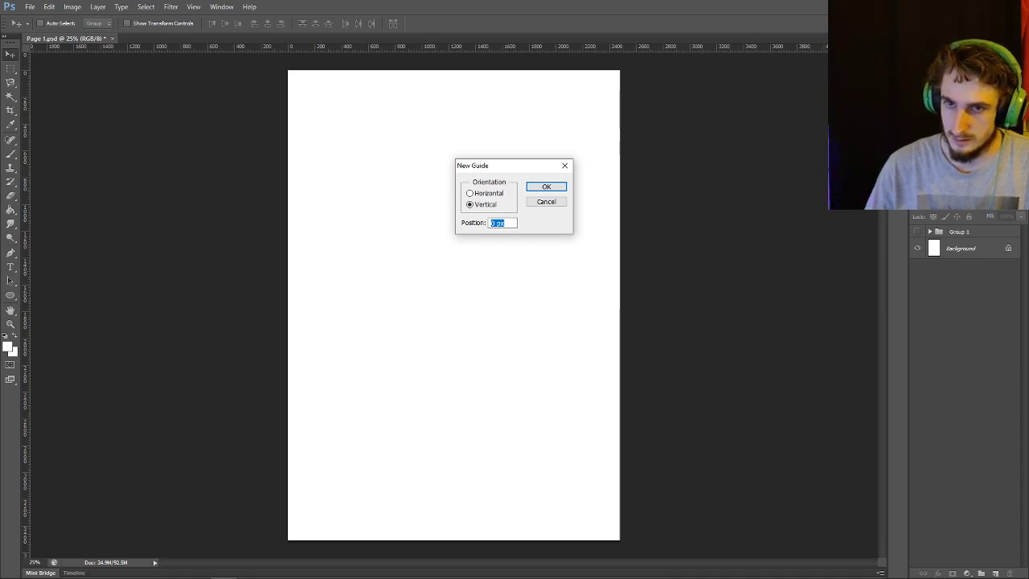
{"action": "type", "text": "825"}
{"action": "key", "text": "Return"}
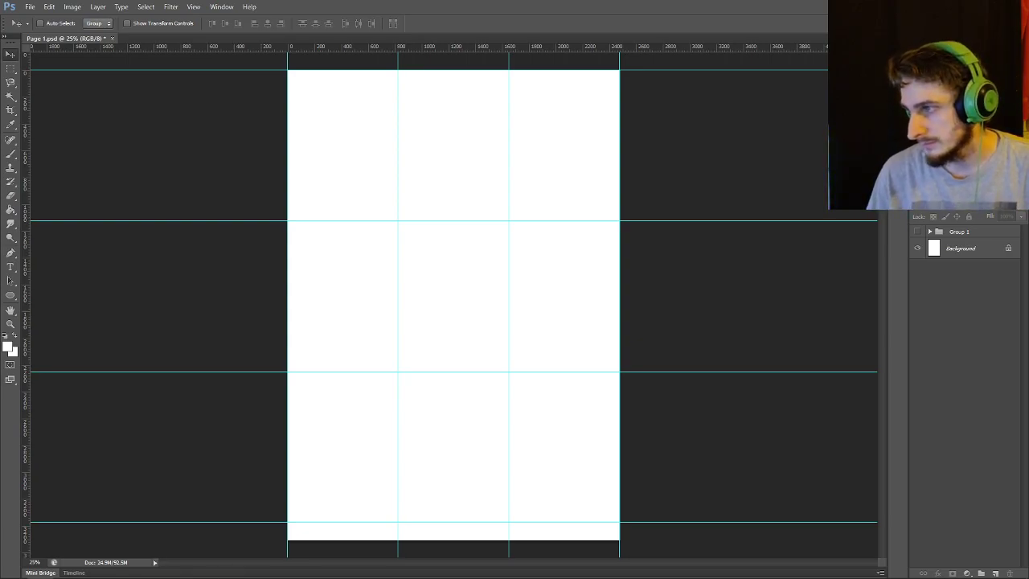
Place card image 4 and scale it to 24% so it fills the page's top-left grid cell
{"action": "left_click_drag", "start_coordinate": [0, 298], "coordinate": [454, 297]}
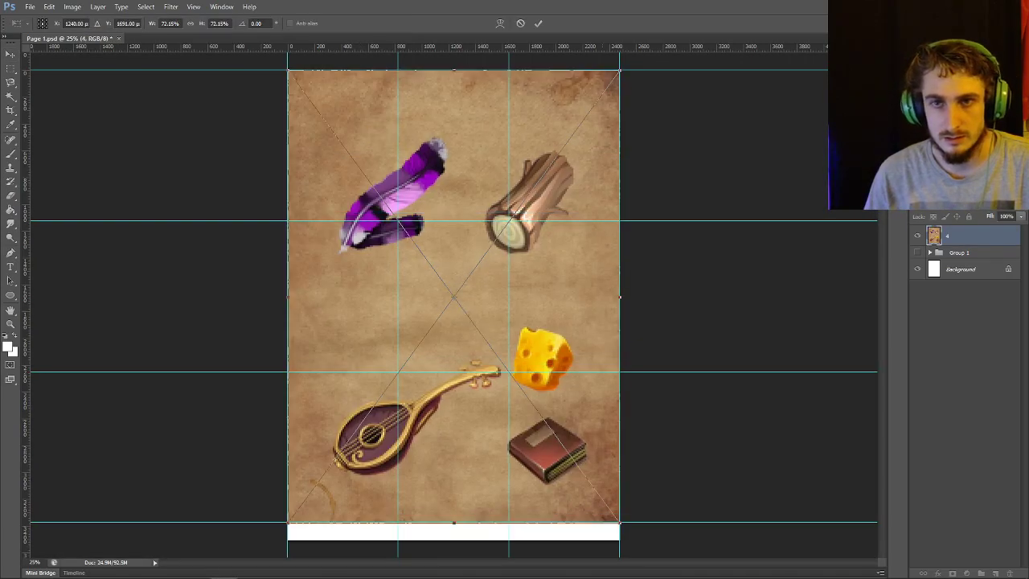
{"action": "left_click_drag", "start_coordinate": [619, 521], "coordinate": [397, 220]}
{"action": "key", "text": "Return"}
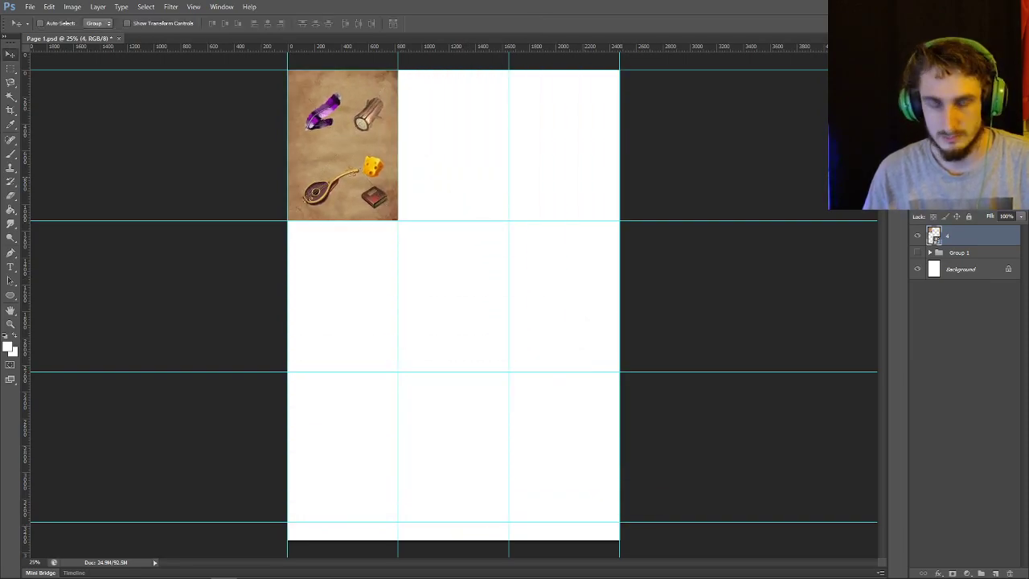
Duplicate card 4 twice to fill the middle and right cells of the top row
{"action": "key", "text": "ctrl+j"}
{"action": "left_click_drag", "start_coordinate": [337, 128], "coordinate": [560, 128]}
{"action": "key", "text": "ctrl+j"}
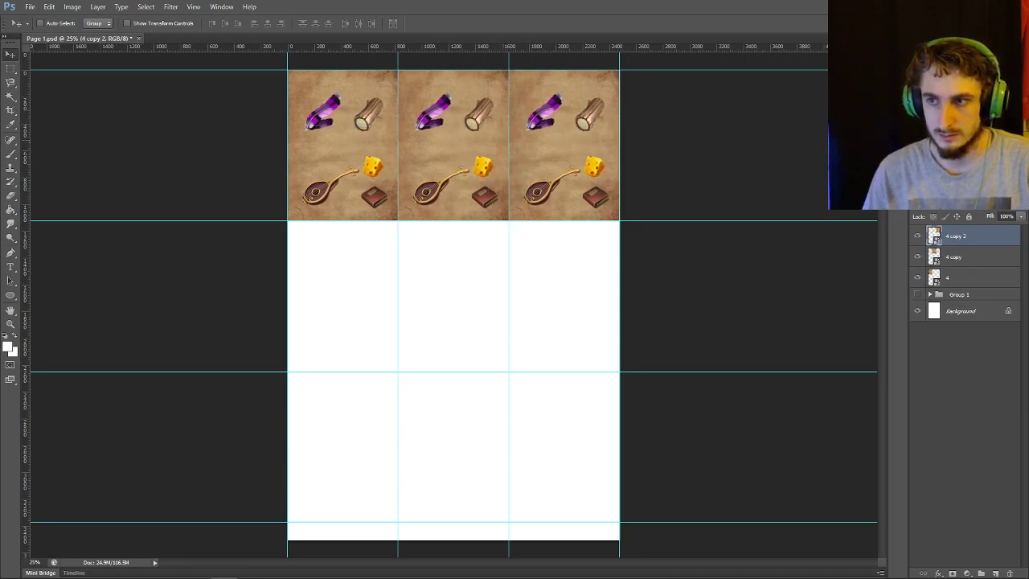
Flip the card 4 copy in the top row's right cell horizontally
{"action": "key", "text": "m"}
{"action": "right_click", "coordinate": [545, 115]}
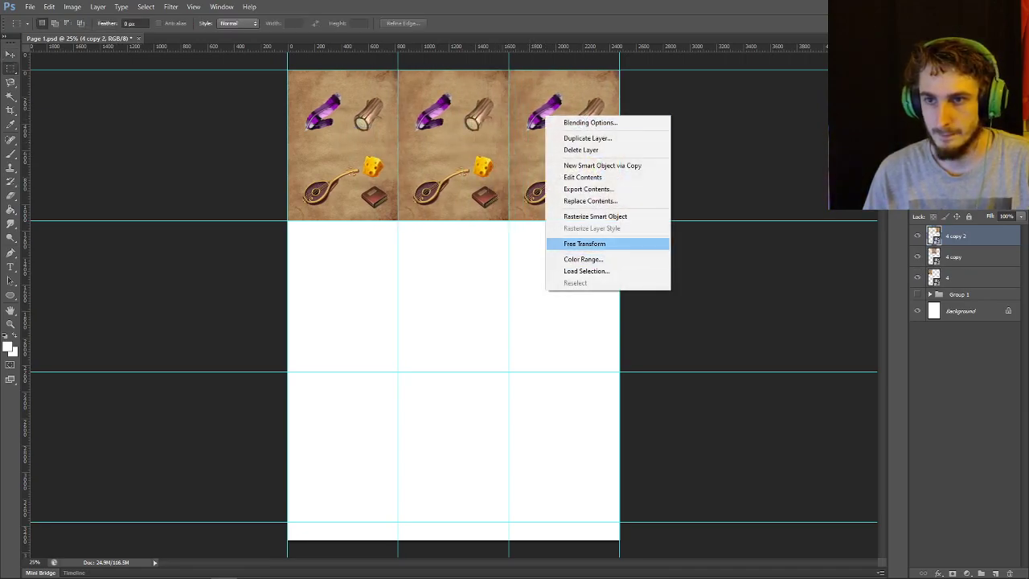
{"action": "left_click", "coordinate": [571, 244]}
{"action": "right_click", "coordinate": [598, 183]}
{"action": "left_click", "coordinate": [633, 330]}
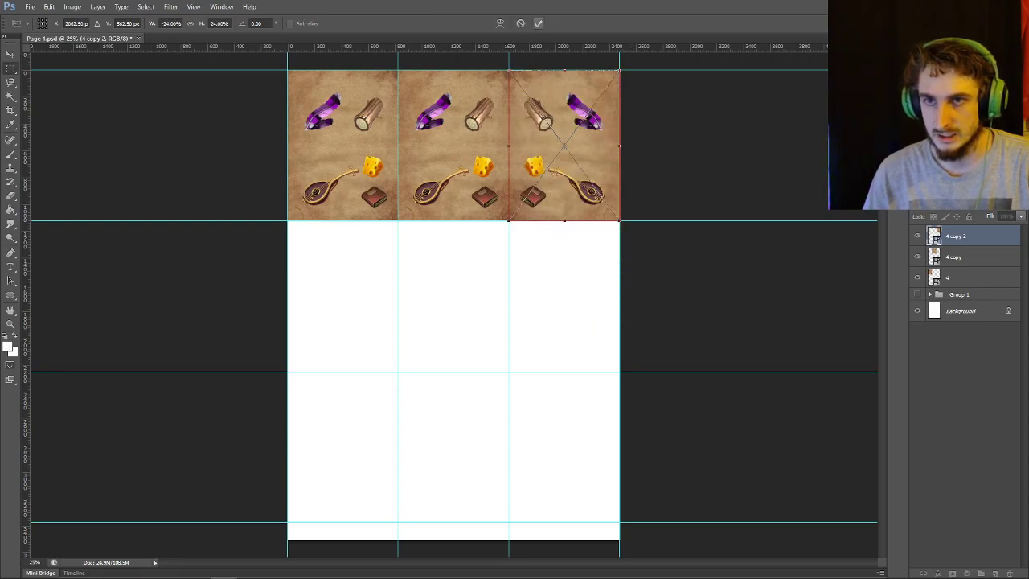
{"action": "left_click", "coordinate": [538, 22]}
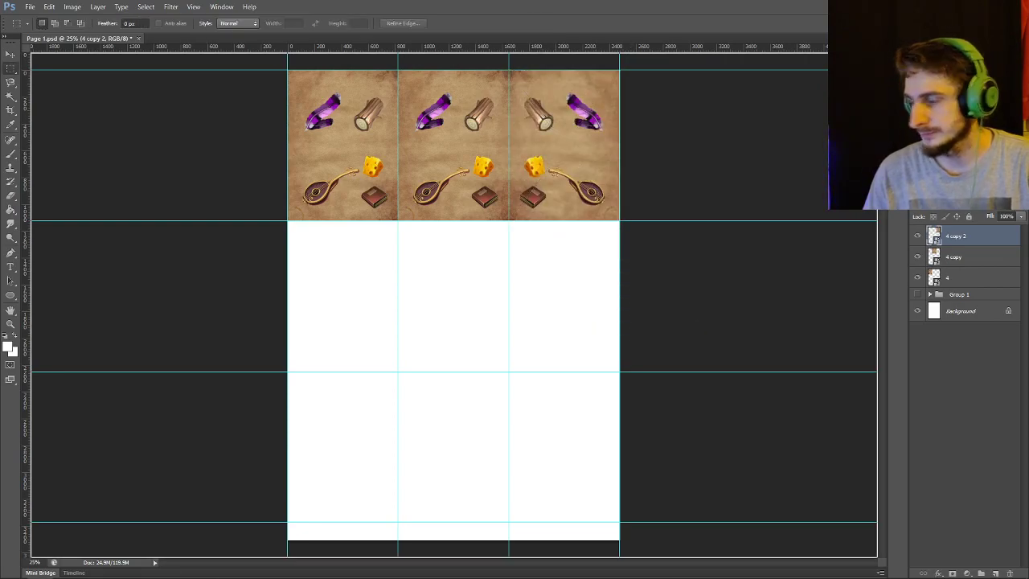
Place card image 5 and scale it down to one grid cell, over the page's top-left cell
{"action": "left_click_drag", "start_coordinate": [1, 297], "coordinate": [488, 273]}
{"action": "left_click_drag", "start_coordinate": [619, 522], "coordinate": [397, 220]}
{"action": "key", "text": "Return"}
{"action": "key", "text": "v"}
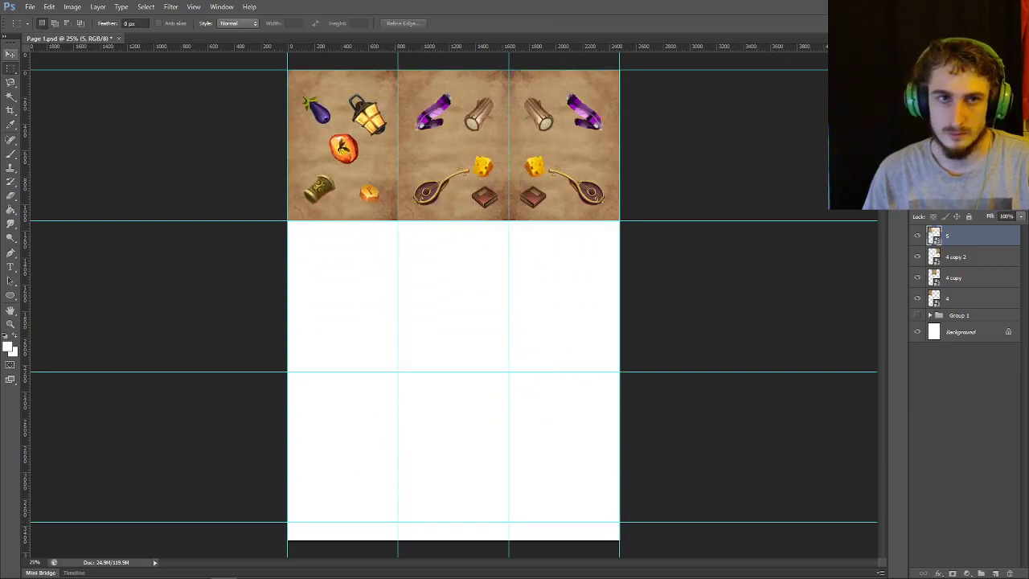
Fill the middle row with card 5 and two duplicates, and flip the copy in the right cell horizontally
{"action": "left_click_drag", "start_coordinate": [362, 119], "coordinate": [586, 272]}
{"action": "key", "text": "ctrl+j"}
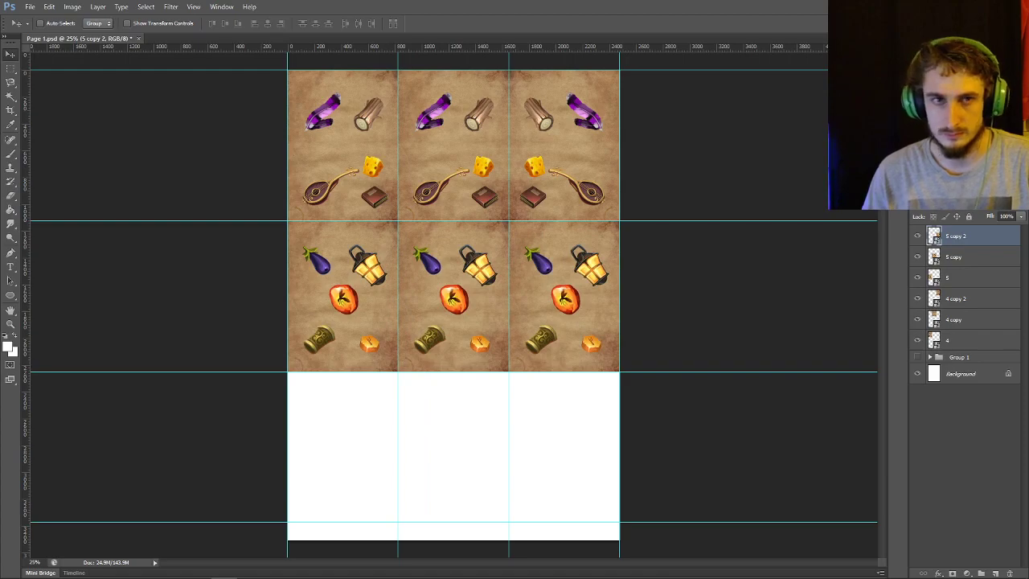
{"action": "key", "text": "m"}
{"action": "right_click", "coordinate": [556, 250]}
{"action": "left_click", "coordinate": [595, 381]}
{"action": "right_click", "coordinate": [576, 311]}
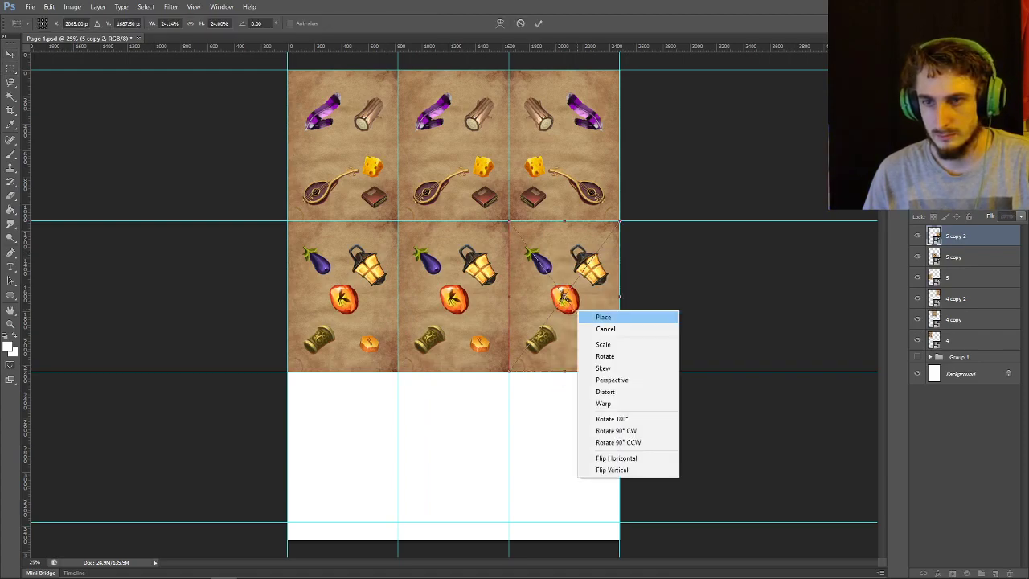
{"action": "left_click", "coordinate": [616, 457]}
{"action": "key", "text": "Return"}
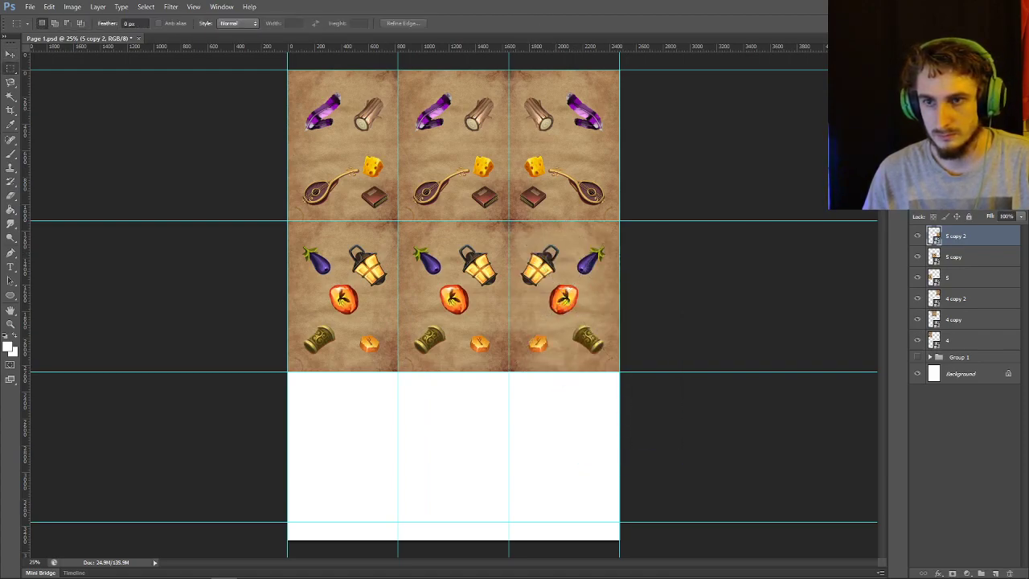
Place card image 6 and scale it to 24%, over the page's top-left cell
{"action": "left_click_drag", "start_coordinate": [1028, 322], "coordinate": [454, 297]}
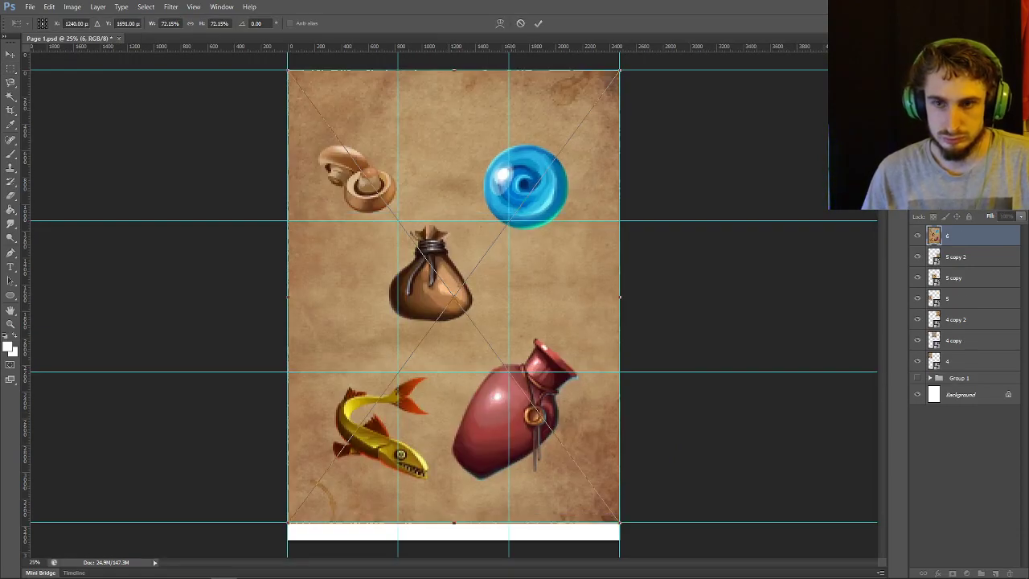
{"action": "left_click_drag", "start_coordinate": [619, 522], "coordinate": [397, 219]}
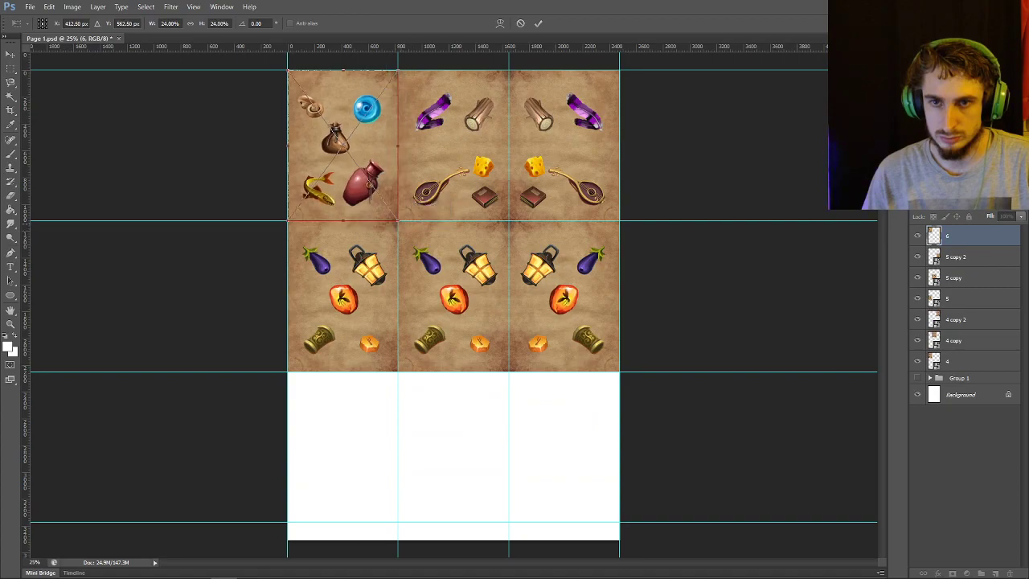
{"action": "key", "text": "Return"}
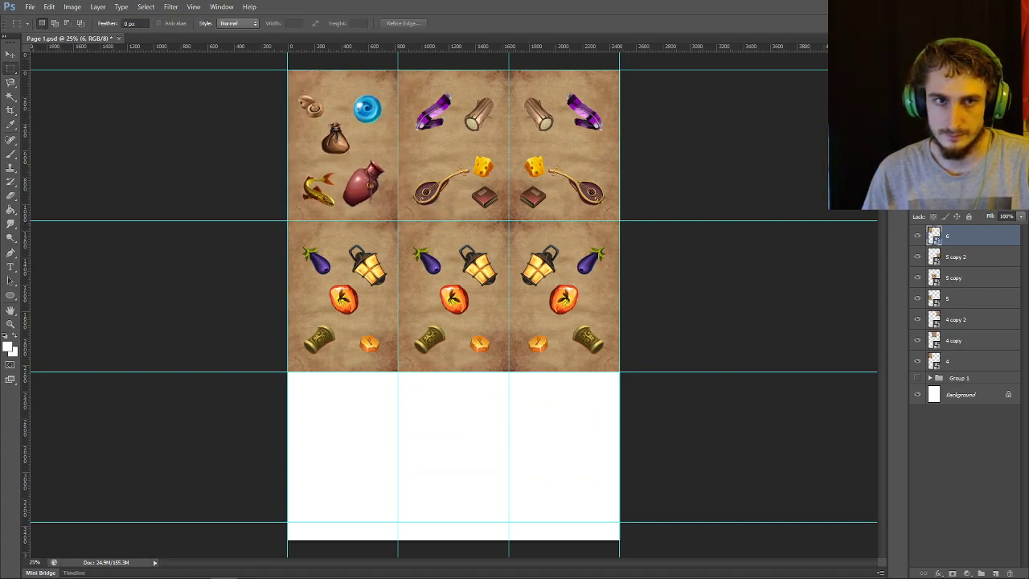
Move card 6 to the bottom row's left cell and duplicate it into the middle cell beside it
{"action": "key", "text": "v"}
{"action": "left_click_drag", "start_coordinate": [354, 100], "coordinate": [464, 402]}
{"action": "key", "text": "ctrl+j"}
{"action": "right_click", "coordinate": [442, 440]}
{"action": "key", "text": "Escape"}
{"action": "key", "text": "m"}
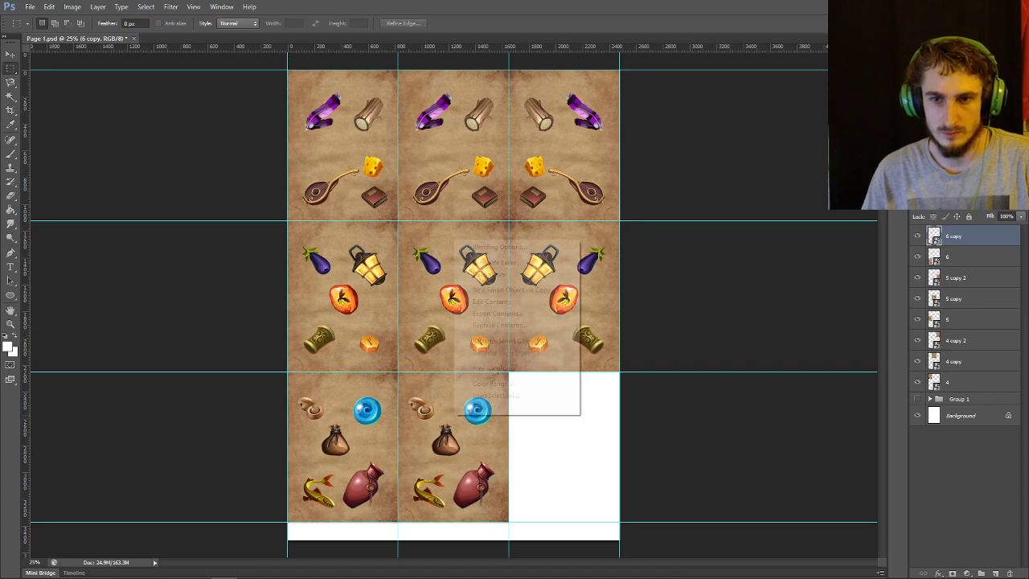
Flip the card 6 copy in the bottom row's middle cell horizontally
{"action": "right_click", "coordinate": [456, 242]}
{"action": "left_click", "coordinate": [482, 369]}
{"action": "right_click", "coordinate": [479, 249]}
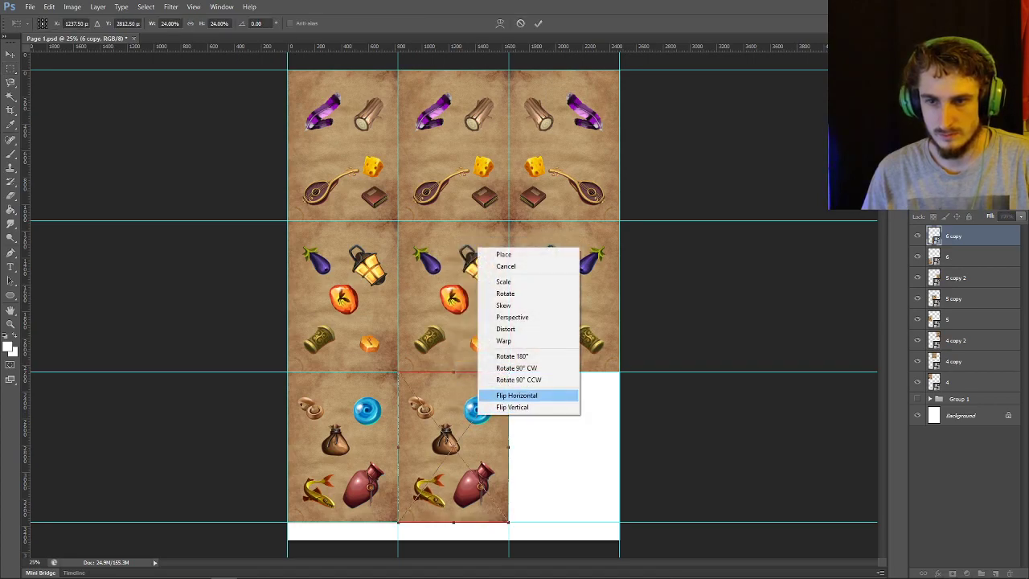
{"action": "left_click", "coordinate": [516, 395]}
{"action": "key", "text": "Return"}
Duplicate the flipped card 6 copy into the bottom row's right cell
{"action": "key", "text": "ctrl+j"}
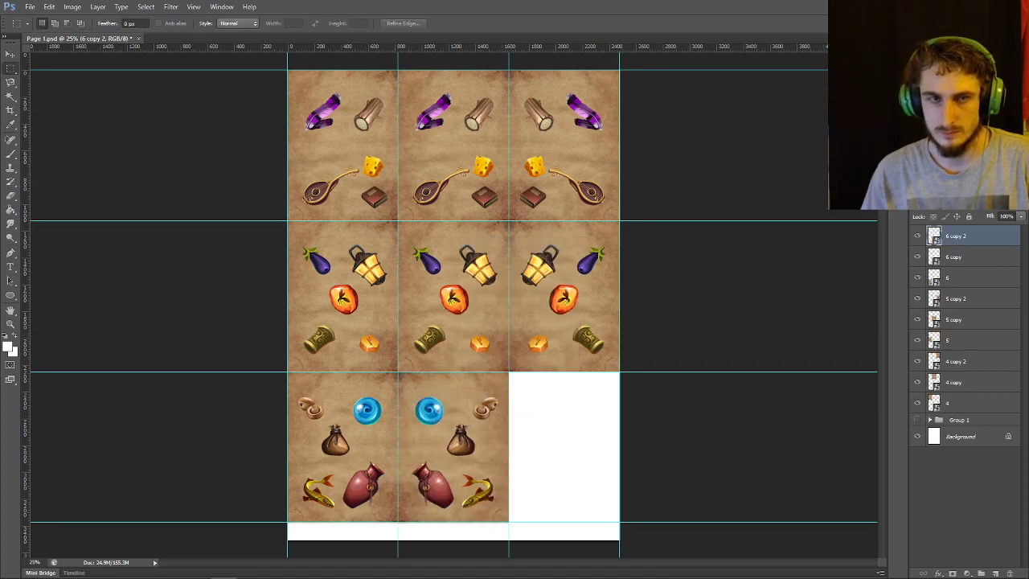
{"action": "key", "text": "v"}
{"action": "left_click_drag", "start_coordinate": [478, 470], "coordinate": [588, 470]}
Save the document as a new Photoshop file named Page 2 in the PNP folder
{"action": "left_click", "coordinate": [29, 6]}
{"action": "left_click", "coordinate": [44, 135]}
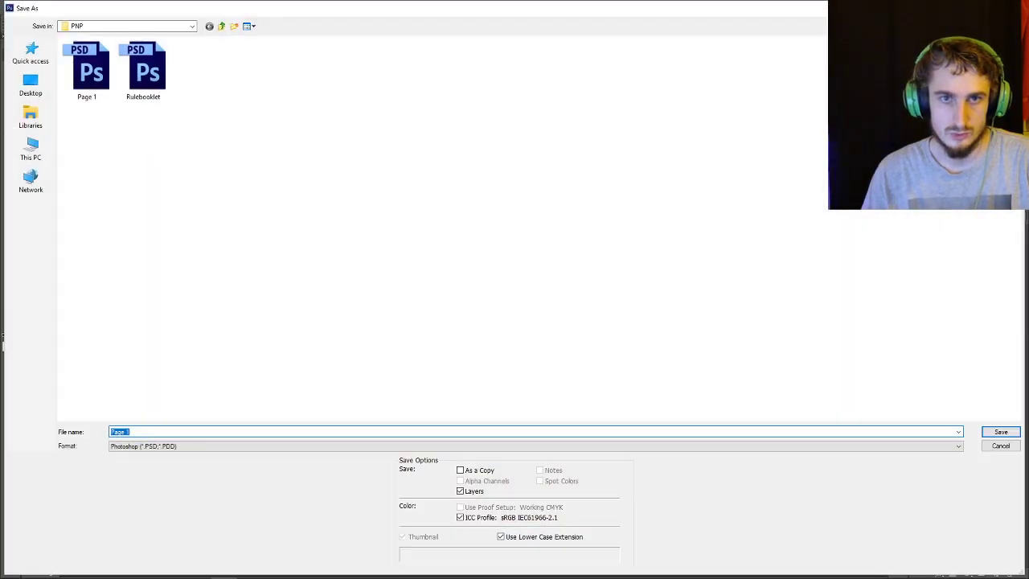
{"action": "key", "text": "End"}
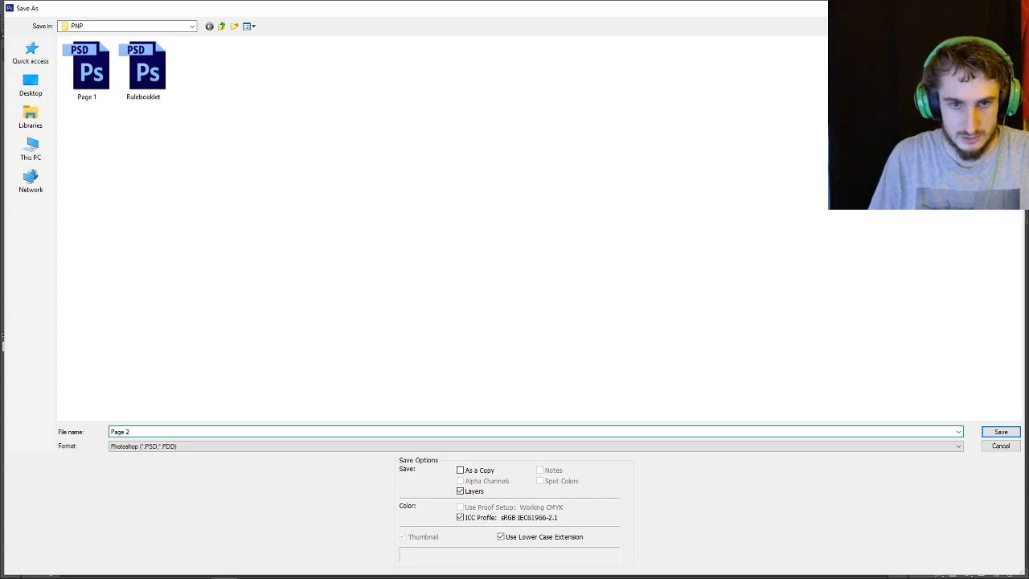
{"action": "key", "text": "BackSpace"}
{"action": "type", "text": "2"}
{"action": "key", "text": "Return"}
Group all the card 4, 5 and 6 layers and hide the group to clear the page
{"action": "left_click", "coordinate": [956, 403], "text": "shift"}
{"action": "key", "text": "ctrl+g"}
{"action": "left_click", "coordinate": [917, 232]}
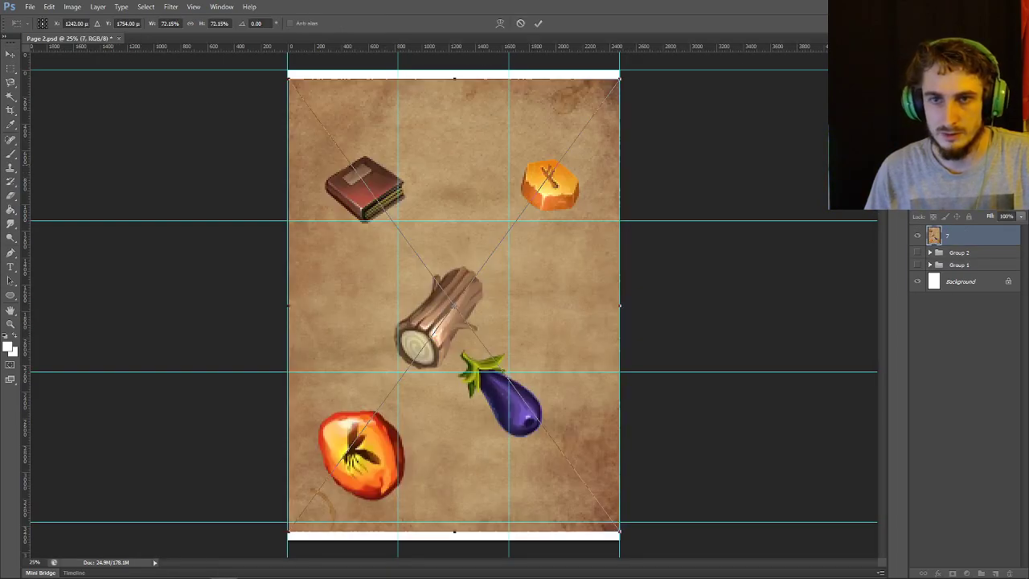
Place card image 7, aligned to the page's top-left corner and scaled down to one grid cell
{"action": "left_click_drag", "start_coordinate": [387, 165], "coordinate": [387, 157]}
{"action": "left_click_drag", "start_coordinate": [618, 523], "coordinate": [398, 220]}
{"action": "left_click", "coordinate": [539, 23]}
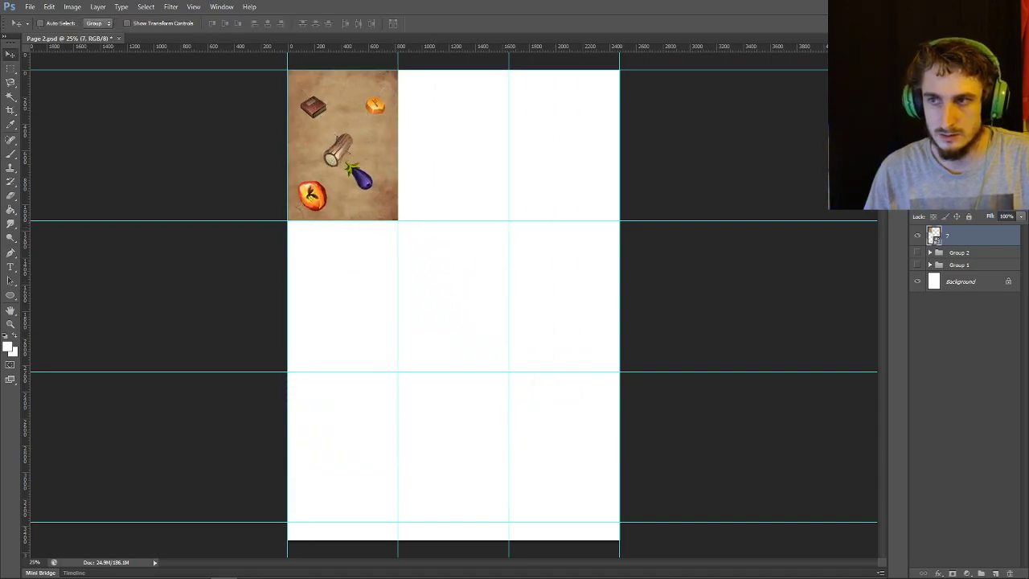
Duplicate card 7 into the top row's middle and right cells, and flip the right copy horizontally
{"action": "left_click_drag", "start_coordinate": [345, 138], "coordinate": [568, 104]}
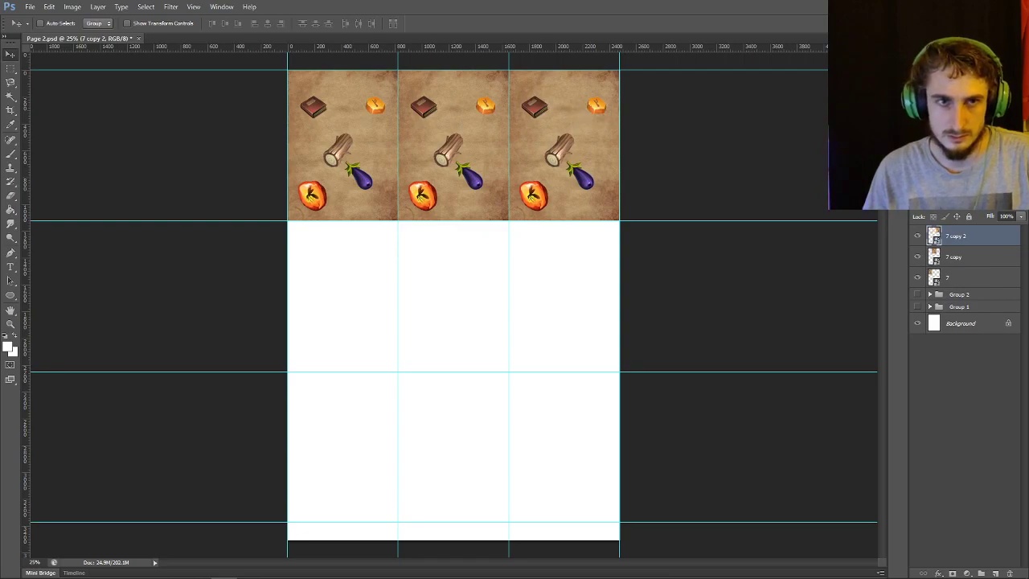
{"action": "key", "text": "m"}
{"action": "right_click", "coordinate": [568, 115]}
{"action": "left_click", "coordinate": [611, 243]}
{"action": "right_click", "coordinate": [601, 187]}
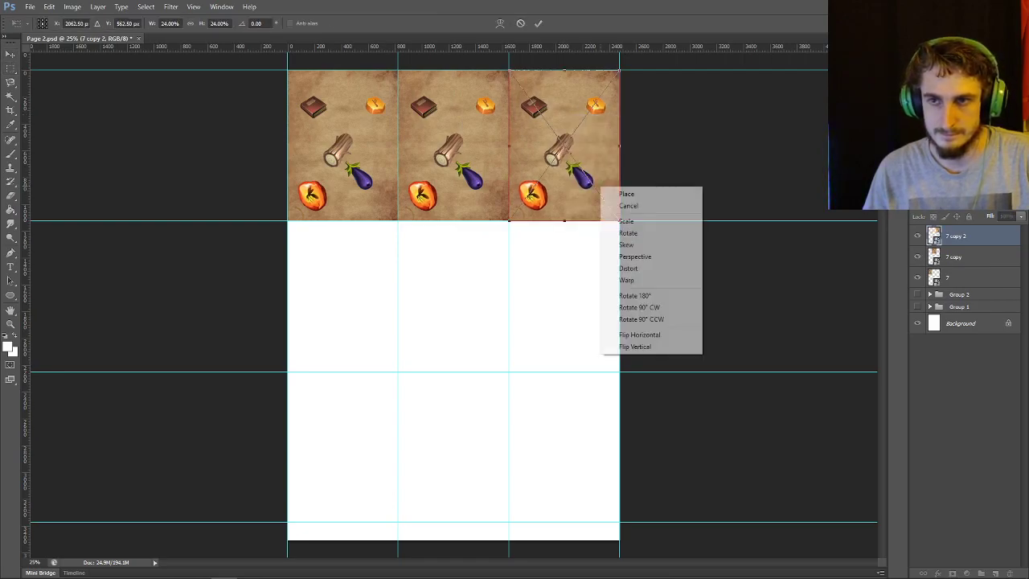
{"action": "left_click", "coordinate": [639, 334]}
{"action": "key", "text": "Return"}
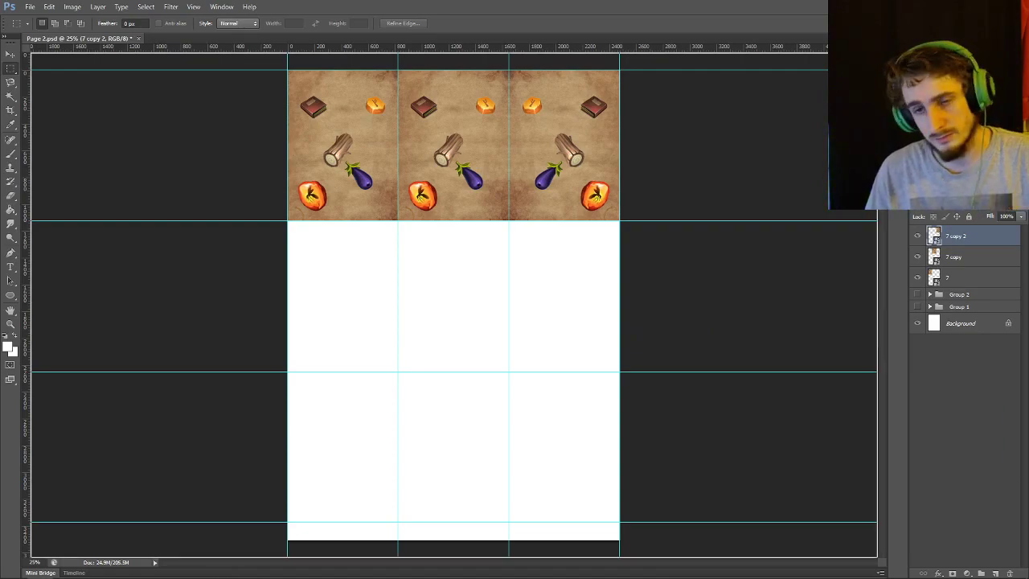
Place card image 8, scale it down to one grid cell and position it in the middle row's left cell
{"action": "left_click_drag", "start_coordinate": [2, 298], "coordinate": [426, 270]}
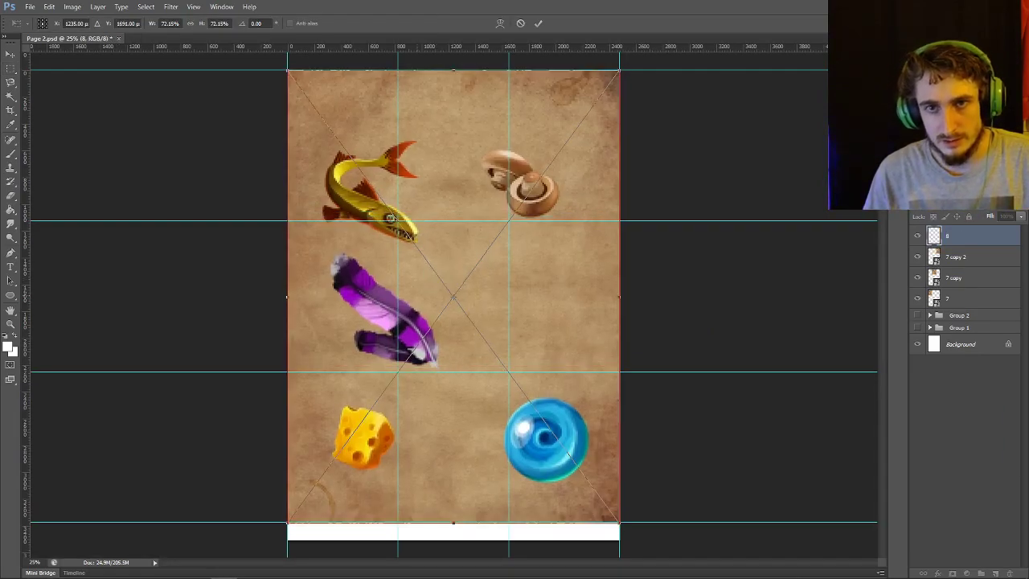
{"action": "left_click_drag", "start_coordinate": [619, 522], "coordinate": [399, 220]}
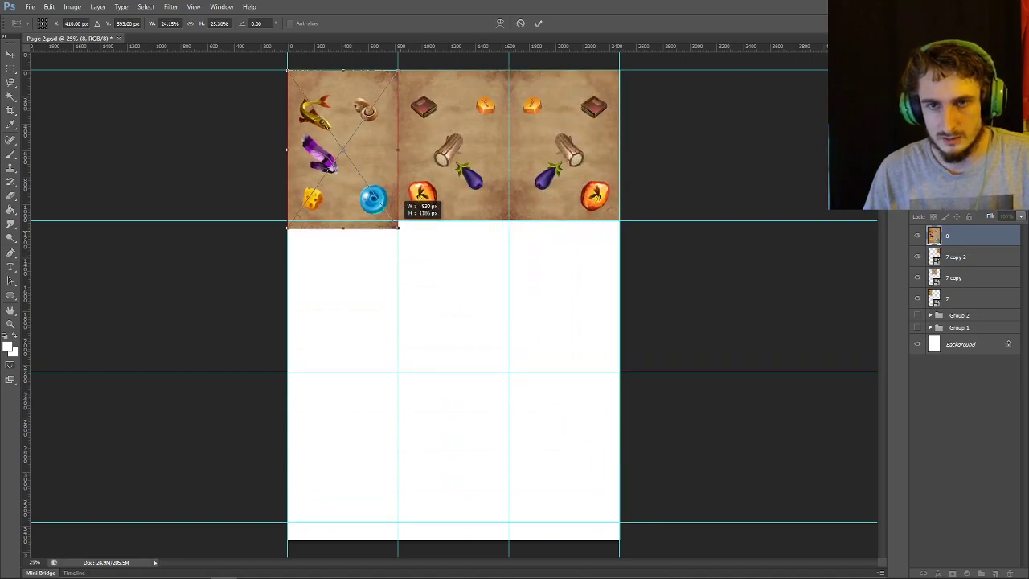
{"action": "left_click_drag", "start_coordinate": [395, 122], "coordinate": [397, 279]}
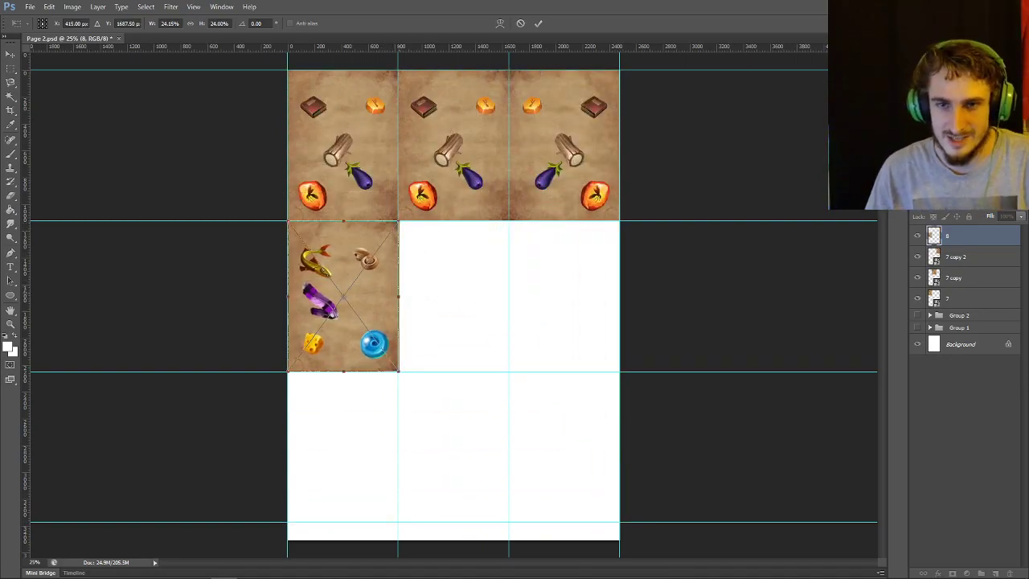
{"action": "left_click", "coordinate": [538, 23]}
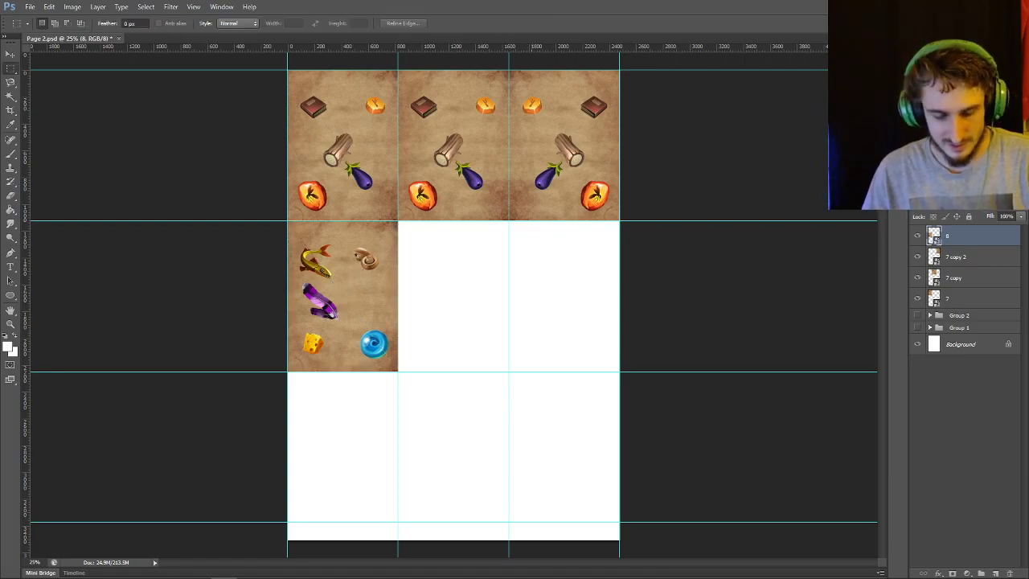
Duplicate card 8 twice to fill the middle row's middle and right cells
{"action": "key", "text": "ctrl+j"}
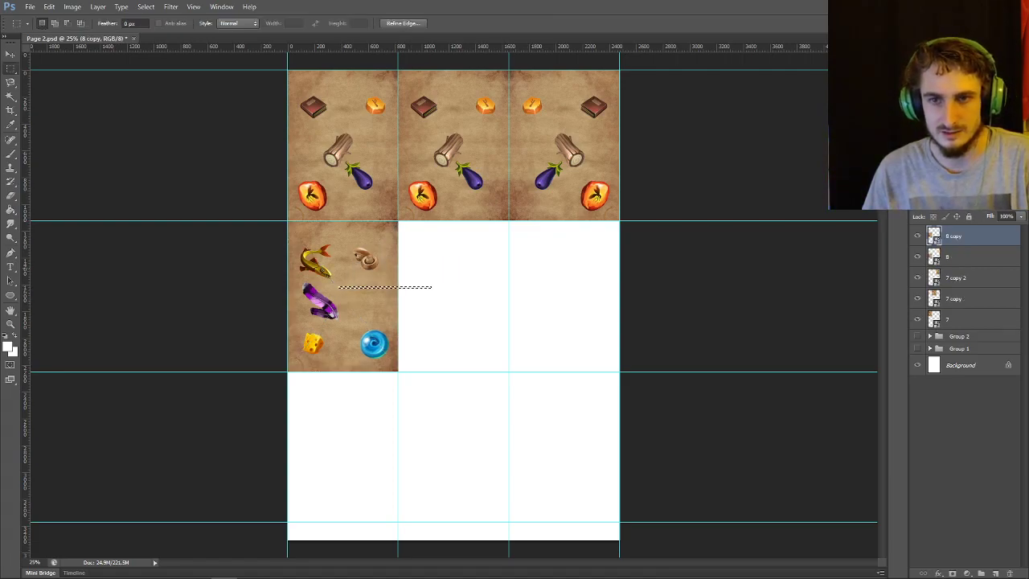
{"action": "key", "text": "v"}
{"action": "left_click_drag", "start_coordinate": [465, 279], "coordinate": [562, 277]}
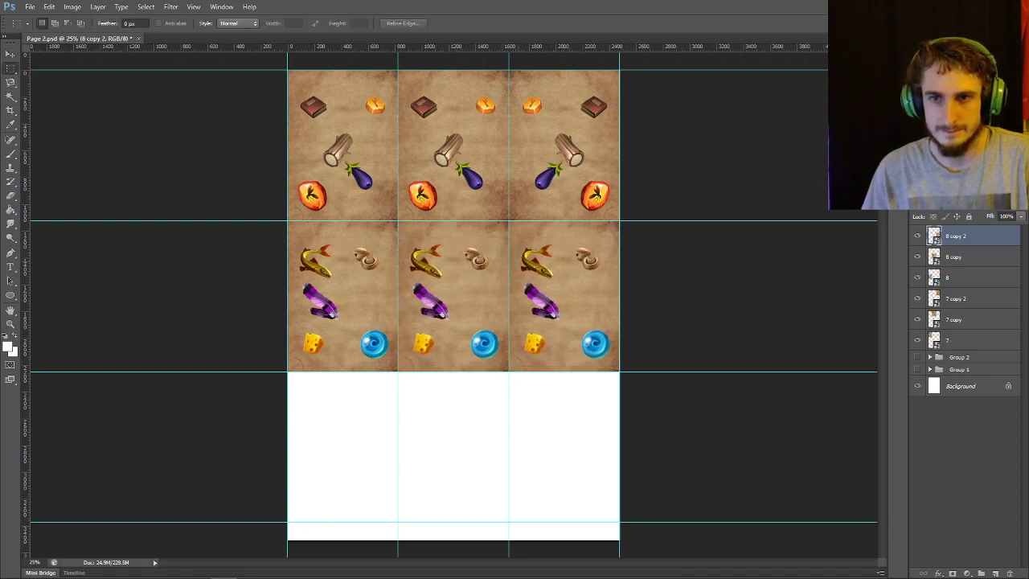
Flip the card 8 copy in the middle row's right cell horizontally
{"action": "right_click", "coordinate": [539, 265]}
{"action": "left_click", "coordinate": [572, 393]}
{"action": "right_click", "coordinate": [585, 304]}
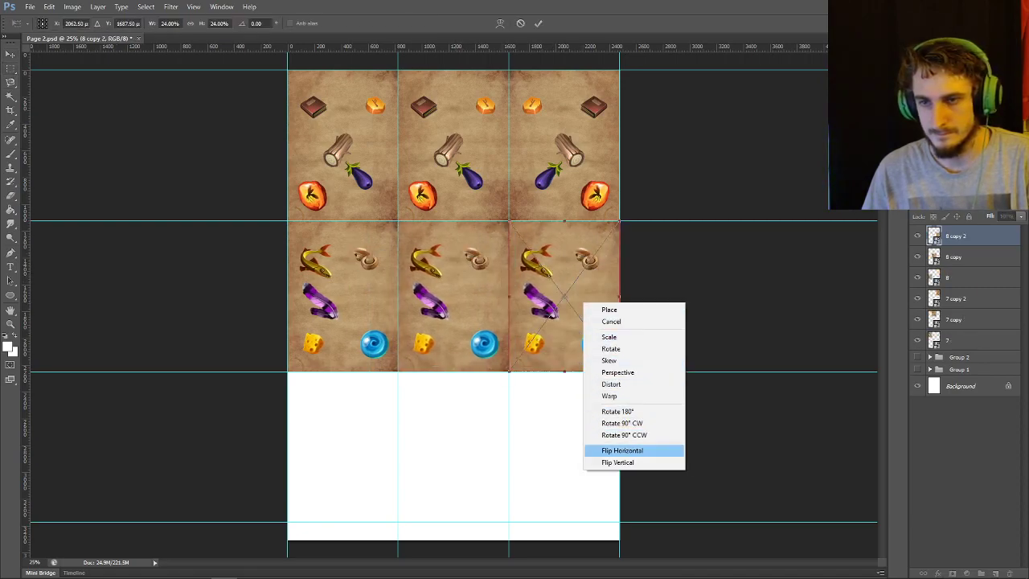
{"action": "left_click", "coordinate": [622, 451]}
{"action": "key", "text": "Return"}
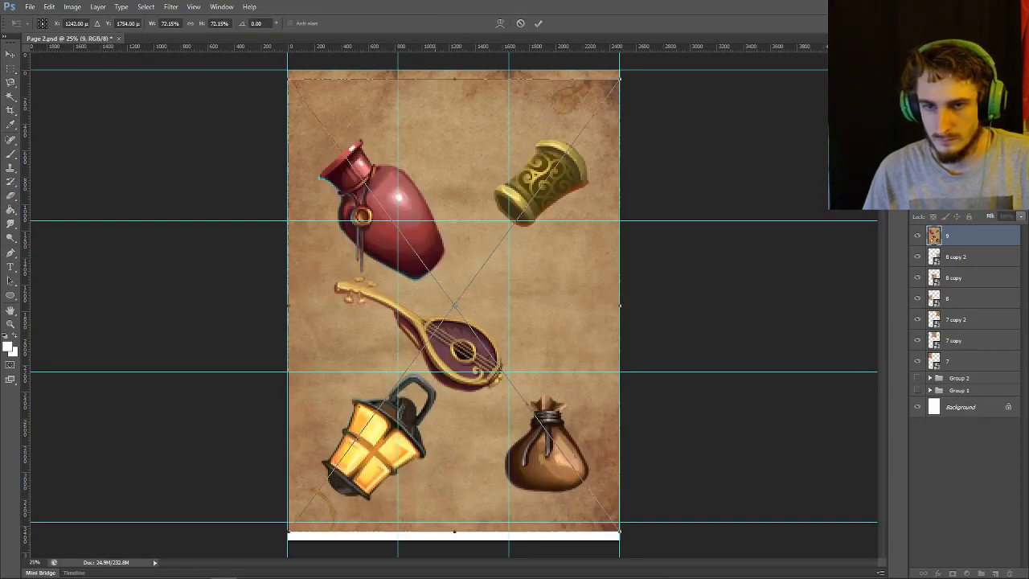
Place card image 9 scaled down to one grid cell, and fill the bottom row with it and two duplicates
{"action": "left_click_drag", "start_coordinate": [457, 407], "coordinate": [457, 399]}
{"action": "left_click_drag", "start_coordinate": [619, 522], "coordinate": [397, 220]}
{"action": "left_click_drag", "start_coordinate": [382, 133], "coordinate": [556, 404]}
{"action": "key", "text": "Return"}
{"action": "key", "text": "ctrl+j"}
{"action": "key", "text": "v"}
Flip the card 9 copy in the bottom row's right cell horizontally
{"action": "key", "text": "m"}
{"action": "right_click", "coordinate": [523, 399]}
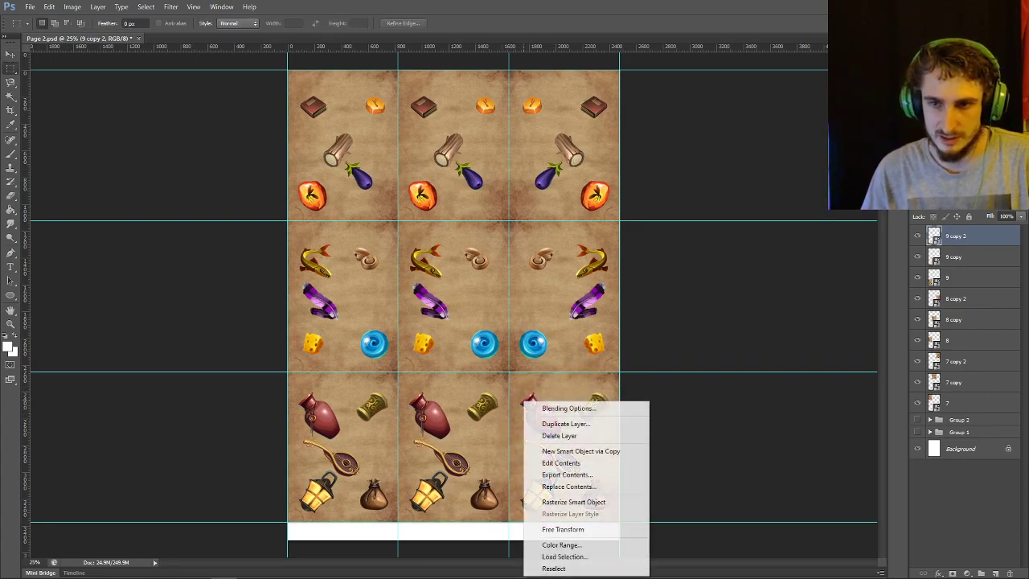
{"action": "left_click", "coordinate": [562, 529]}
{"action": "right_click", "coordinate": [574, 260]}
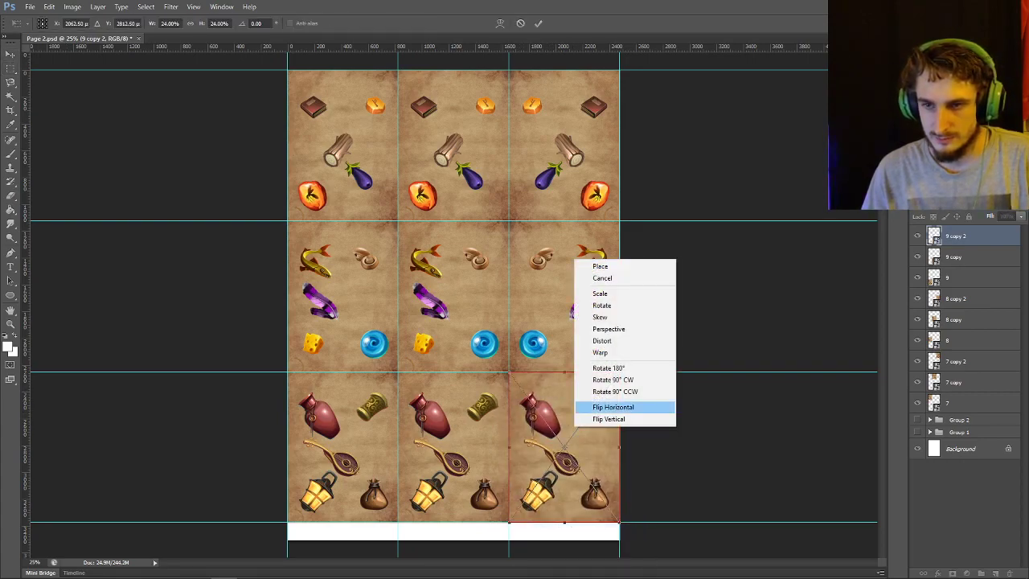
{"action": "left_click", "coordinate": [615, 407]}
{"action": "key", "text": "Return"}
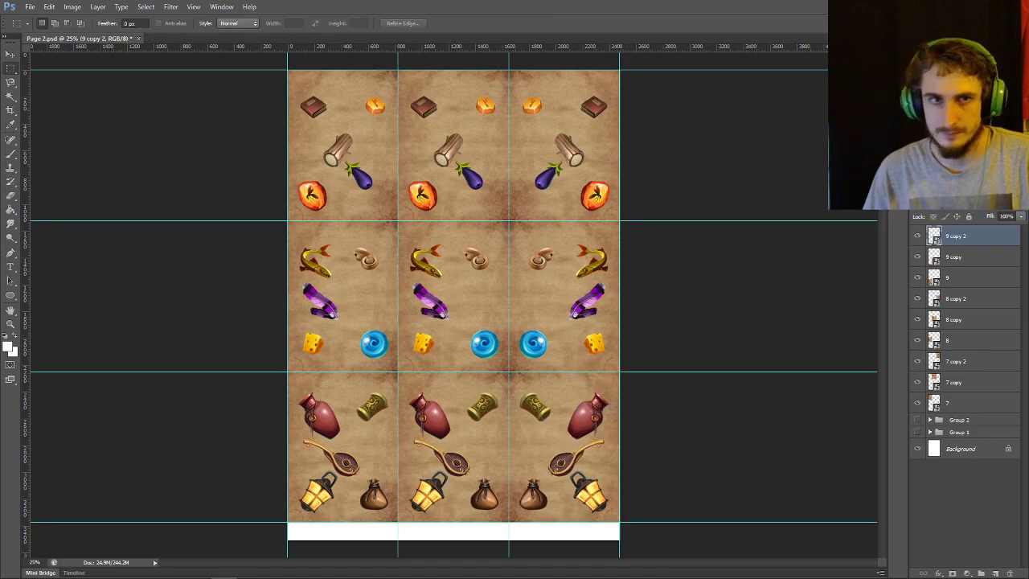
Save the document as a new Photoshop file named Page 3 in the PNP folder
{"action": "left_click", "coordinate": [30, 6]}
{"action": "left_click", "coordinate": [49, 156]}
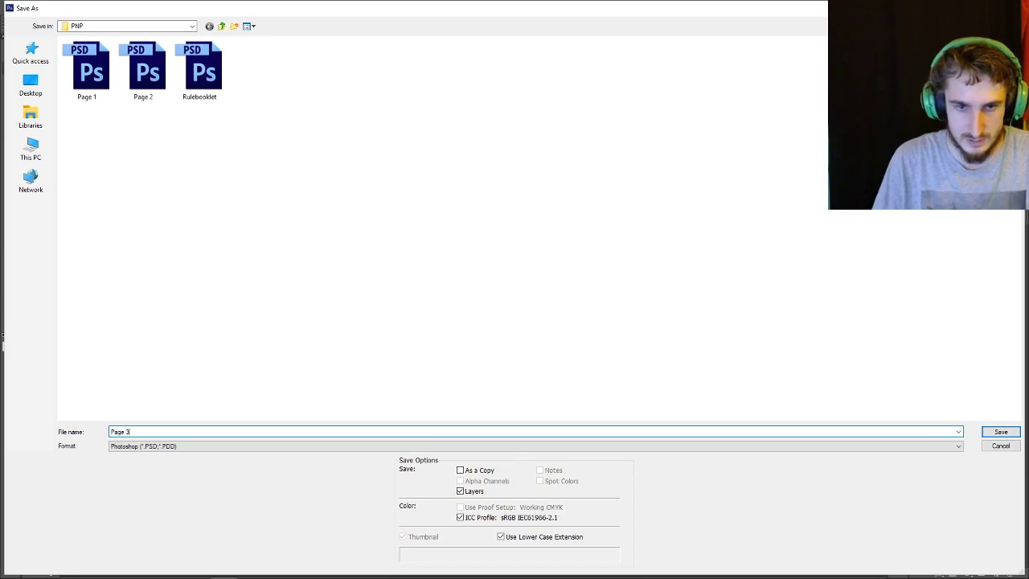
{"action": "key", "text": "Return"}
{"action": "key", "text": "Return"}
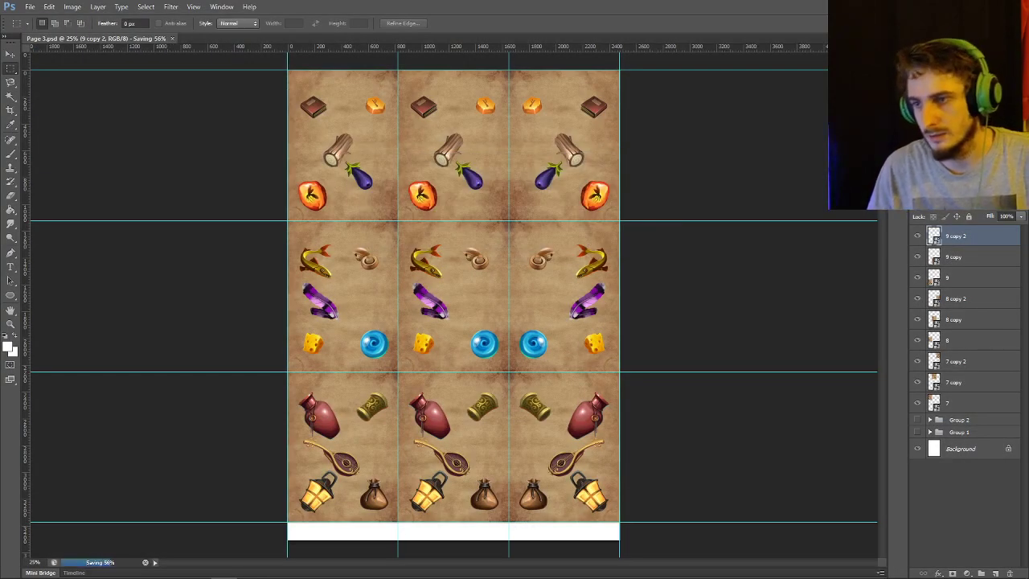
Group all the card 7, 8 and 9 layers and hide the group to clear the page
{"action": "left_click", "coordinate": [965, 402], "text": "shift"}
{"action": "key", "text": "ctrl+g"}
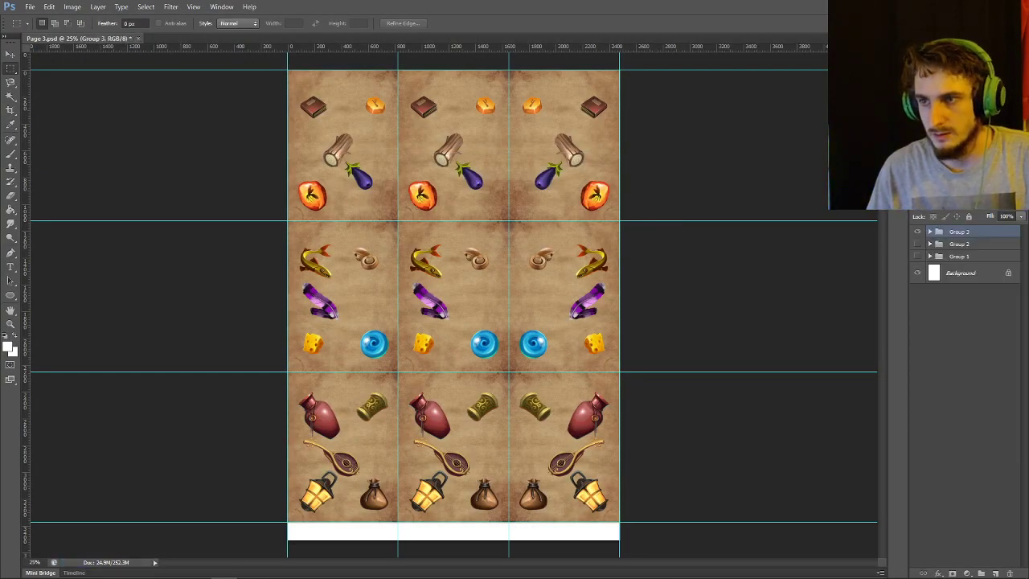
{"action": "left_click", "coordinate": [917, 232]}
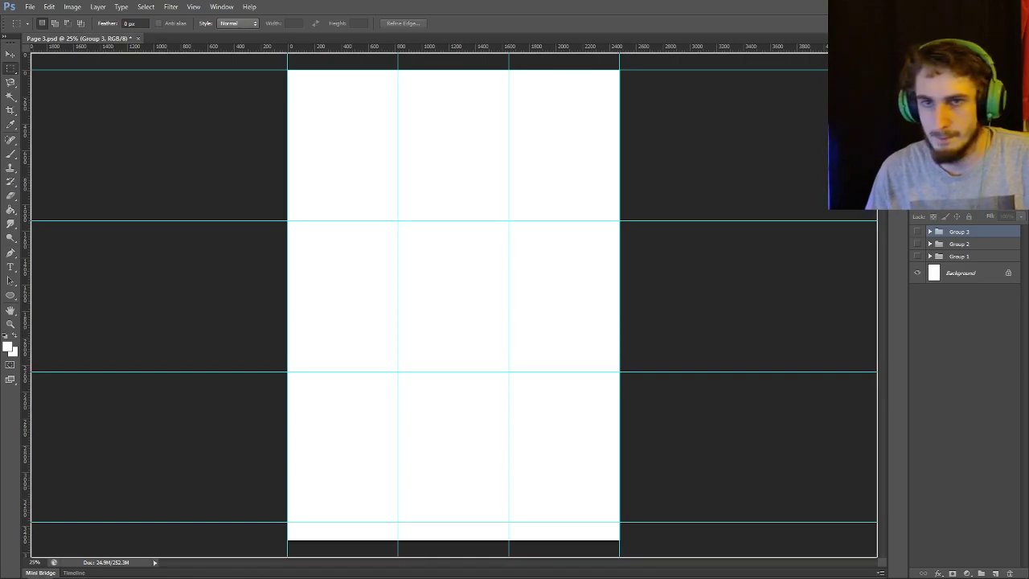
Place card image 10 and scale it to 24.15% so it fills the page's top-left grid cell
{"action": "left_click_drag", "start_coordinate": [383, 154], "coordinate": [382, 144]}
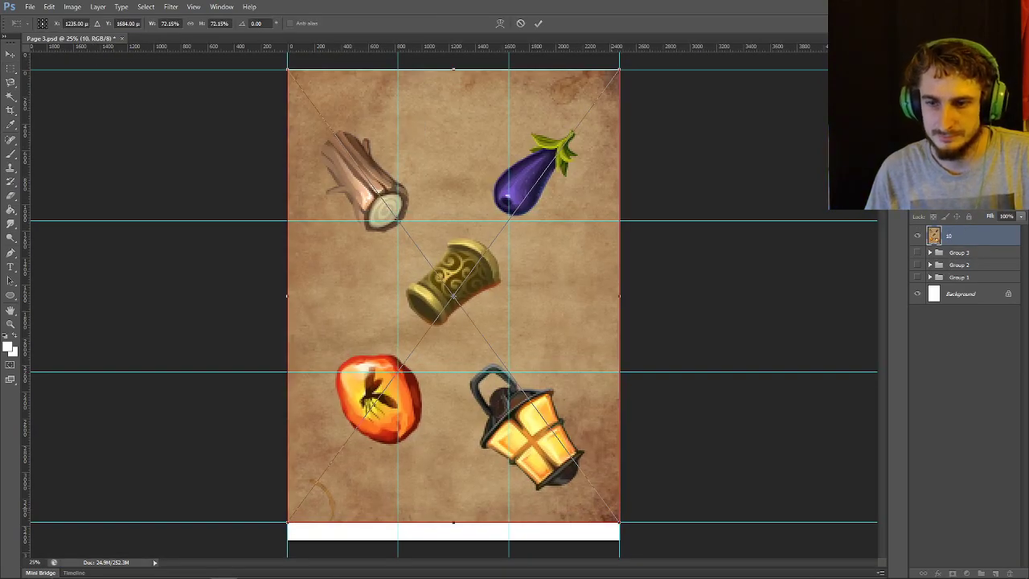
{"action": "left_click_drag", "start_coordinate": [619, 523], "coordinate": [398, 220]}
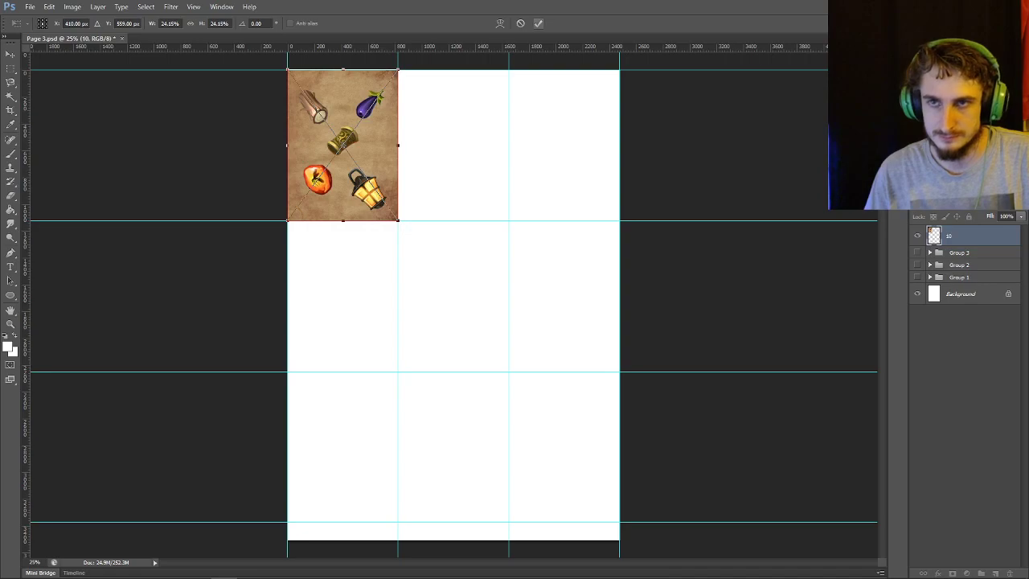
{"action": "key", "text": "Return"}
Duplicate card 10 twice to fill the middle and right cells of the top row
{"action": "key", "text": "ctrl+j"}
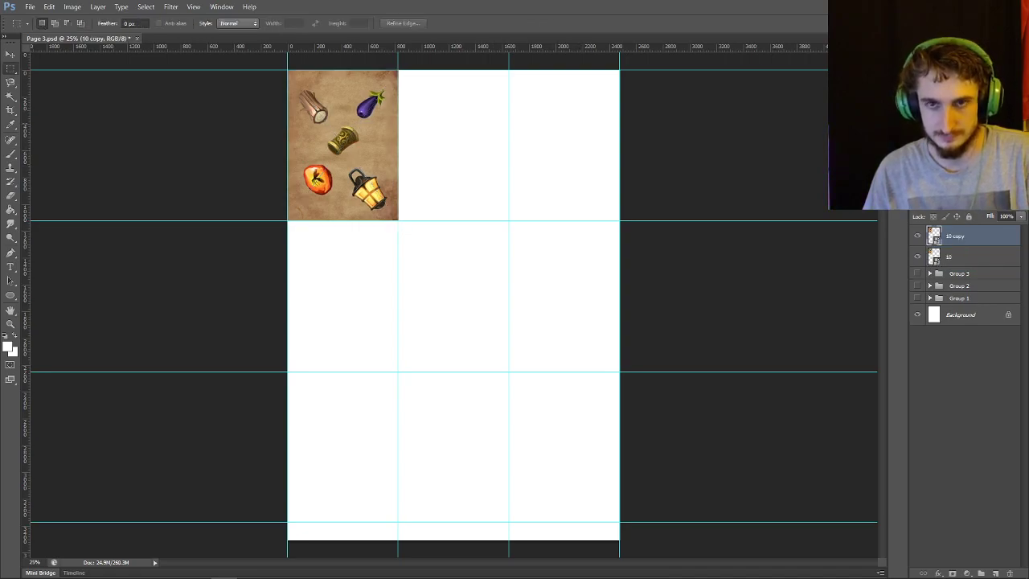
{"action": "key", "text": "v"}
{"action": "left_click_drag", "start_coordinate": [391, 109], "coordinate": [611, 108]}
{"action": "key", "text": "ctrl+j"}
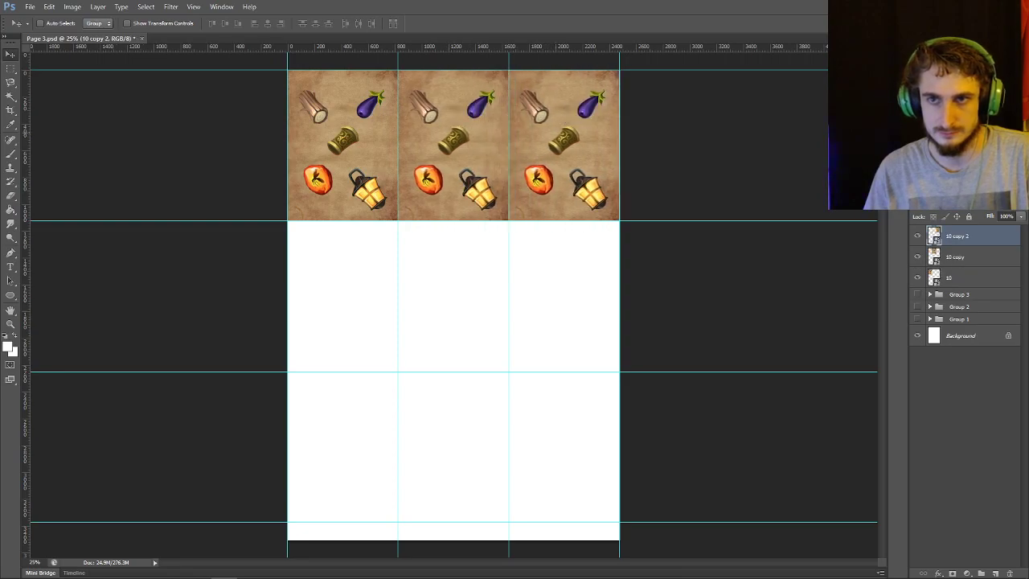
Flip the top row's third card 10 copy horizontally with Free Transform
{"action": "key", "text": "m"}
{"action": "right_click", "coordinate": [534, 121]}
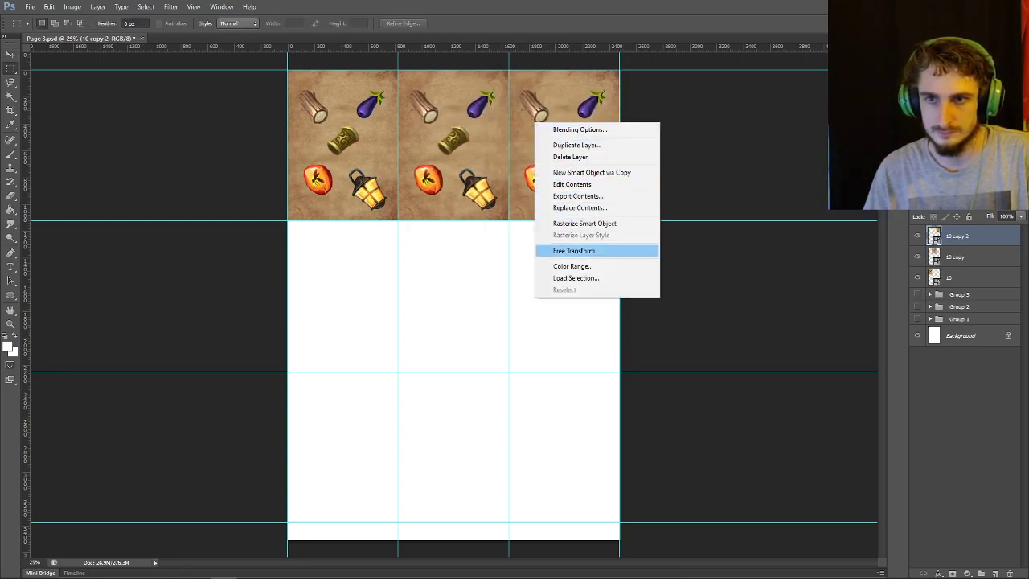
{"action": "left_click", "coordinate": [562, 250]}
{"action": "right_click", "coordinate": [584, 144]}
{"action": "left_click", "coordinate": [619, 292]}
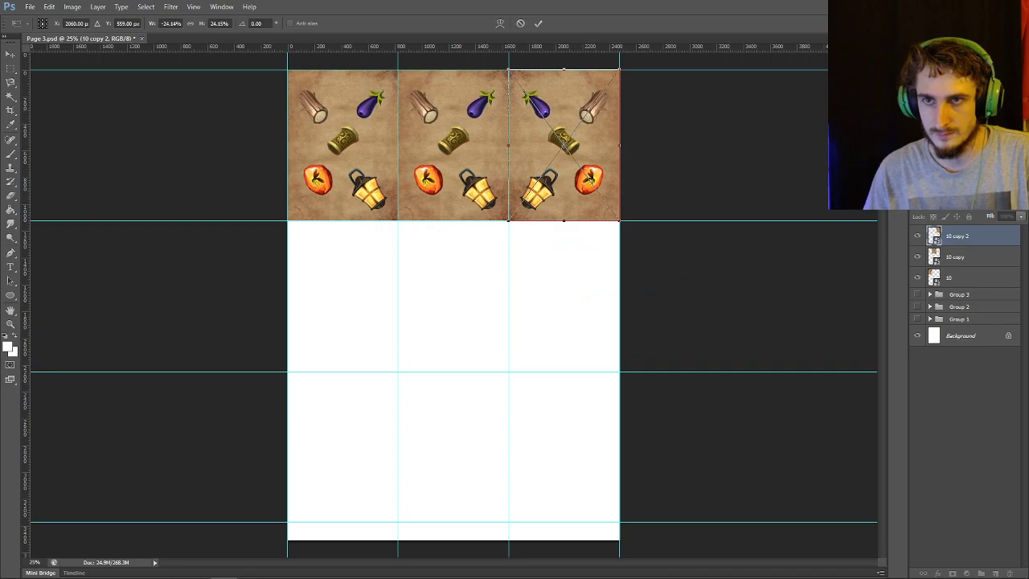
{"action": "key", "text": "Return"}
Place card image 11 and scale it to 24.00% so it fills the middle row's left grid cell
{"action": "left_click_drag", "start_coordinate": [2, 297], "coordinate": [454, 296]}
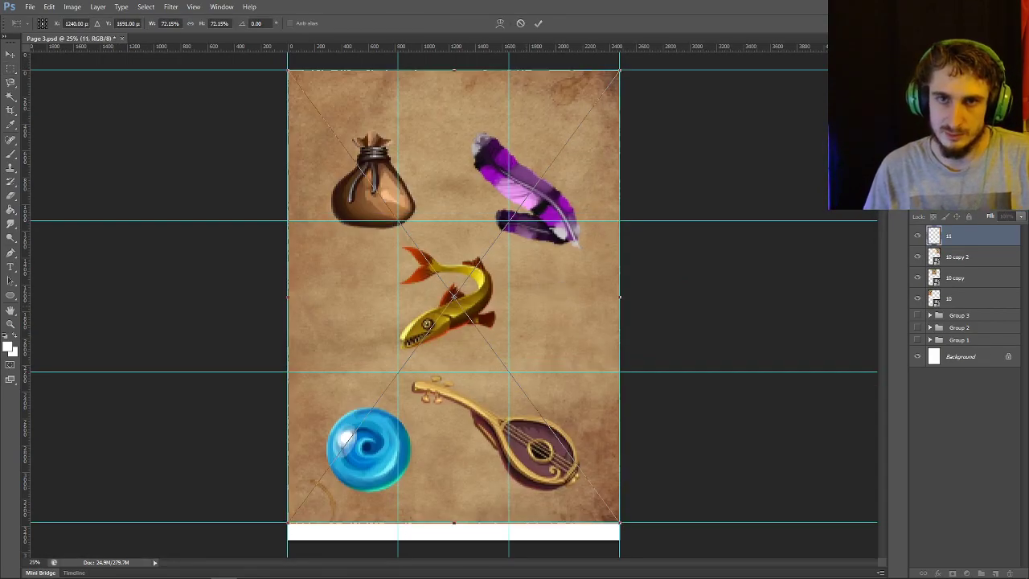
{"action": "left_click_drag", "start_coordinate": [619, 523], "coordinate": [398, 223]}
{"action": "left_click_drag", "start_coordinate": [383, 123], "coordinate": [382, 273]}
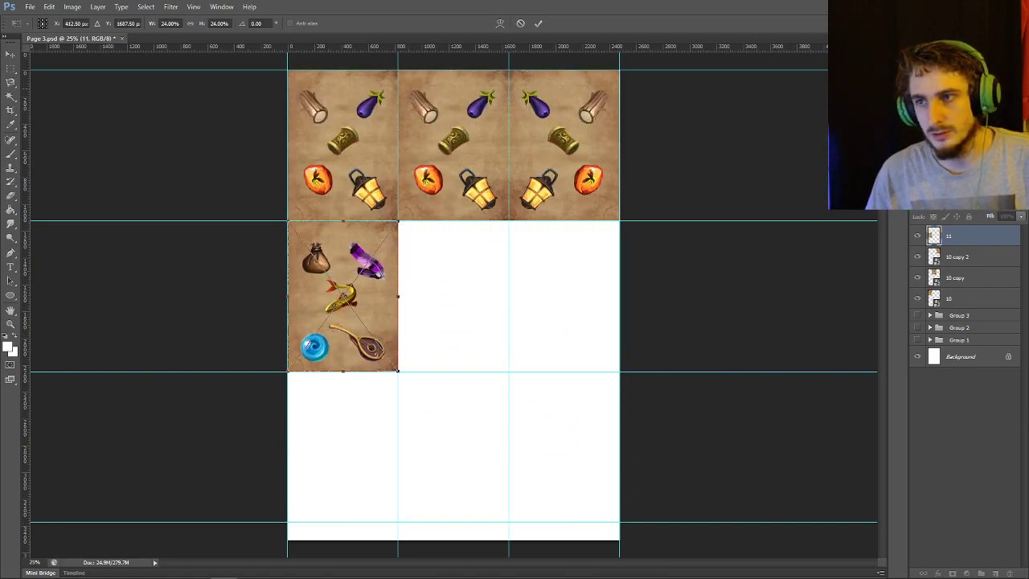
{"action": "key", "text": "Return"}
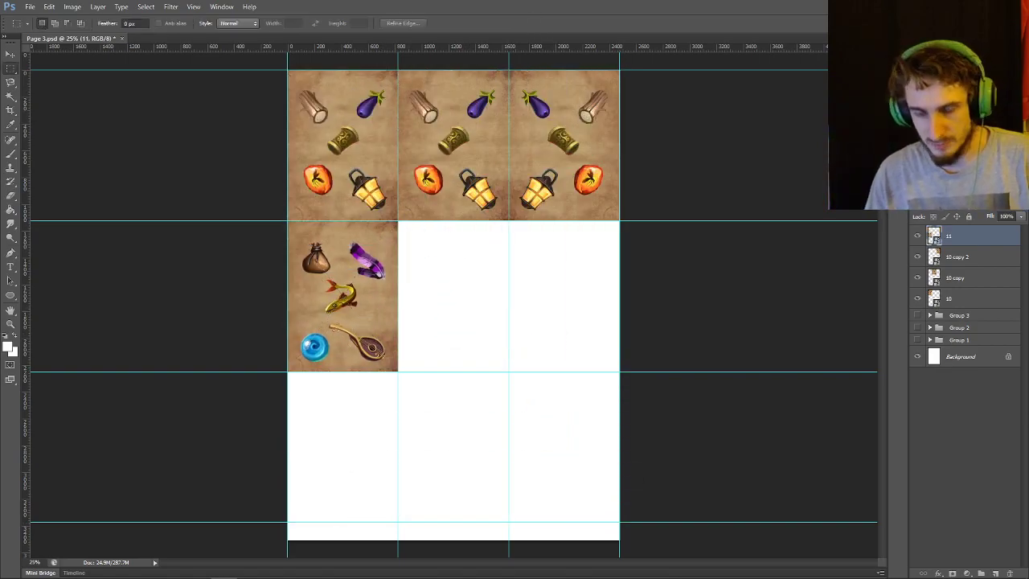
Duplicate card 11 twice to fill the middle and right cells of the middle row
{"action": "key", "text": "v"}
{"action": "key", "text": "ctrl+j"}
{"action": "left_click_drag", "start_coordinate": [362, 265], "coordinate": [579, 249]}
{"action": "key", "text": "ctrl+j"}
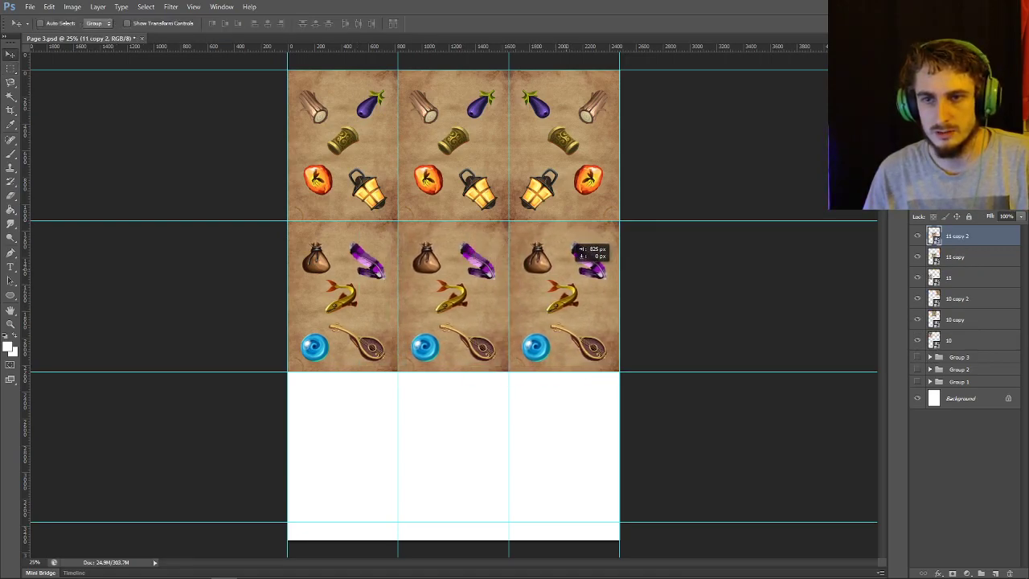
Flip the middle row's third card 11 copy horizontally with Free Transform
{"action": "key", "text": "m"}
{"action": "right_click", "coordinate": [576, 298]}
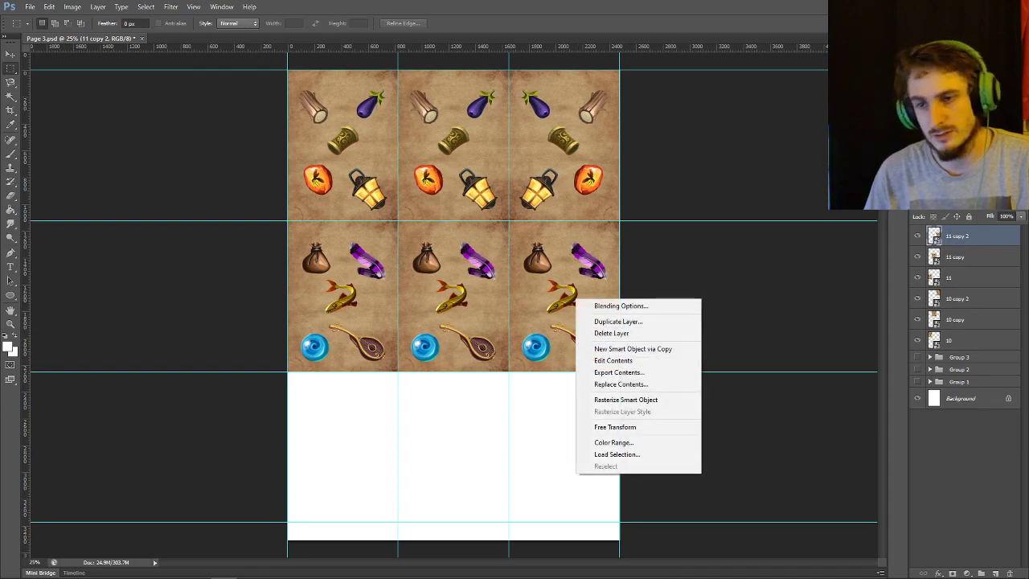
{"action": "left_click", "coordinate": [608, 425]}
{"action": "right_click", "coordinate": [595, 301]}
{"action": "left_click", "coordinate": [634, 448]}
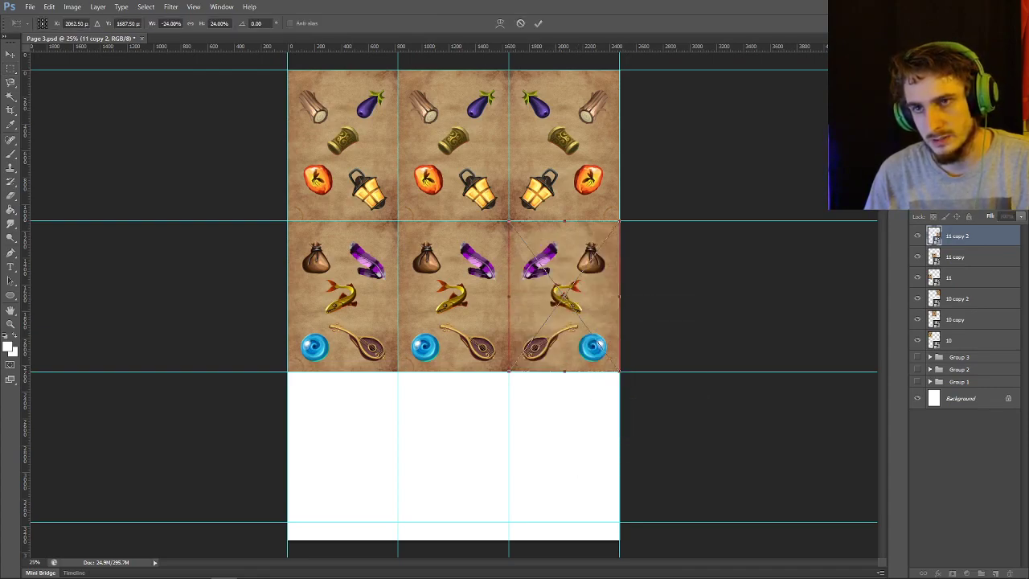
{"action": "key", "text": "Return"}
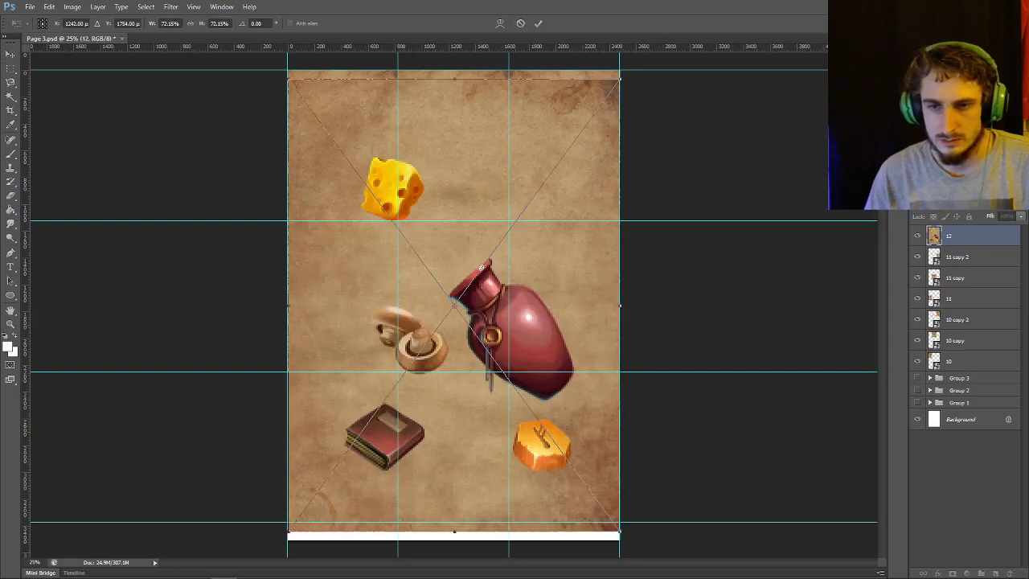
Place card image 12, scale it to 24.15%, and fill the bottom row with it and two duplicates
{"action": "left_click_drag", "start_coordinate": [455, 393], "coordinate": [455, 384]}
{"action": "left_click_drag", "start_coordinate": [619, 522], "coordinate": [397, 219]}
{"action": "key", "text": "Return"}
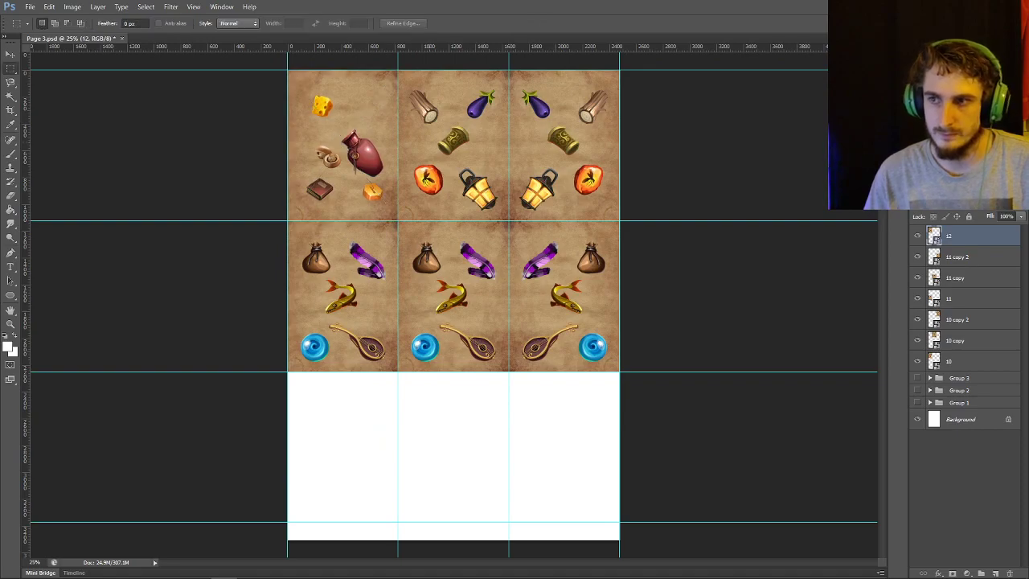
{"action": "key", "text": "v"}
{"action": "left_click_drag", "start_coordinate": [342, 145], "coordinate": [555, 417]}
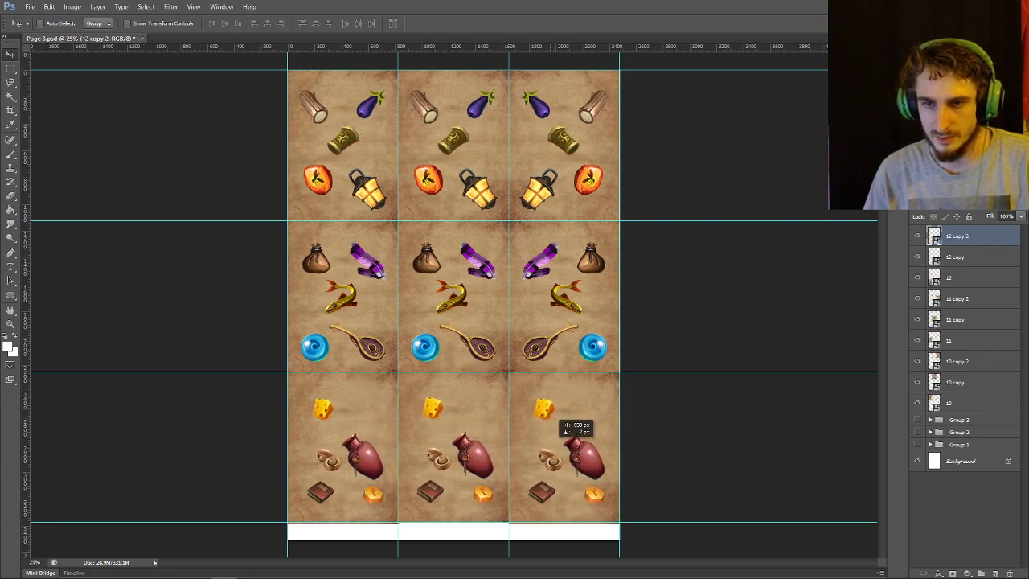
Flip the bottom row's third card 12 copy horizontally with Free Transform
{"action": "key", "text": "m"}
{"action": "right_click", "coordinate": [532, 401]}
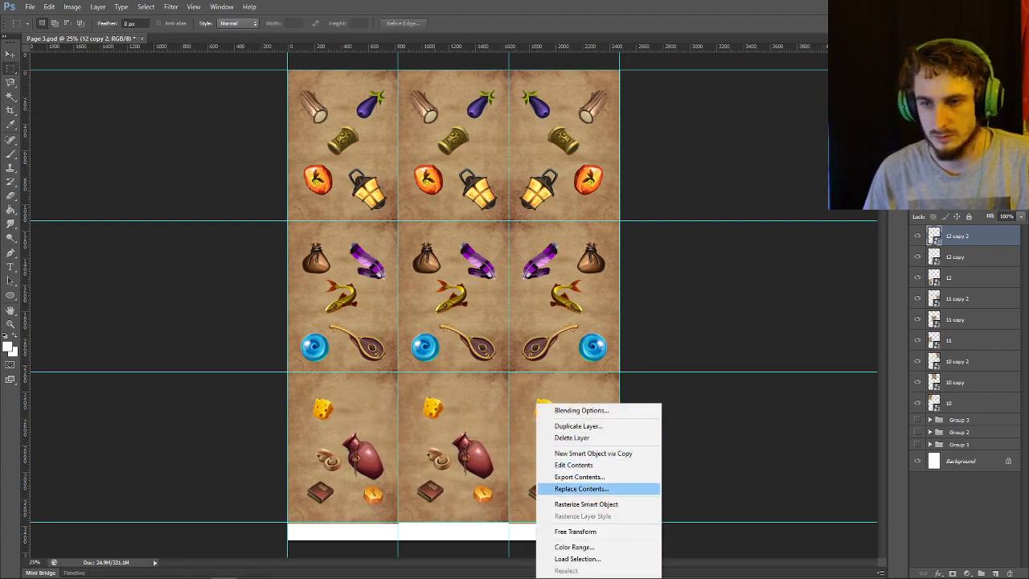
{"action": "left_click", "coordinate": [579, 532]}
{"action": "right_click", "coordinate": [585, 259]}
{"action": "left_click", "coordinate": [623, 408]}
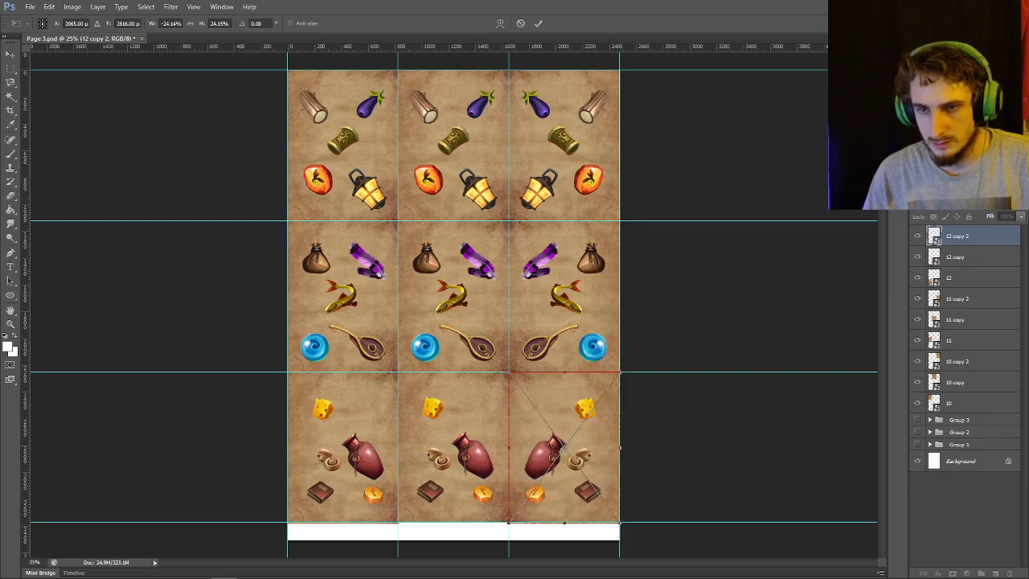
{"action": "key", "text": "Return"}
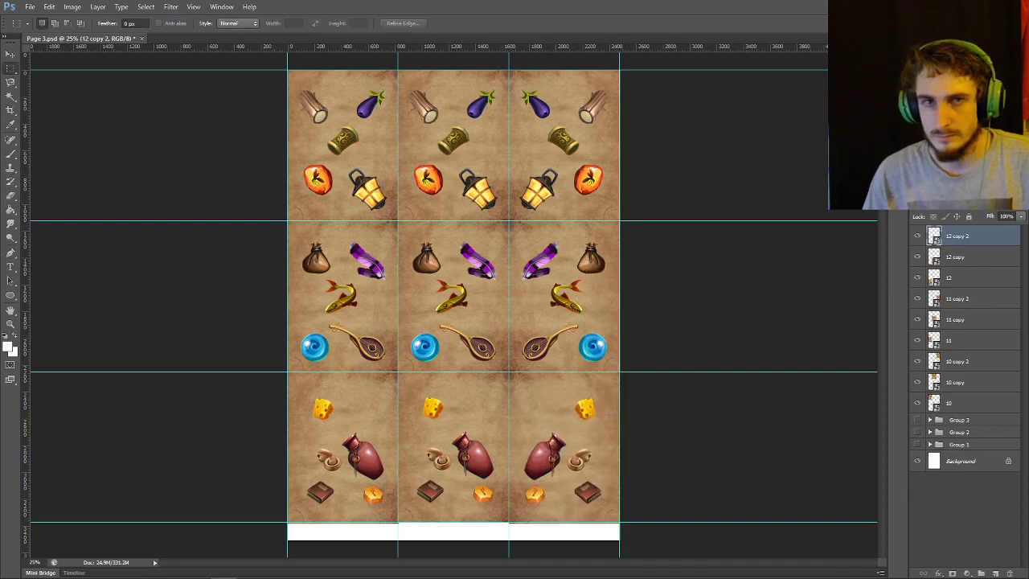
Save the document as a new Photoshop file named Page 4 in the PNP folder, keeping maximum compatibility
{"action": "left_click", "coordinate": [30, 7]}
{"action": "left_click", "coordinate": [48, 133]}
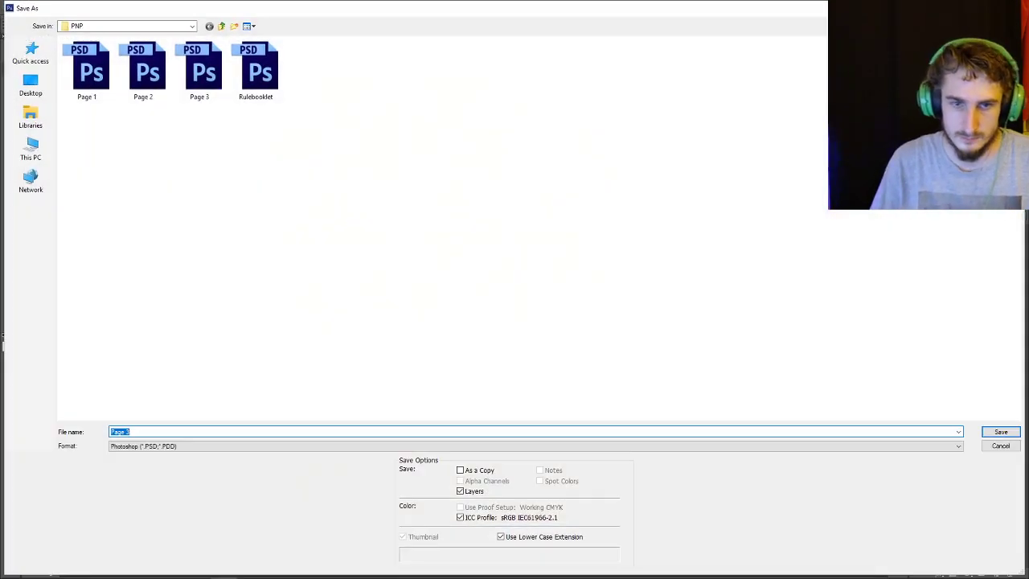
{"action": "key", "text": "Return"}
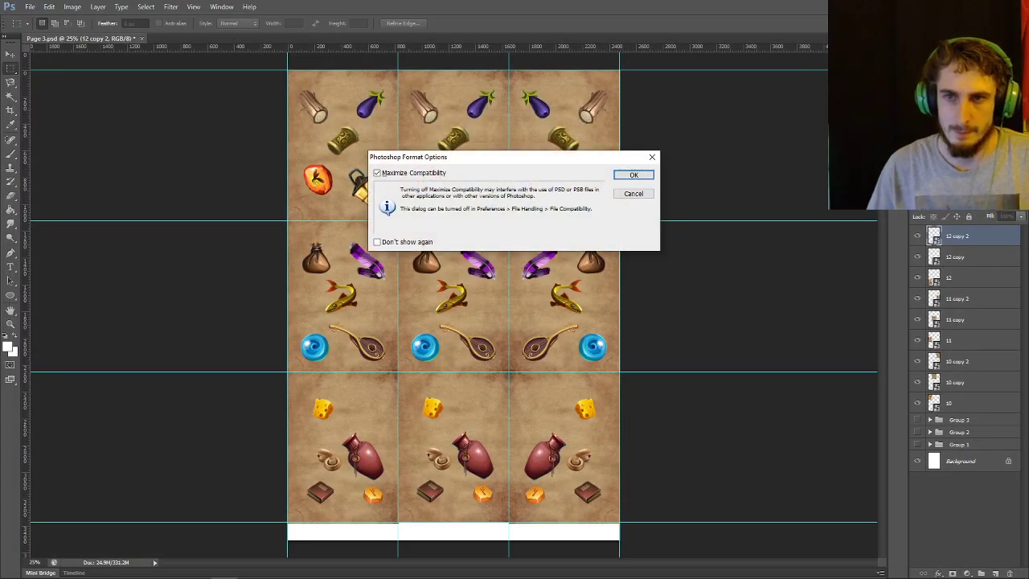
{"action": "key", "text": "Return"}
Group all the card 10, 11 and 12 layers and hide the group to clear the page
{"action": "left_click", "coordinate": [965, 403], "text": "shift"}
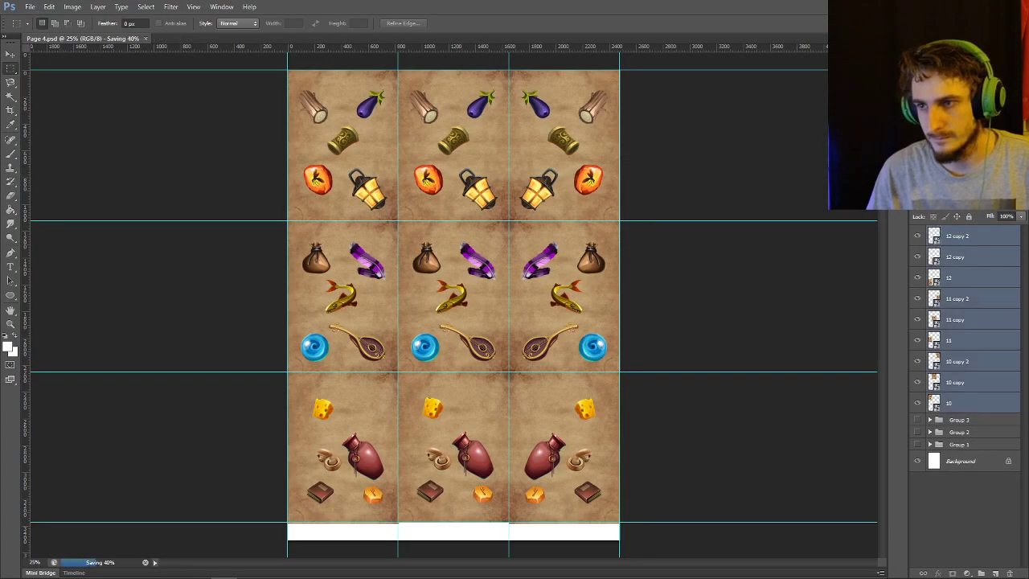
{"action": "key", "text": "ctrl+g"}
{"action": "key", "text": "ctrl+comma"}
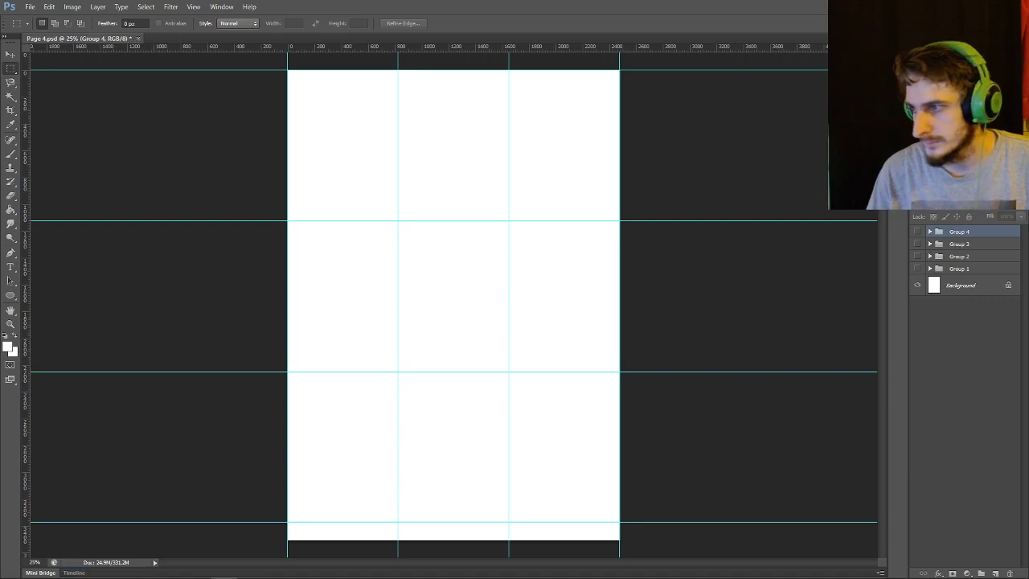
Place card image 13 and scale it to 24.00% so it fills the page's top-left grid cell
{"action": "left_click_drag", "start_coordinate": [0, 241], "coordinate": [381, 141]}
{"action": "left_click_drag", "start_coordinate": [619, 522], "coordinate": [398, 220]}
{"action": "key", "text": "Return"}
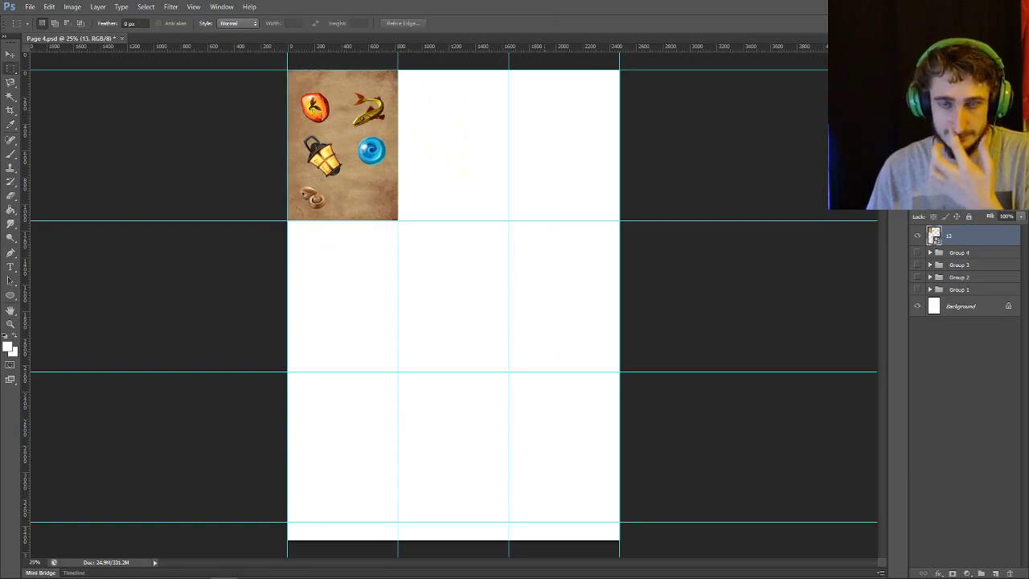
Duplicate card 13 twice to fill the middle and right cells of the top row
{"action": "key", "text": "ctrl+j"}
{"action": "key", "text": "v"}
{"action": "left_click_drag", "start_coordinate": [327, 143], "coordinate": [437, 144]}
{"action": "key", "text": "ctrl+j"}
{"action": "left_click_drag", "start_coordinate": [453, 102], "coordinate": [563, 101]}
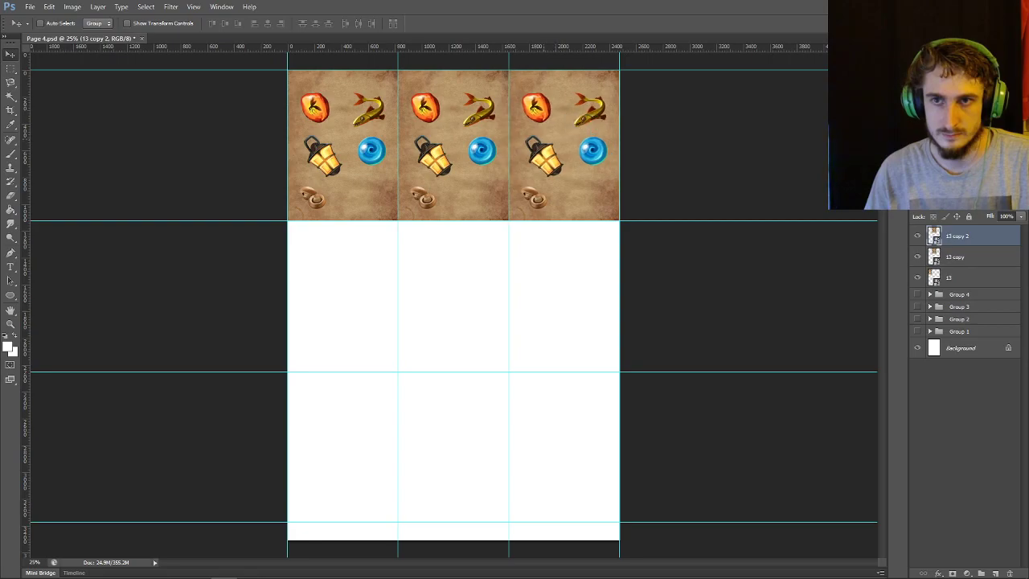
Flip the top row's third card 13 copy horizontally with Free Transform
{"action": "key", "text": "m"}
{"action": "right_click", "coordinate": [517, 131]}
{"action": "left_click", "coordinate": [574, 255]}
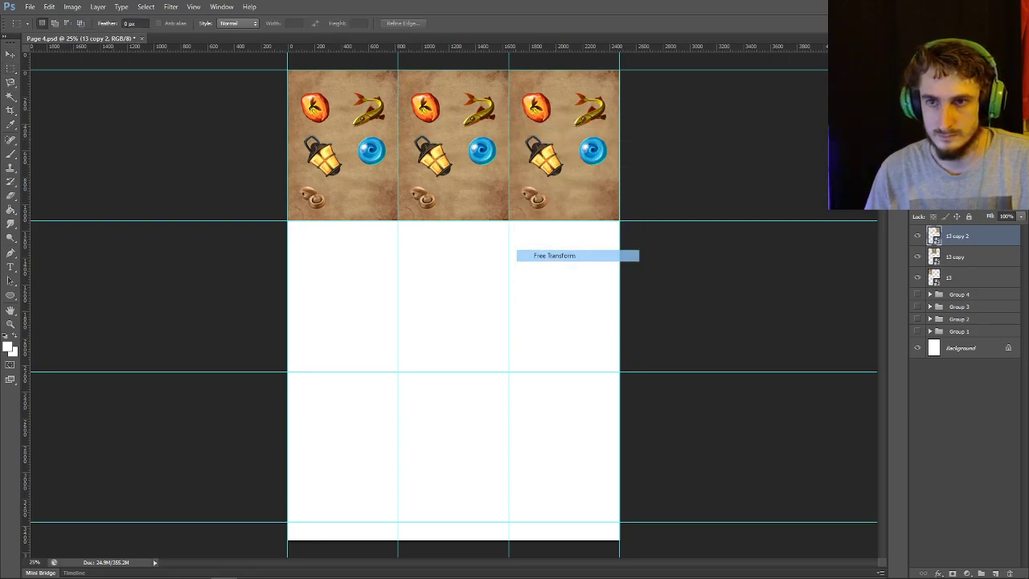
{"action": "right_click", "coordinate": [588, 160]}
{"action": "left_click", "coordinate": [626, 307]}
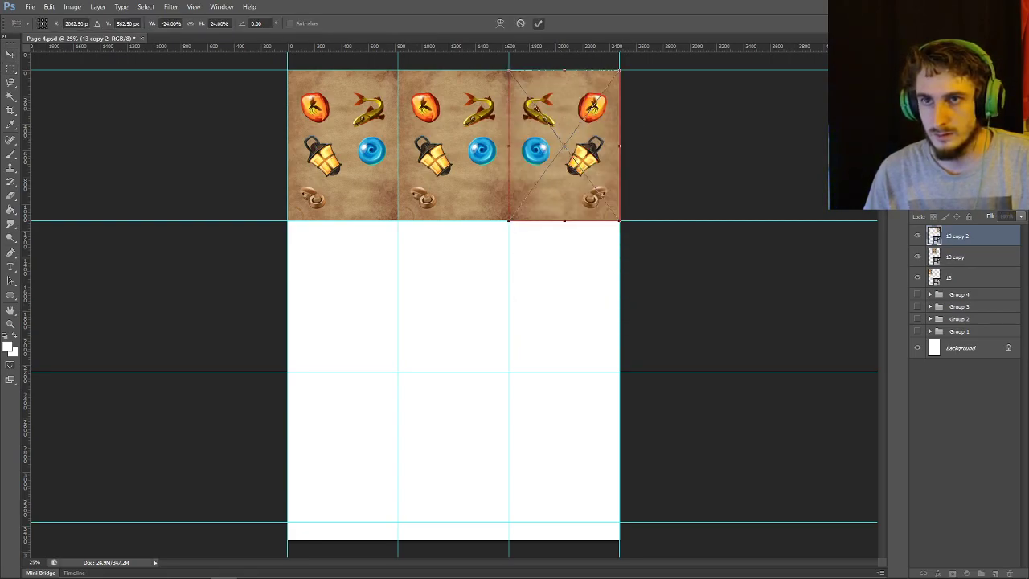
{"action": "key", "text": "Return"}
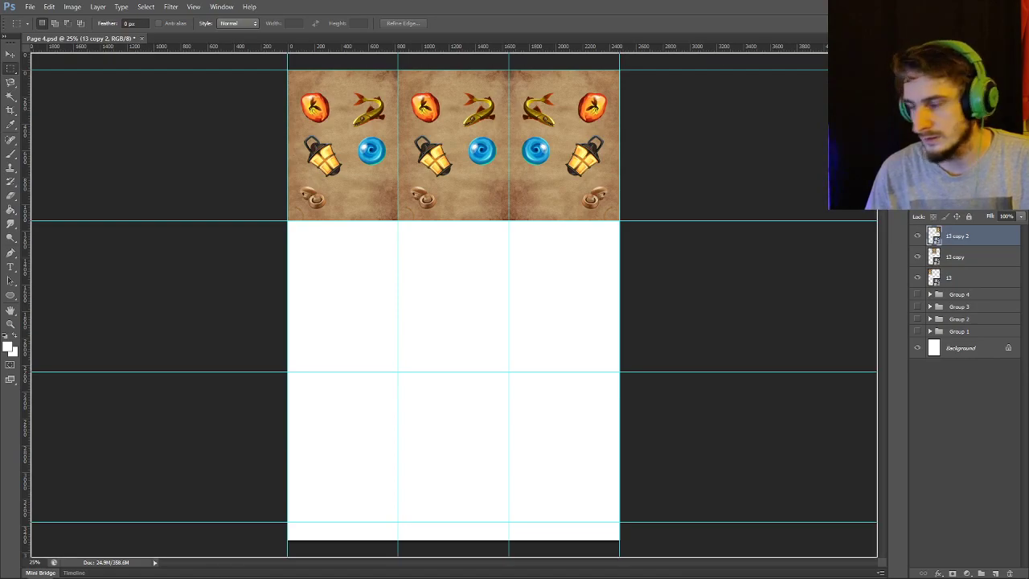
Place card image 14 and scale it to 24.15% so it fills the middle row's left grid cell
{"action": "left_click_drag", "start_coordinate": [392, 164], "coordinate": [392, 154]}
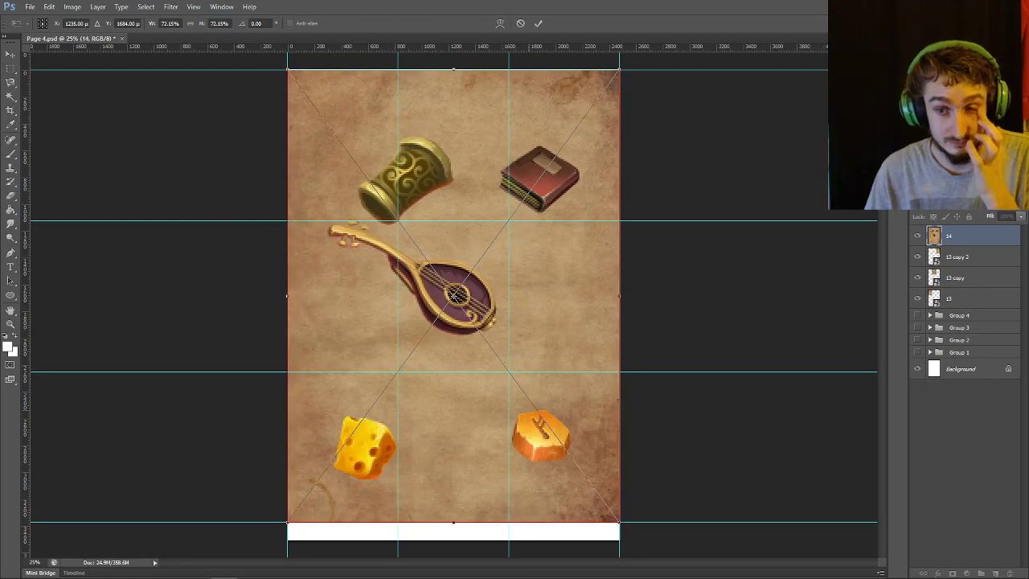
{"action": "left_click_drag", "start_coordinate": [619, 522], "coordinate": [406, 197]}
{"action": "left_click_drag", "start_coordinate": [372, 106], "coordinate": [373, 259]}
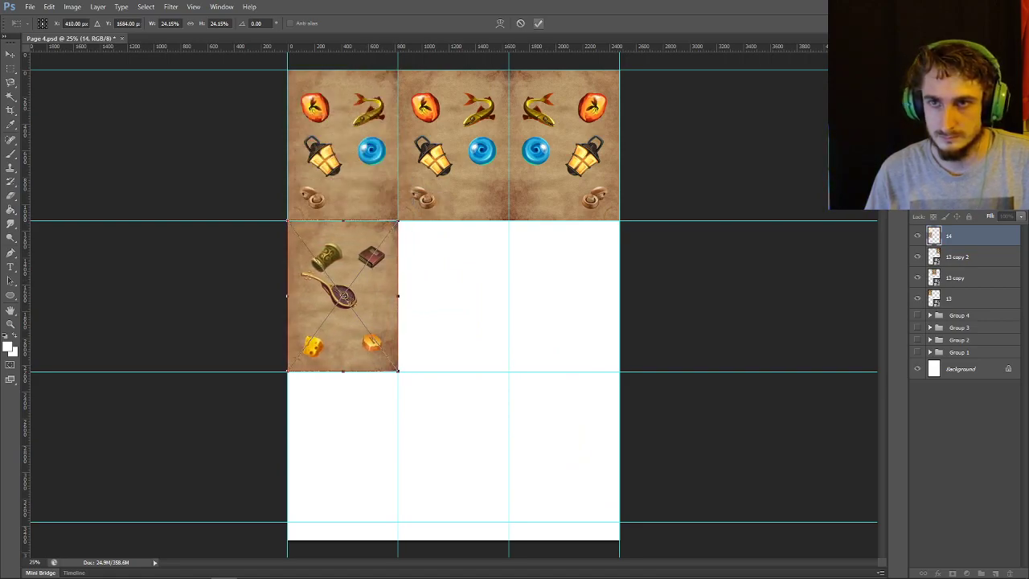
{"action": "key", "text": "Return"}
Duplicate card 14 twice to fill the middle and right cells of the middle row
{"action": "key", "text": "ctrl+j"}
{"action": "key", "text": "v"}
{"action": "left_click_drag", "start_coordinate": [371, 259], "coordinate": [590, 260]}
{"action": "key", "text": "ctrl+j"}
Flip the middle row's third card 14 copy horizontally with Free Transform
{"action": "key", "text": "m"}
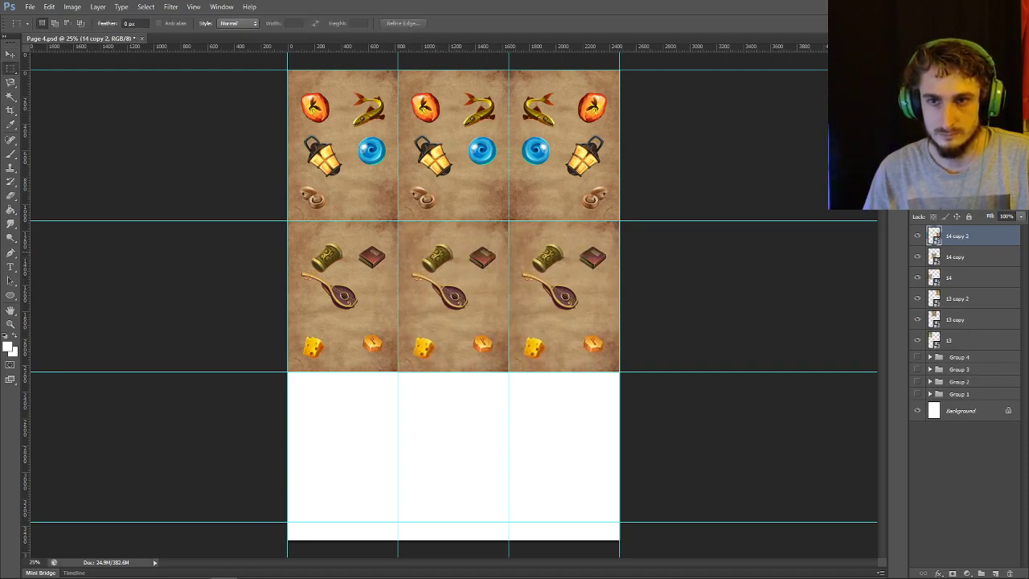
{"action": "right_click", "coordinate": [527, 252]}
{"action": "left_click", "coordinate": [555, 382]}
{"action": "right_click", "coordinate": [581, 272]}
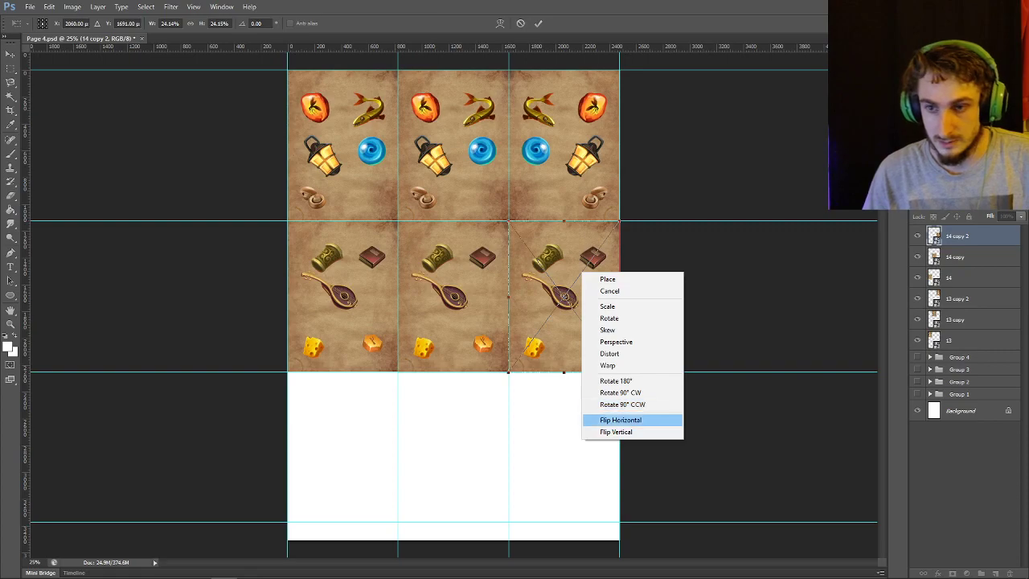
{"action": "left_click", "coordinate": [621, 420]}
{"action": "left_click", "coordinate": [539, 23]}
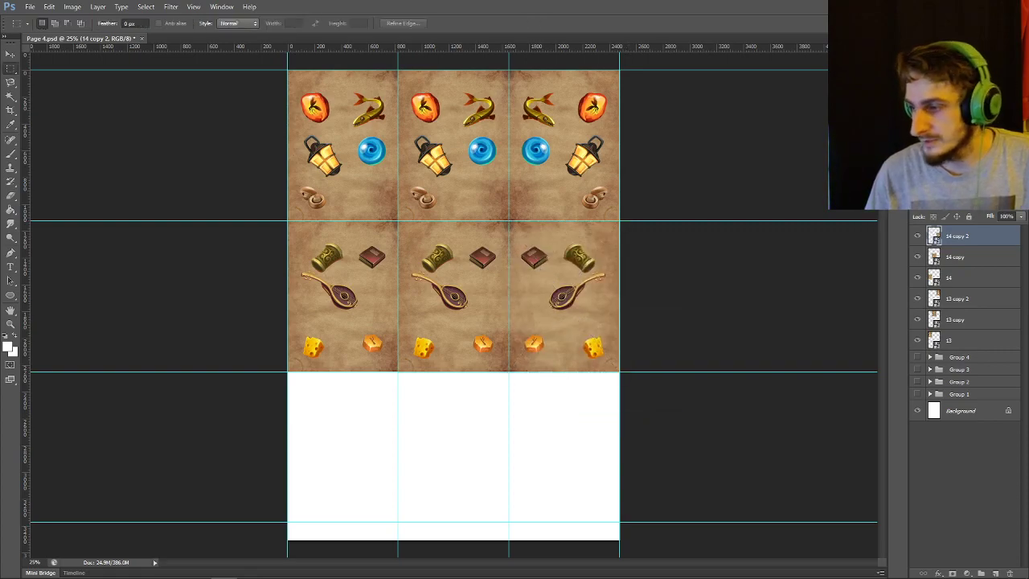
Place card image 15 and scale it to 24.00% so it fills the bottom row's left grid cell
{"action": "left_click_drag", "start_coordinate": [2, 241], "coordinate": [381, 152]}
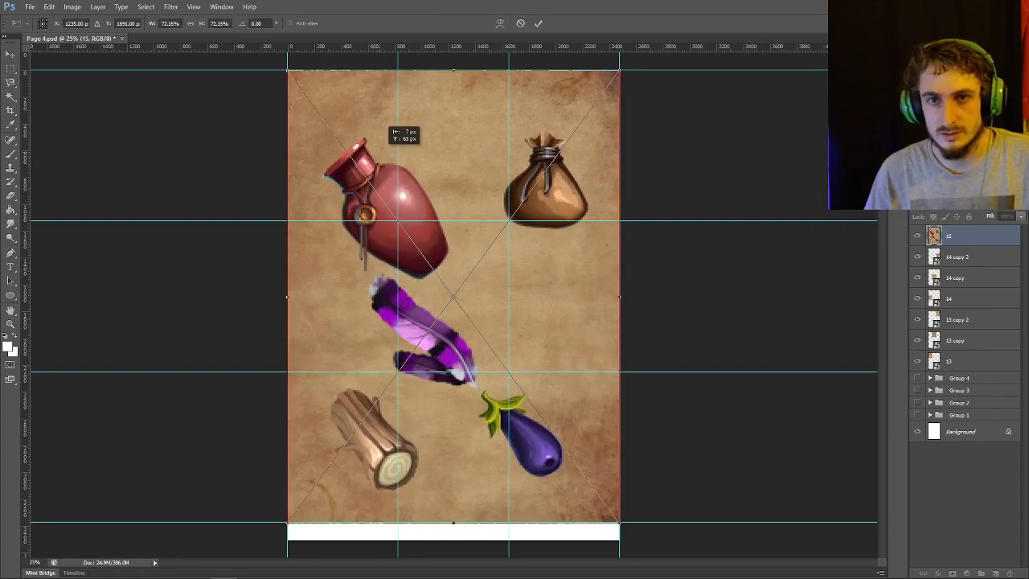
{"action": "left_click_drag", "start_coordinate": [619, 522], "coordinate": [400, 204]}
{"action": "left_click_drag", "start_coordinate": [393, 138], "coordinate": [398, 447]}
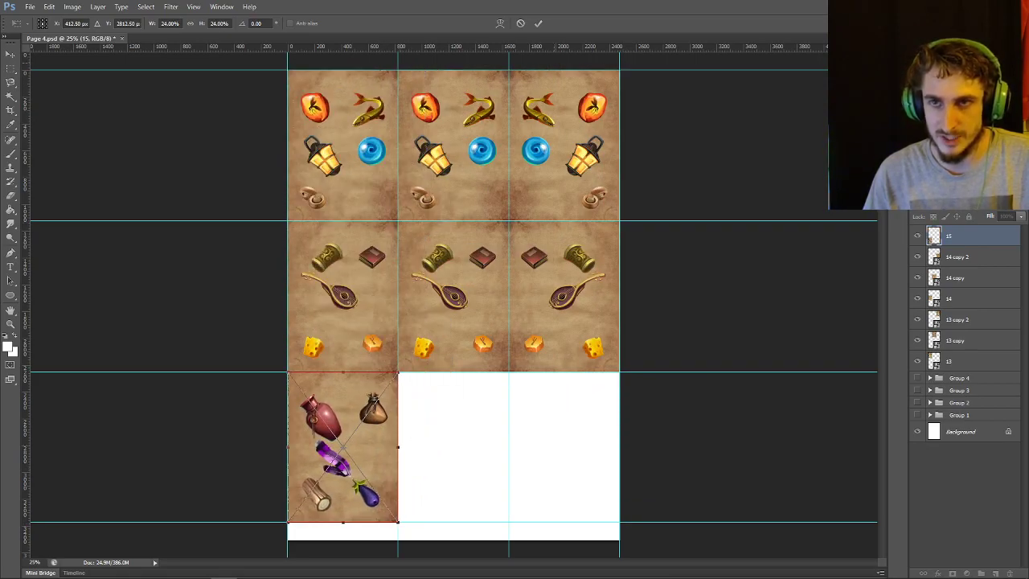
{"action": "key", "text": "Return"}
Duplicate card 15 twice to fill the middle and right cells of the bottom row
{"action": "key", "text": "ctrl+j"}
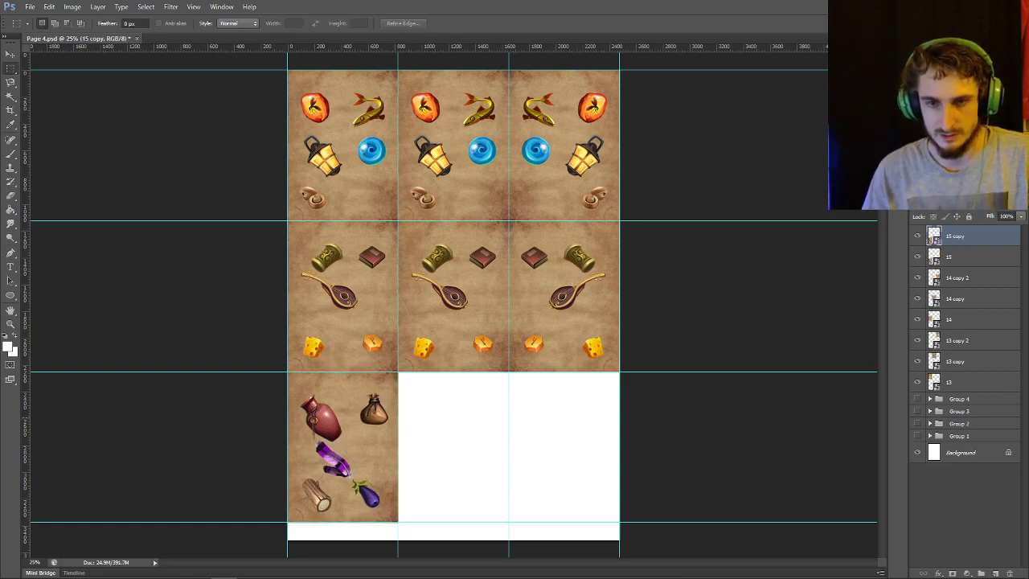
{"action": "key", "text": "v"}
{"action": "left_click_drag", "start_coordinate": [364, 406], "coordinate": [569, 407]}
Flip the bottom row's third card 15 copy horizontally with Free Transform
{"action": "right_click", "coordinate": [577, 406]}
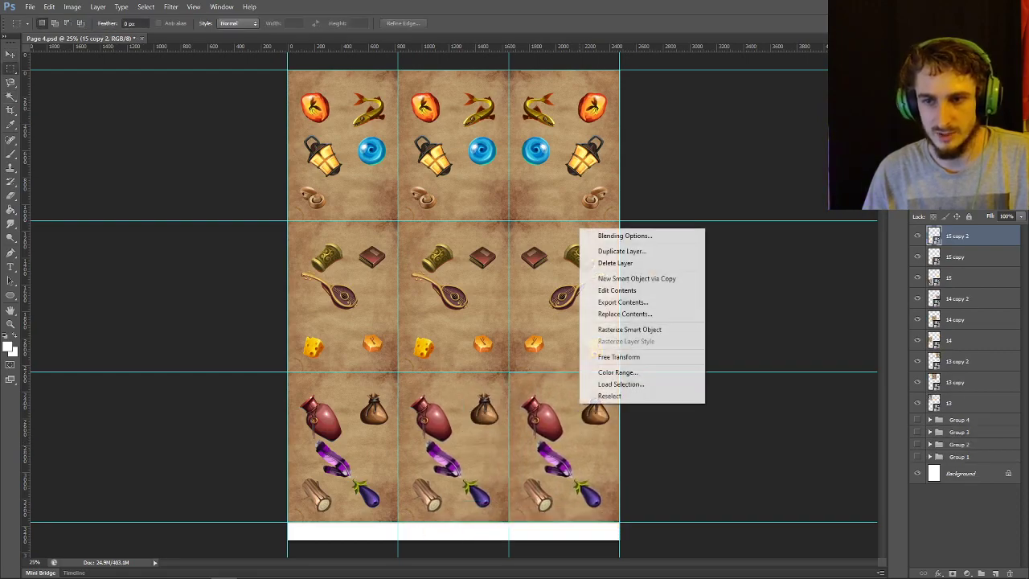
{"action": "left_click", "coordinate": [608, 356]}
{"action": "right_click", "coordinate": [572, 402]}
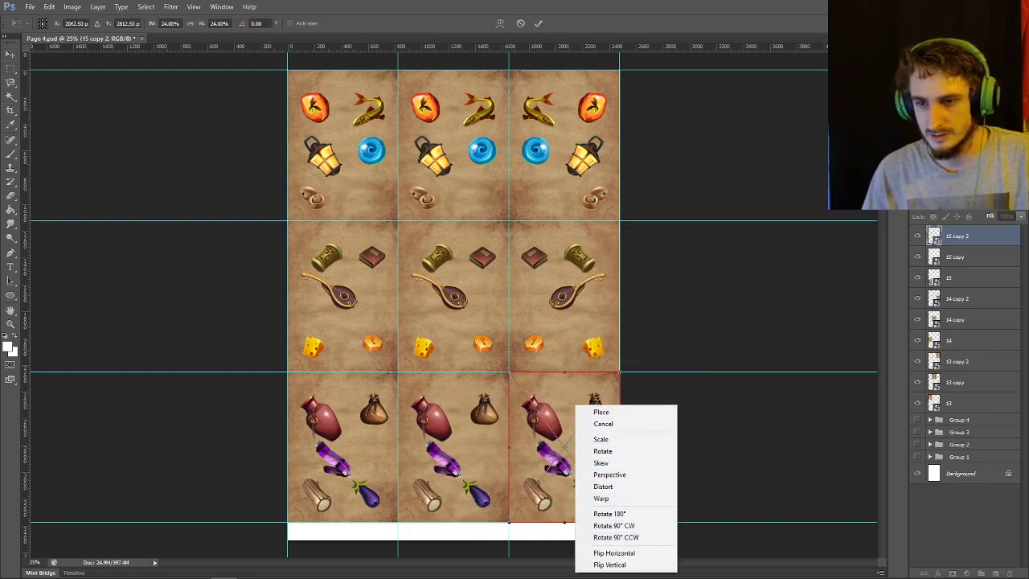
{"action": "left_click", "coordinate": [603, 551]}
{"action": "key", "text": "Return"}
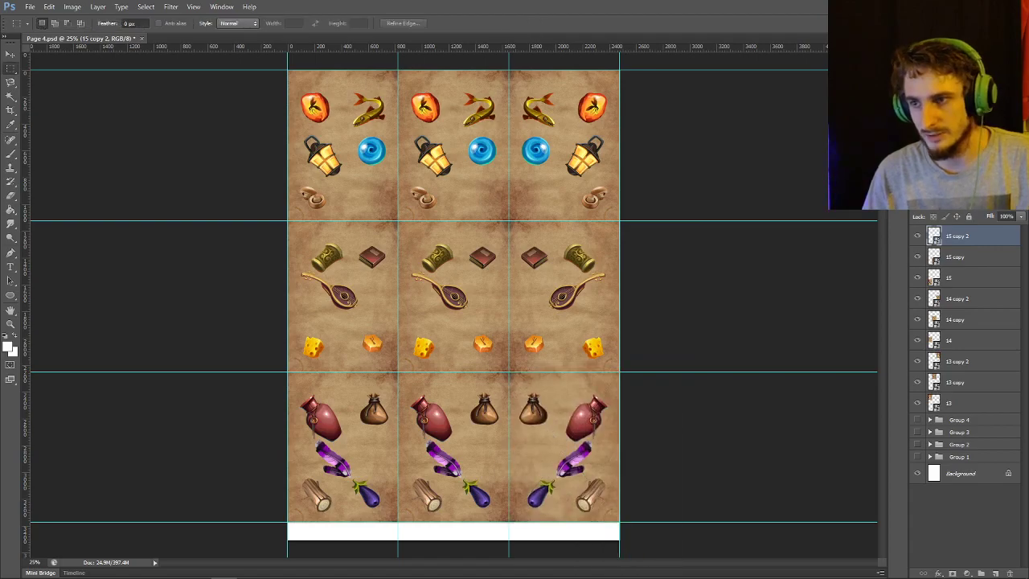
Save the card 13 to 15 layout as a new file named Page 5
{"action": "left_click", "coordinate": [29, 7]}
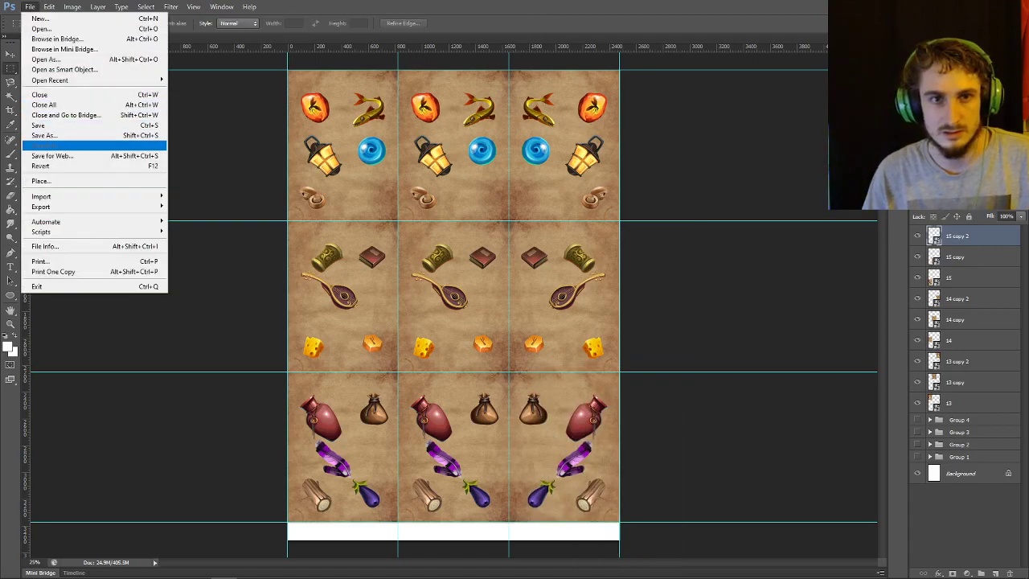
{"action": "left_click", "coordinate": [48, 133]}
{"action": "key", "text": "BackSpace"}
{"action": "type", "text": "5"}
{"action": "key", "text": "Return"}
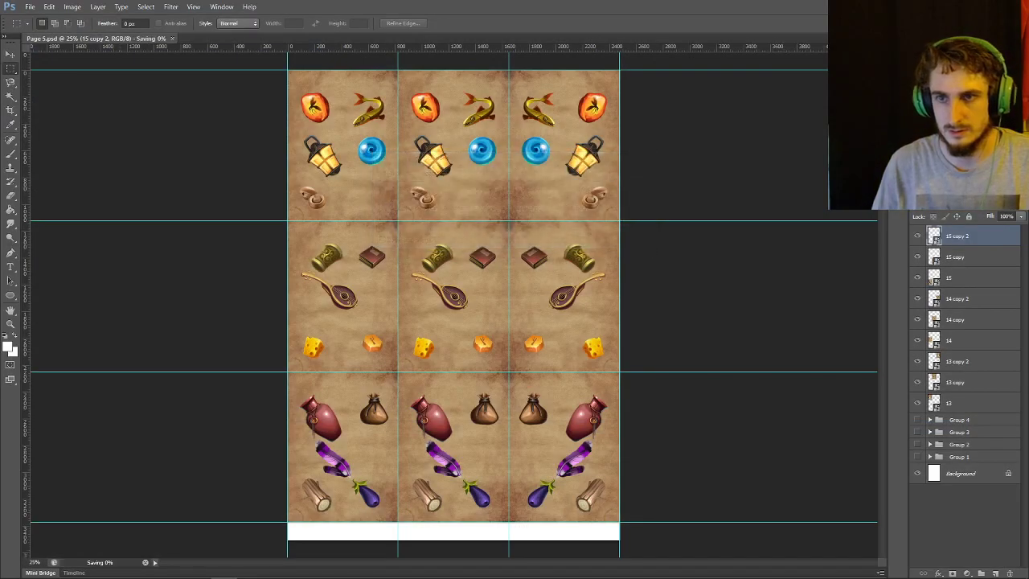
Group the nine card 13 to 15 layers and hide the group
{"action": "left_click", "coordinate": [965, 402], "text": "shift"}
{"action": "key", "text": "ctrl+g"}
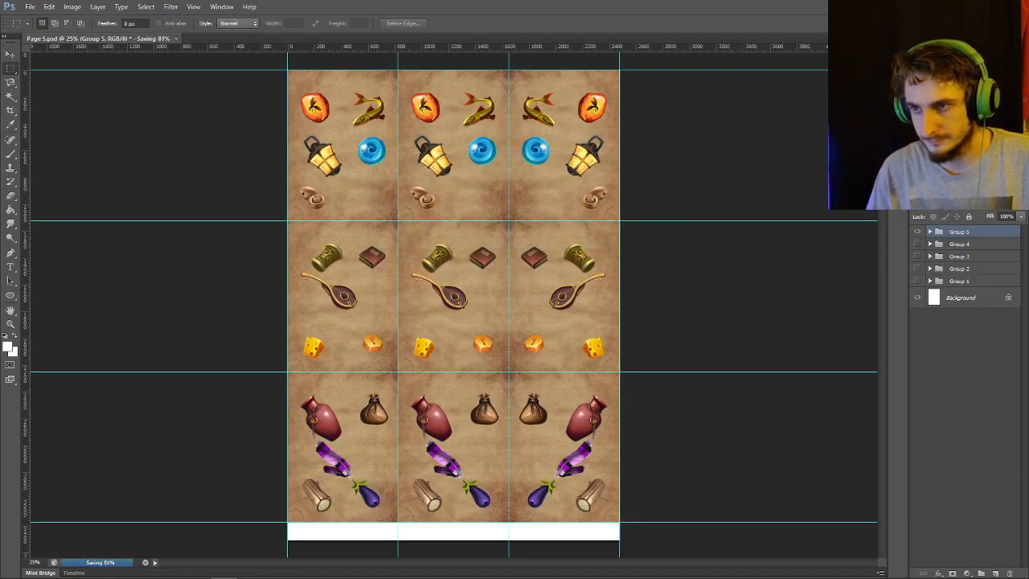
{"action": "key", "text": "ctrl+comma"}
Place card image 16 and scale it to about 24% so it fills the top row's left grid cell
{"action": "left_click_drag", "start_coordinate": [1, 138], "coordinate": [387, 128]}
{"action": "left_click_drag", "start_coordinate": [619, 523], "coordinate": [397, 218]}
{"action": "left_click", "coordinate": [538, 23]}
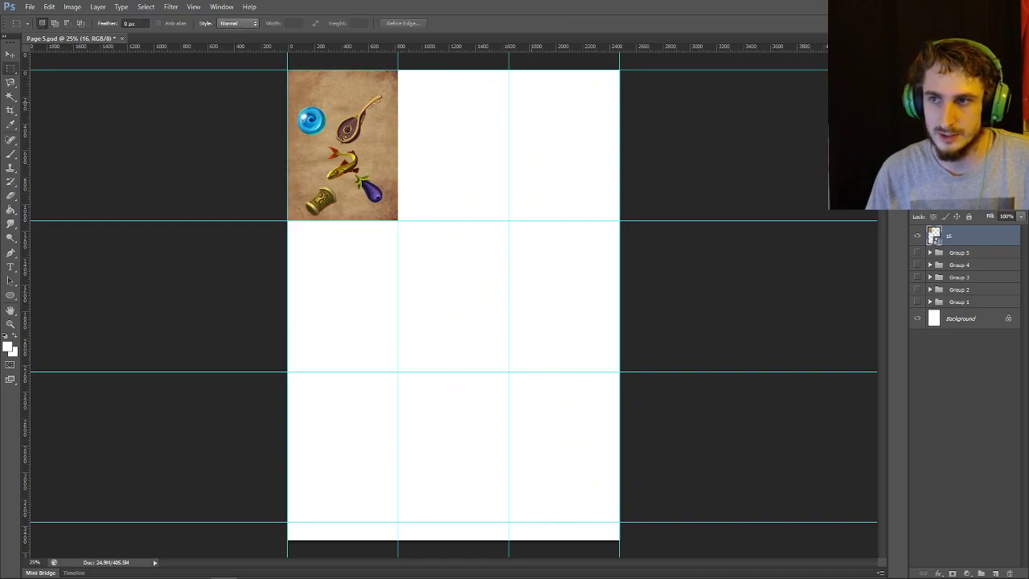
Duplicate card 16 twice to fill the middle and right cells of the top row
{"action": "key", "text": "ctrl+j"}
{"action": "key", "text": "v"}
{"action": "left_click_drag", "start_coordinate": [330, 101], "coordinate": [550, 100]}
{"action": "key", "text": "ctrl+j"}
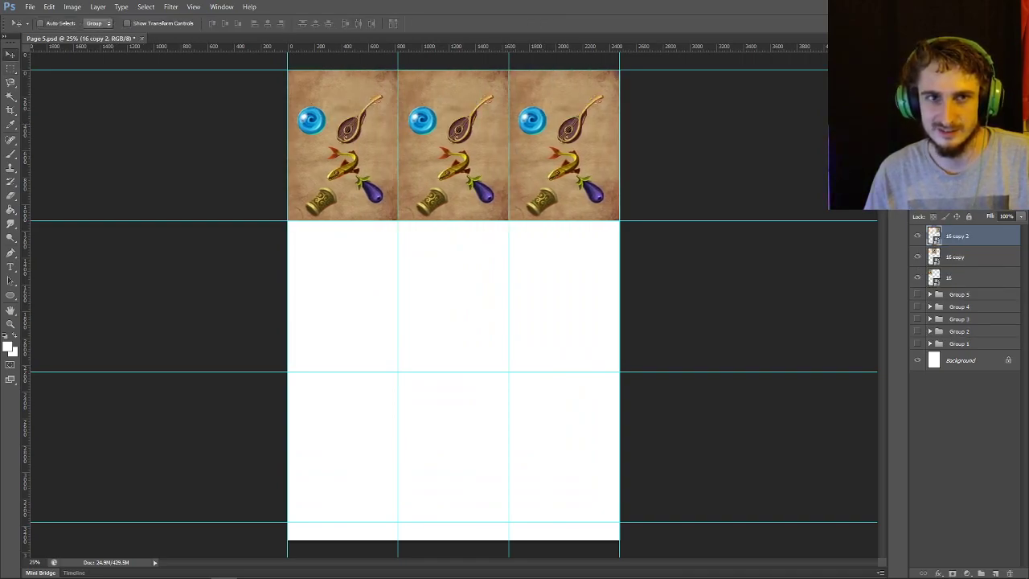
Flip the top row's third card 16 copy horizontally with Free Transform
{"action": "key", "text": "m"}
{"action": "right_click", "coordinate": [583, 117]}
{"action": "left_click", "coordinate": [619, 244]}
{"action": "right_click", "coordinate": [587, 170]}
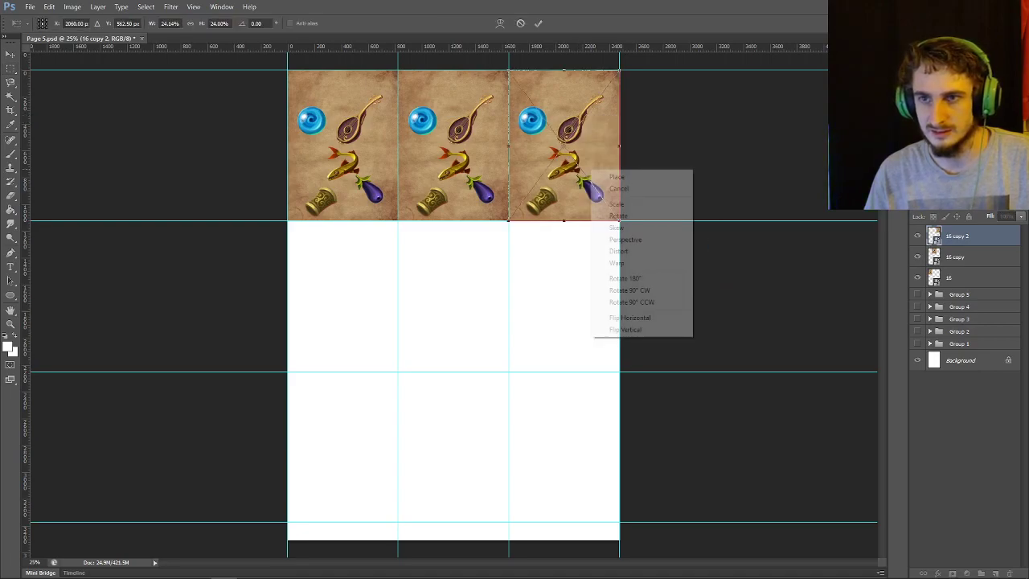
{"action": "left_click", "coordinate": [619, 317]}
{"action": "key", "text": "Return"}
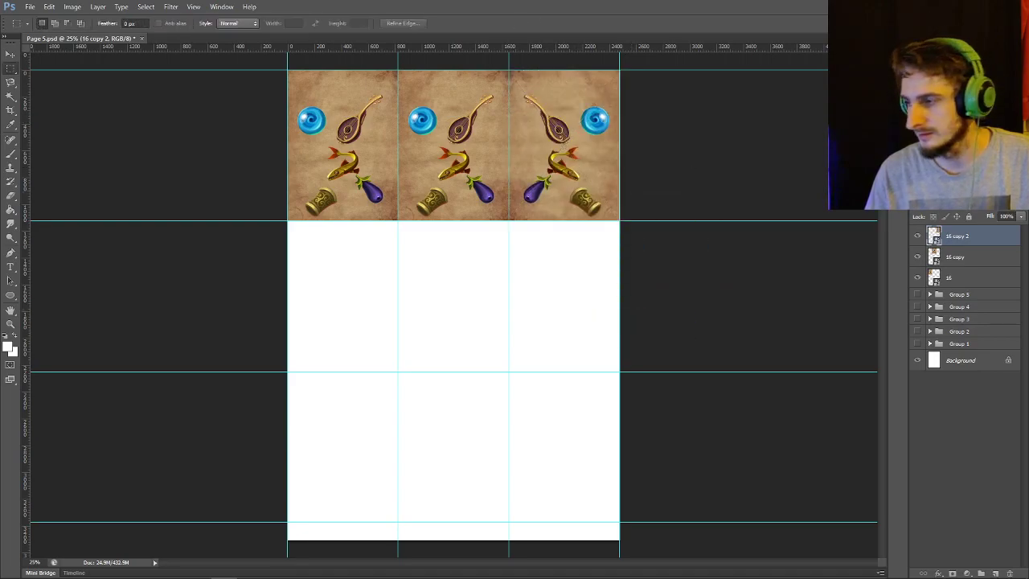
Place card image 17, scale it to 24.15% by 24.00%, and fit it in the middle row's left grid cell
{"action": "left_click_drag", "start_coordinate": [378, 147], "coordinate": [379, 139]}
{"action": "left_click_drag", "start_coordinate": [619, 523], "coordinate": [397, 219]}
{"action": "left_click_drag", "start_coordinate": [392, 137], "coordinate": [392, 290]}
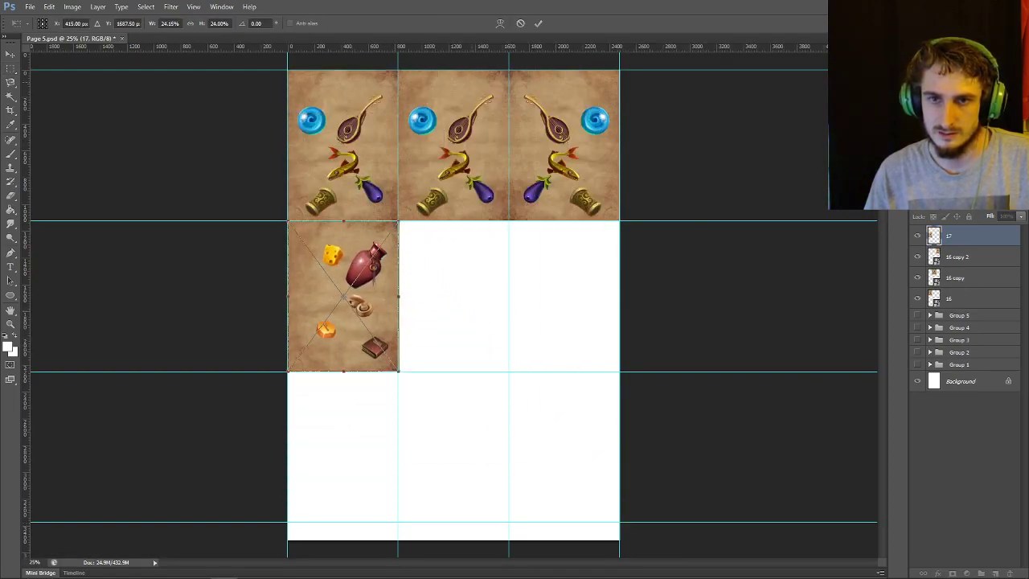
{"action": "key", "text": "Return"}
Duplicate card 17 twice to fill the middle and right cells of the middle row
{"action": "key", "text": "ctrl+j"}
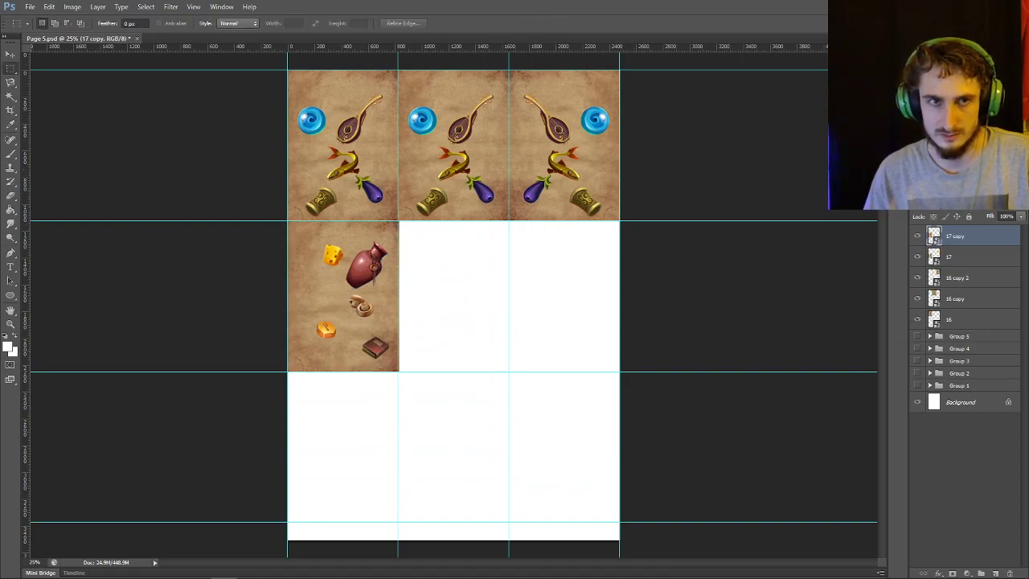
{"action": "key", "text": "v"}
{"action": "left_click_drag", "start_coordinate": [338, 241], "coordinate": [581, 255]}
{"action": "key", "text": "ctrl+j"}
Flip the middle row's third card 17 copy horizontally with Free Transform
{"action": "key", "text": "m"}
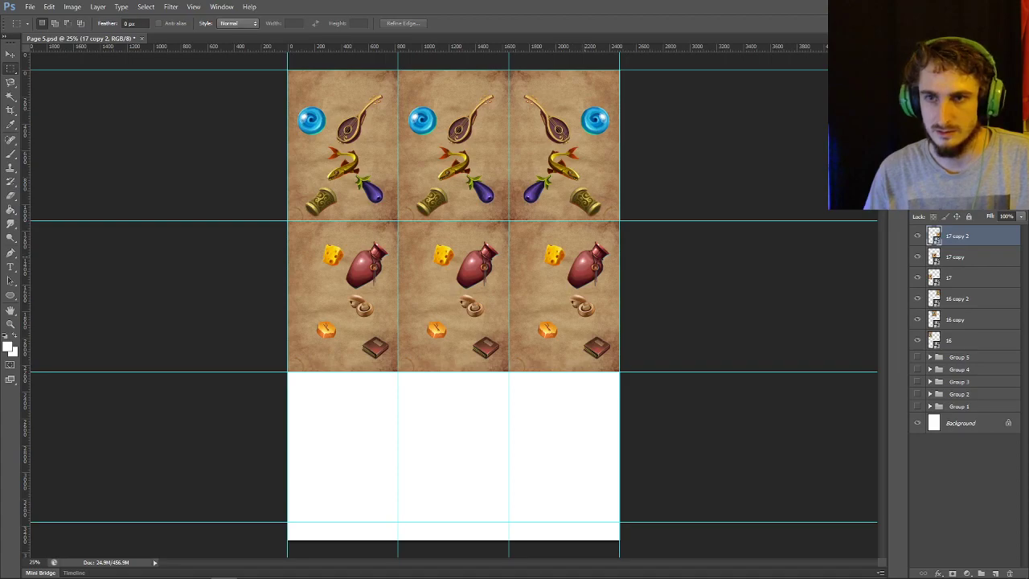
{"action": "right_click", "coordinate": [582, 259]}
{"action": "left_click", "coordinate": [619, 386]}
{"action": "right_click", "coordinate": [601, 274]}
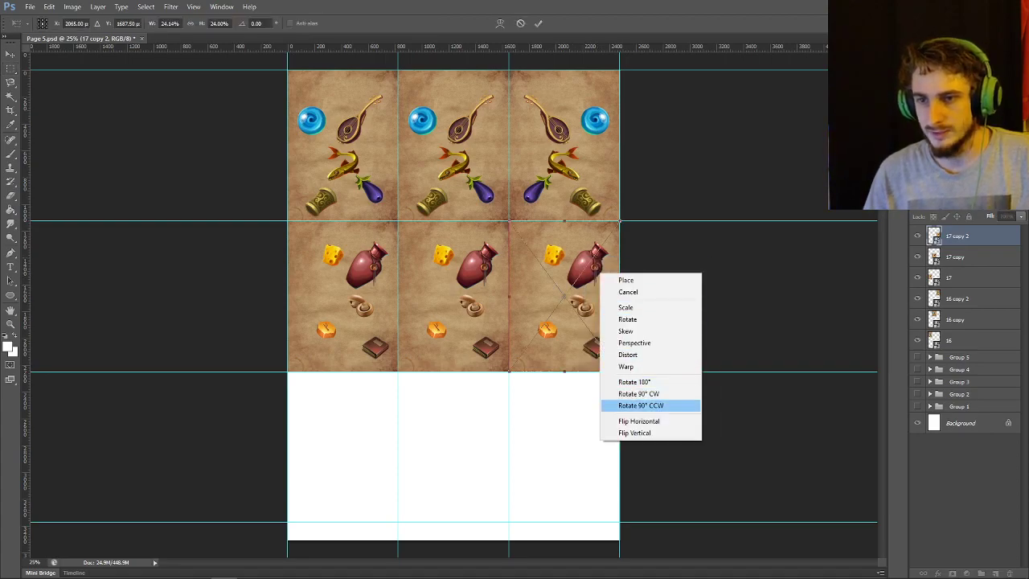
{"action": "left_click", "coordinate": [638, 421]}
{"action": "key", "text": "Return"}
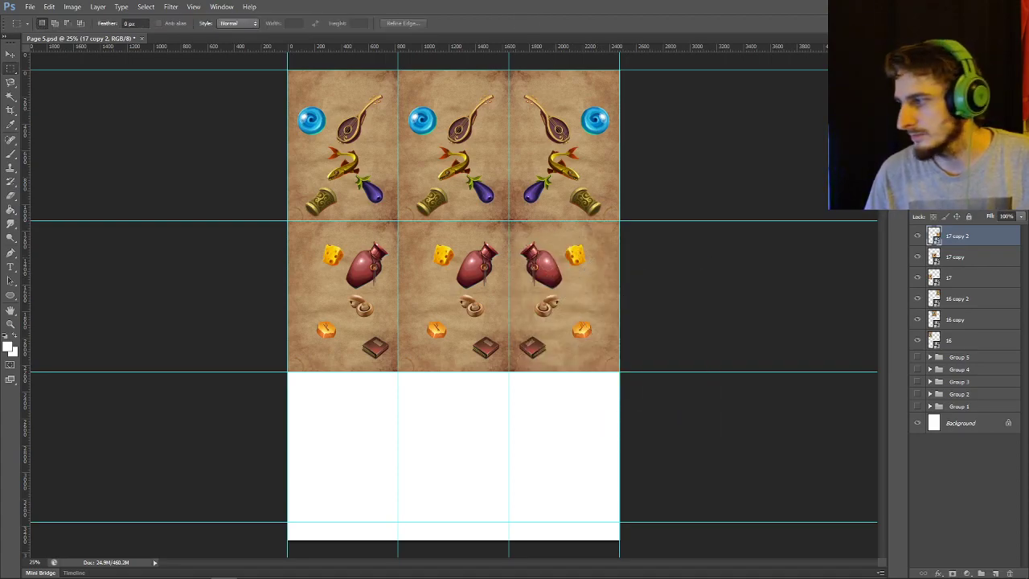
Place card image 18 scaled to 24.00% by 24.15%, and fill the bottom row with it and two duplicates
{"action": "left_click_drag", "start_coordinate": [2, 290], "coordinate": [454, 296]}
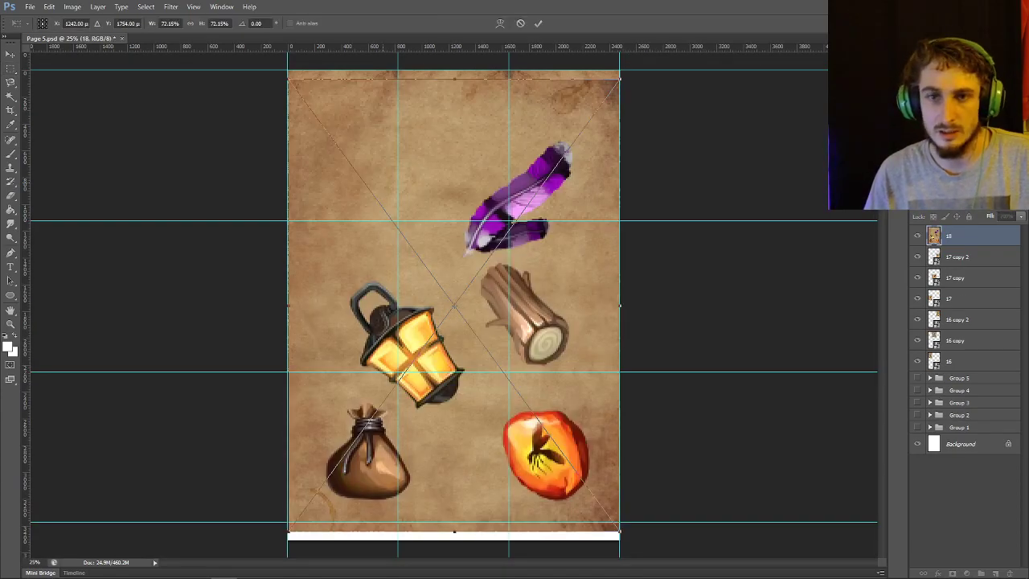
{"action": "left_click_drag", "start_coordinate": [619, 523], "coordinate": [397, 219]}
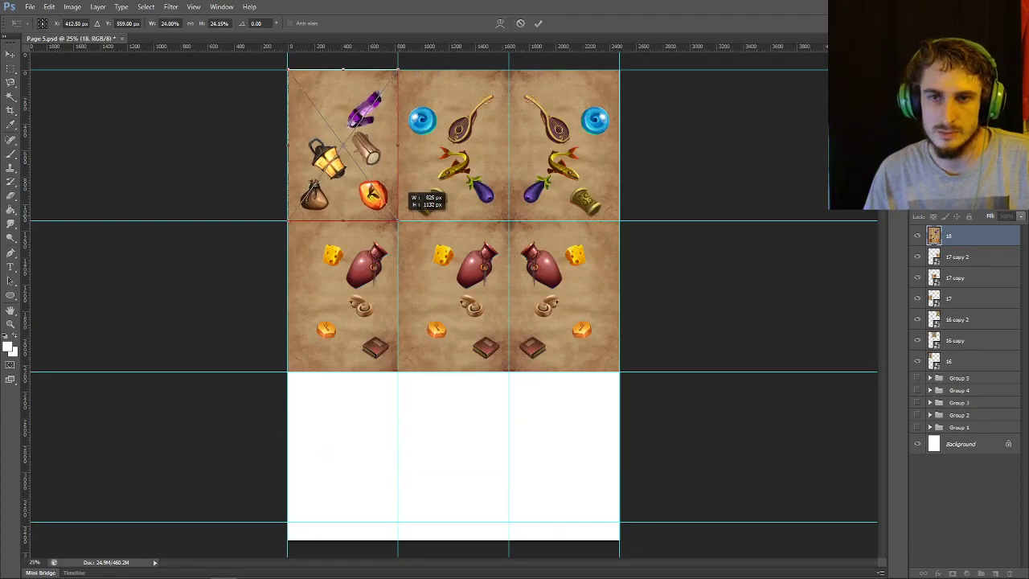
{"action": "key", "text": "Return"}
{"action": "key", "text": "v"}
{"action": "left_click_drag", "start_coordinate": [359, 121], "coordinate": [573, 406]}
Flip the bottom row's third card 18 copy horizontally with Free Transform
{"action": "key", "text": "m"}
{"action": "right_click", "coordinate": [588, 273]}
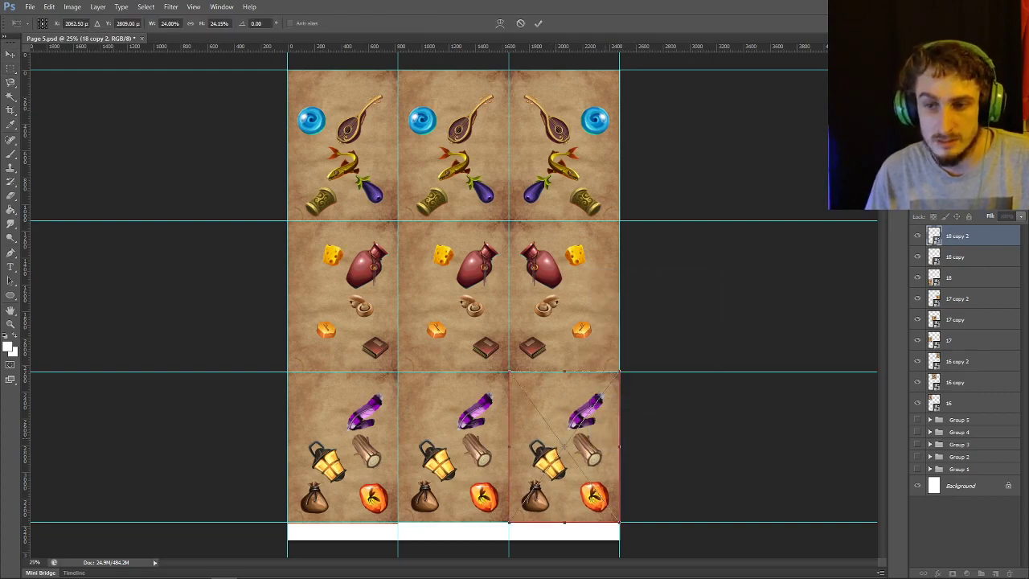
{"action": "right_click", "coordinate": [604, 271]}
{"action": "left_click", "coordinate": [635, 417]}
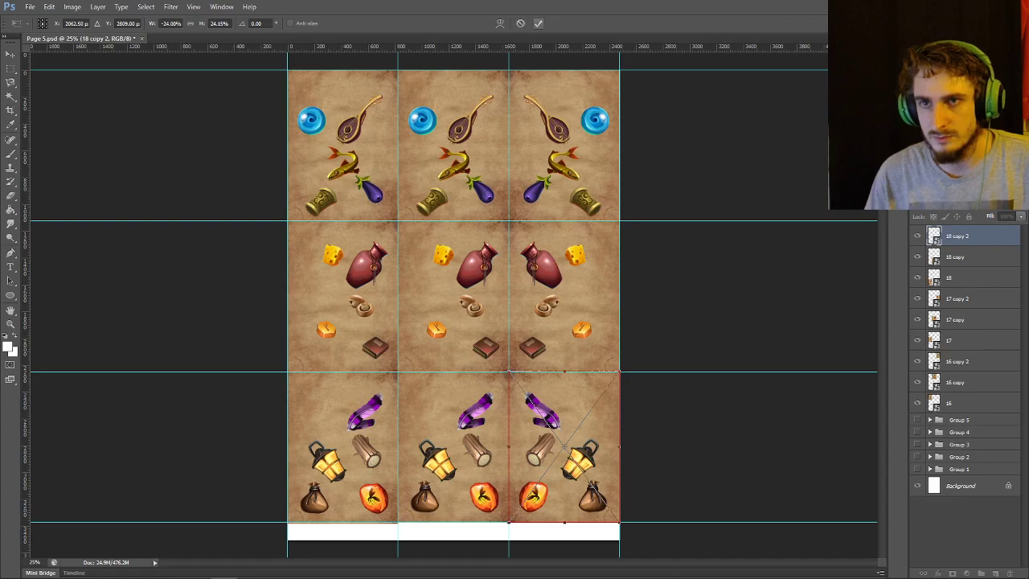
{"action": "left_click", "coordinate": [539, 24]}
Save the card 16 to 18 layout as a new file named Page 6 and close the document
{"action": "left_click", "coordinate": [29, 6]}
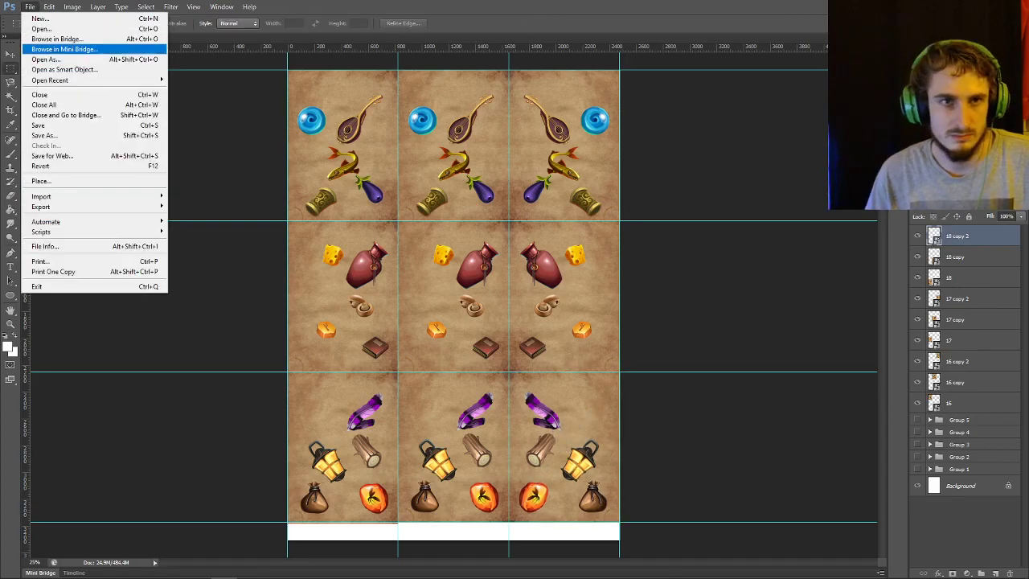
{"action": "left_click", "coordinate": [72, 135]}
{"action": "type", "text": "Page 6"}
{"action": "key", "text": "Return"}
{"action": "key", "text": "Return"}
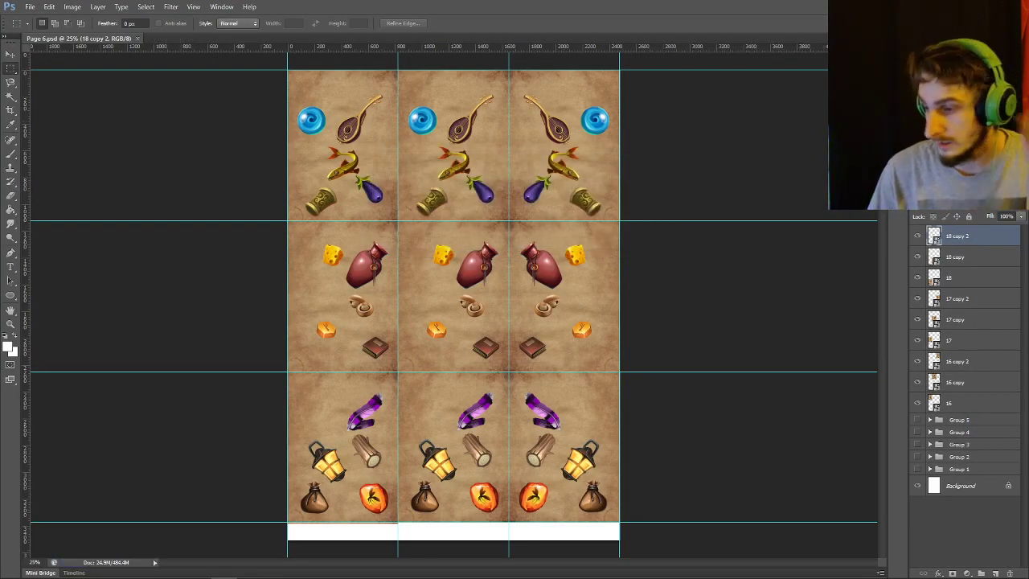
{"action": "key", "text": "ctrl+w"}
Start a PDF Presentation with Page 1.psd to Page 6.psd and Rulebooklet.psd as its source files
{"action": "left_click", "coordinate": [30, 6]}
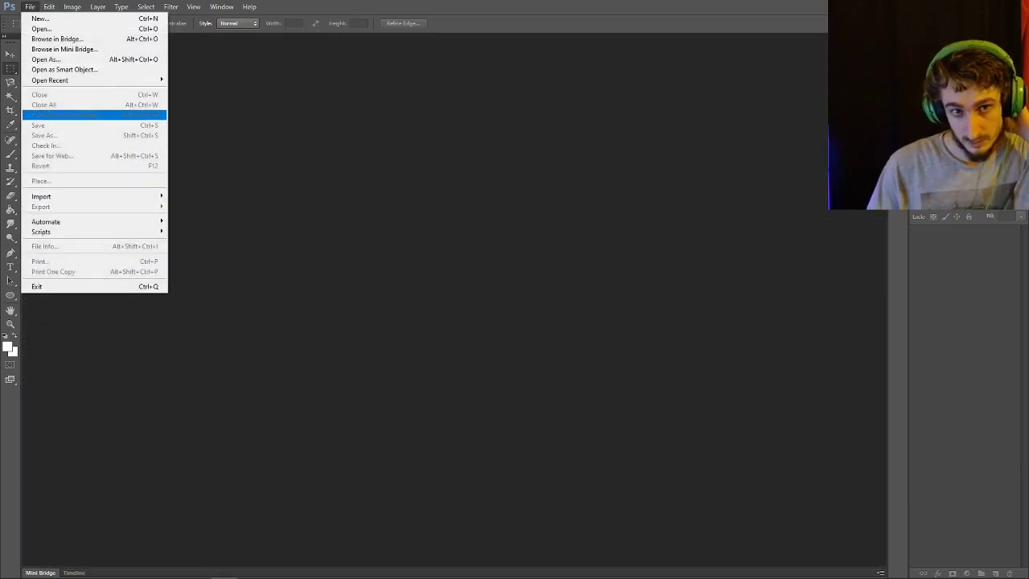
{"action": "mouse_move", "coordinate": [48, 221]}
{"action": "left_click", "coordinate": [197, 230]}
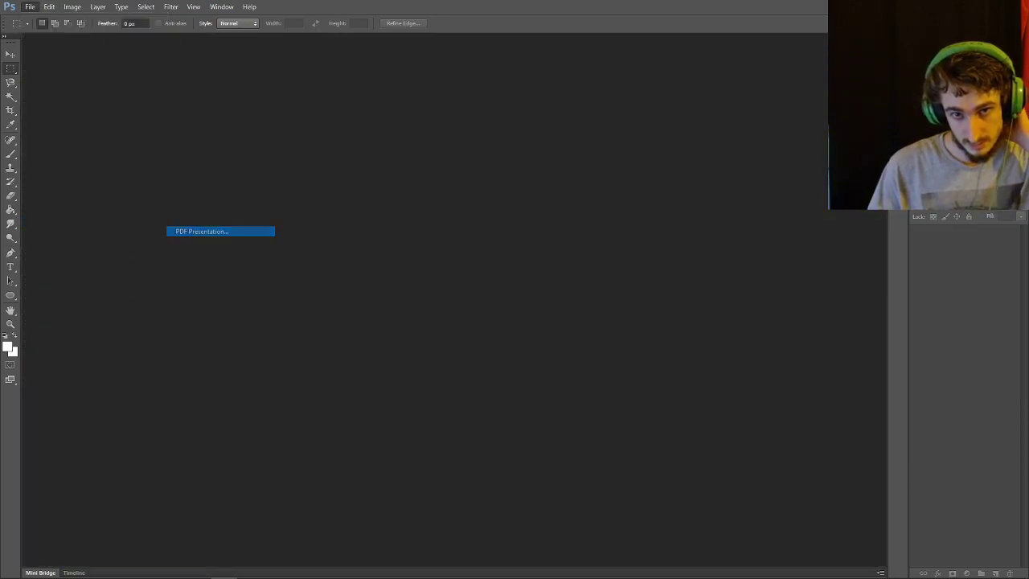
{"action": "left_click", "coordinate": [547, 140]}
{"action": "left_click_drag", "start_coordinate": [508, 174], "coordinate": [59, 39]}
{"action": "key", "text": "Return"}
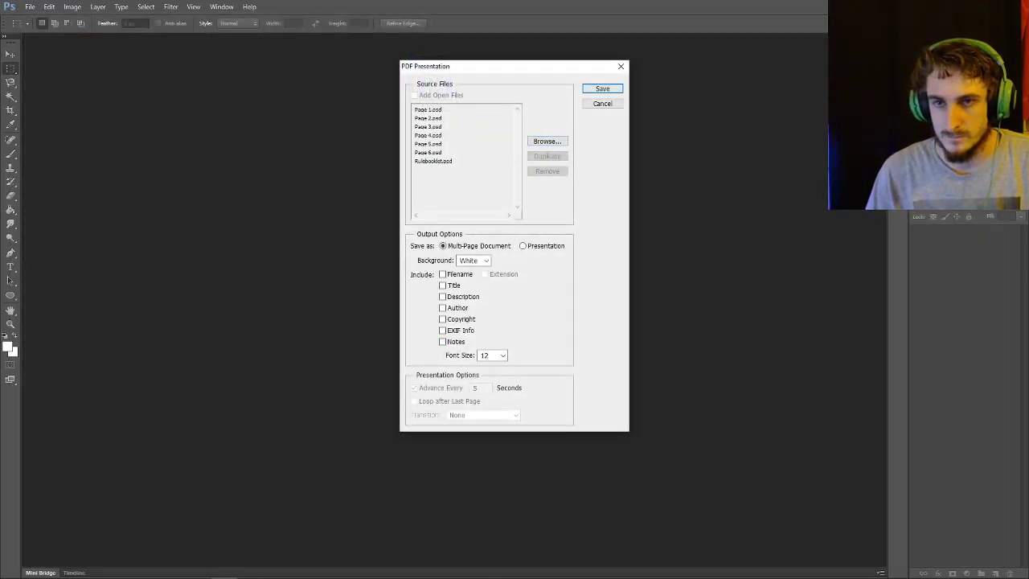
Choose the PNP folder inside Blackthornjam as the save location for the multi-page PDF
{"action": "key", "text": "Return"}
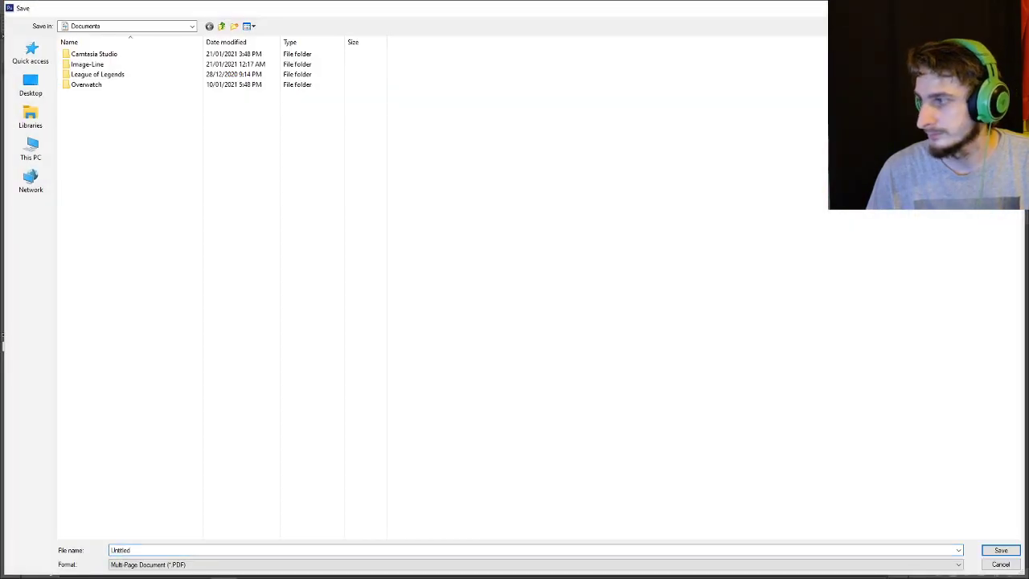
{"action": "left_click", "coordinate": [31, 53]}
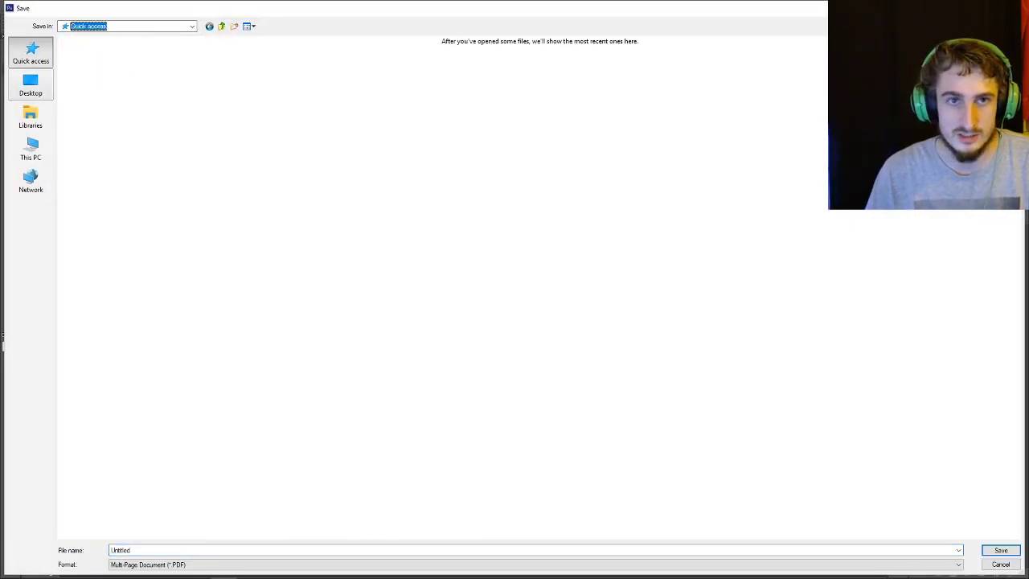
{"action": "double_click", "coordinate": [98, 115]}
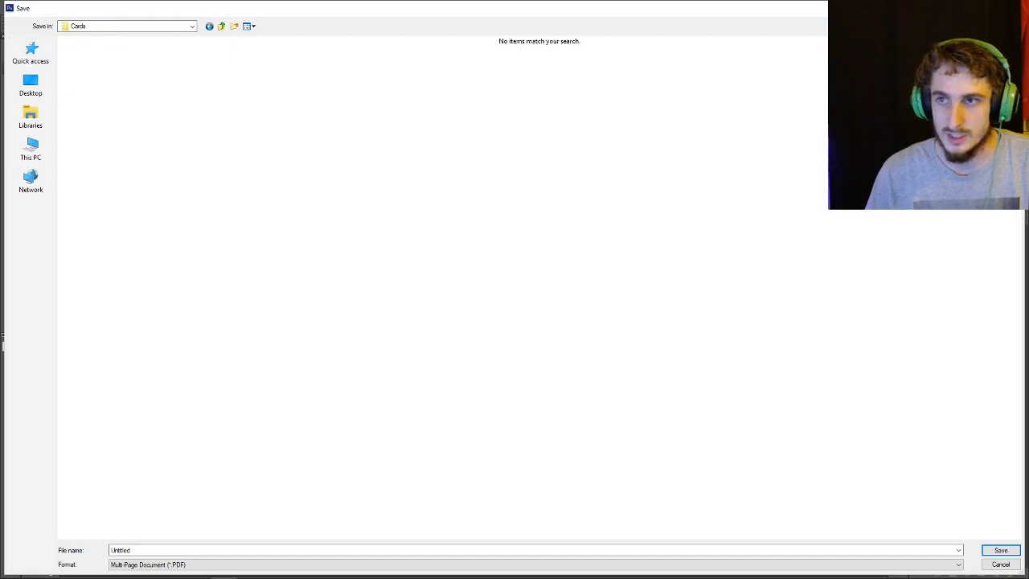
{"action": "left_click", "coordinate": [221, 26]}
{"action": "left_click", "coordinate": [77, 74]}
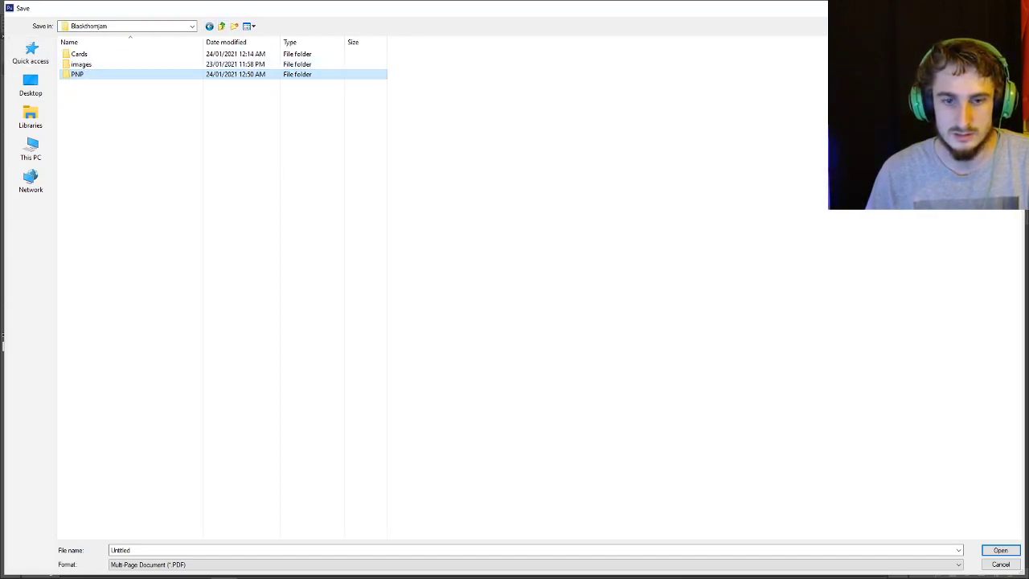
{"action": "double_click", "coordinate": [78, 74]}
Name the PDF Over-burdened and save it with Optimize for Fast Web Preview turned off
{"action": "type", "text": "Ove"}
{"action": "type", "text": "rwhelmed"}
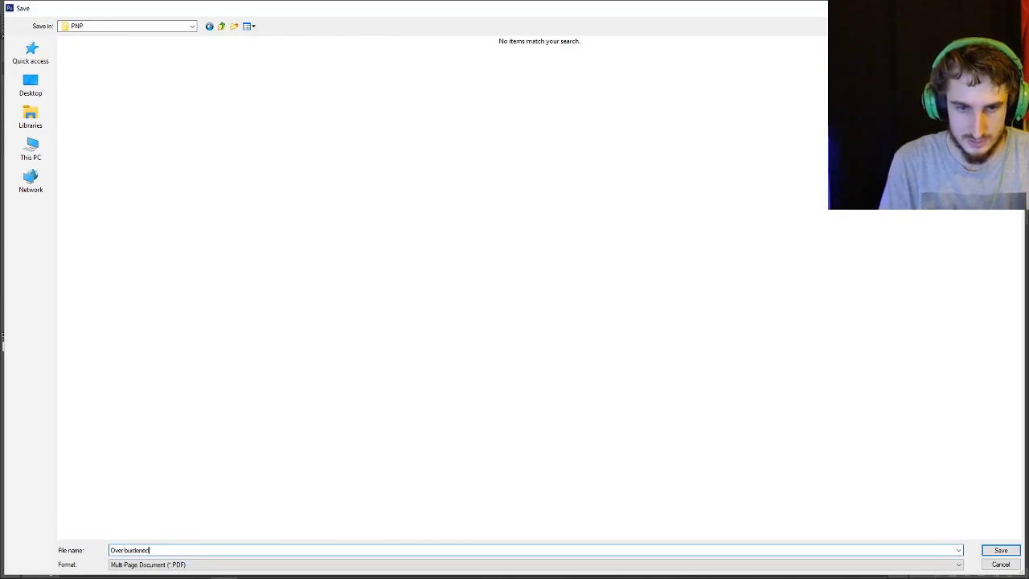
{"action": "key", "text": "Return"}
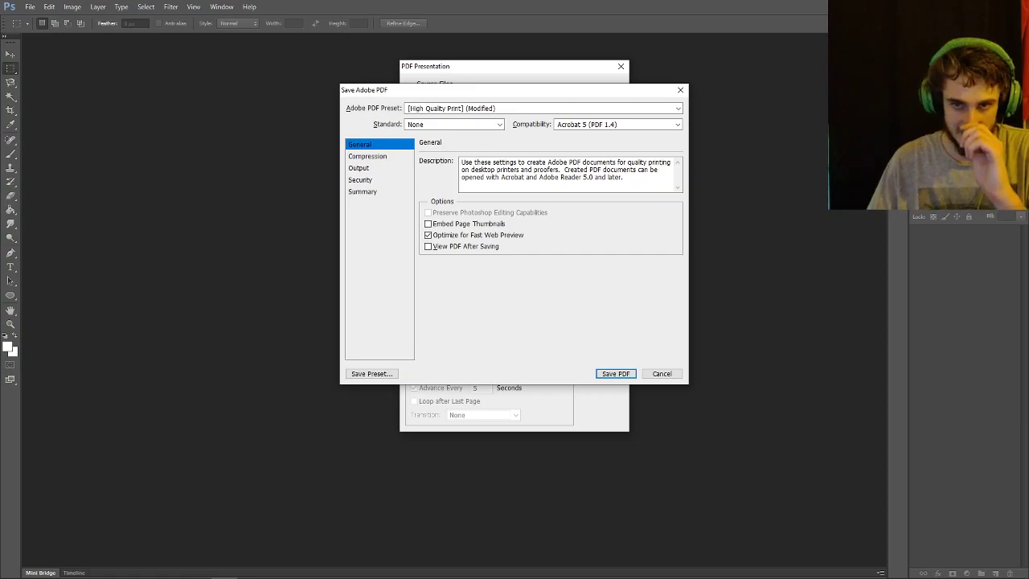
{"action": "left_click", "coordinate": [429, 235]}
{"action": "key", "text": "Return"}
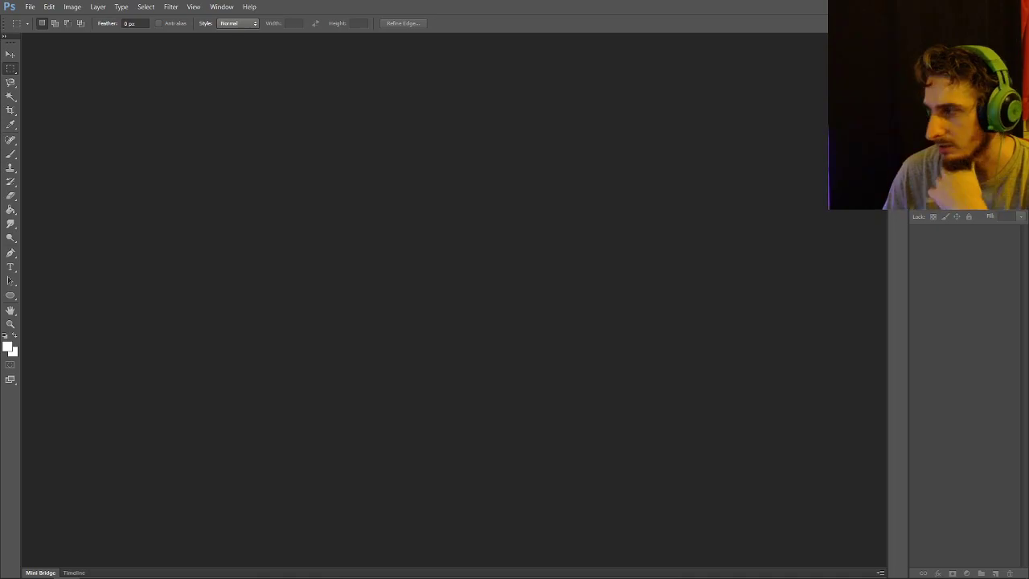
Open Over-burdened.pdf in the browser and examine the card layout on its first two pages
{"action": "left_click_drag", "start_coordinate": [1028, 7], "coordinate": [404, 1]}
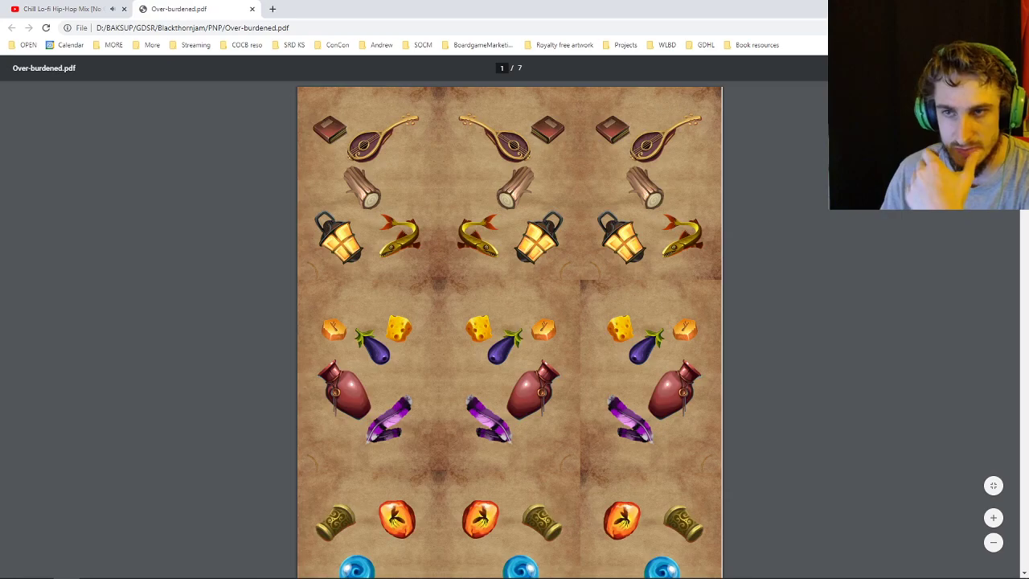
{"action": "scroll", "coordinate": [509, 329], "scroll_direction": "down", "scroll_amount": 3}
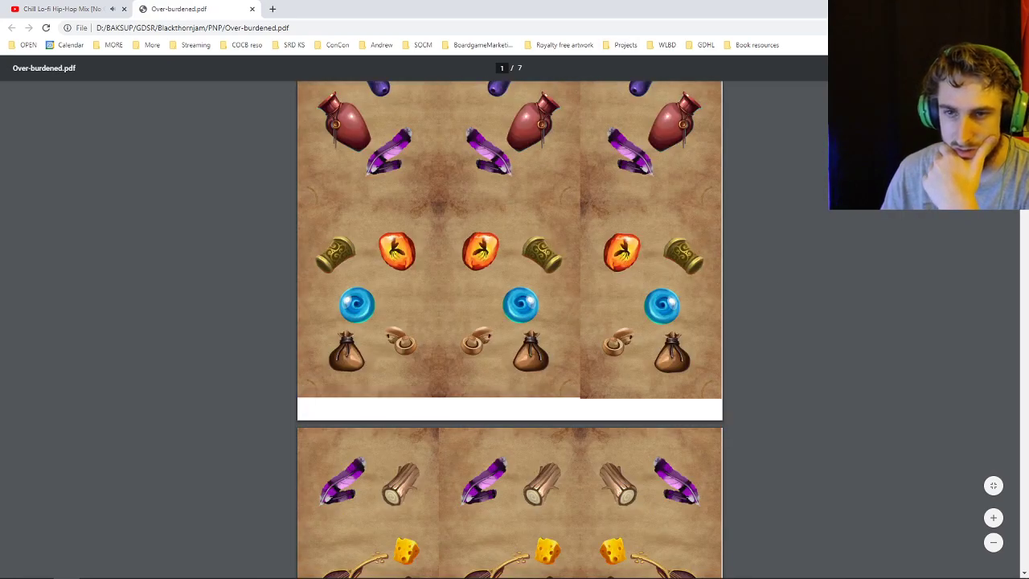
{"action": "scroll", "coordinate": [510, 329], "scroll_direction": "down", "scroll_amount": 3}
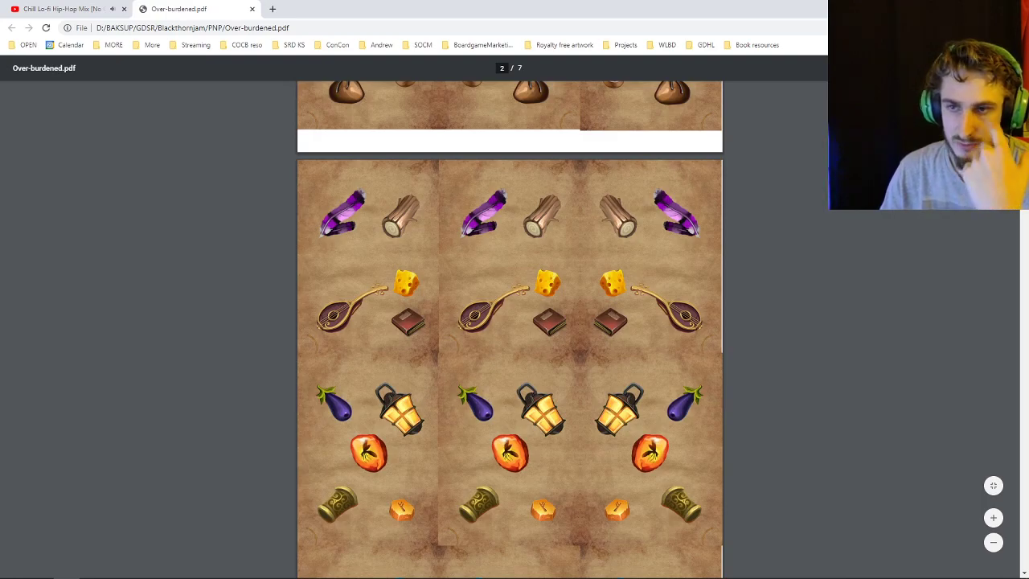
{"action": "scroll", "coordinate": [509, 317], "scroll_direction": "down", "scroll_amount": 1}
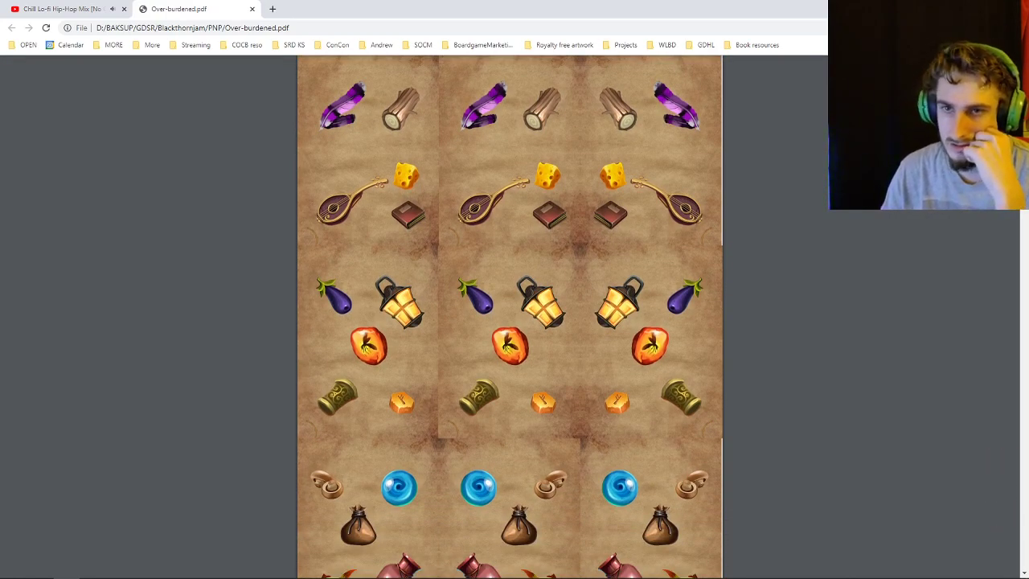
{"action": "scroll", "coordinate": [509, 317], "scroll_direction": "down", "scroll_amount": 4}
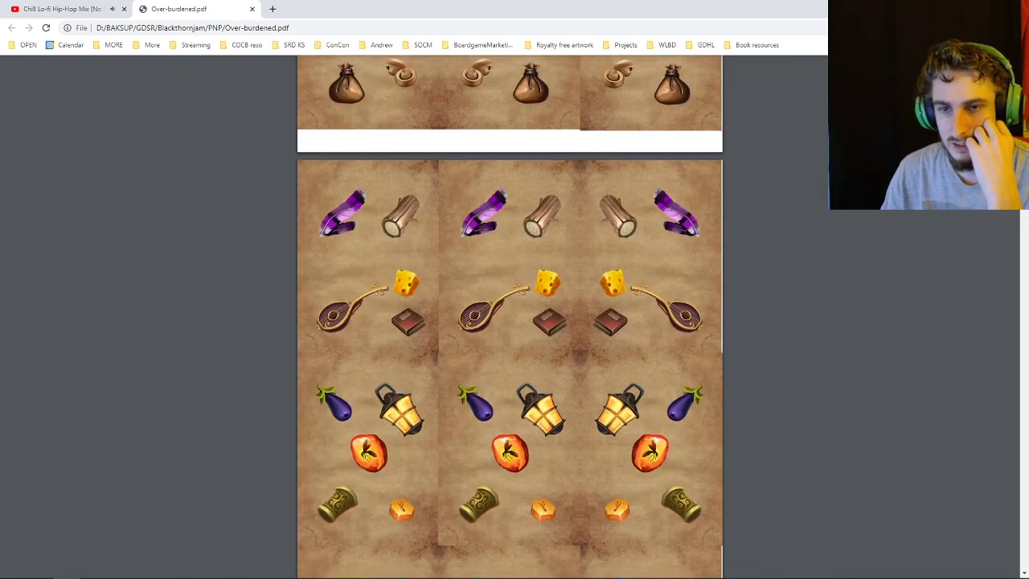
{"action": "scroll", "coordinate": [510, 317], "scroll_direction": "down", "scroll_amount": 2}
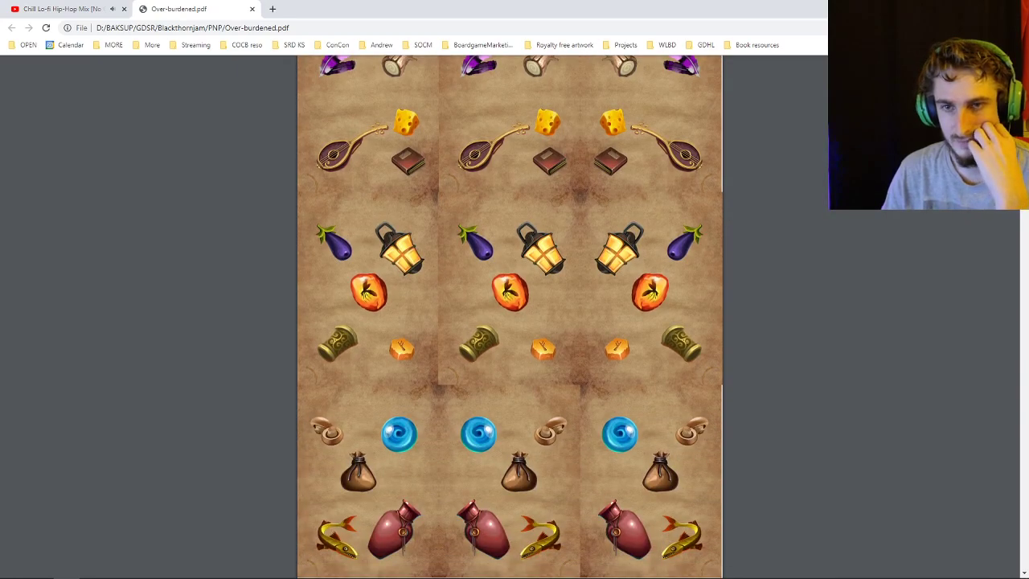
{"action": "scroll", "coordinate": [509, 317], "scroll_direction": "down", "scroll_amount": 2}
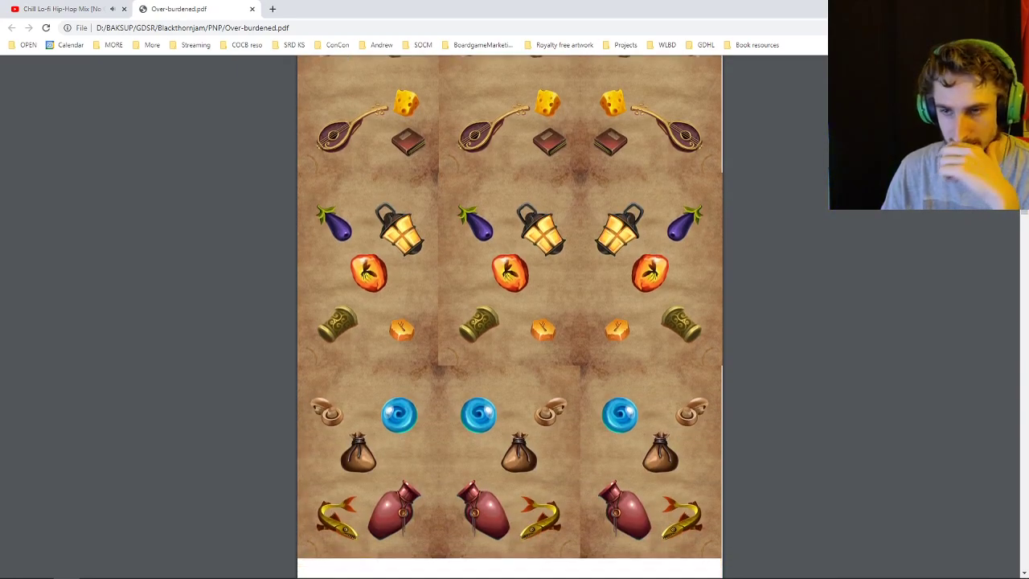
Examine the remaining card pages of Over-burdened.pdf and the rulebooklet on its last page, including the gameplay example and designer credit
{"action": "scroll", "coordinate": [510, 317], "scroll_direction": "down", "scroll_amount": 6}
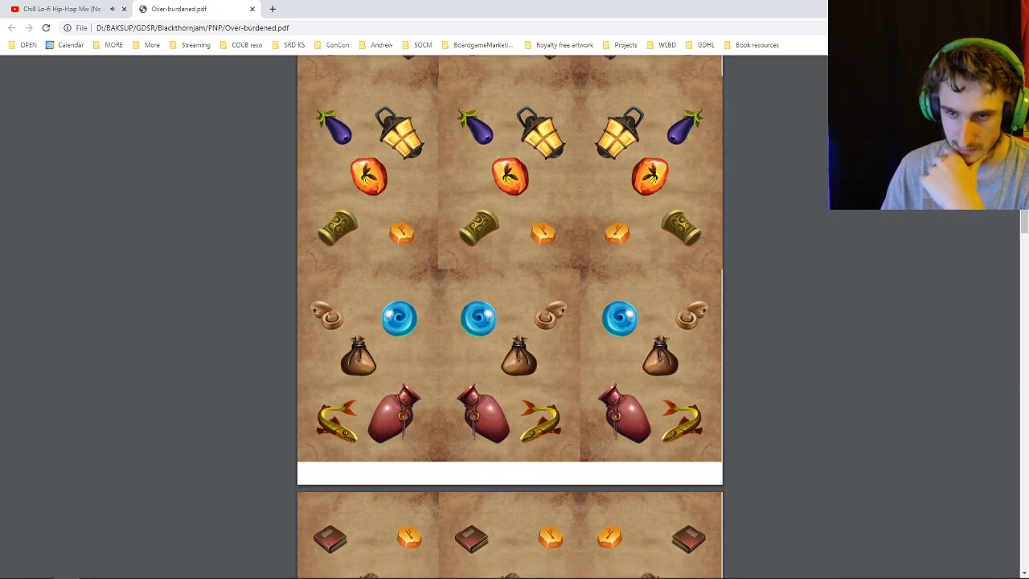
{"action": "scroll", "coordinate": [510, 317], "scroll_direction": "down", "scroll_amount": 2}
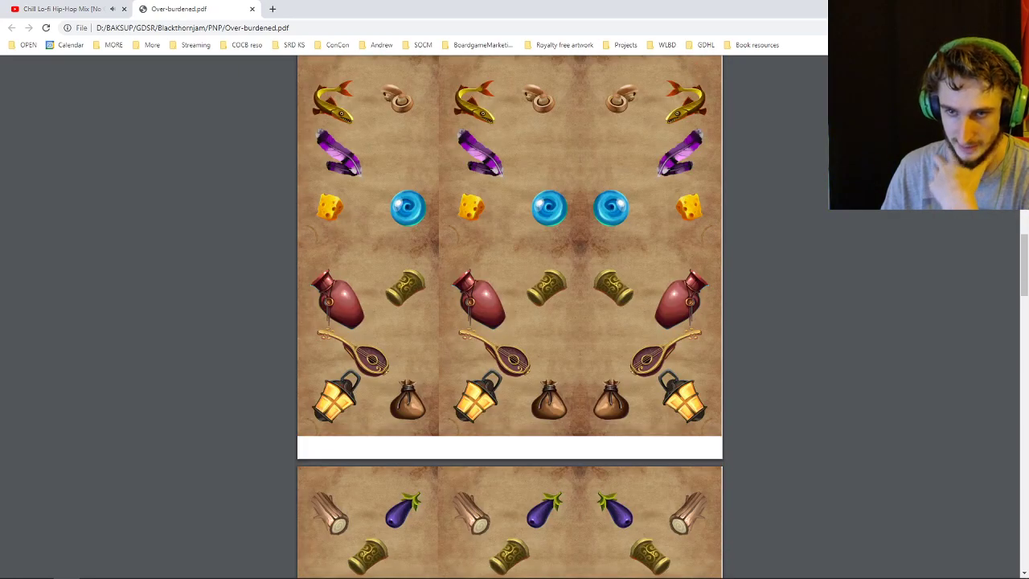
{"action": "scroll", "coordinate": [510, 316], "scroll_direction": "down", "scroll_amount": 8}
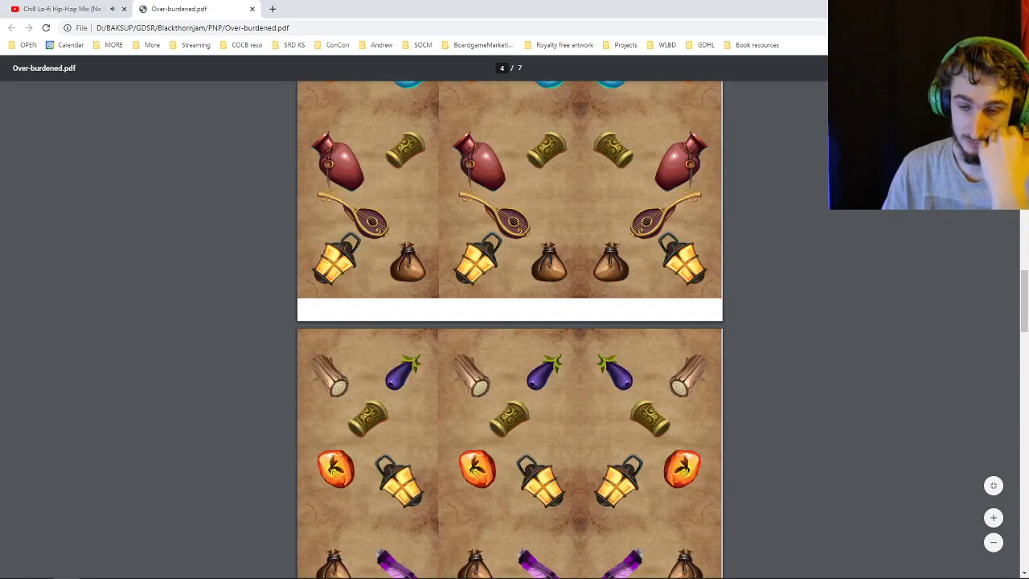
{"action": "scroll", "coordinate": [509, 316], "scroll_direction": "down", "scroll_amount": 9}
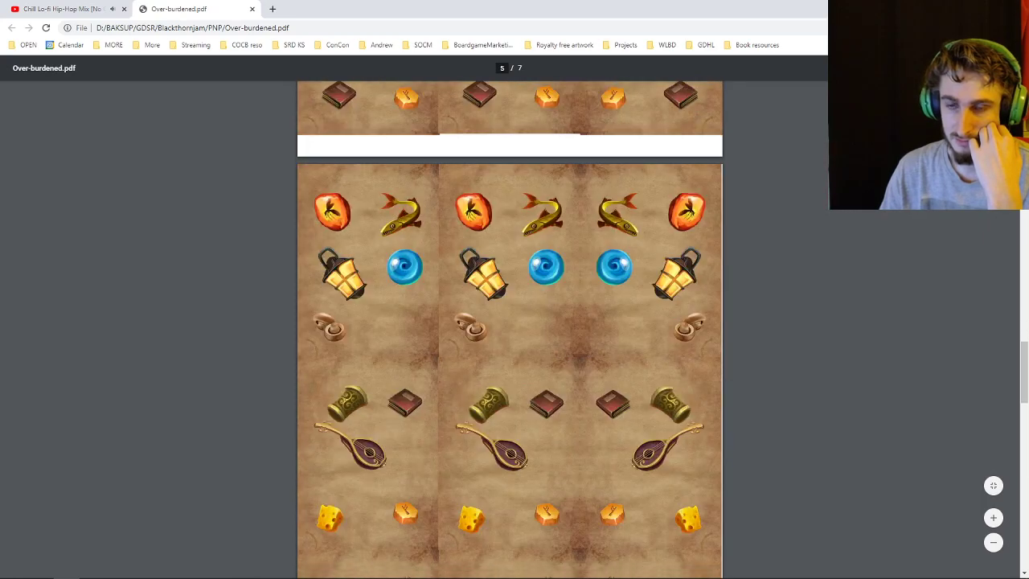
{"action": "scroll", "coordinate": [510, 317], "scroll_direction": "down", "scroll_amount": 5}
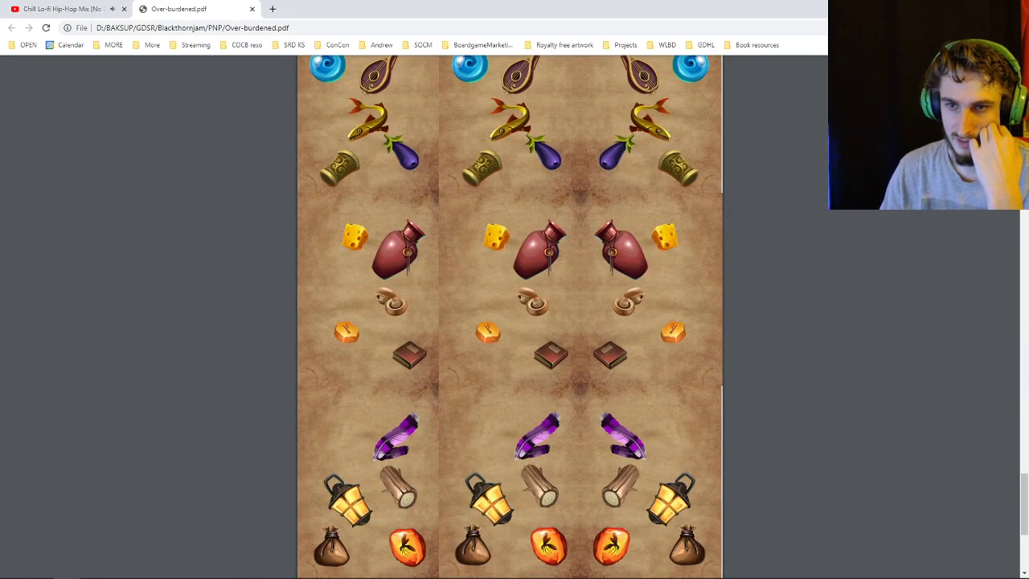
{"action": "scroll", "coordinate": [509, 317], "scroll_direction": "down", "scroll_amount": 8}
{"action": "scroll", "coordinate": [510, 317], "scroll_direction": "up", "scroll_amount": 3}
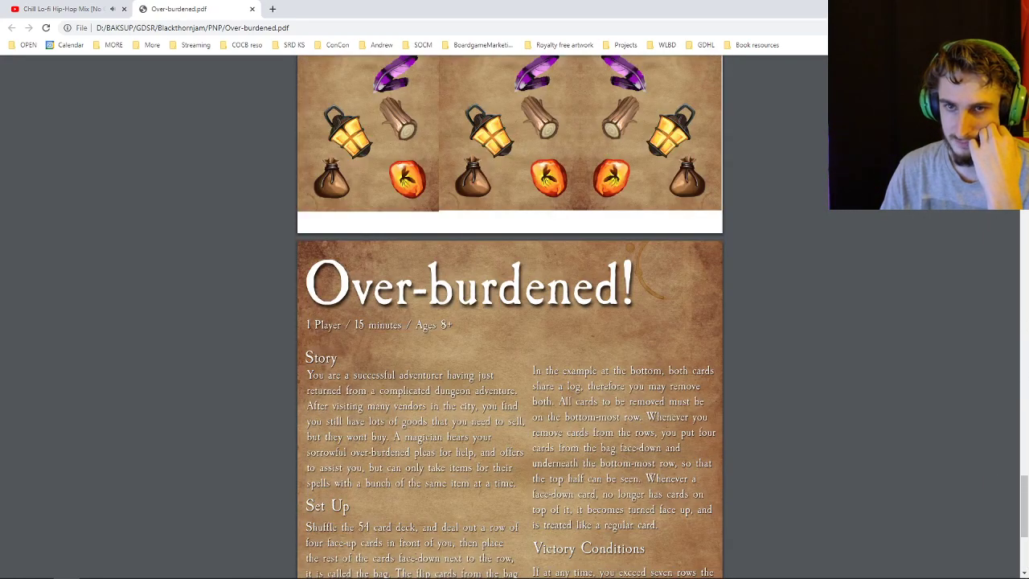
{"action": "scroll", "coordinate": [510, 317], "scroll_direction": "down", "scroll_amount": 3}
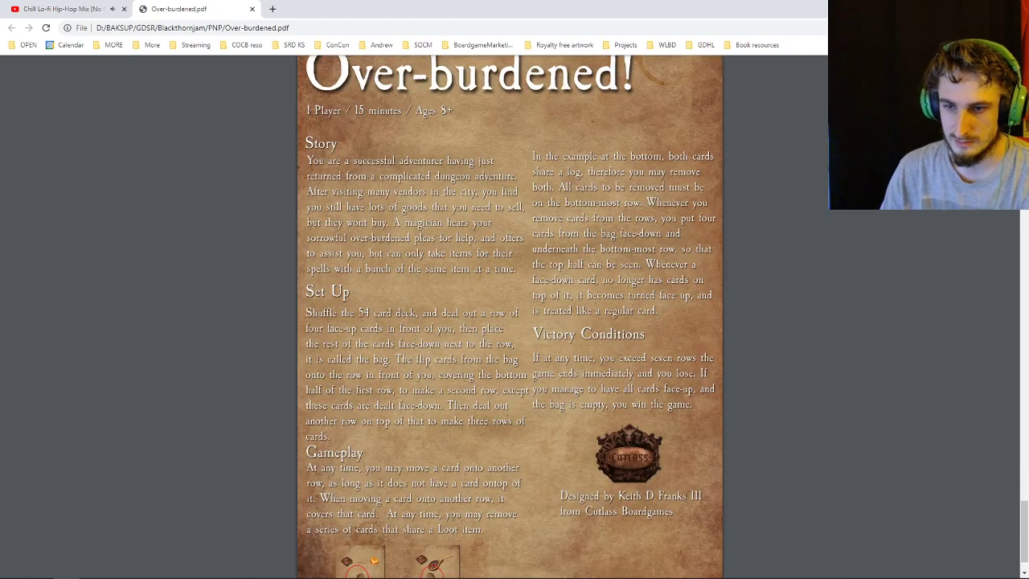
{"action": "scroll", "coordinate": [509, 316], "scroll_direction": "down", "scroll_amount": 1}
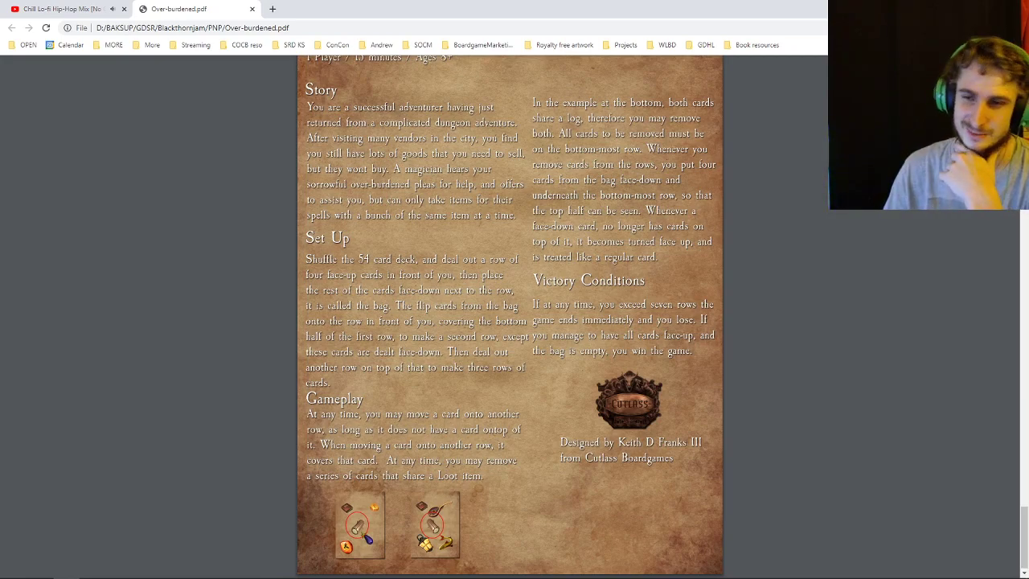
{"action": "scroll", "coordinate": [510, 316], "scroll_direction": "up", "scroll_amount": 10}
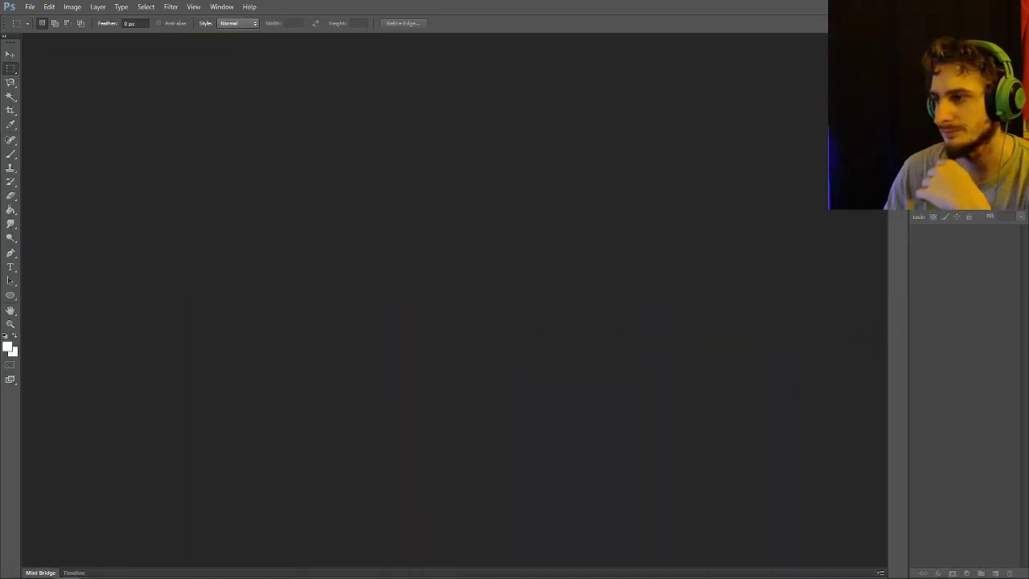